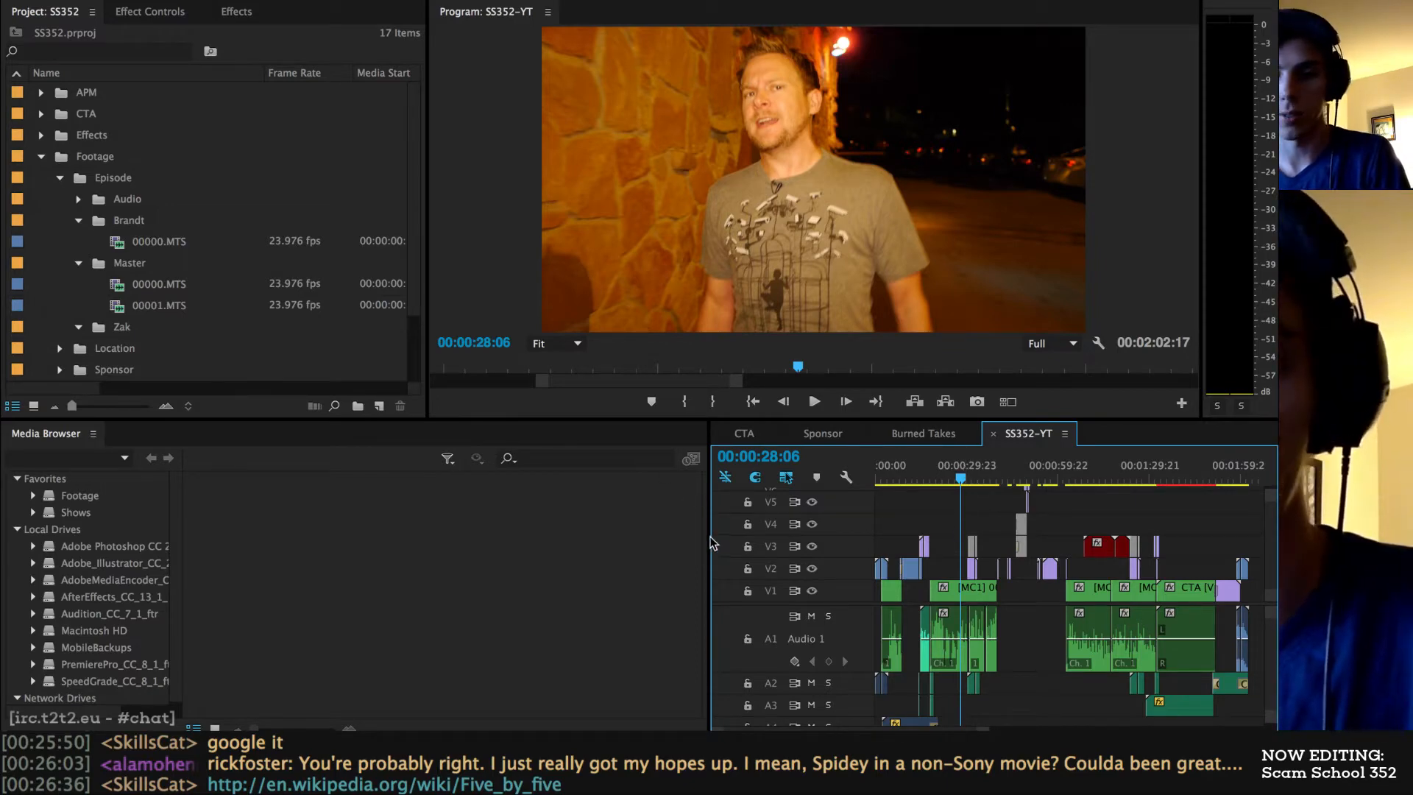
Step: Widen the timeline area and move the SS352-YT sequence playhead to 00:01:13:03
{"action": "left_click_drag", "start_coordinate": [708, 548], "coordinate": [433, 571]}
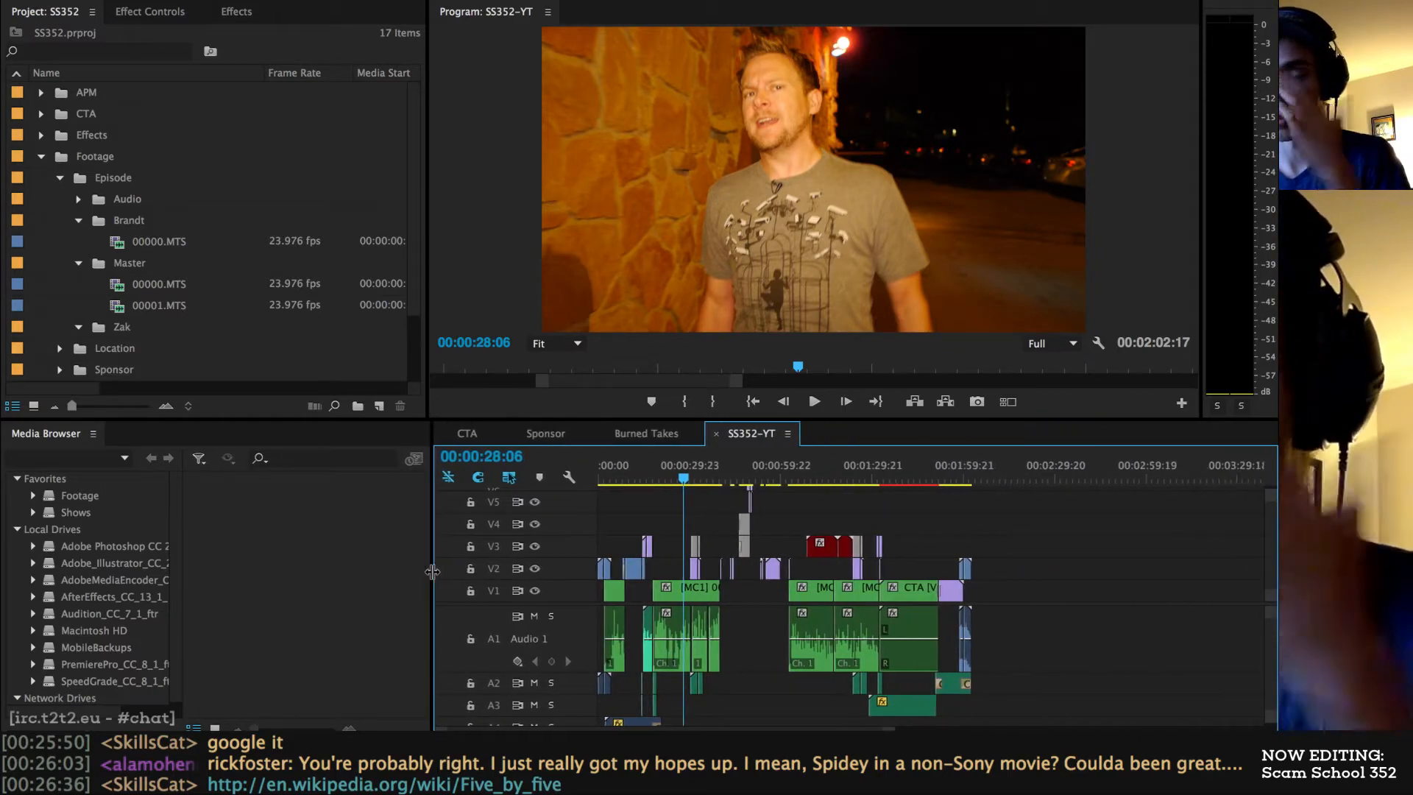
{"action": "left_click", "coordinate": [640, 463]}
{"action": "left_click_drag", "start_coordinate": [640, 464], "coordinate": [827, 462]}
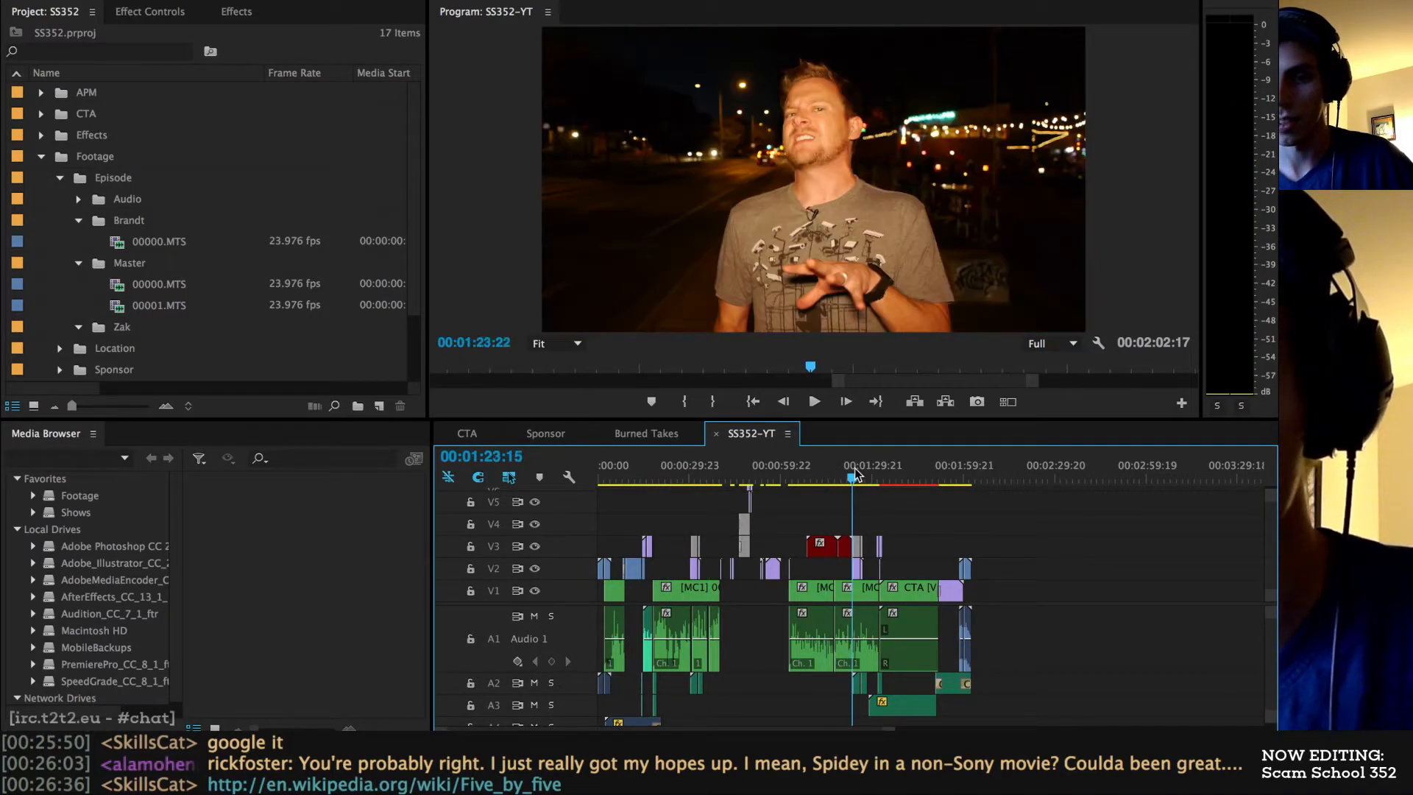
{"action": "left_click", "coordinate": [823, 475]}
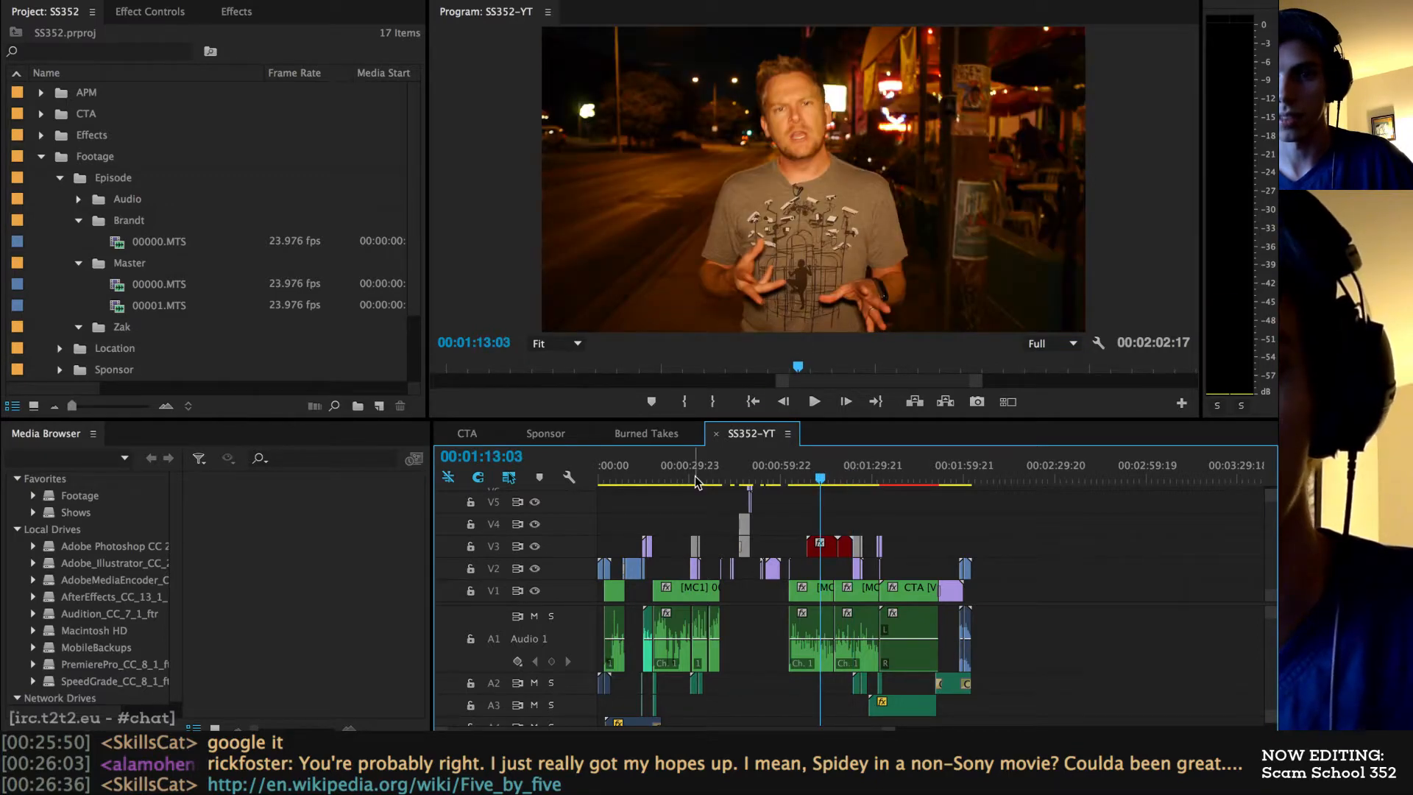
Step: Import clips 00000, 00002, 00003 and 00005 from the 2014-10-23 card 5 AVCHD folder into the empty bin below Master
{"action": "left_click", "coordinate": [89, 327]}
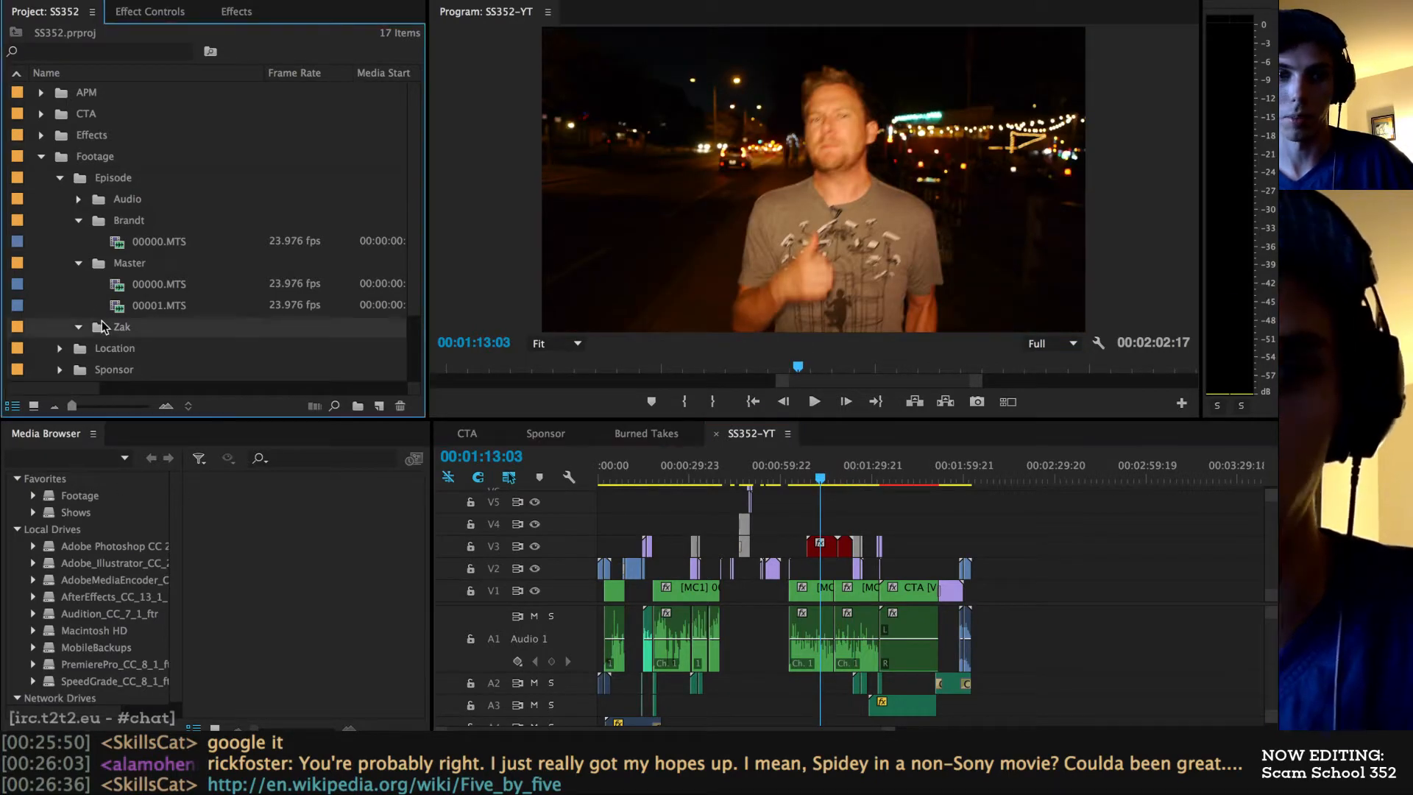
{"action": "left_click", "coordinate": [81, 514]}
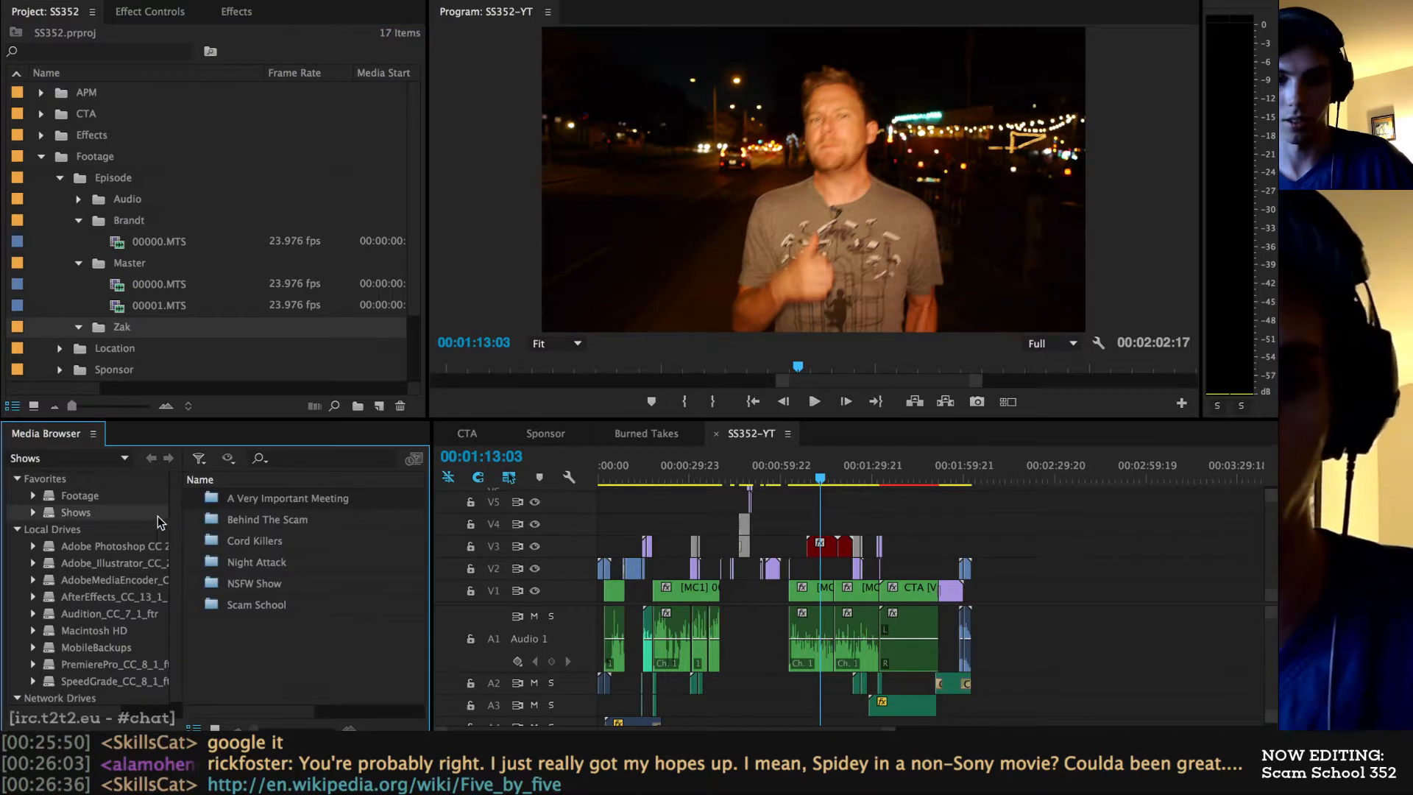
{"action": "left_click", "coordinate": [76, 498]}
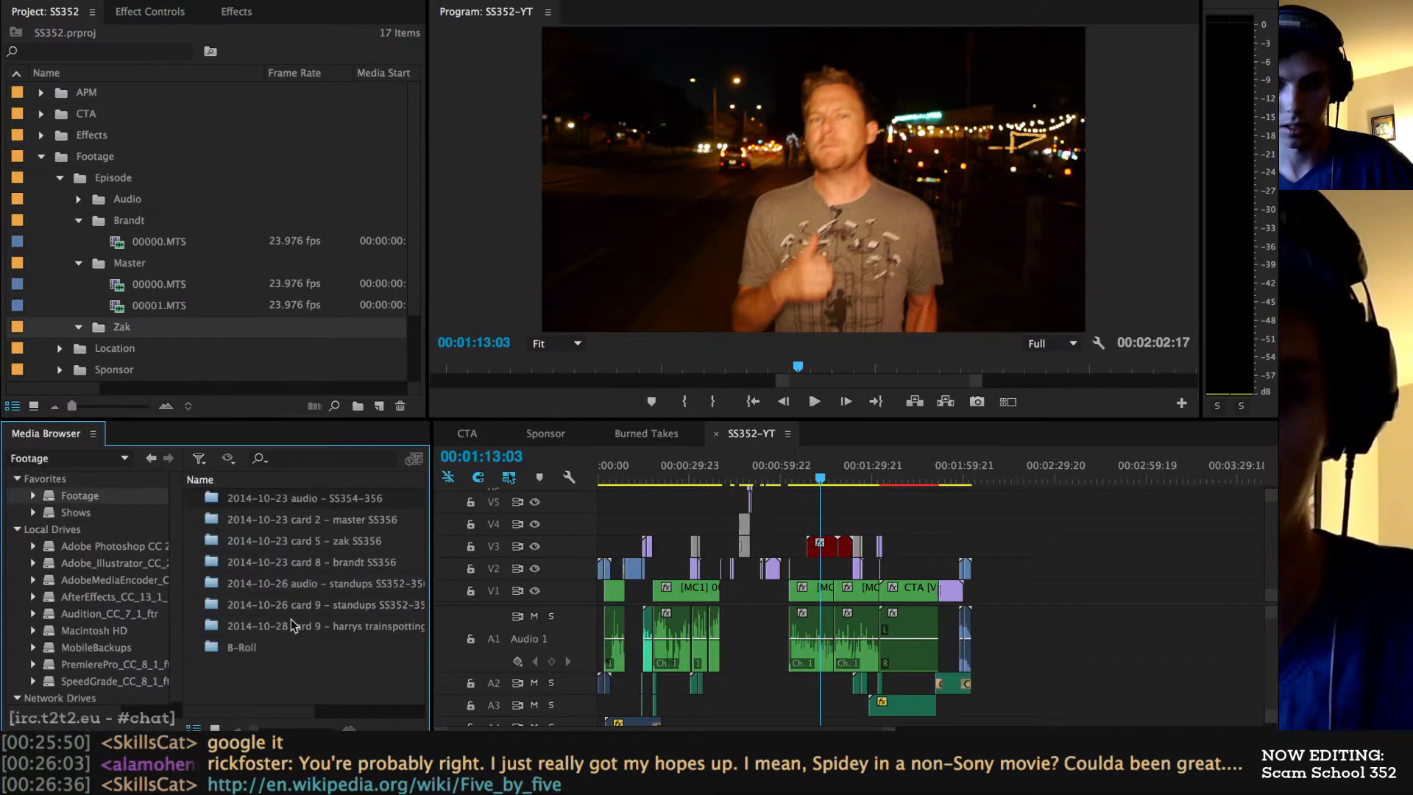
{"action": "double_click", "coordinate": [325, 546]}
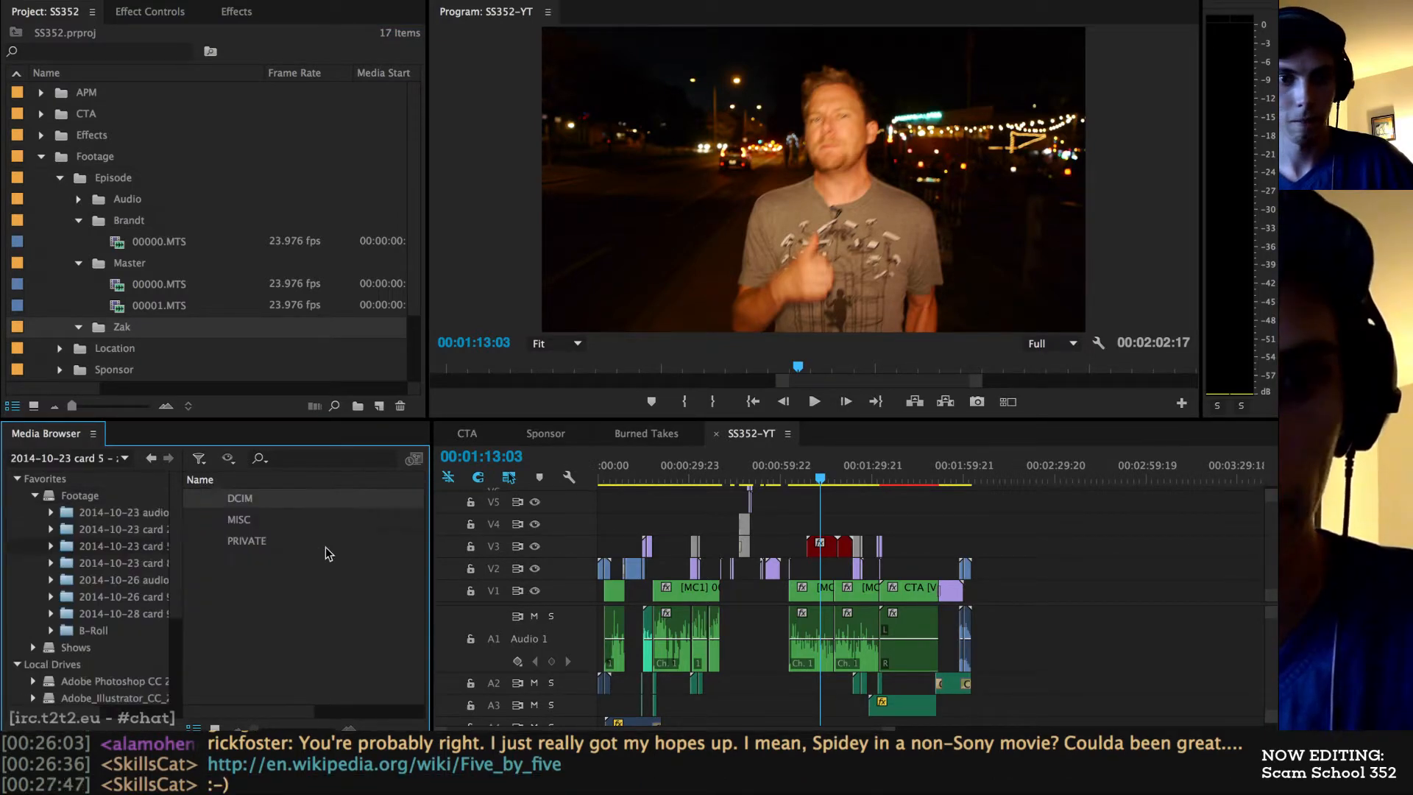
{"action": "double_click", "coordinate": [253, 543]}
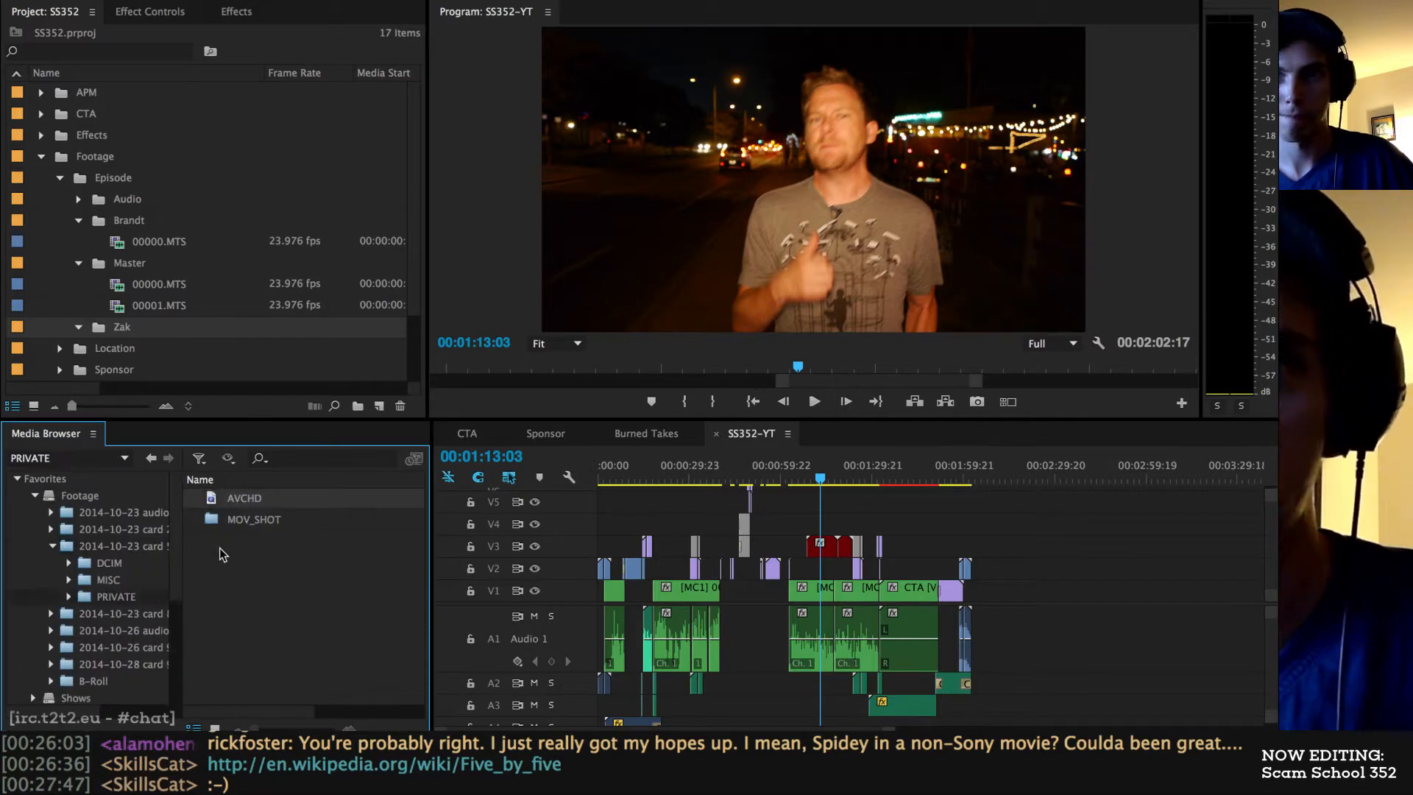
{"action": "double_click", "coordinate": [247, 502]}
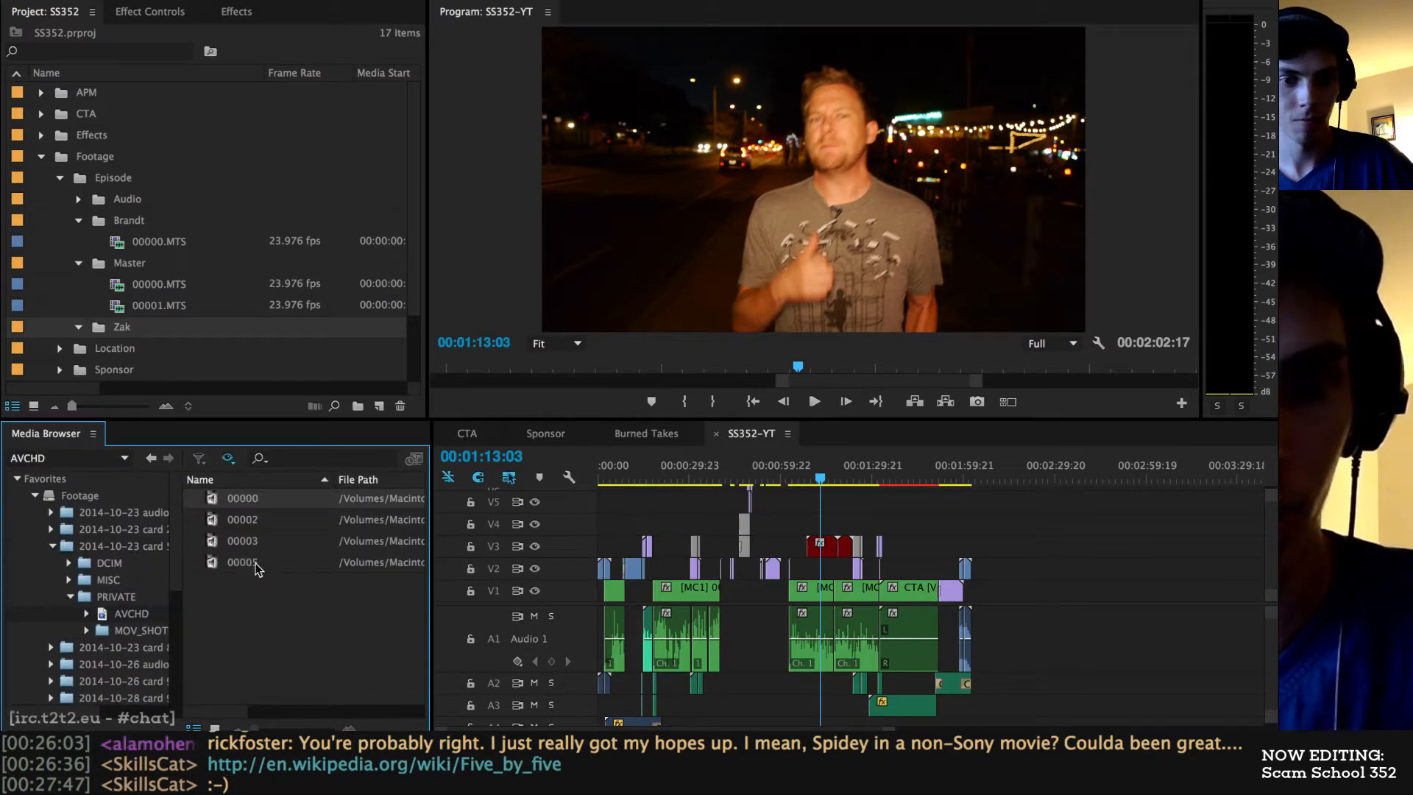
{"action": "right_click", "coordinate": [246, 515]}
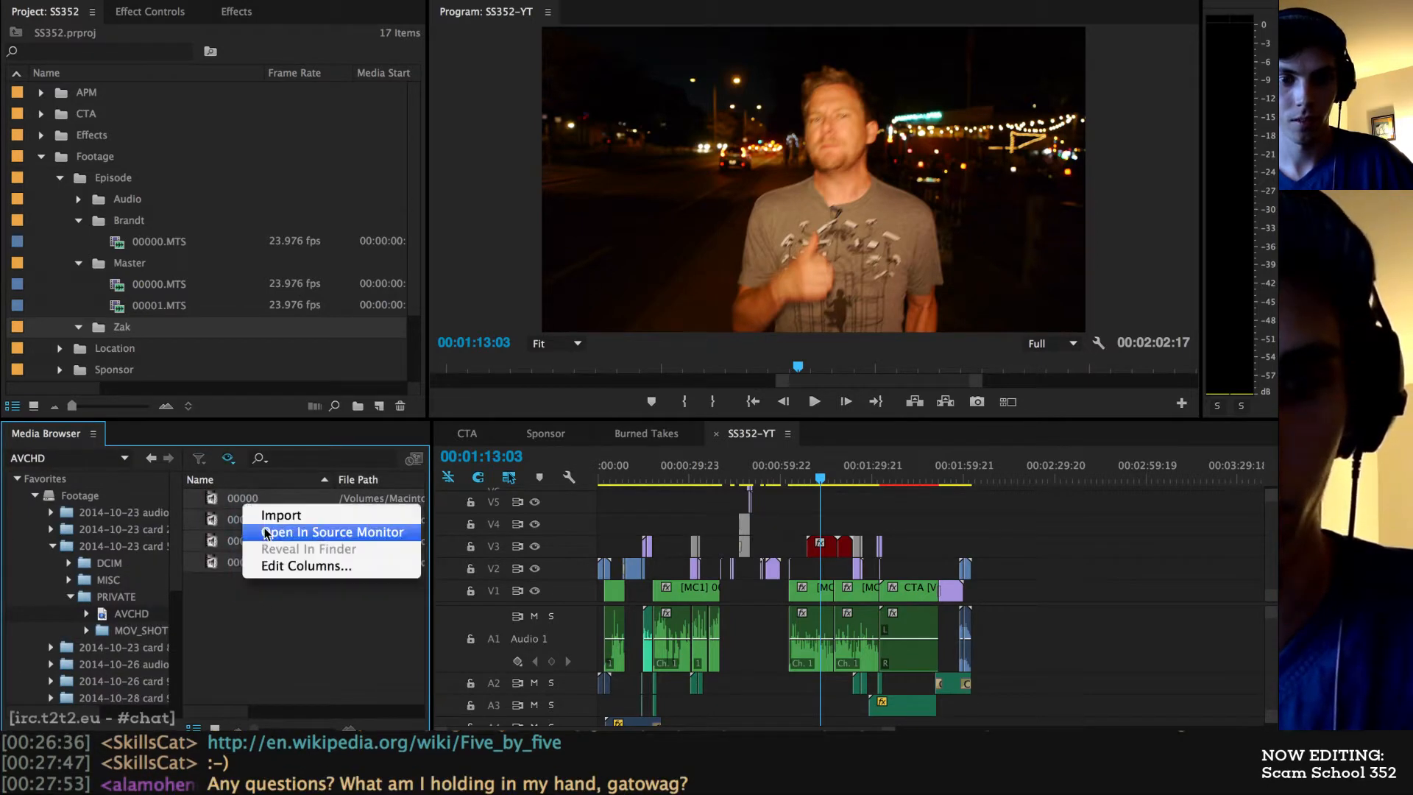
{"action": "left_click", "coordinate": [264, 517]}
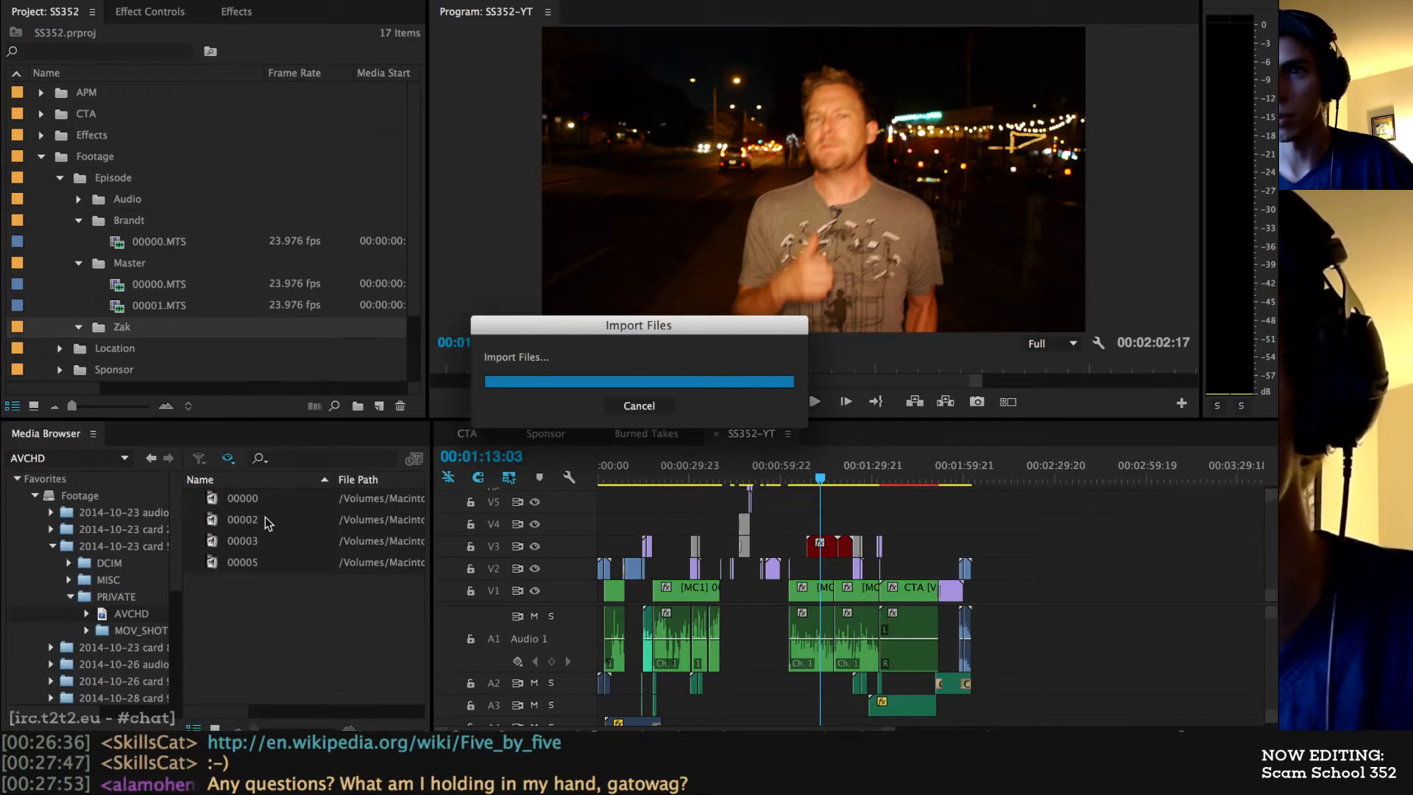
{"action": "scroll", "coordinate": [162, 353], "scroll_direction": "down", "scroll_amount": 3}
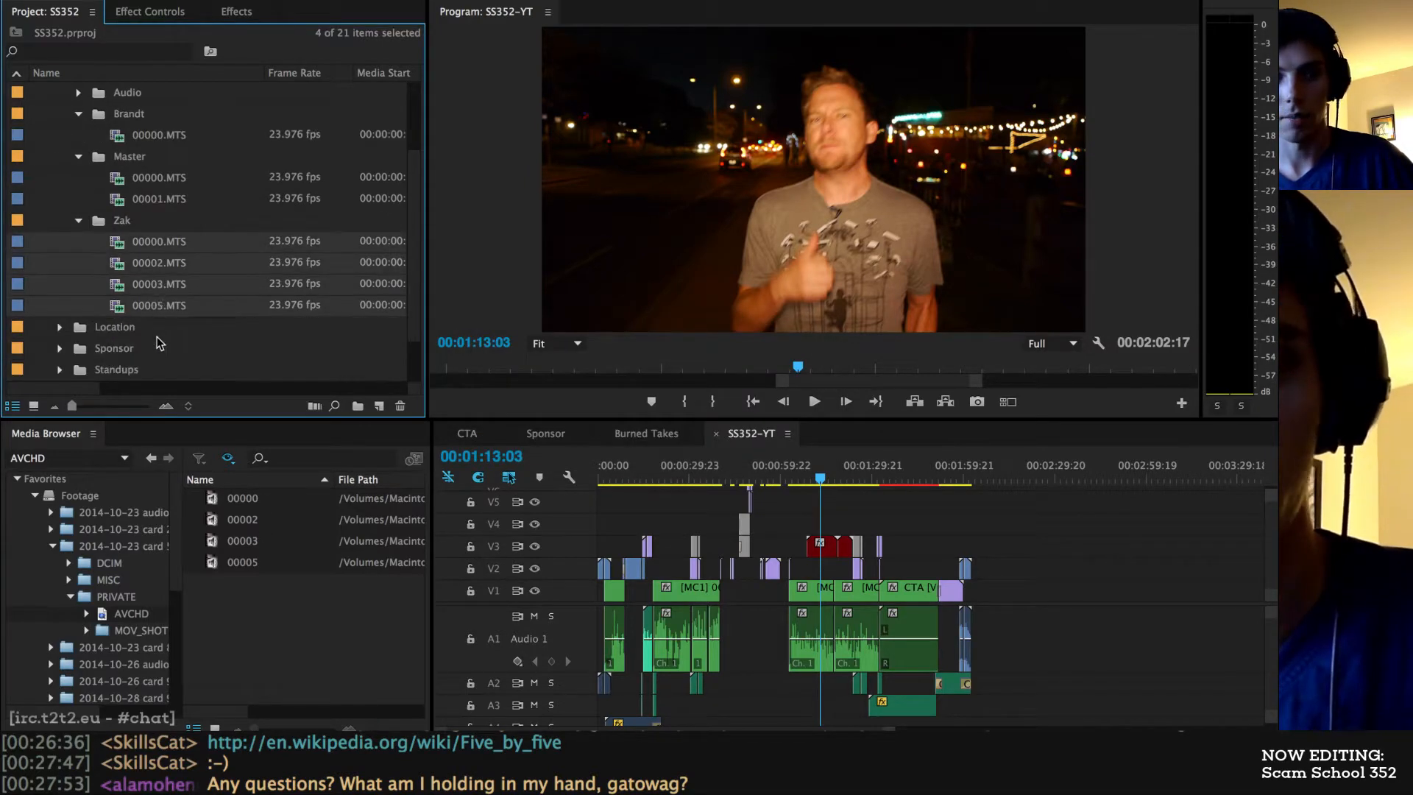
{"action": "left_click", "coordinate": [174, 199], "text": "super"}
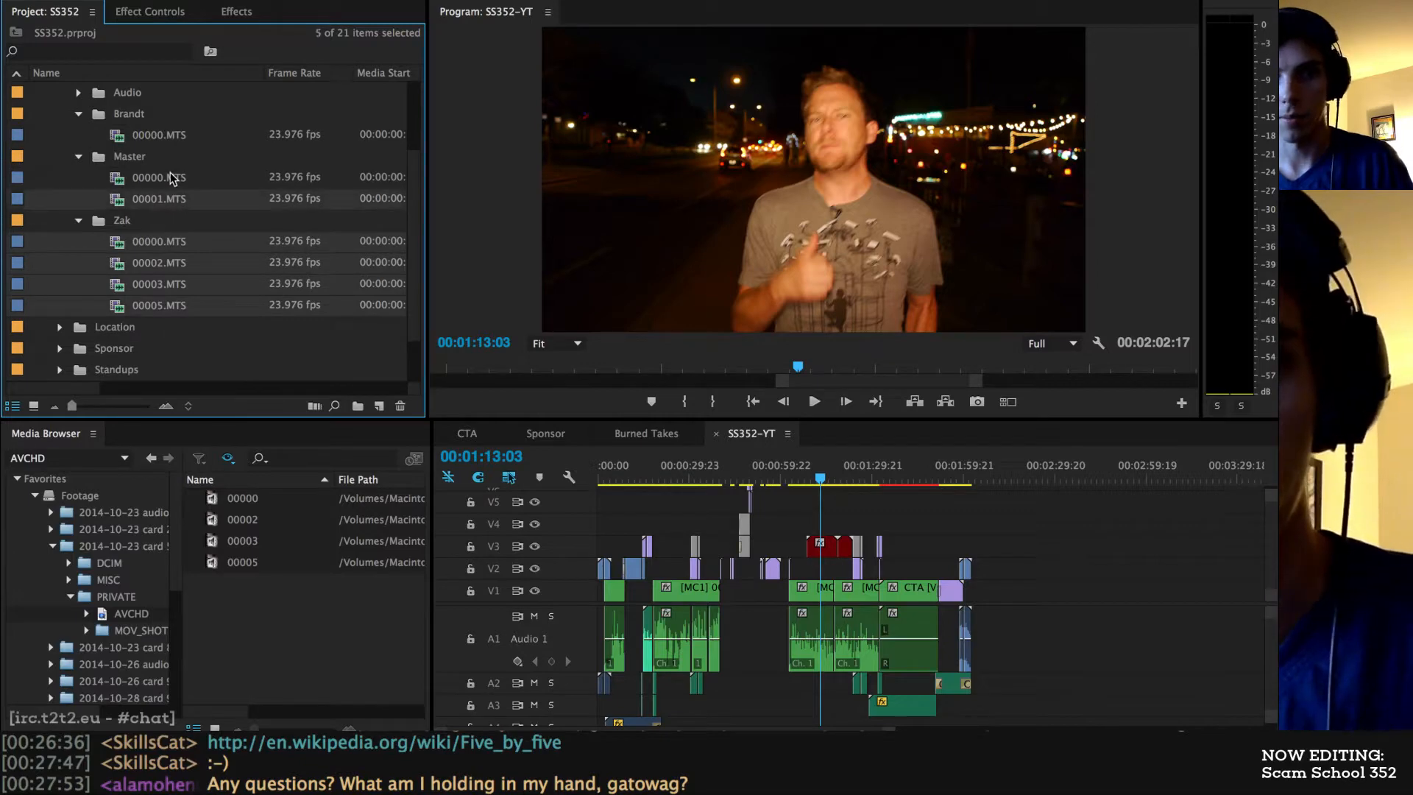
{"action": "left_click", "coordinate": [174, 179], "text": "super"}
{"action": "left_click", "coordinate": [178, 138], "text": "super"}
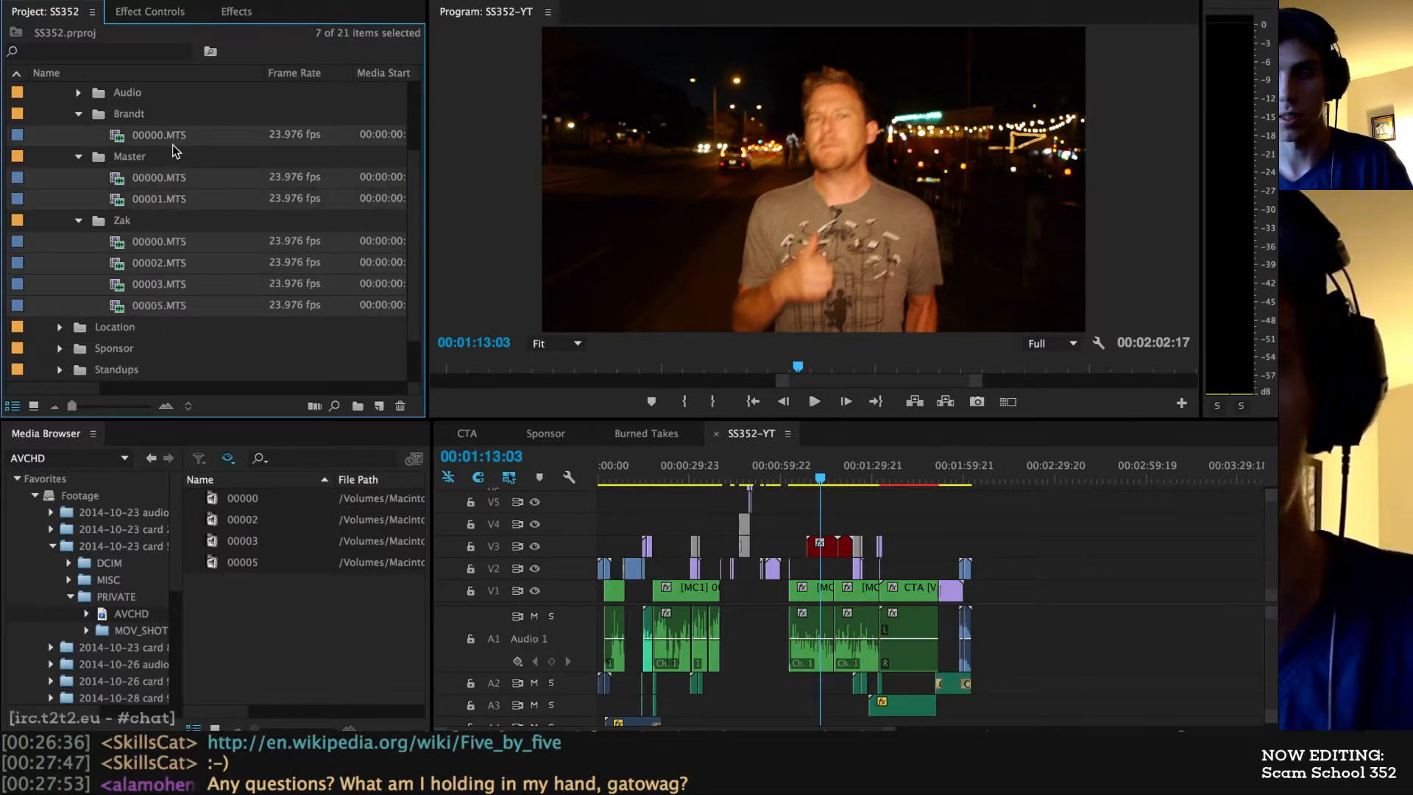
Step: Expand the Episode's Audio bin as import target and browse to the 2014-10-23 audio - SS354-356 footage folder
{"action": "left_click", "coordinate": [78, 92]}
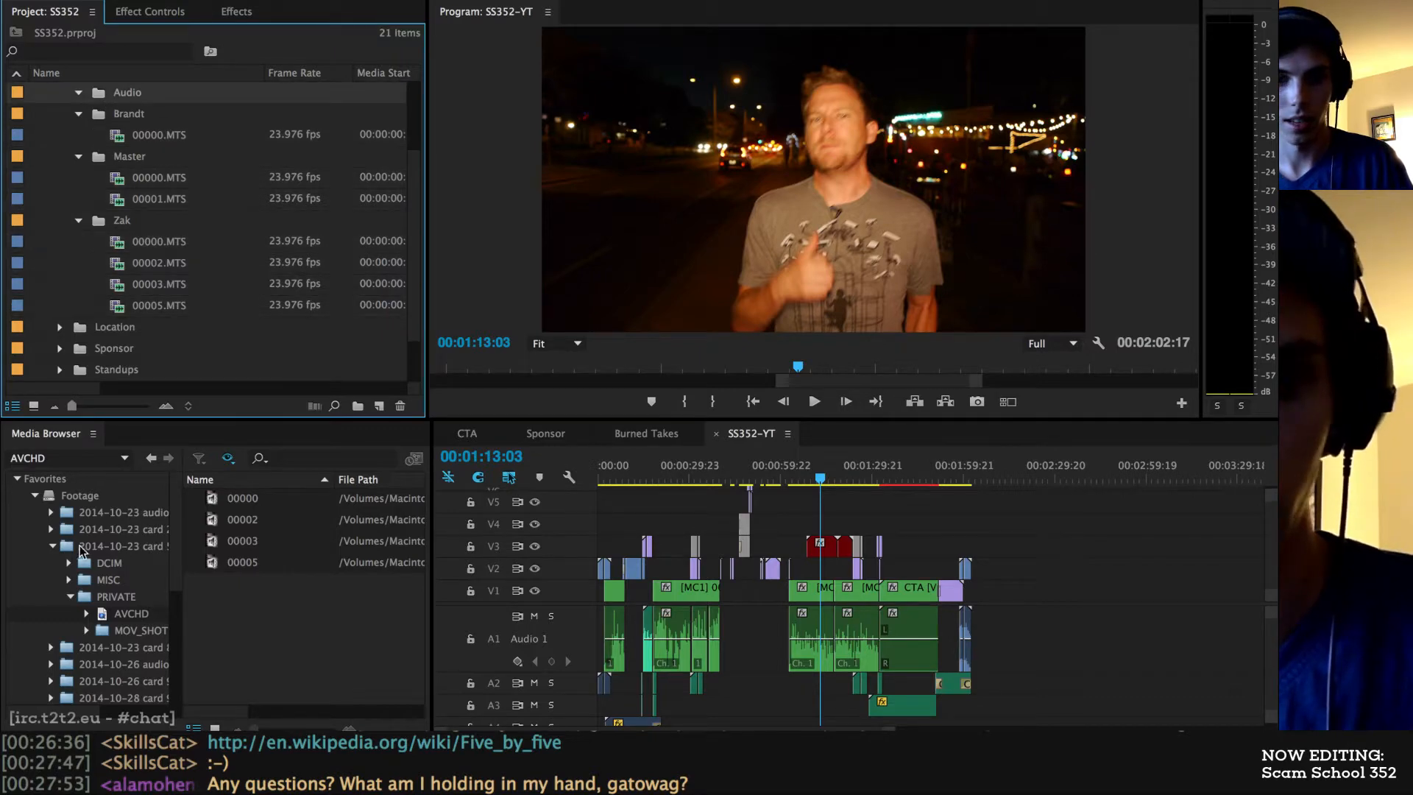
{"action": "left_click", "coordinate": [52, 546]}
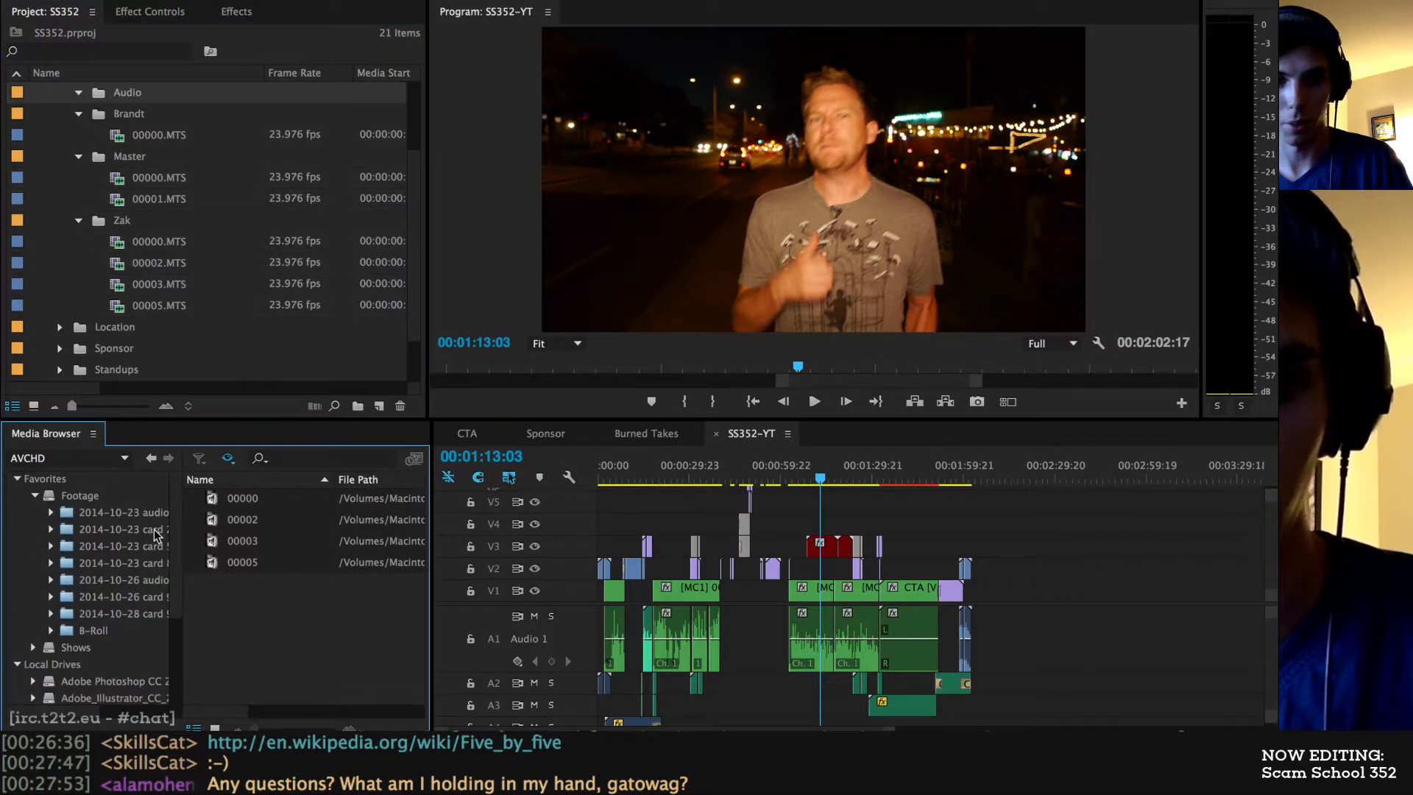
{"action": "left_click_drag", "start_coordinate": [180, 683], "coordinate": [300, 670]}
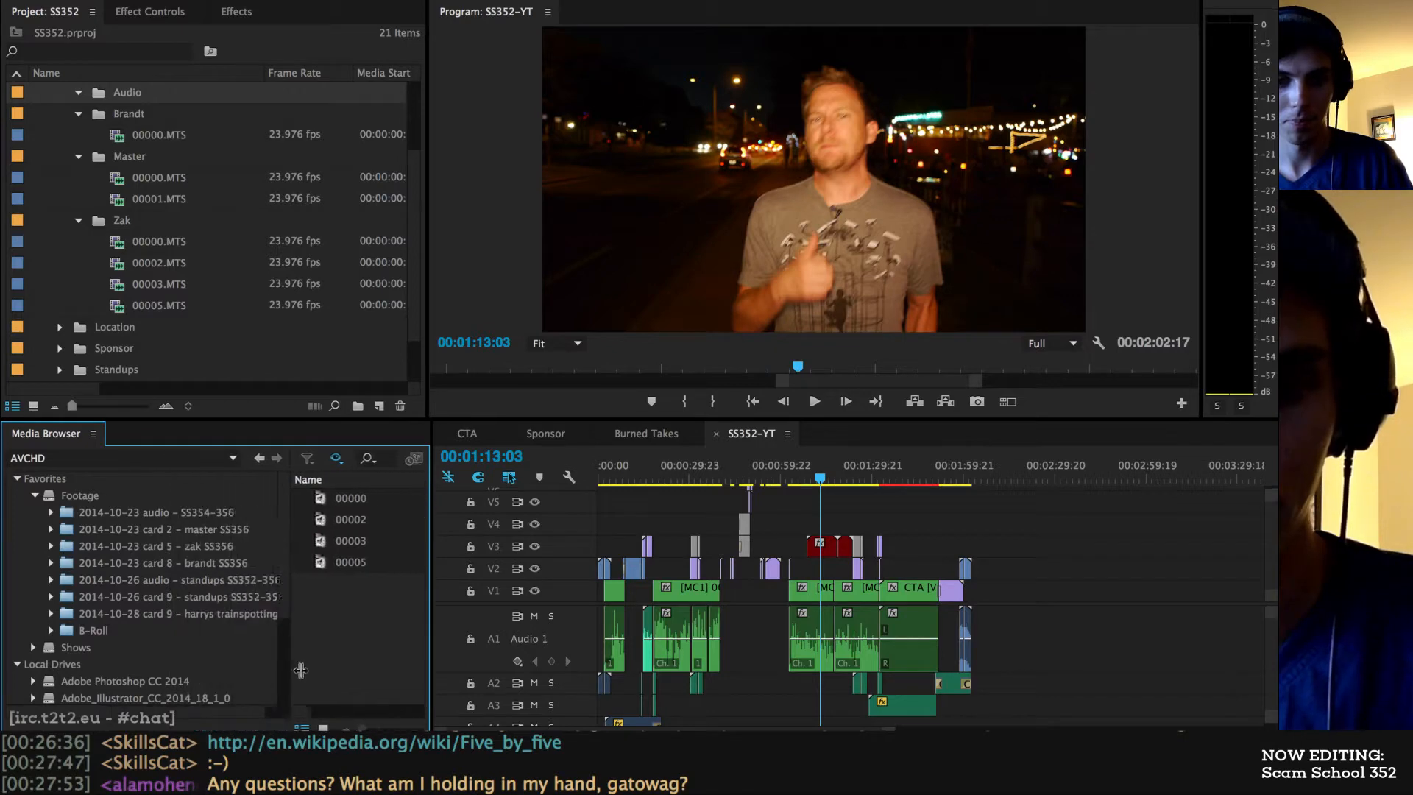
{"action": "left_click", "coordinate": [198, 517]}
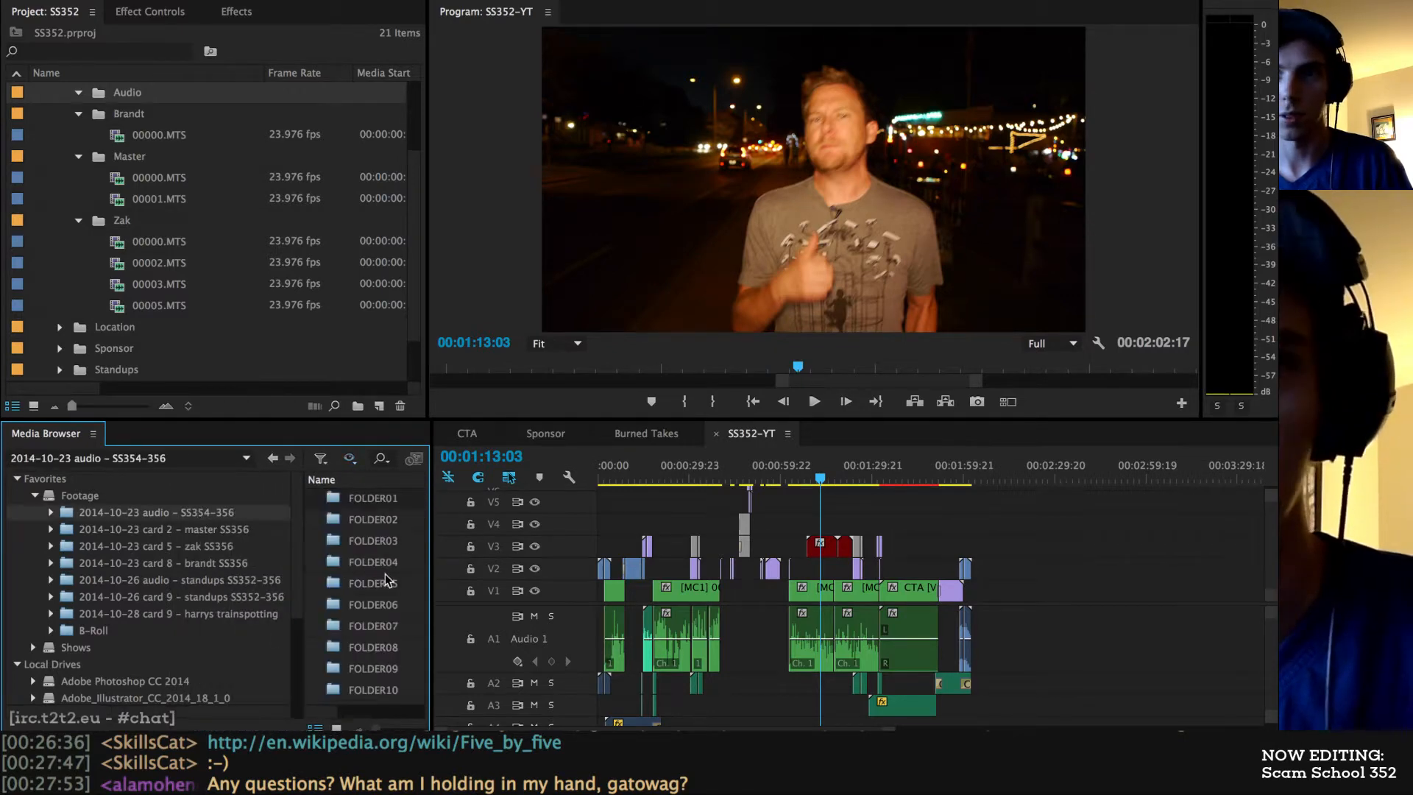
Step: Open ZOOM0004_Tr1.WAV from FOLDER01 in the source monitor, play it at several points, and close it
{"action": "double_click", "coordinate": [373, 501]}
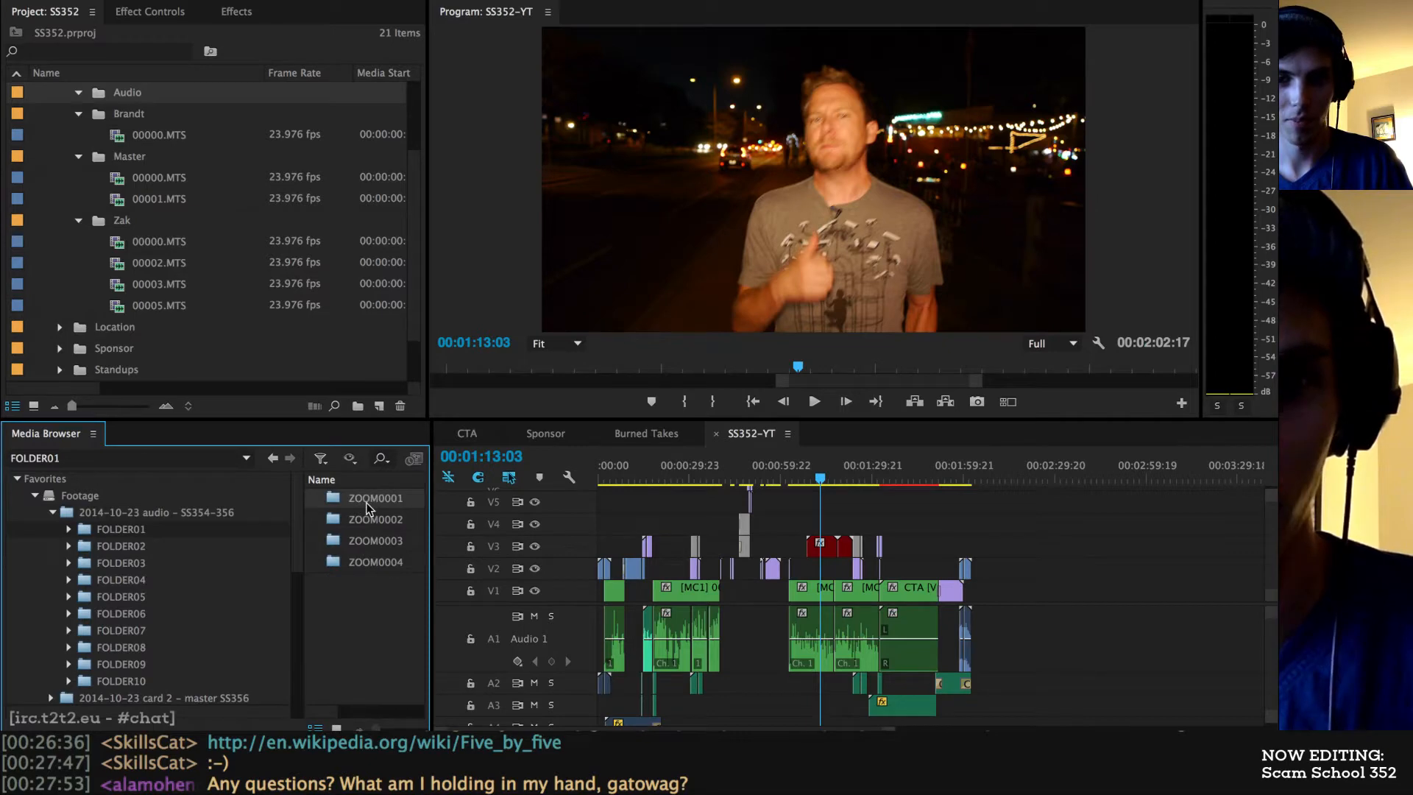
{"action": "double_click", "coordinate": [365, 559]}
{"action": "double_click", "coordinate": [373, 500]}
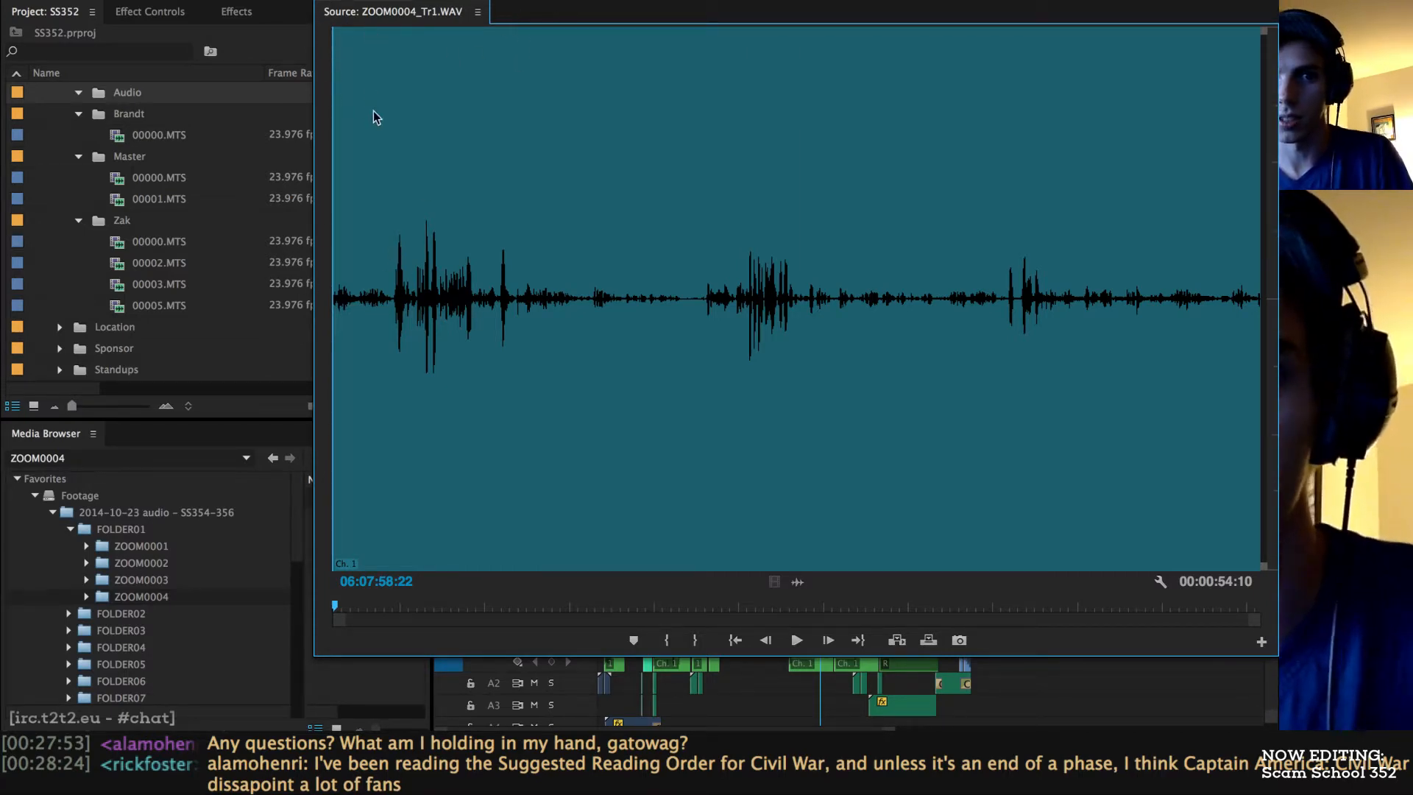
{"action": "left_click", "coordinate": [418, 324]}
{"action": "key", "text": "space"}
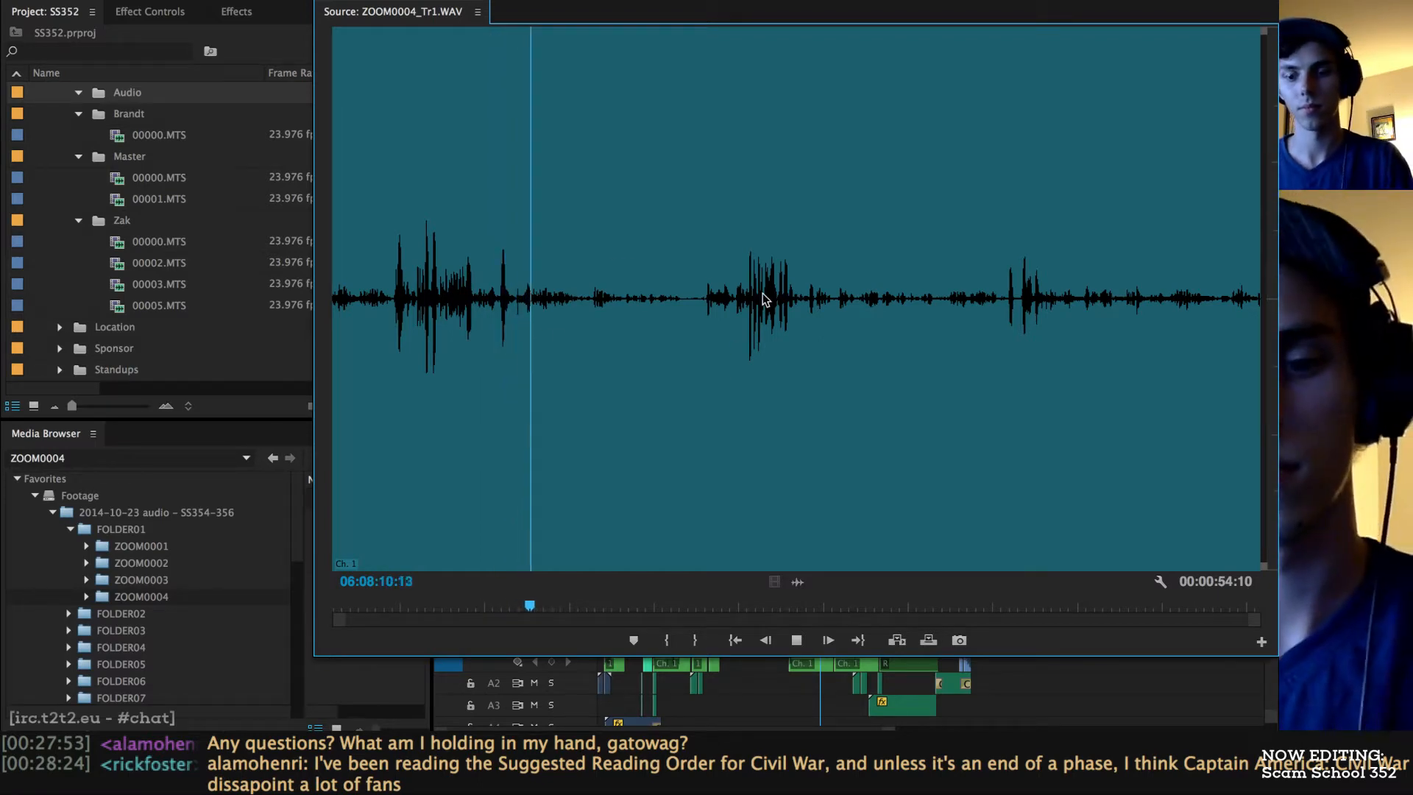
{"action": "key", "text": "XF86AudioRaiseVolume"}
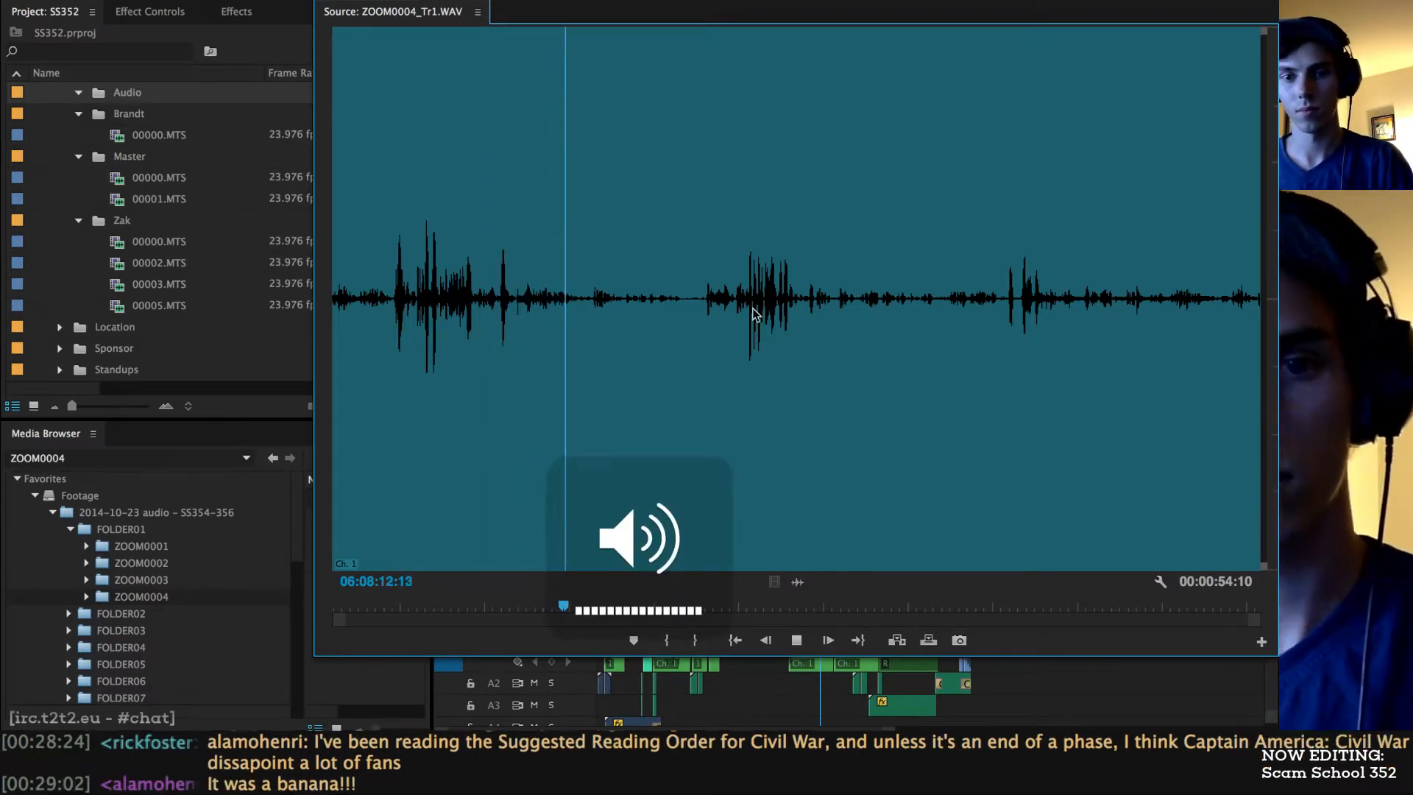
{"action": "left_click", "coordinate": [754, 313]}
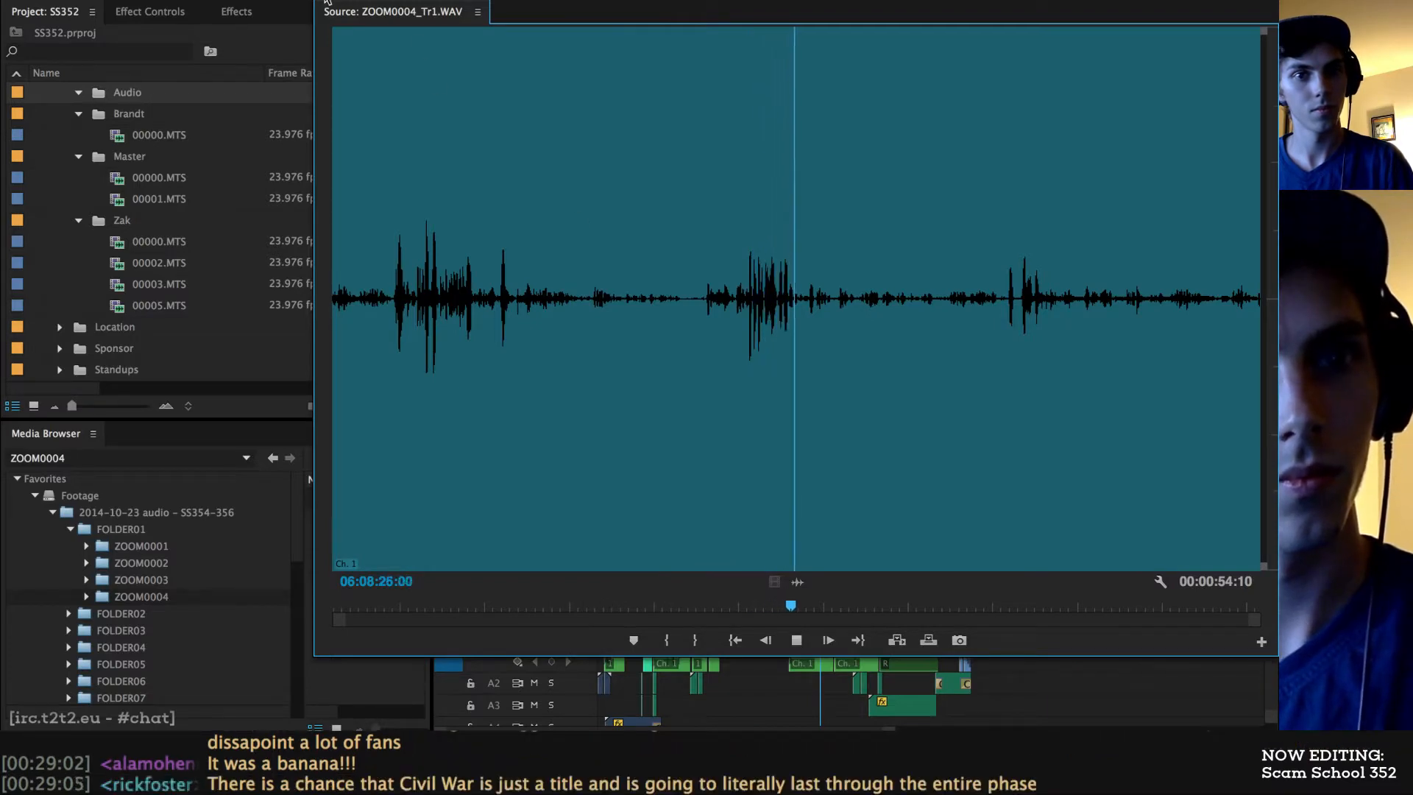
{"action": "key", "text": "space"}
{"action": "key", "text": "grave"}
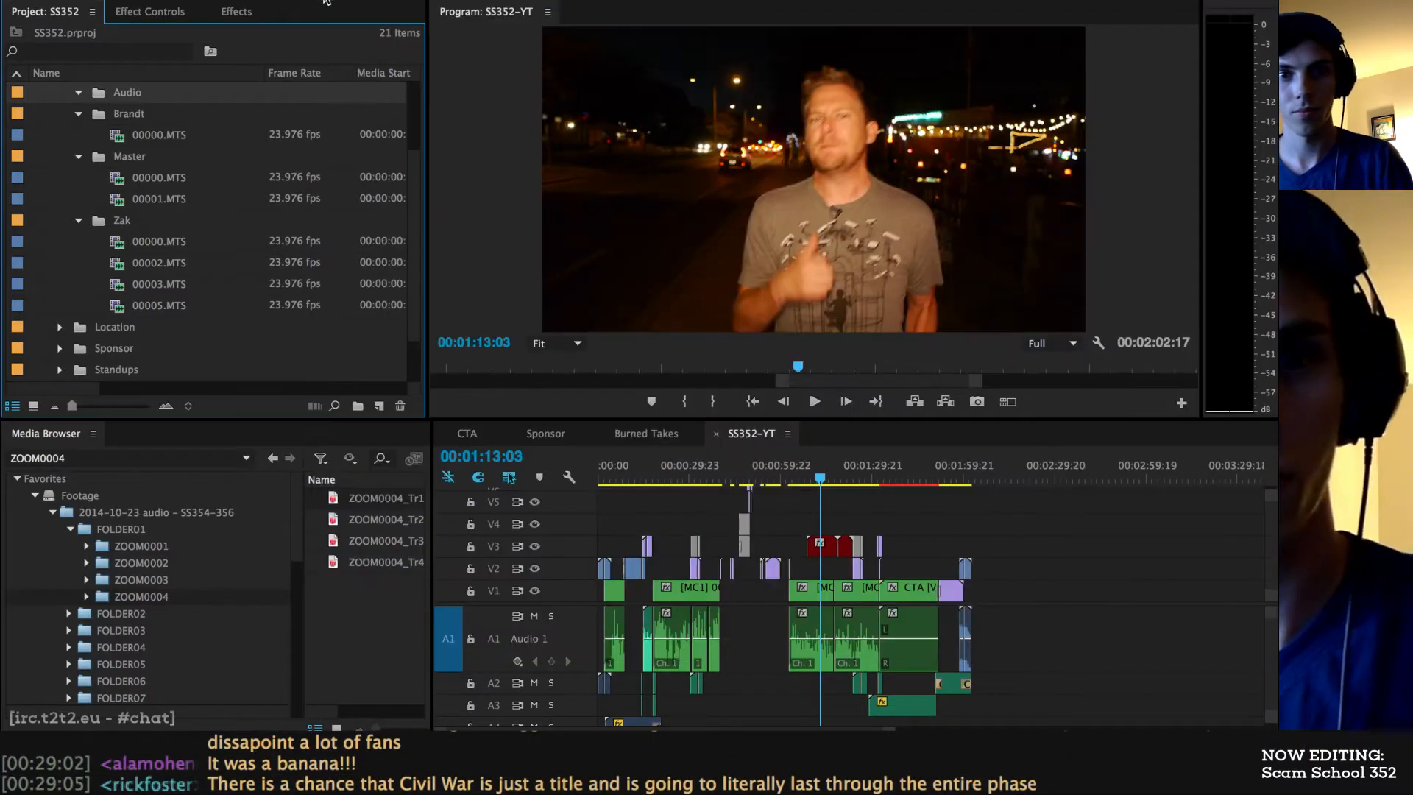
Step: Open ZOOM0003_Tr1.WAV from the ZOOM0003 folder and listen to it at two points in the first part
{"action": "left_click", "coordinate": [155, 580]}
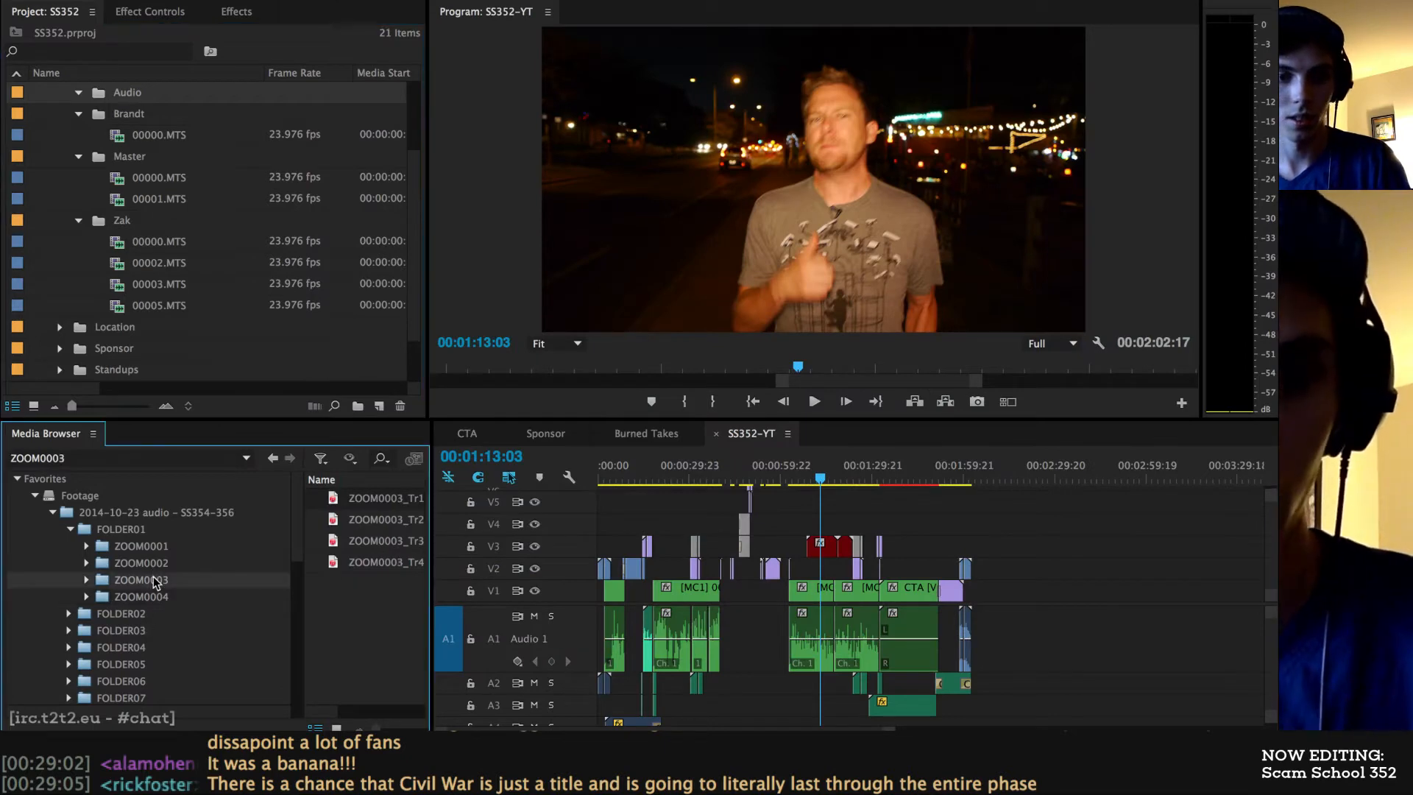
{"action": "double_click", "coordinate": [336, 503]}
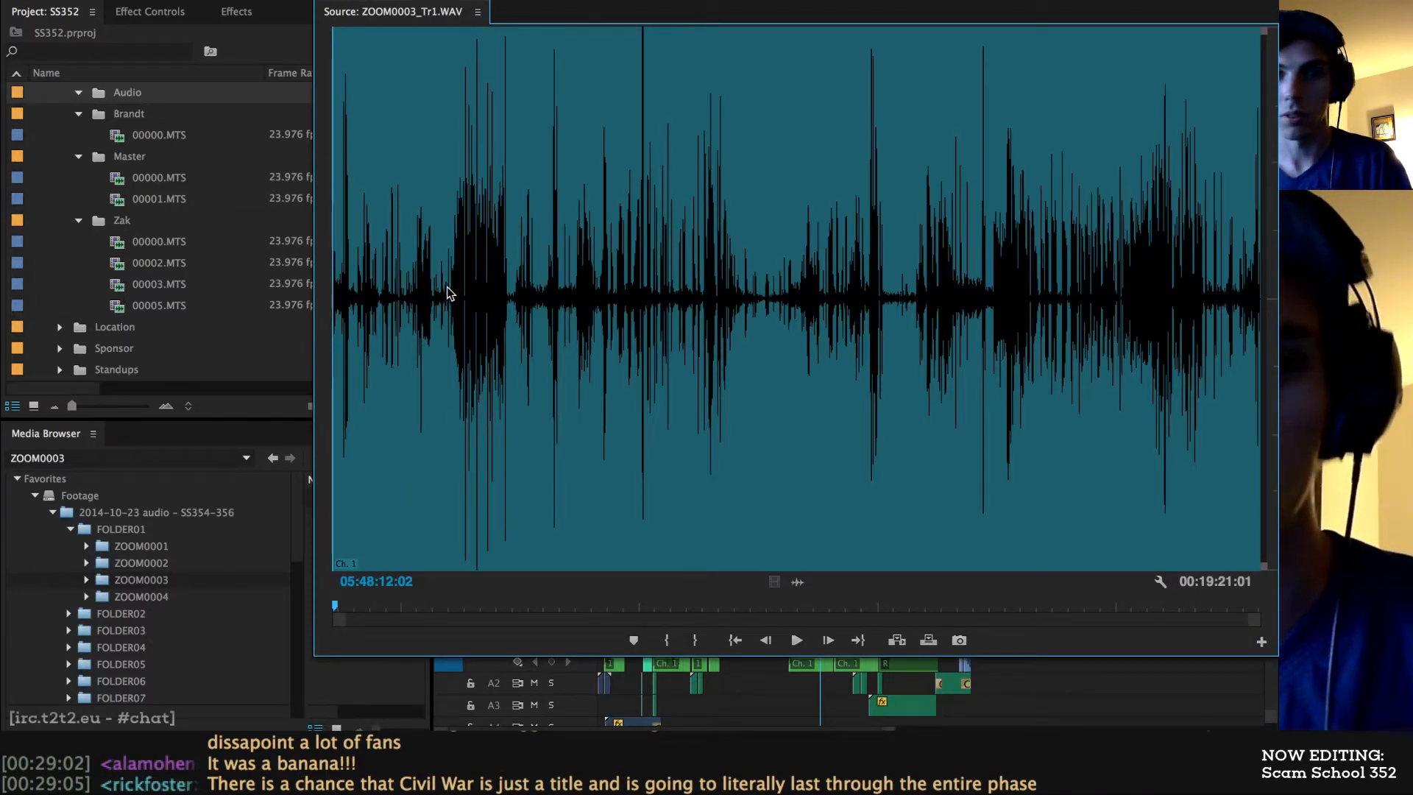
{"action": "left_click", "coordinate": [420, 315]}
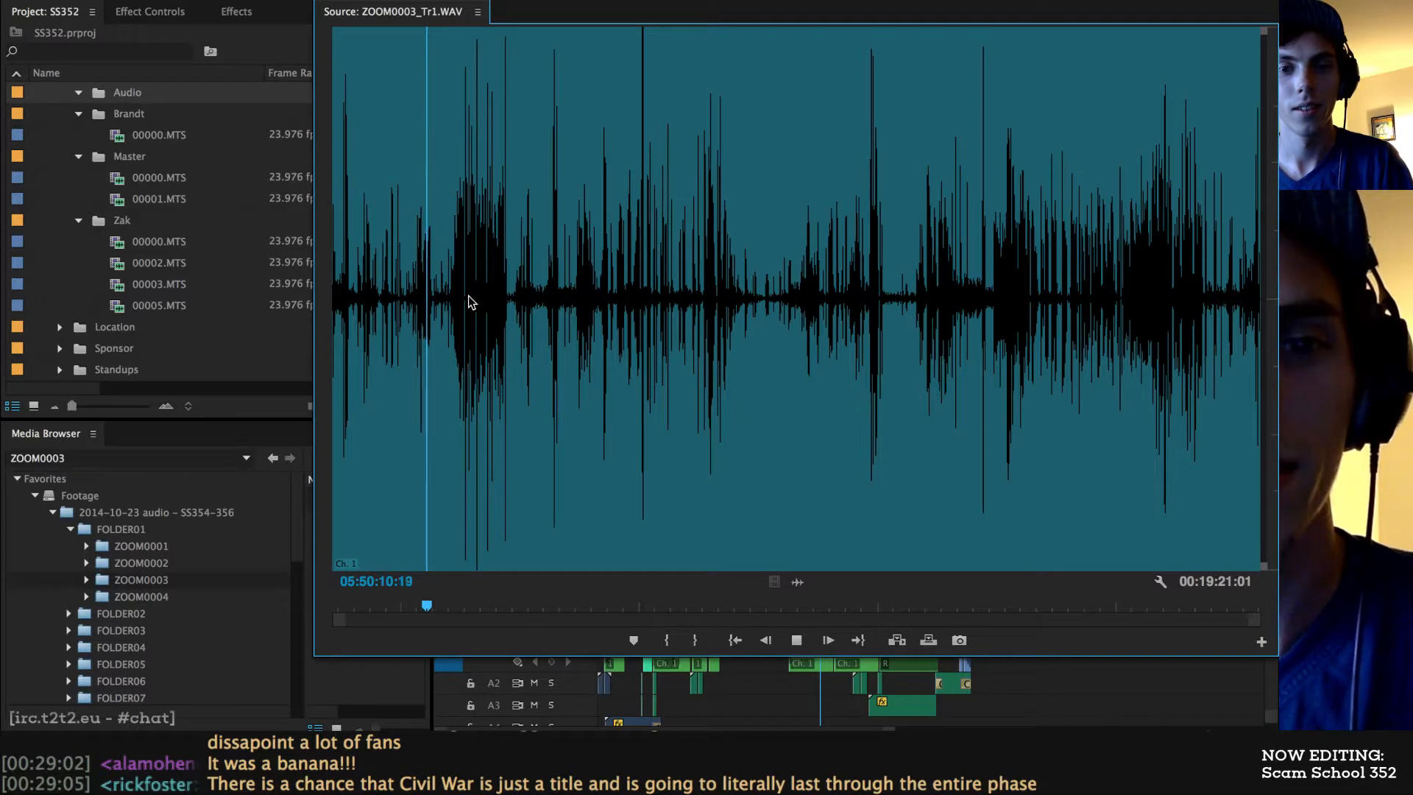
{"action": "left_click", "coordinate": [489, 297]}
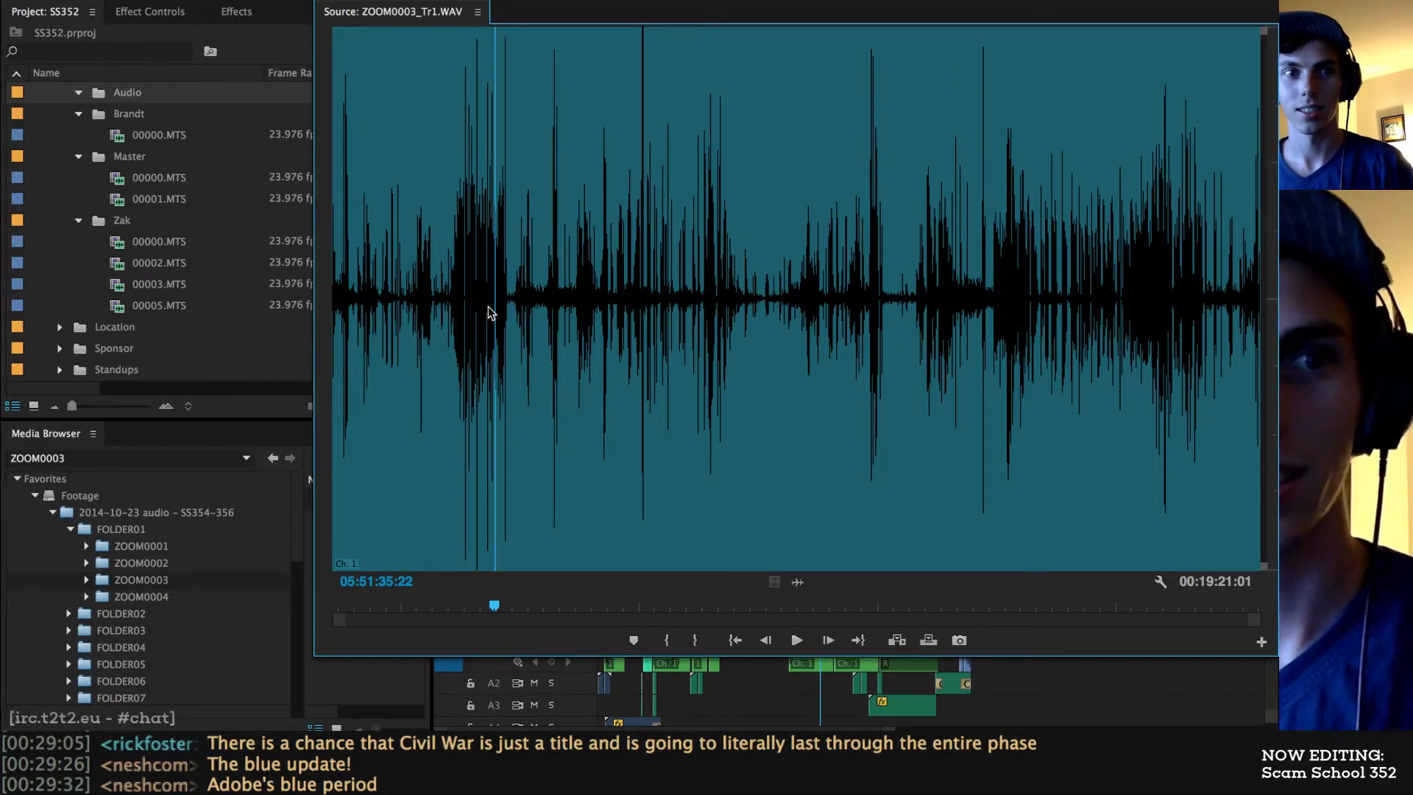
{"action": "key", "text": "ctrl+Left"}
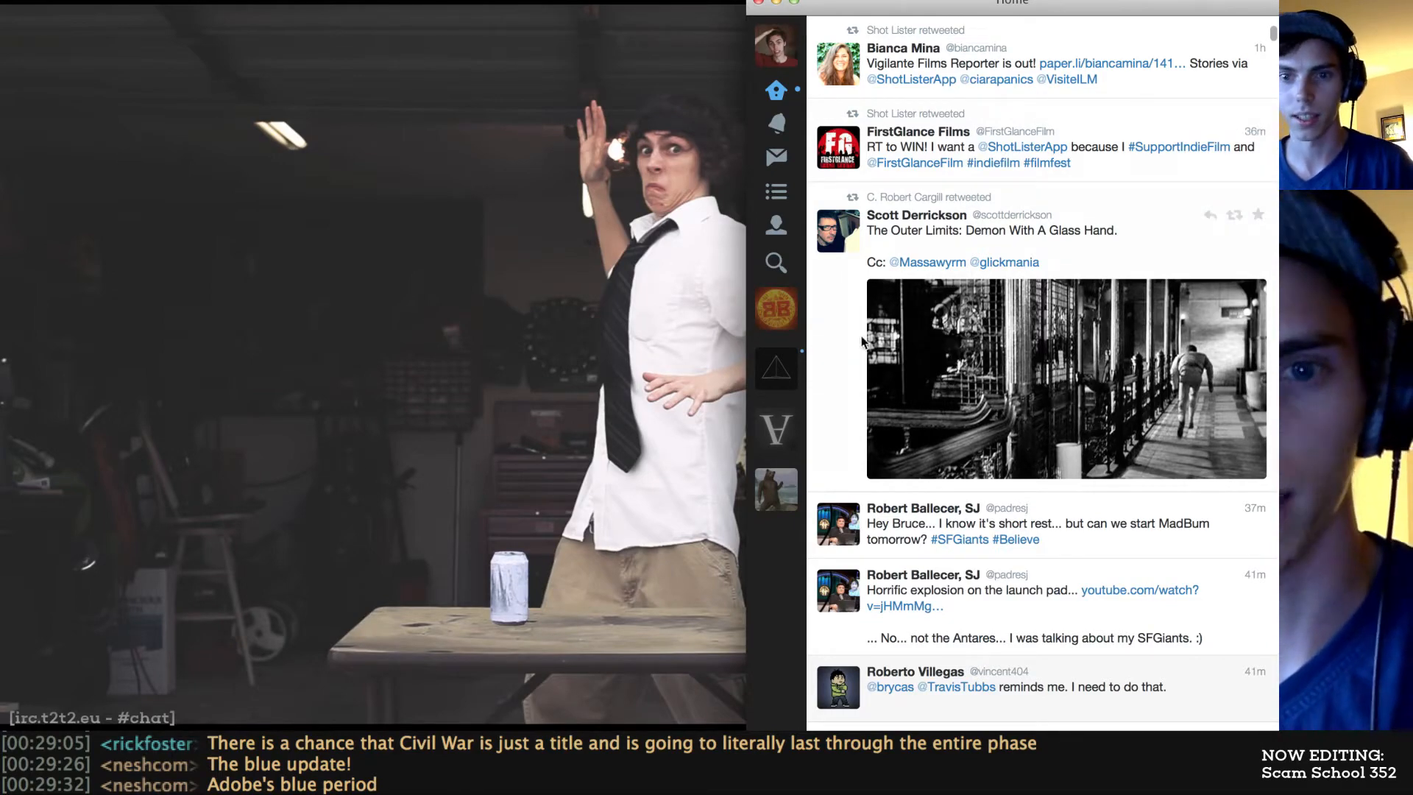
{"action": "key", "text": "ctrl+Left"}
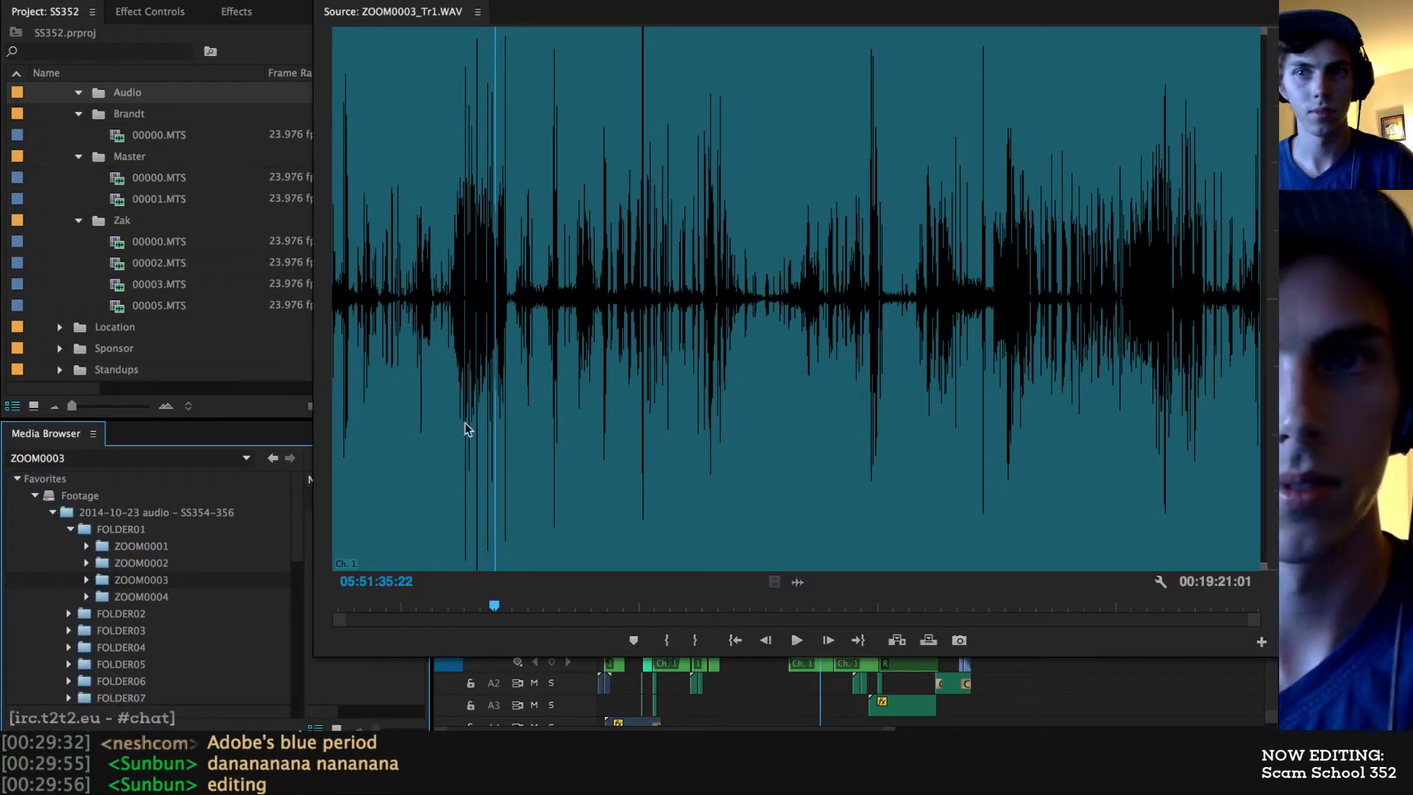
Step: Listen to ZOOM0003_Tr1.WAV from a point further along, stop playback, and close the source view
{"action": "left_click", "coordinate": [555, 366]}
{"action": "key", "text": "space"}
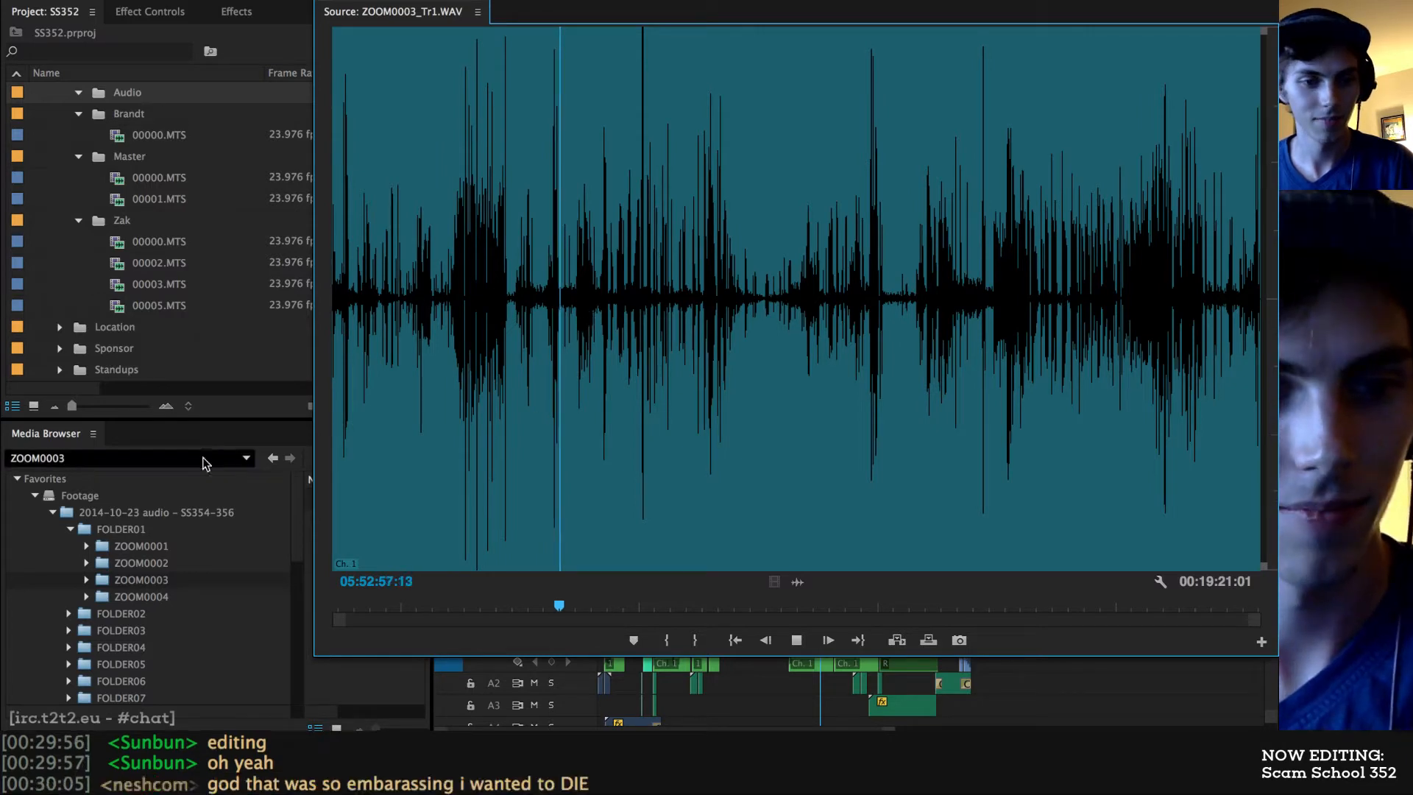
{"action": "key", "text": "space"}
{"action": "left_click", "coordinate": [322, 0]}
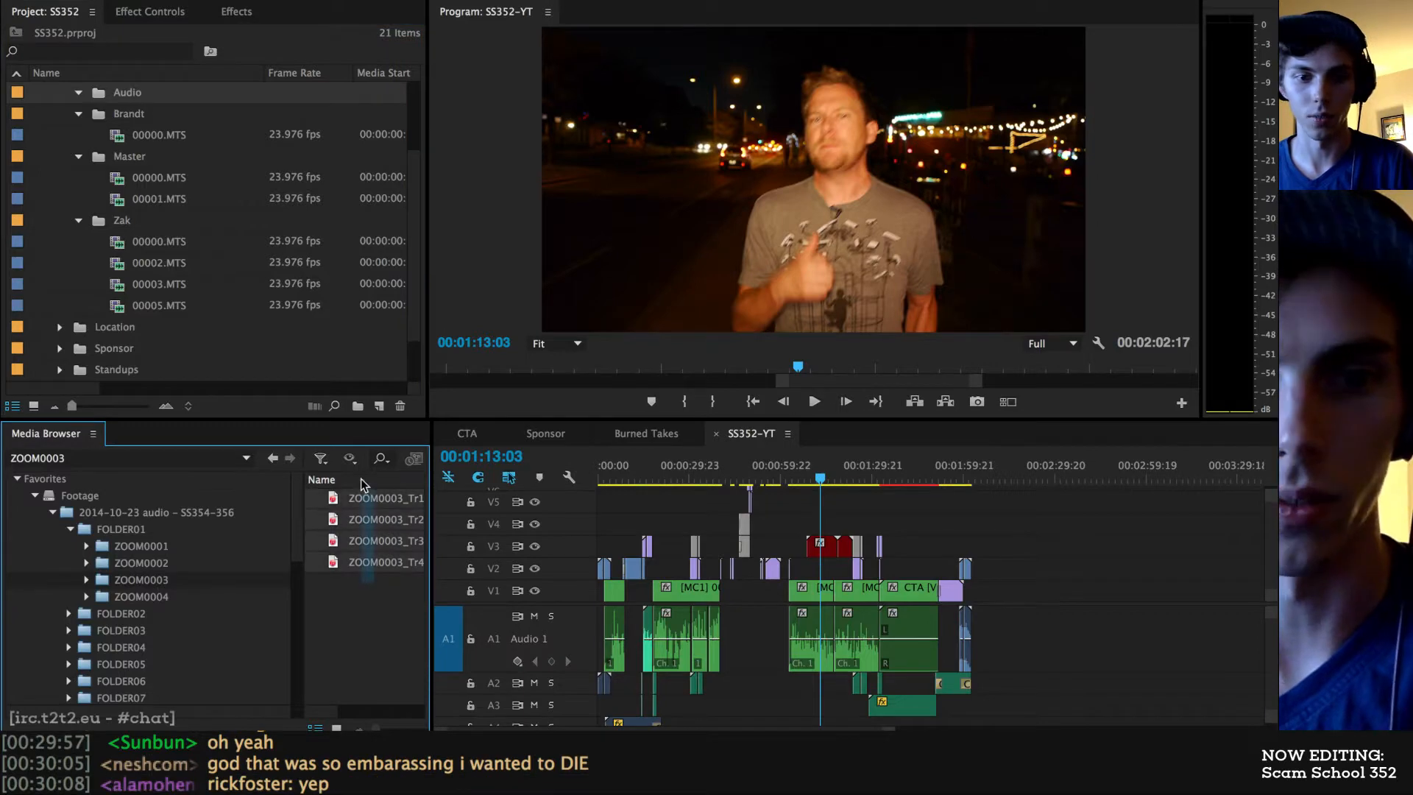
Step: Import the four ZOOM0003 WAV tracks into the Episode's Audio bin
{"action": "right_click", "coordinate": [370, 502]}
{"action": "left_click", "coordinate": [412, 513]}
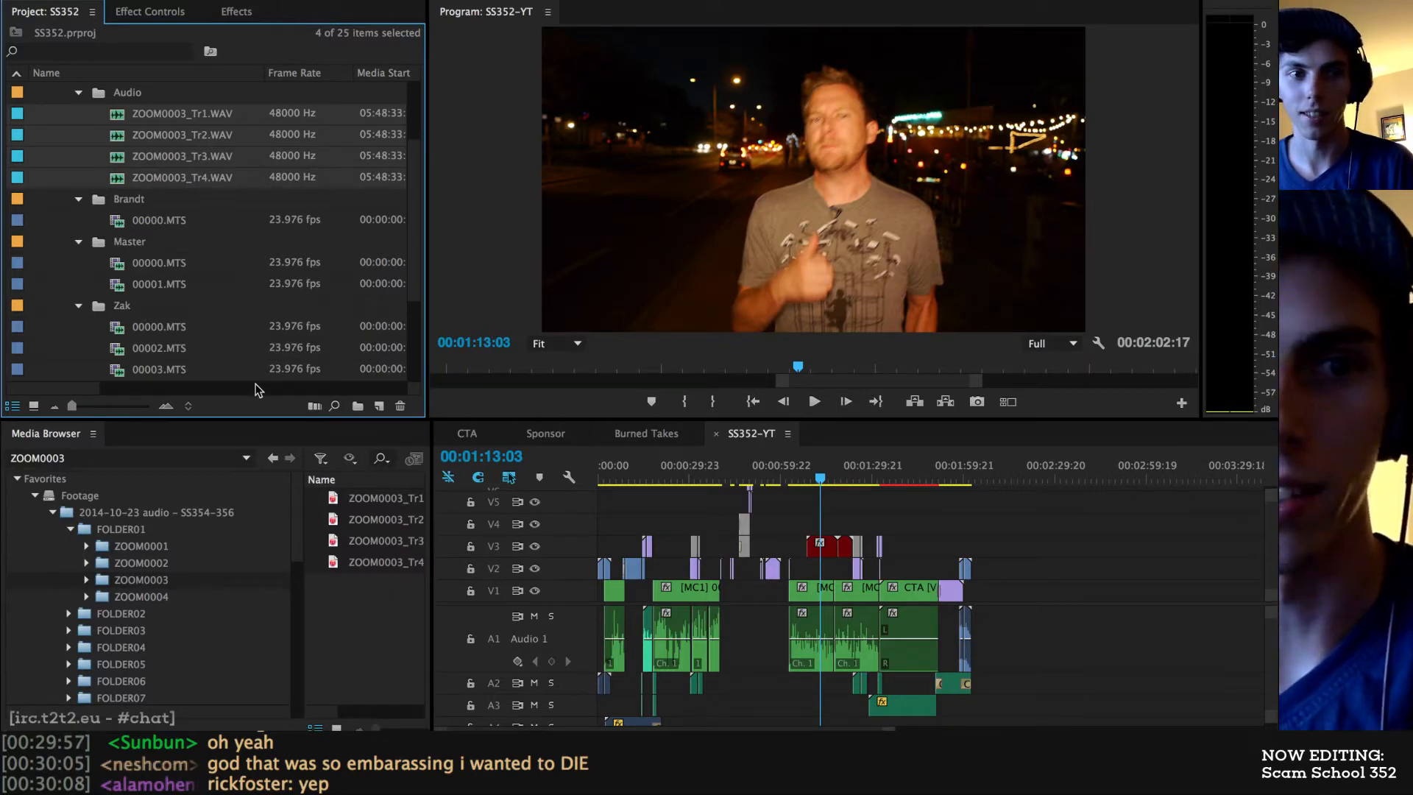
Step: Add all the MTS camera clips in the Zak, Master and Brandt bins to the selection of ZOOM0003 audio tracks
{"action": "scroll", "coordinate": [150, 299], "scroll_direction": "down", "scroll_amount": 1}
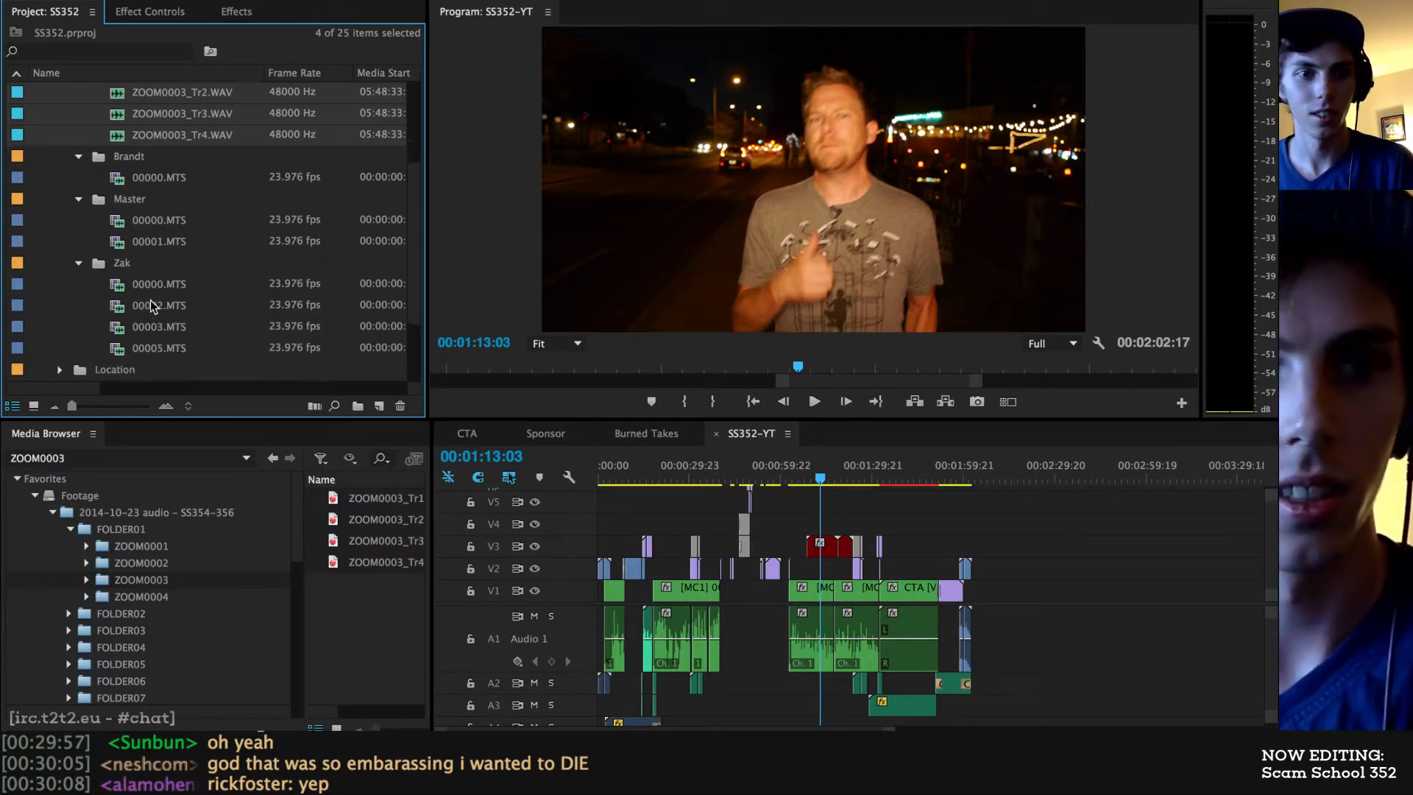
{"action": "left_click", "coordinate": [167, 349], "text": "super"}
{"action": "left_click", "coordinate": [162, 329], "text": "super"}
{"action": "left_click", "coordinate": [162, 306], "text": "super"}
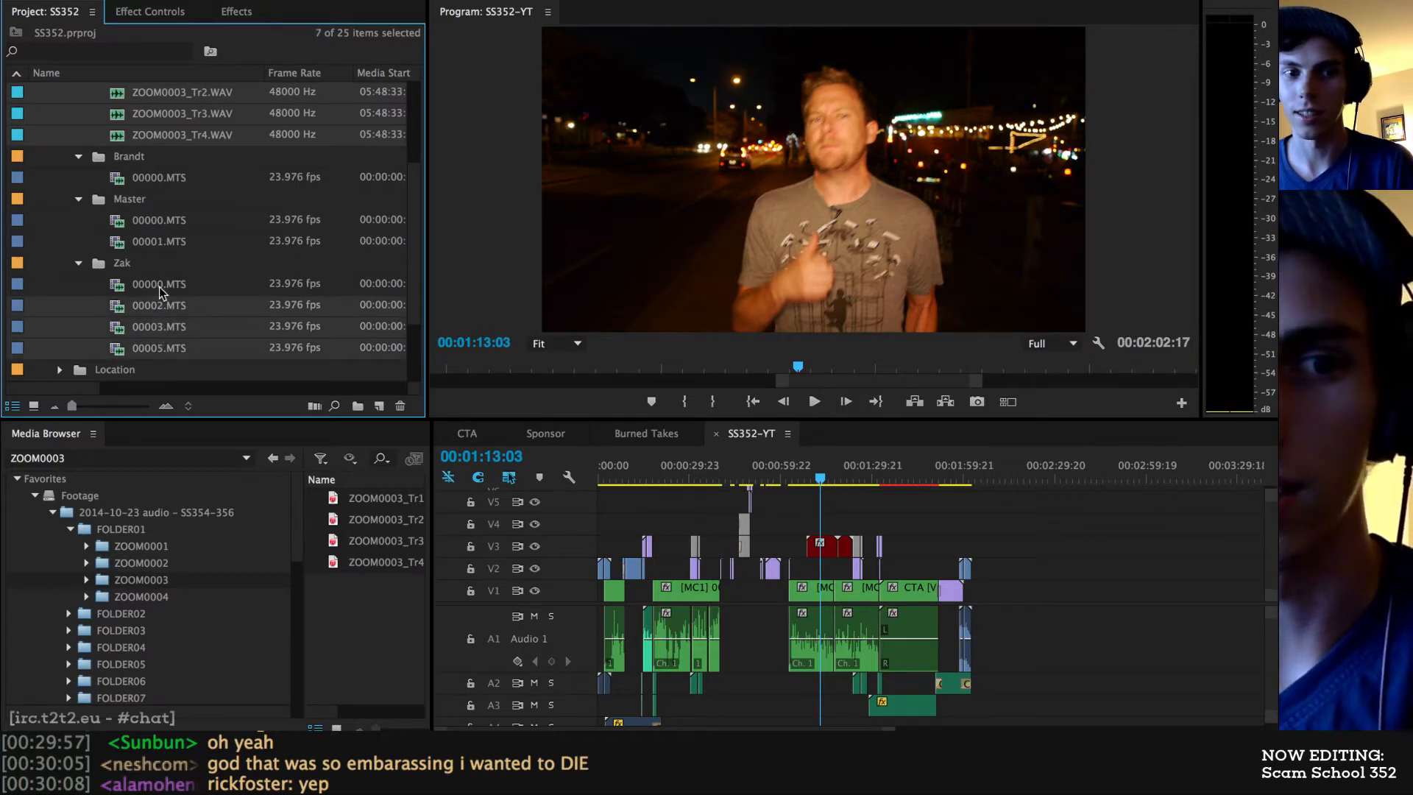
{"action": "left_click", "coordinate": [159, 285], "text": "super"}
{"action": "left_click", "coordinate": [162, 242], "text": "super"}
{"action": "left_click", "coordinate": [166, 219], "text": "super"}
{"action": "left_click", "coordinate": [173, 179], "text": "super"}
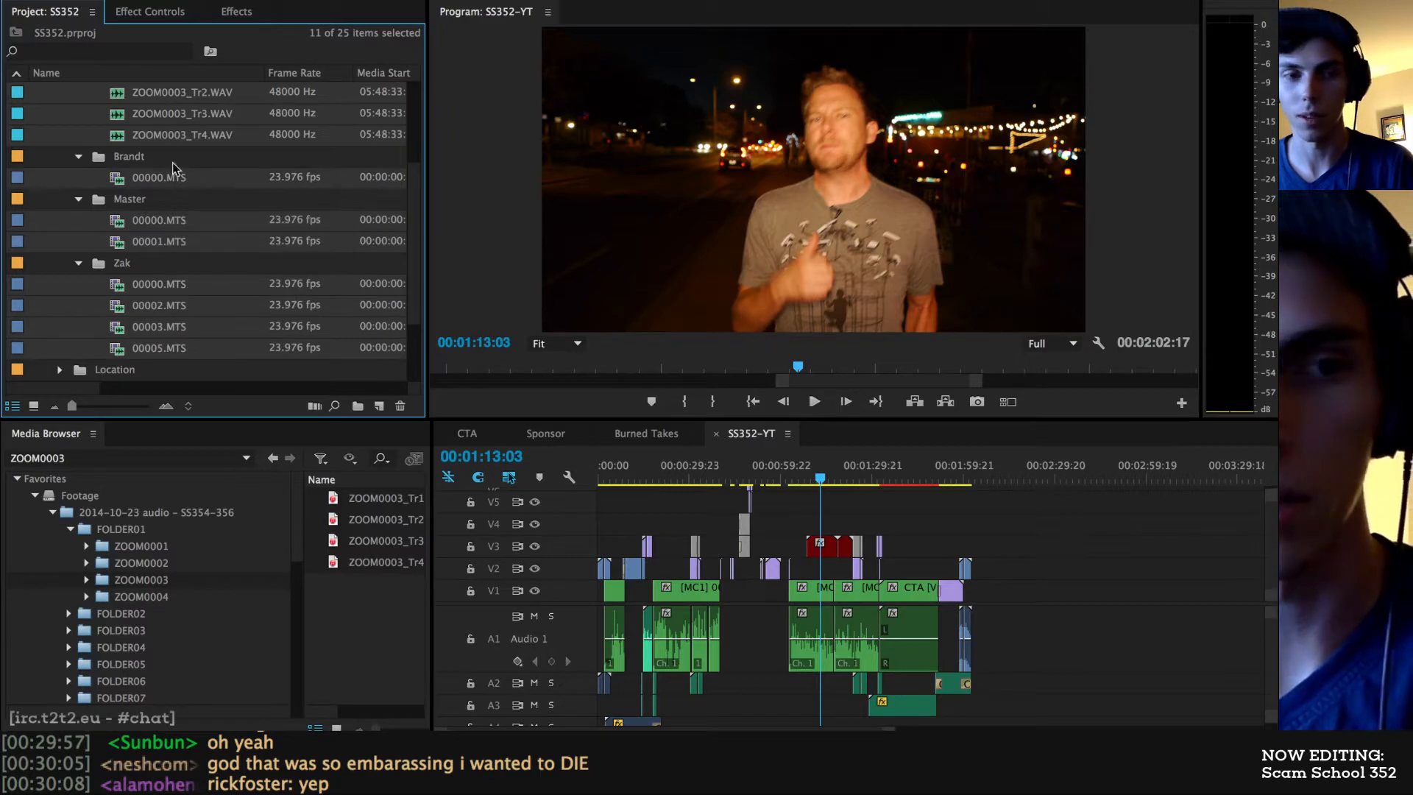
{"action": "scroll", "coordinate": [214, 220], "scroll_direction": "up", "scroll_amount": 4}
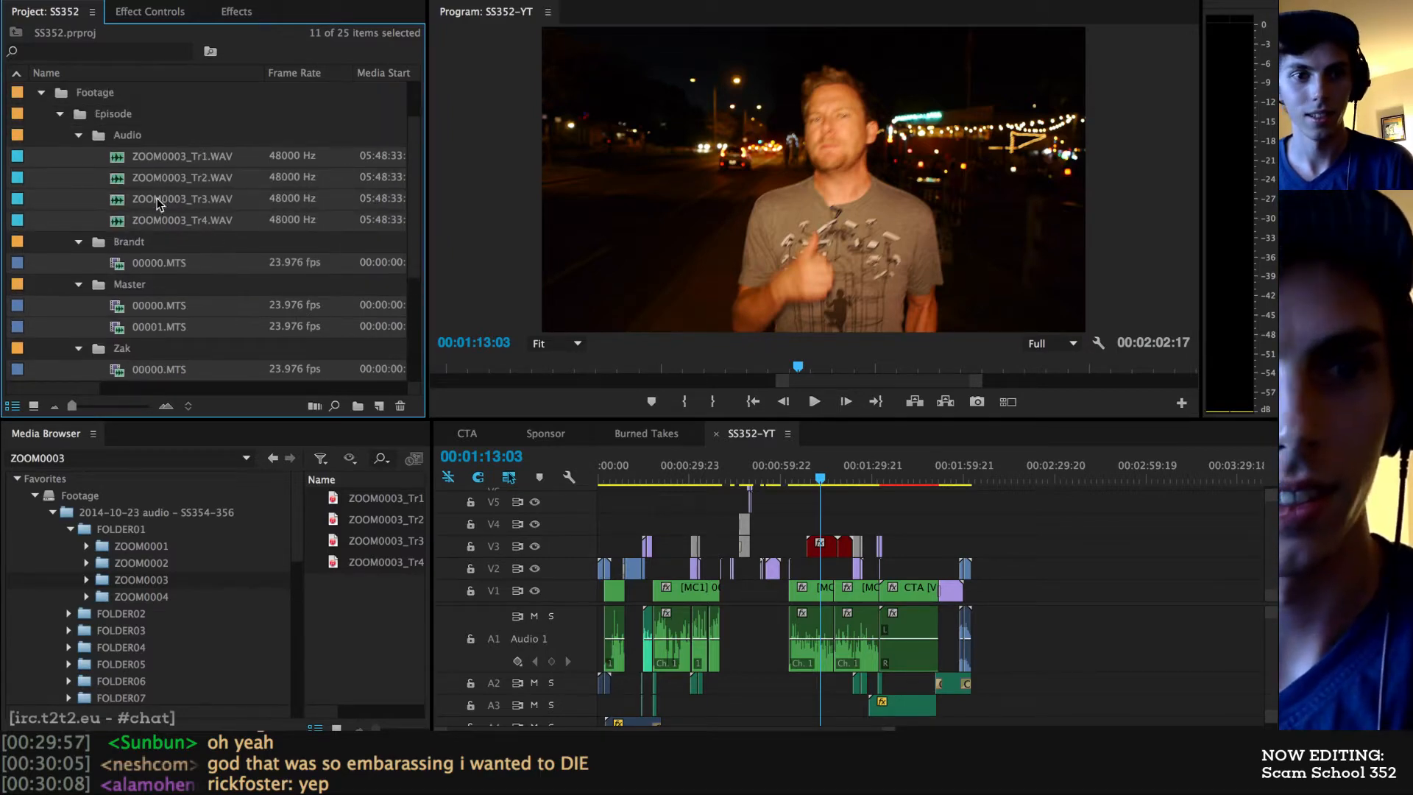
Step: Create an audio-synchronized multi-camera source sequence from the selected clips, using Multi-Cam Episodes as the custom part of its name
{"action": "right_click", "coordinate": [156, 198]}
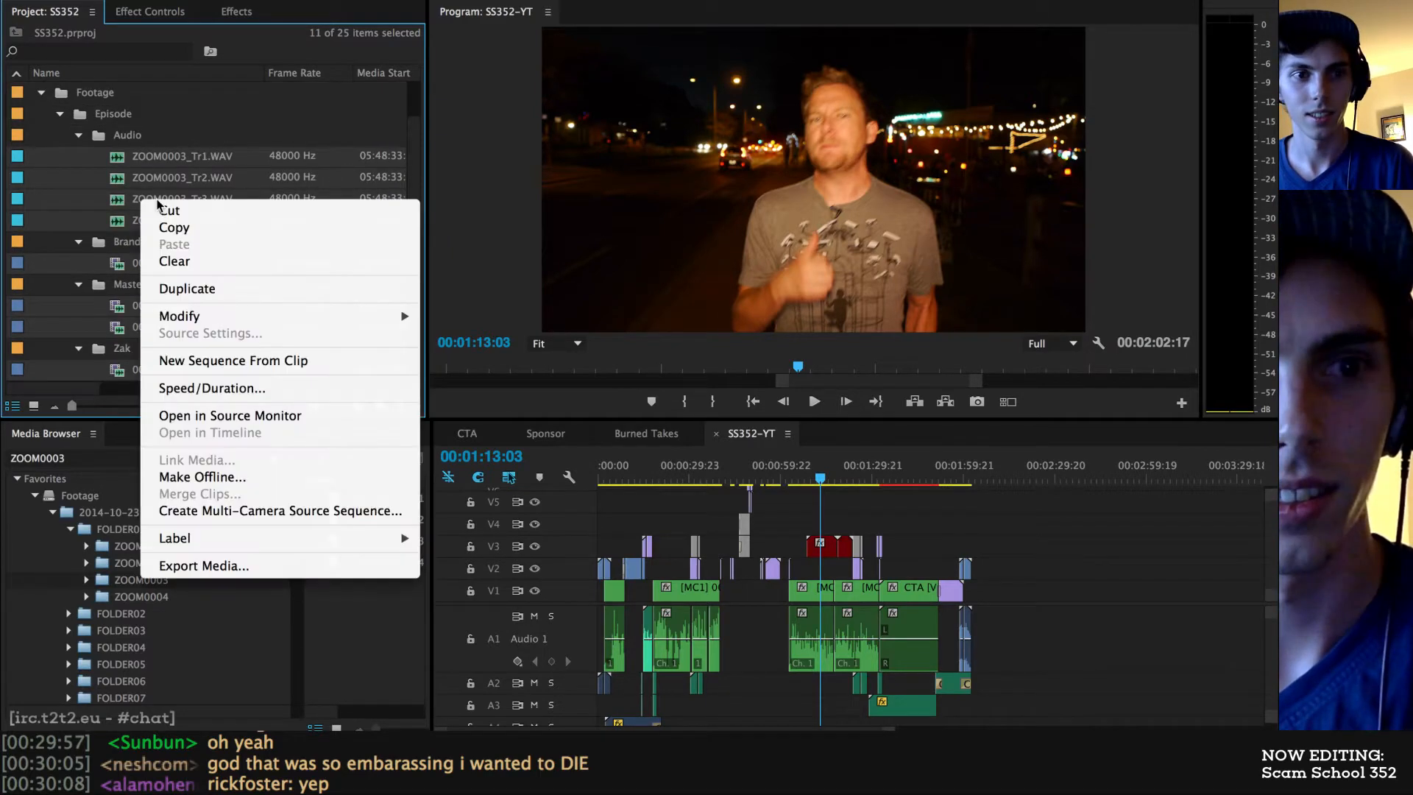
{"action": "left_click", "coordinate": [266, 514]}
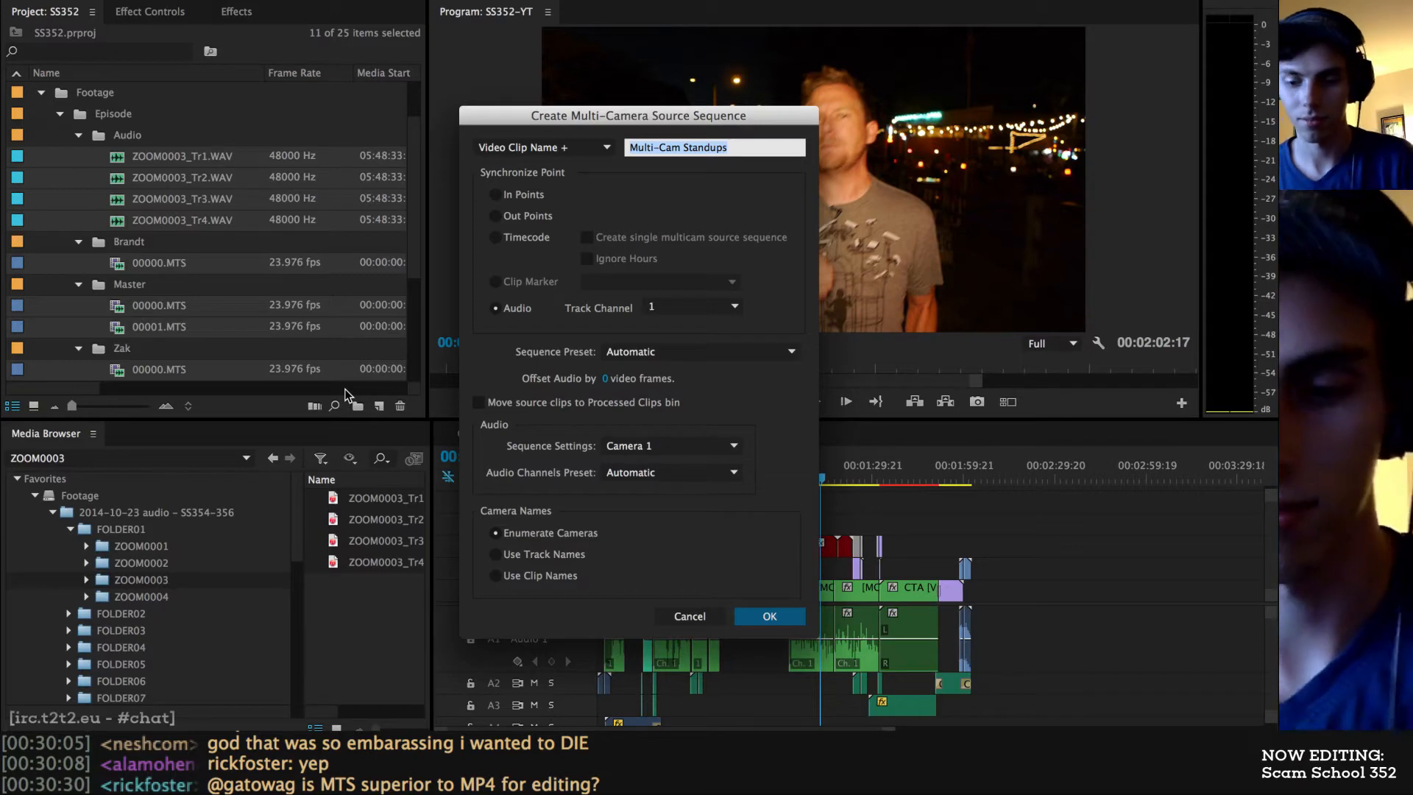
{"action": "key", "text": "Right"}
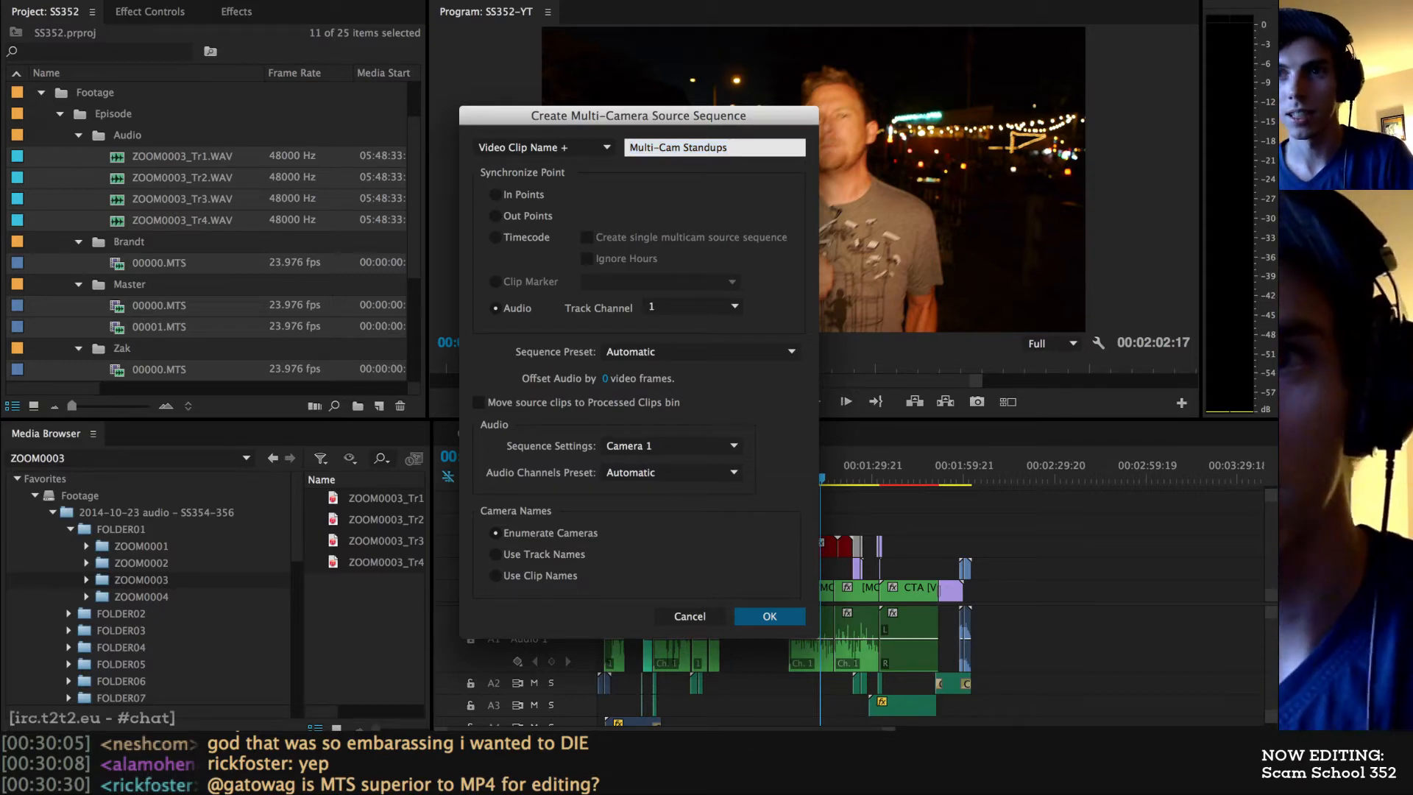
{"action": "key", "text": "alt+shift+Left"}
{"action": "type", "text": "E"}
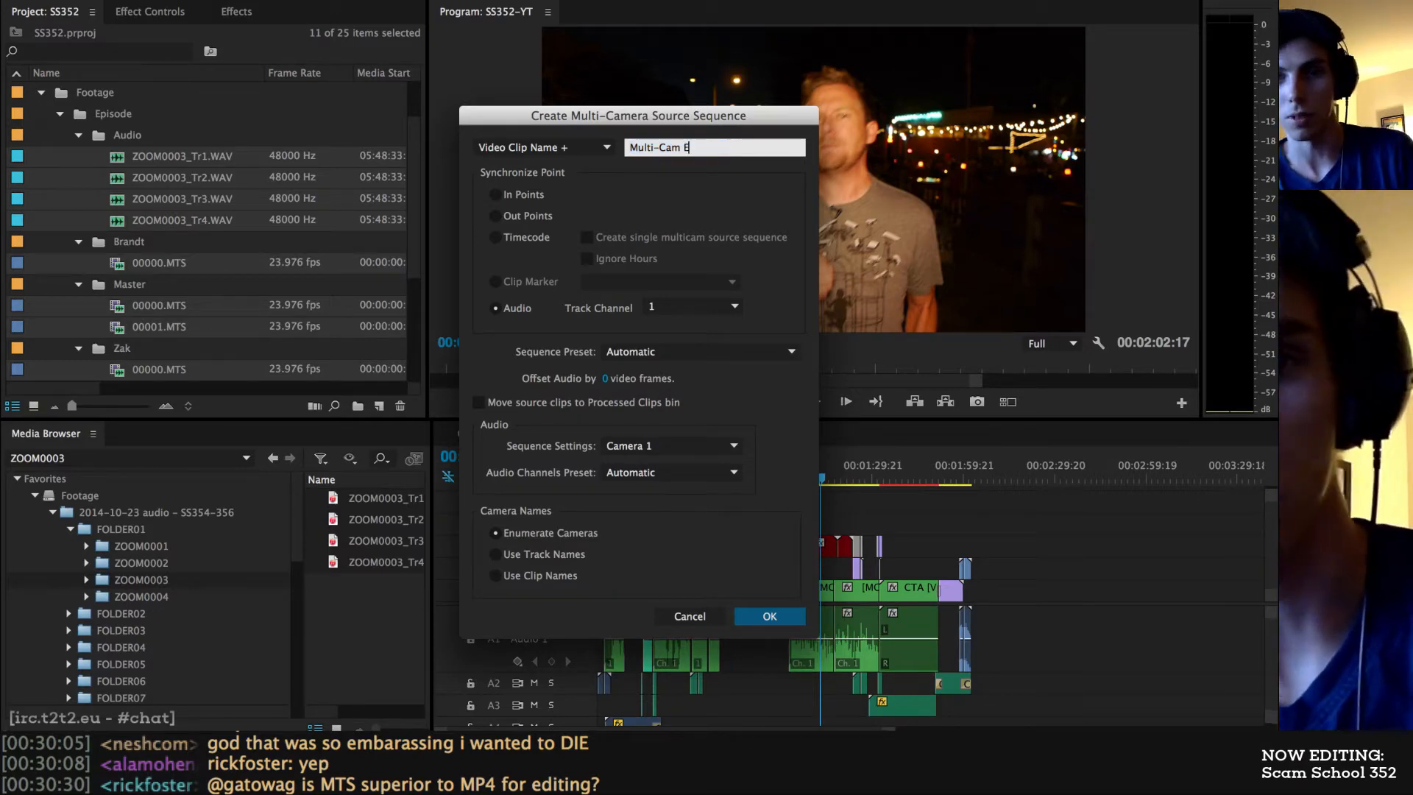
{"action": "type", "text": "pisodes"}
{"action": "key", "text": "Return"}
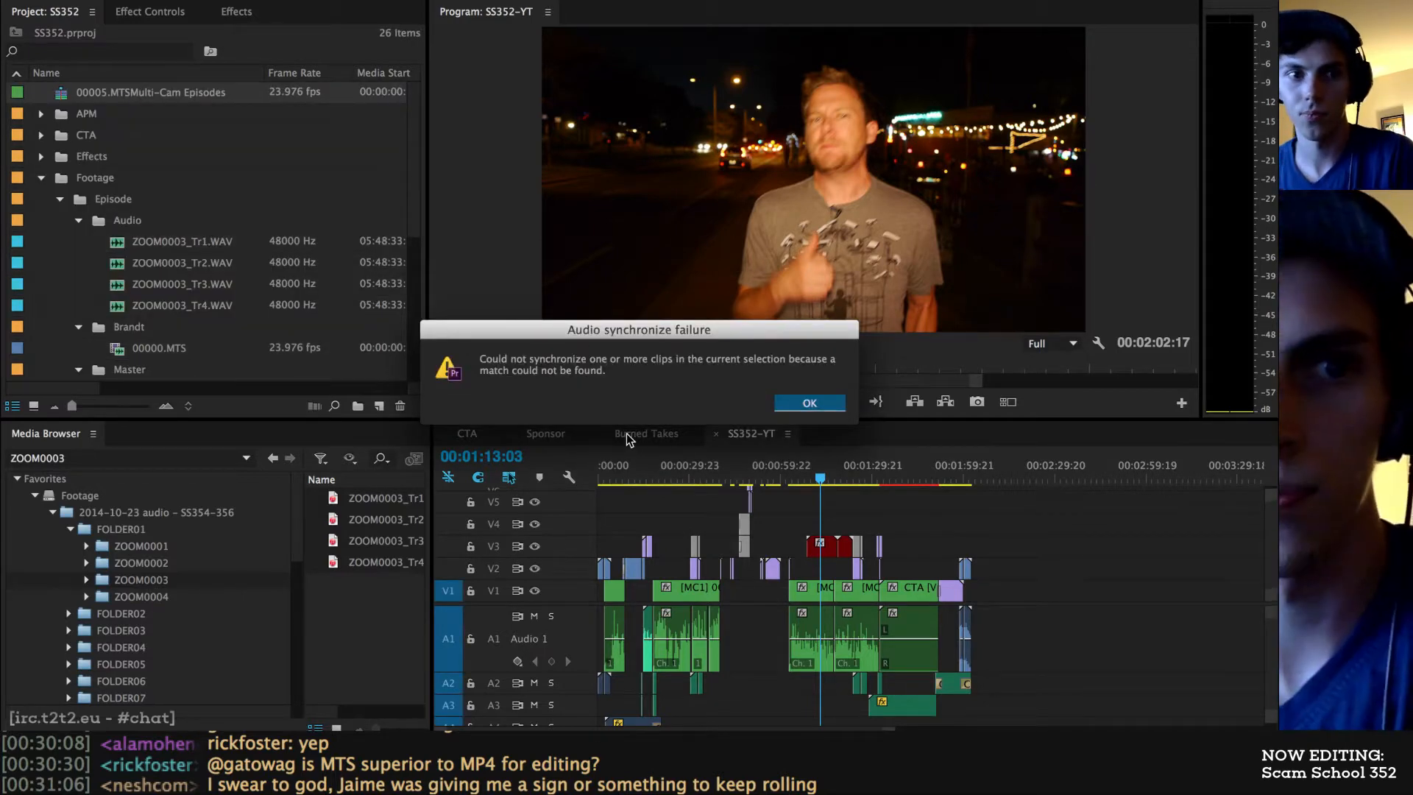
{"action": "left_click", "coordinate": [809, 404]}
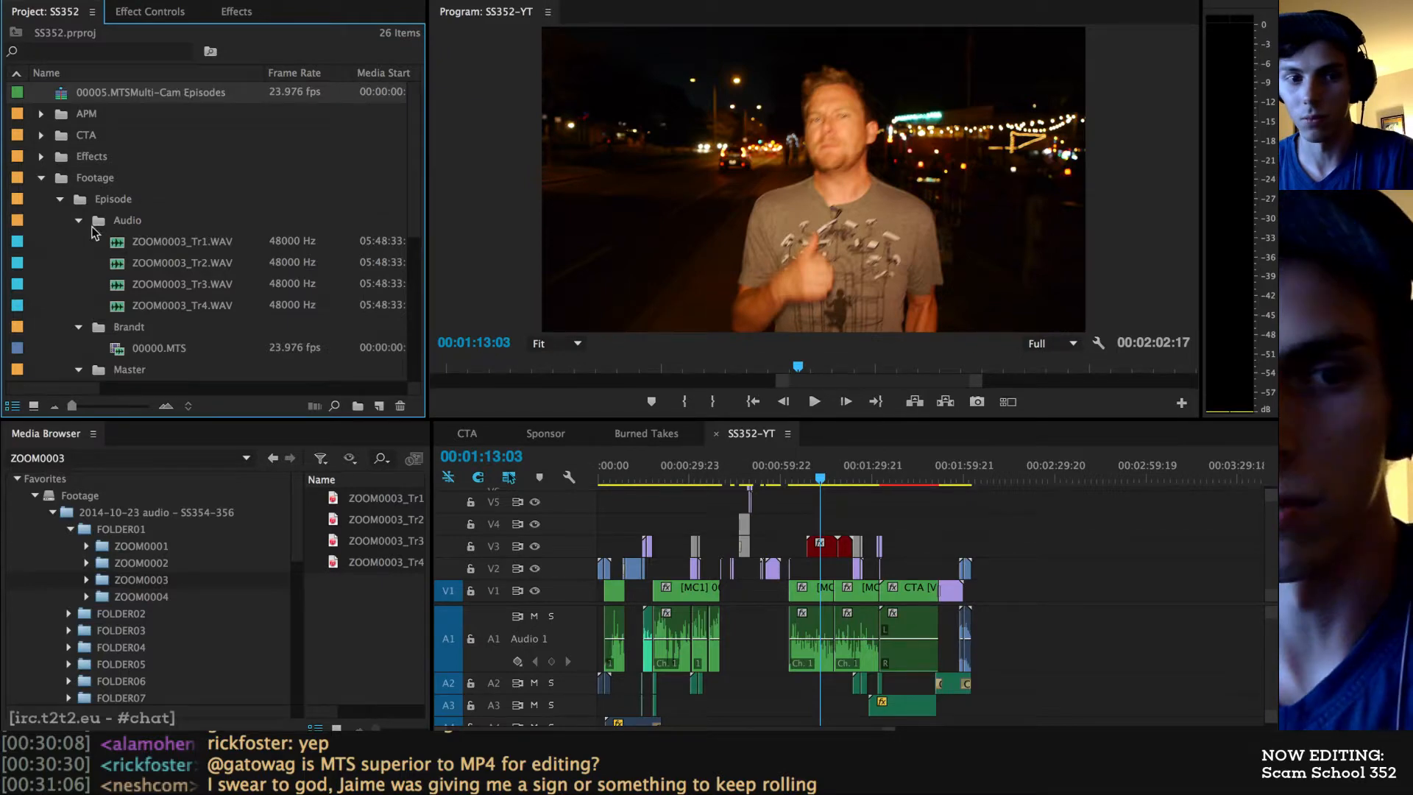
Step: Collapse the Episode bin and move the 00005.MTSMulti-Cam Episodes sequence into the Sequences bin
{"action": "scroll", "coordinate": [93, 225], "scroll_direction": "down", "scroll_amount": 3}
{"action": "scroll", "coordinate": [91, 219], "scroll_direction": "up", "scroll_amount": 3}
{"action": "left_click", "coordinate": [60, 199]}
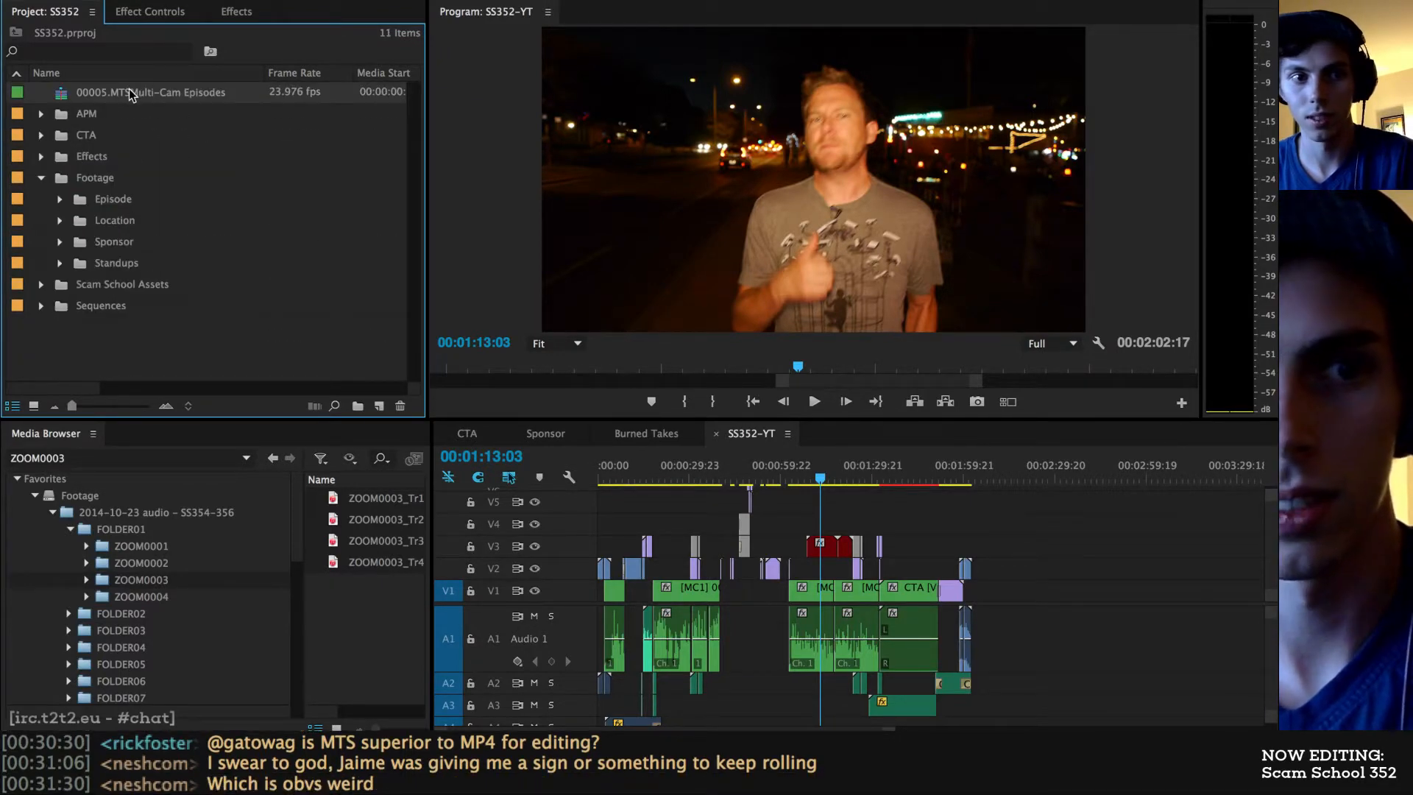
{"action": "left_click", "coordinate": [41, 285]}
{"action": "left_click", "coordinate": [41, 286]}
{"action": "left_click", "coordinate": [42, 304]}
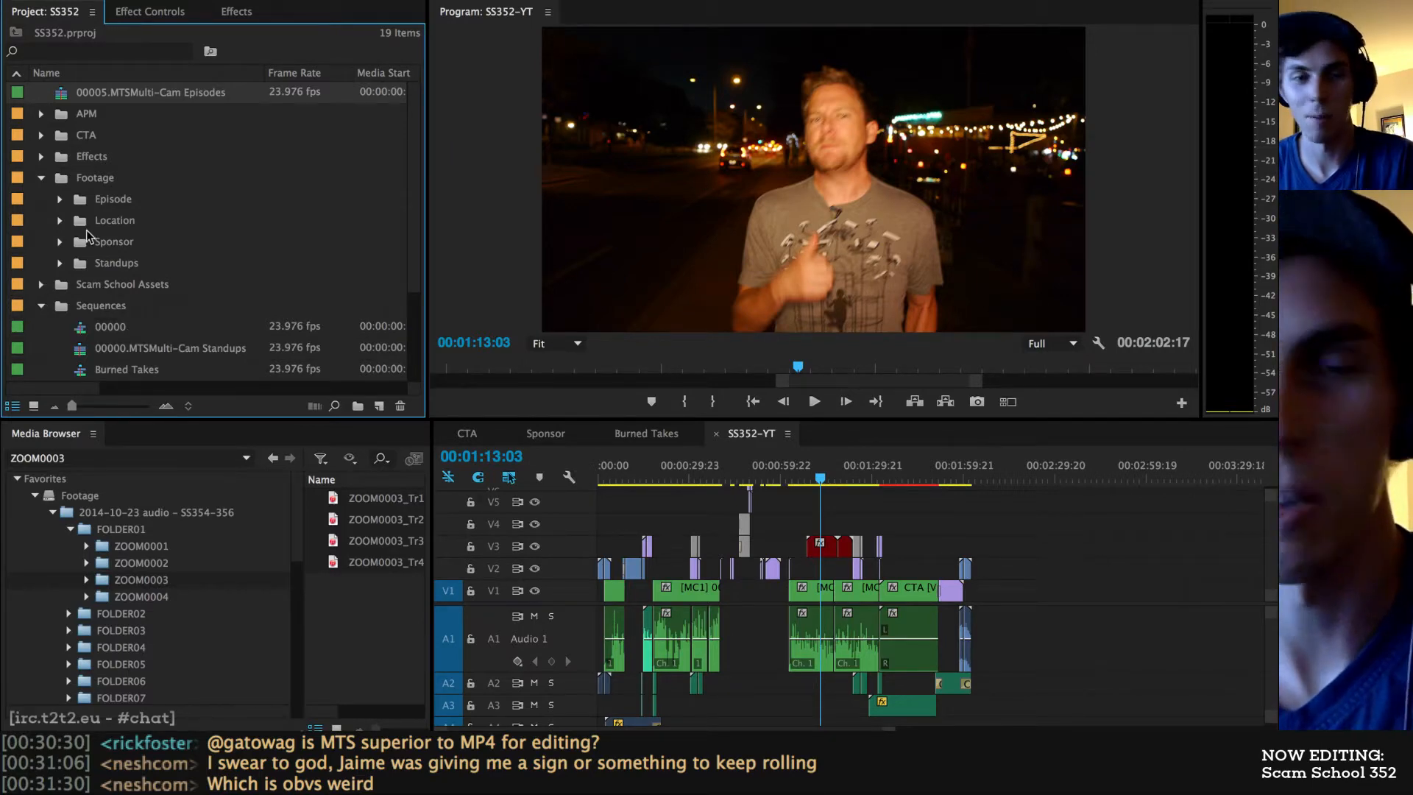
{"action": "left_click_drag", "start_coordinate": [121, 111], "coordinate": [118, 335]}
{"action": "scroll", "coordinate": [147, 328], "scroll_direction": "down", "scroll_amount": 3}
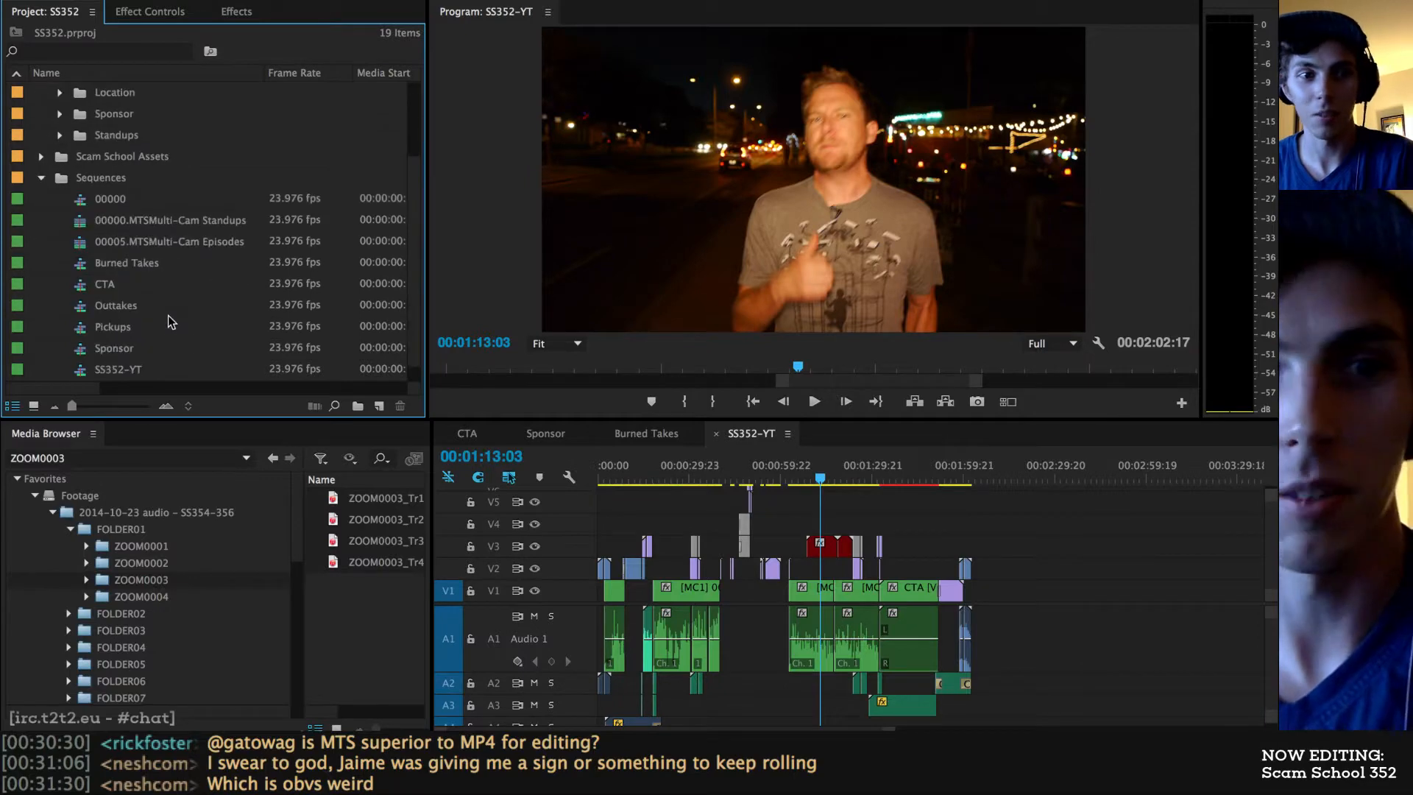
Step: Insert 00005.MTSMulti-Cam Episodes into the SS352-YT timeline on V1, shortly after the opening standup clips, shifting the following clips along
{"action": "left_click", "coordinate": [83, 234]}
{"action": "left_click", "coordinate": [93, 219]}
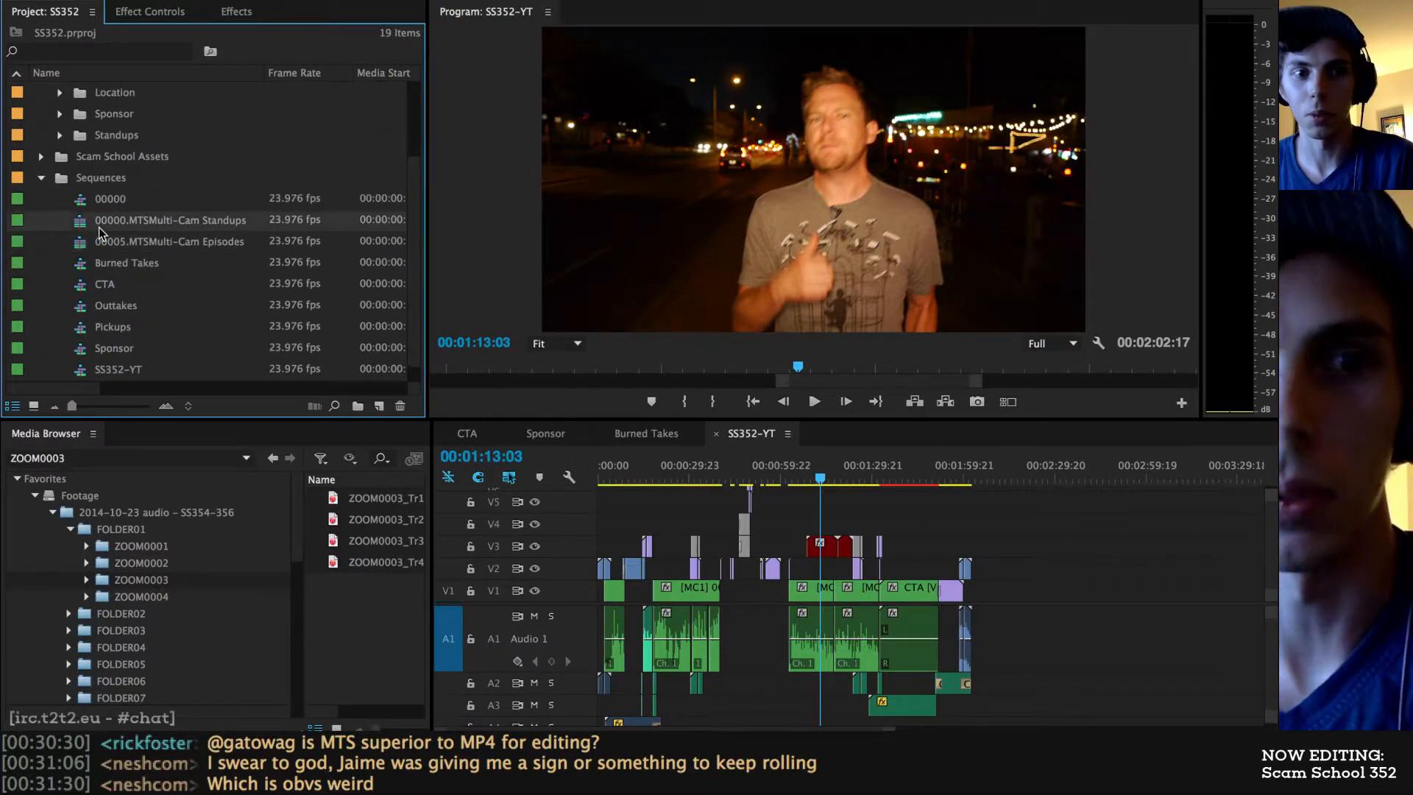
{"action": "left_click", "coordinate": [94, 245]}
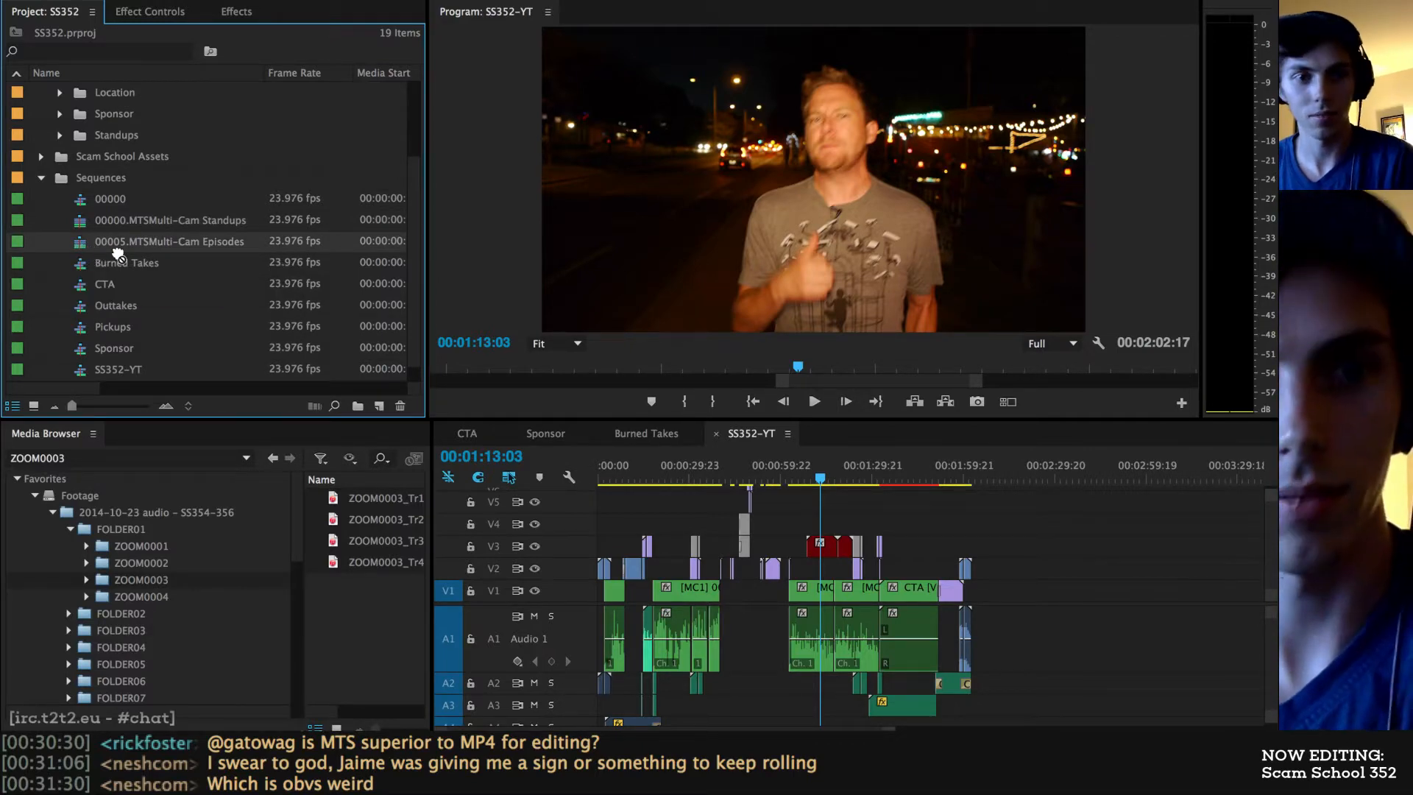
{"action": "left_click_drag", "start_coordinate": [118, 256], "coordinate": [727, 623]}
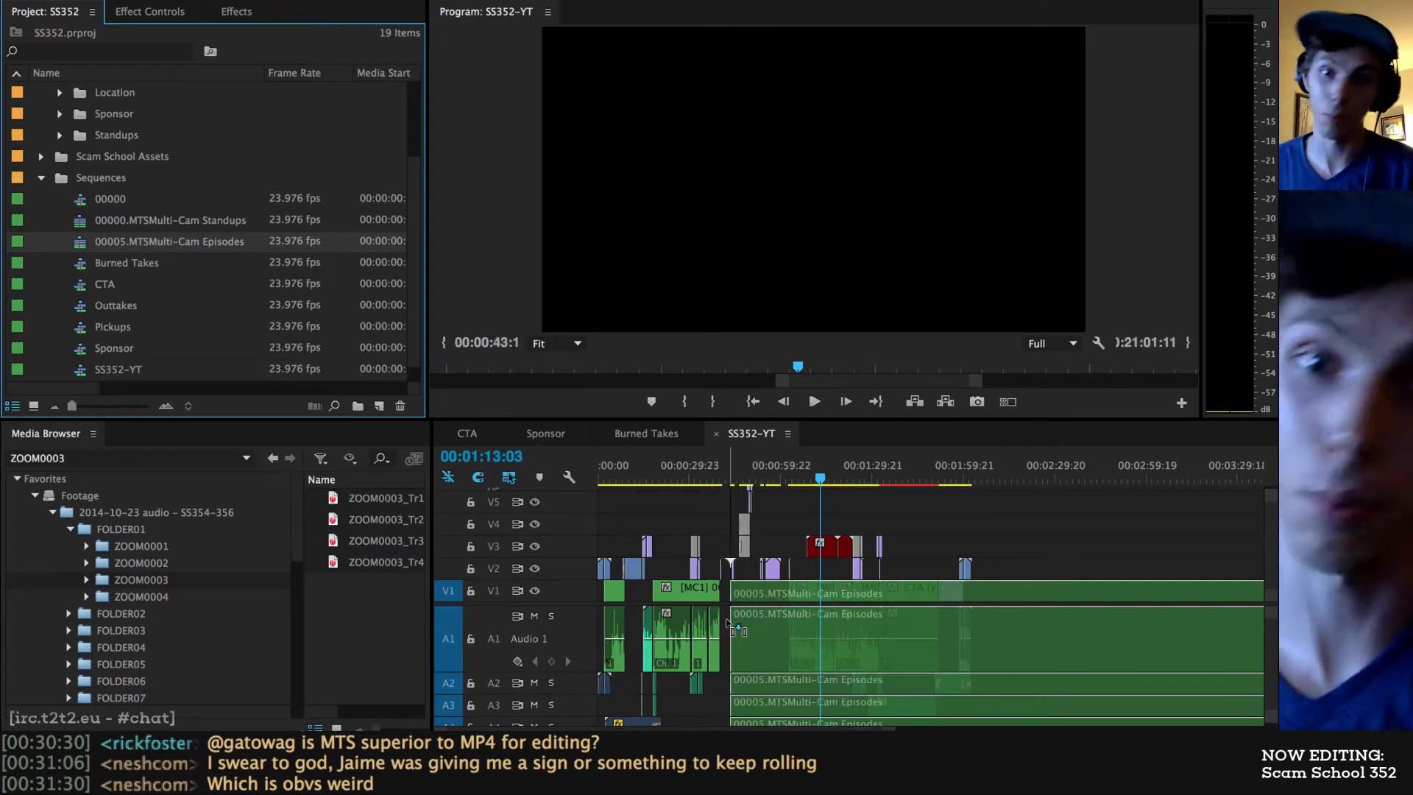
{"action": "left_click_drag", "start_coordinate": [727, 624], "coordinate": [729, 626]}
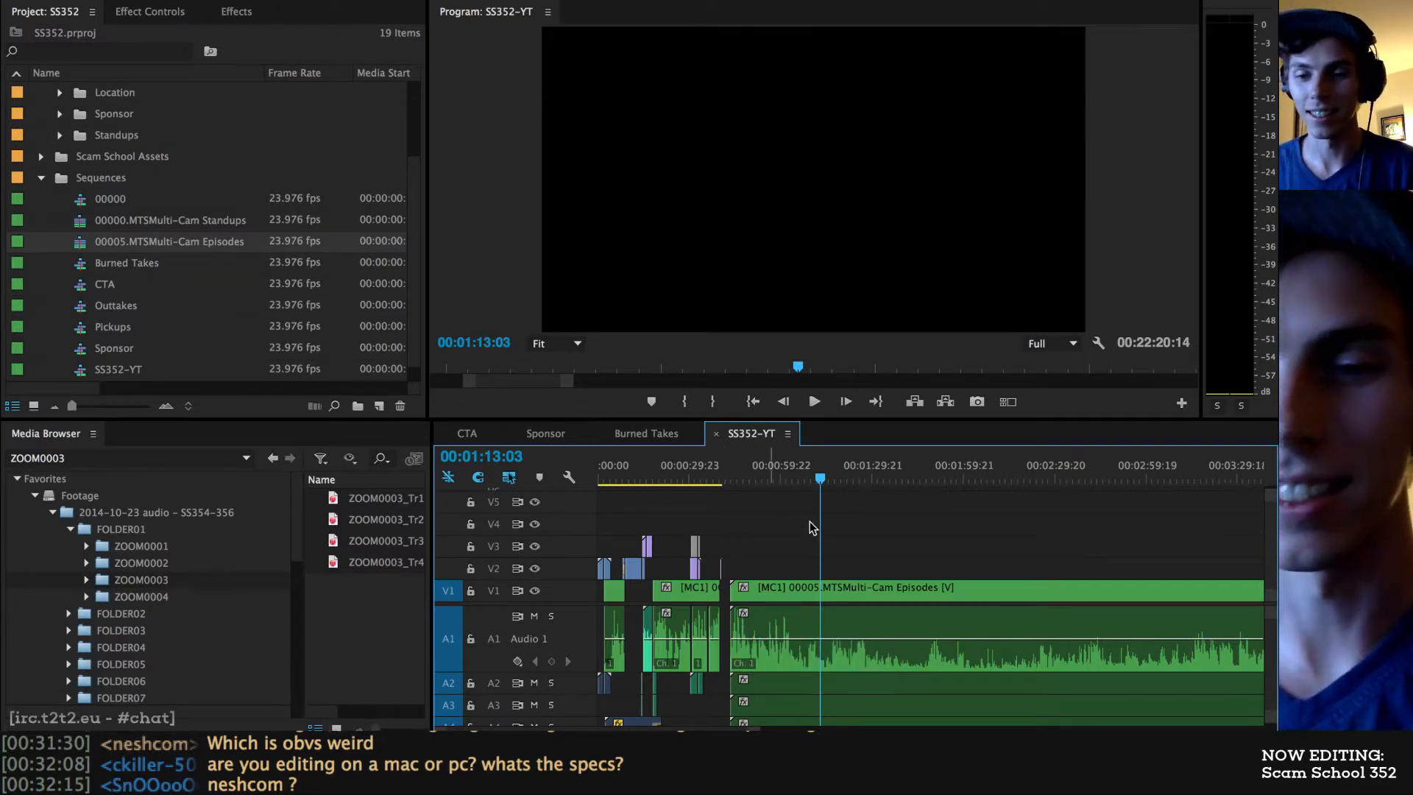
{"action": "key", "text": "minus"}
{"action": "key", "text": "minus"}
{"action": "key", "text": "minus"}
{"action": "key", "text": "equal"}
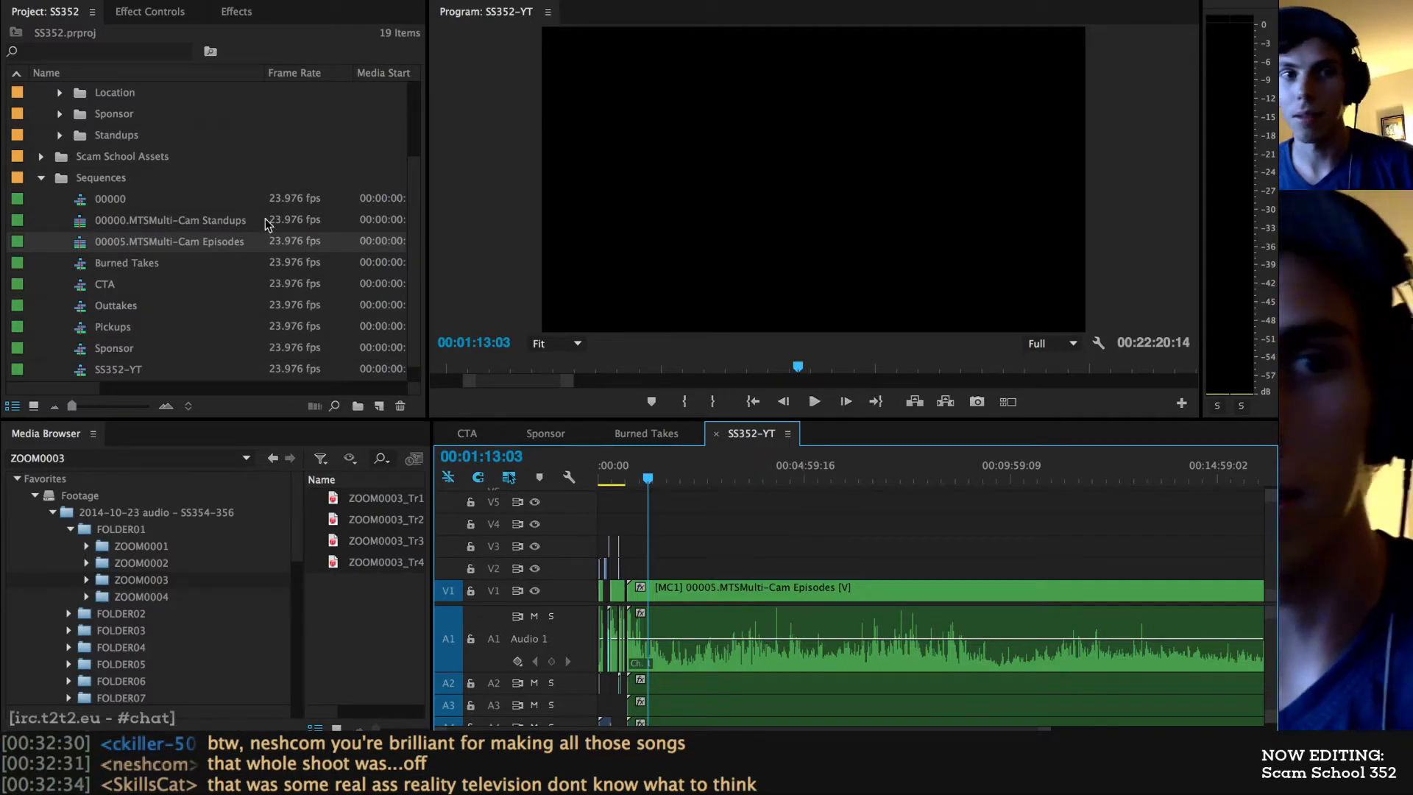
Step: View the Mac's processor and memory specifications in About This Mac, and close the window
{"action": "left_click", "coordinate": [28, 1]}
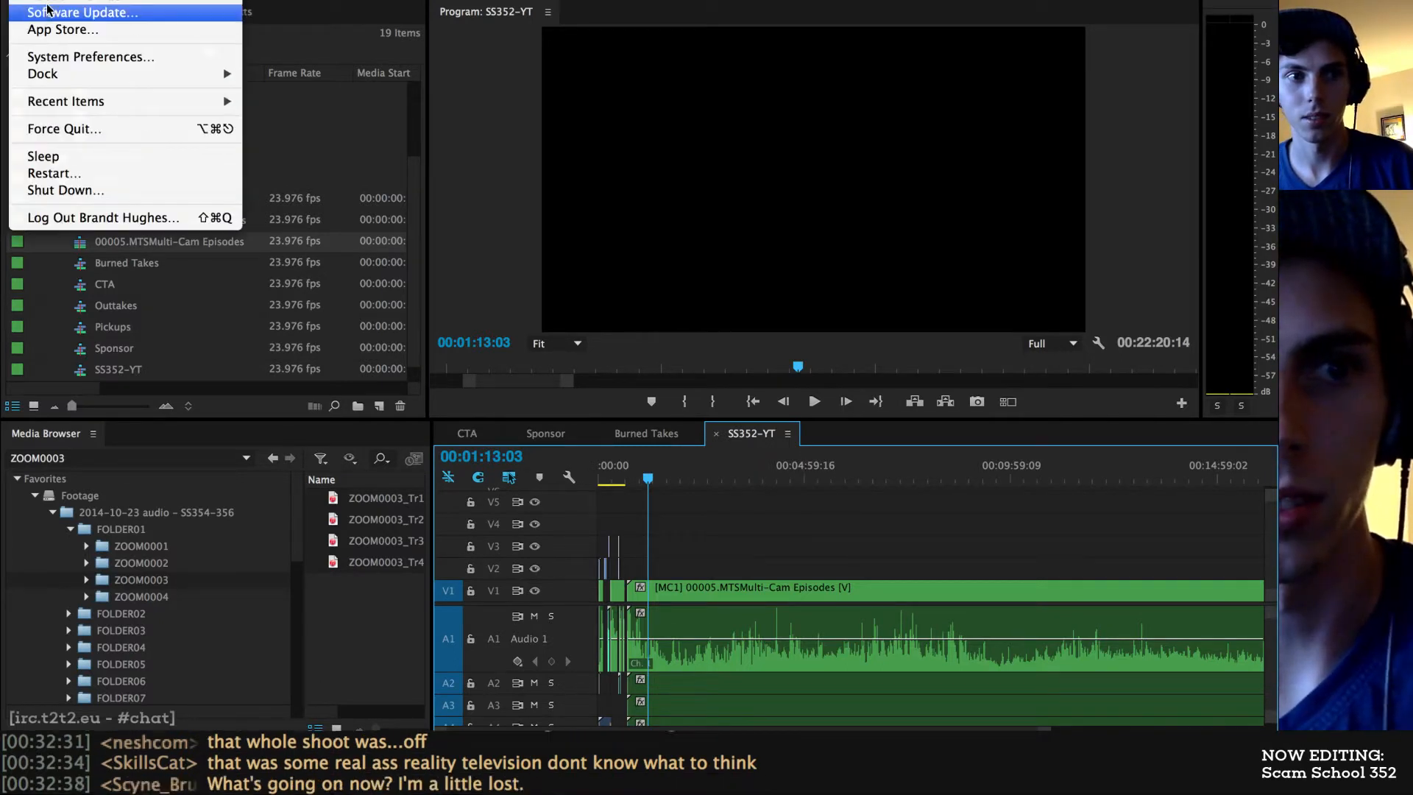
{"action": "left_click", "coordinate": [48, 3]}
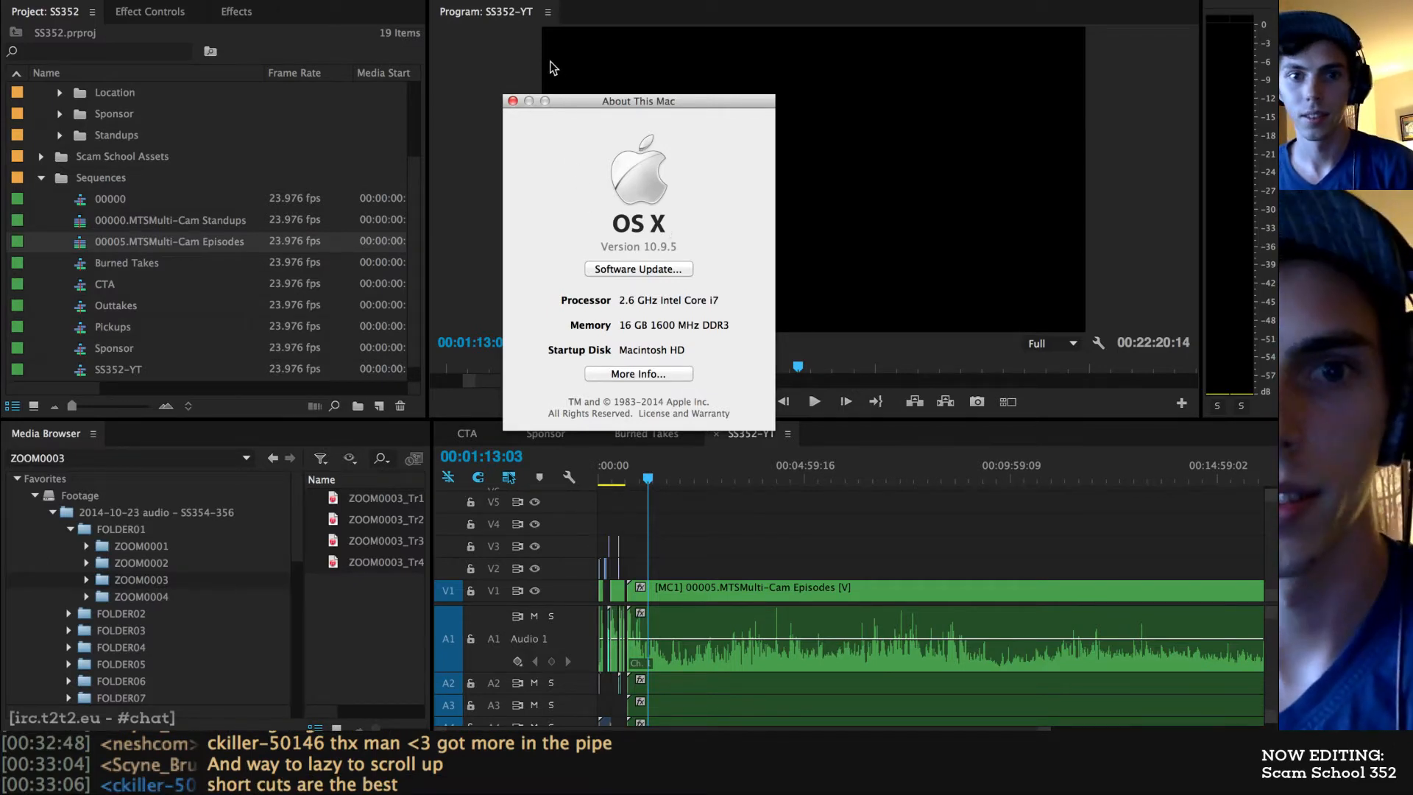
{"action": "left_click", "coordinate": [513, 101]}
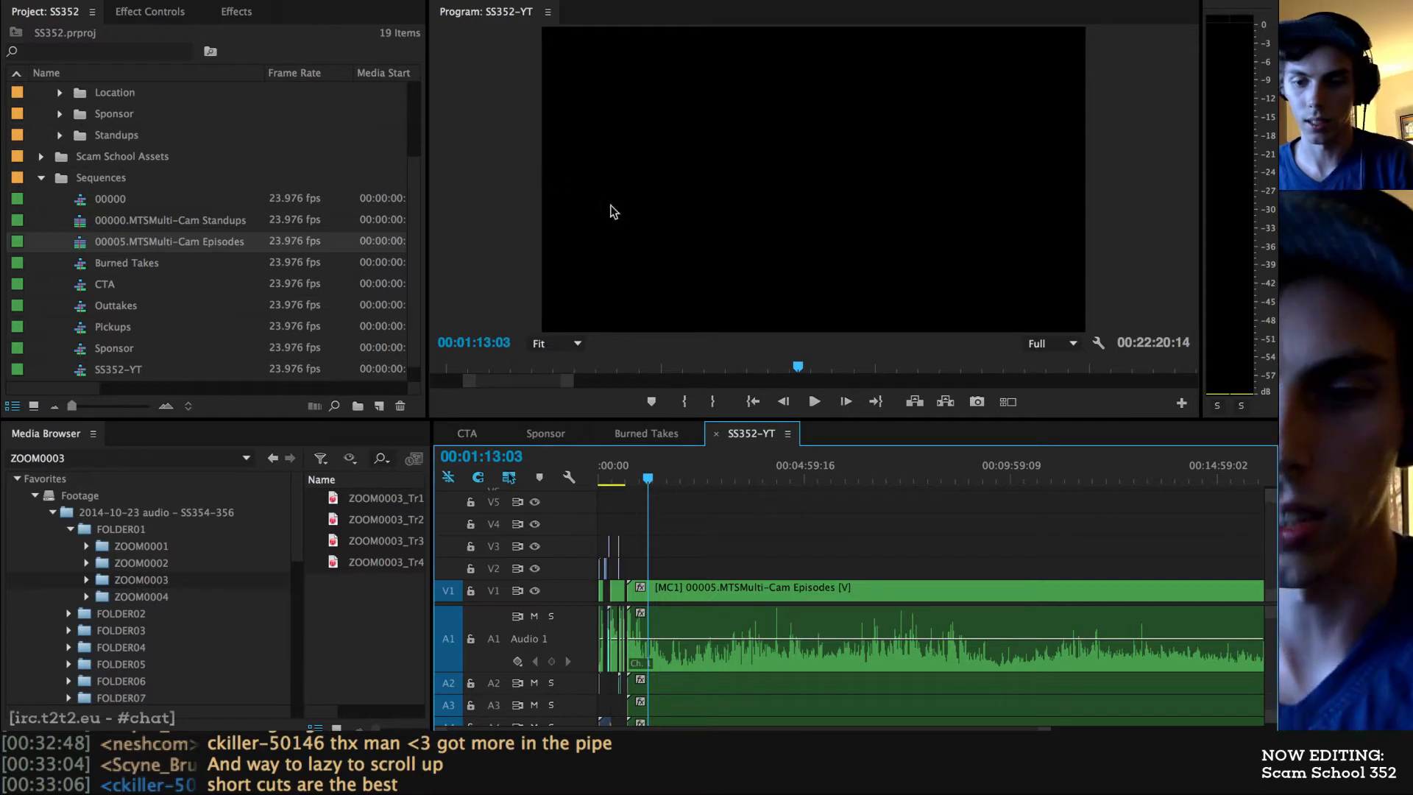
Step: Move the Multi-Cam Episodes clip earlier on V1 so it starts directly at the end of the 00000.MTS standup clip
{"action": "left_click", "coordinate": [760, 531]}
{"action": "key", "text": "equal"}
{"action": "key", "text": "equal"}
{"action": "key", "text": "equal"}
{"action": "key", "text": "equal"}
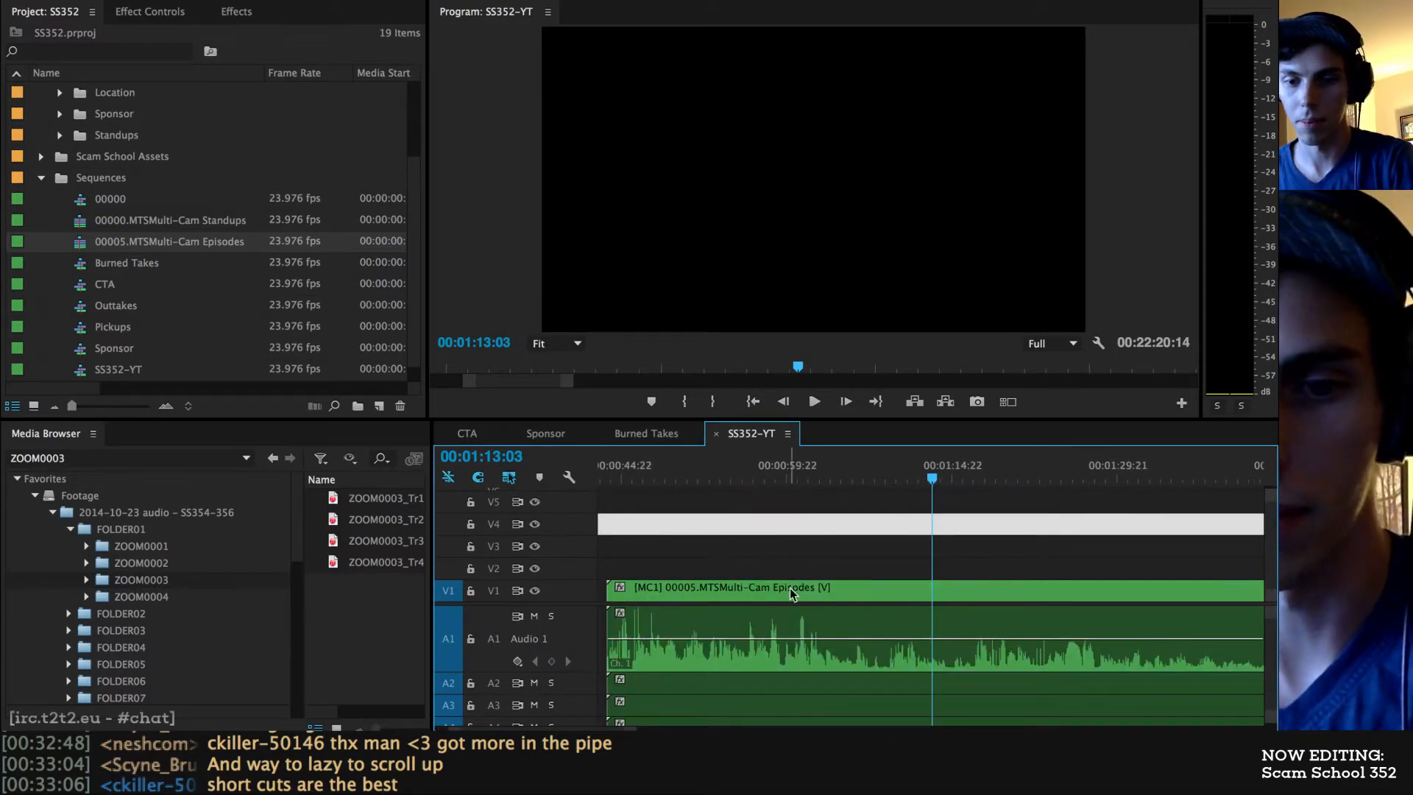
{"action": "left_click_drag", "start_coordinate": [1065, 595], "coordinate": [915, 593]}
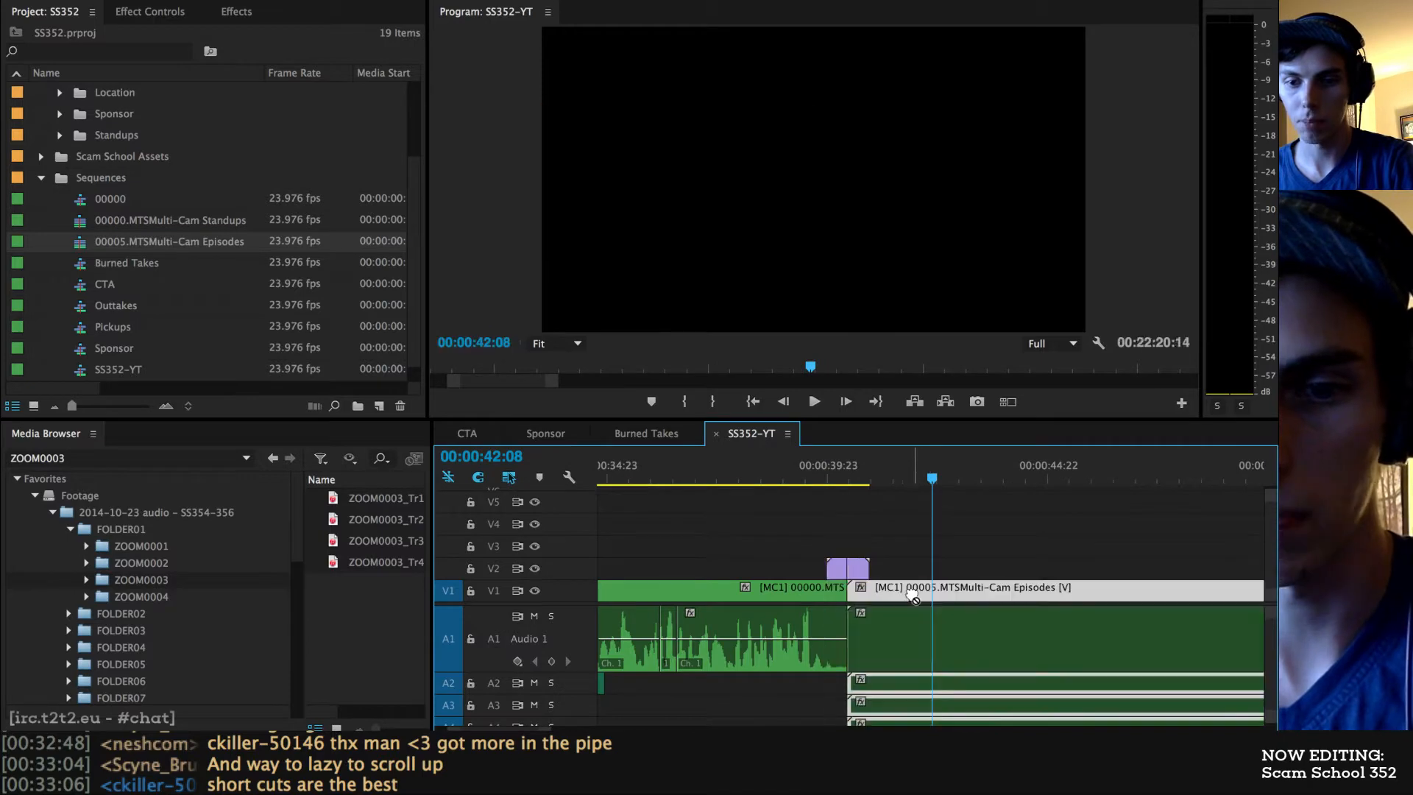
Step: Select every clip after the Multi-Cam Episodes clip on all tracks and move them about 3 seconds 19 frames earlier, to its end
{"action": "key", "text": "minus"}
{"action": "key", "text": "minus"}
{"action": "key", "text": "minus"}
{"action": "key", "text": "minus"}
{"action": "key", "text": "minus"}
{"action": "key", "text": "minus"}
{"action": "key", "text": "minus"}
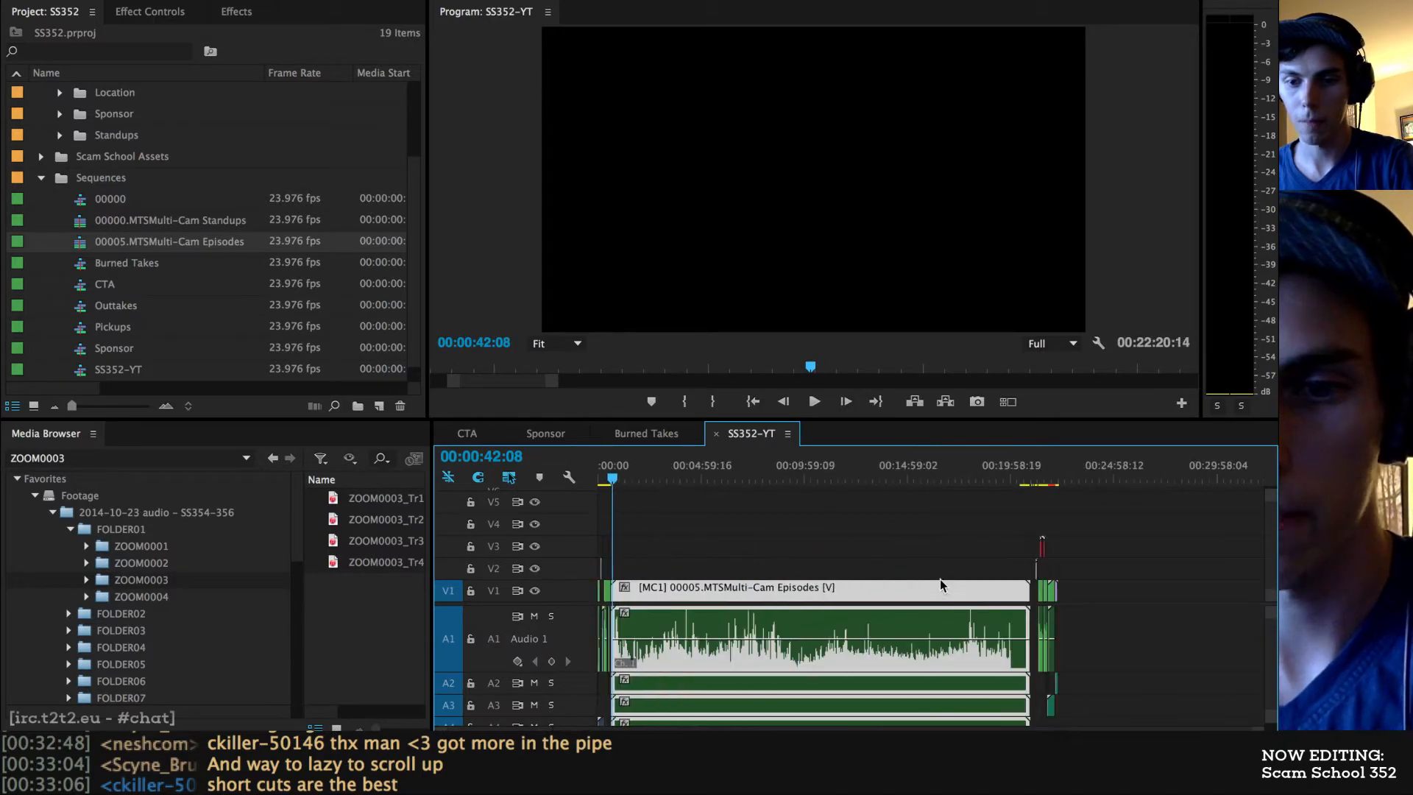
{"action": "left_click", "coordinate": [1051, 479]}
{"action": "key", "text": "equal"}
{"action": "key", "text": "equal"}
{"action": "key", "text": "equal"}
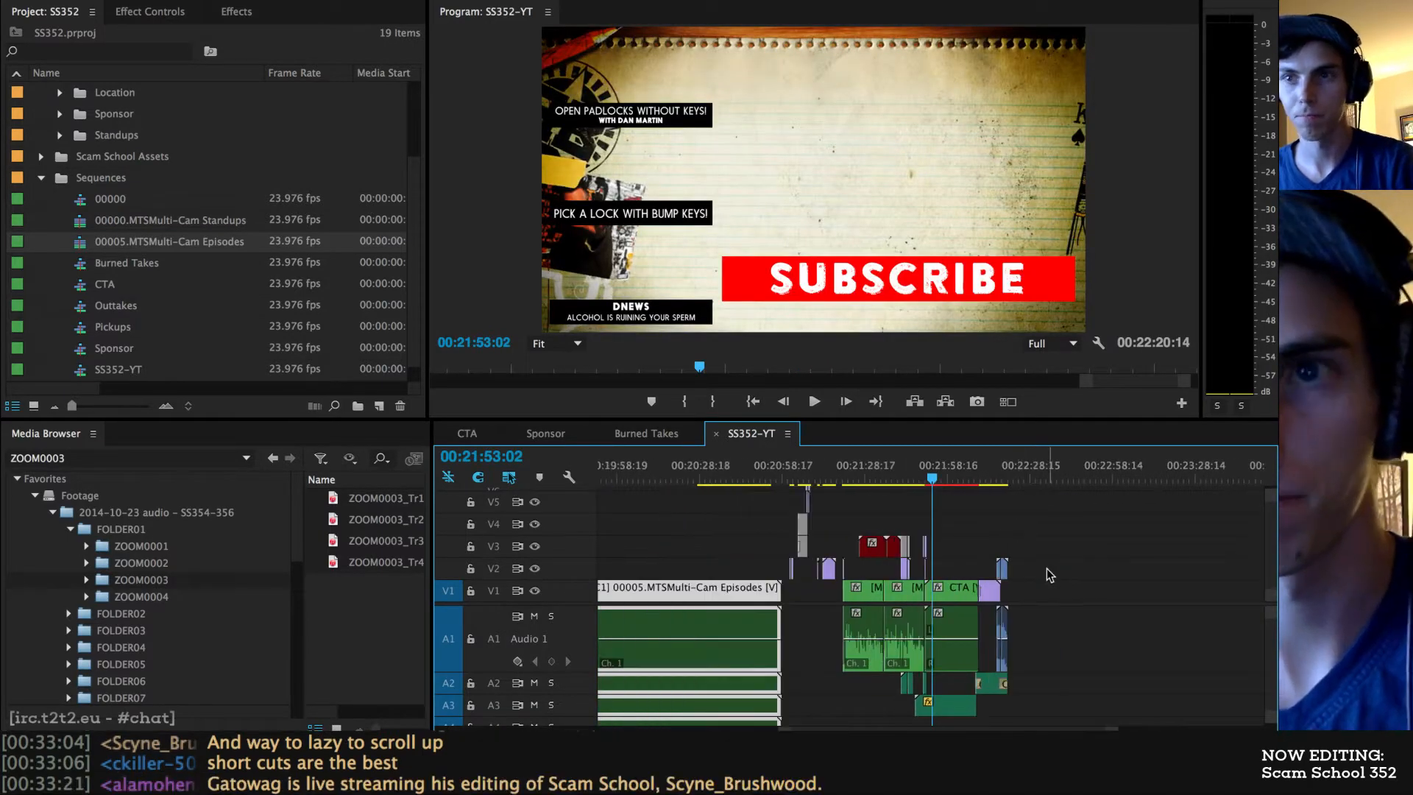
{"action": "key", "text": "grave"}
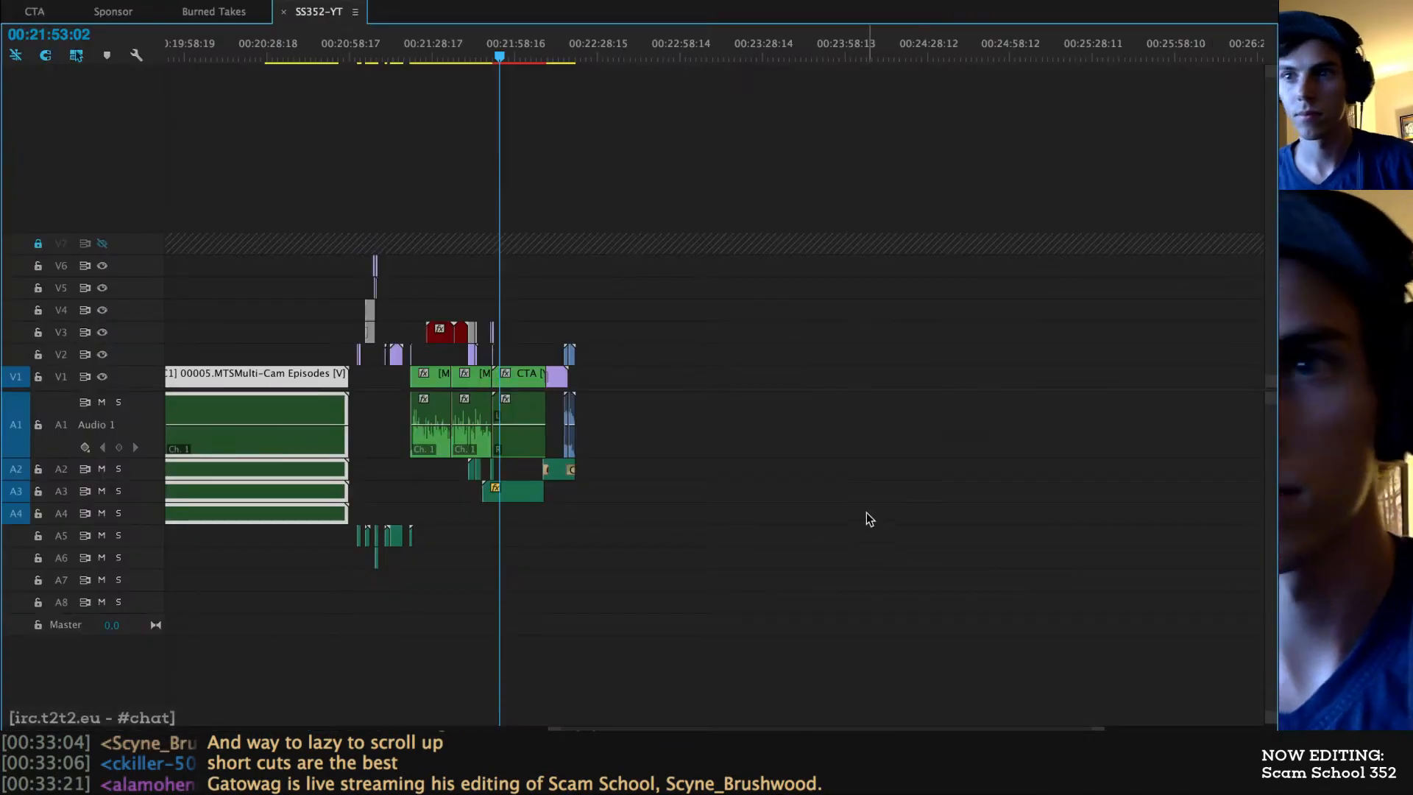
{"action": "left_click_drag", "start_coordinate": [685, 206], "coordinate": [361, 608]}
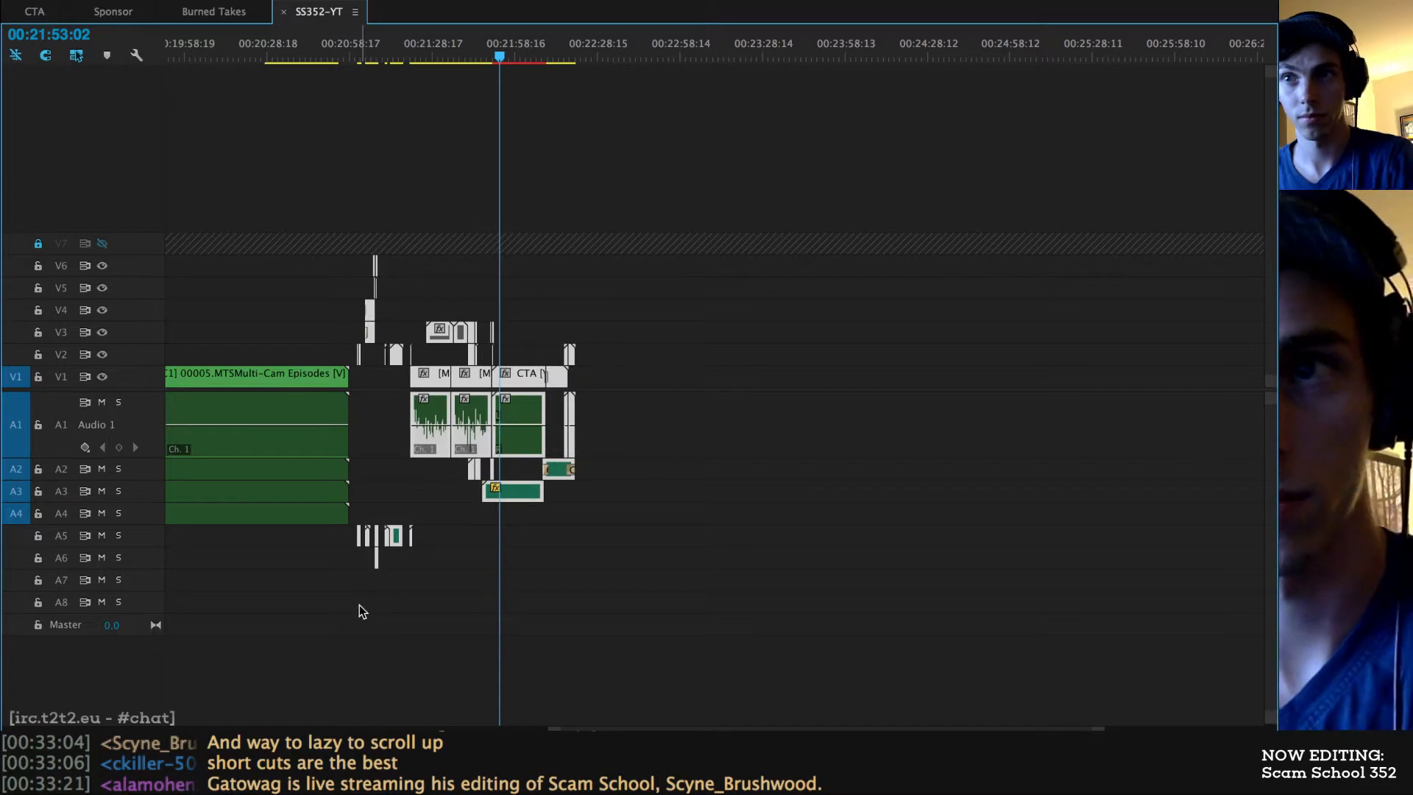
{"action": "key", "text": "equal"}
{"action": "key", "text": "equal"}
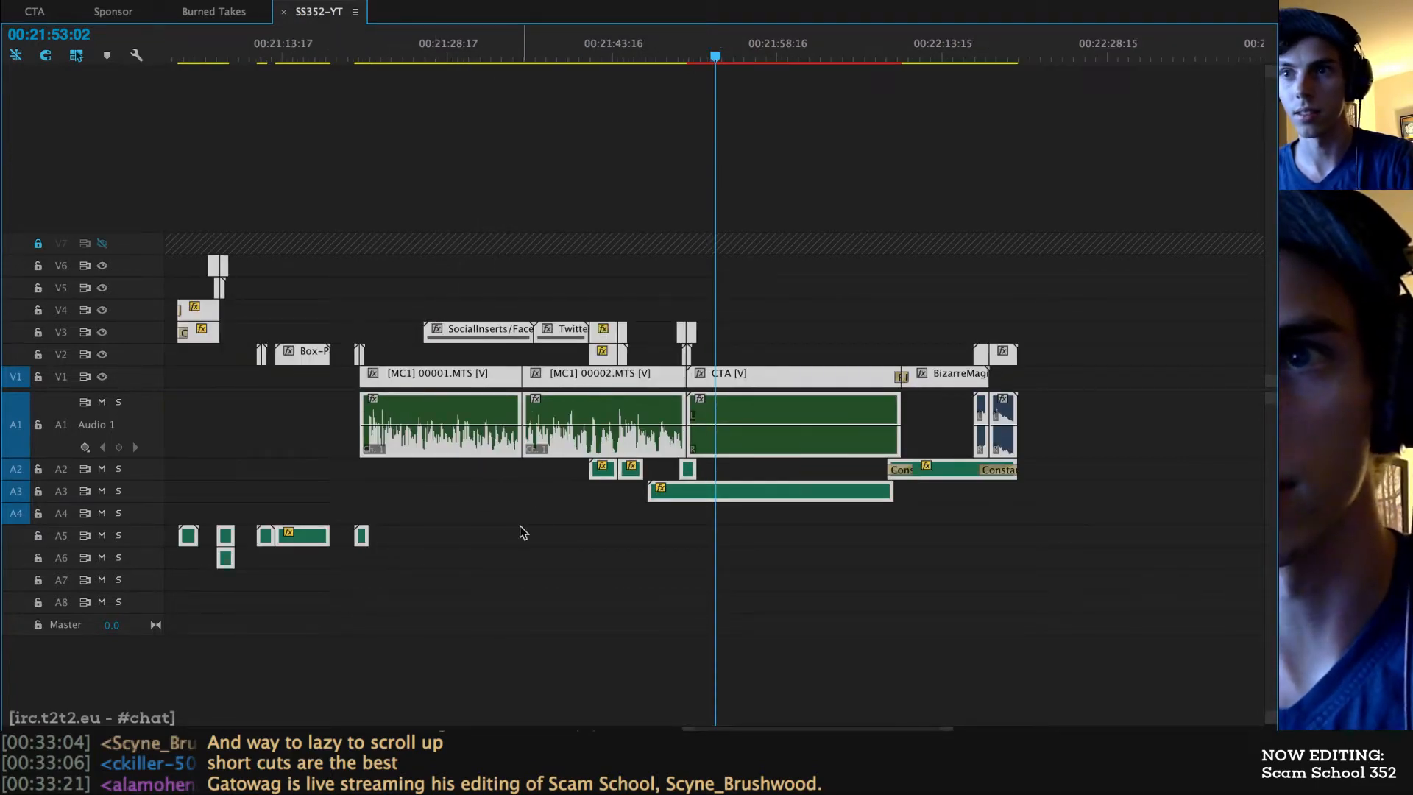
{"action": "scroll", "coordinate": [558, 478], "scroll_direction": "up", "scroll_amount": 3}
{"action": "scroll", "coordinate": [553, 475], "scroll_direction": "up", "scroll_amount": 3}
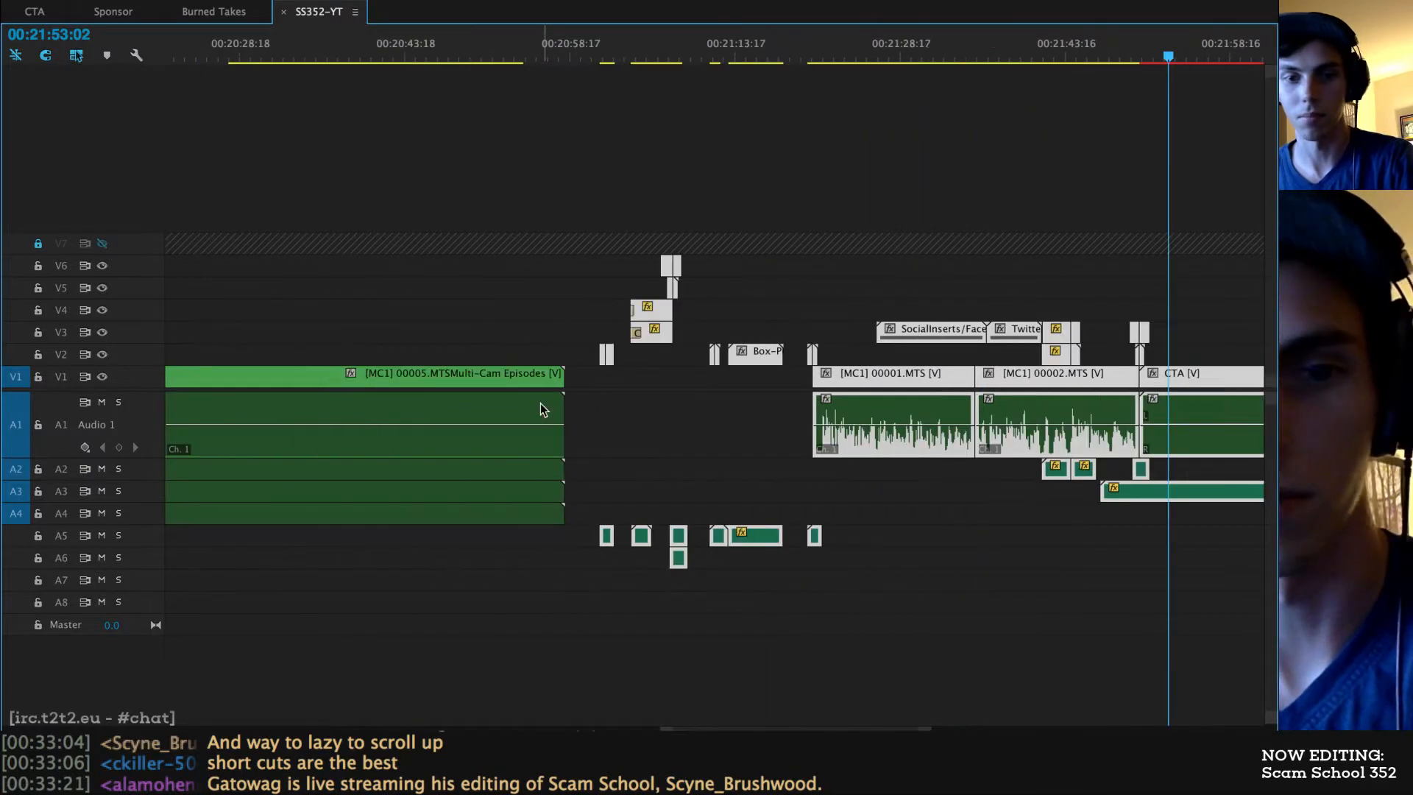
{"action": "left_click_drag", "start_coordinate": [607, 536], "coordinate": [565, 541]}
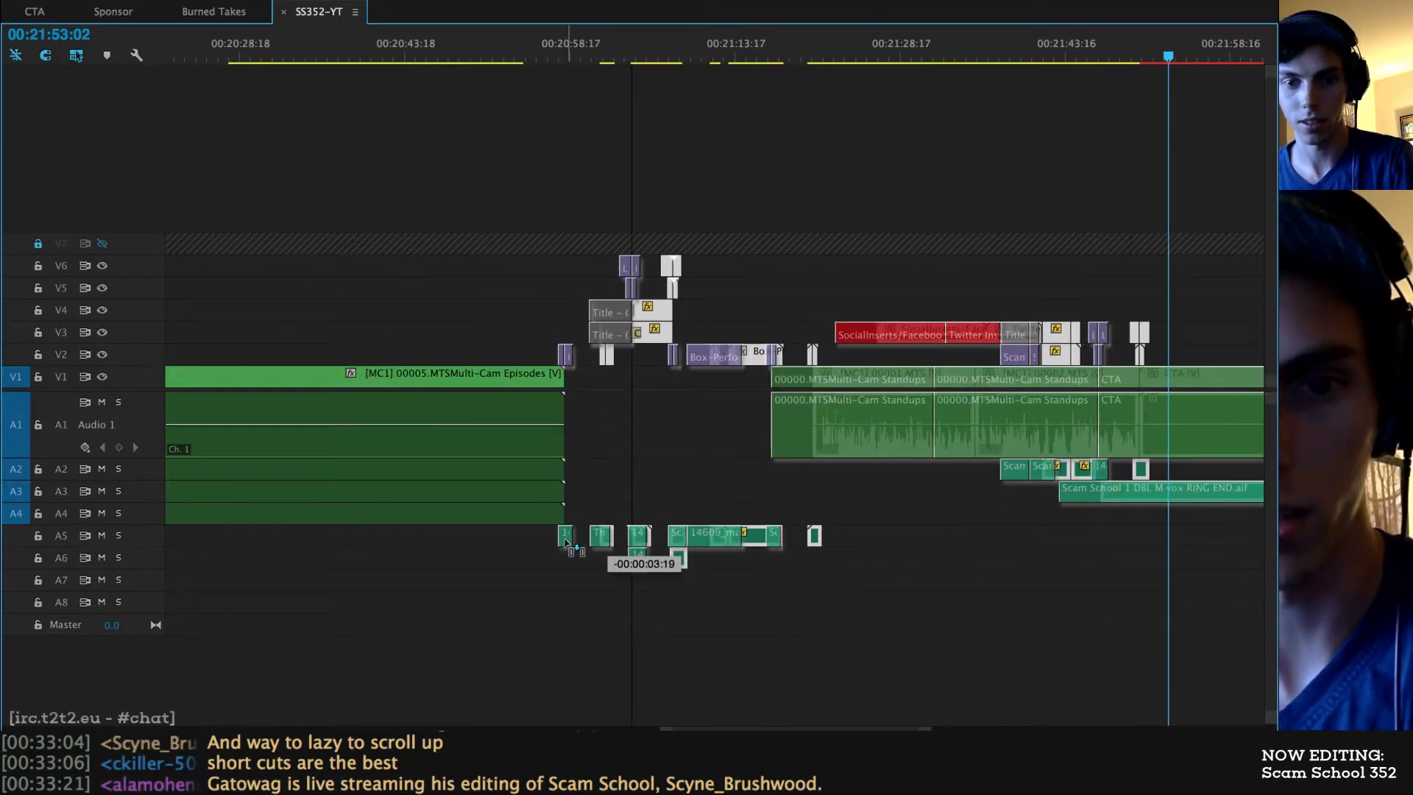
Step: Nudge the selected clips slightly later so the cut between the two Light Leak clips aligns with the Multi-Cam Episodes clip's end
{"action": "left_click", "coordinate": [562, 49]}
{"action": "key", "text": "equal"}
{"action": "key", "text": "equal"}
{"action": "key", "text": "equal"}
{"action": "key", "text": "equal"}
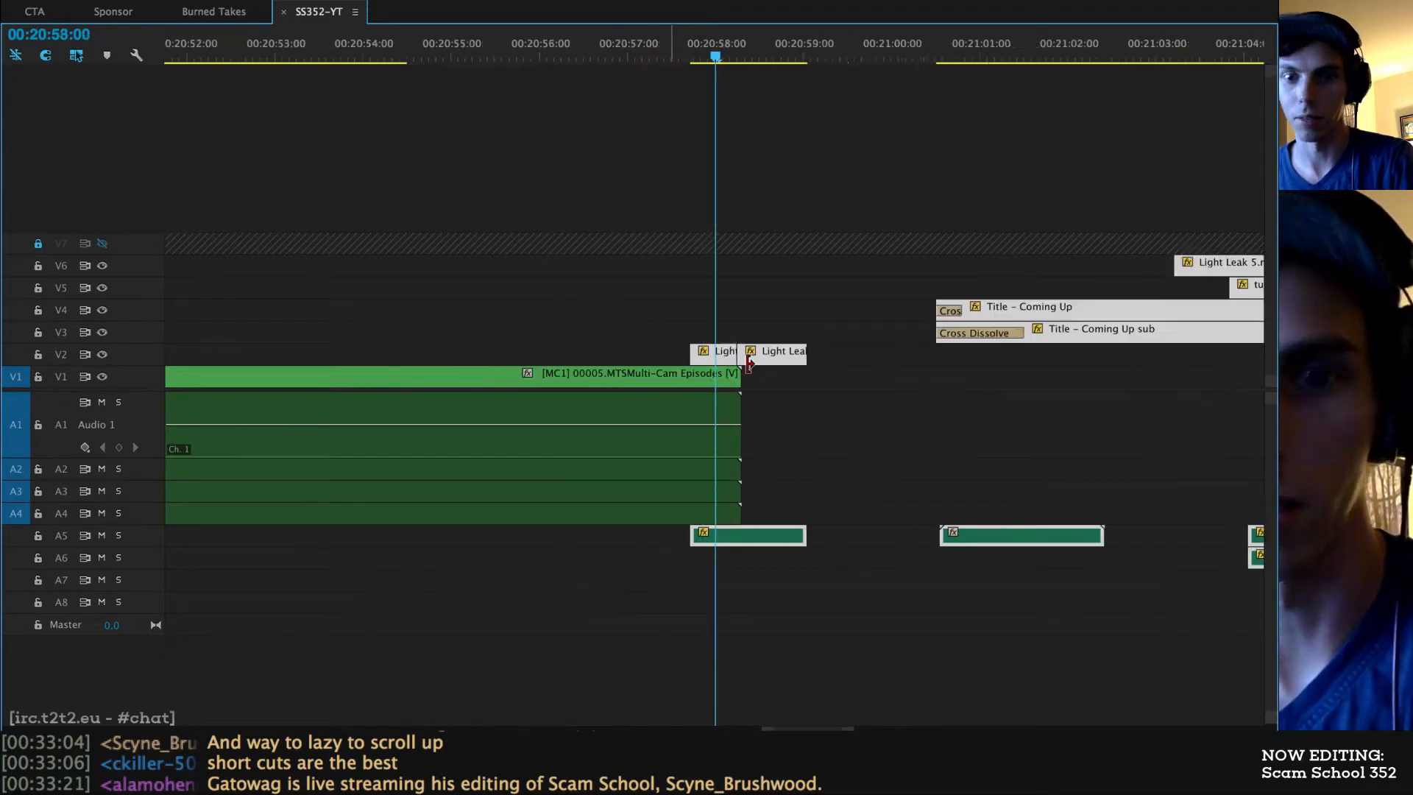
{"action": "left_click_drag", "start_coordinate": [775, 352], "coordinate": [787, 358]}
{"action": "key", "text": "minus"}
{"action": "key", "text": "minus"}
{"action": "key", "text": "minus"}
{"action": "key", "text": "minus"}
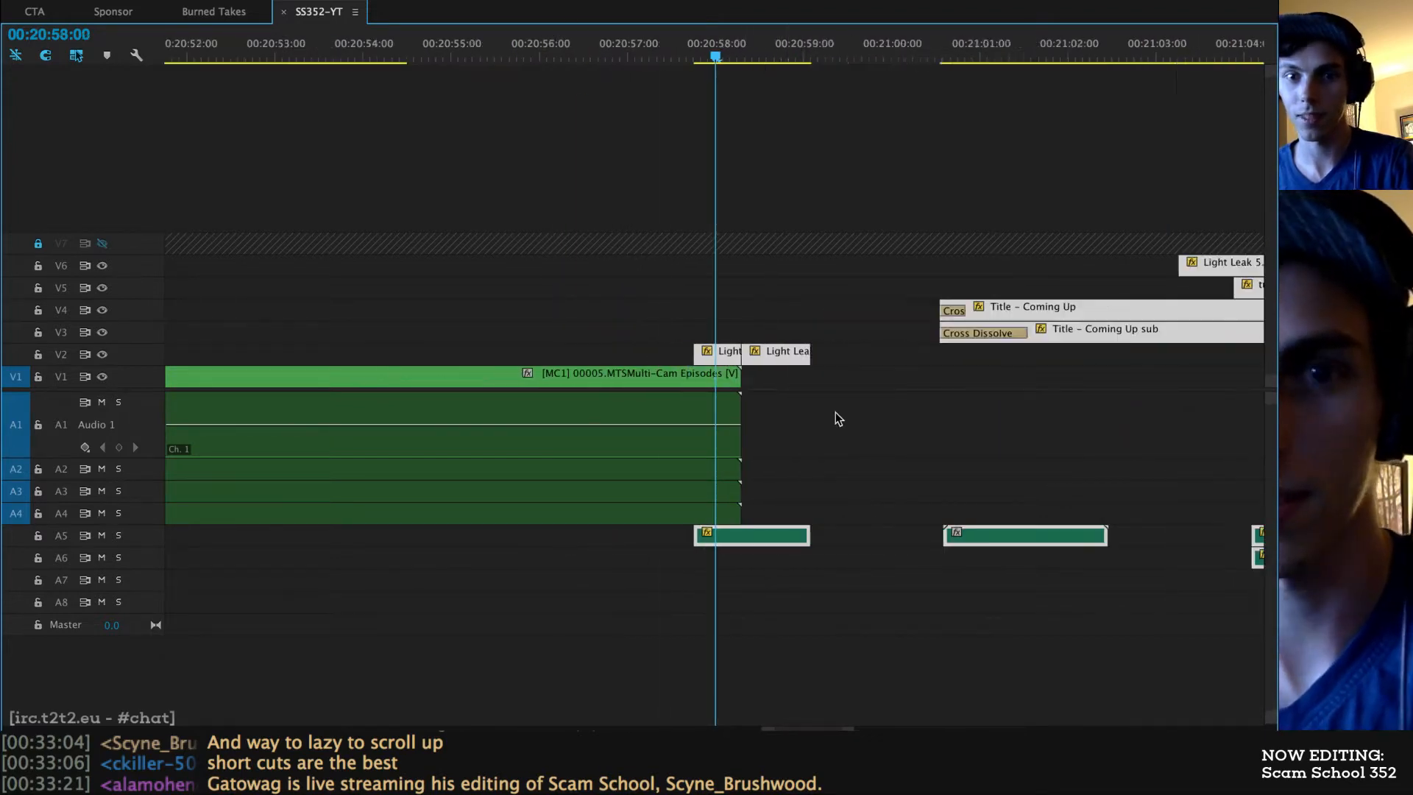
Step: Place the playhead at 00:00:38:14, just before the Multi-Cam Episodes clip begins, and restore the normal workspace layout
{"action": "left_click", "coordinate": [775, 426]}
{"action": "key", "text": "minus"}
{"action": "key", "text": "minus"}
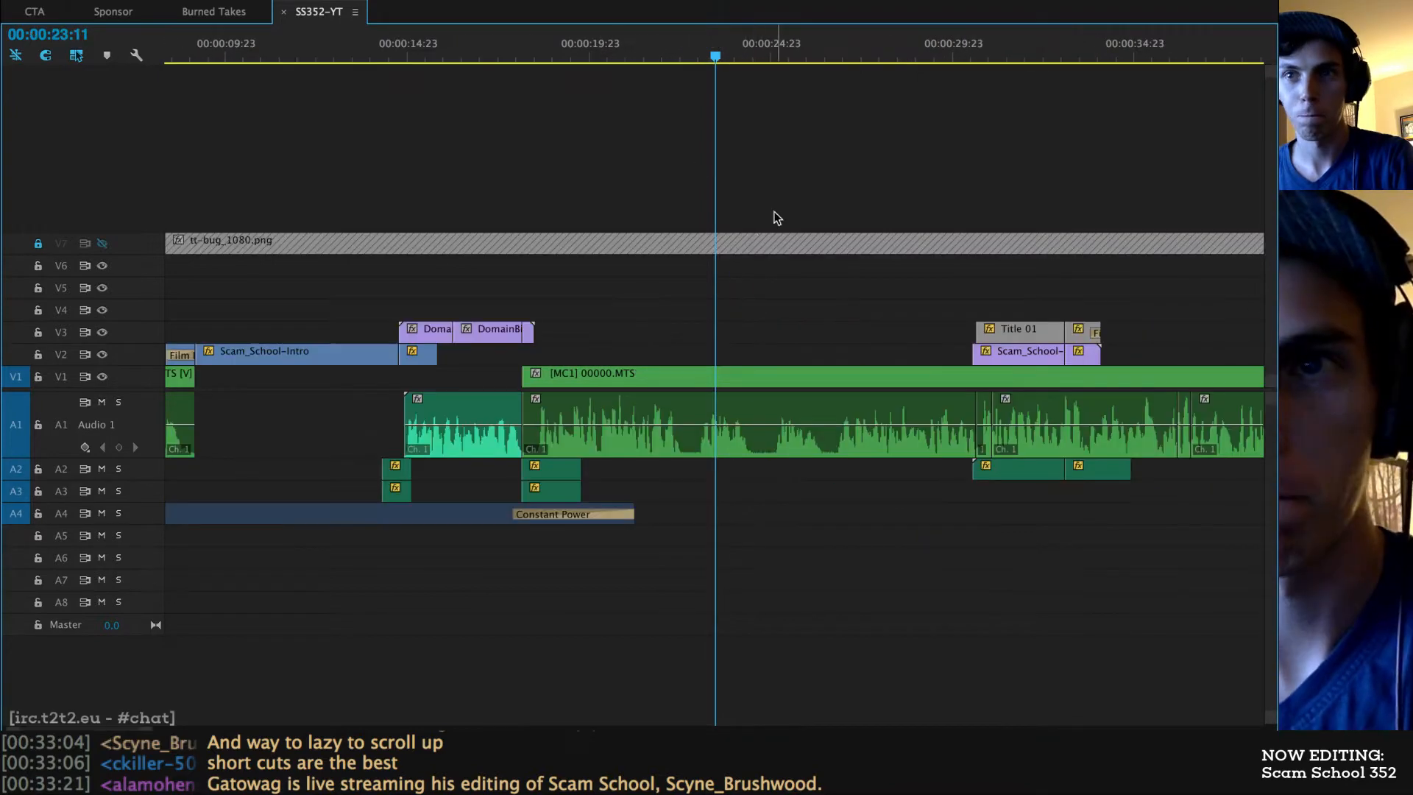
{"action": "key", "text": "minus"}
{"action": "key", "text": "minus"}
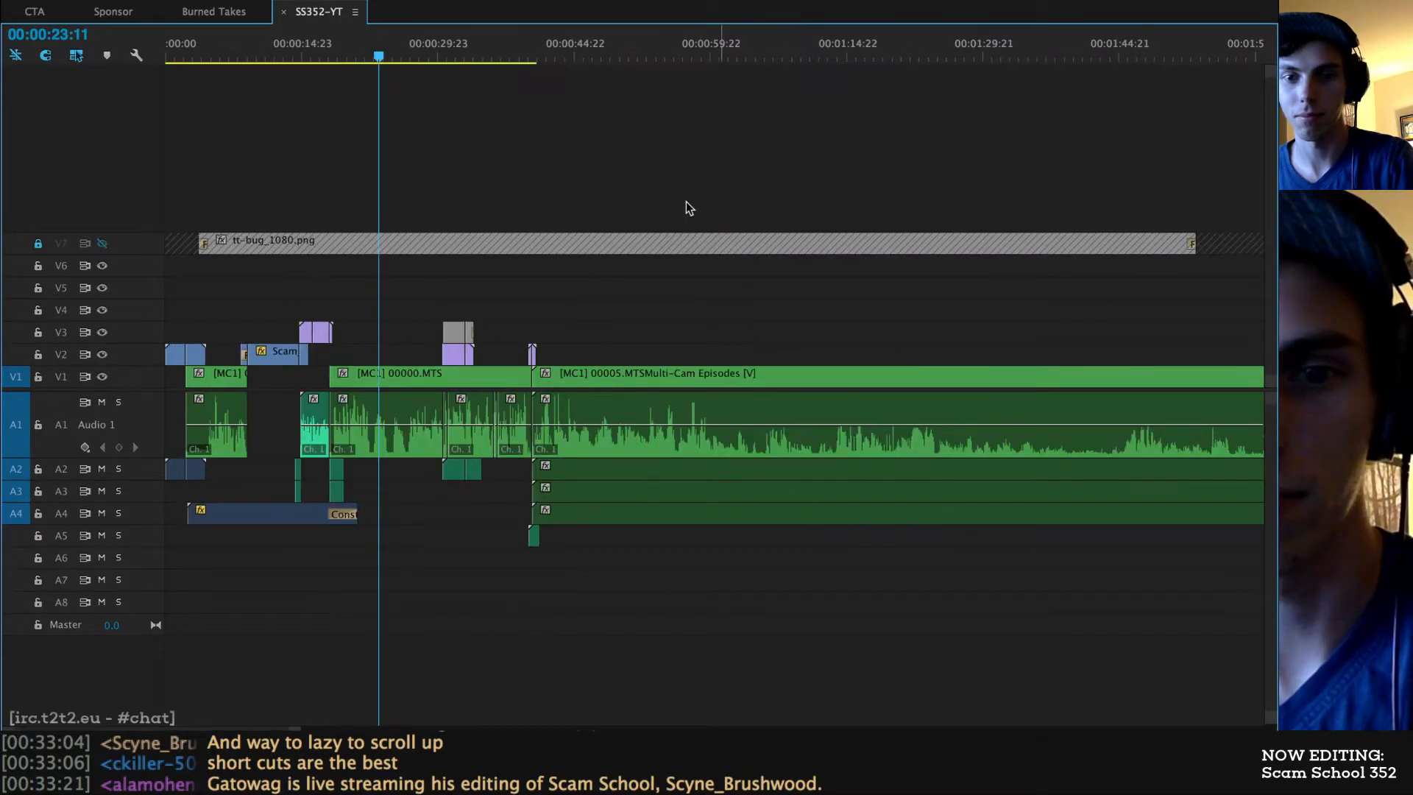
{"action": "left_click", "coordinate": [517, 57]}
{"action": "key", "text": "grave"}
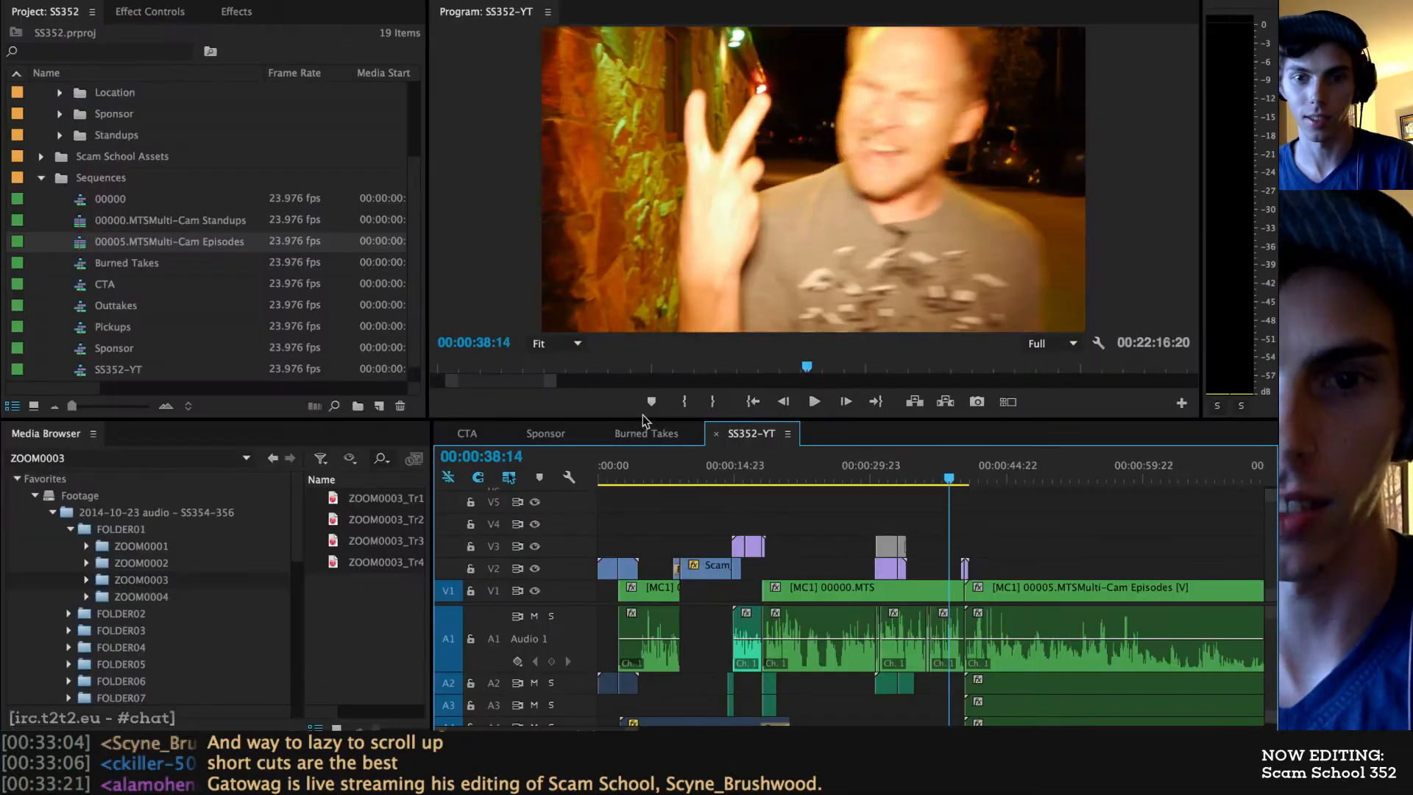
Step: Play back the timeline from 00:00:18:16 through the transition into the Multi-Cam Episodes clip to check the cut
{"action": "left_click", "coordinate": [768, 474]}
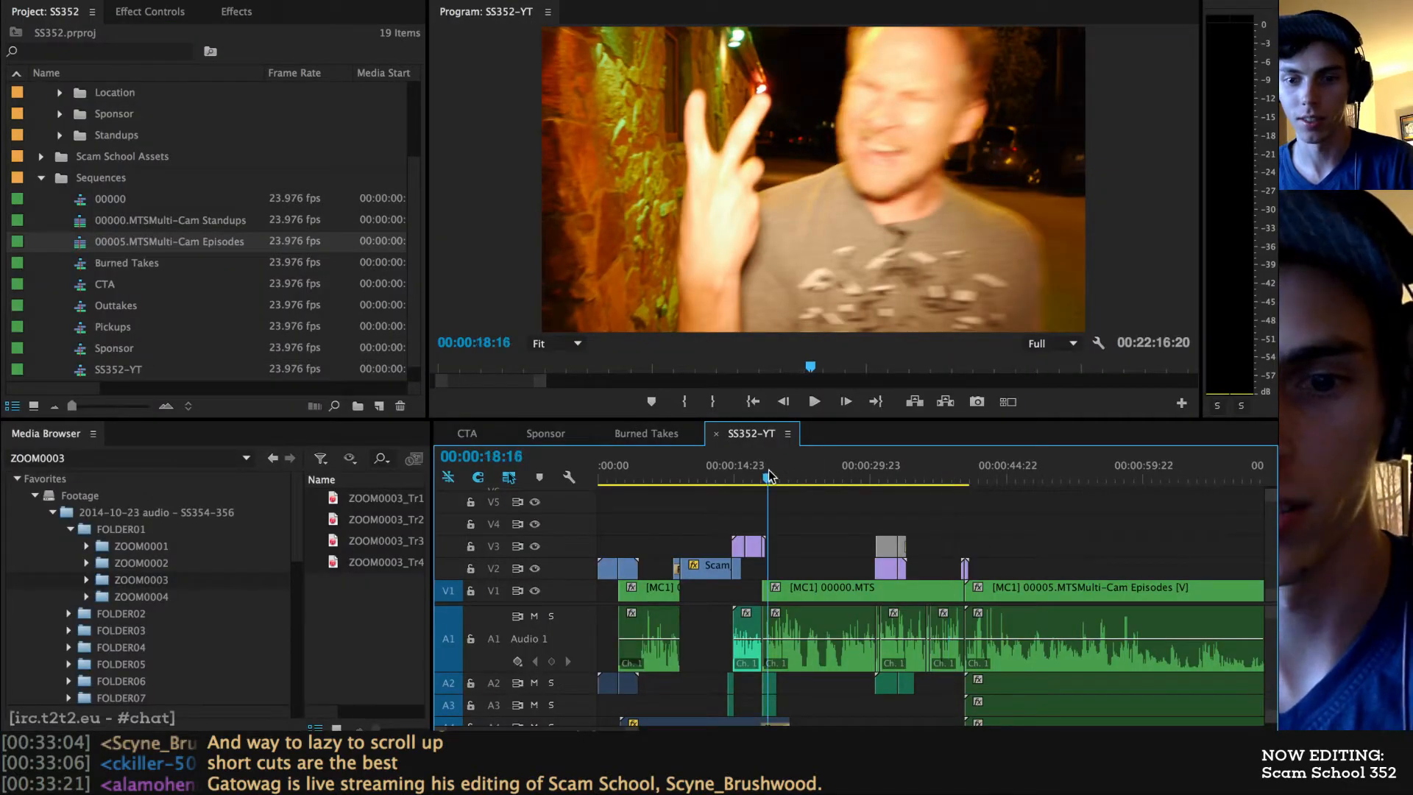
{"action": "key", "text": "space"}
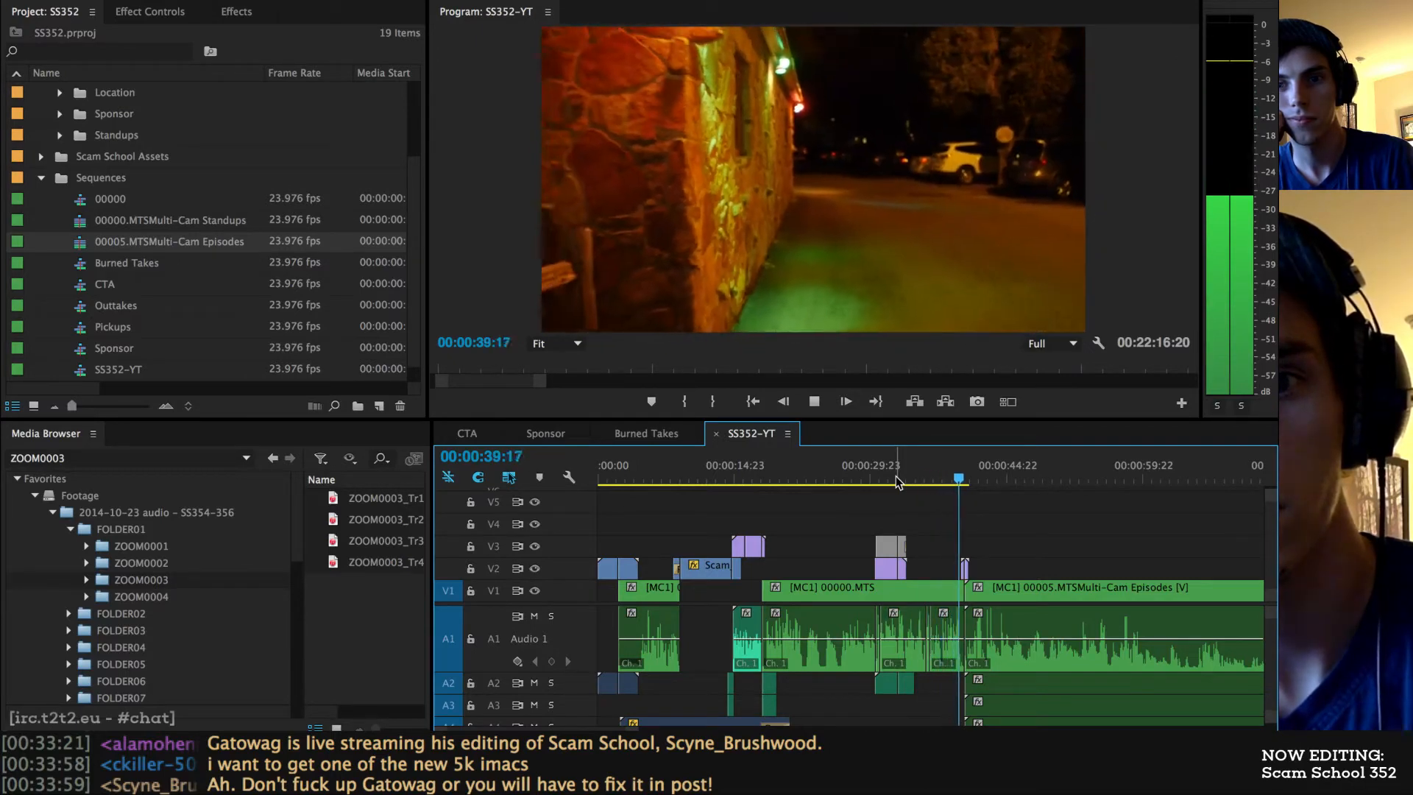
{"action": "key", "text": "space"}
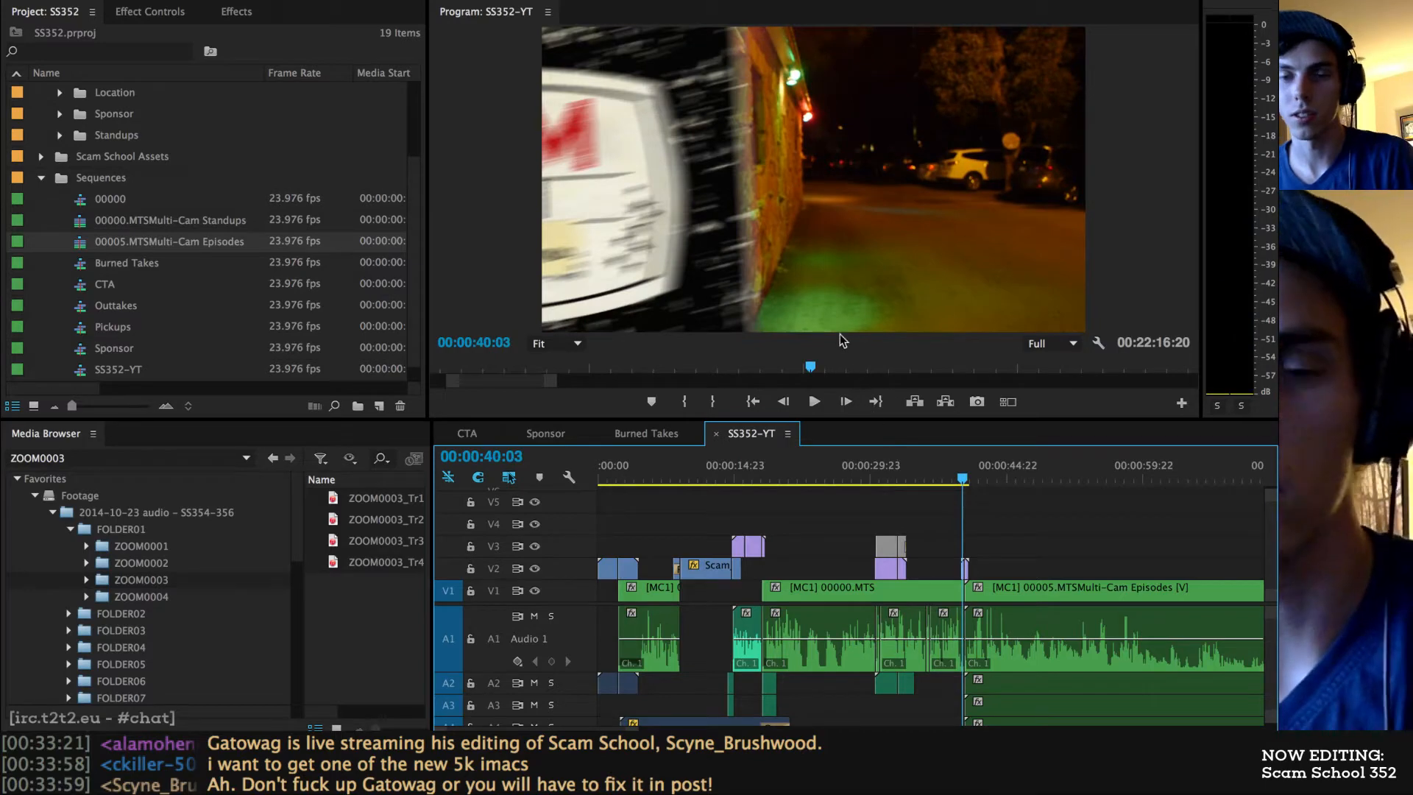
Step: Check the standup footage around 00:00:29:19 and scrub through the opening standup clip between 00:00:05:21 and 00:00:06:20
{"action": "left_click", "coordinate": [870, 465]}
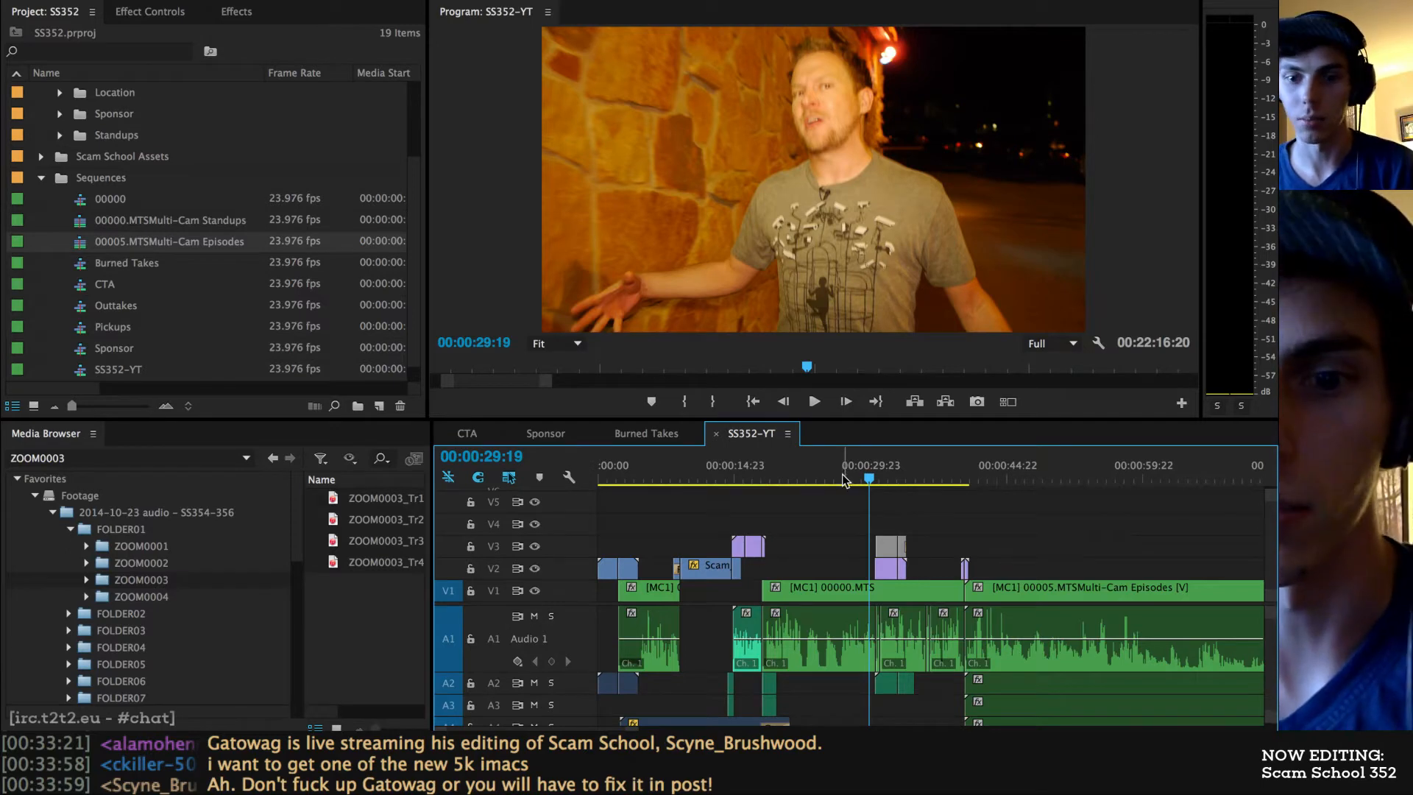
{"action": "left_click", "coordinate": [830, 467]}
{"action": "left_click", "coordinate": [659, 477]}
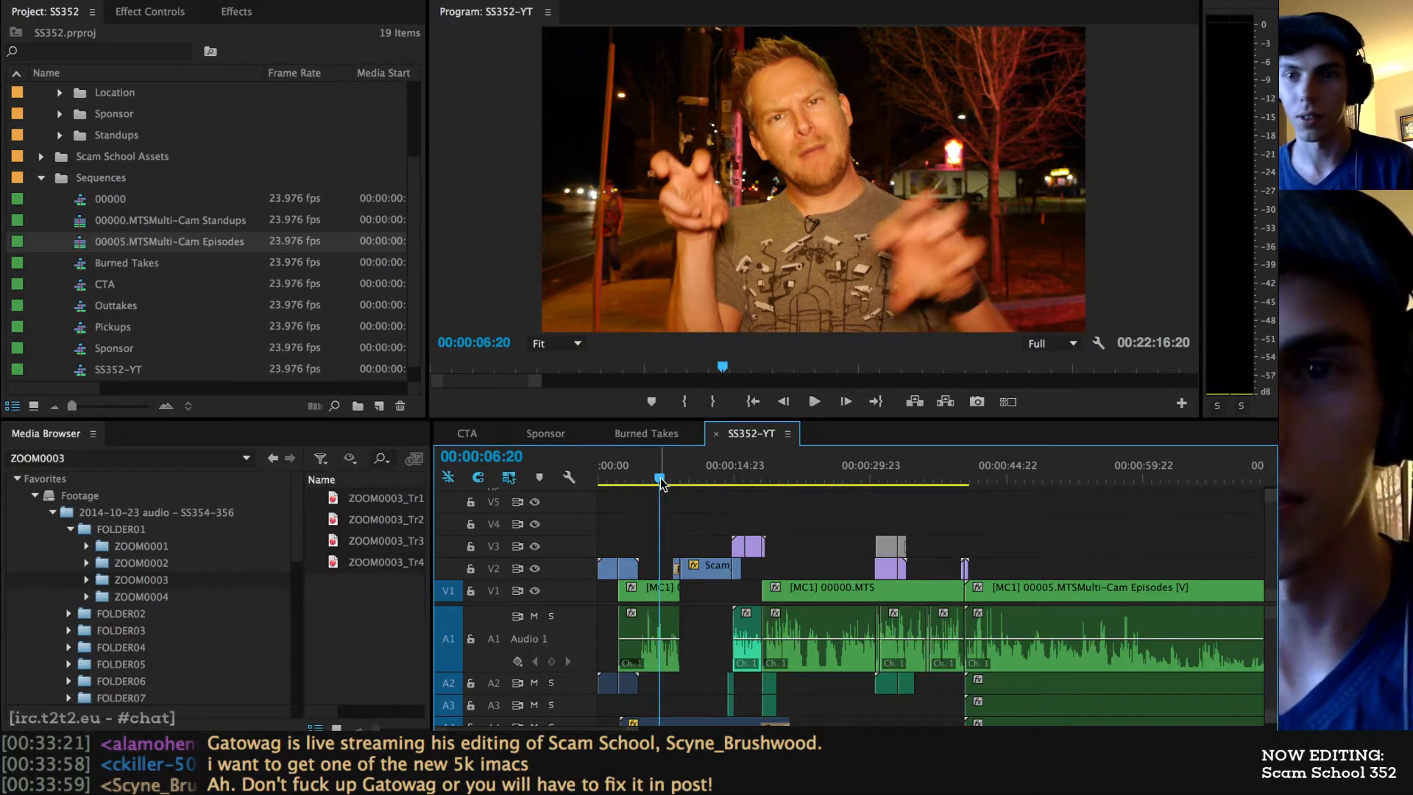
{"action": "left_click", "coordinate": [651, 478]}
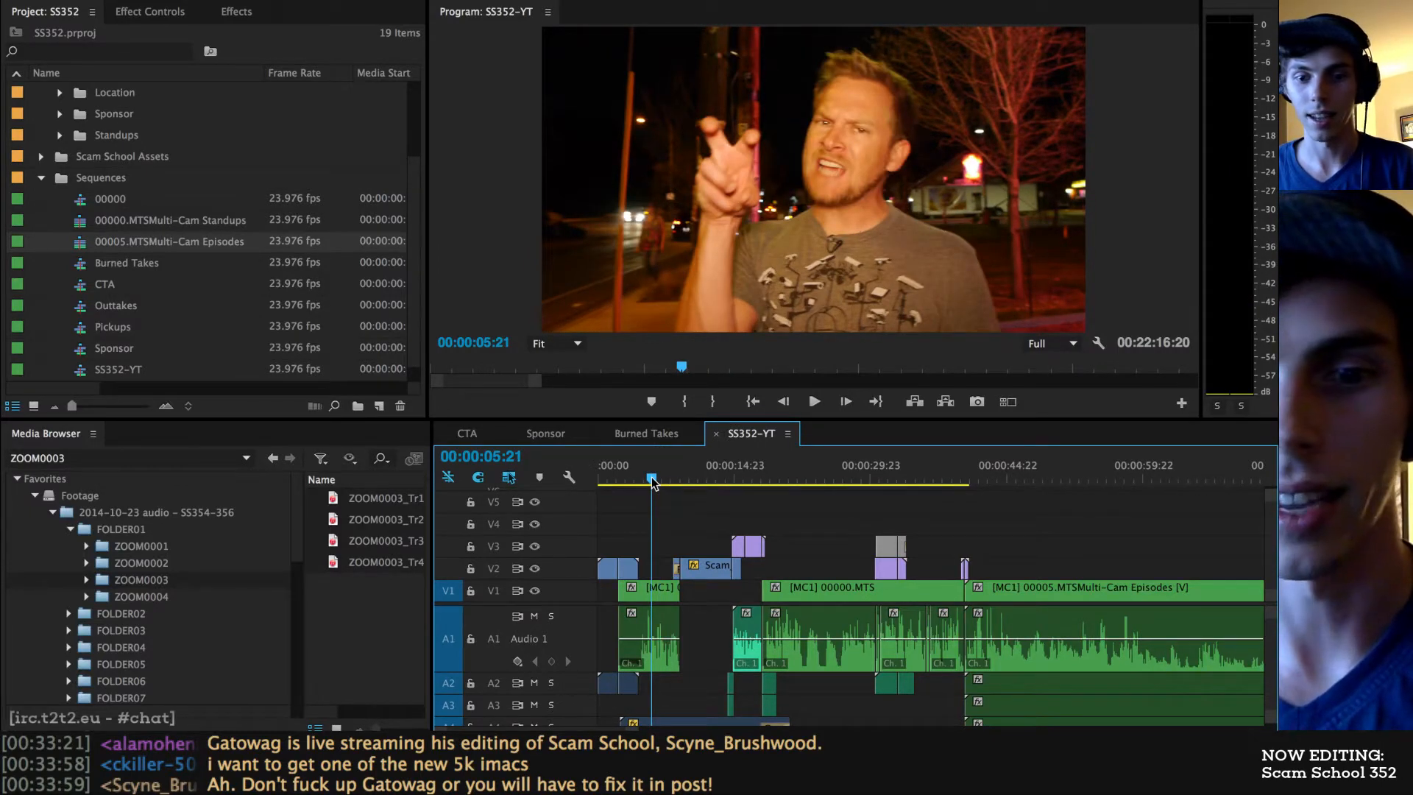
{"action": "left_click_drag", "start_coordinate": [641, 475], "coordinate": [660, 471]}
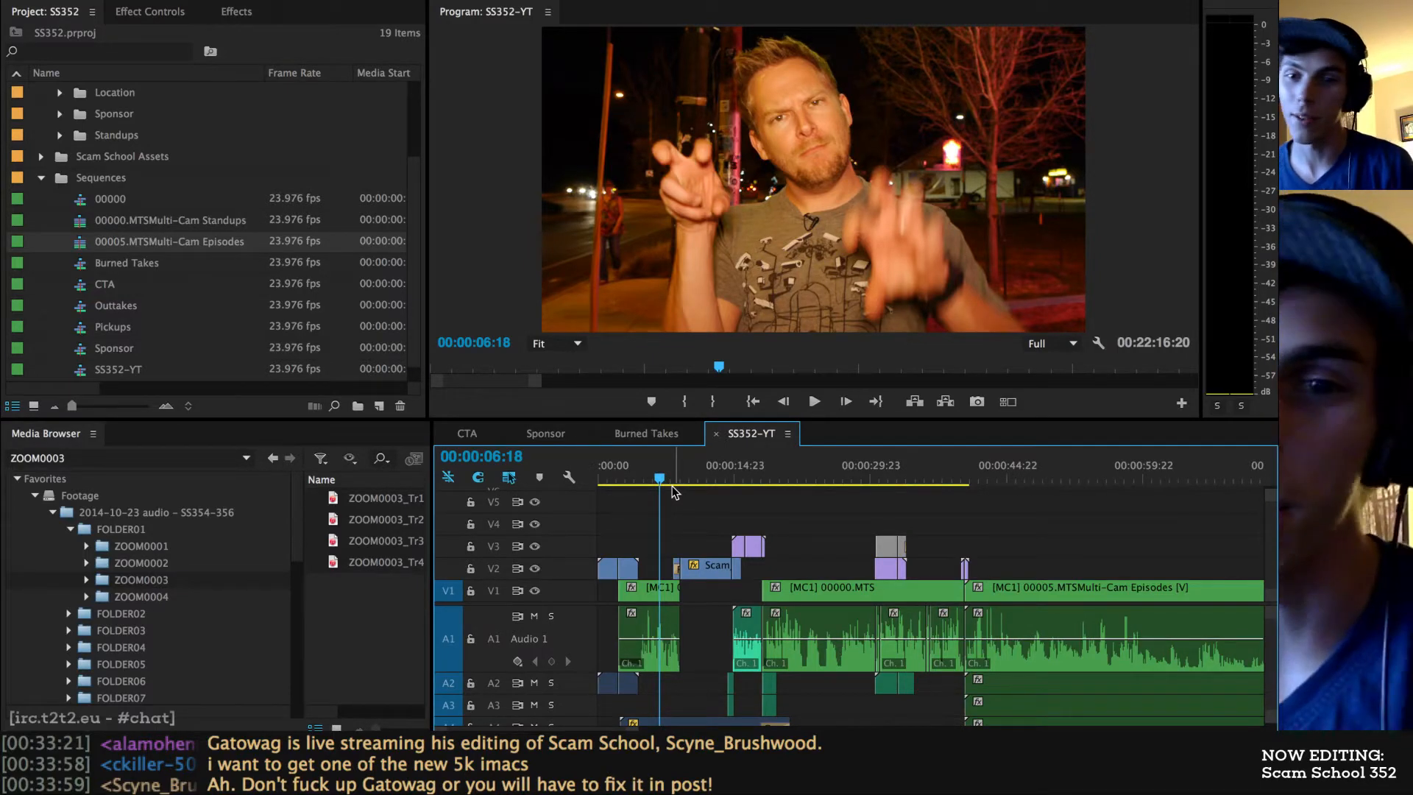
{"action": "key", "text": "minus"}
{"action": "key", "text": "minus"}
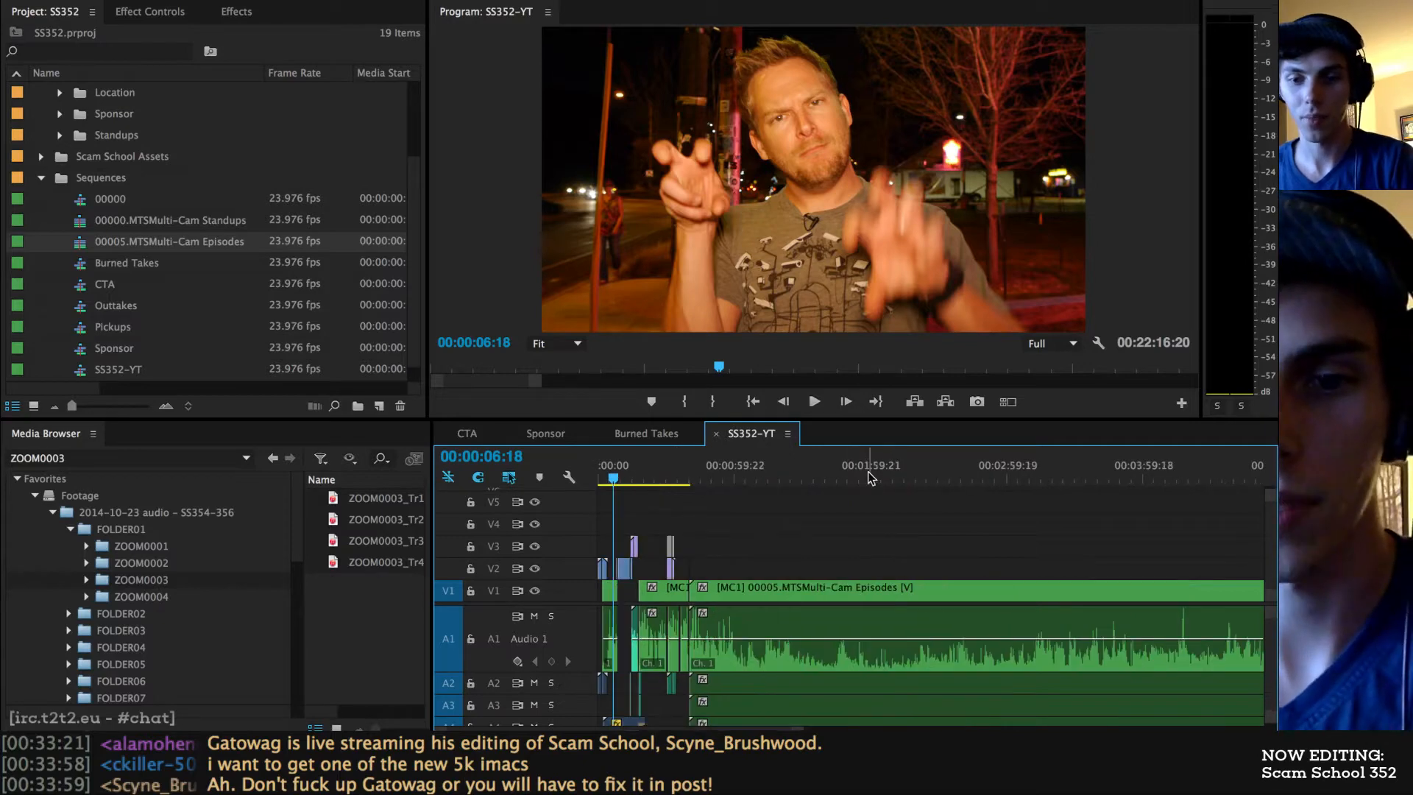
{"action": "key", "text": "equal"}
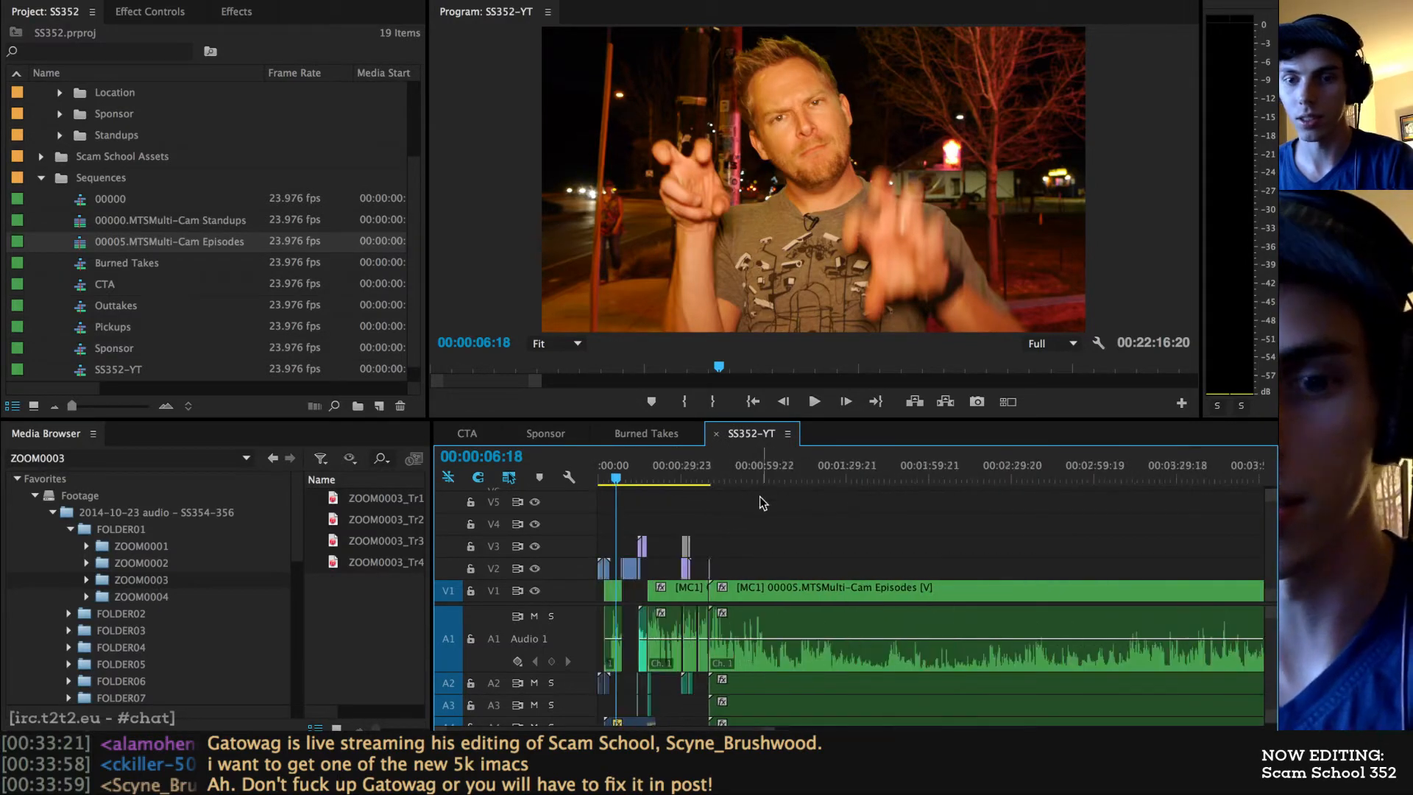
{"action": "key", "text": "equal"}
{"action": "key", "text": "equal"}
{"action": "key", "text": "equal"}
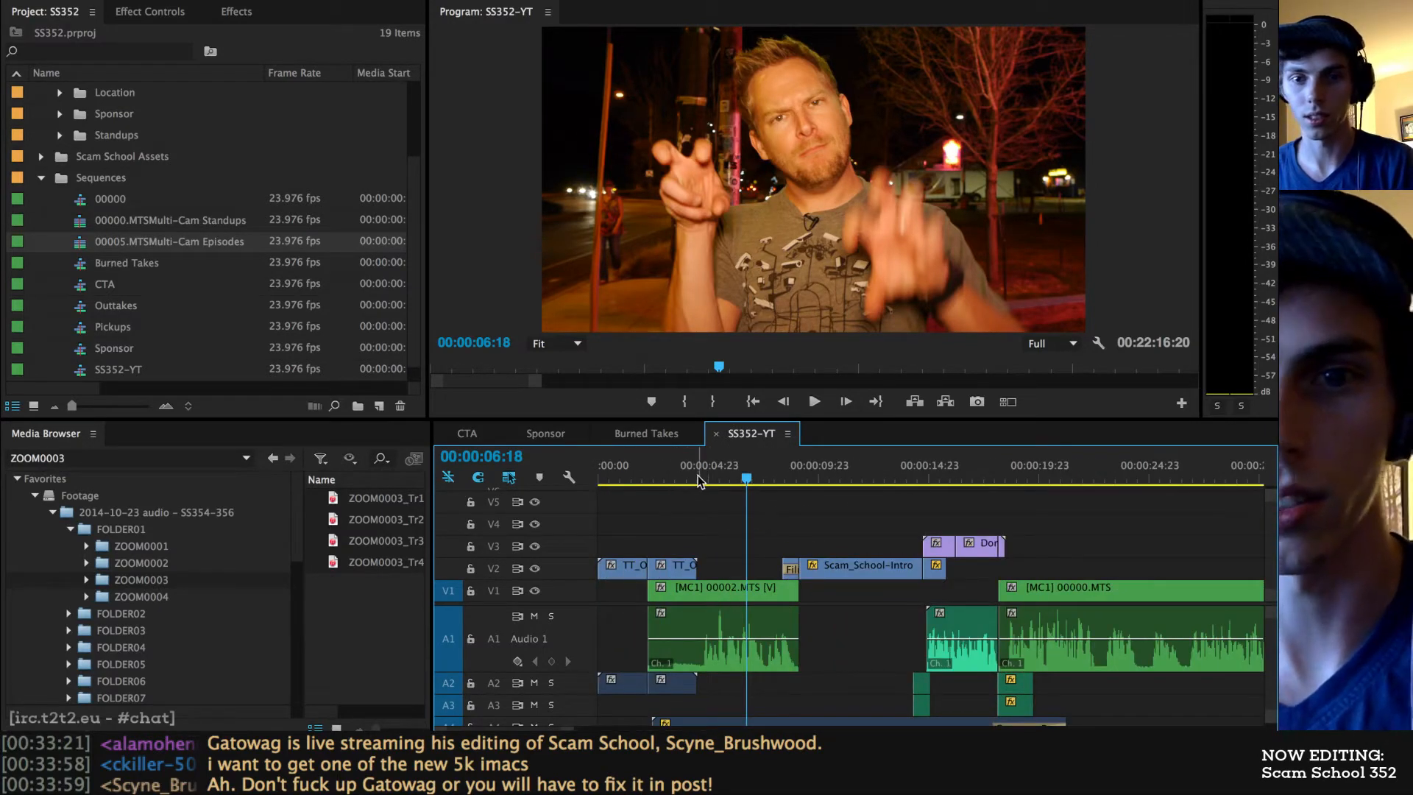
{"action": "key", "text": "minus"}
Step: Play the closing standup clips 00001.MTS and 00002.MTS near the timeline's end, starting at 00:21:20:10
{"action": "key", "text": "minus"}
{"action": "key", "text": "minus"}
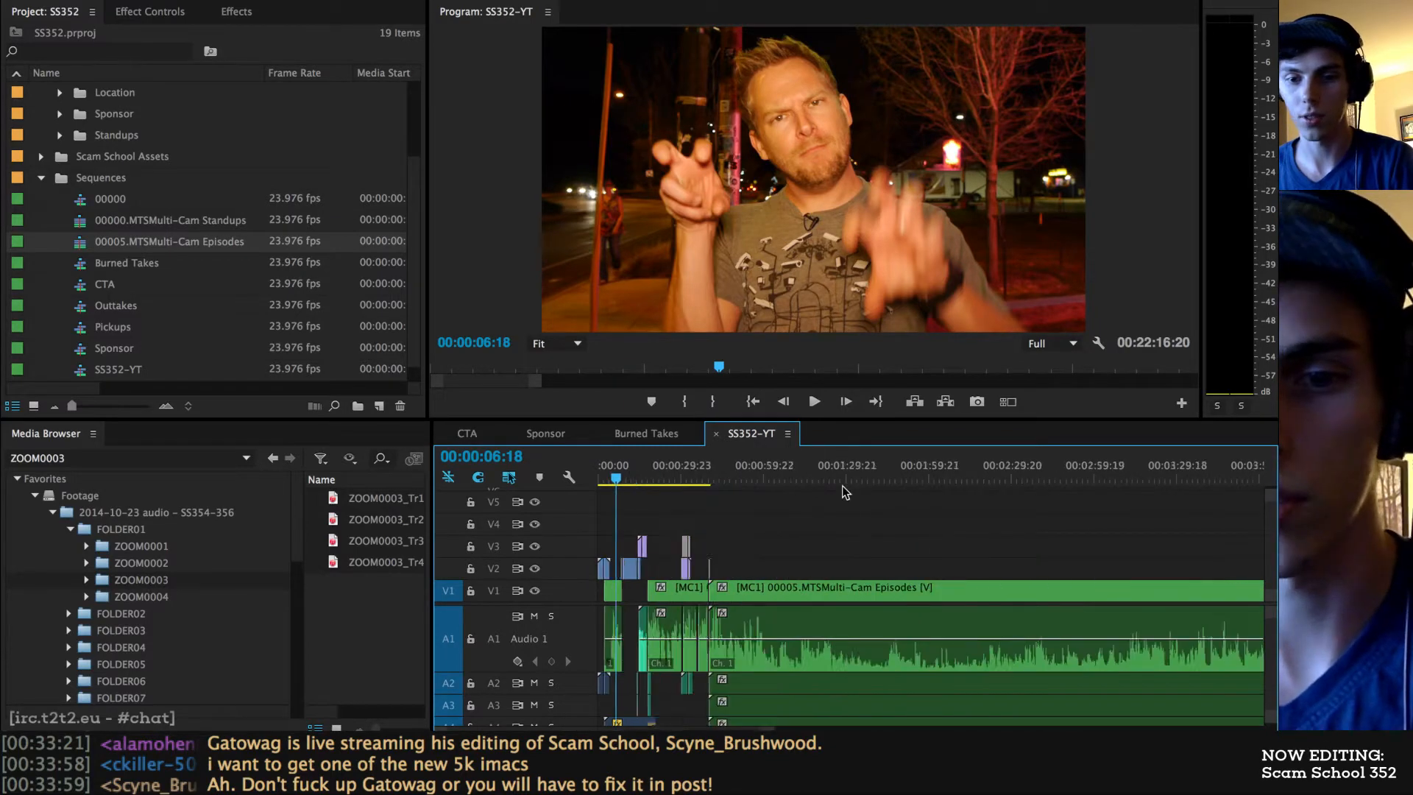
{"action": "key", "text": "minus"}
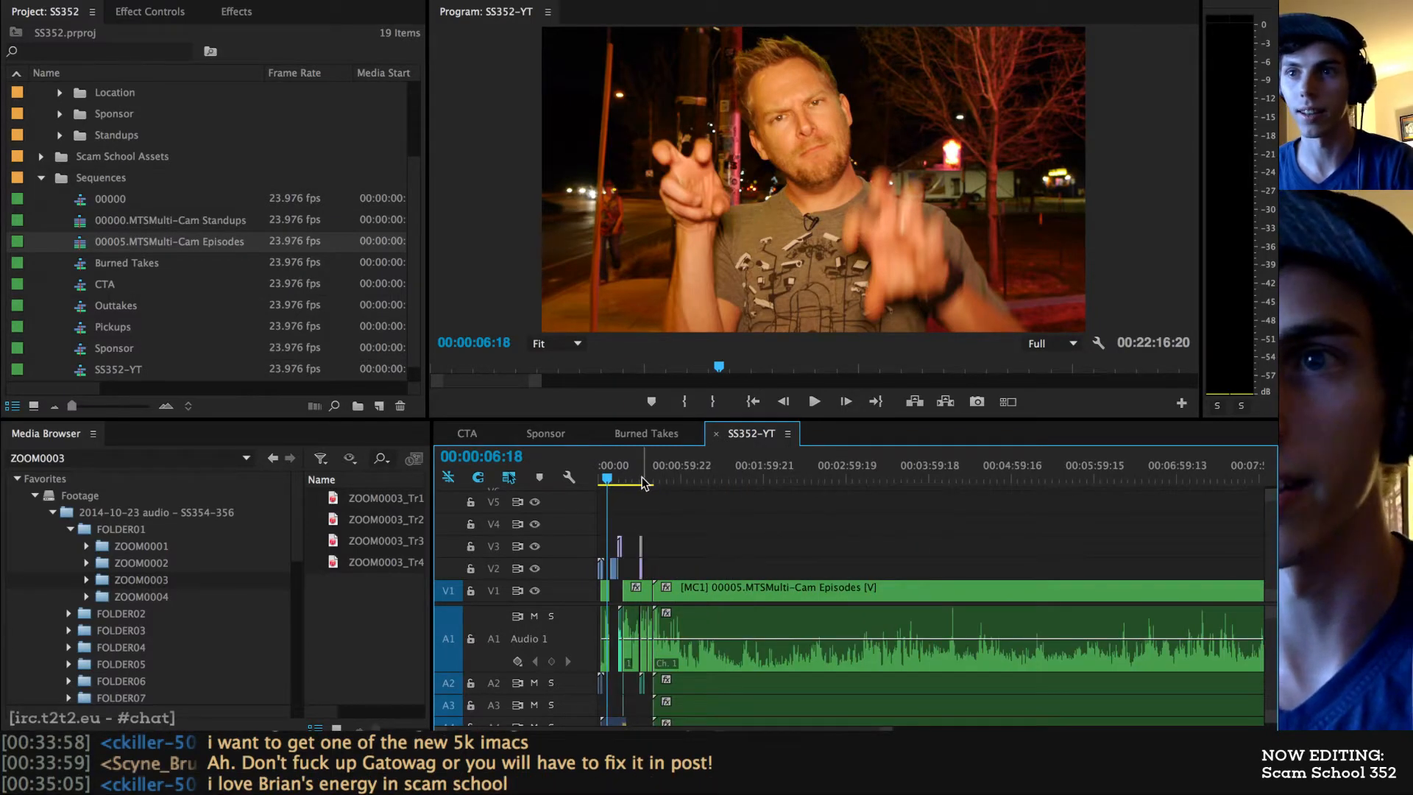
{"action": "key", "text": "minus"}
{"action": "key", "text": "minus"}
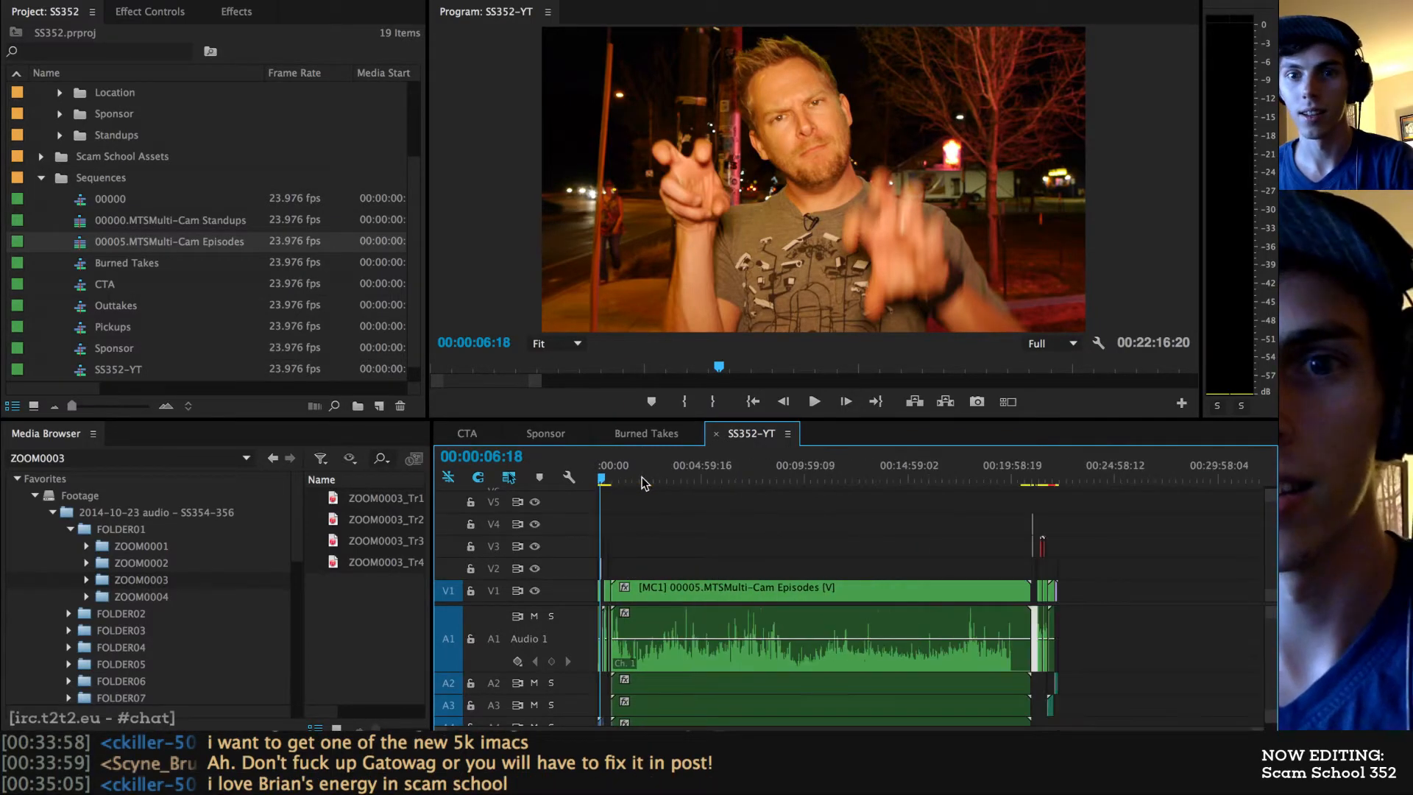
{"action": "left_click", "coordinate": [1043, 482]}
{"action": "key", "text": "equal"}
{"action": "key", "text": "equal"}
{"action": "key", "text": "equal"}
{"action": "key", "text": "equal"}
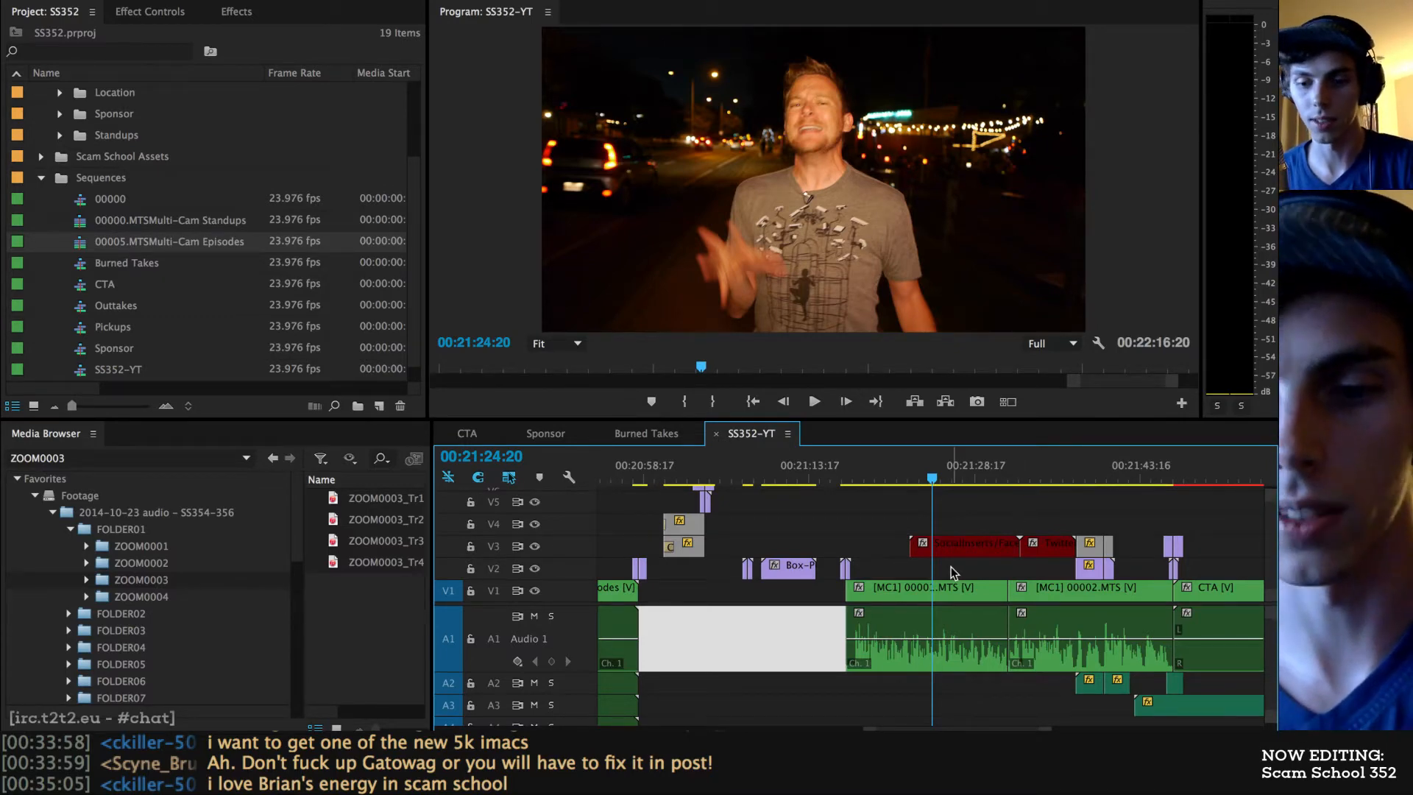
{"action": "left_click", "coordinate": [883, 470]}
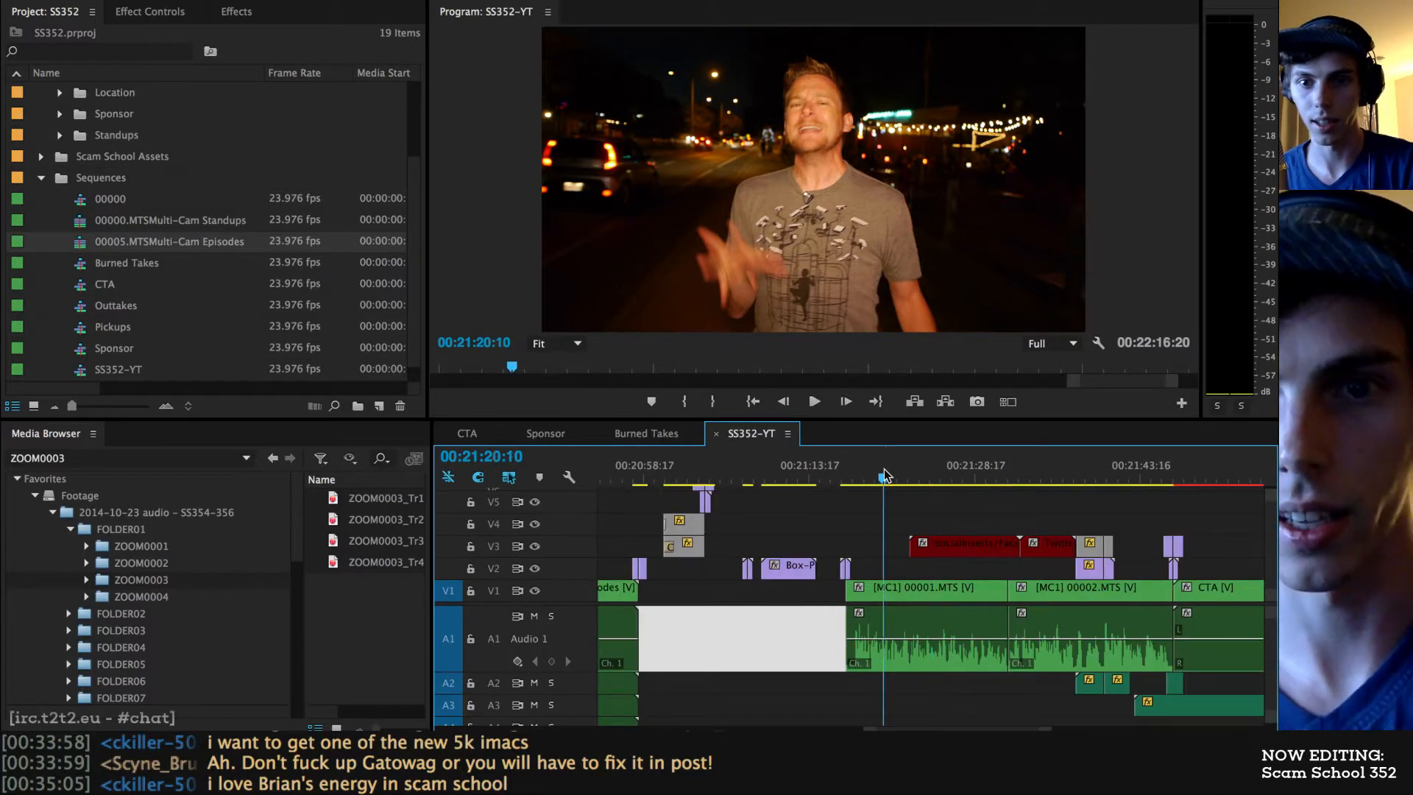
{"action": "key", "text": "space"}
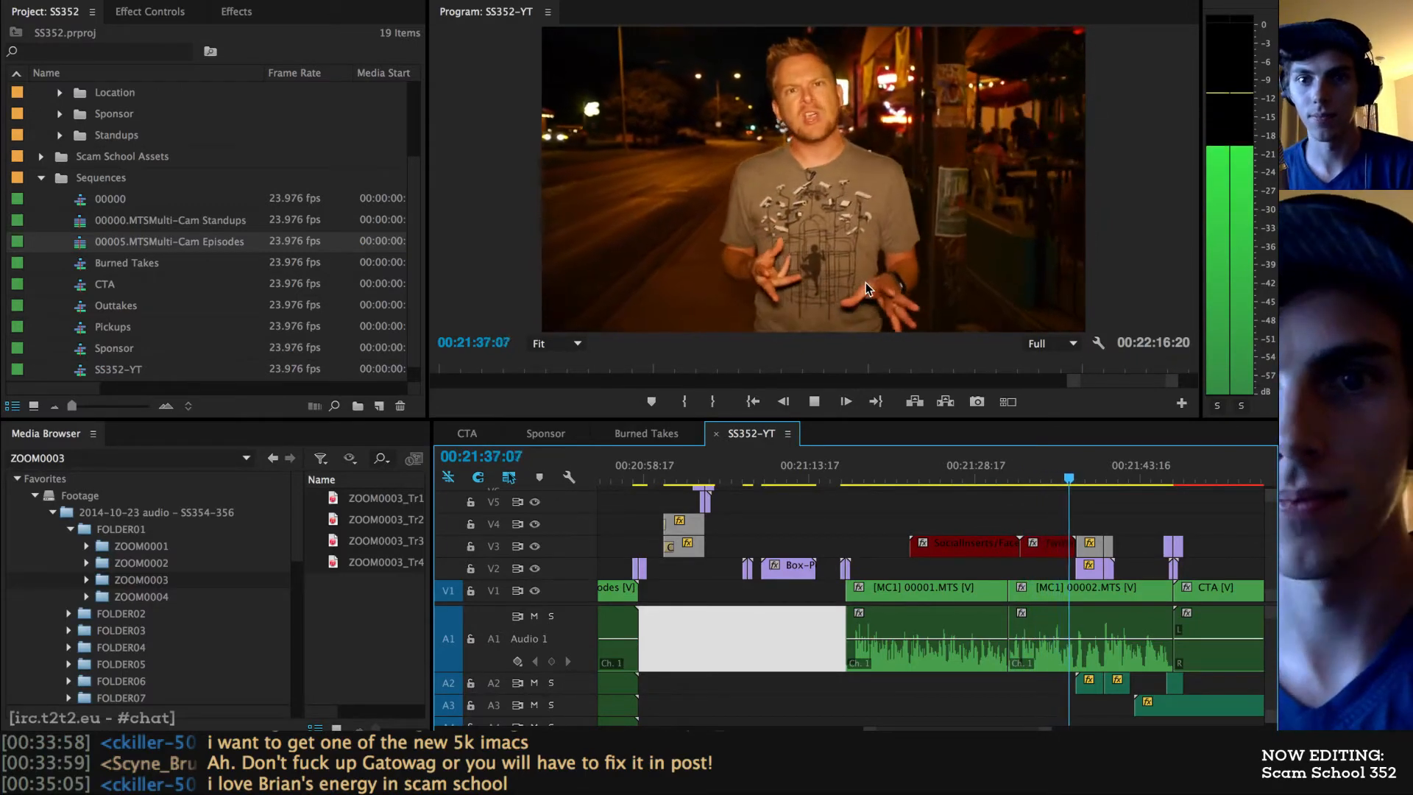
Step: Open the 00005.MTSMulti-Cam Episodes sequence in an enlarged timeline and show its full length
{"action": "double_click", "coordinate": [858, 629]}
{"action": "left_click", "coordinate": [718, 575]}
{"action": "key", "text": "grave"}
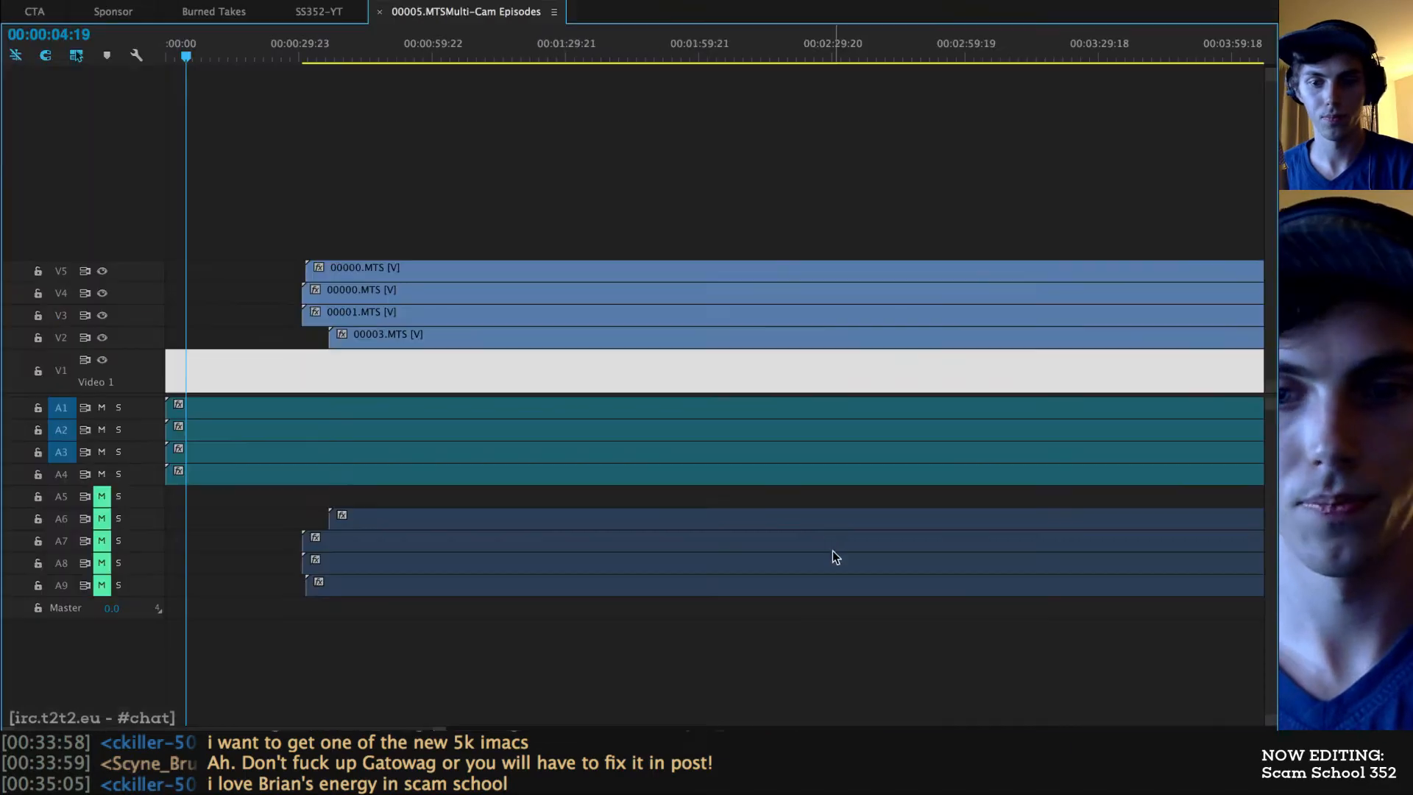
{"action": "key", "text": "minus"}
{"action": "key", "text": "minus"}
{"action": "key", "text": "minus"}
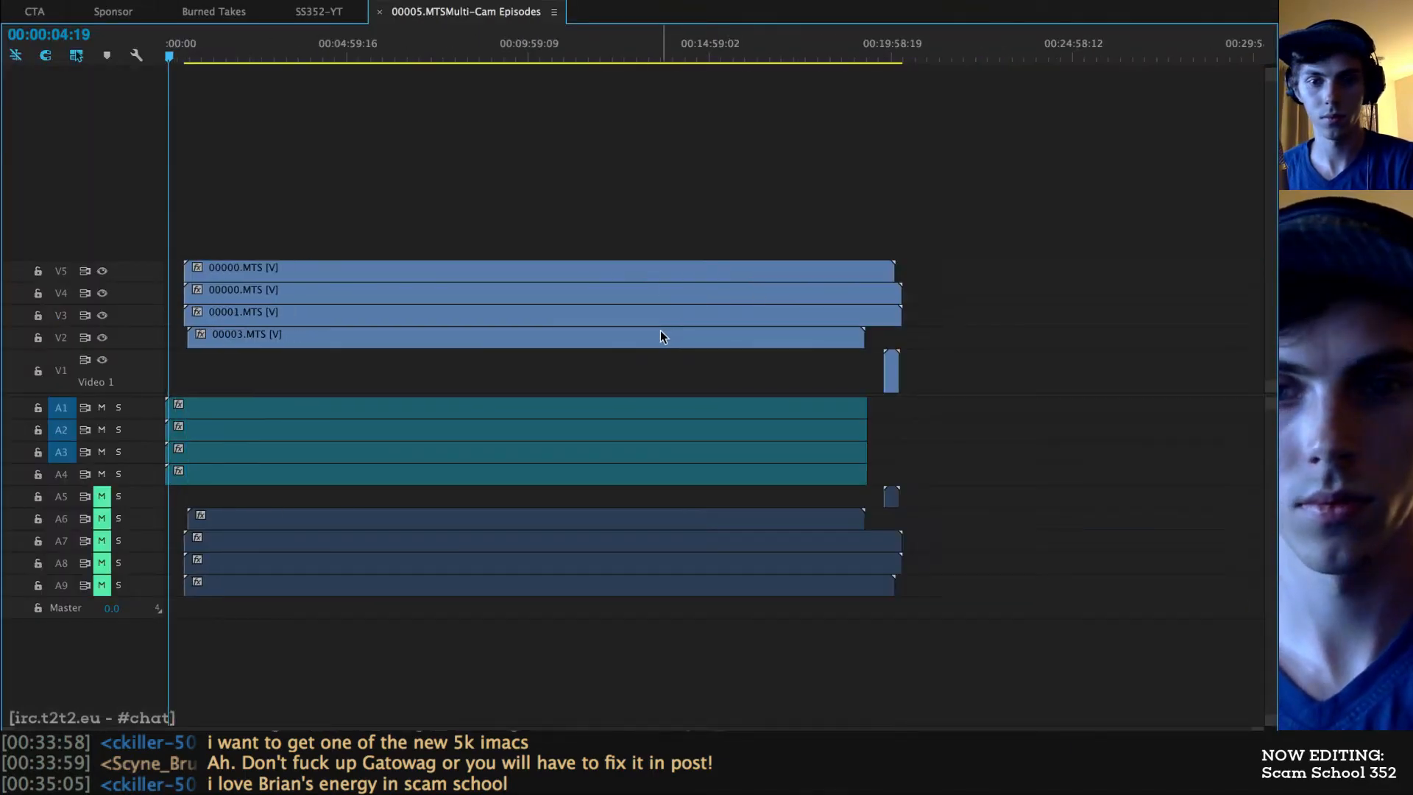
Step: Place the playhead at 00:00:33:13, restore the normal workspace layout, and hide track V5's output
{"action": "key", "text": "equal"}
{"action": "key", "text": "equal"}
{"action": "key", "text": "equal"}
{"action": "left_click", "coordinate": [506, 52]}
{"action": "key", "text": "grave"}
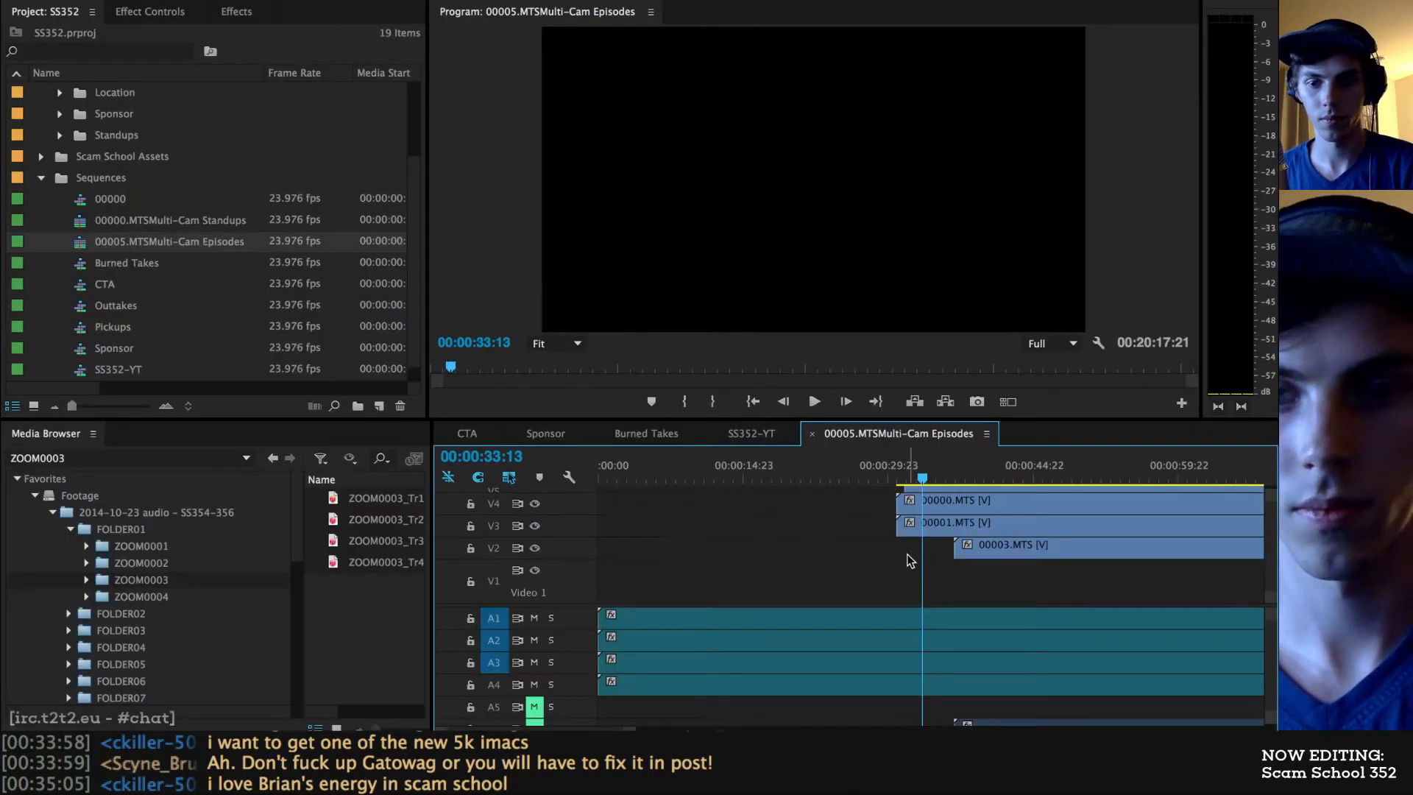
{"action": "scroll", "coordinate": [910, 559], "scroll_direction": "up", "scroll_amount": 2}
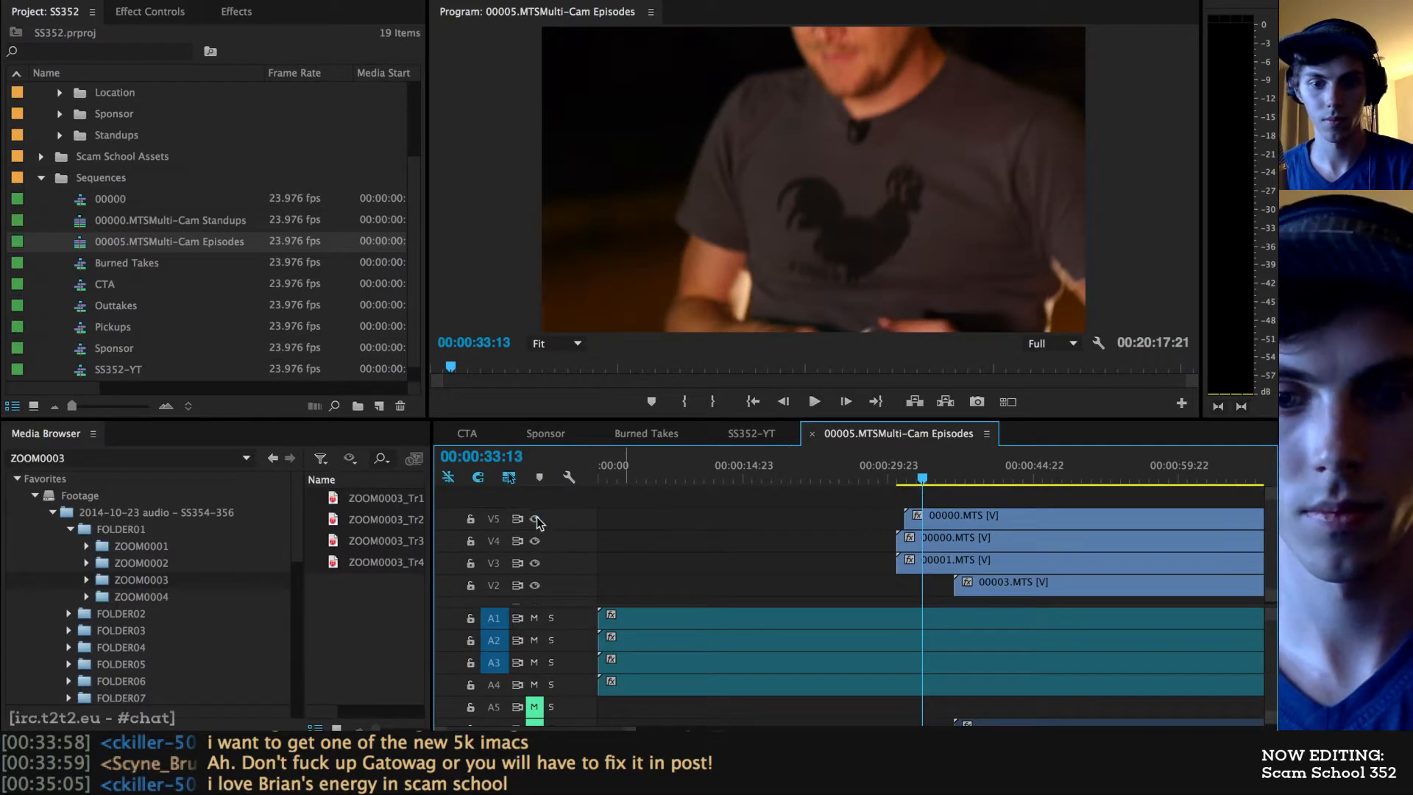
{"action": "left_click", "coordinate": [536, 540]}
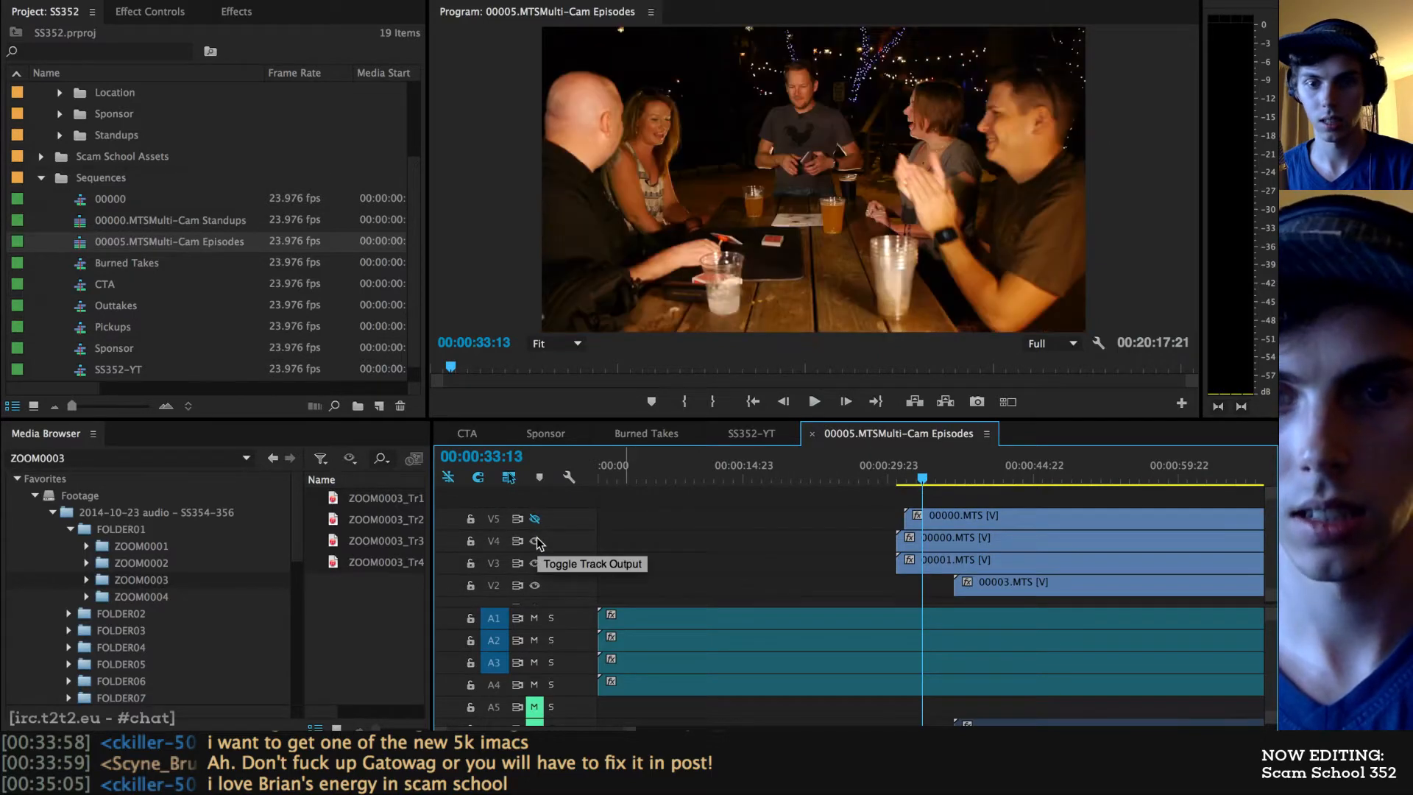
Step: Enlarge the timeline and move the short clip near the sequence's end from V1 to V2, with its audio on A6
{"action": "key", "text": "grave"}
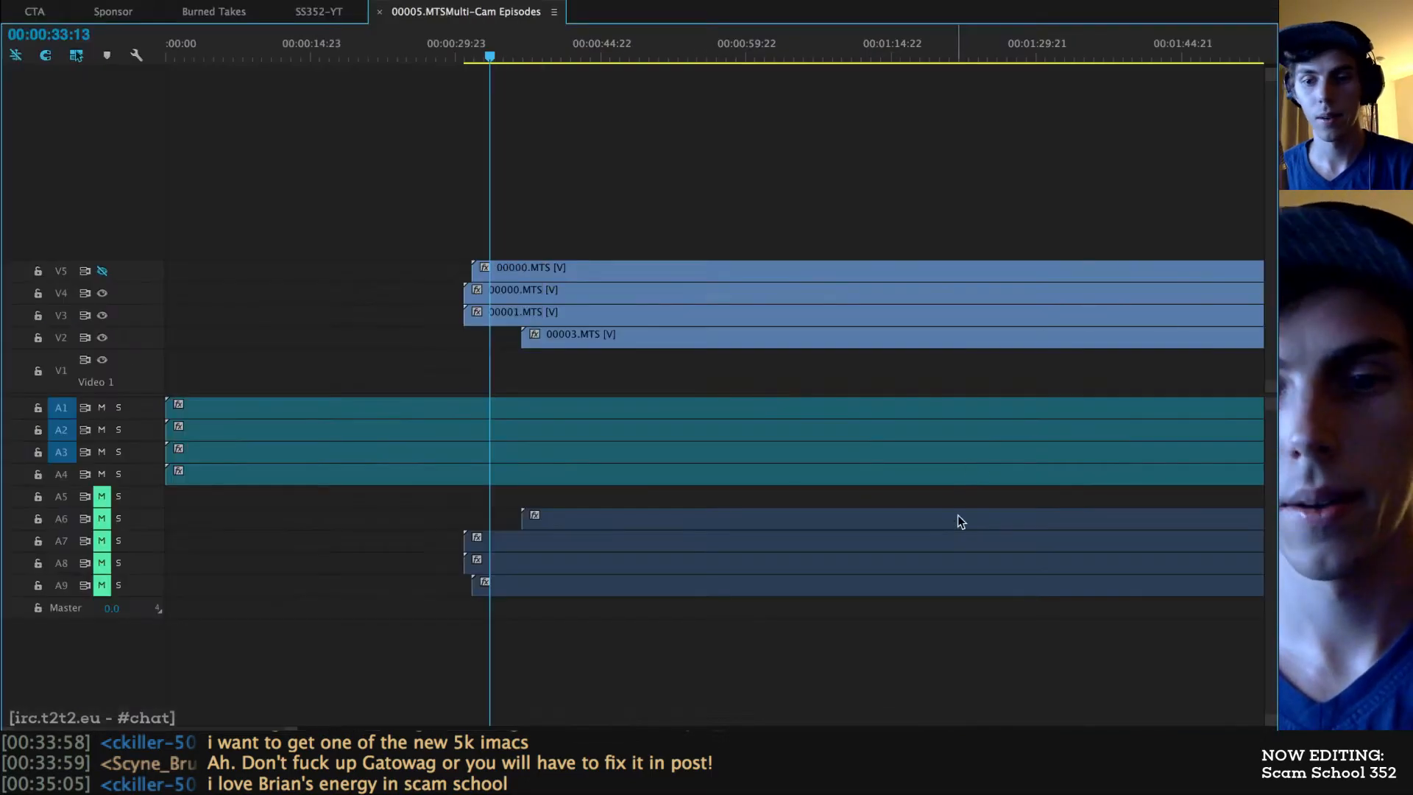
{"action": "left_click", "coordinate": [719, 292]}
{"action": "key", "text": "minus"}
{"action": "key", "text": "minus"}
{"action": "key", "text": "minus"}
{"action": "key", "text": "minus"}
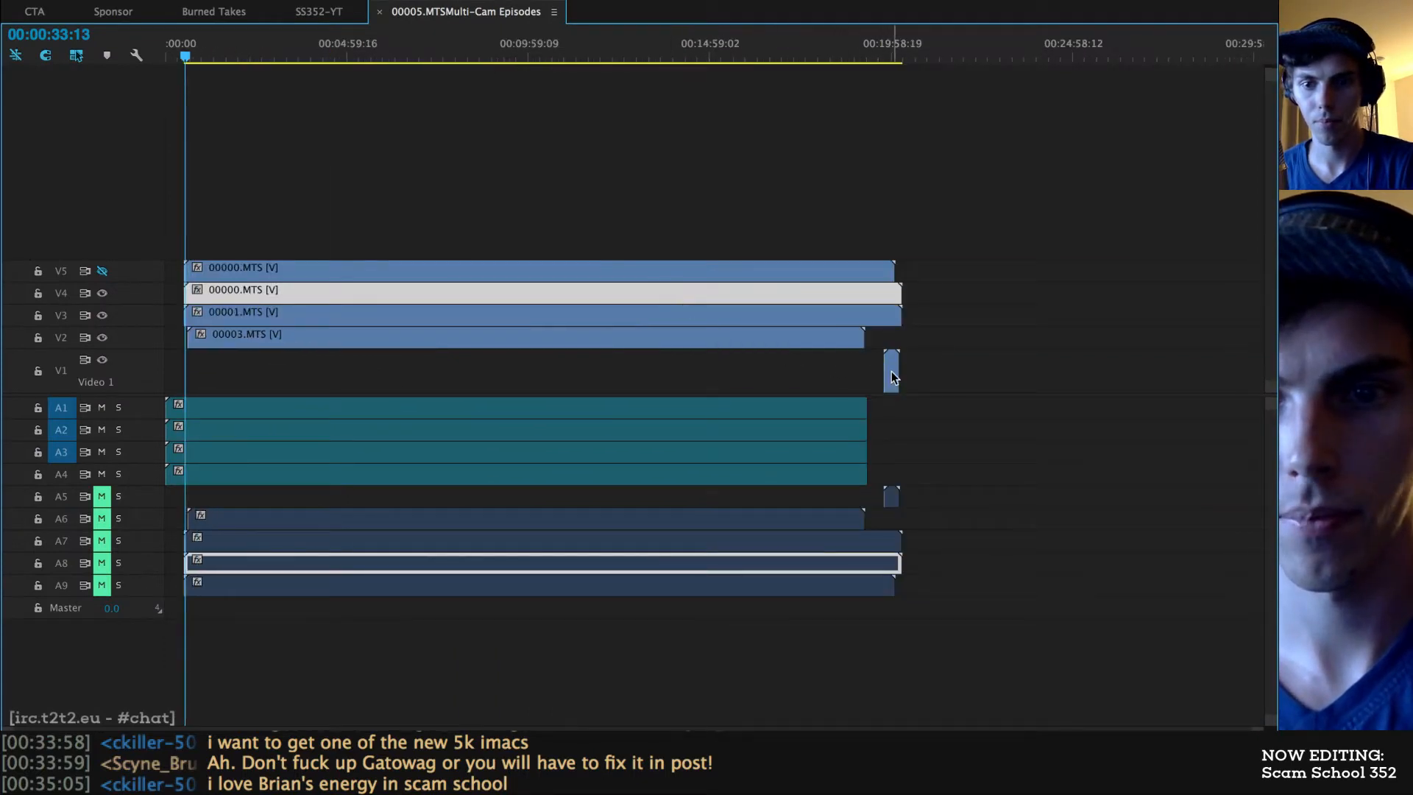
{"action": "left_click_drag", "start_coordinate": [893, 374], "coordinate": [892, 518]}
Step: Move the 00000.MTS clip from V4 to V1, with its audio on A5, and hide track V3's output
{"action": "left_click", "coordinate": [784, 294]}
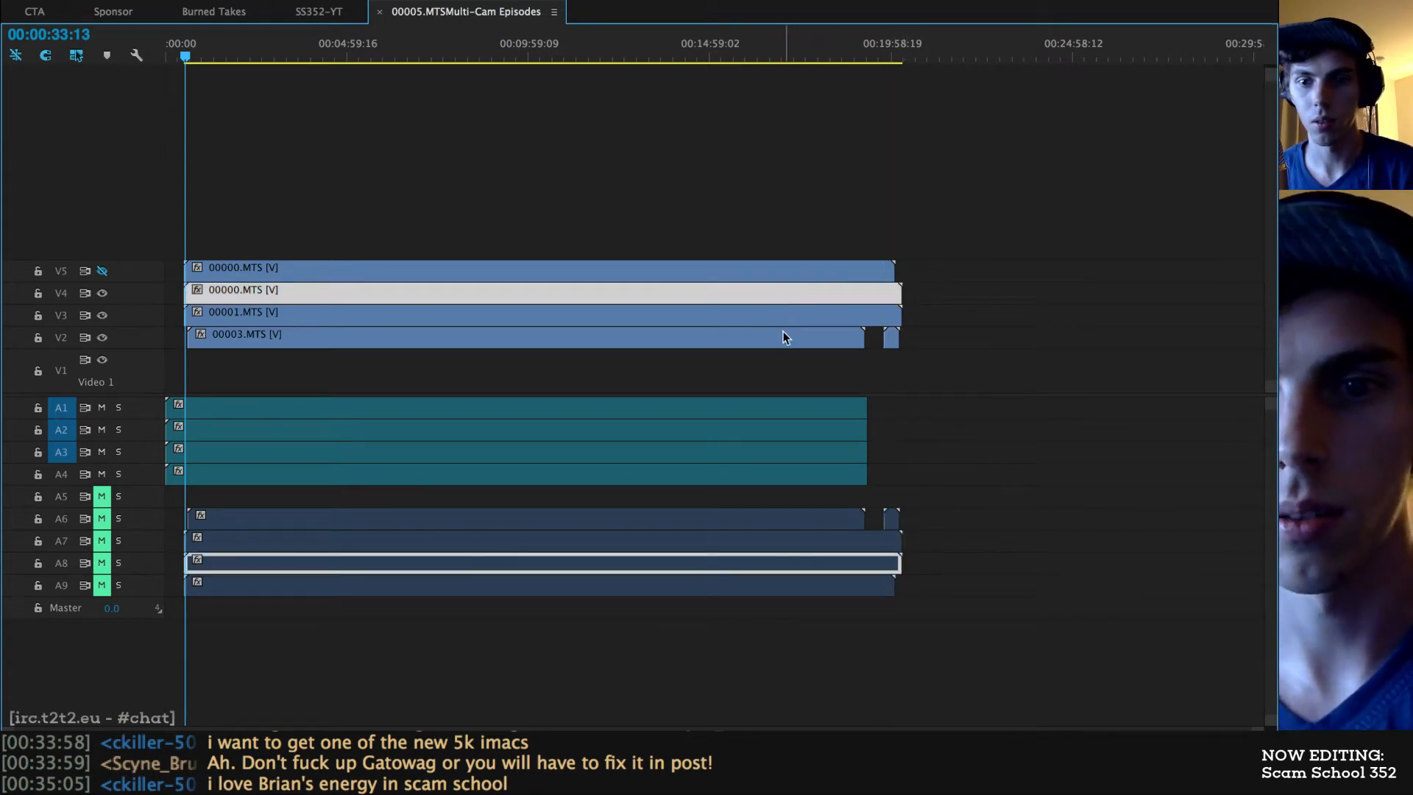
{"action": "left_click_drag", "start_coordinate": [785, 337], "coordinate": [781, 486]}
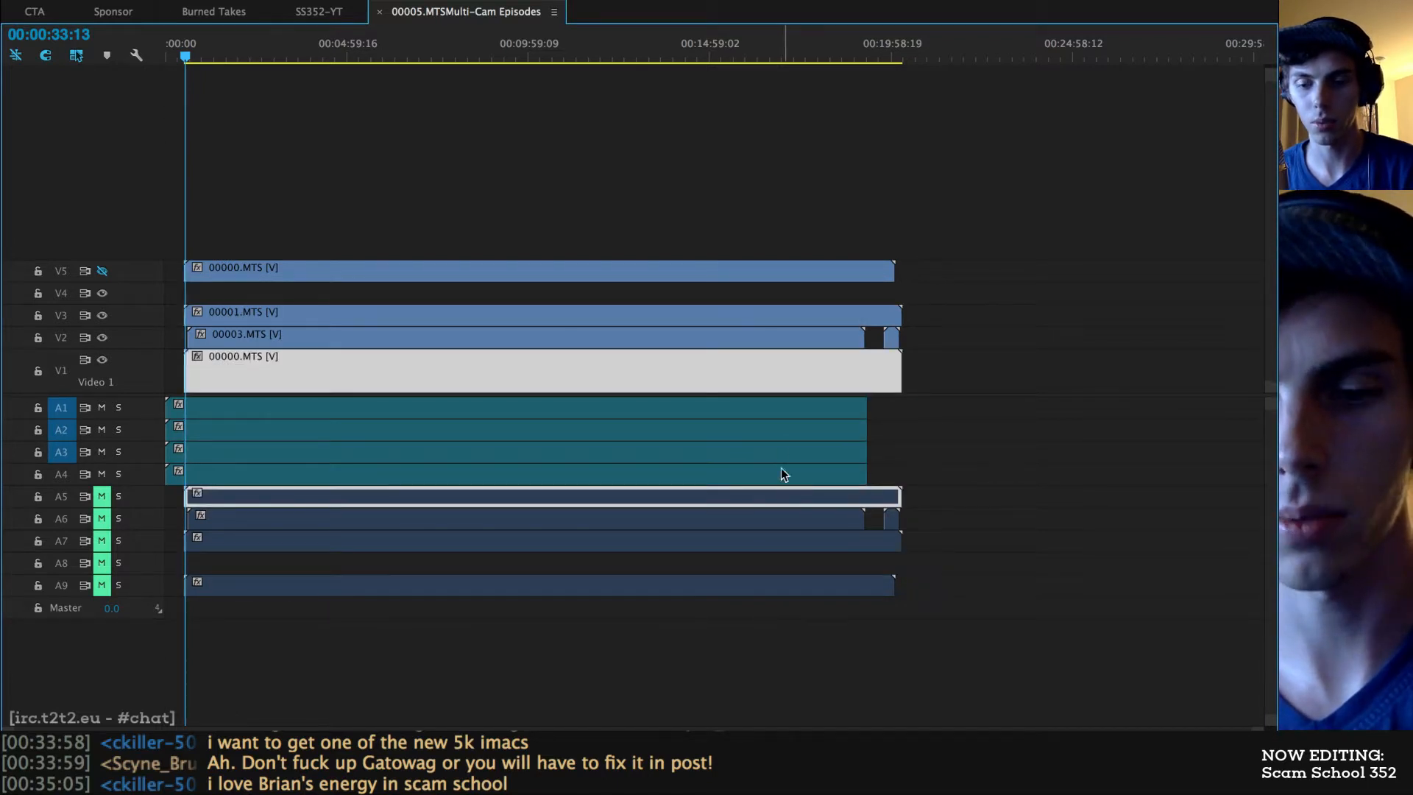
{"action": "key", "text": "="}
{"action": "key", "text": "="}
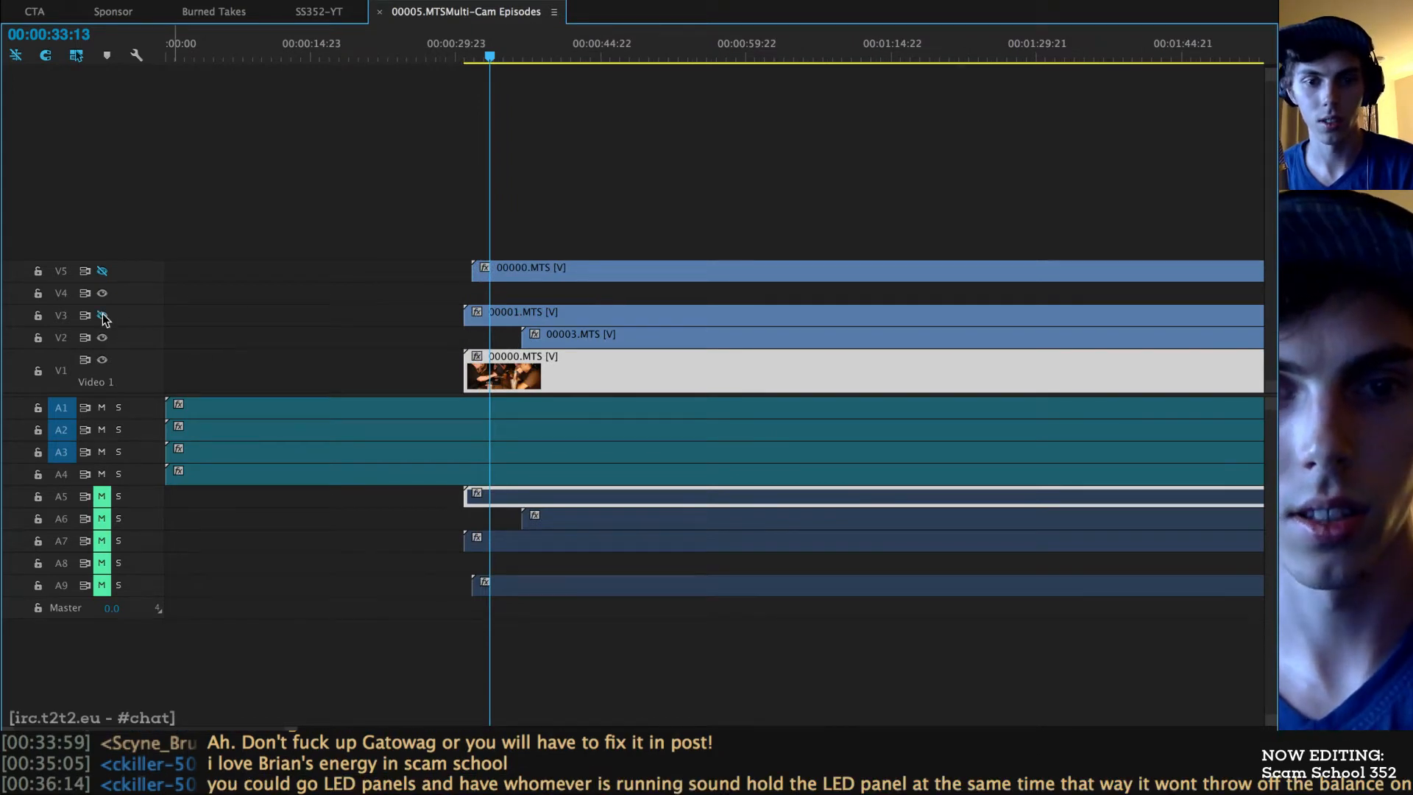
{"action": "key", "text": "grave"}
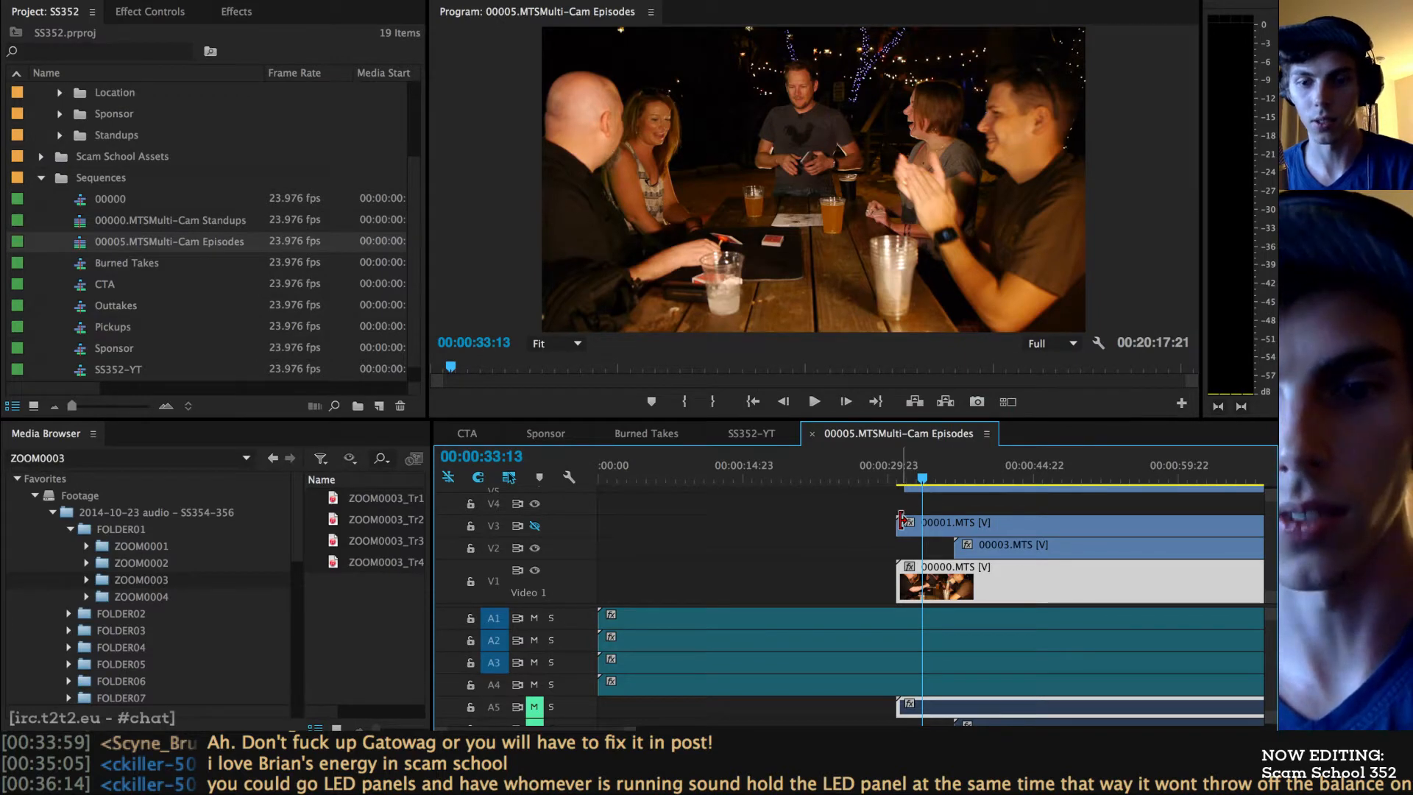
Step: Select the 00001.MTS clip on V3 and examine its linked audio and its extent relative to the other camera clips
{"action": "scroll", "coordinate": [875, 525], "scroll_direction": "down", "scroll_amount": 1}
{"action": "scroll", "coordinate": [874, 525], "scroll_direction": "down", "scroll_amount": 5}
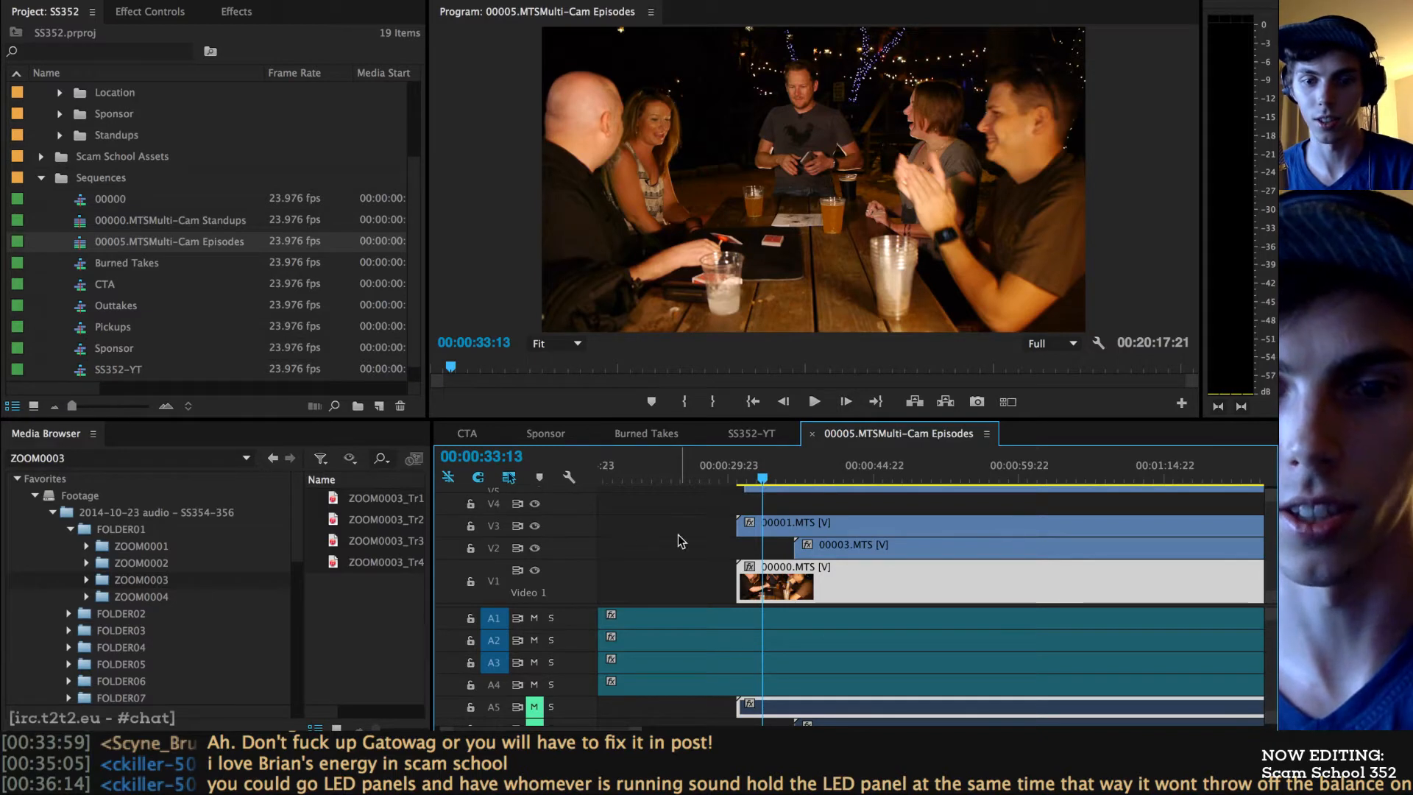
{"action": "scroll", "coordinate": [680, 541], "scroll_direction": "up", "scroll_amount": 1}
{"action": "scroll", "coordinate": [679, 541], "scroll_direction": "down", "scroll_amount": 1}
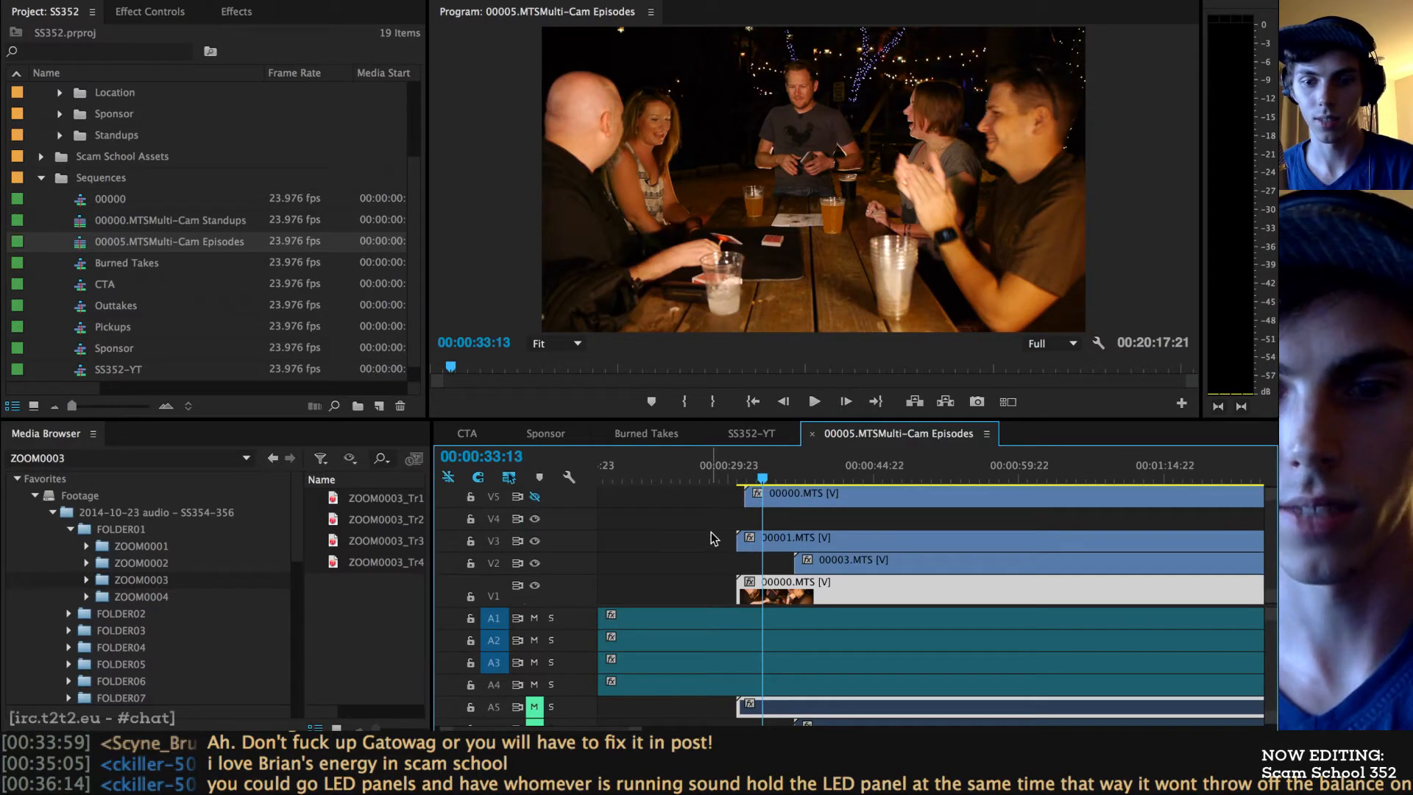
{"action": "left_click", "coordinate": [804, 540]}
{"action": "scroll", "coordinate": [662, 544], "scroll_direction": "down", "scroll_amount": 3}
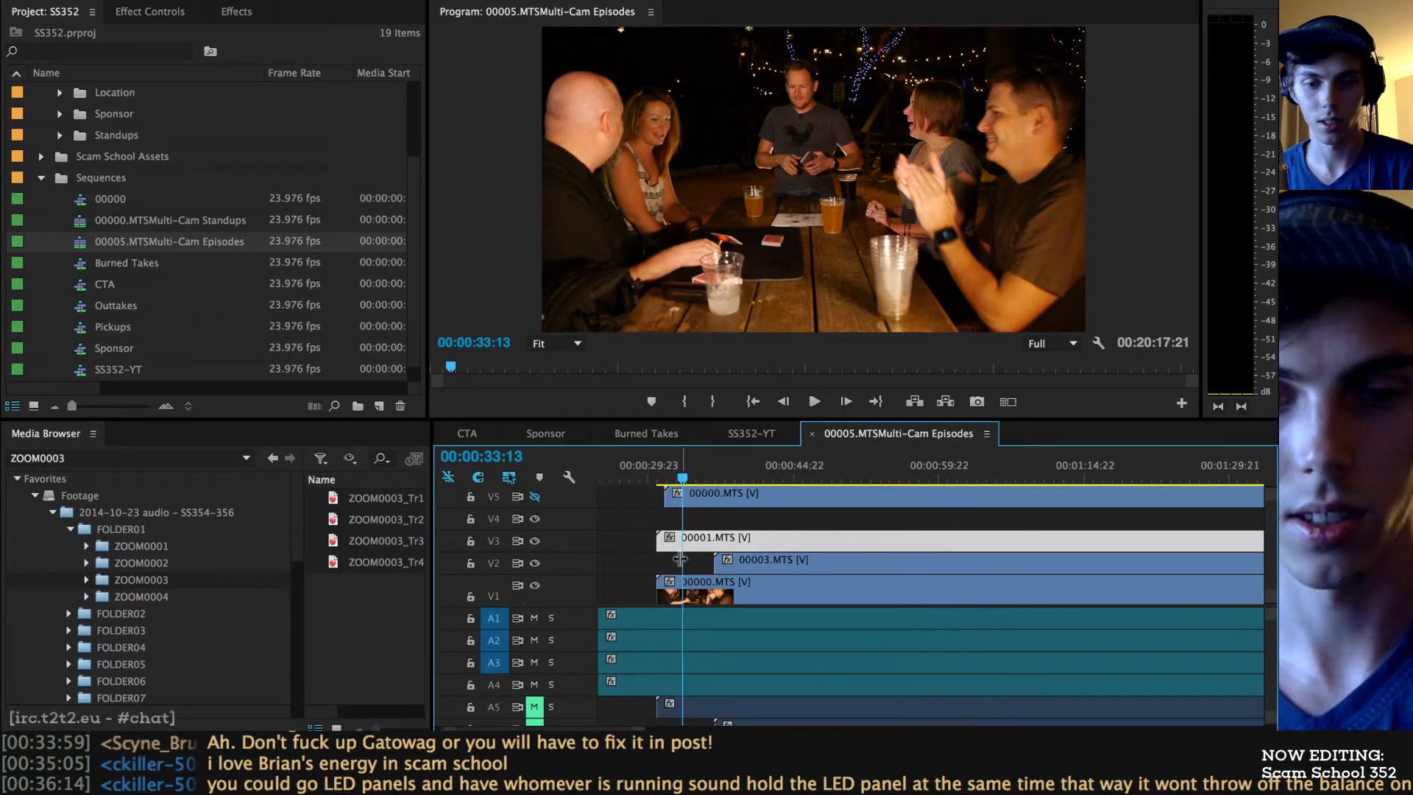
{"action": "scroll", "coordinate": [711, 666], "scroll_direction": "down", "scroll_amount": 3}
{"action": "key", "text": "minus"}
{"action": "key", "text": "minus"}
{"action": "key", "text": "minus"}
{"action": "key", "text": "minus"}
{"action": "key", "text": "minus"}
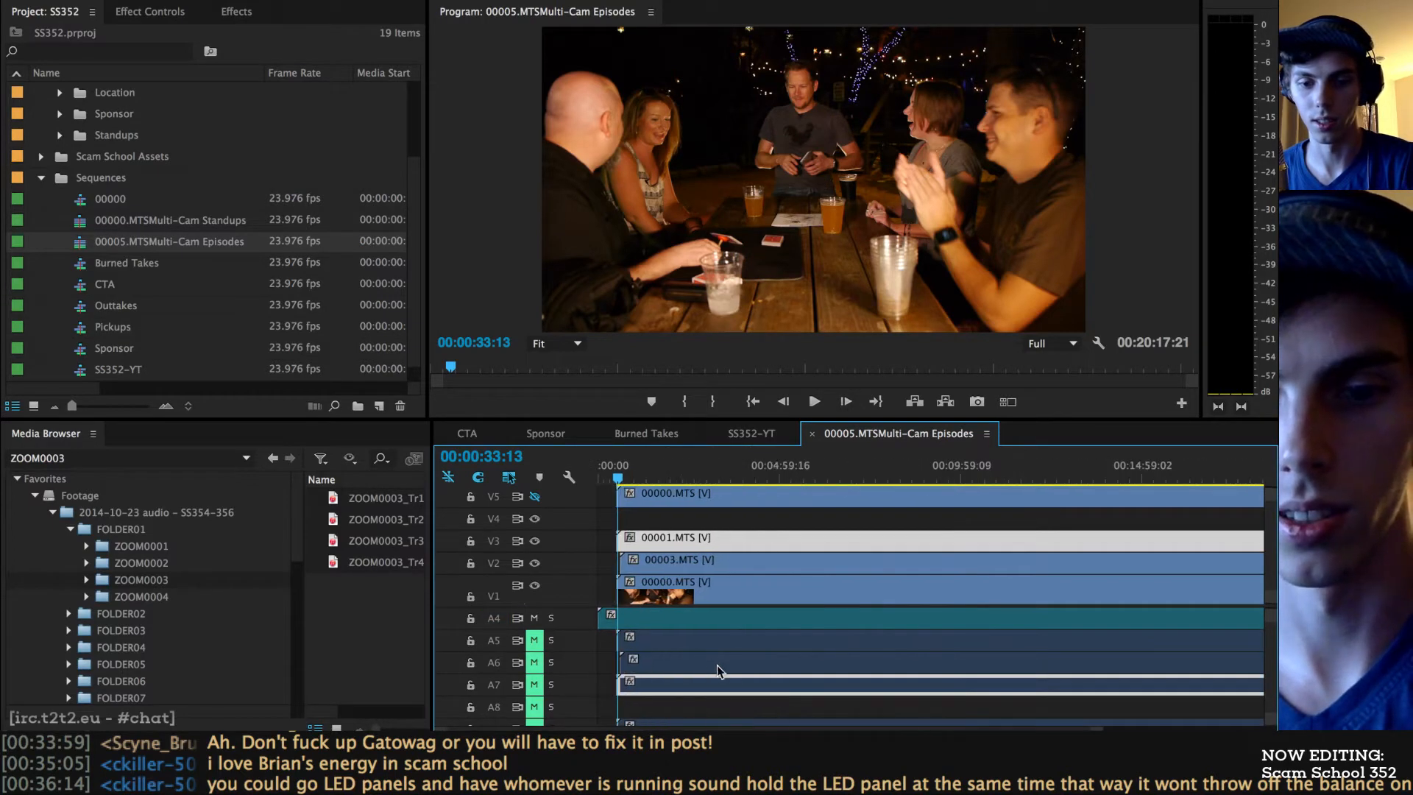
{"action": "left_click", "coordinate": [986, 704]}
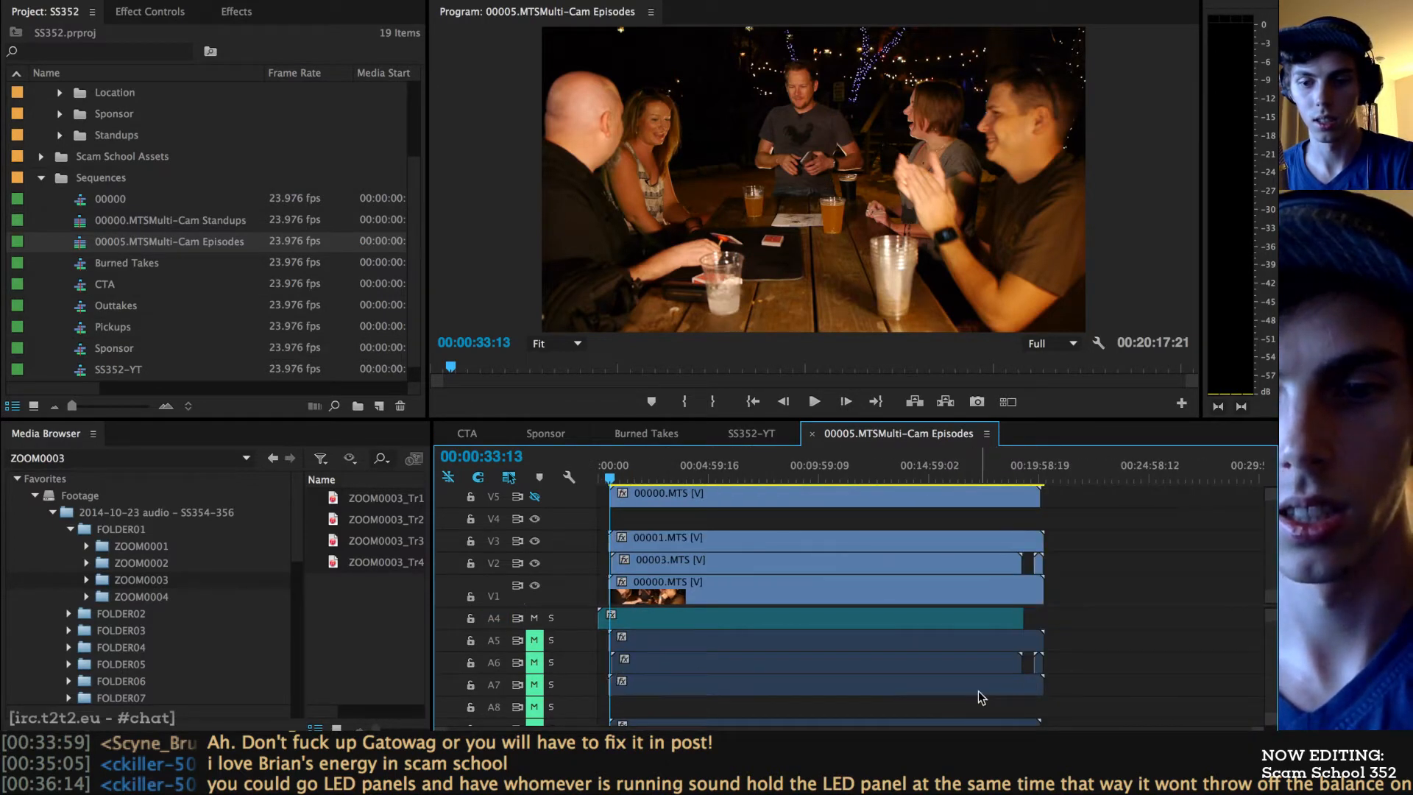
Step: Select 00001.MTS again, place the playhead at 00:00:31:08, and toggle track V3's output to compare the camera angles
{"action": "left_click", "coordinate": [829, 542]}
{"action": "key", "text": "equal"}
{"action": "key", "text": "equal"}
{"action": "key", "text": "equal"}
{"action": "key", "text": "equal"}
{"action": "key", "text": "equal"}
{"action": "key", "text": "equal"}
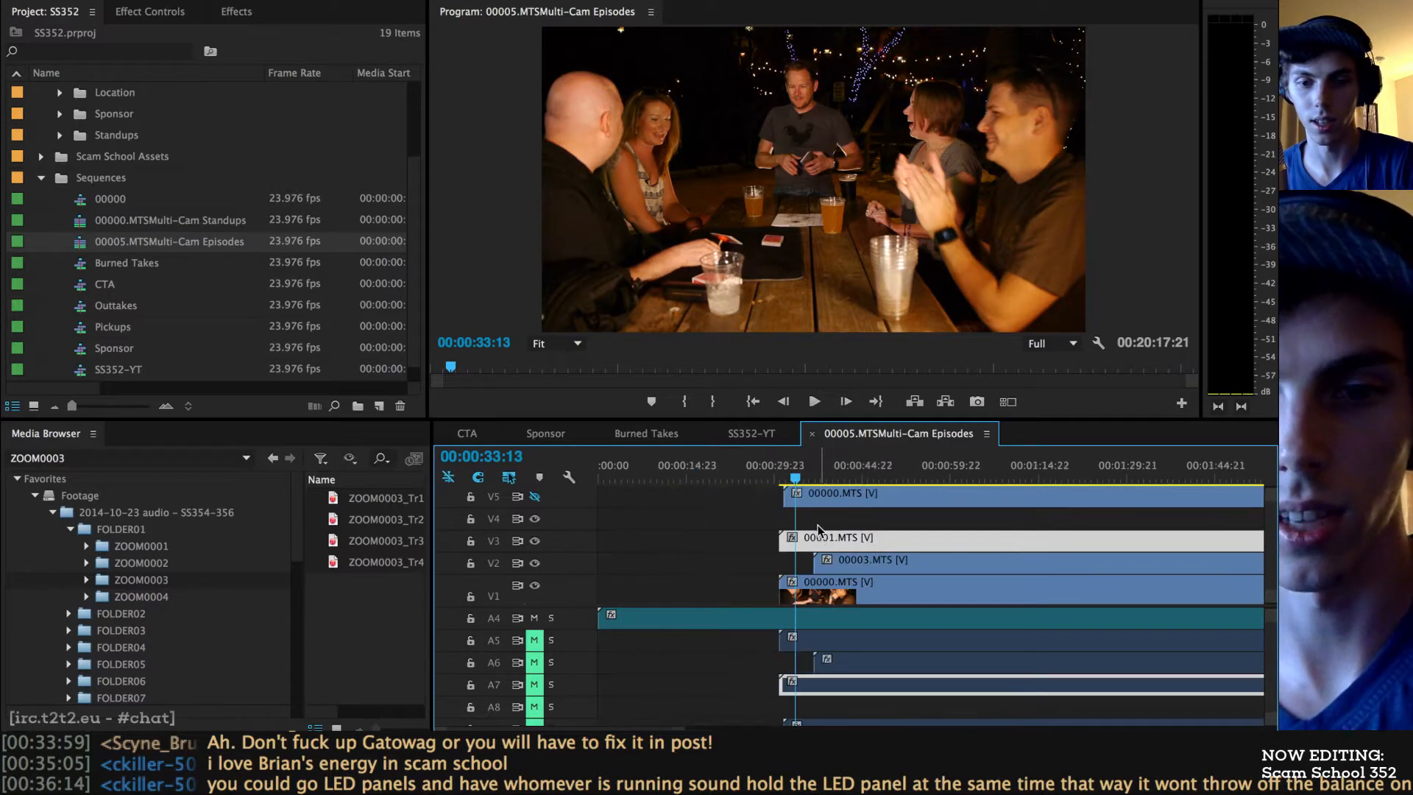
{"action": "left_click", "coordinate": [880, 475]}
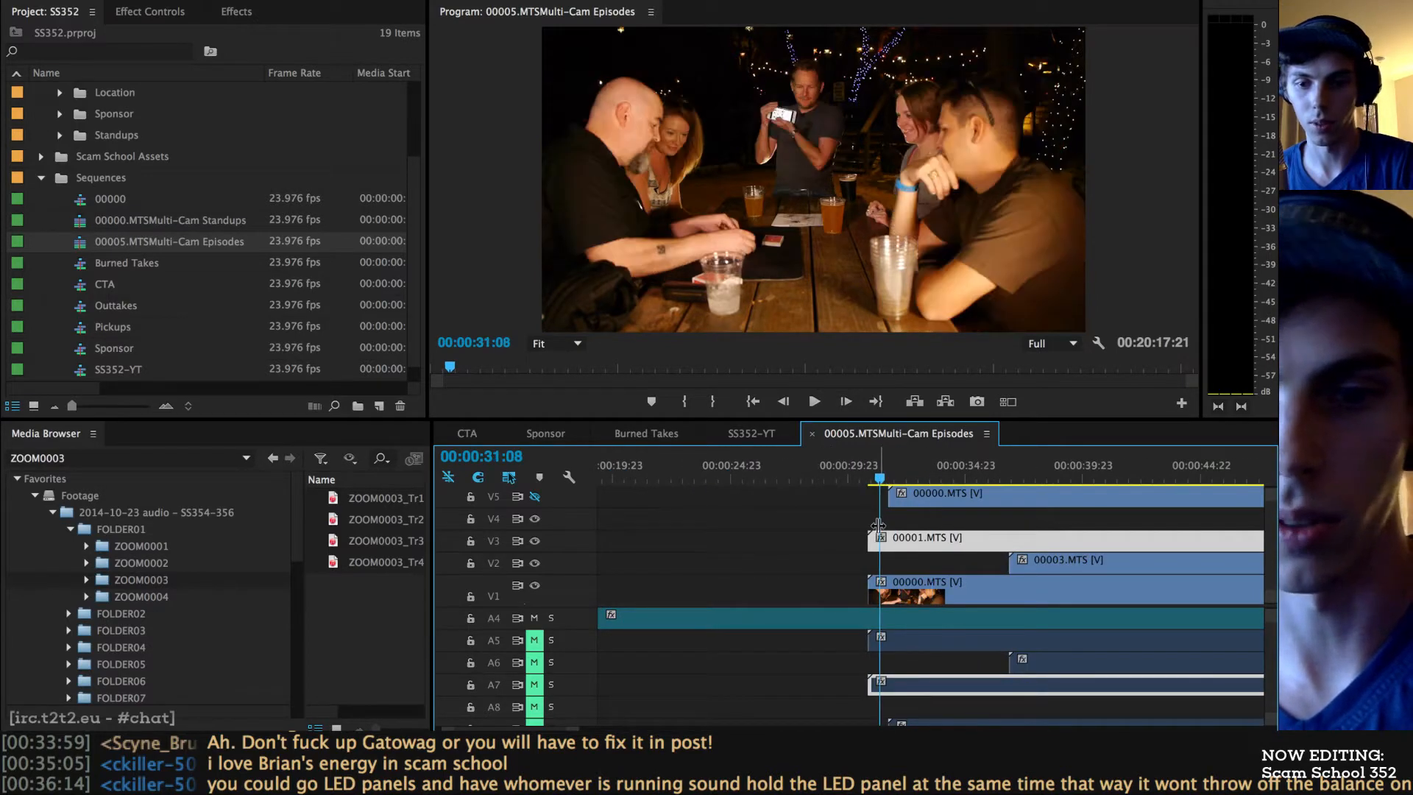
{"action": "scroll", "coordinate": [861, 544], "scroll_direction": "up", "scroll_amount": 1}
{"action": "left_click", "coordinate": [535, 563]}
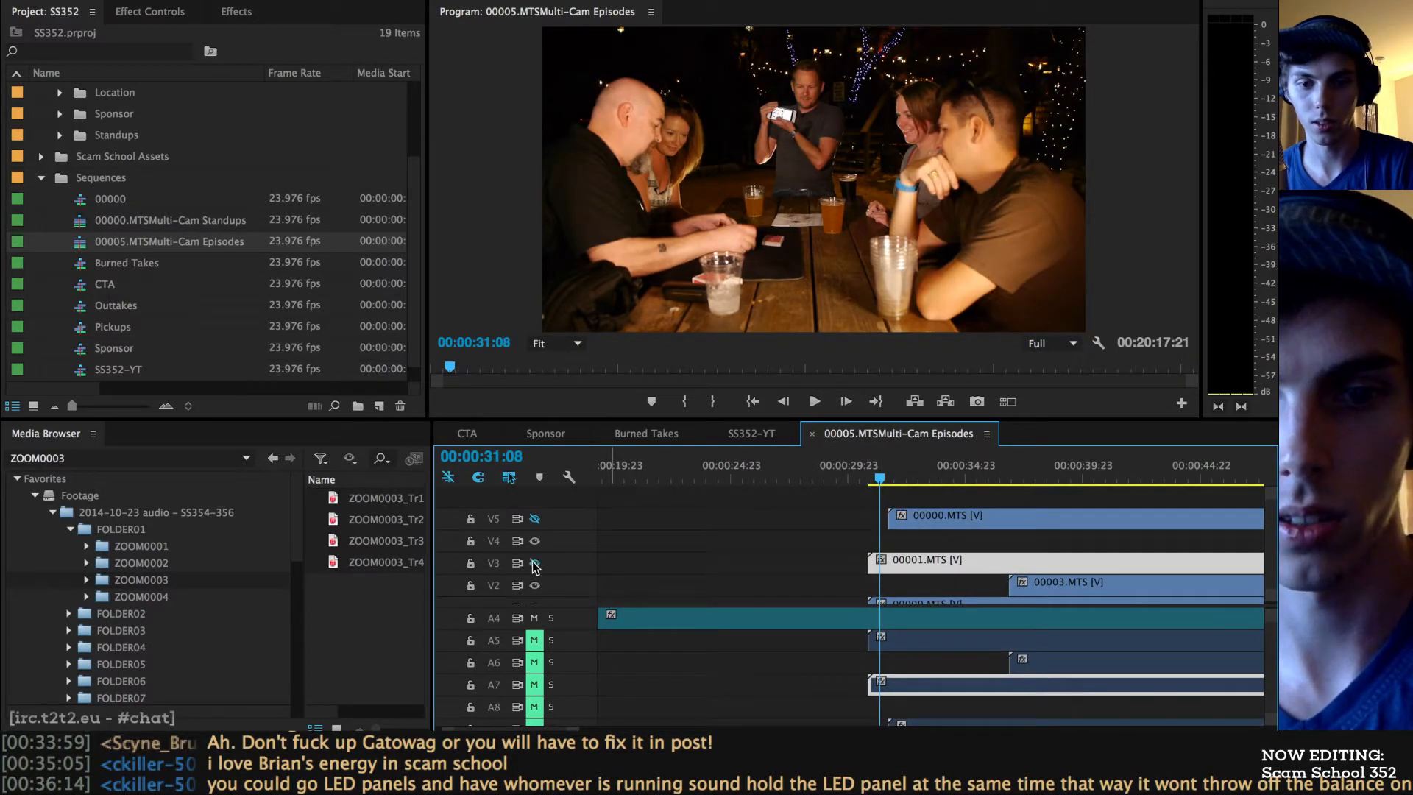
Step: Move the playhead between 00:00:38:20 and 00:00:42:05 while toggling track V3's output to compare its picture with the clips below
{"action": "scroll", "coordinate": [806, 560], "scroll_direction": "down", "scroll_amount": 2}
{"action": "left_click_drag", "start_coordinate": [945, 476], "coordinate": [1094, 478]}
{"action": "left_click", "coordinate": [534, 526]}
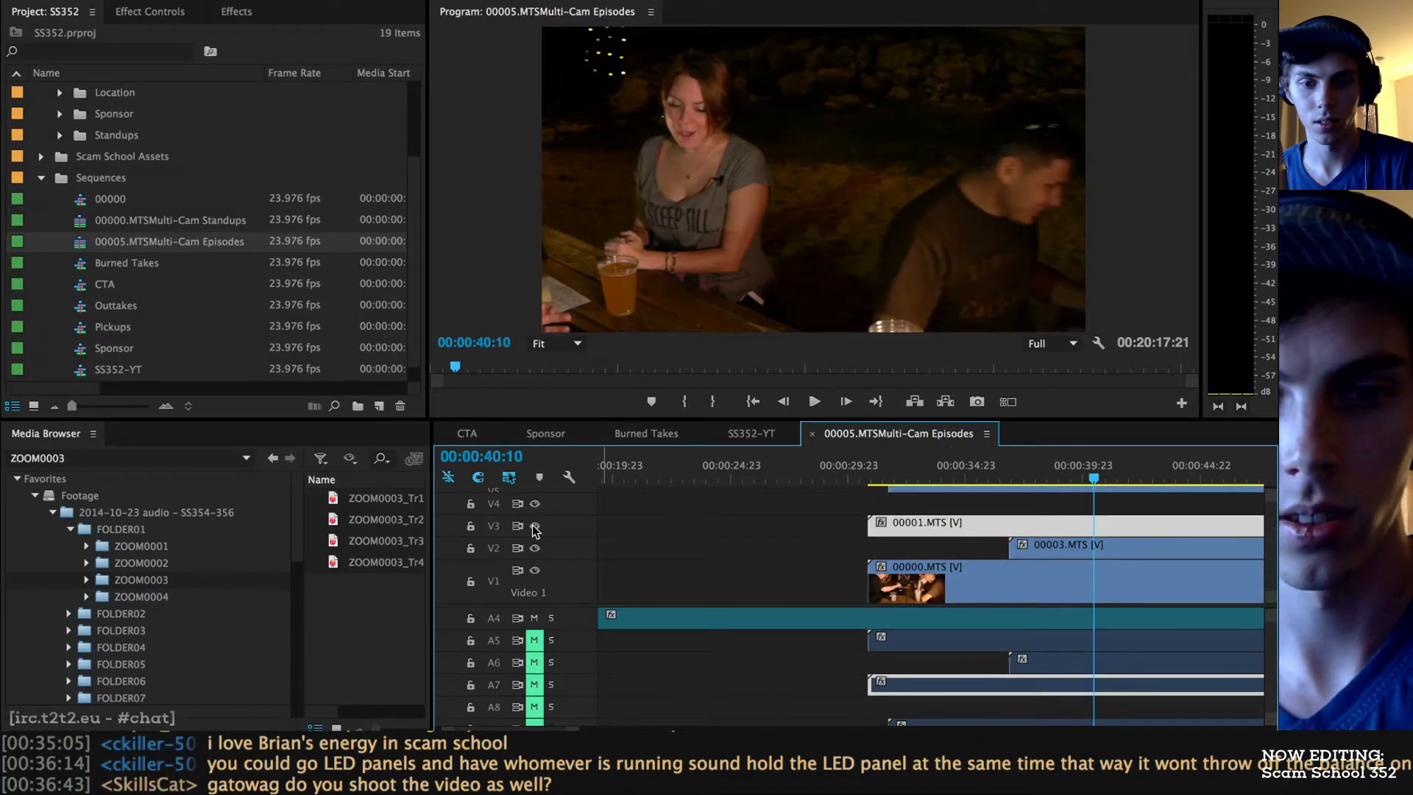
{"action": "left_click", "coordinate": [534, 526]}
{"action": "left_click", "coordinate": [943, 467]}
{"action": "left_click", "coordinate": [1056, 473]}
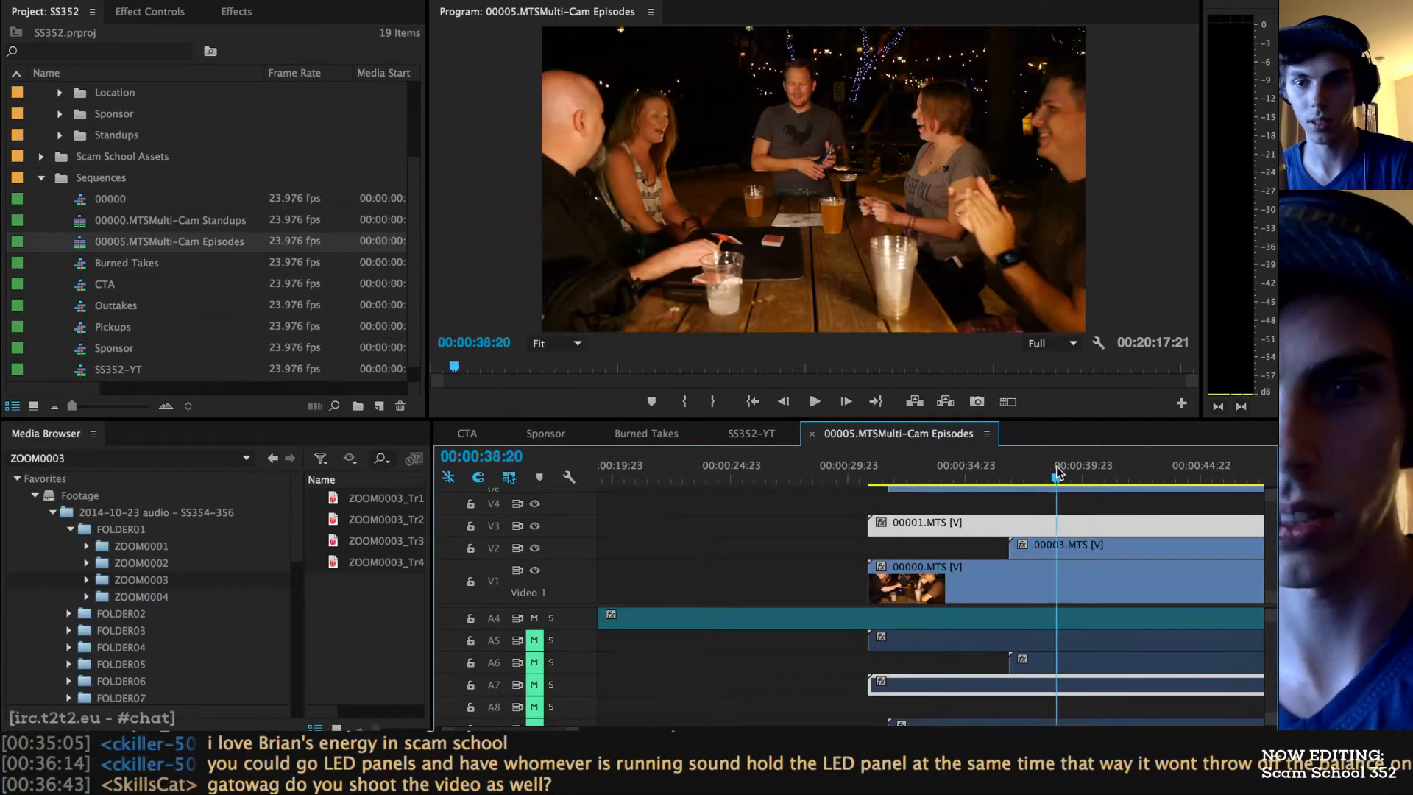
{"action": "left_click", "coordinate": [1135, 475]}
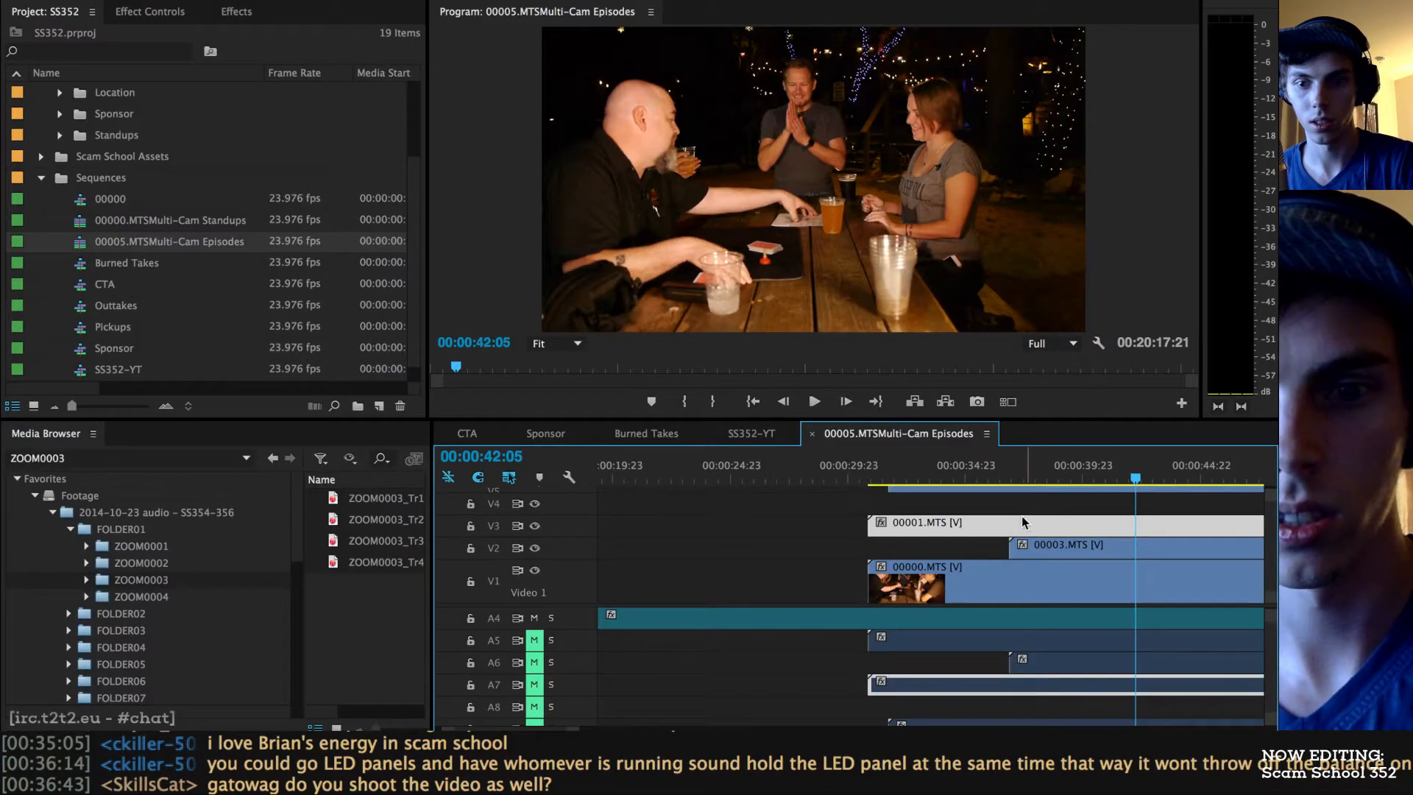
Step: Toggle the outputs of tracks V3 and V2 at 00:00:42:05 to compare V3 with the 00000.MTS clip on V1, and select that V1 clip
{"action": "scroll", "coordinate": [971, 540], "scroll_direction": "down", "scroll_amount": 2}
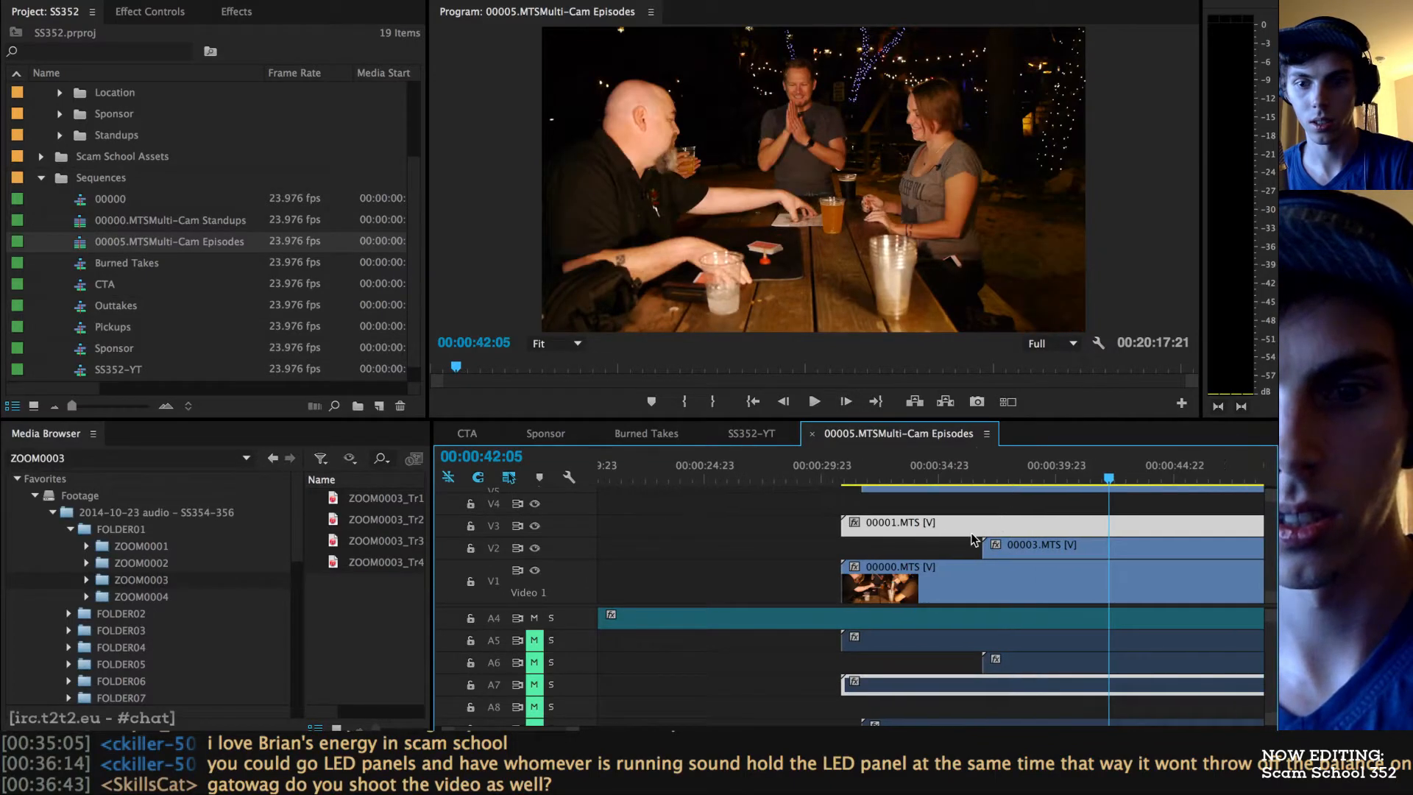
{"action": "left_click", "coordinate": [535, 526]}
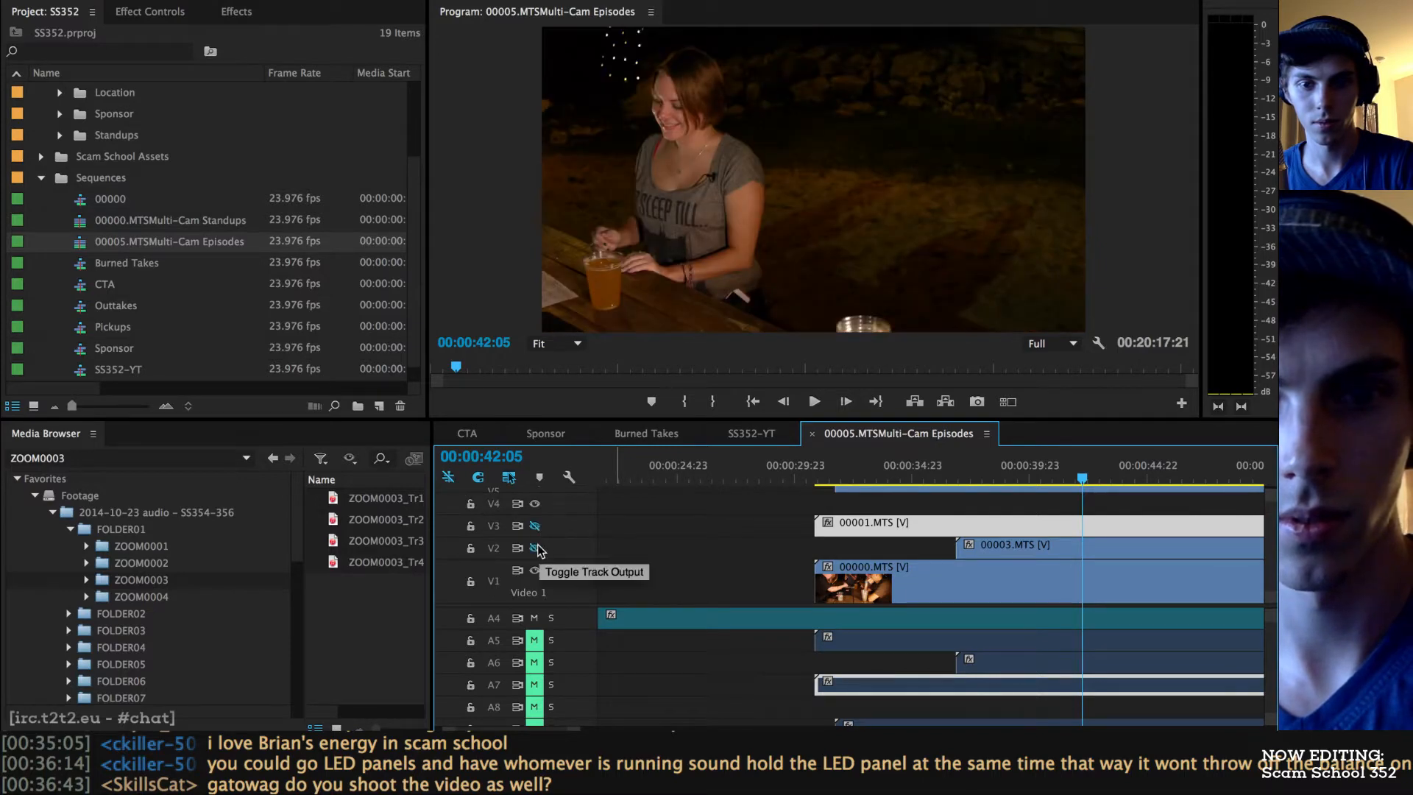
{"action": "left_click", "coordinate": [534, 548]}
{"action": "left_click", "coordinate": [534, 526]}
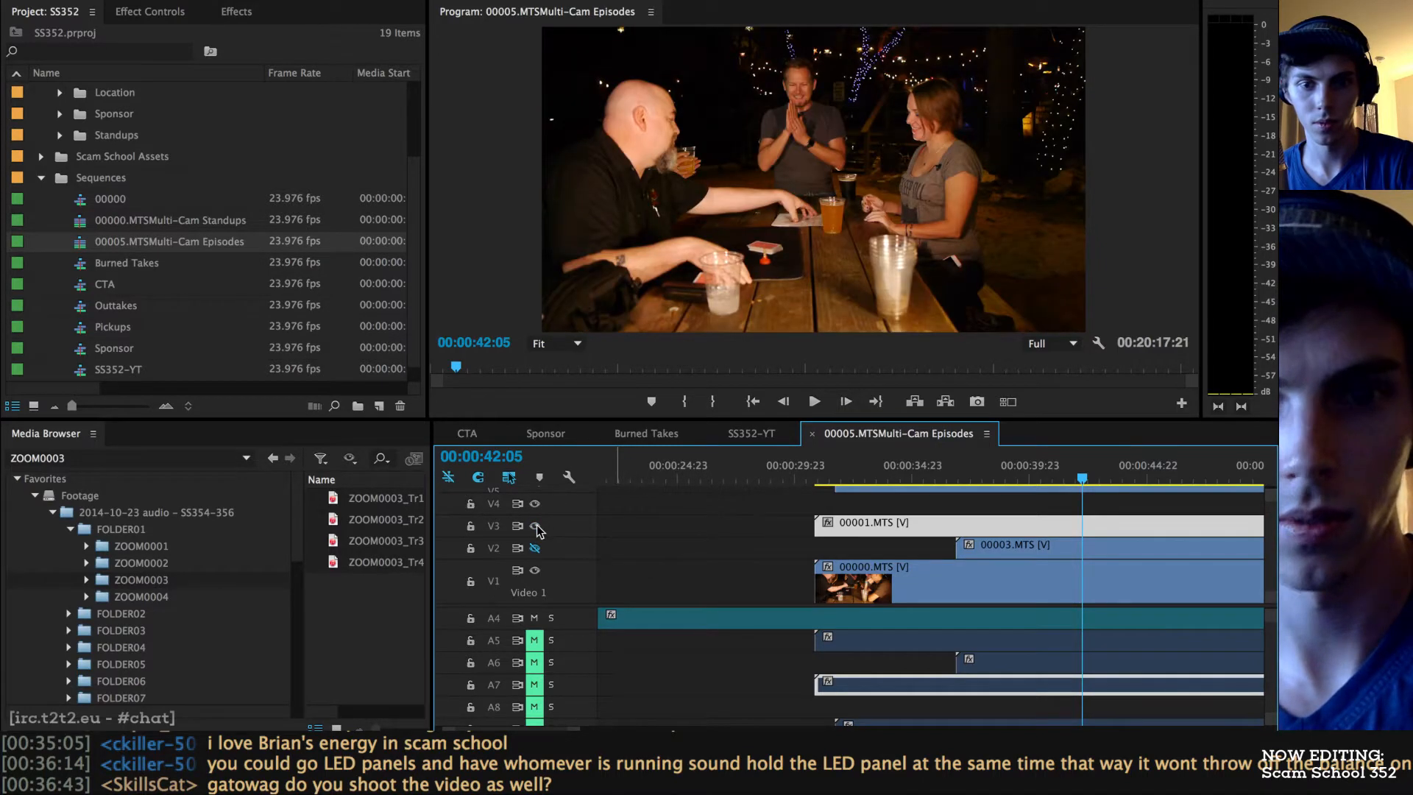
{"action": "left_click", "coordinate": [855, 587]}
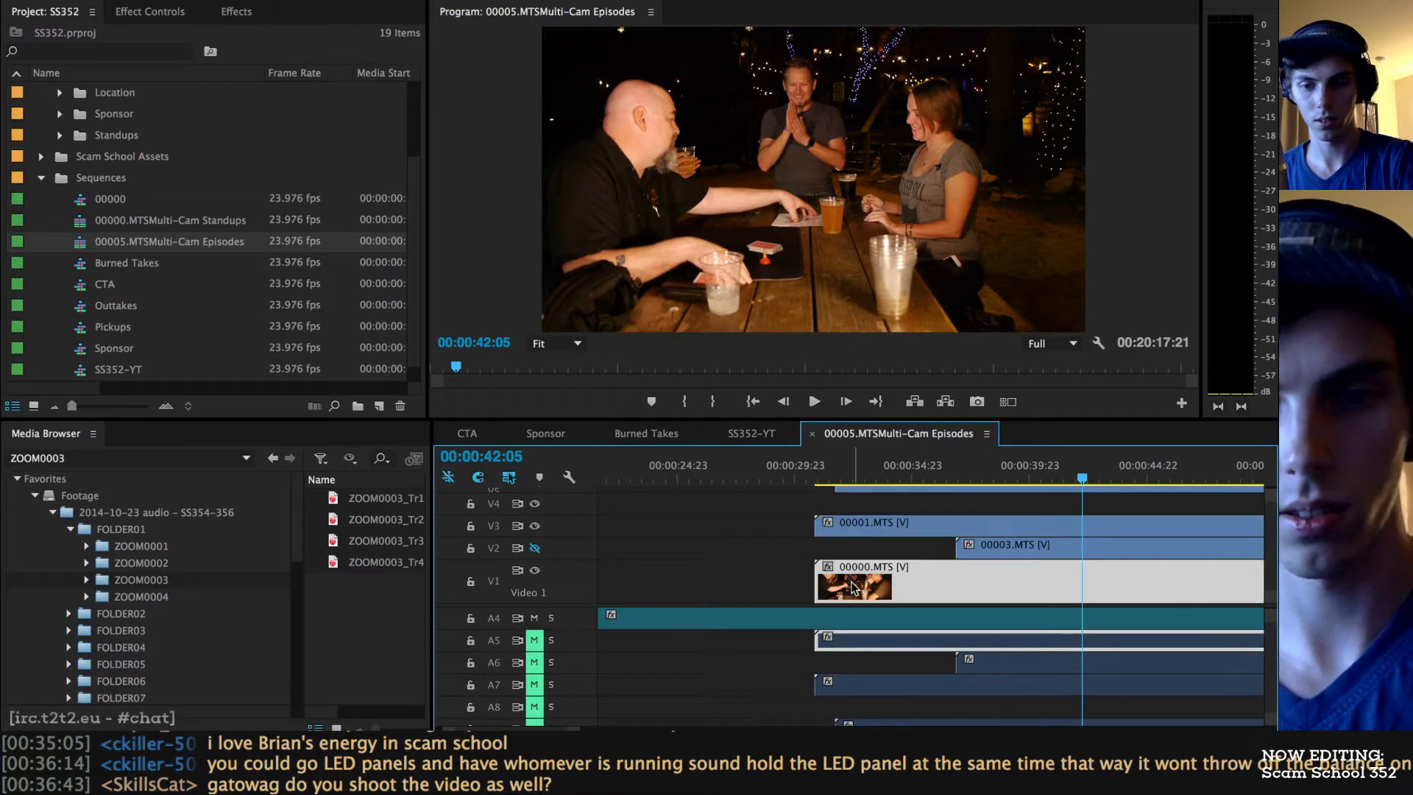
{"action": "scroll", "coordinate": [846, 581], "scroll_direction": "right", "scroll_amount": 3}
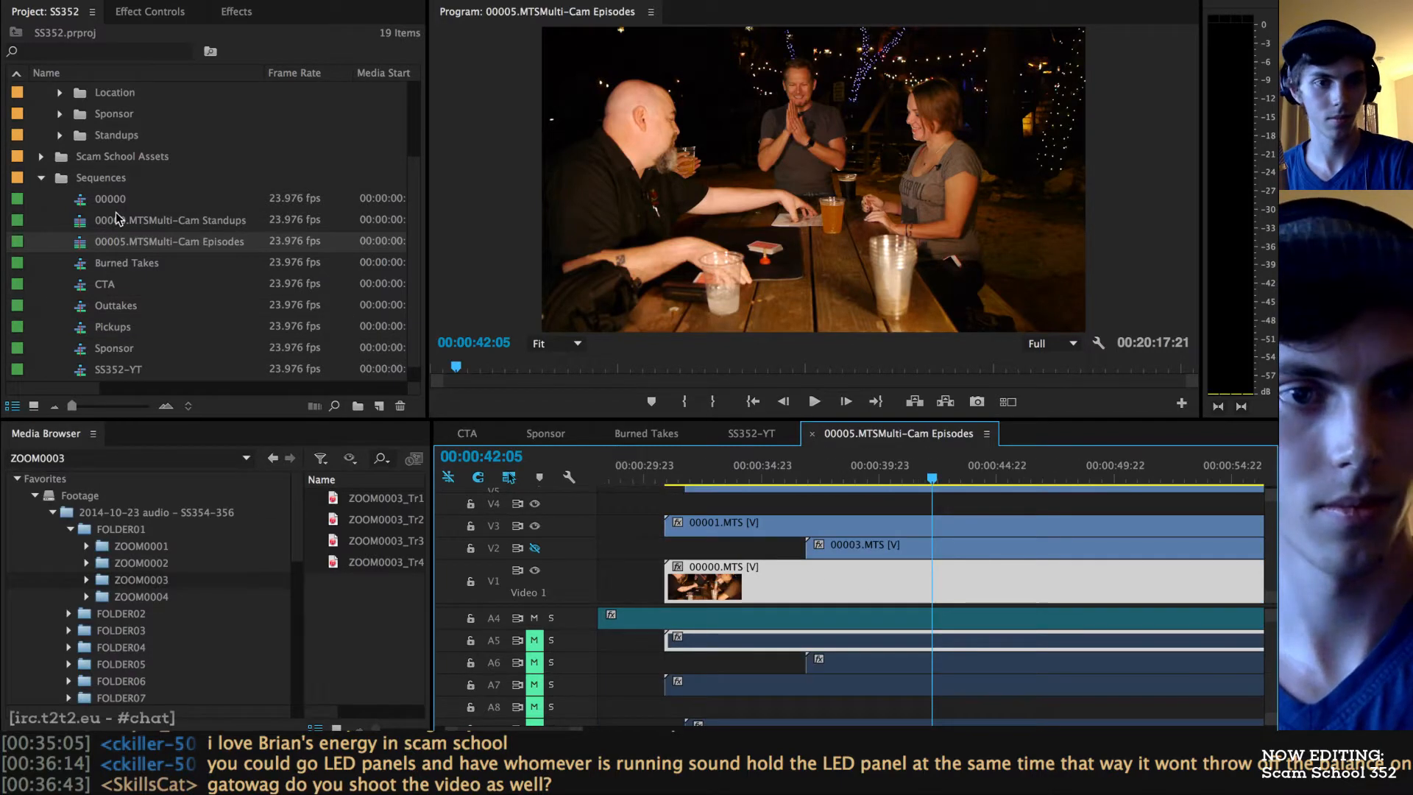
Step: Expand the Episode footage bin and preview the Master bin's 00000.MTS and 00001.MTS clips one after the other to compare them
{"action": "scroll", "coordinate": [63, 152], "scroll_direction": "up", "scroll_amount": 2}
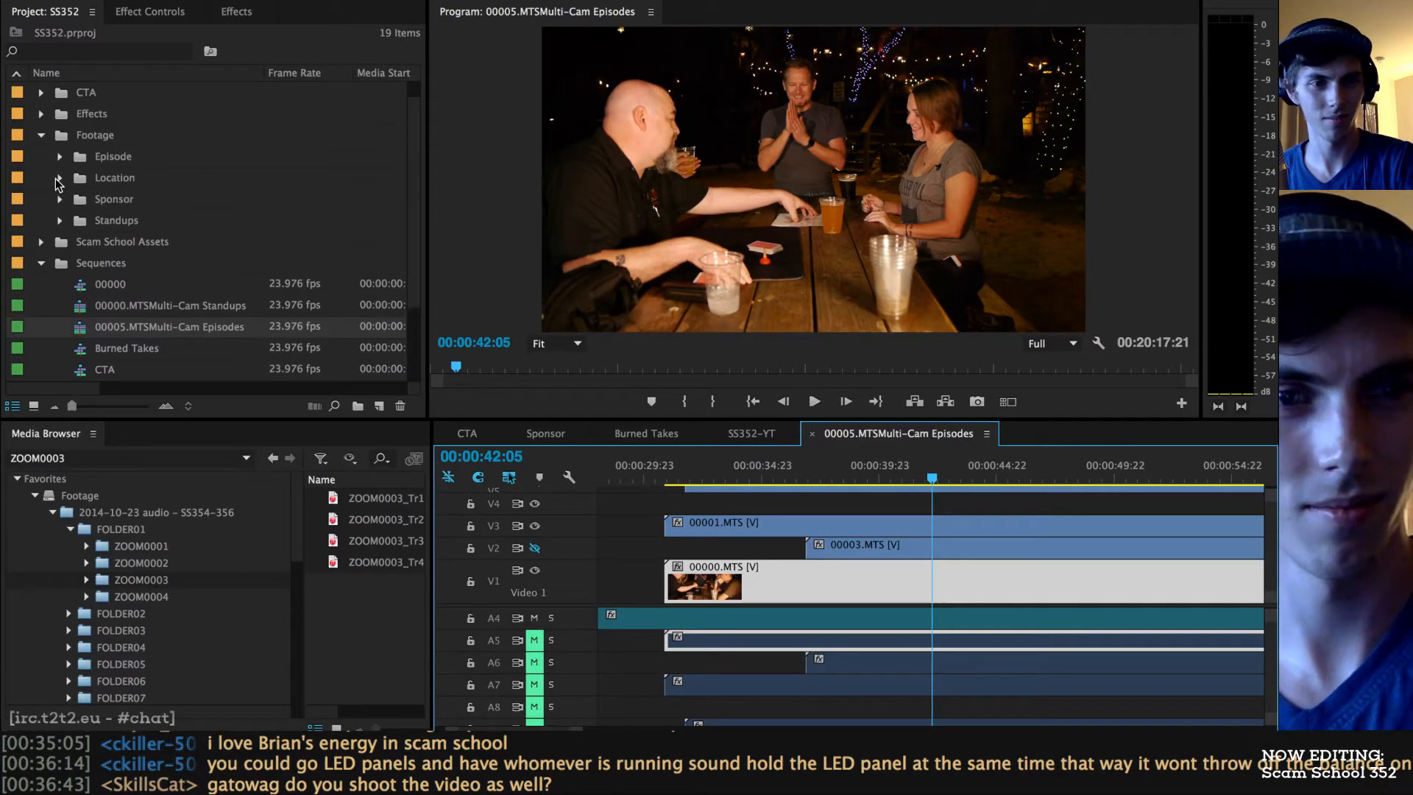
{"action": "left_click", "coordinate": [60, 156]}
{"action": "scroll", "coordinate": [95, 240], "scroll_direction": "down", "scroll_amount": 3}
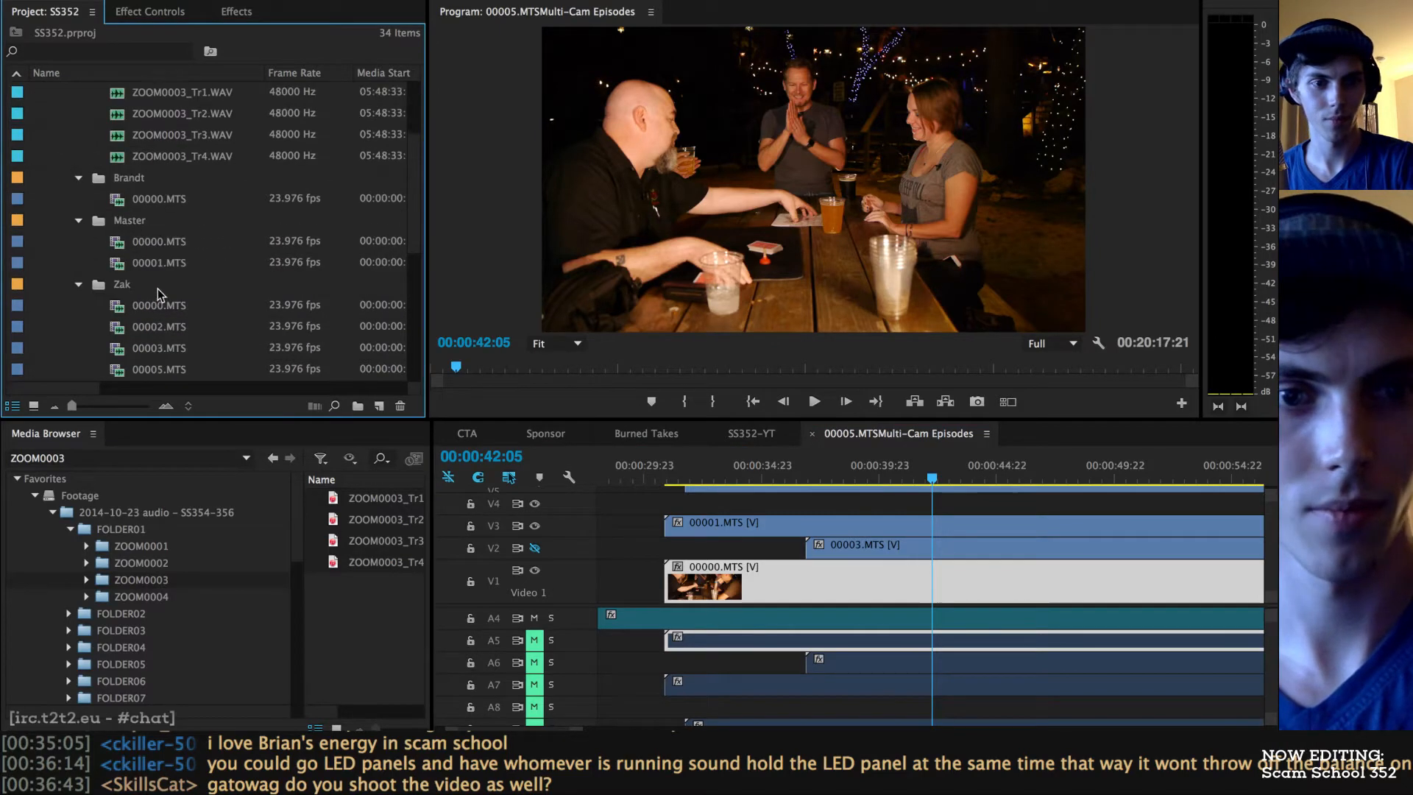
{"action": "double_click", "coordinate": [156, 241]}
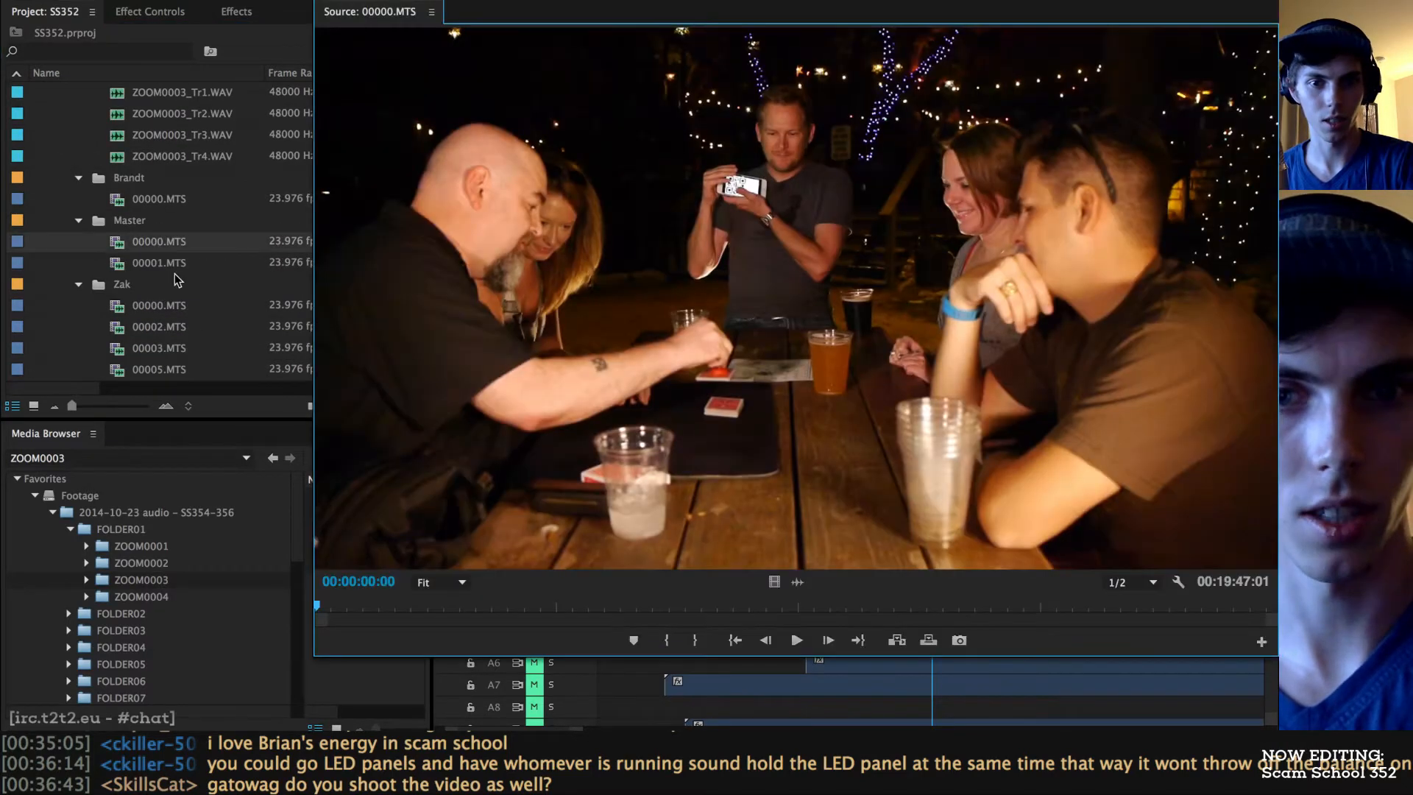
{"action": "double_click", "coordinate": [134, 267]}
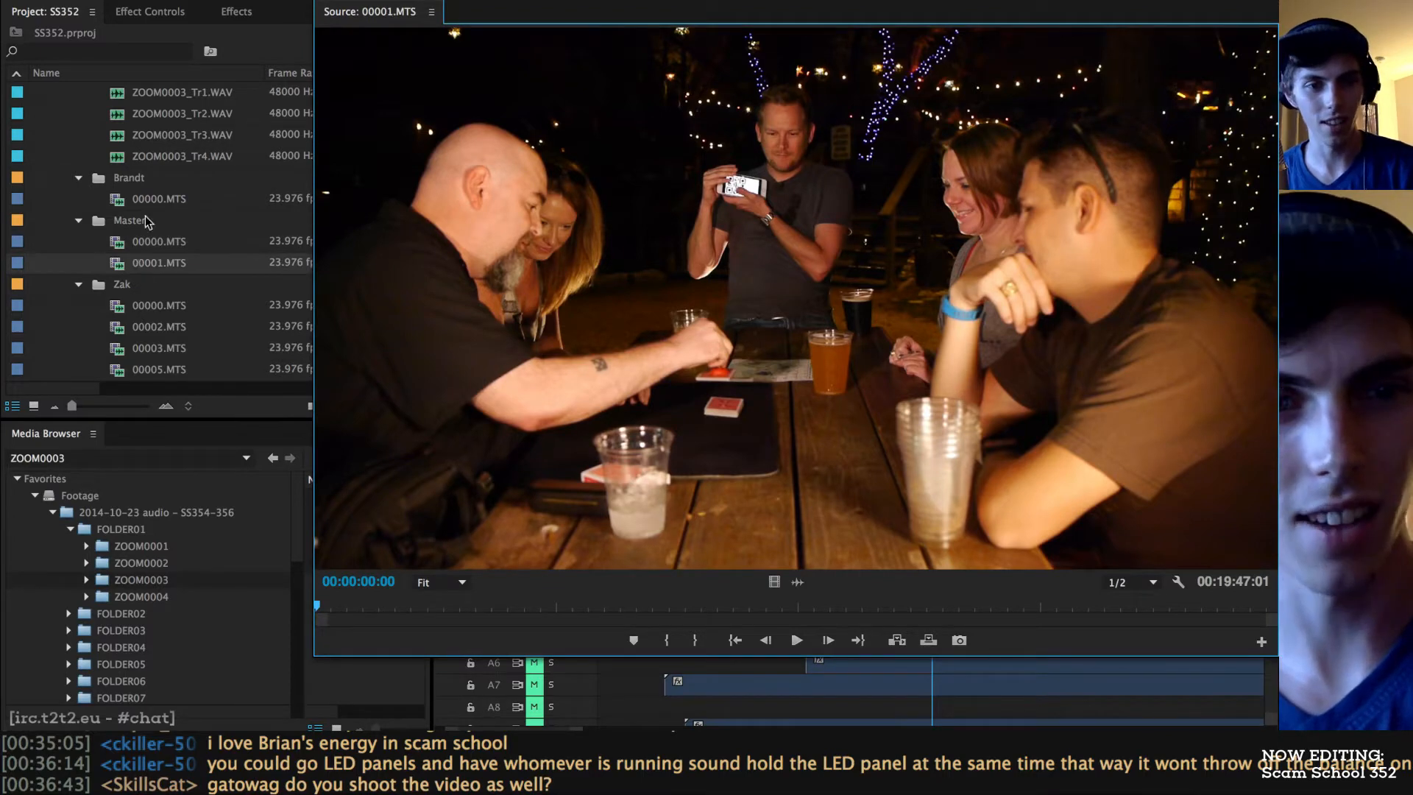
{"action": "key", "text": "grave"}
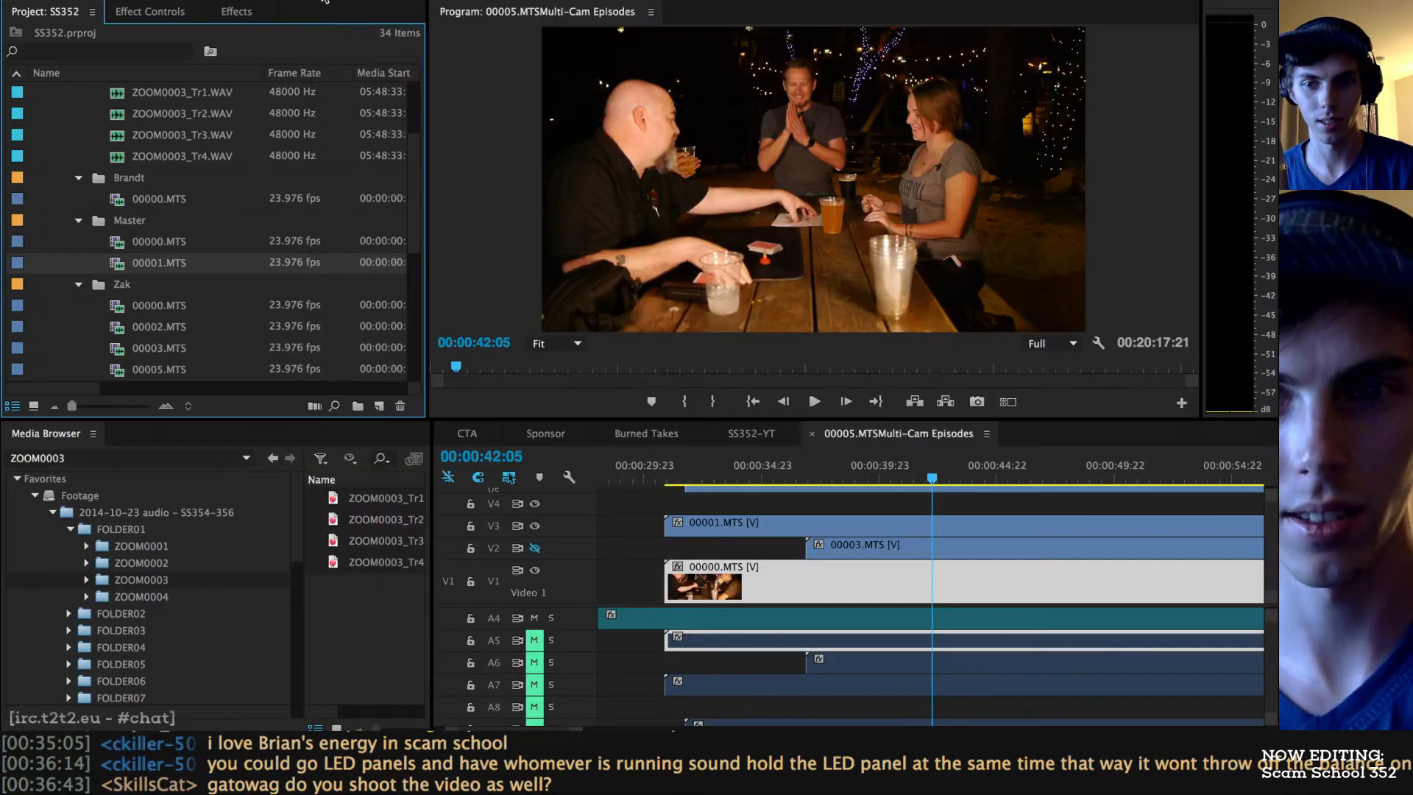
Step: Delete the duplicate 00001.MTS clip on V3 together with its linked audio on A7
{"action": "left_click", "coordinate": [740, 523]}
{"action": "key", "text": "minus"}
{"action": "key", "text": "minus"}
{"action": "key", "text": "minus"}
{"action": "key", "text": "minus"}
{"action": "key", "text": "minus"}
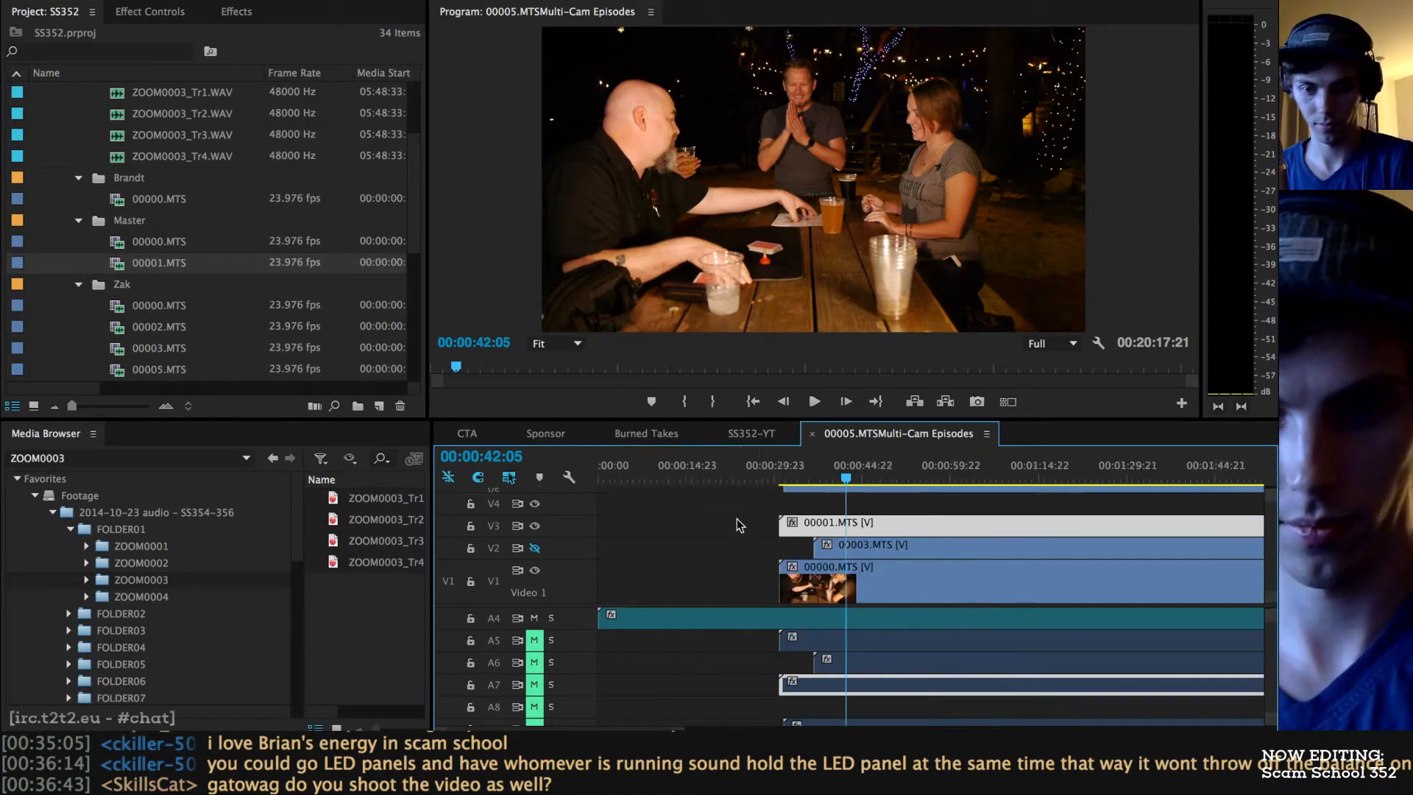
{"action": "key", "text": "minus"}
{"action": "key", "text": "minus"}
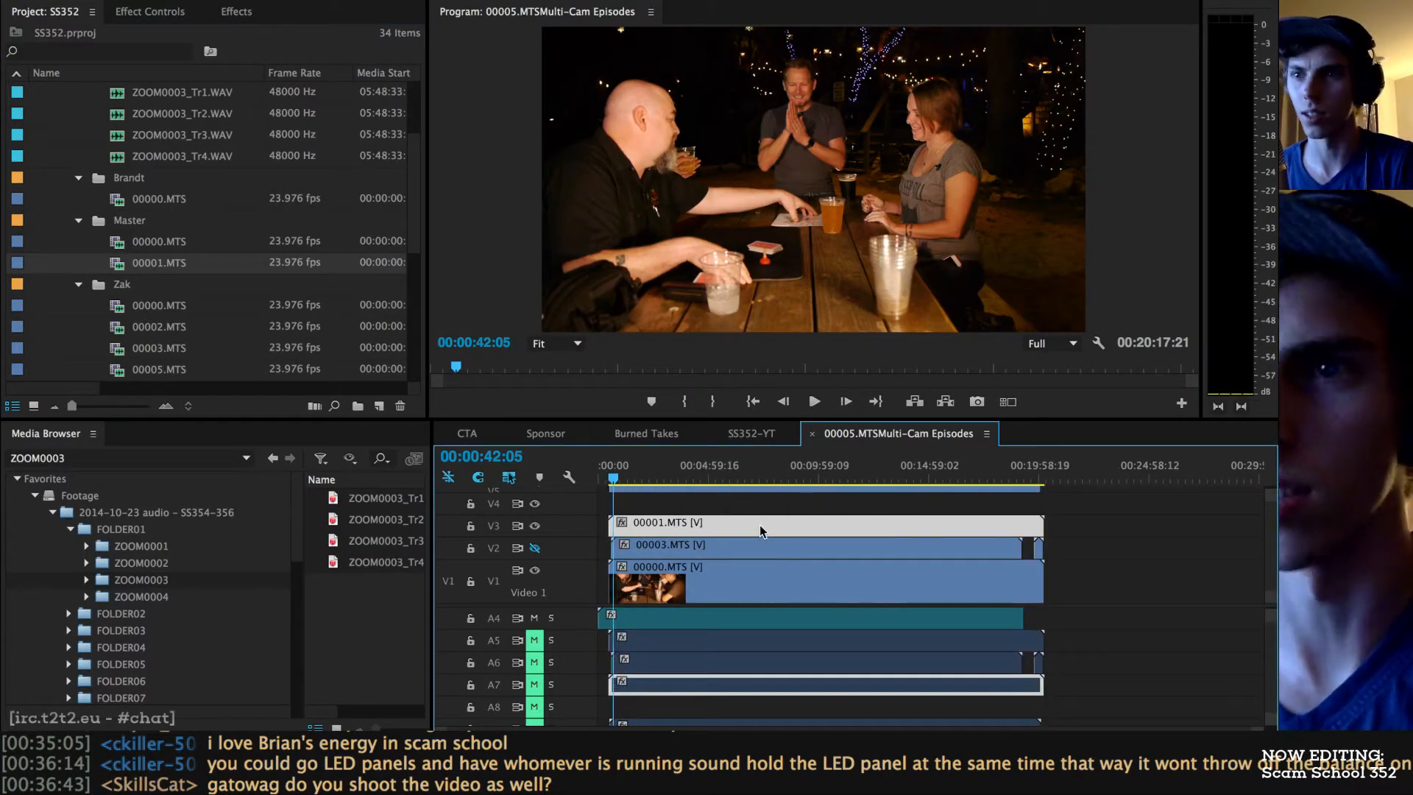
{"action": "key", "text": "Delete"}
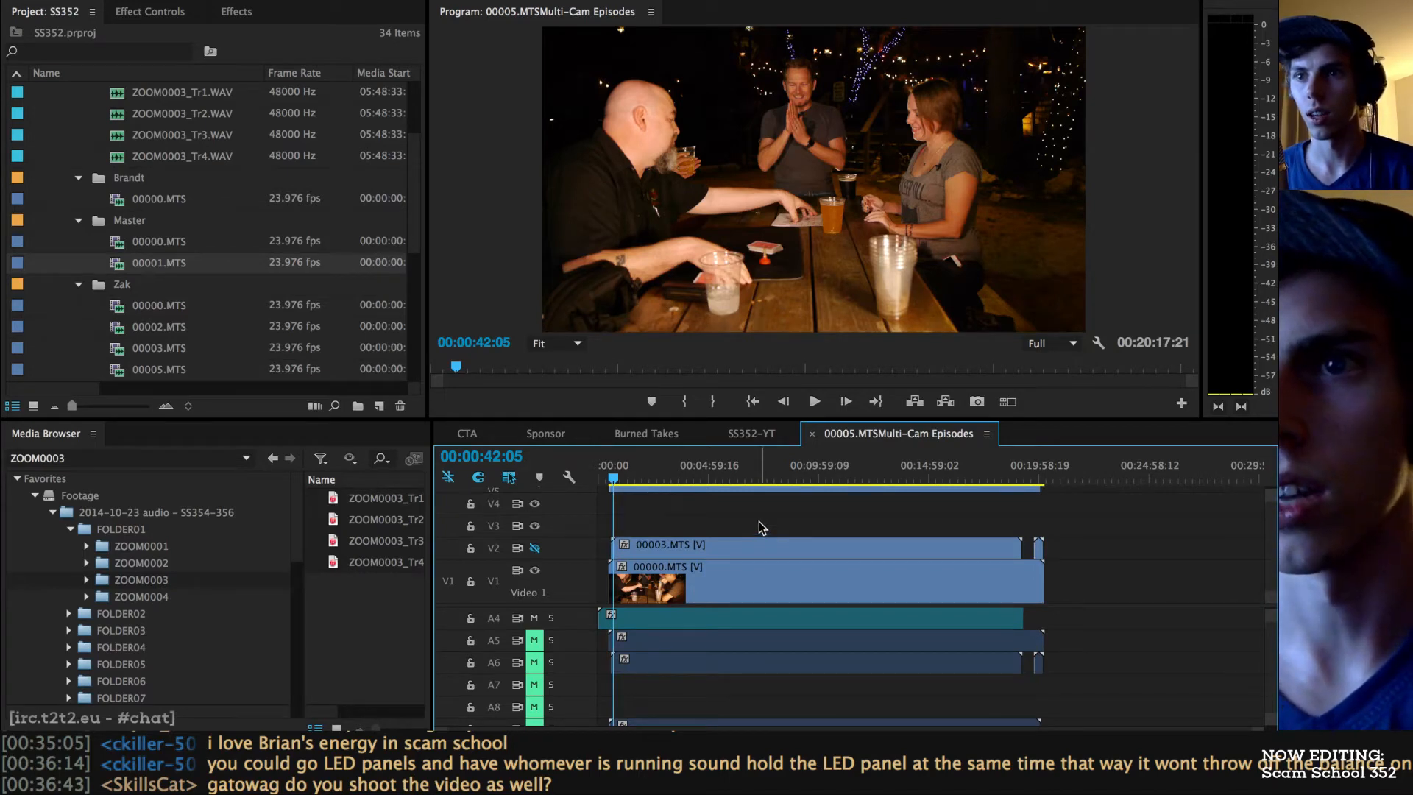
Step: Place the playhead at 00:03:20:14, turn track V2's output back on, and toggle V5's output to compare the camera angles
{"action": "left_click", "coordinate": [672, 468]}
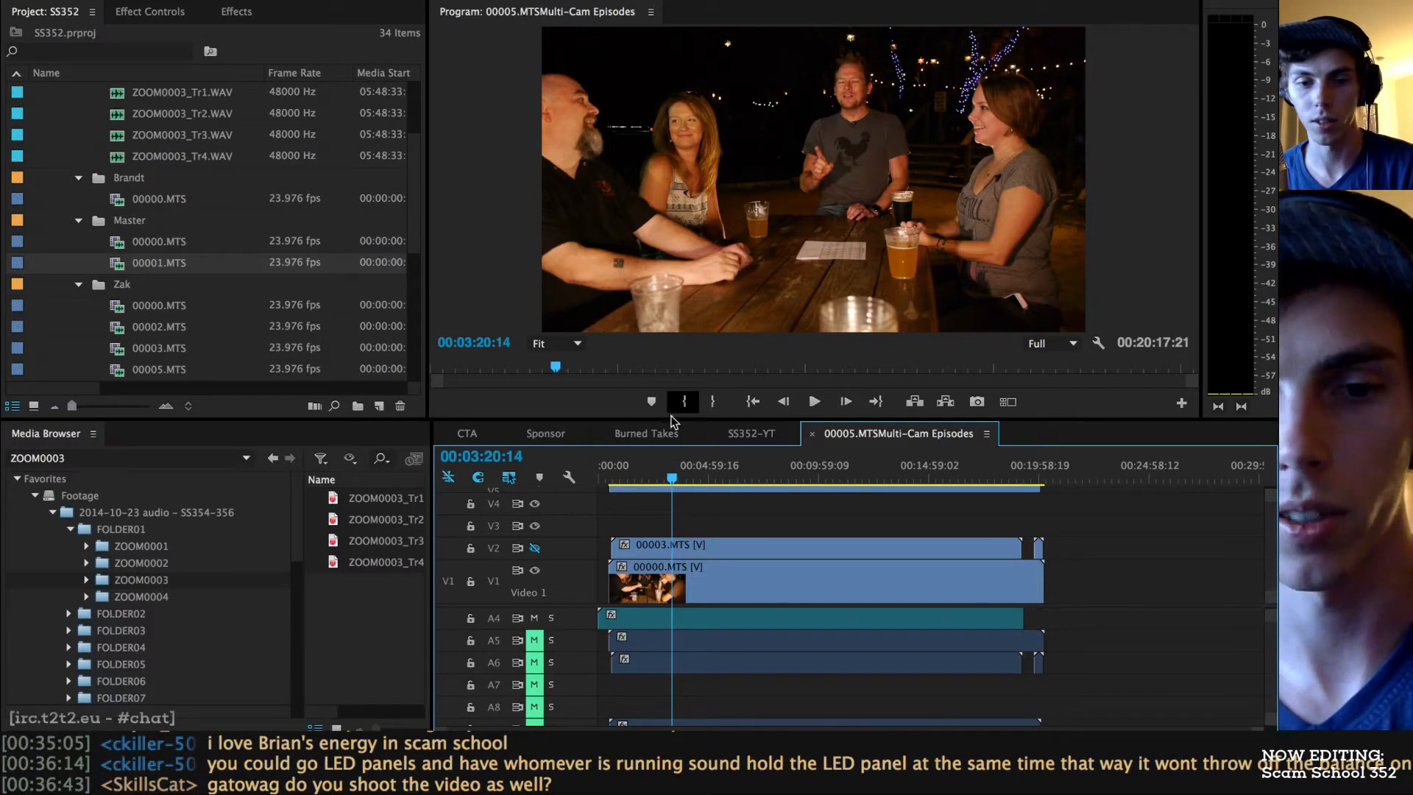
{"action": "key", "text": "="}
{"action": "key", "text": "="}
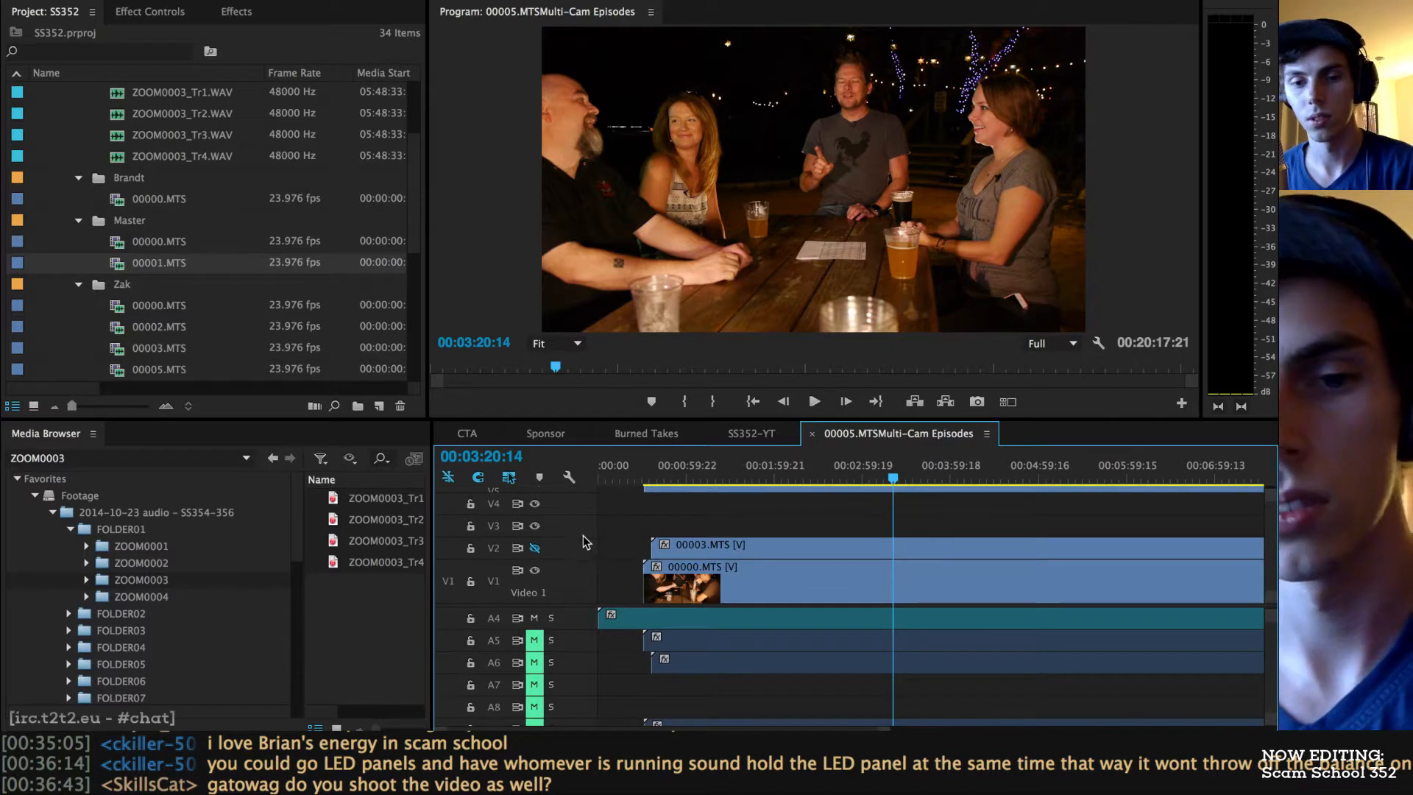
{"action": "left_click", "coordinate": [535, 549]}
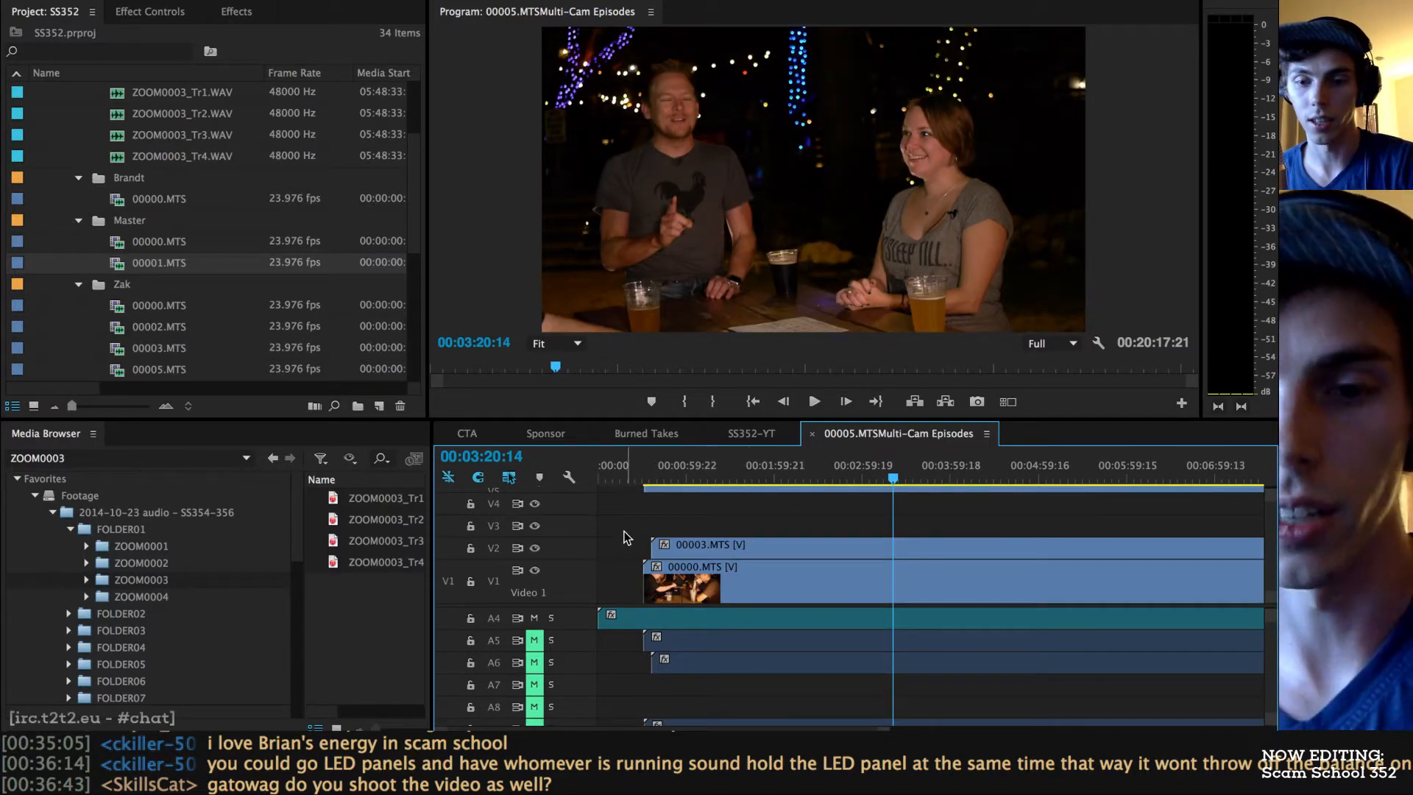
{"action": "scroll", "coordinate": [673, 544], "scroll_direction": "up", "scroll_amount": 2}
{"action": "left_click", "coordinate": [534, 518]}
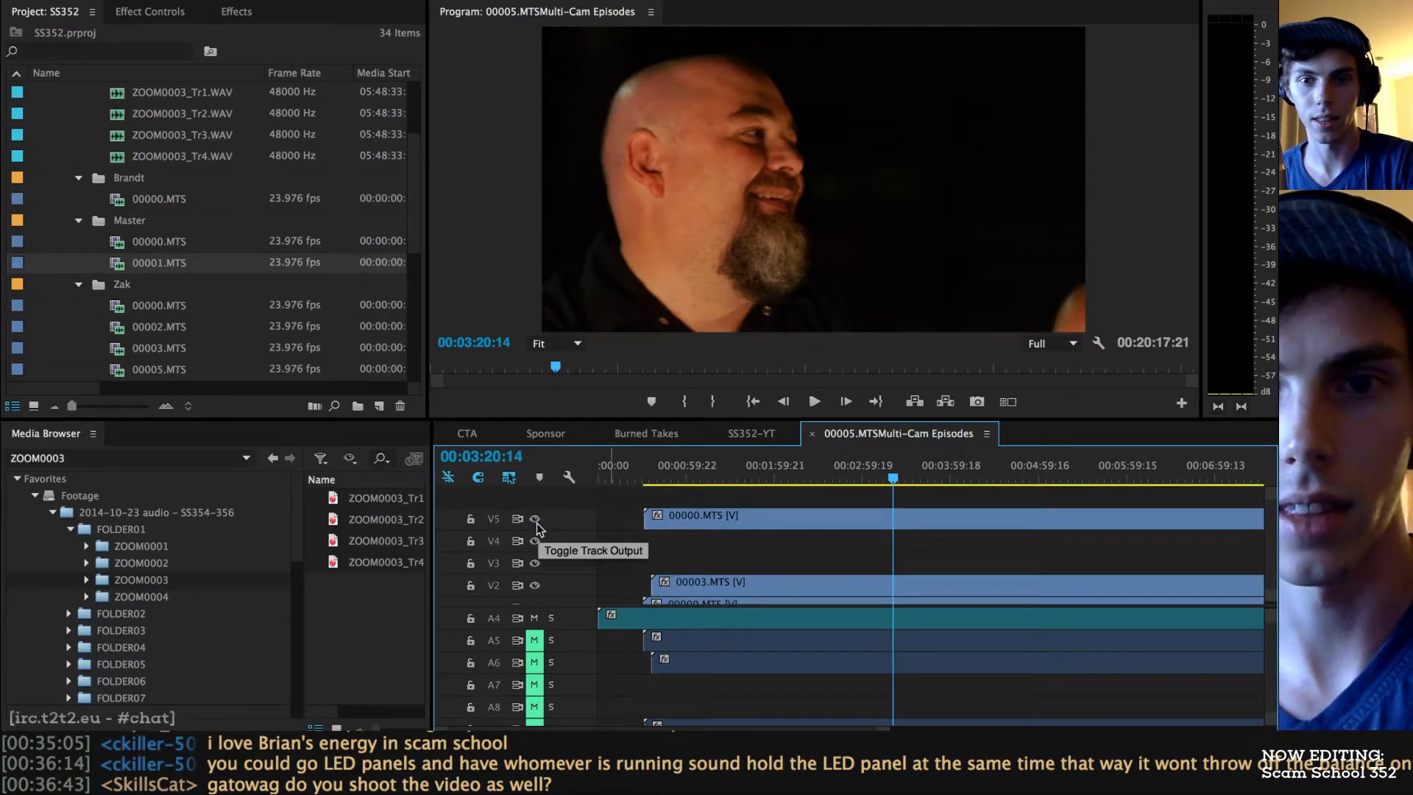
{"action": "left_click", "coordinate": [535, 518]}
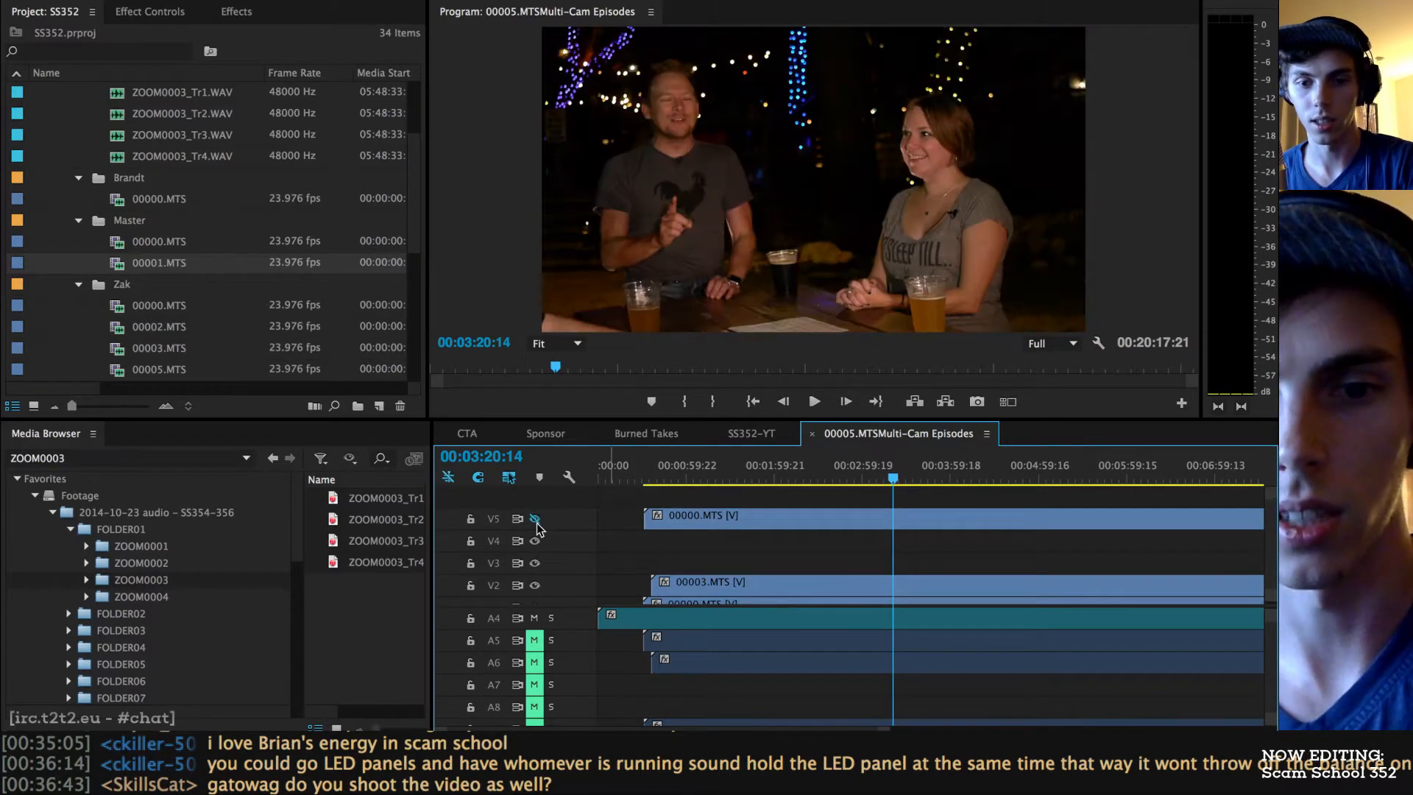
Step: Move the 00000.MTS clip from V5 to V3, with its audio on A7, and collapse track V1 to minimal height
{"action": "key", "text": "minus"}
{"action": "key", "text": "minus"}
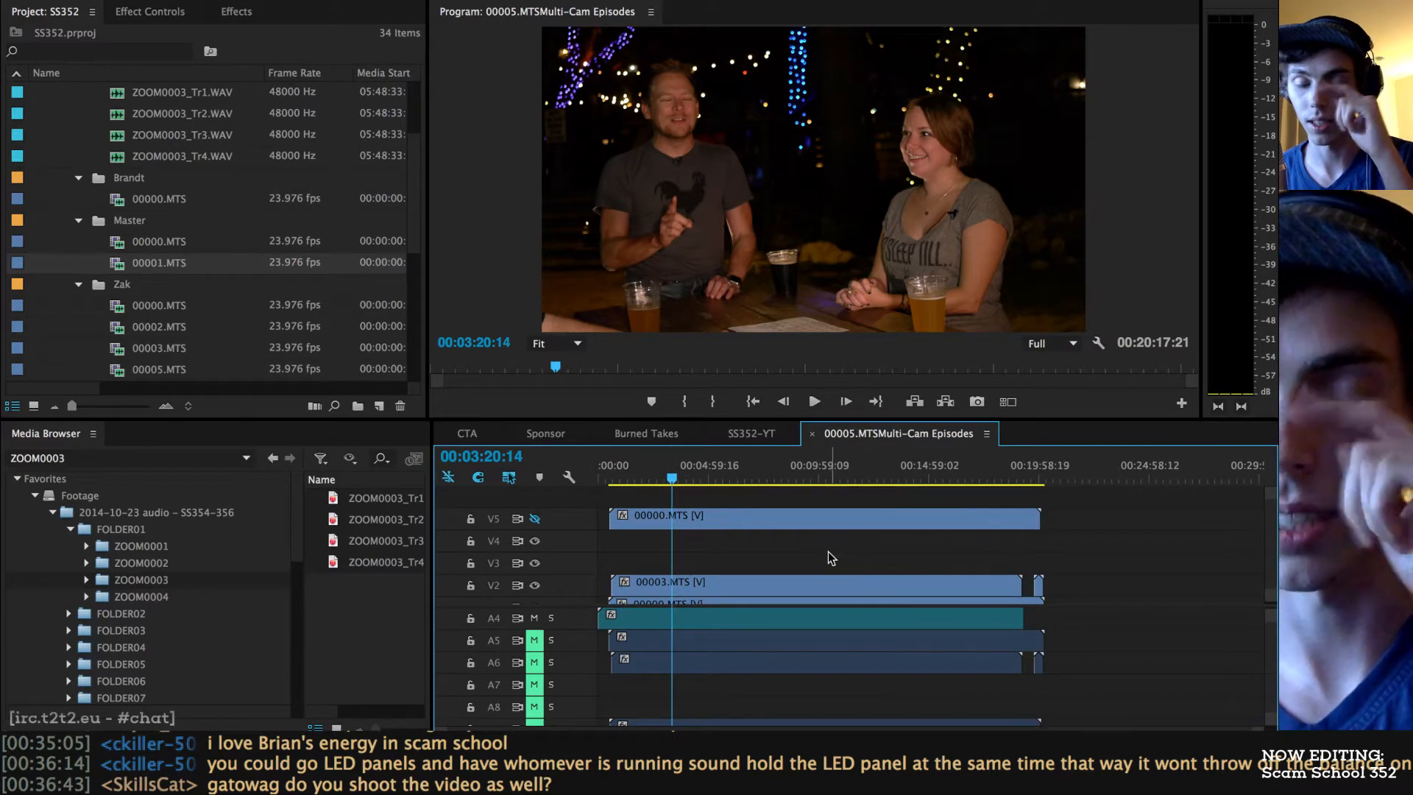
{"action": "left_click", "coordinate": [713, 514]}
{"action": "left_click_drag", "start_coordinate": [713, 514], "coordinate": [717, 693]}
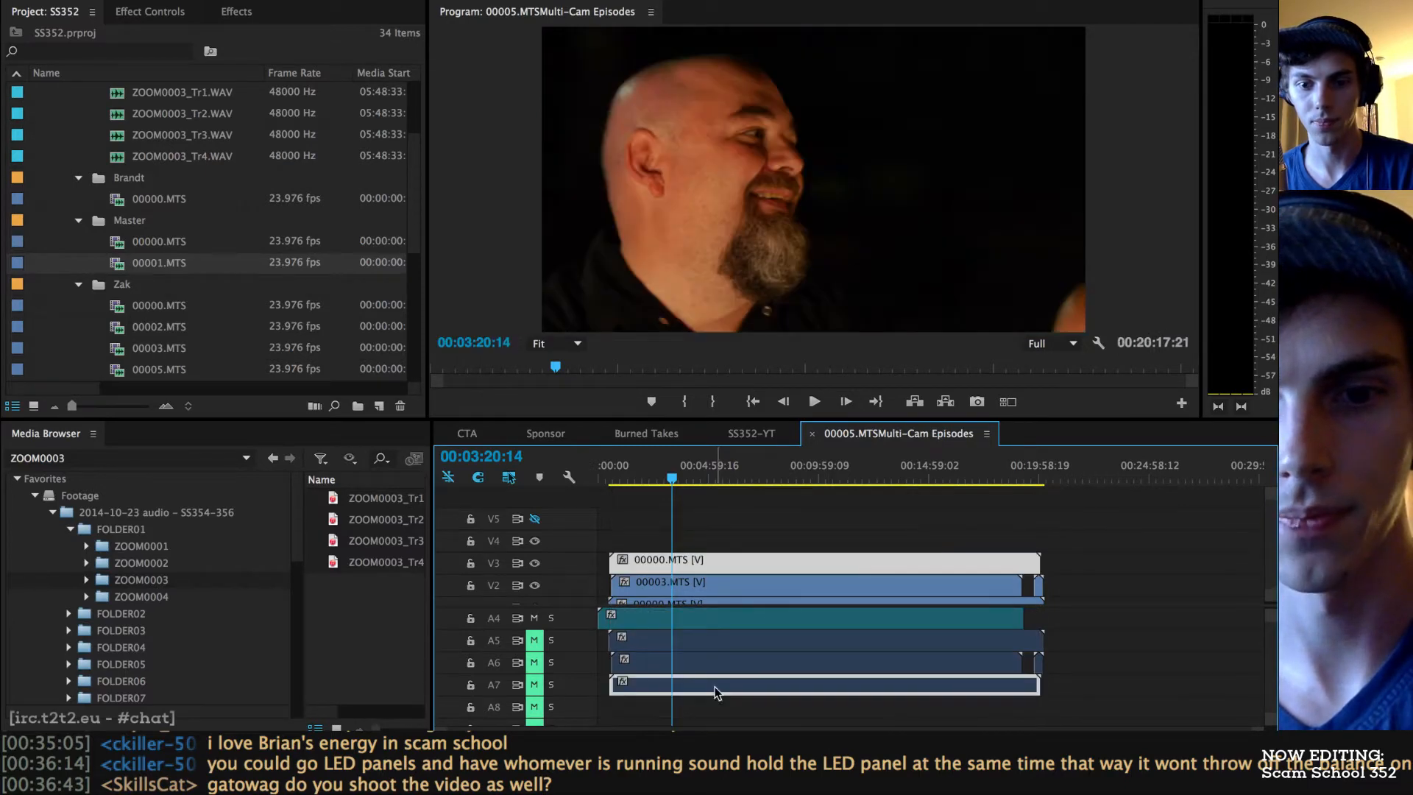
{"action": "left_click", "coordinate": [846, 528]}
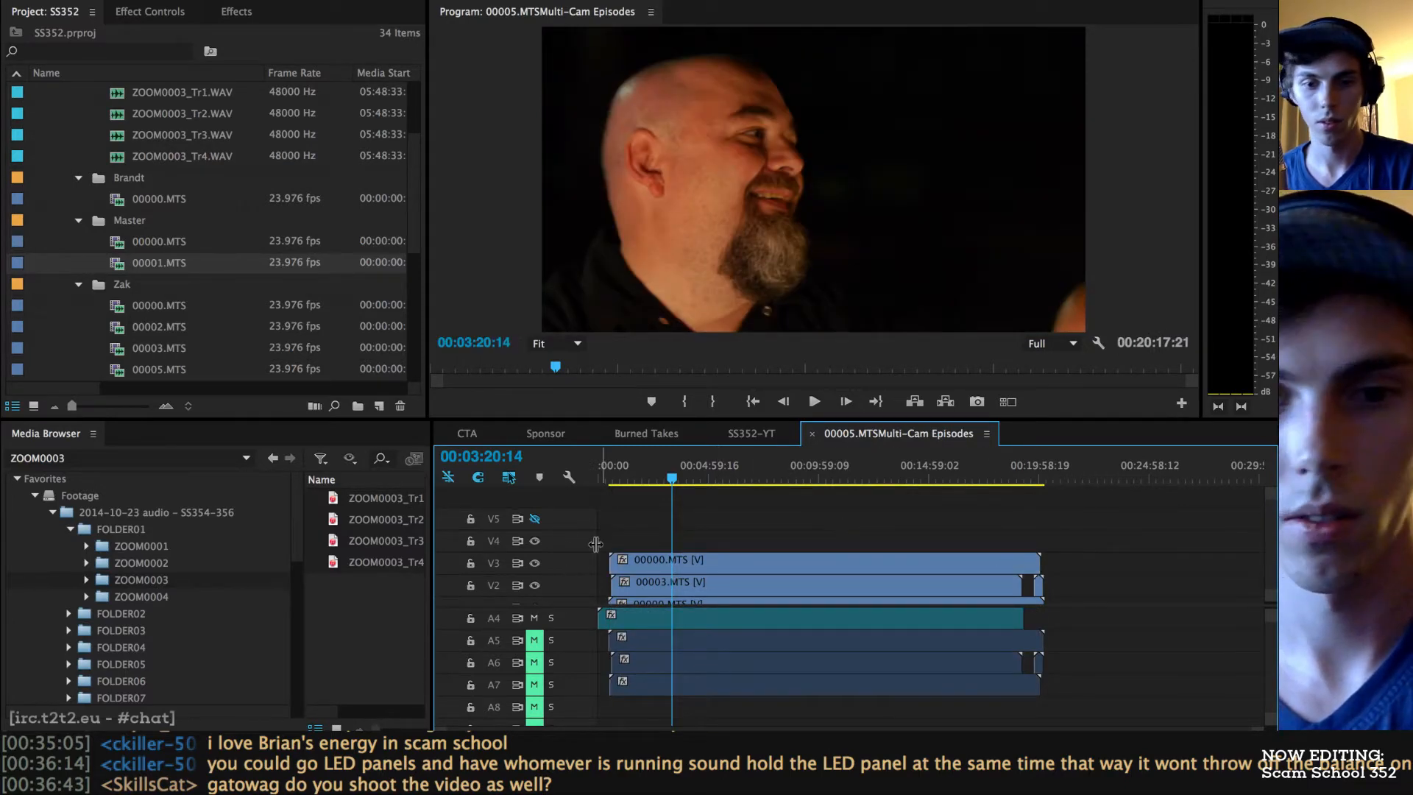
{"action": "scroll", "coordinate": [750, 537], "scroll_direction": "down", "scroll_amount": 1}
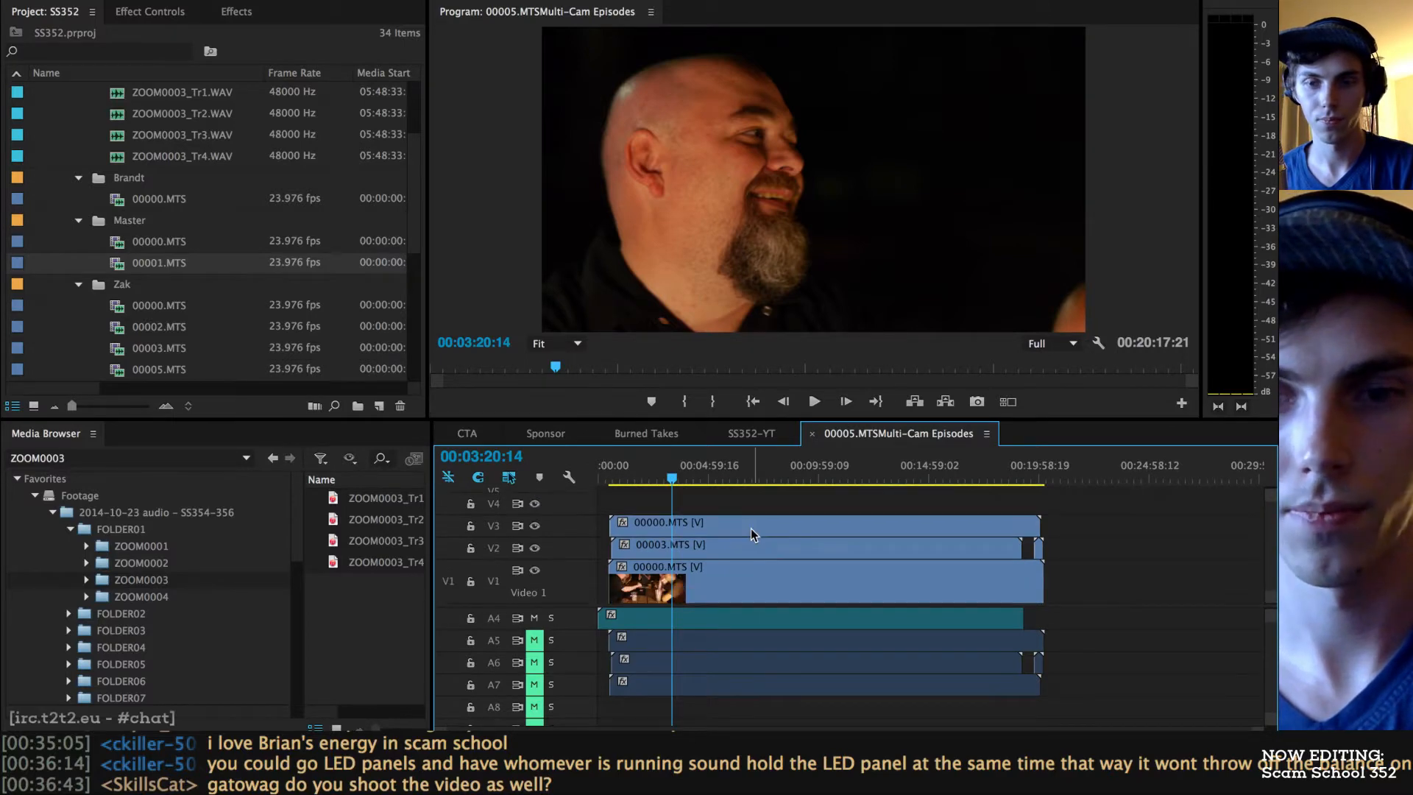
{"action": "double_click", "coordinate": [527, 581]}
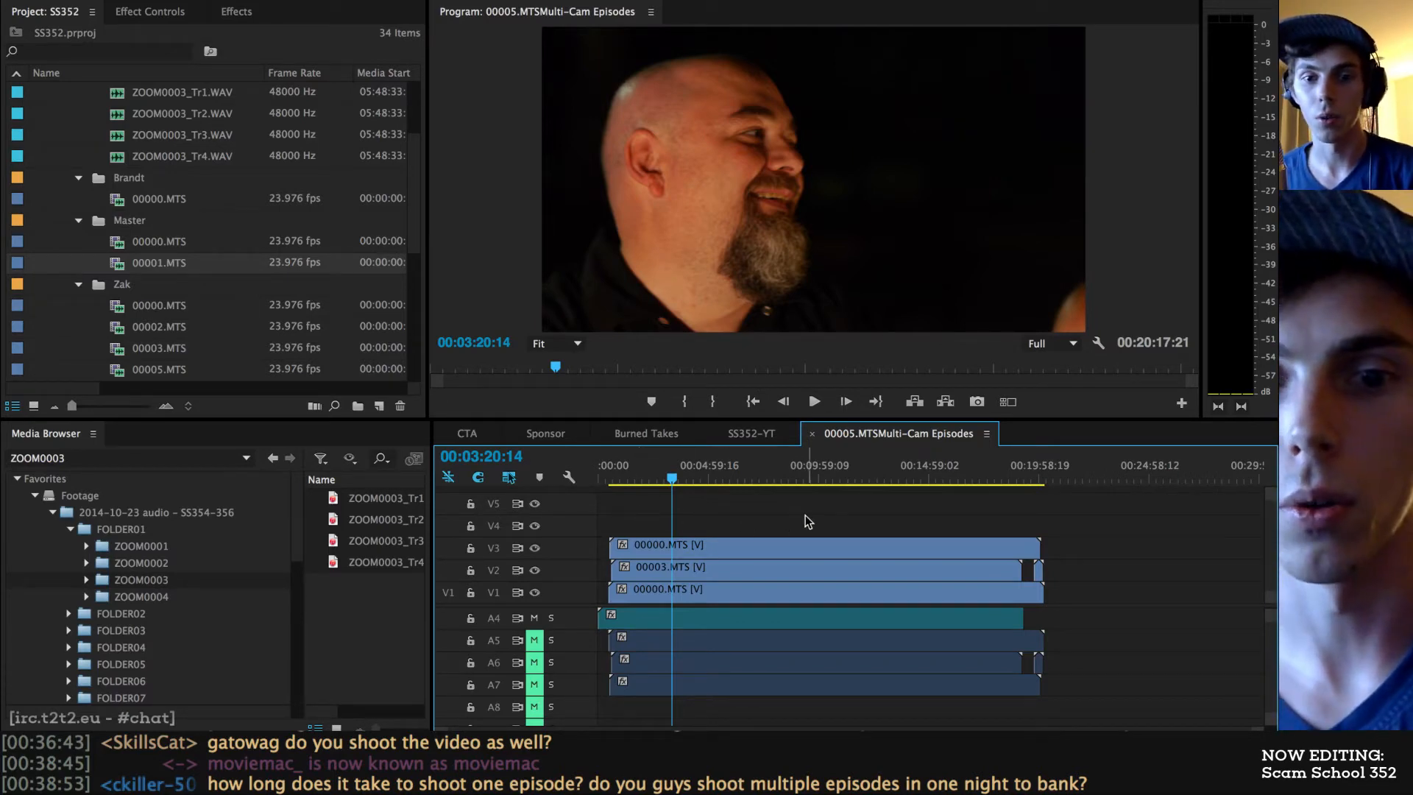
Step: Switch to Firefox, open YouTube in a new tab, and change to the other YouTube account
{"action": "key", "text": "ctrl+Up"}
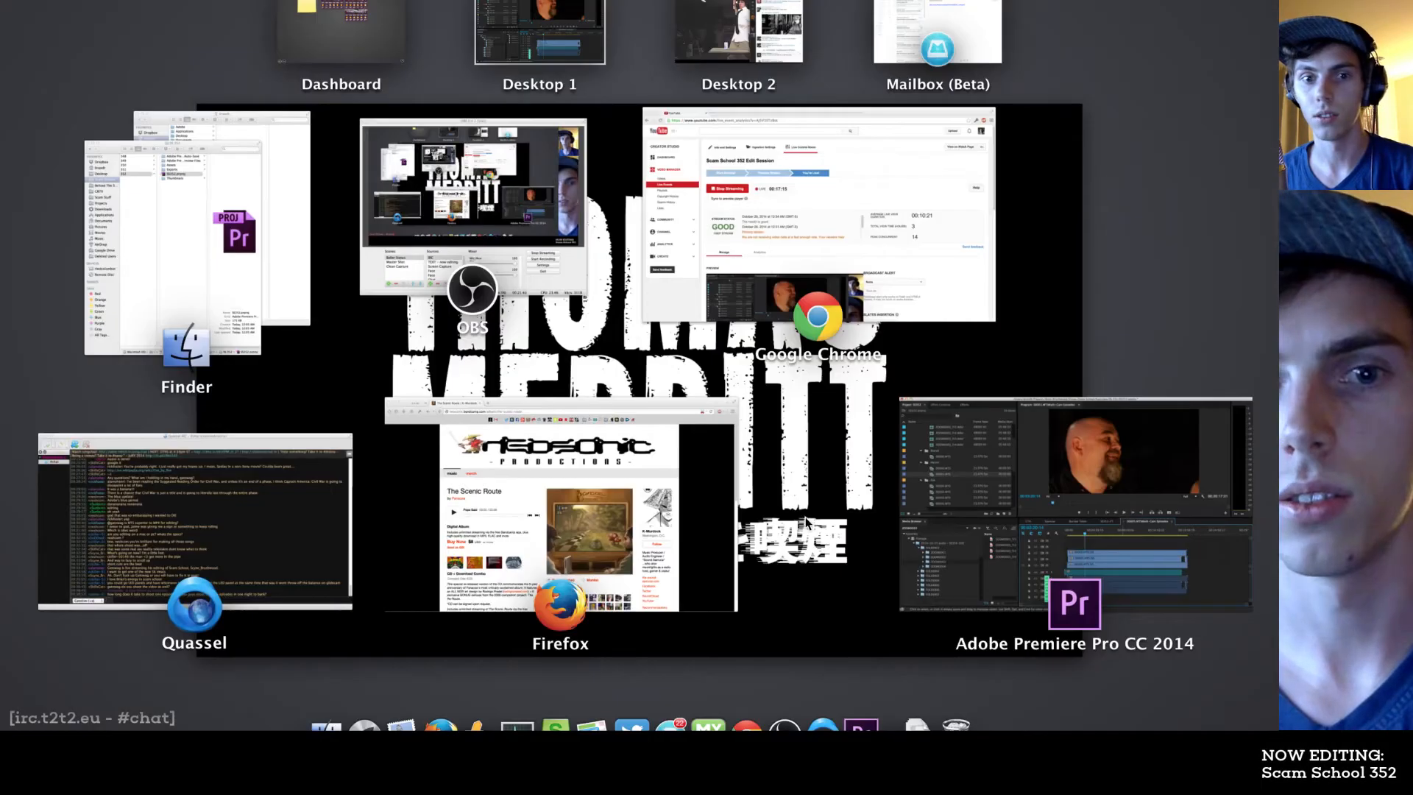
{"action": "left_click", "coordinate": [569, 446]}
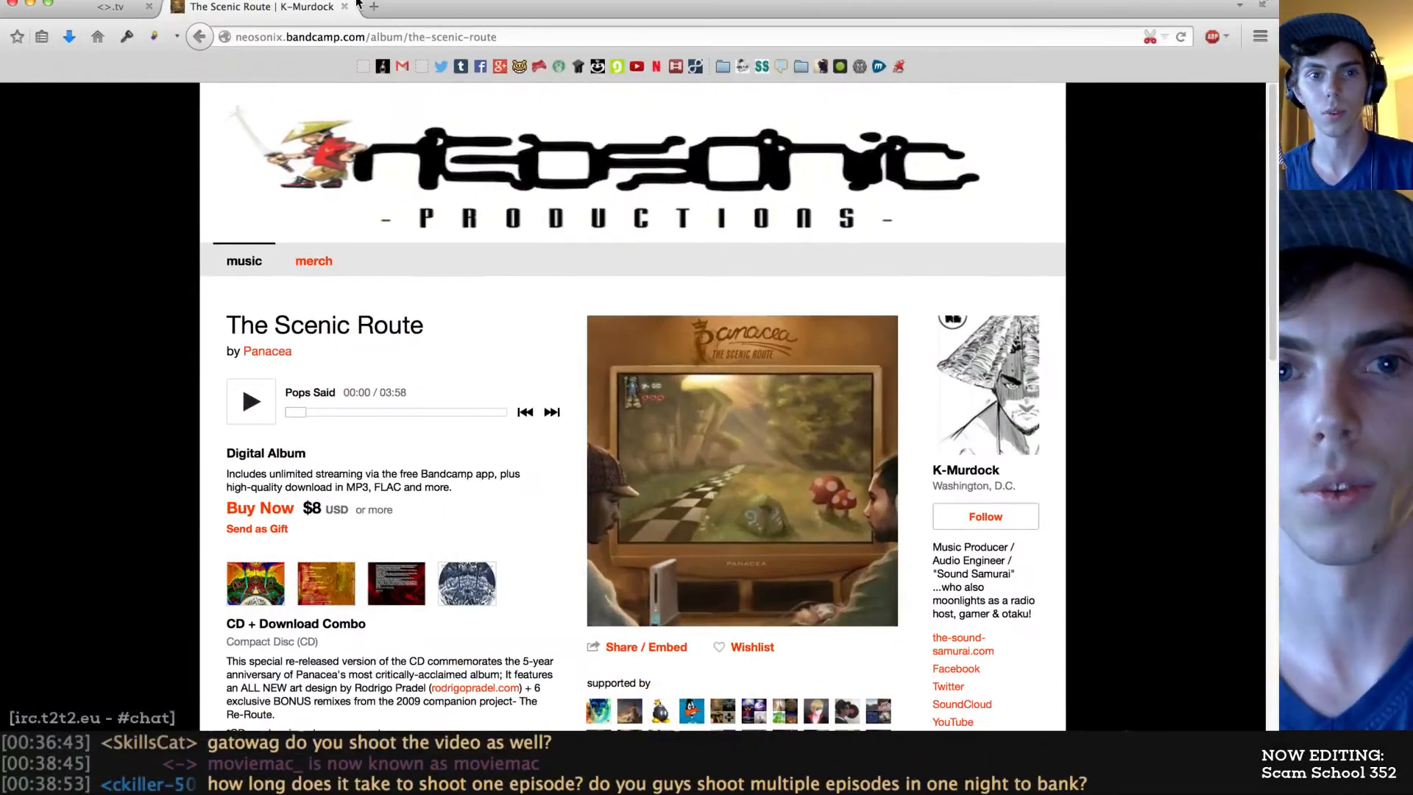
{"action": "key", "text": "super+t"}
{"action": "left_click", "coordinate": [637, 66]}
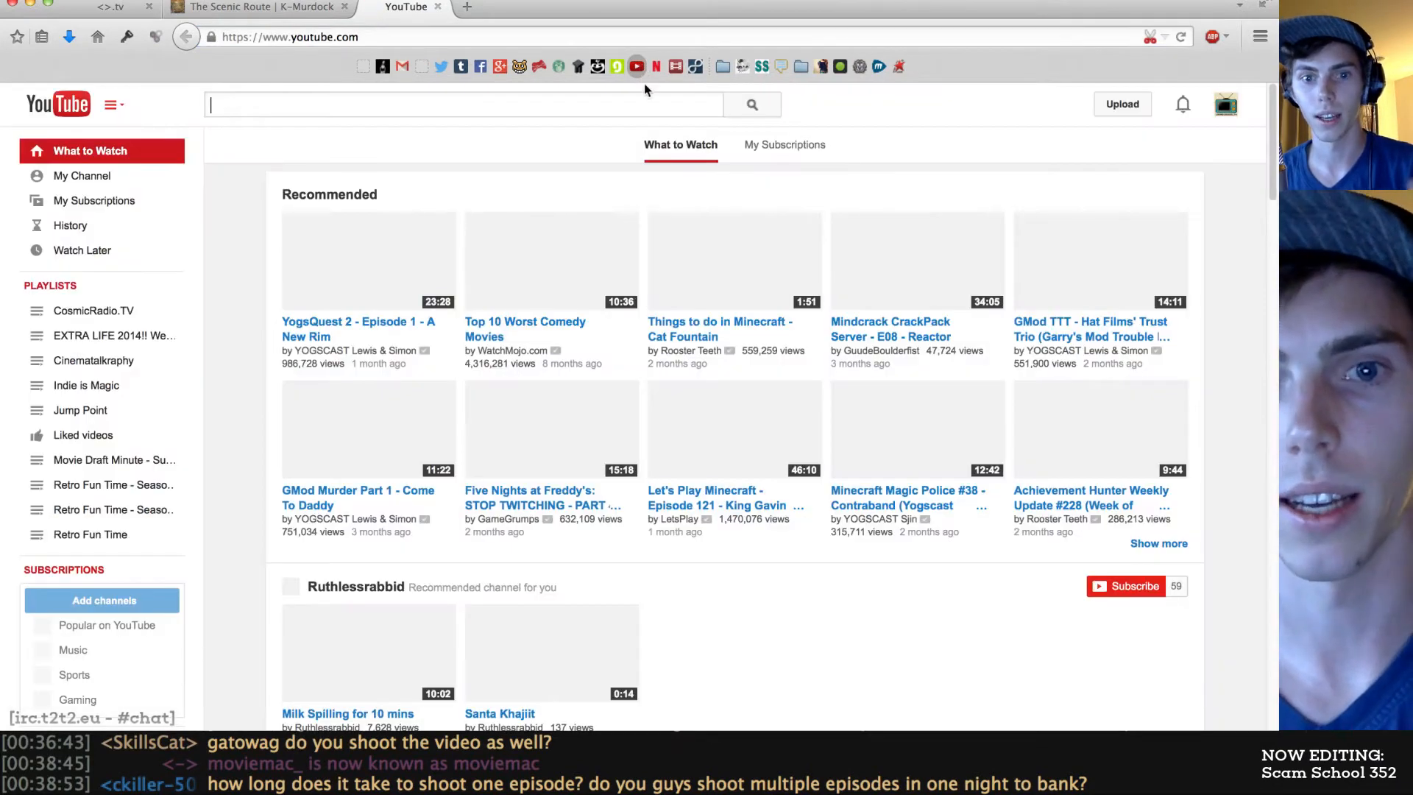
{"action": "left_click", "coordinate": [1225, 106]}
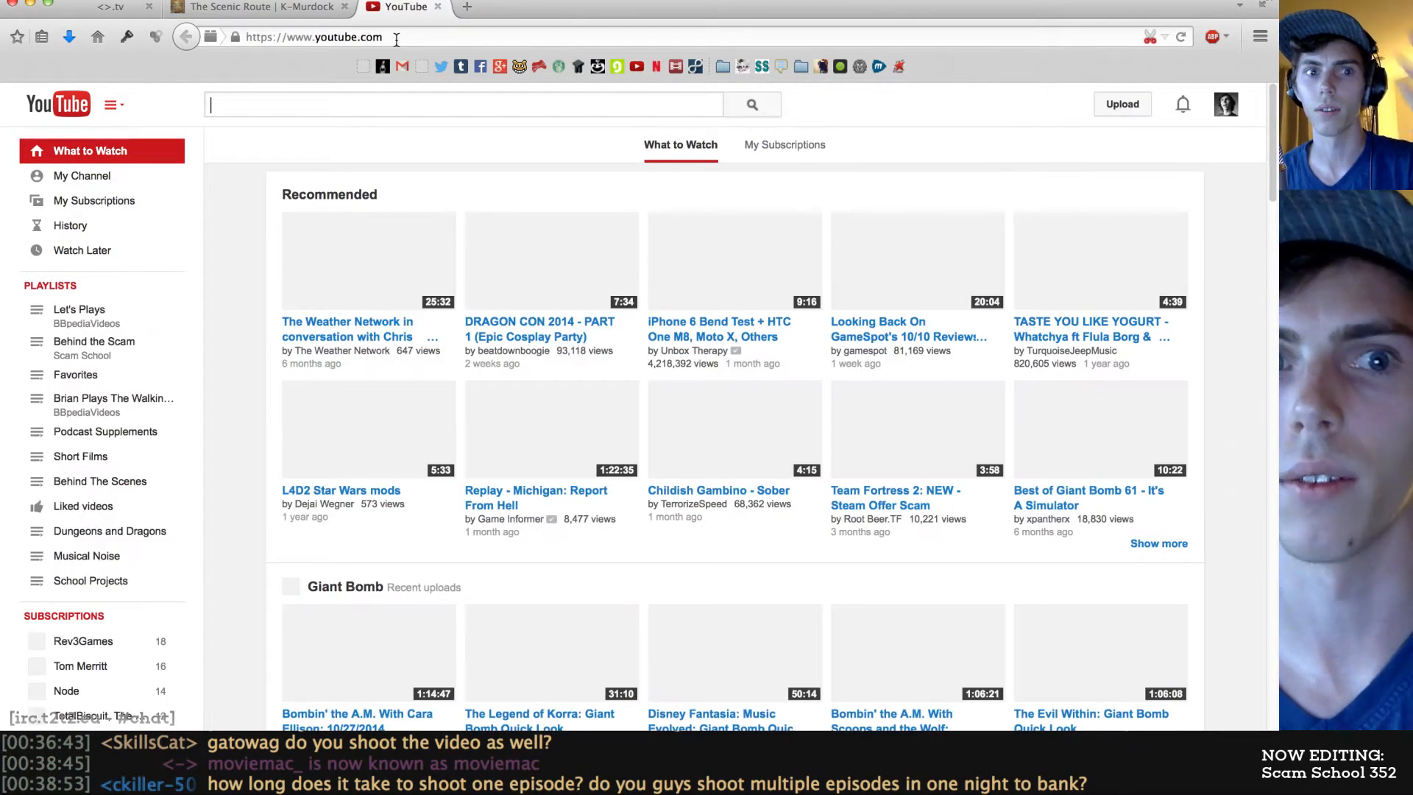
Step: Go to the Scam School channel at youtube.com/scamschool and play the upload "Build The TALLEST Key Tower EVER!!"
{"action": "left_click", "coordinate": [396, 36]}
{"action": "left_click", "coordinate": [396, 40]}
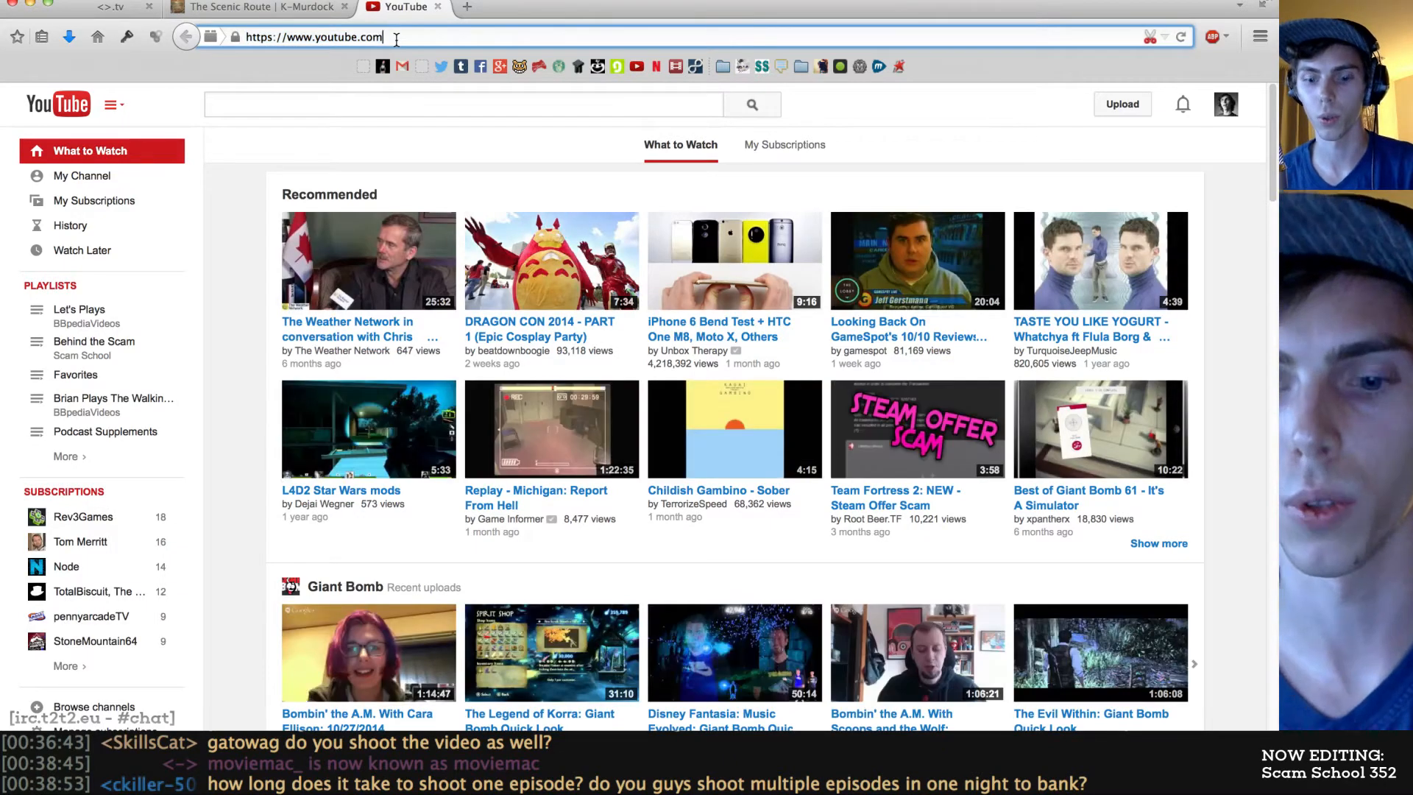
{"action": "type", "text": "/scamschool"}
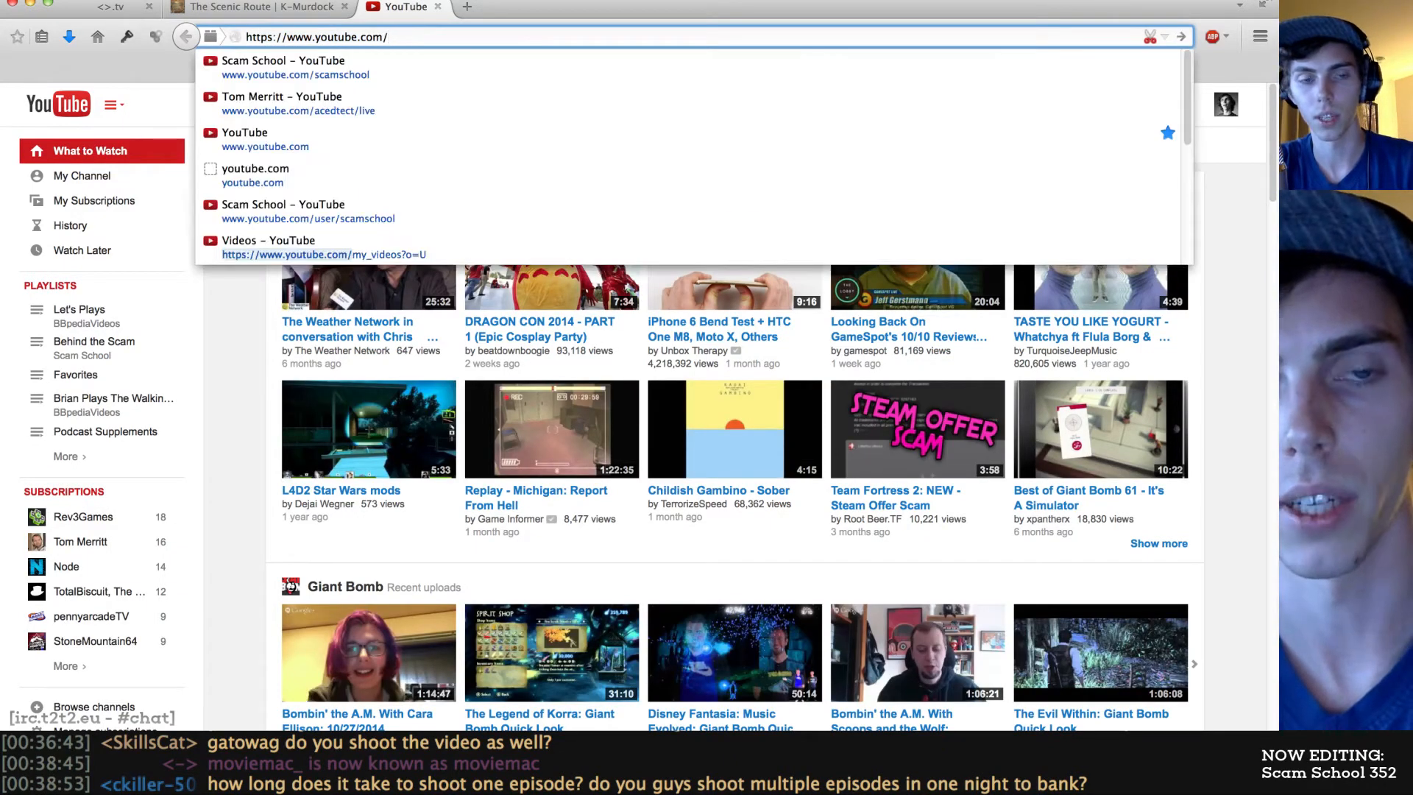
{"action": "key", "text": "Return"}
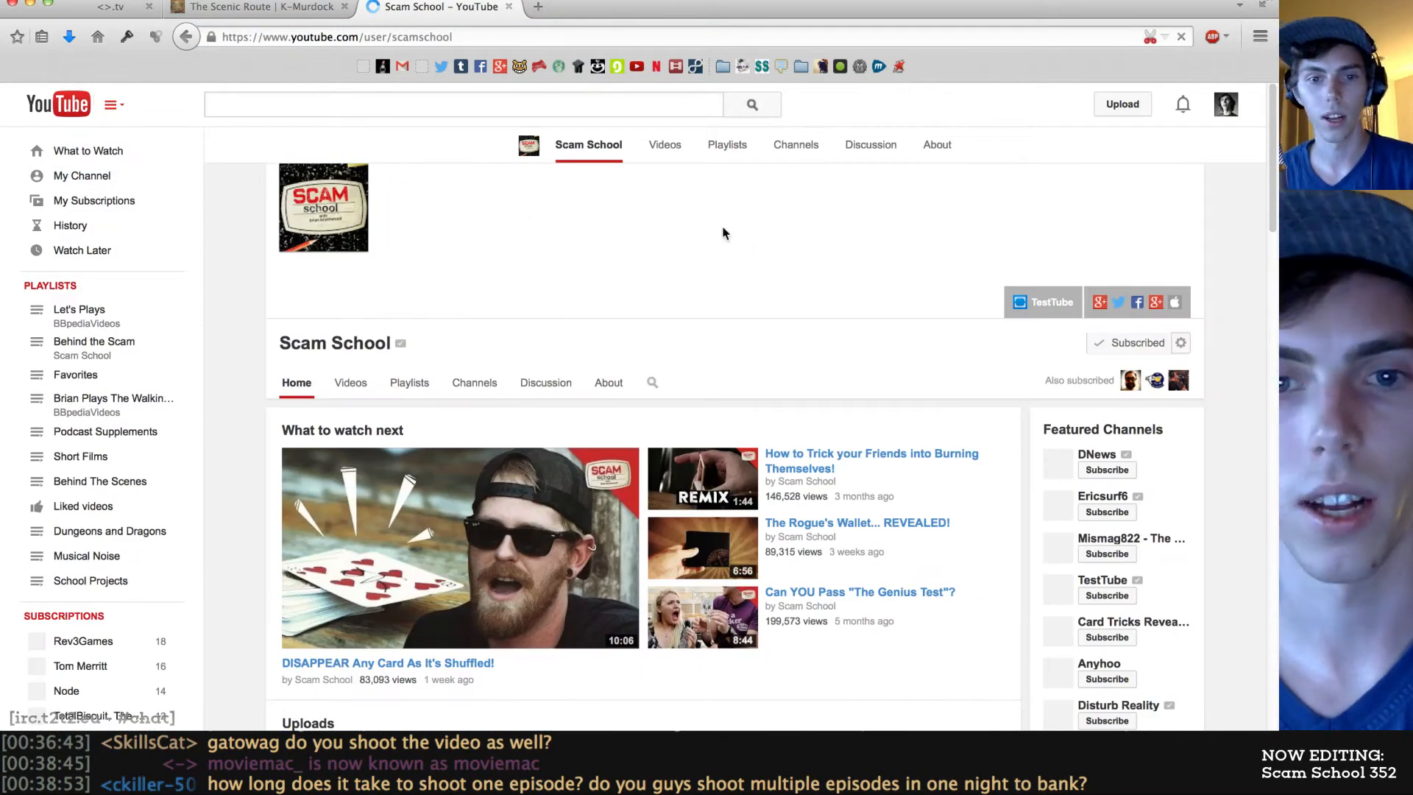
{"action": "scroll", "coordinate": [638, 340], "scroll_direction": "down", "scroll_amount": 5}
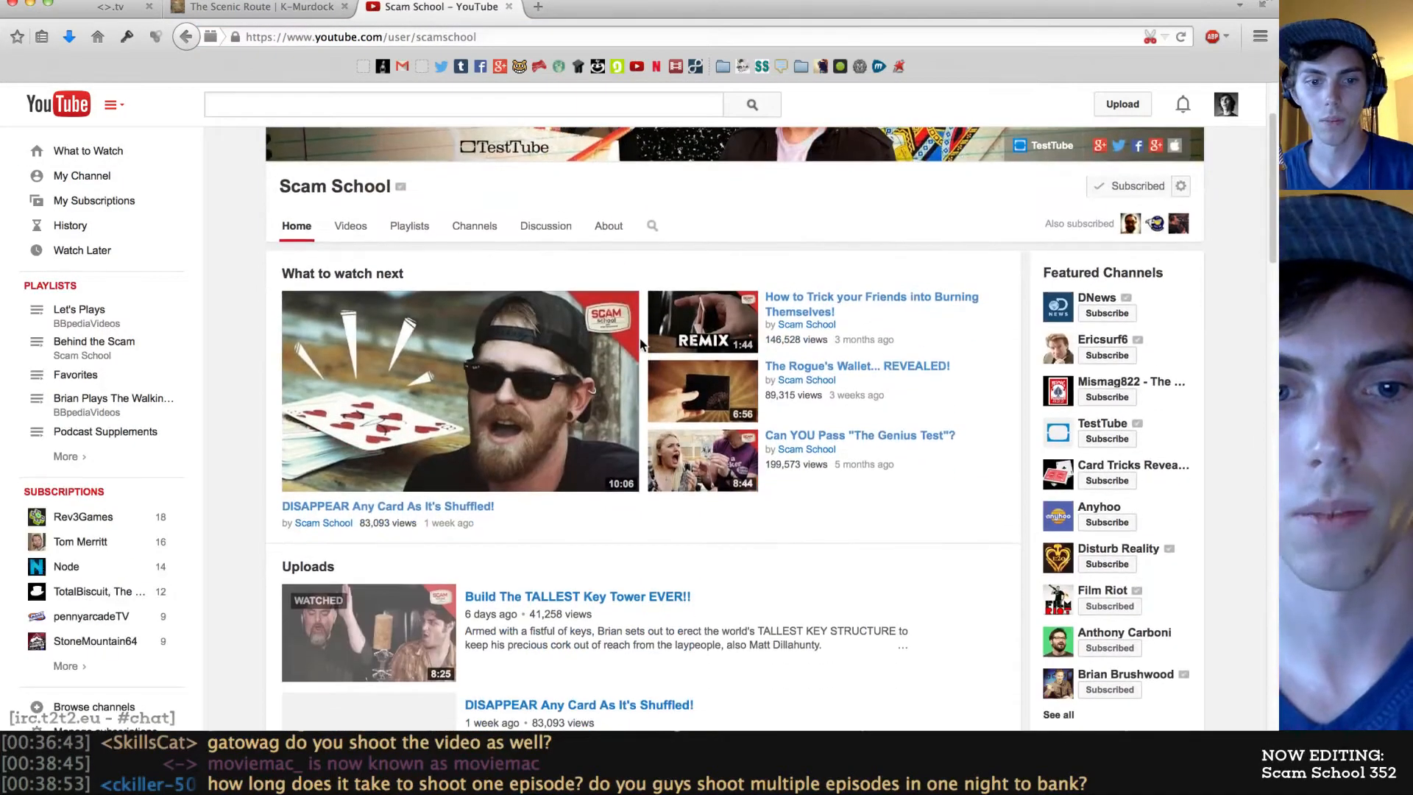
{"action": "left_click", "coordinate": [611, 528]}
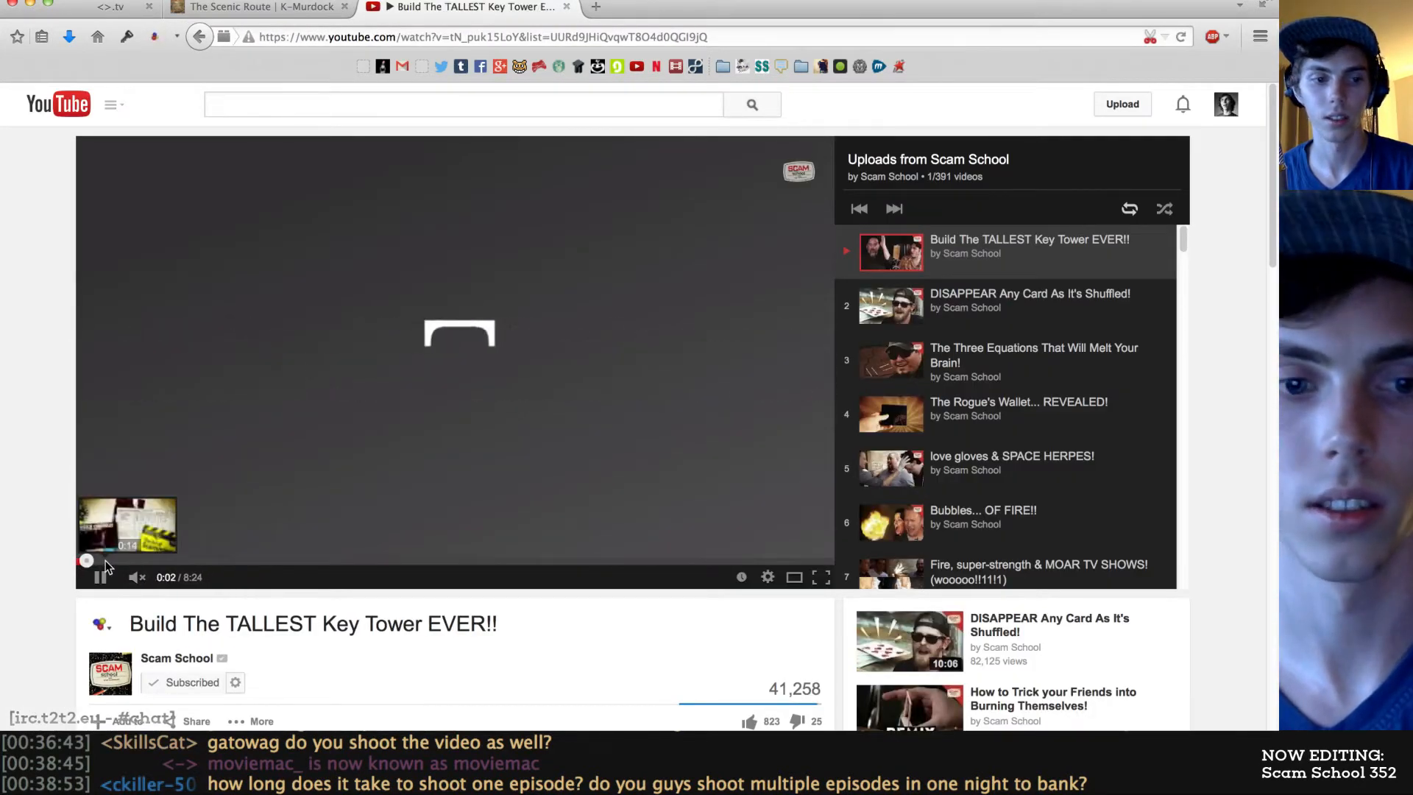
Step: Skip the YouTube episode ahead to about 0:41, pause it, and switch back to Adobe Premiere Pro
{"action": "left_click", "coordinate": [145, 558]}
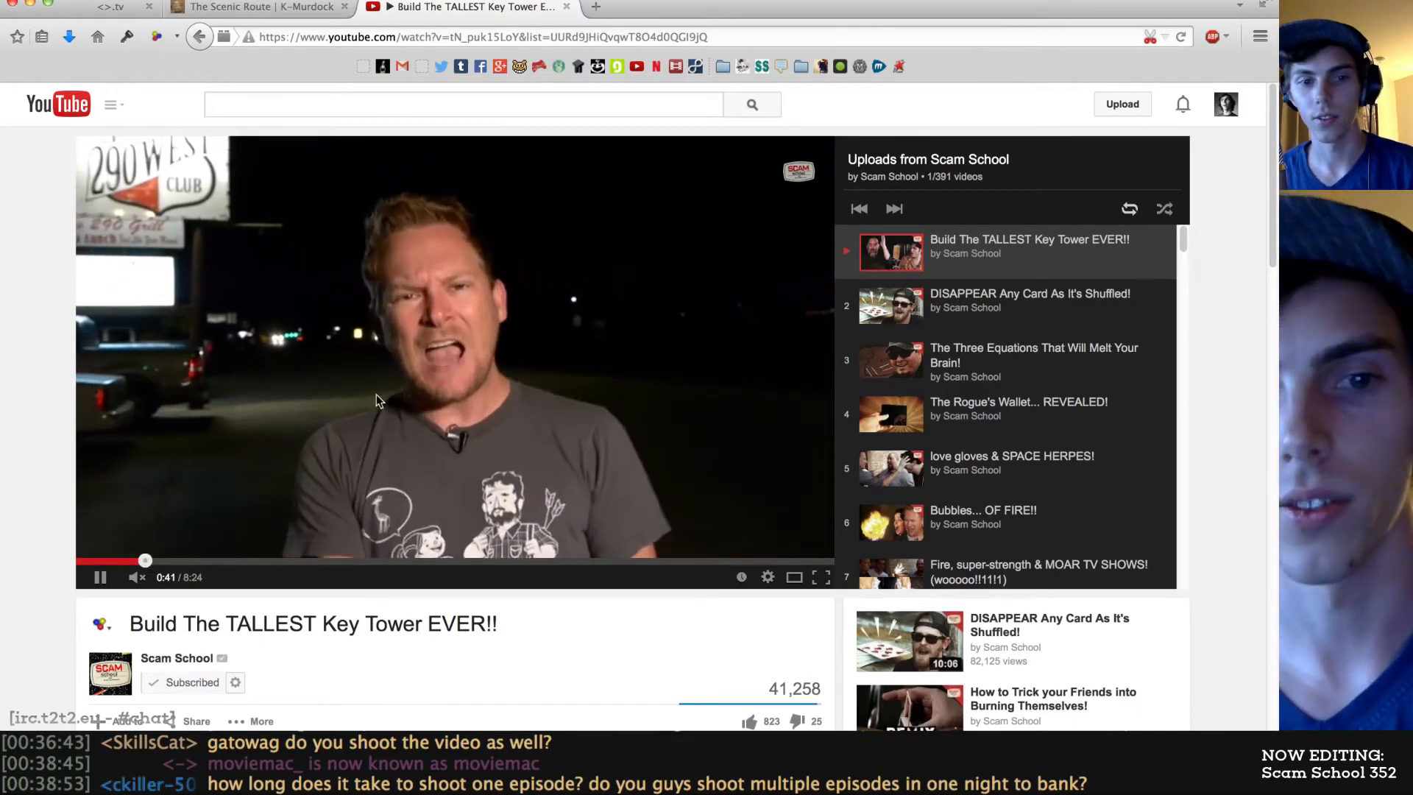
{"action": "left_click", "coordinate": [107, 579]}
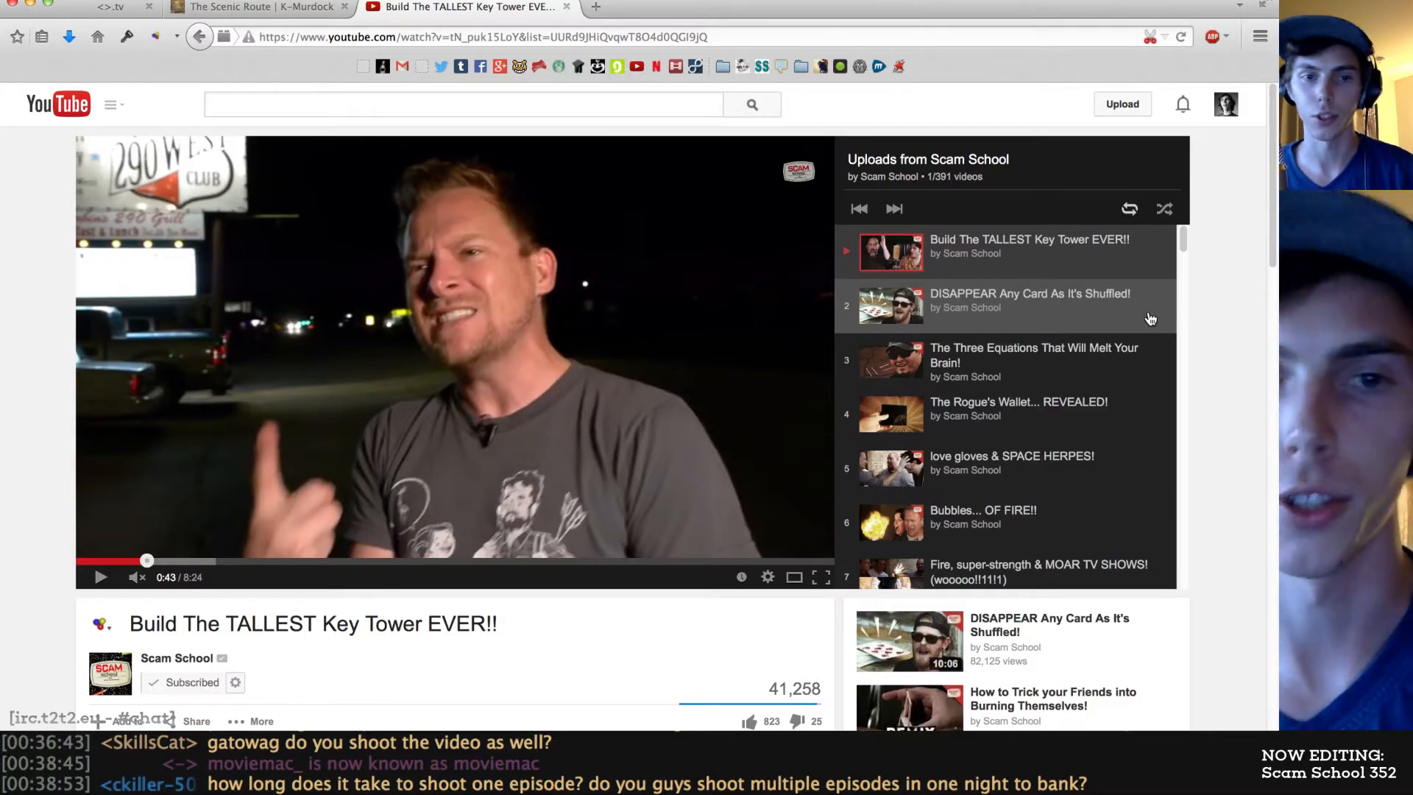
{"action": "key", "text": "ctrl+Up"}
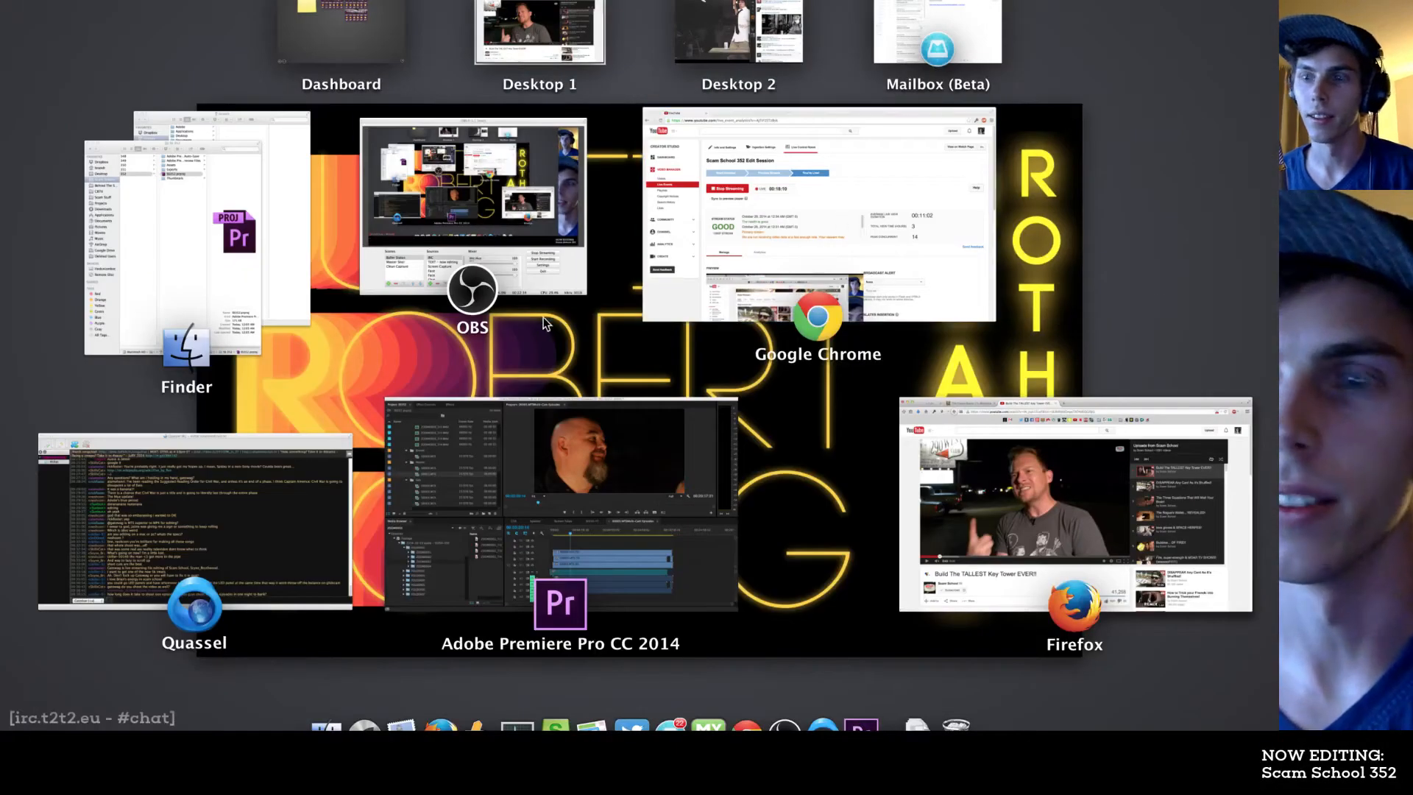
{"action": "left_click", "coordinate": [545, 470]}
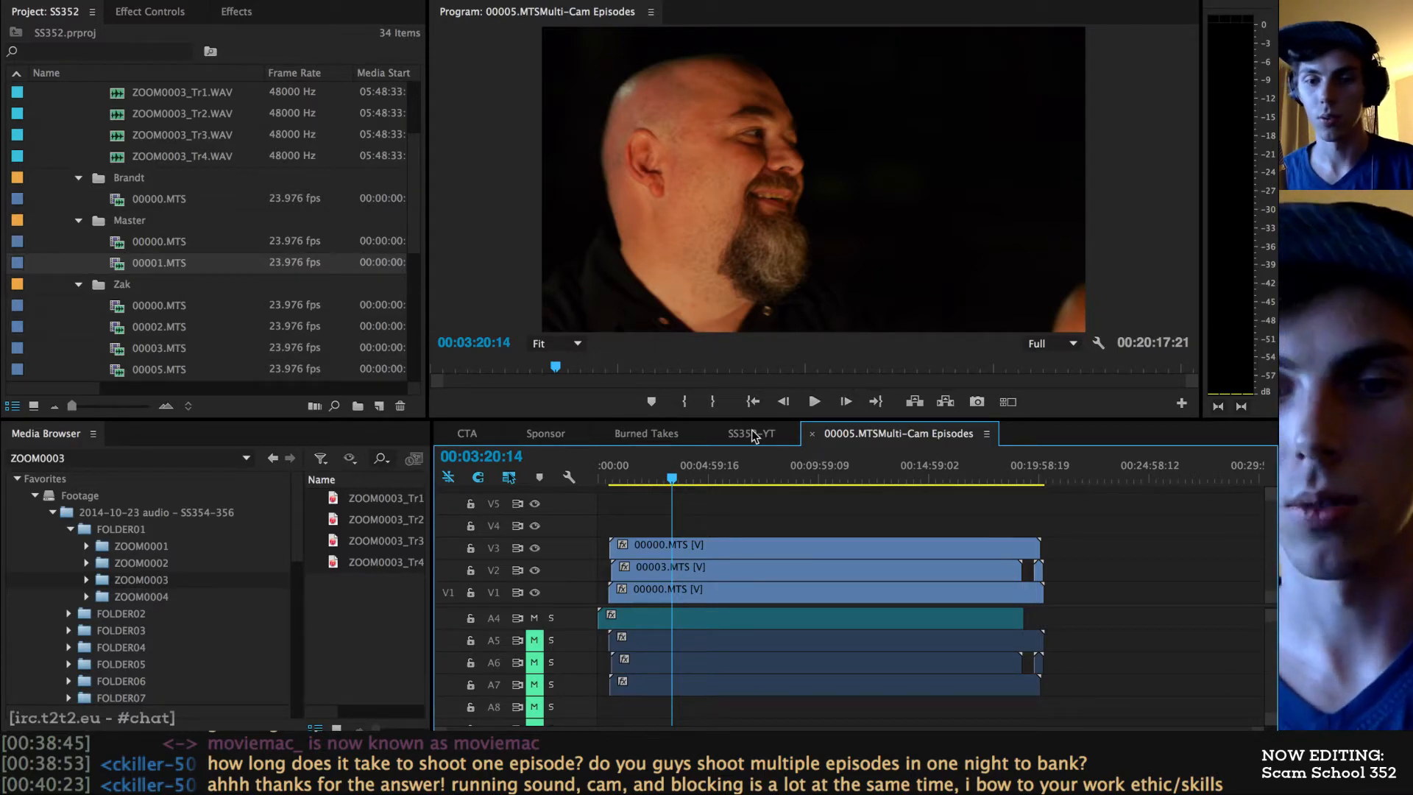
Step: Select the camera clips on V1 to V3 and move them, with their linked audio, two frames earlier
{"action": "left_click", "coordinate": [713, 477]}
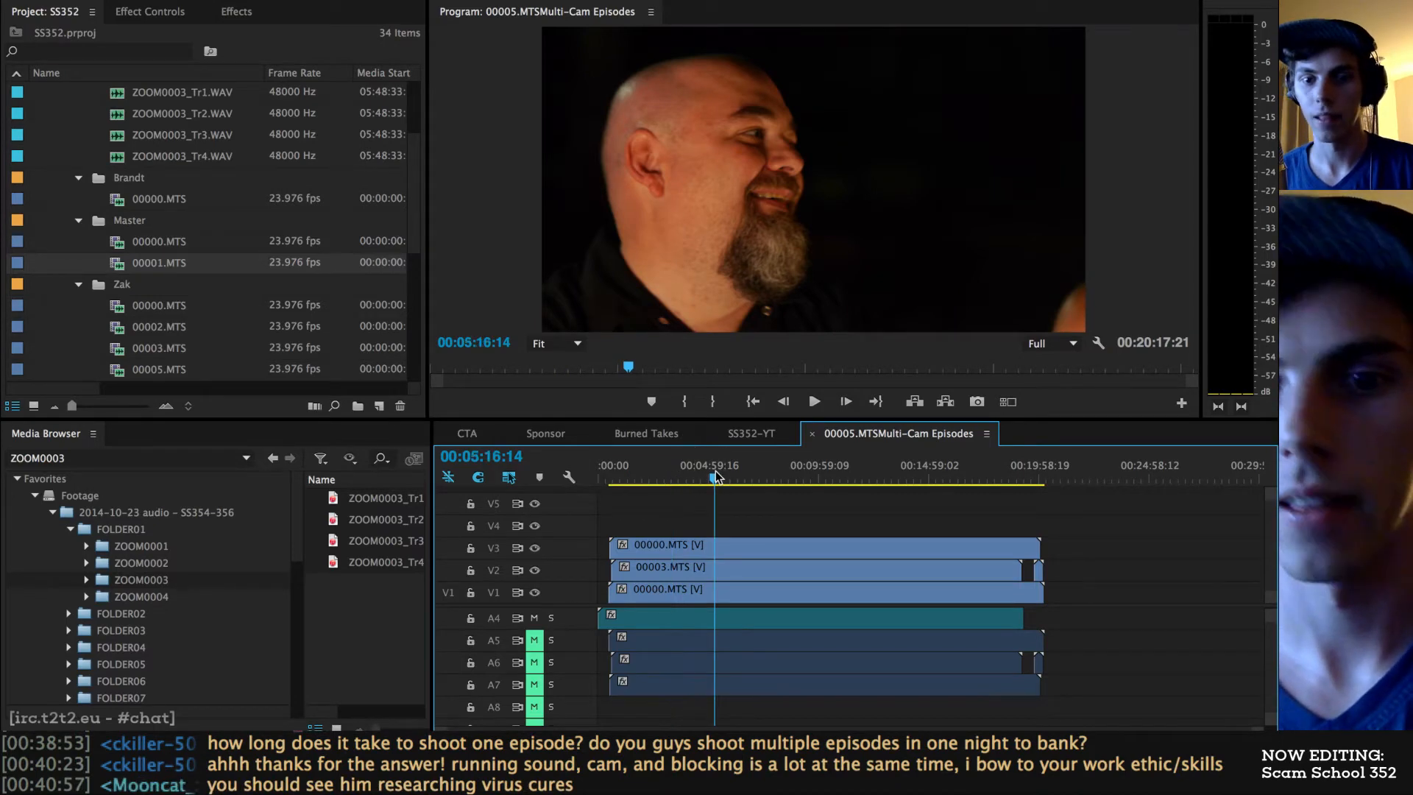
{"action": "left_click", "coordinate": [706, 478]}
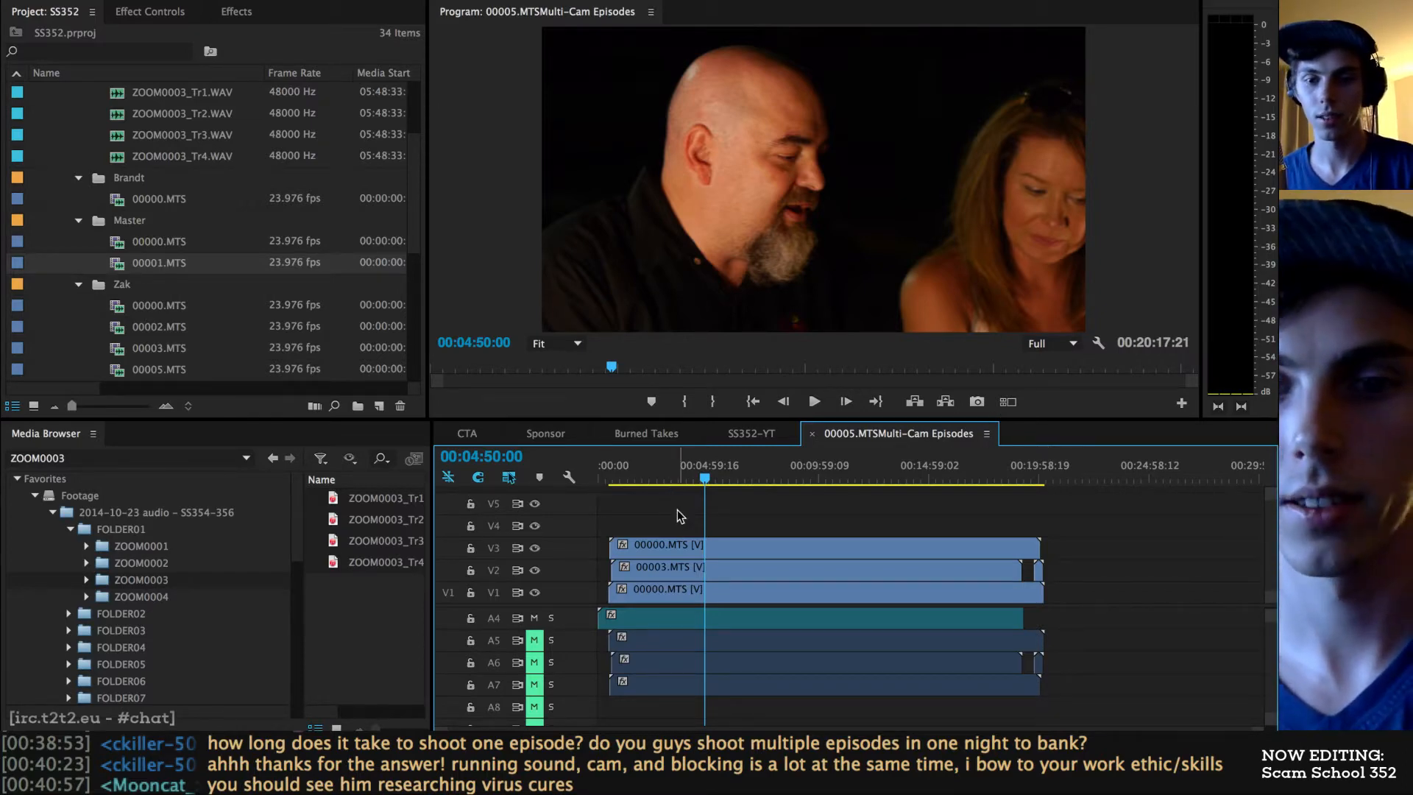
{"action": "left_click_drag", "start_coordinate": [1108, 530], "coordinate": [876, 600]}
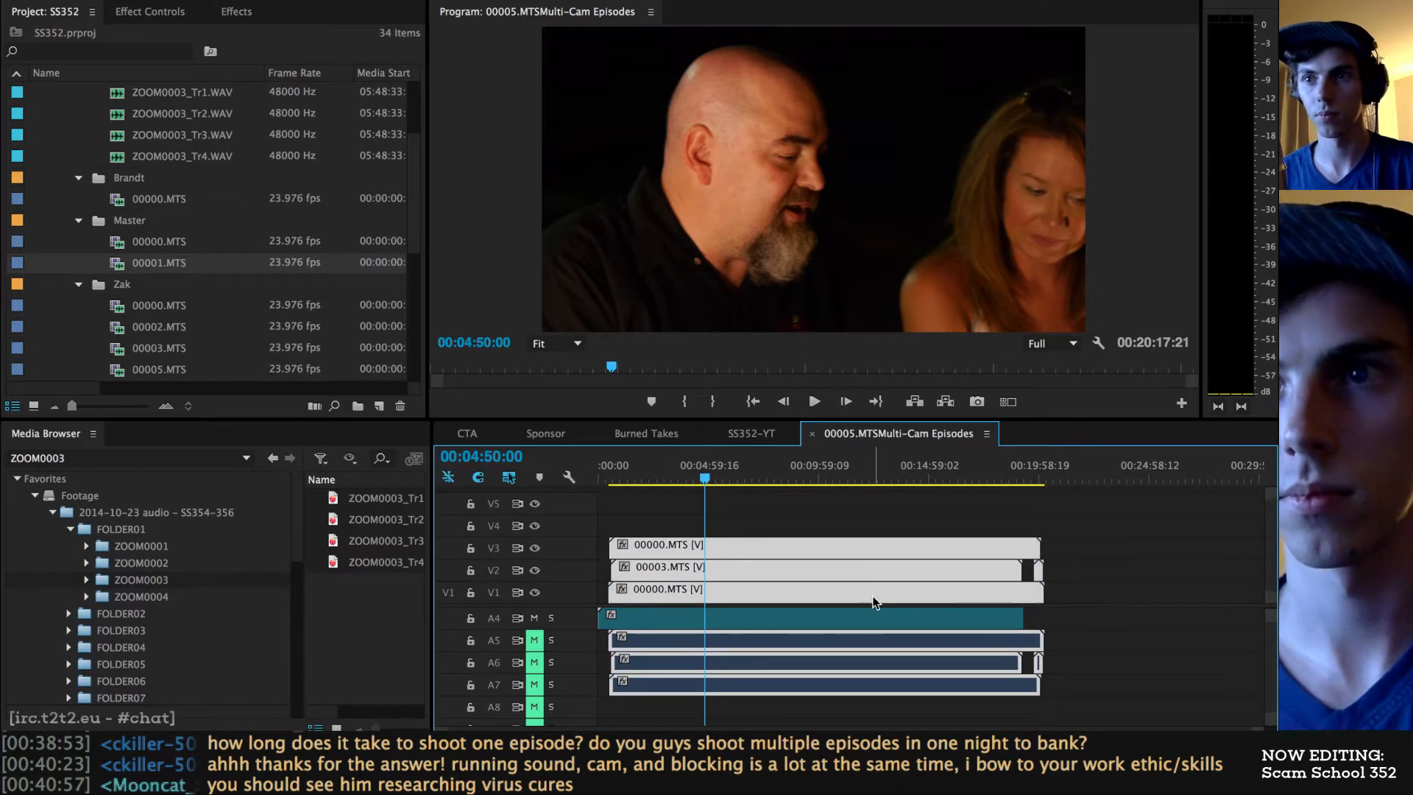
{"action": "left_click", "coordinate": [615, 474]}
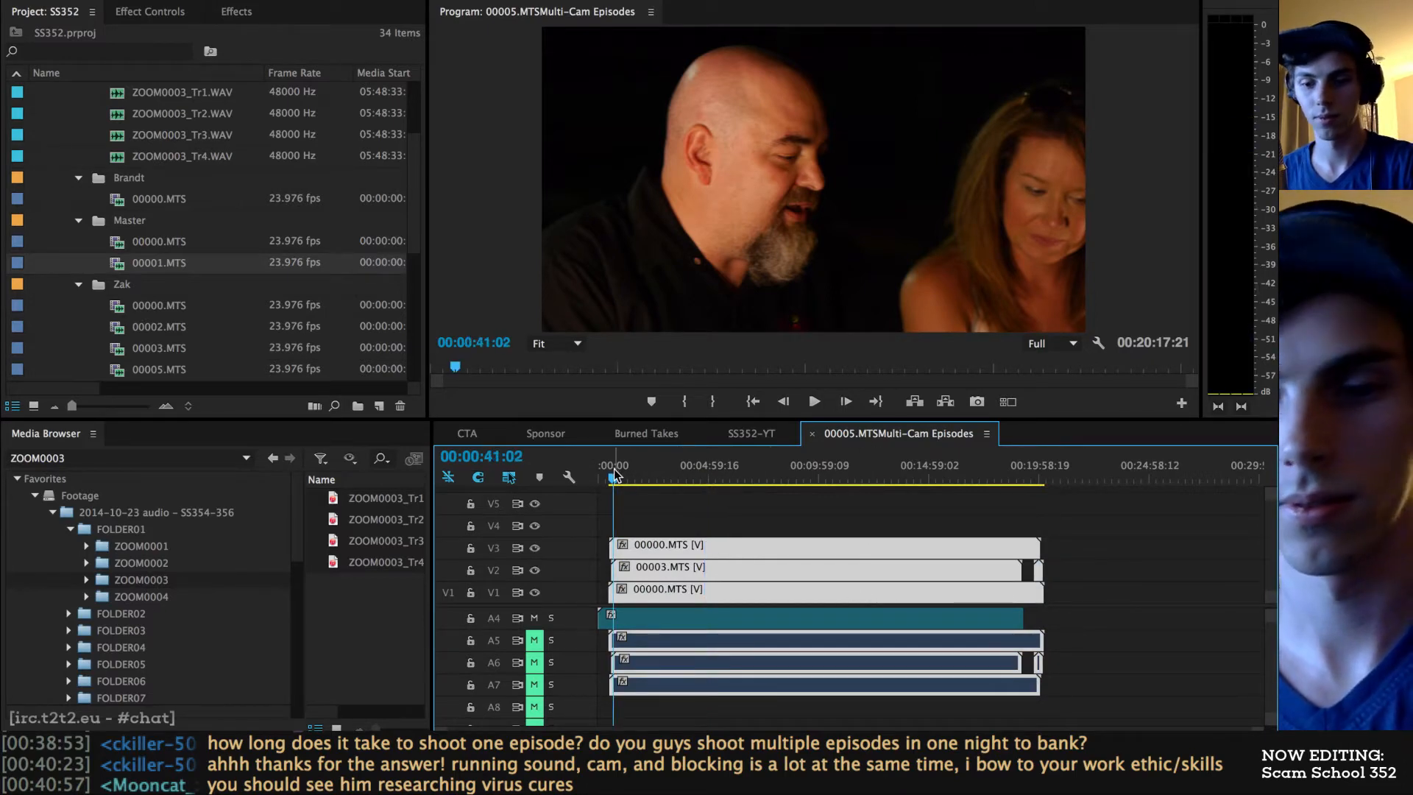
{"action": "key", "text": "="}
{"action": "key", "text": "="}
{"action": "key", "text": "="}
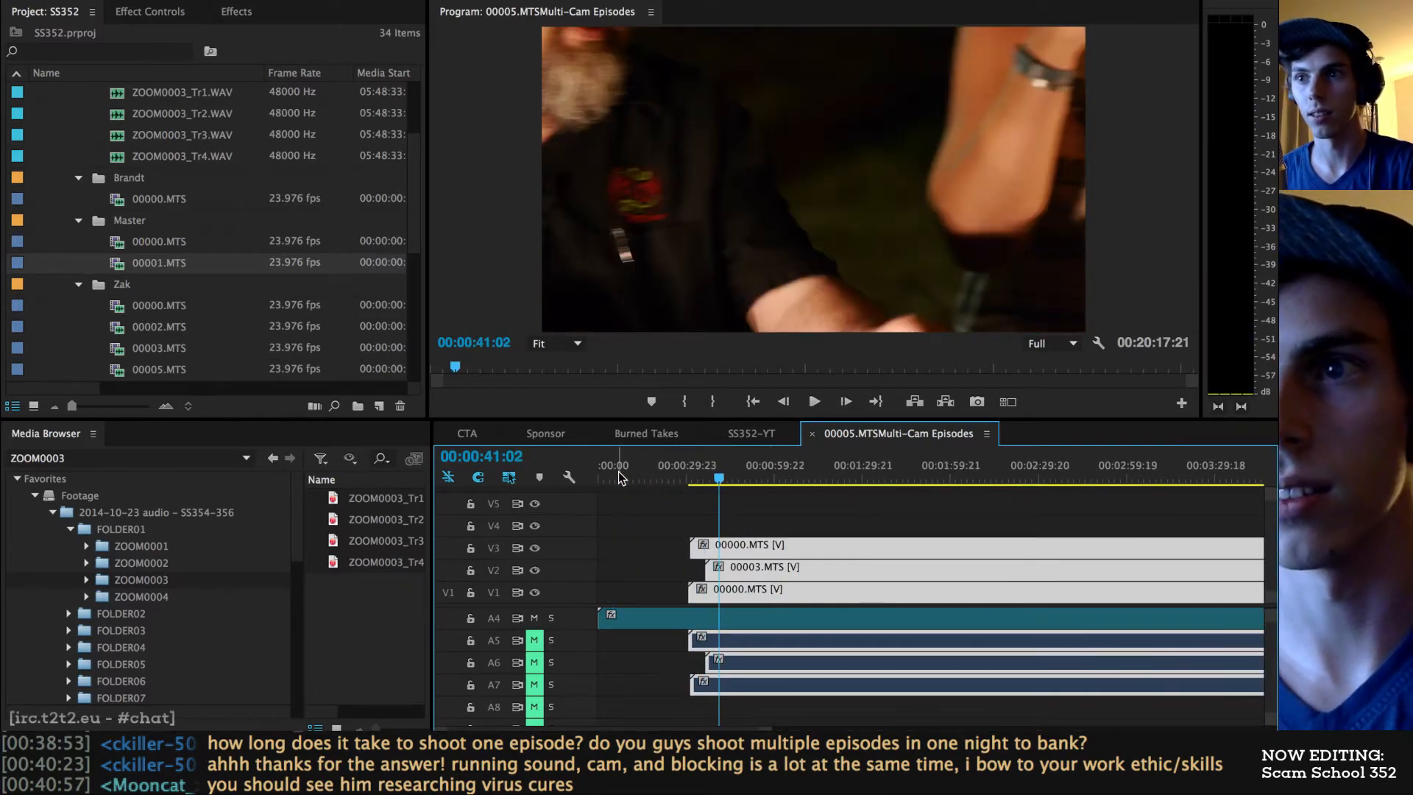
{"action": "key", "text": "="}
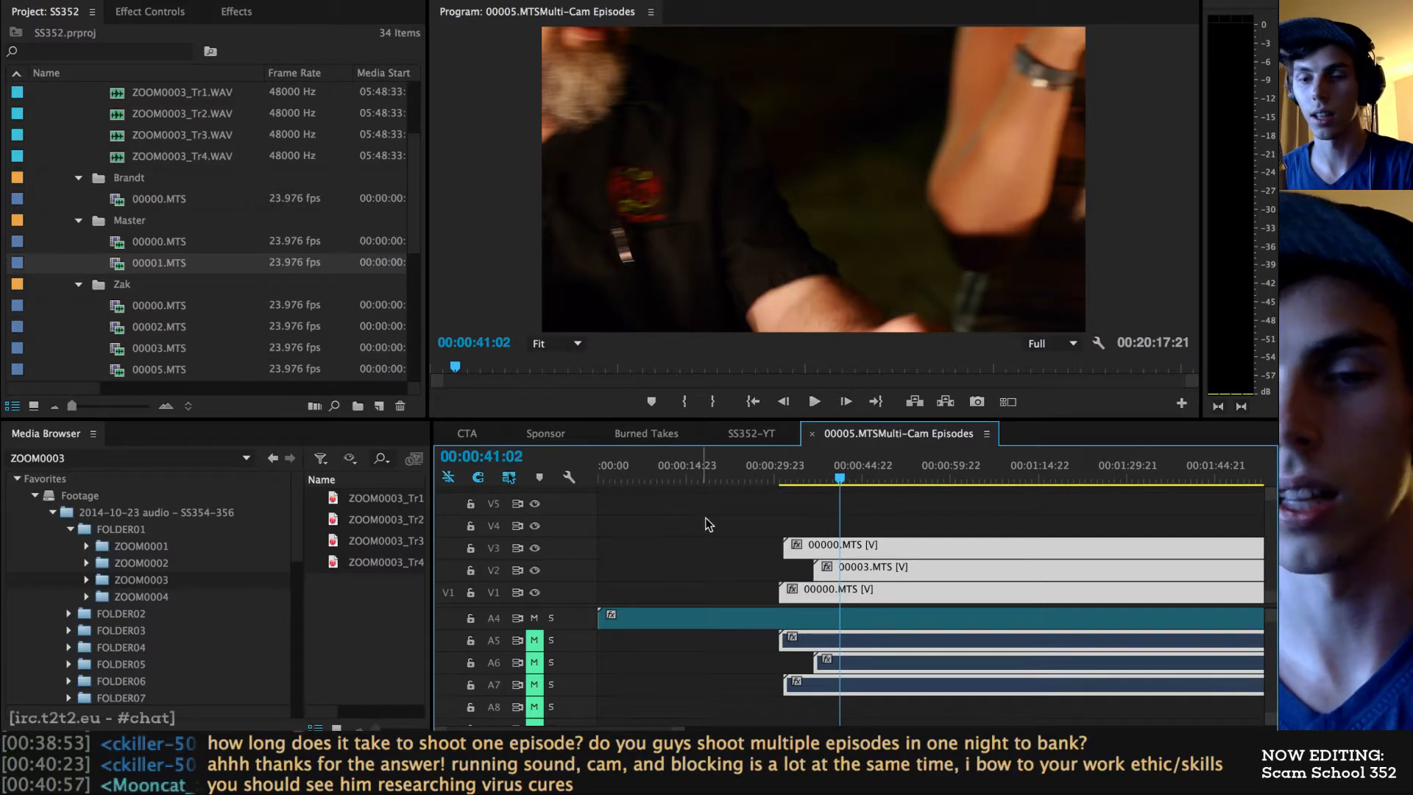
{"action": "left_click", "coordinate": [780, 474]}
{"action": "key", "text": "="}
{"action": "key", "text": "="}
{"action": "key", "text": "="}
{"action": "key", "text": "="}
{"action": "key", "text": "="}
{"action": "key", "text": "="}
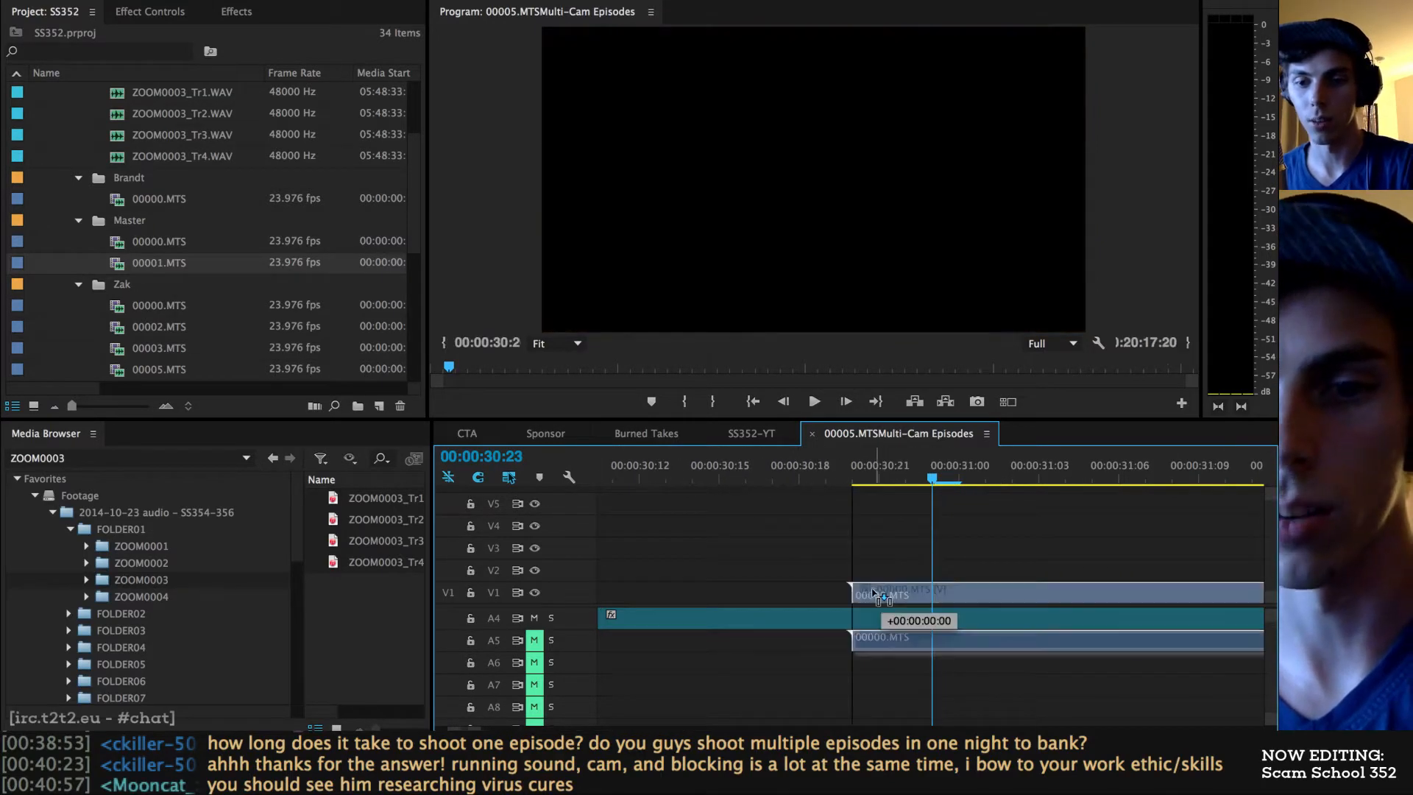
{"action": "left_click_drag", "start_coordinate": [883, 594], "coordinate": [841, 594]}
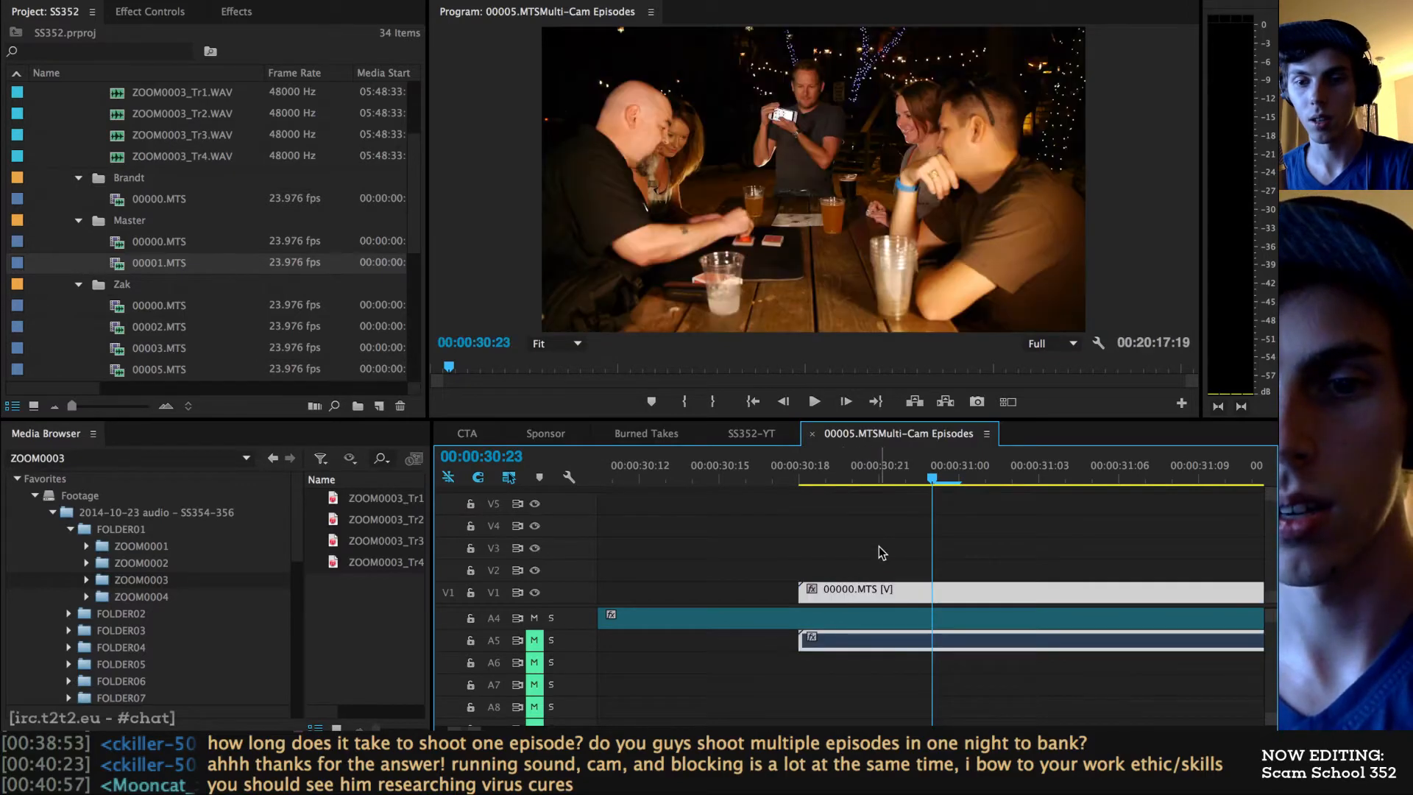
{"action": "left_click", "coordinate": [881, 552]}
Step: Delete all empty video tracks from the 00005.MTS multi-cam sequence
{"action": "key", "text": "-"}
{"action": "key", "text": "-"}
{"action": "key", "text": "-"}
{"action": "key", "text": "-"}
{"action": "key", "text": "-"}
{"action": "key", "text": "-"}
{"action": "key", "text": "-"}
{"action": "key", "text": "-"}
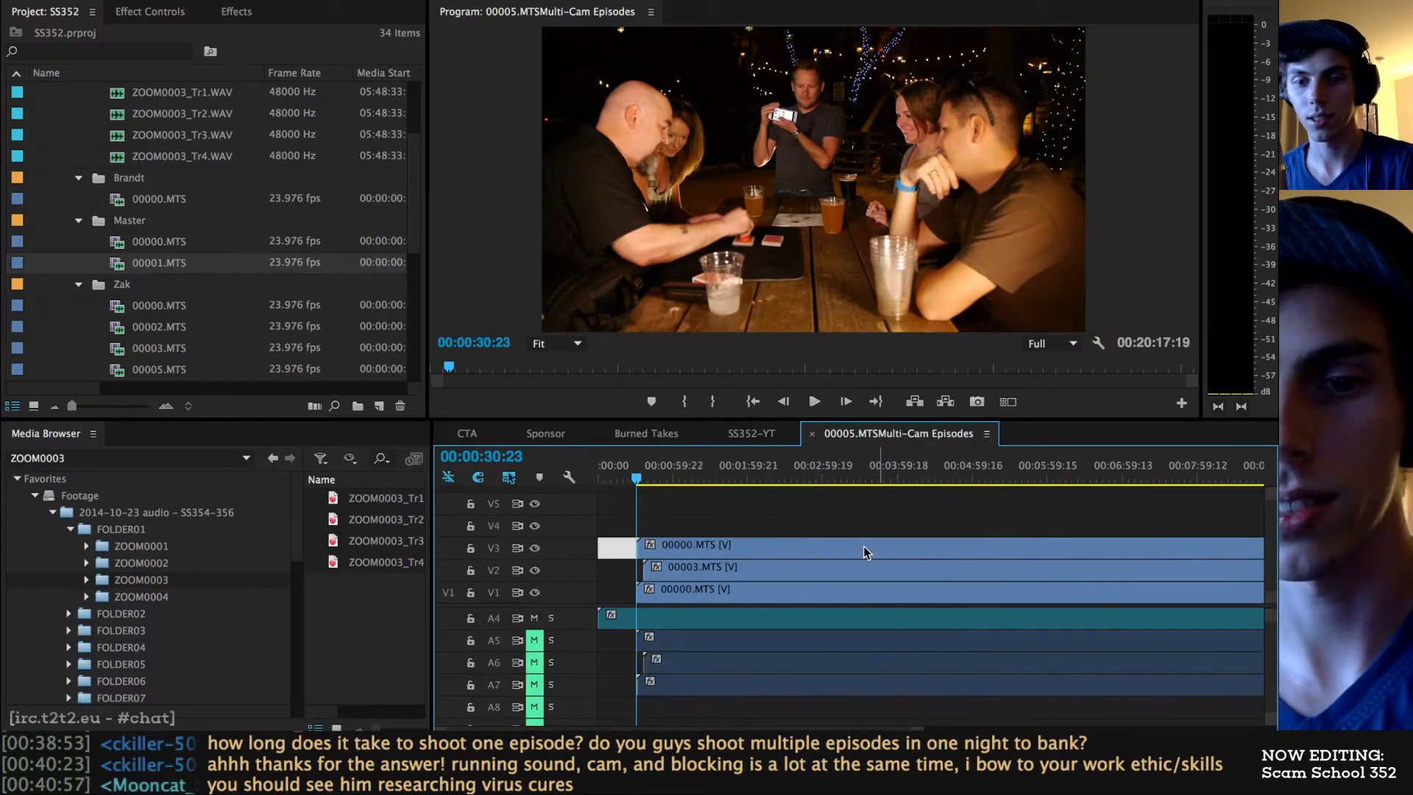
{"action": "right_click", "coordinate": [553, 497]}
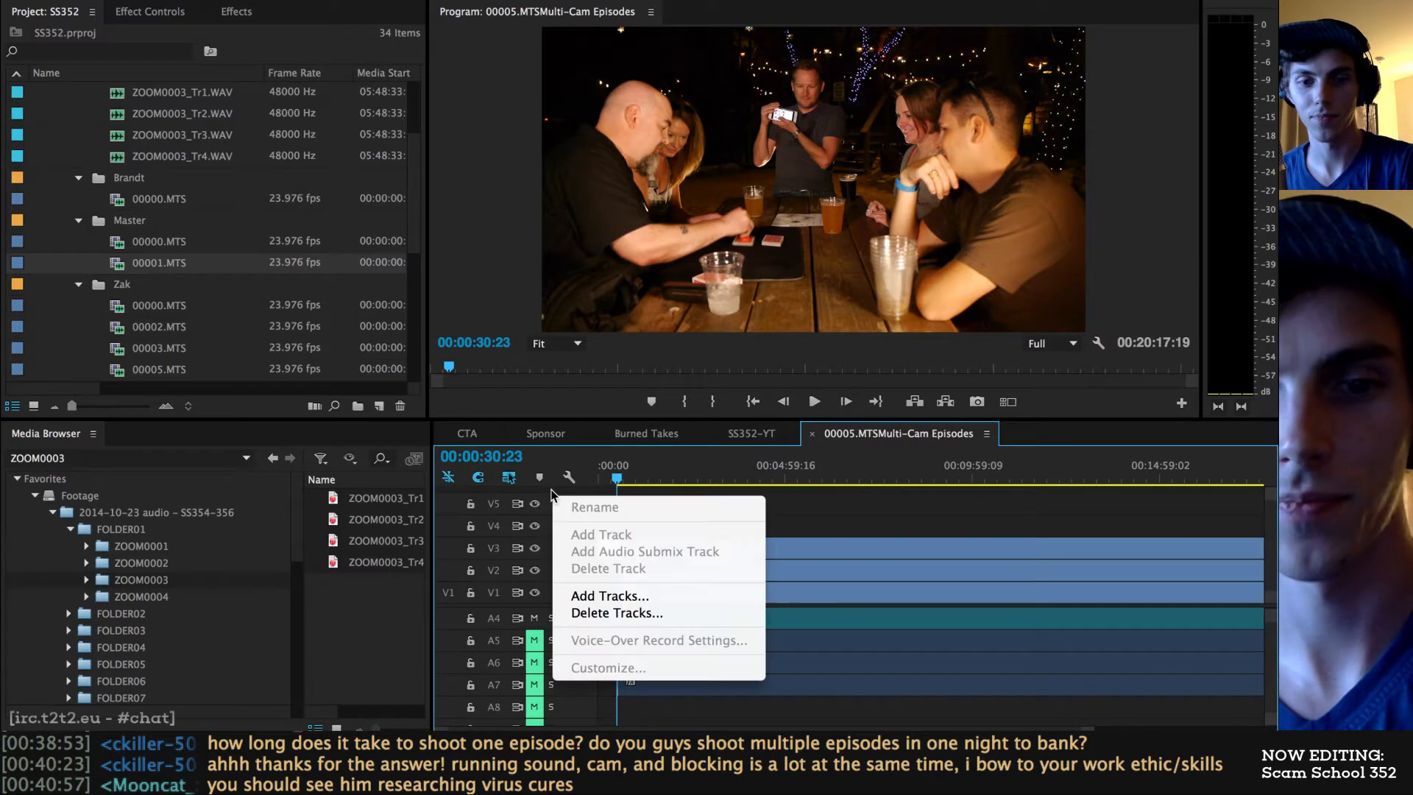
{"action": "left_click", "coordinate": [617, 624]}
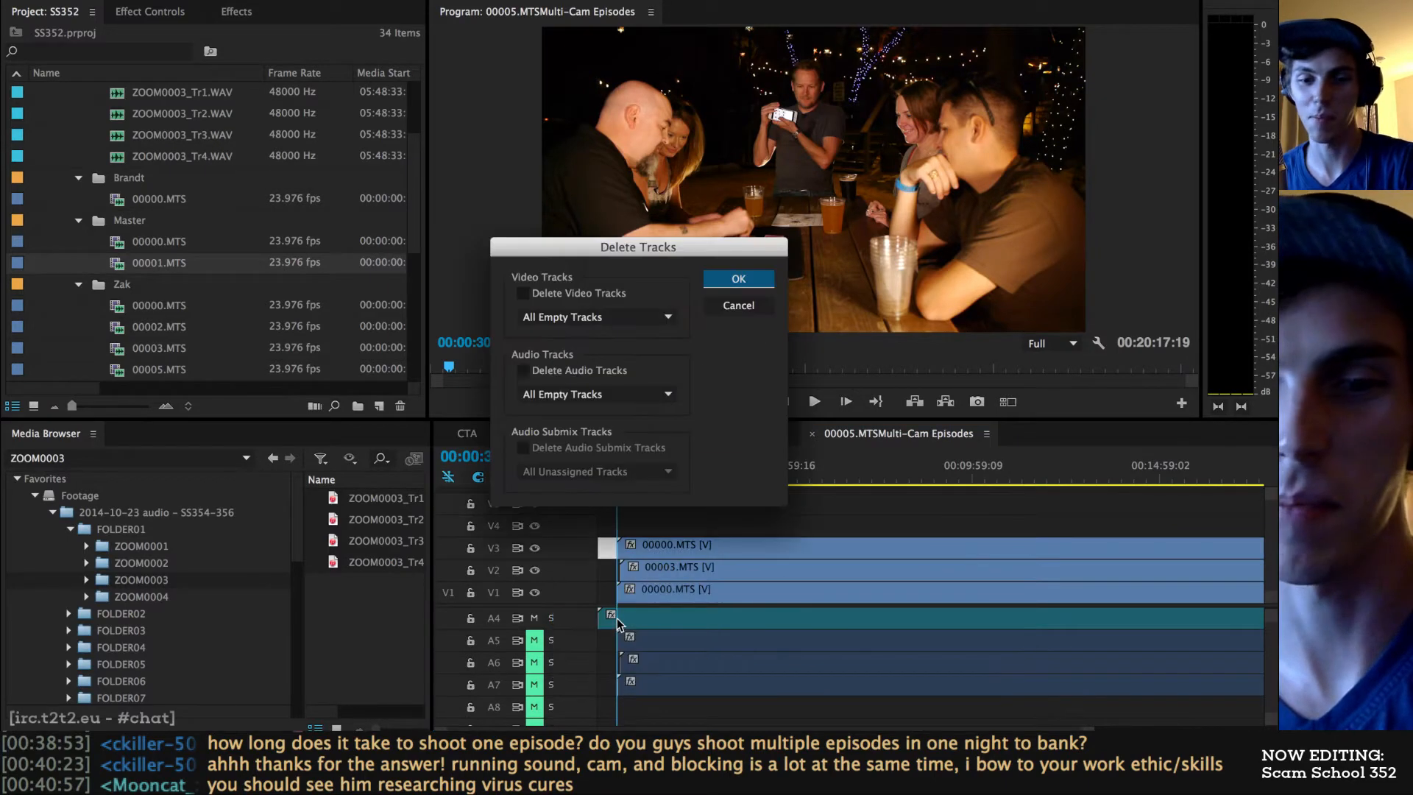
{"action": "left_click", "coordinate": [557, 291]}
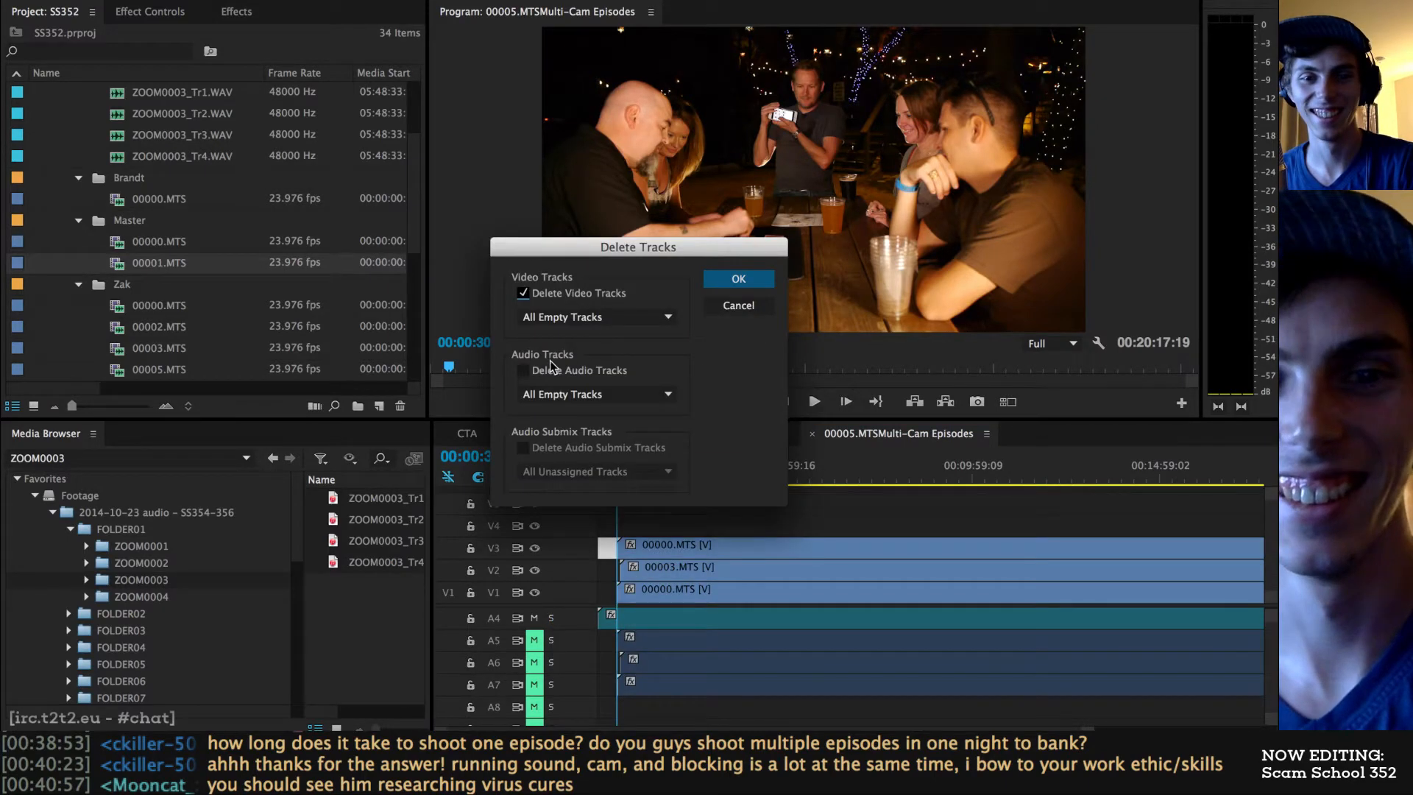
{"action": "left_click", "coordinate": [738, 278]}
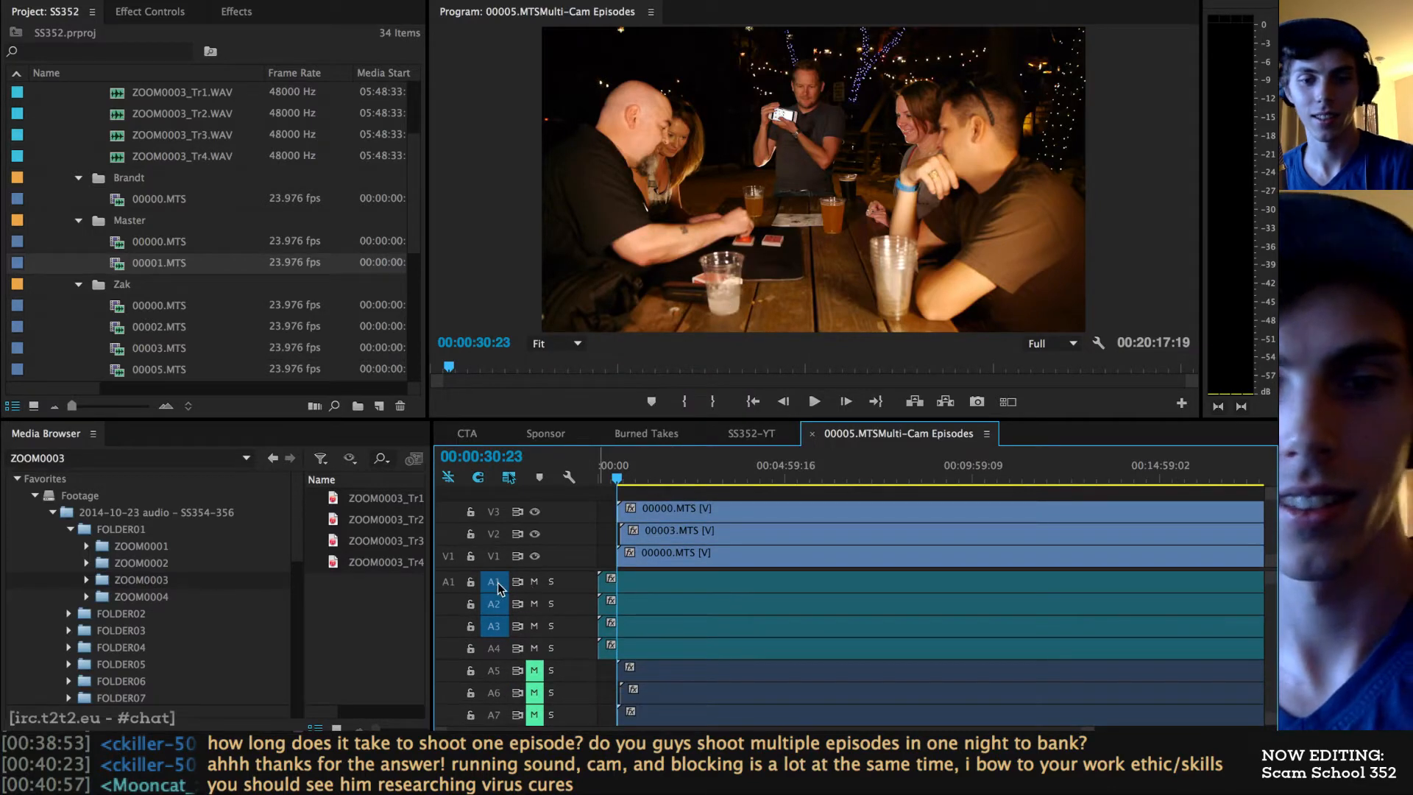
Step: Compare the SS352-YT sequence with the multi-cam sequence, leaving SS352-YT open with its playhead at 00:01:10:19
{"action": "left_click", "coordinate": [736, 437]}
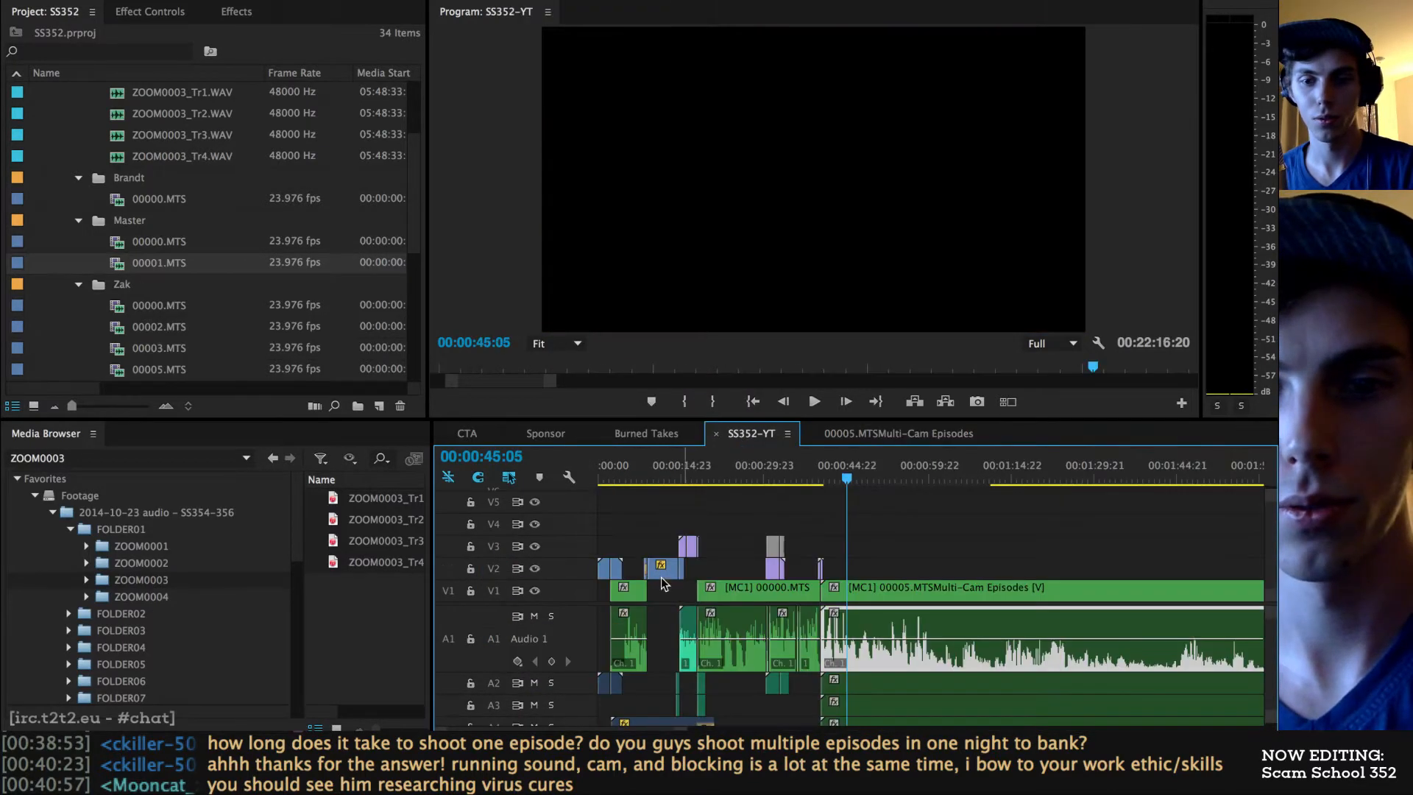
{"action": "left_click", "coordinate": [972, 465]}
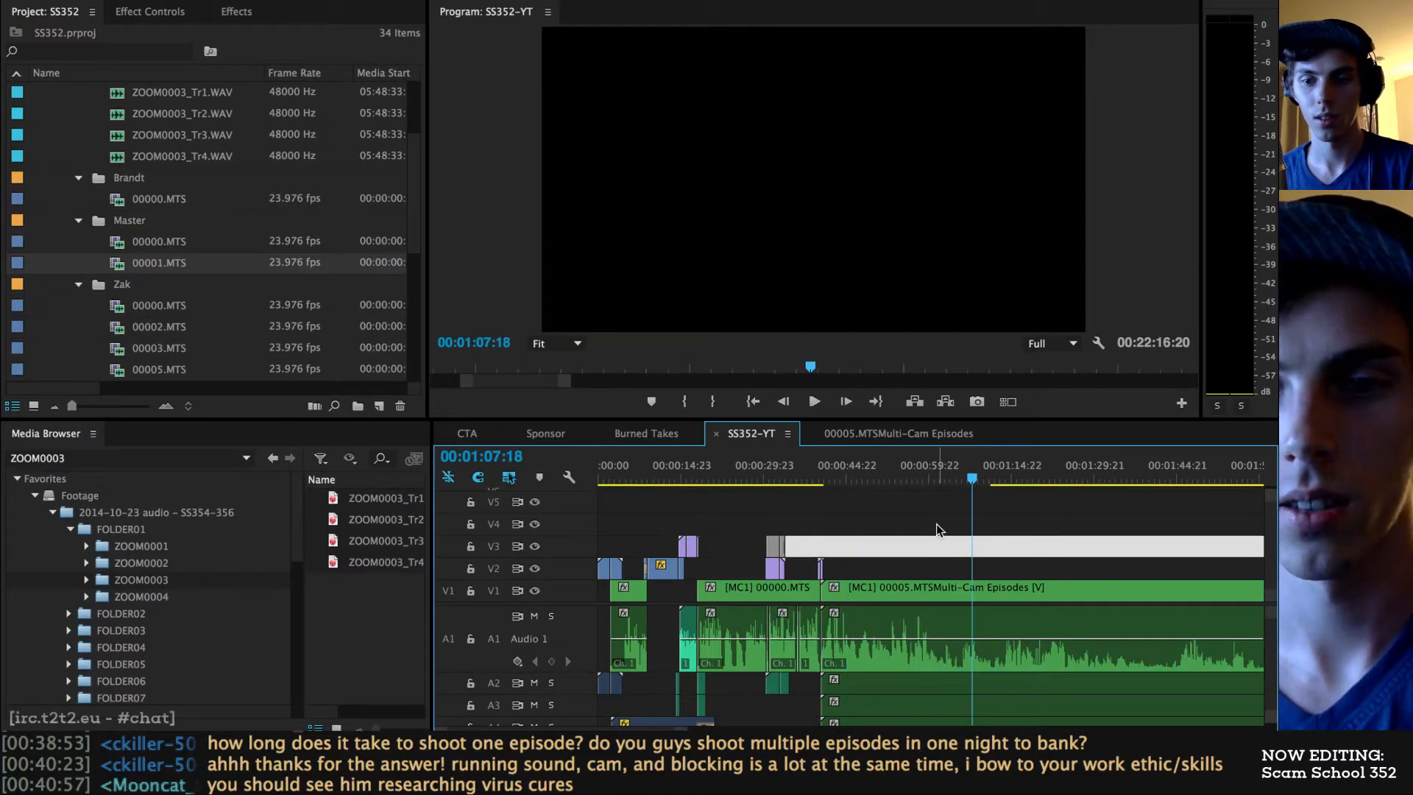
{"action": "left_click", "coordinate": [894, 438]}
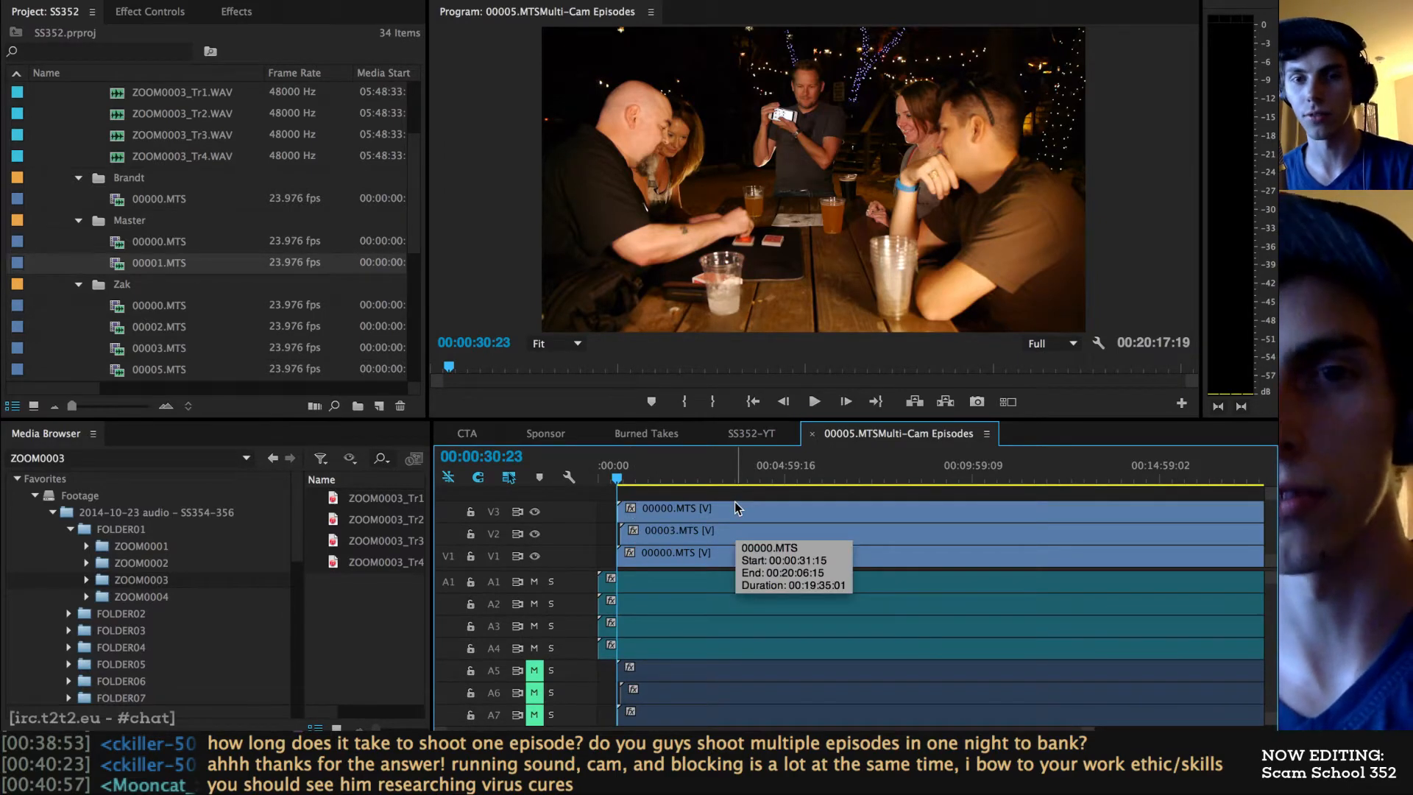
{"action": "left_click", "coordinate": [764, 439]}
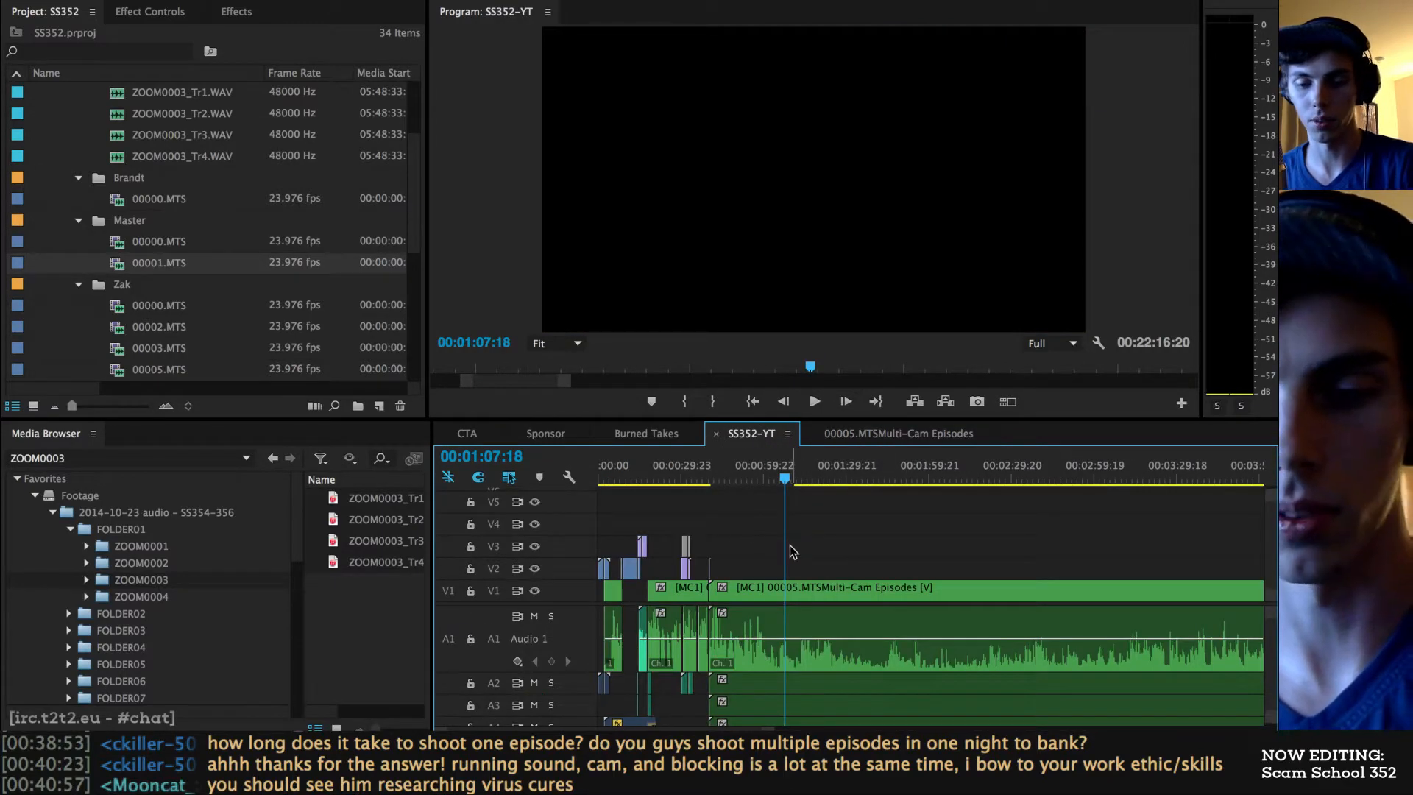
{"action": "left_click", "coordinate": [793, 475]}
{"action": "key", "text": "="}
{"action": "key", "text": "="}
{"action": "key", "text": "-"}
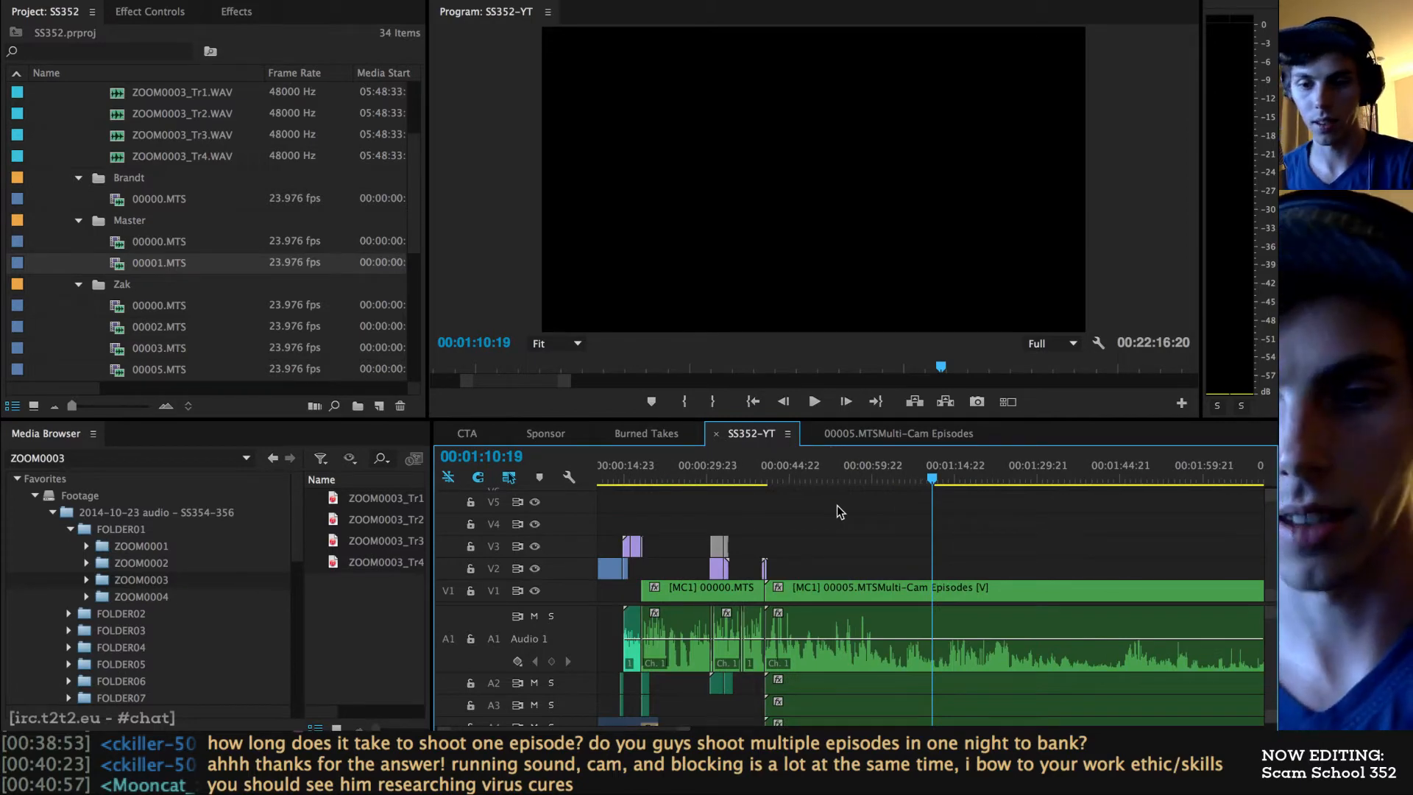
{"action": "key", "text": "="}
{"action": "key", "text": "-"}
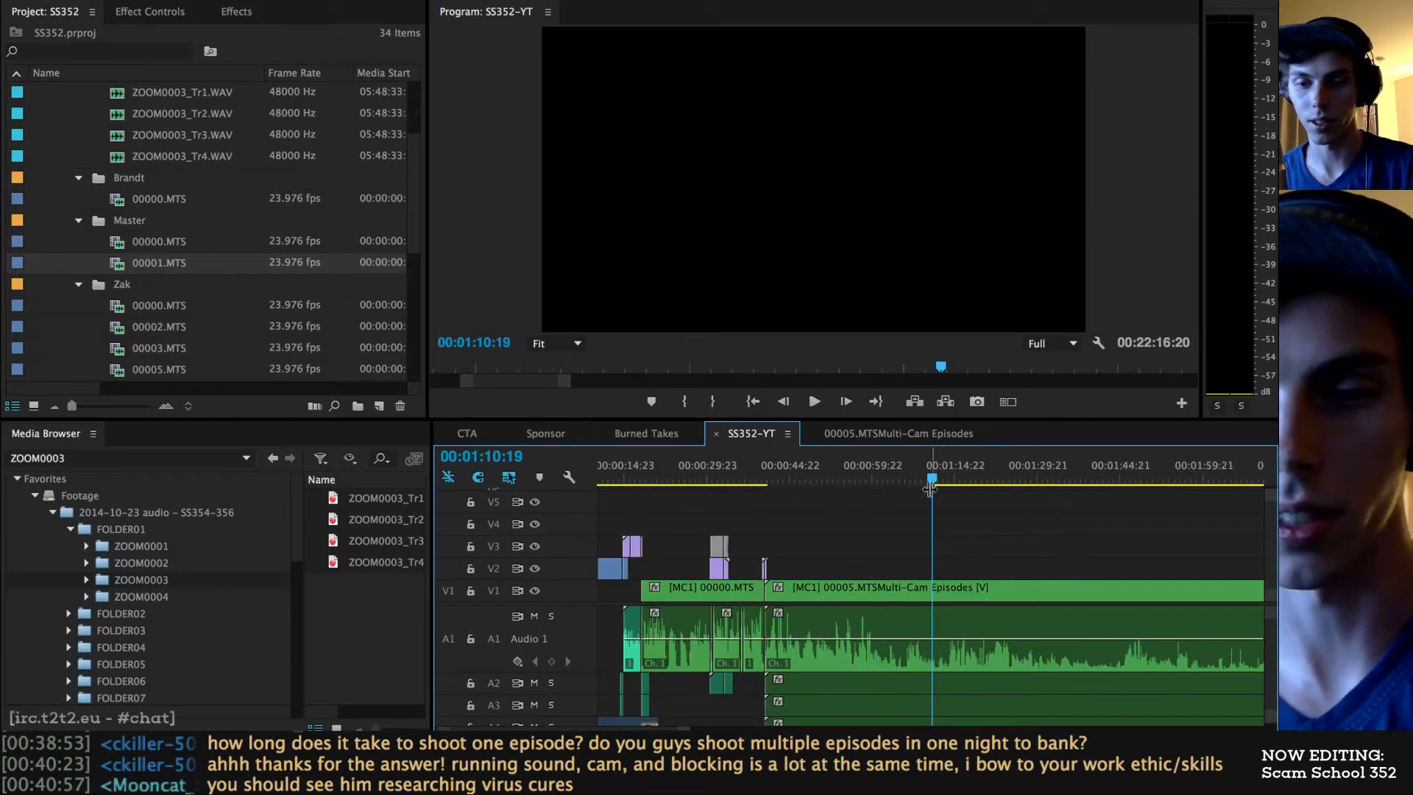
Step: Close the Media Browser panel and save the project
{"action": "left_click", "coordinate": [94, 435]}
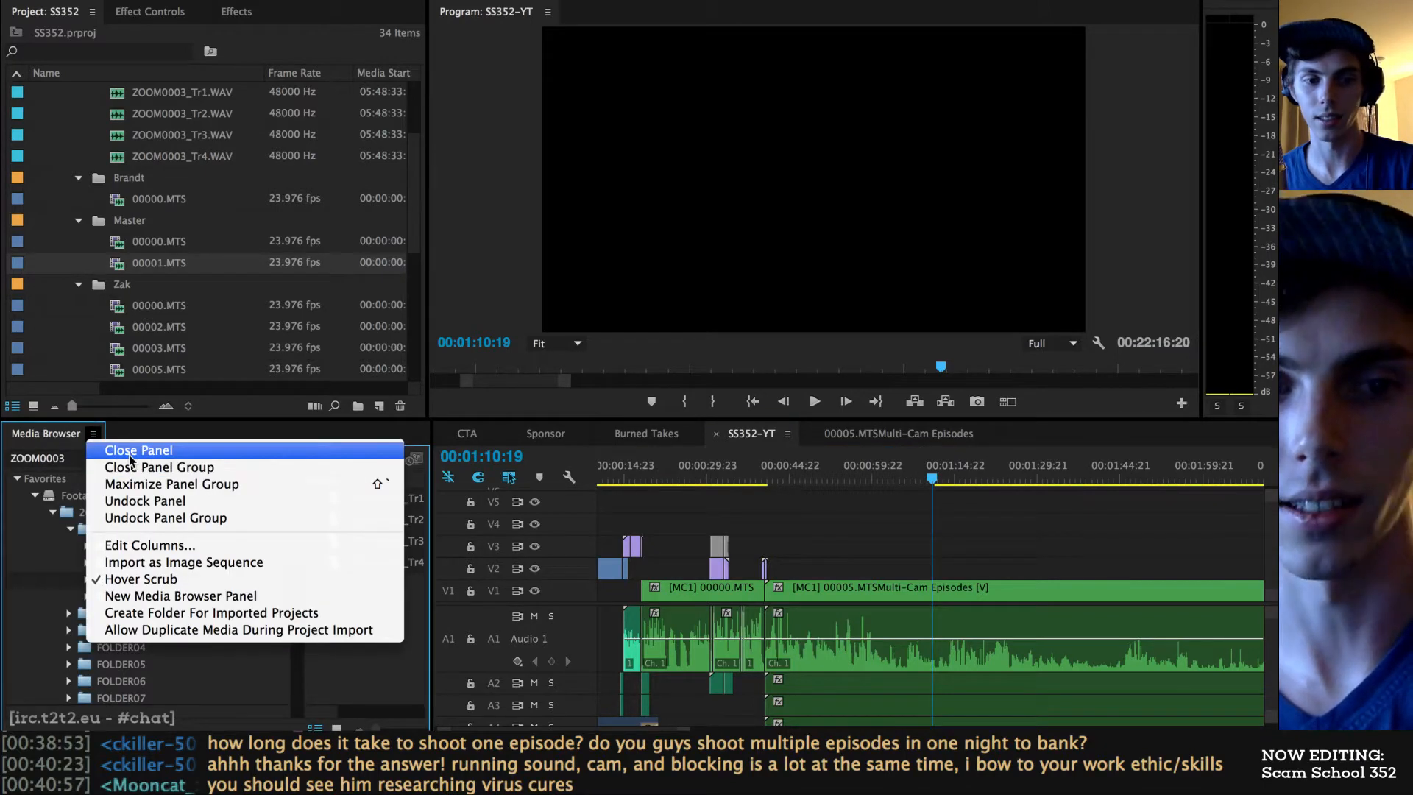
{"action": "left_click", "coordinate": [129, 451]}
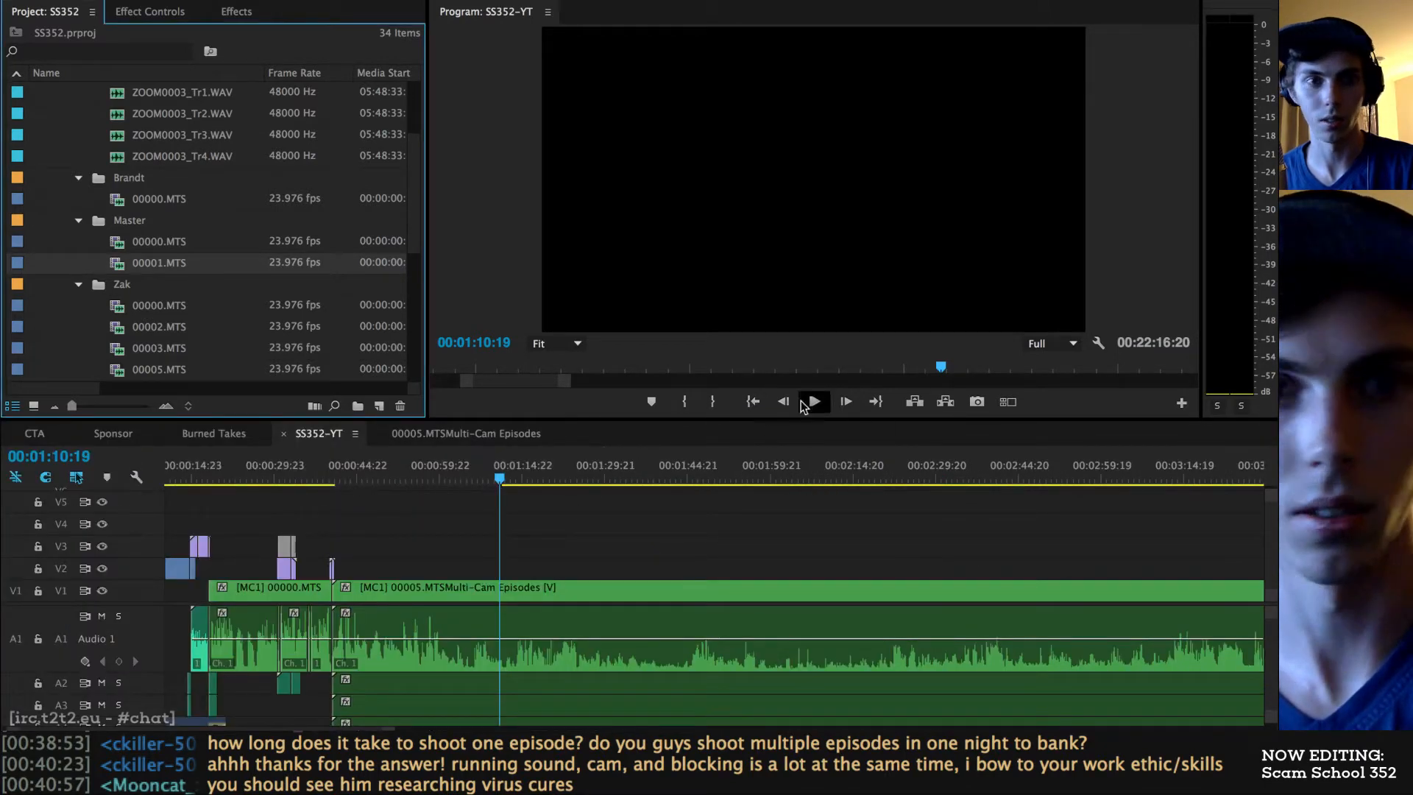
{"action": "left_click", "coordinate": [403, 0]}
{"action": "mouse_move", "coordinate": [454, 0]}
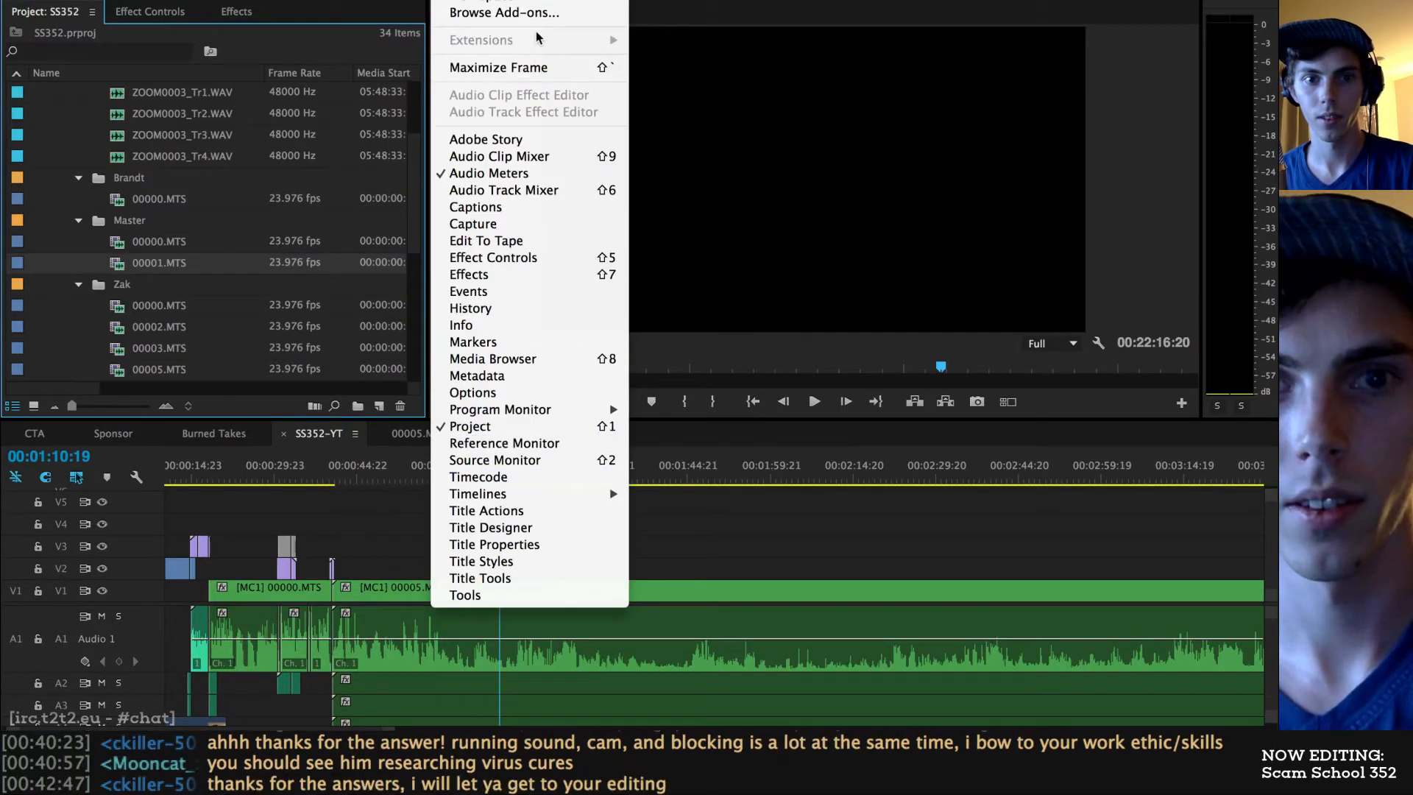
{"action": "key", "text": "Escape"}
{"action": "key", "text": "super+s"}
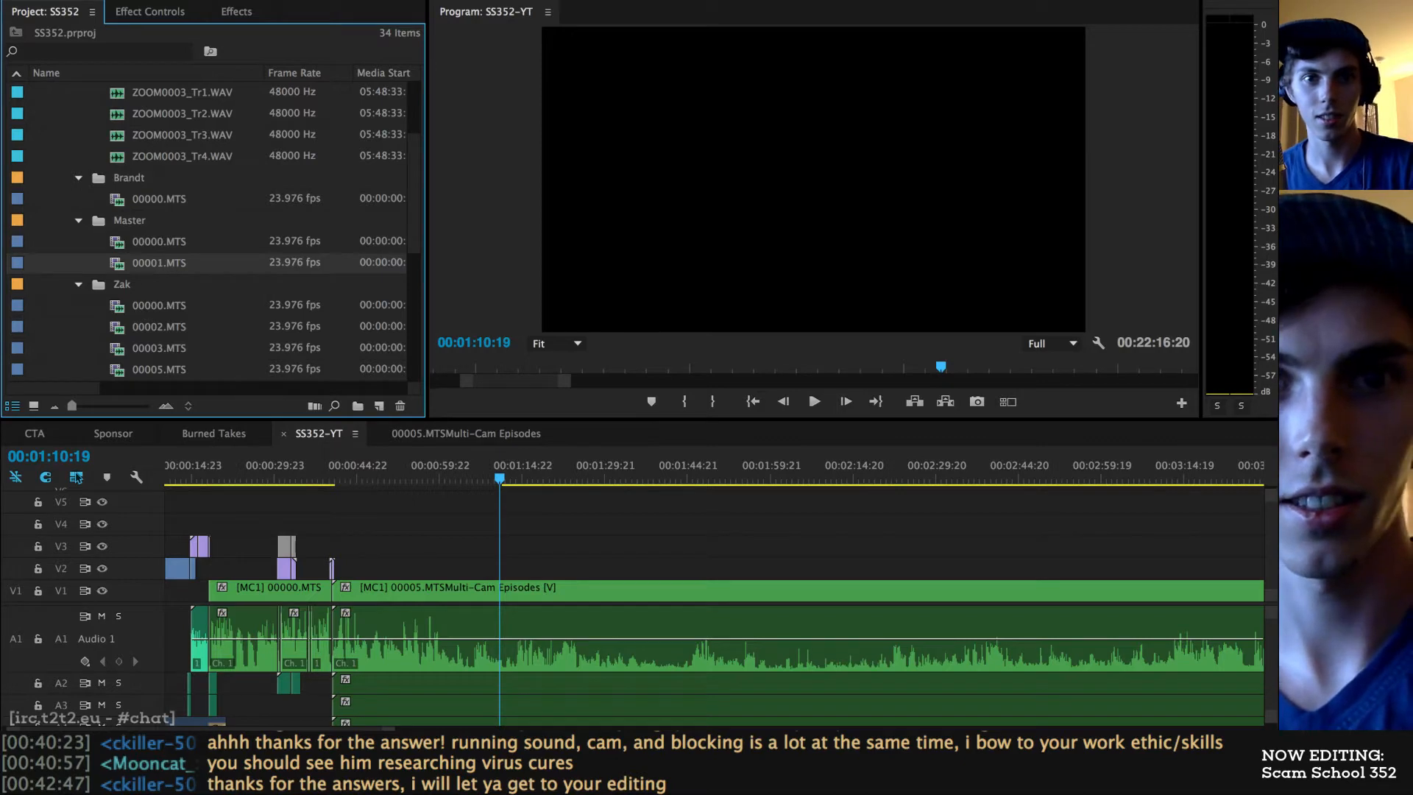
Step: Try the Editing workspace and settle on the Editing - Multicam workspace
{"action": "left_click", "coordinate": [458, 0]}
{"action": "mouse_move", "coordinate": [543, 1]}
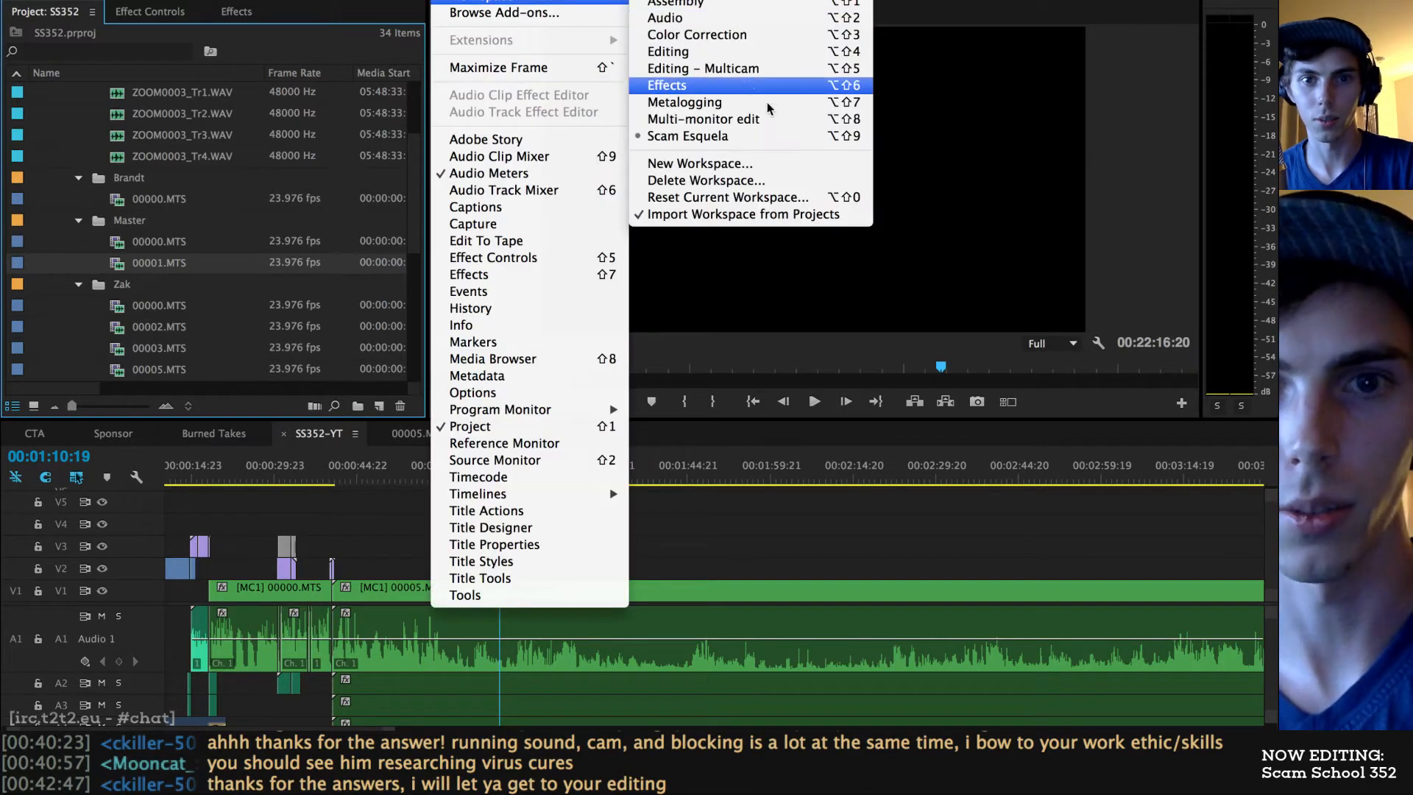
{"action": "left_click", "coordinate": [739, 52]}
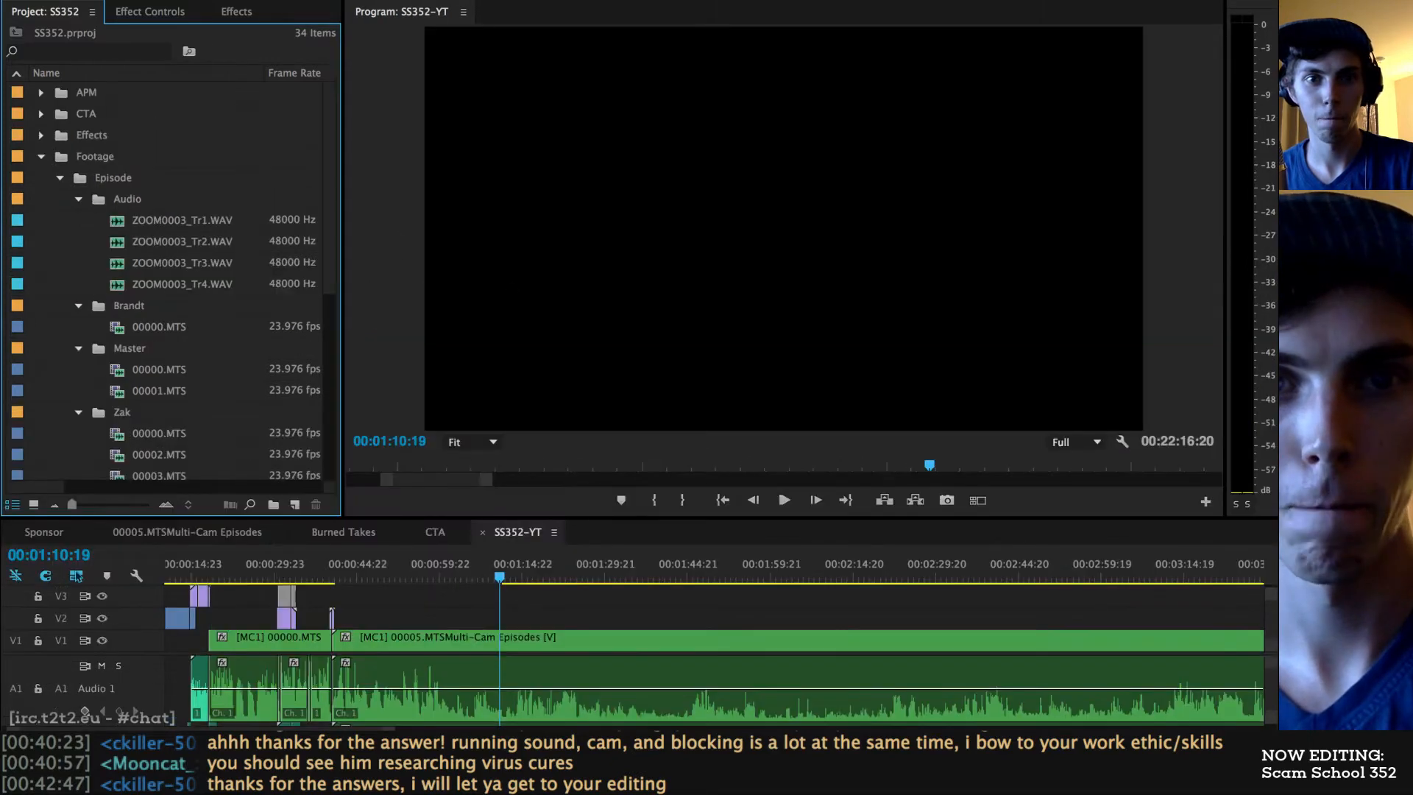
{"action": "left_click", "coordinate": [458, 0]}
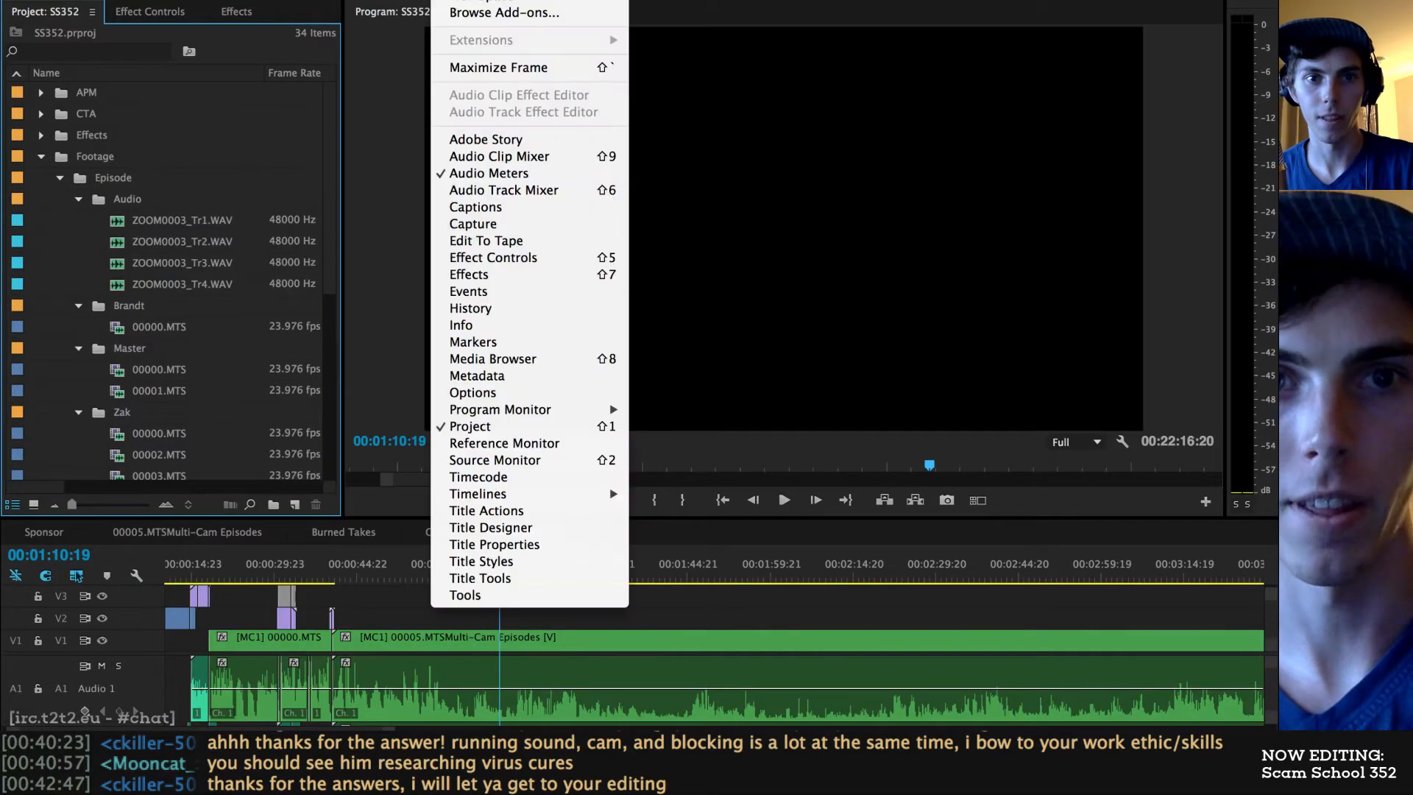
{"action": "mouse_move", "coordinate": [543, 2]}
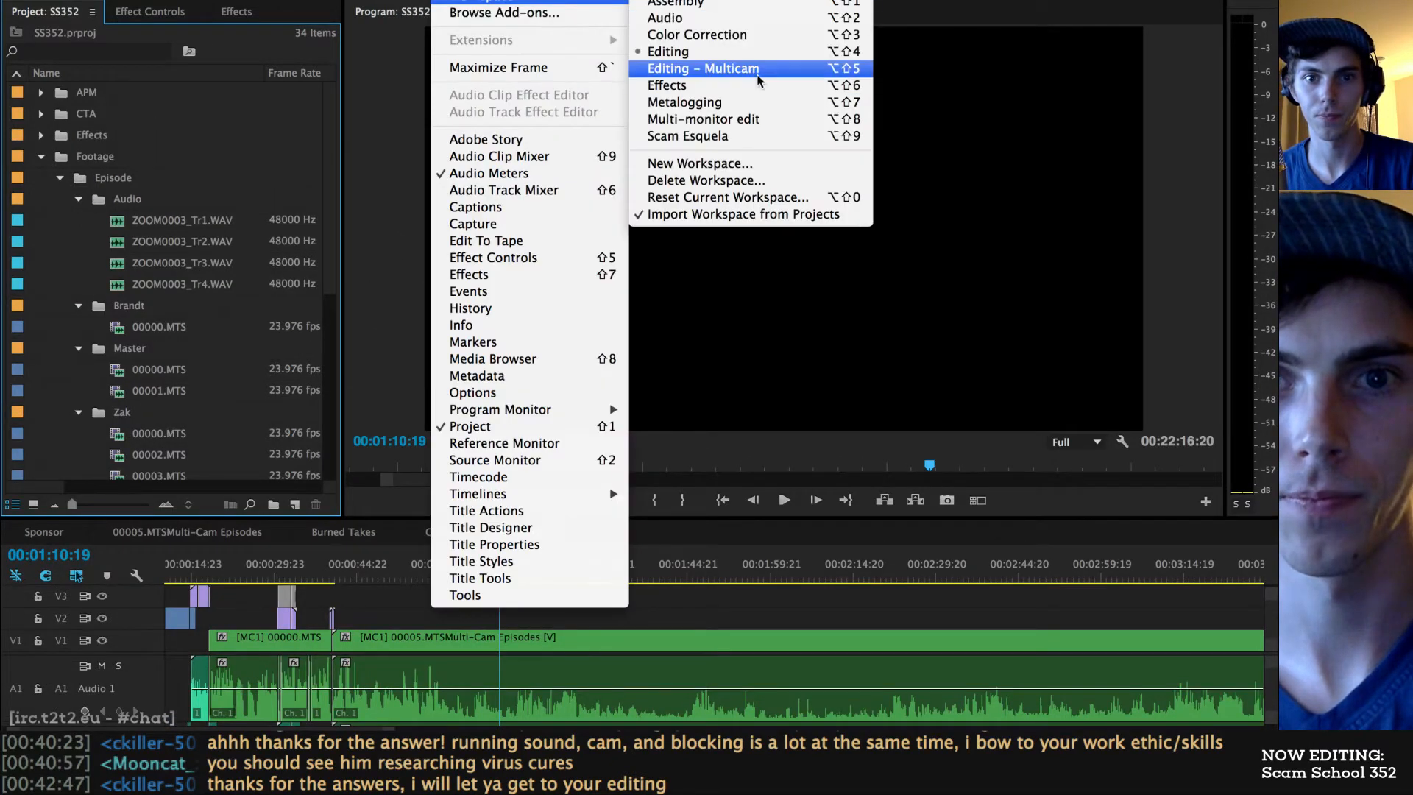
{"action": "left_click", "coordinate": [758, 69]}
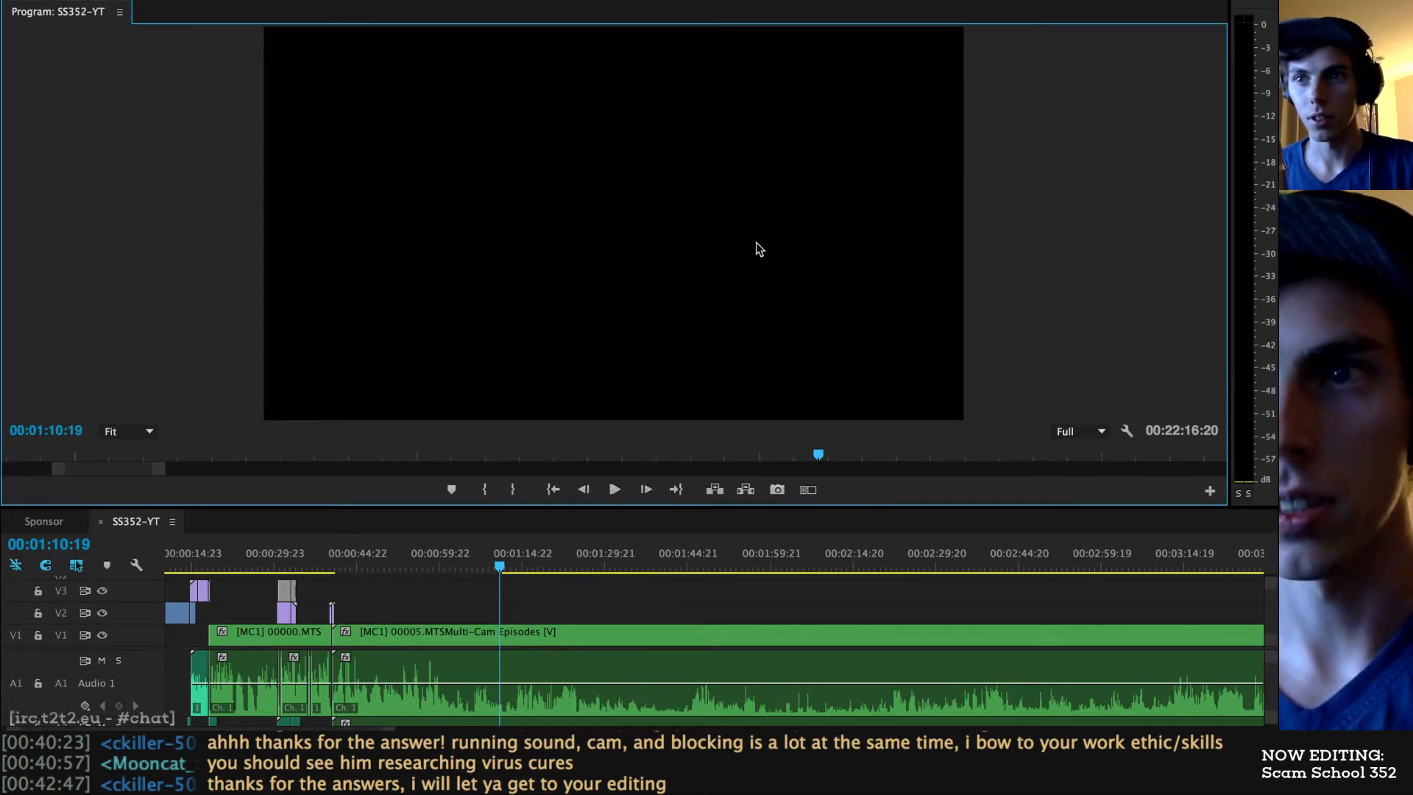
Step: Turn on the multi-camera view in the Program monitor and play SS352-YT from 00:01:09:04
{"action": "left_click", "coordinate": [490, 566]}
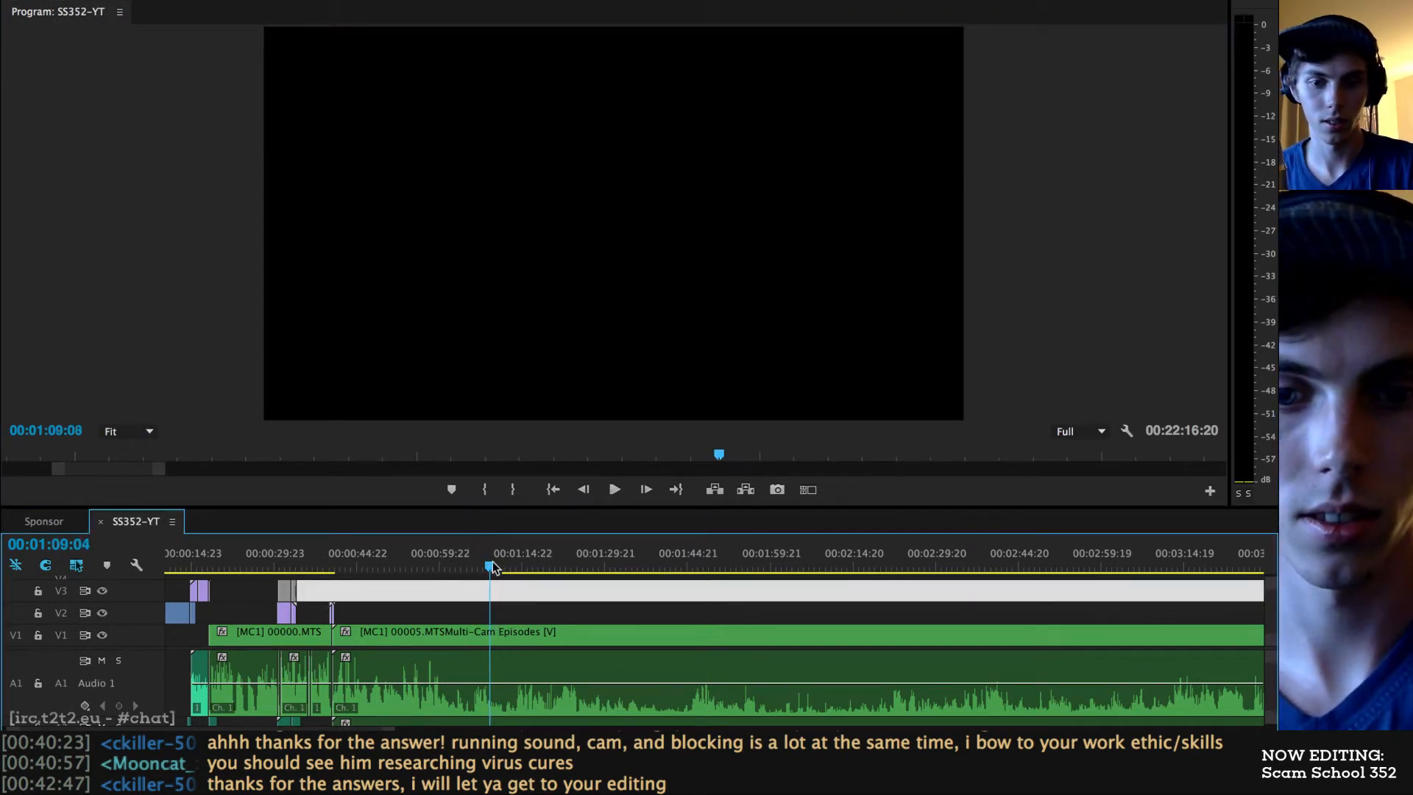
{"action": "left_click", "coordinate": [807, 489]}
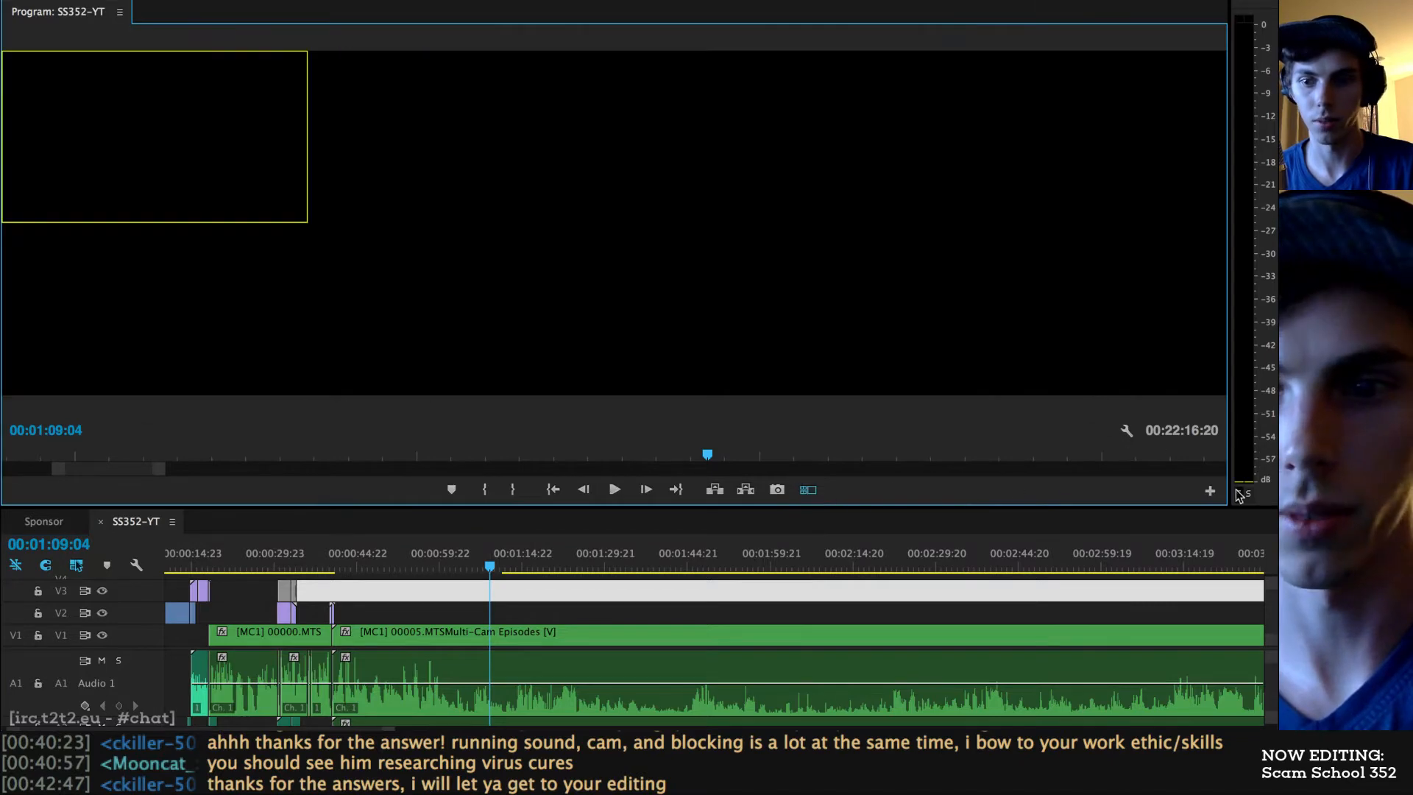
{"action": "left_click_drag", "start_coordinate": [1238, 493], "coordinate": [1244, 475]}
{"action": "key", "text": "space"}
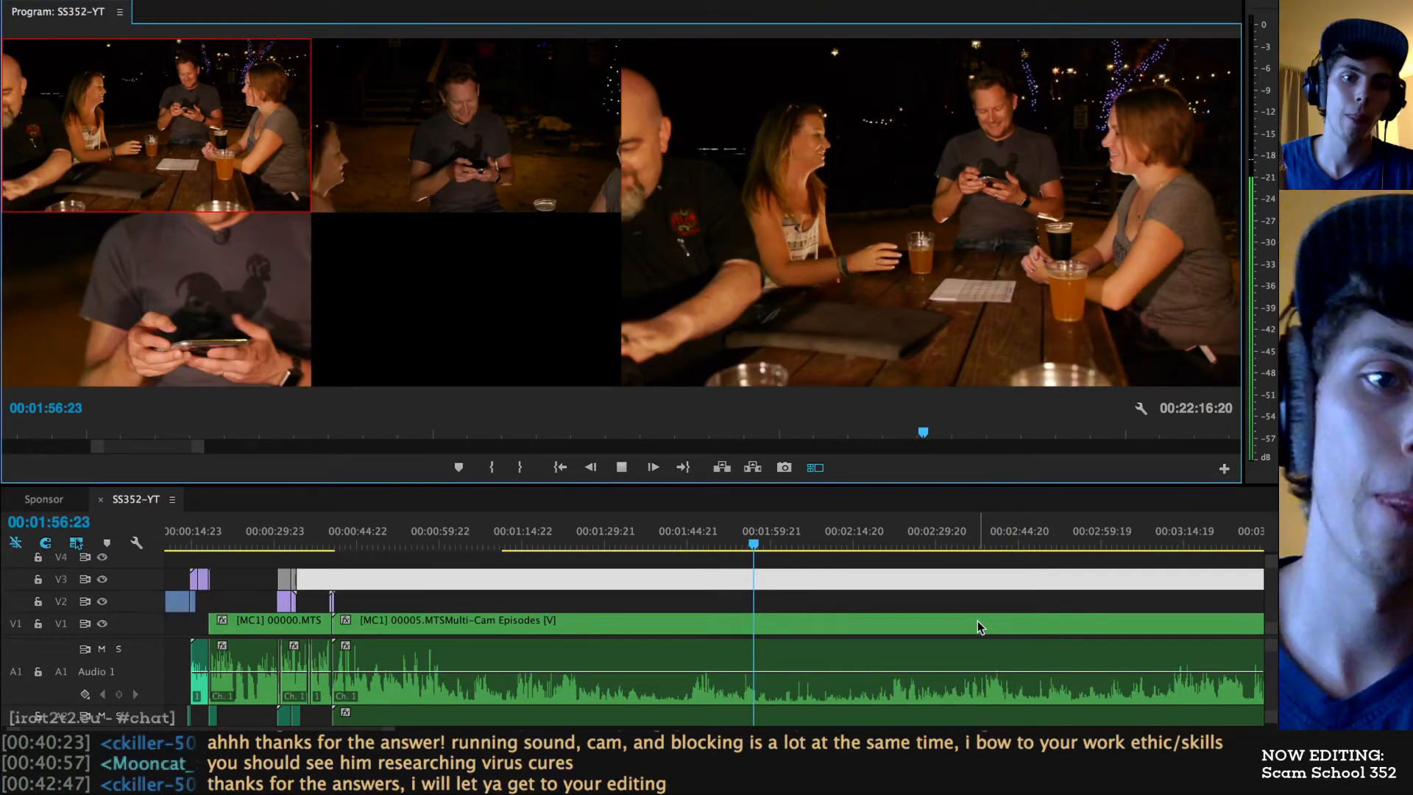
Step: Try switching to camera 2 while SS352-YT plays, and clear the gap selected on V3
{"action": "key", "text": "2"}
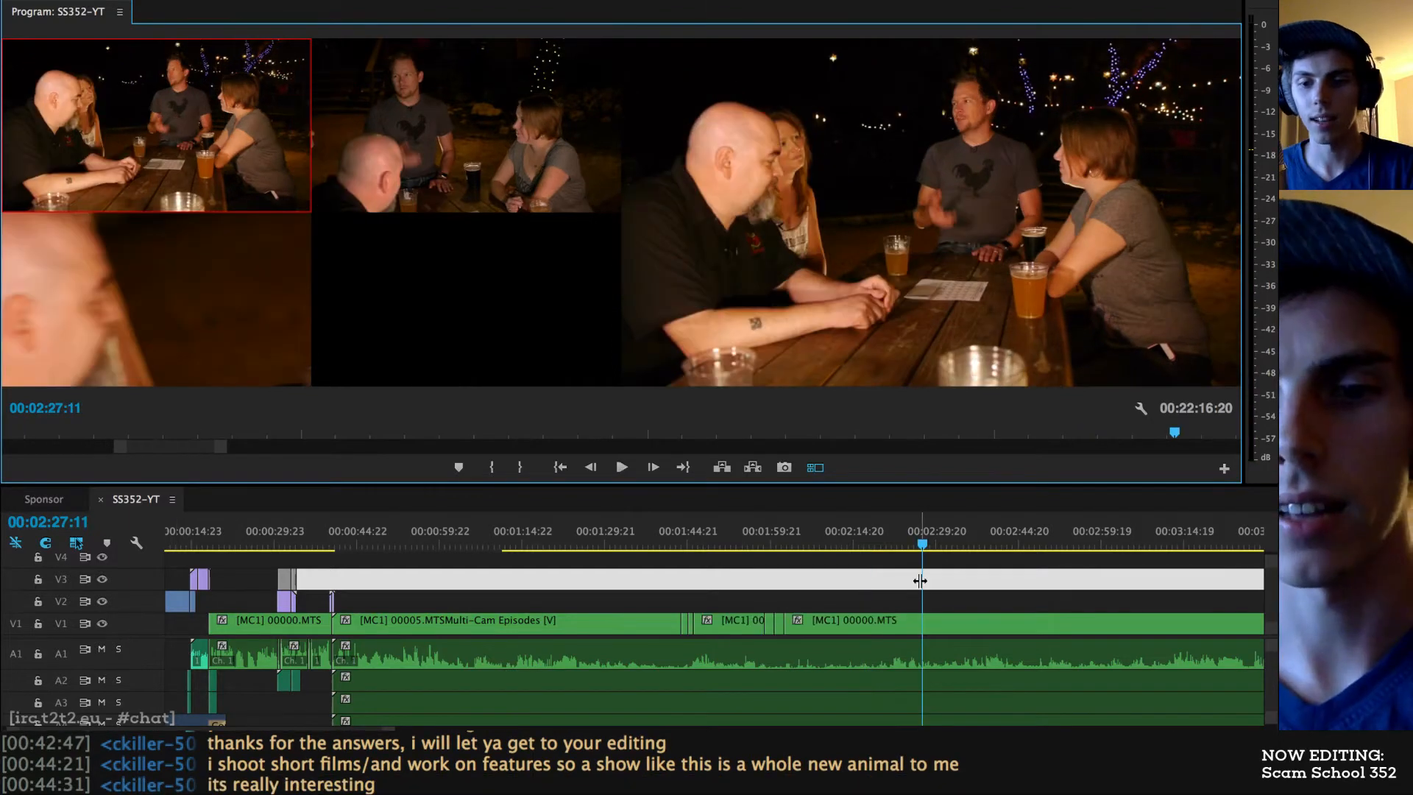
{"action": "left_click", "coordinate": [920, 580]}
{"action": "key", "text": "Delete"}
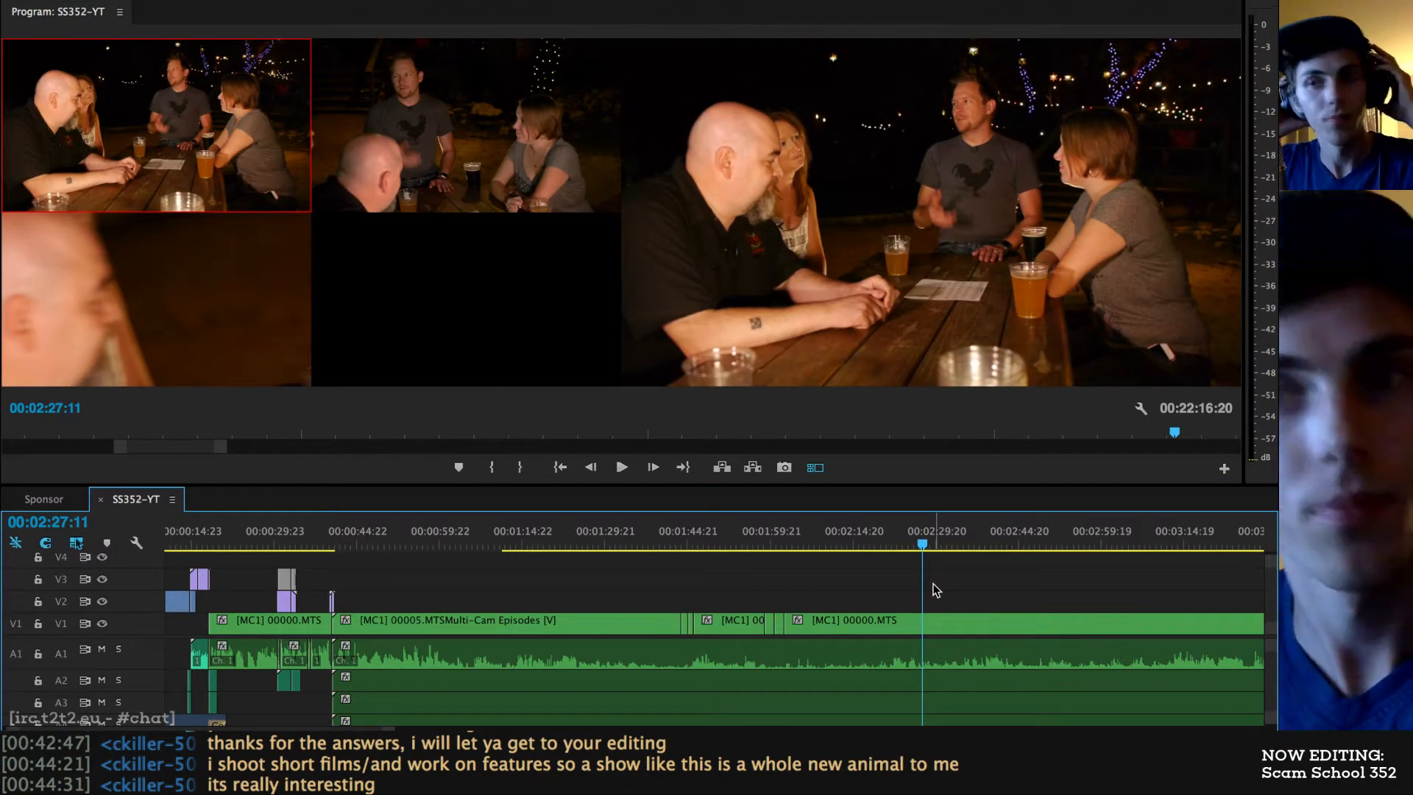
Step: Split all tracks at 00:02:27:11 and ripple-delete the main multicam footage that precedes the split
{"action": "key", "text": "c"}
{"action": "left_click", "coordinate": [930, 657]}
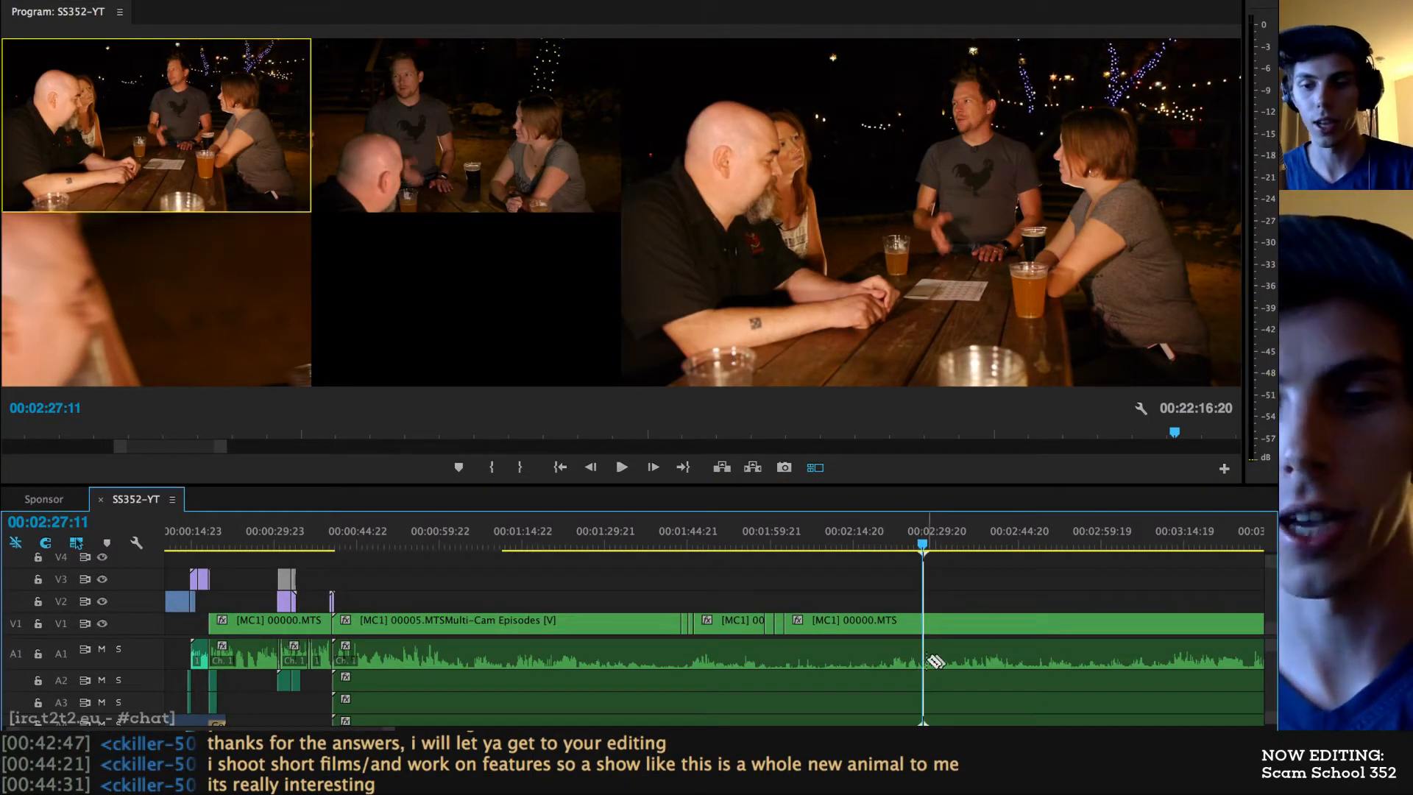
{"action": "key", "text": "v"}
{"action": "left_click_drag", "start_coordinate": [883, 587], "coordinate": [607, 697]}
{"action": "key", "text": "shift+Delete"}
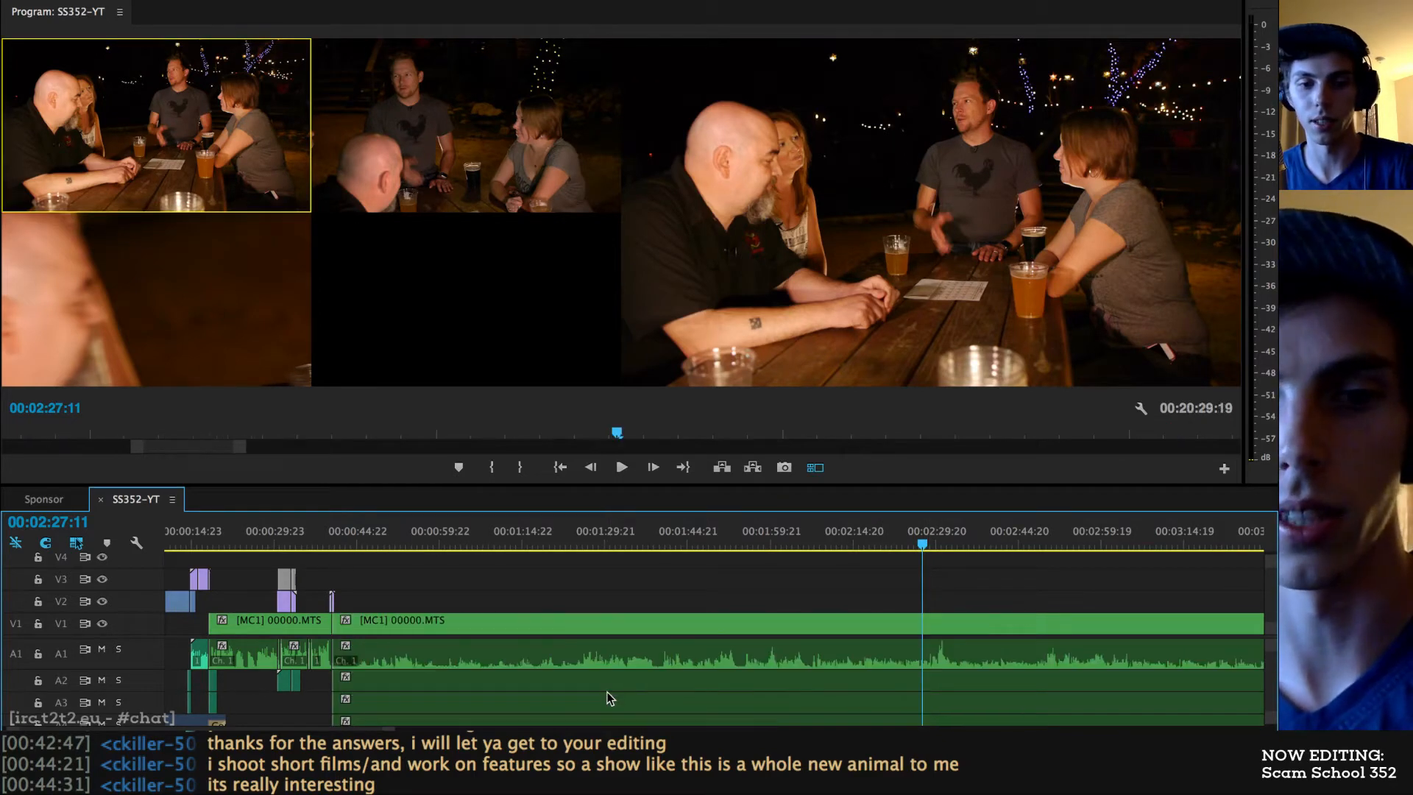
Step: Review the remaining multicam footage from 00:00:41:05 to find where the episode's opening toast begins
{"action": "key", "text": "minus"}
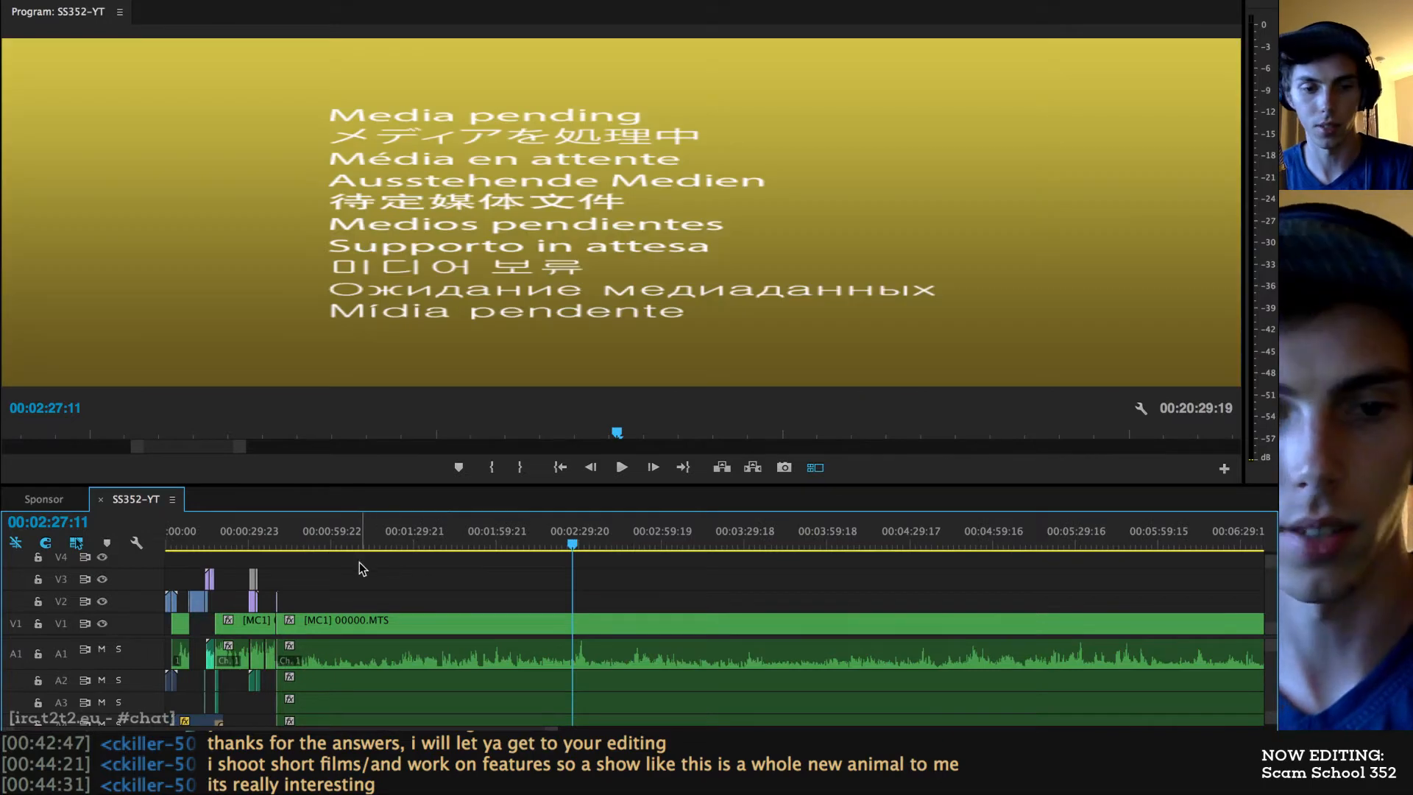
{"action": "left_click", "coordinate": [280, 530]}
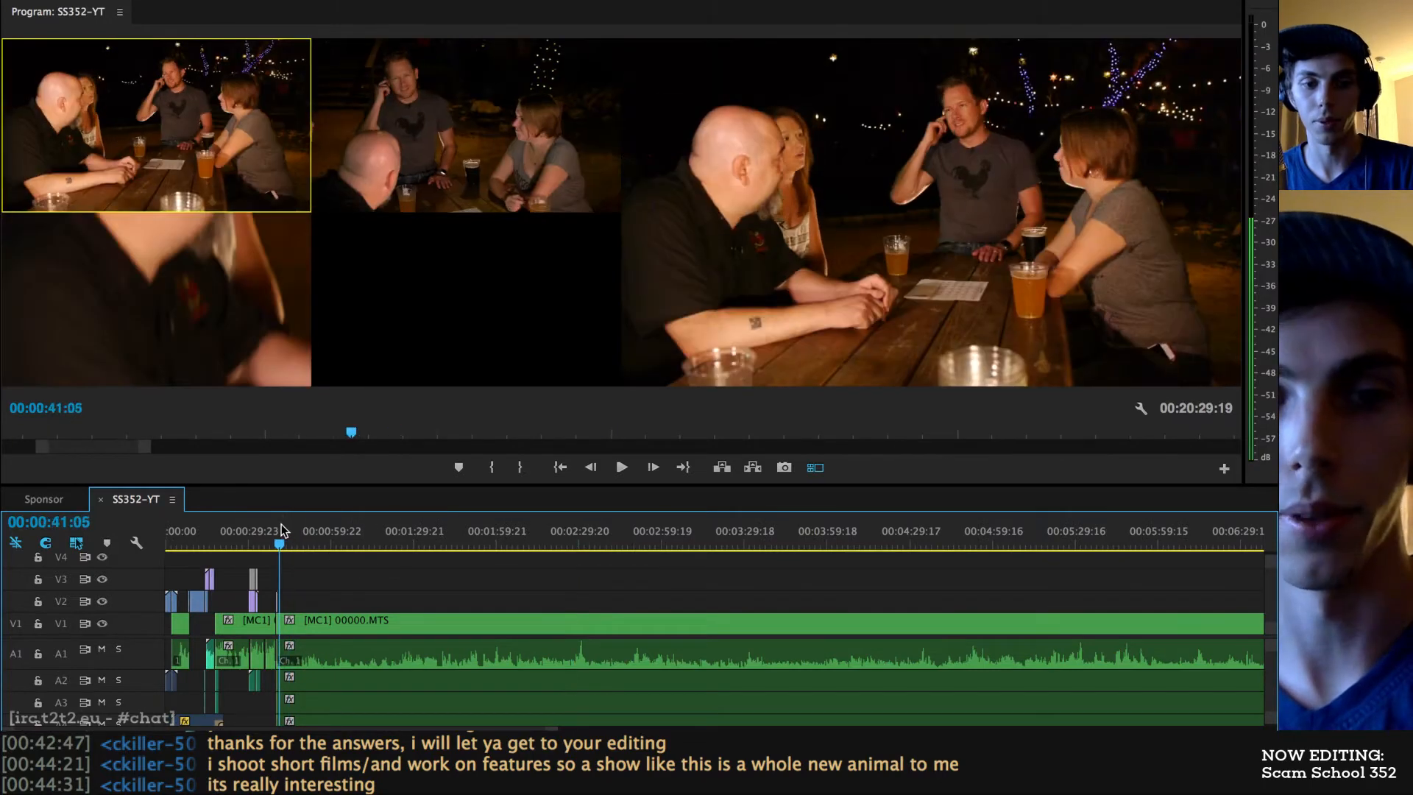
{"action": "key", "text": "equal"}
{"action": "key", "text": "equal"}
{"action": "key", "text": "equal"}
{"action": "key", "text": "equal"}
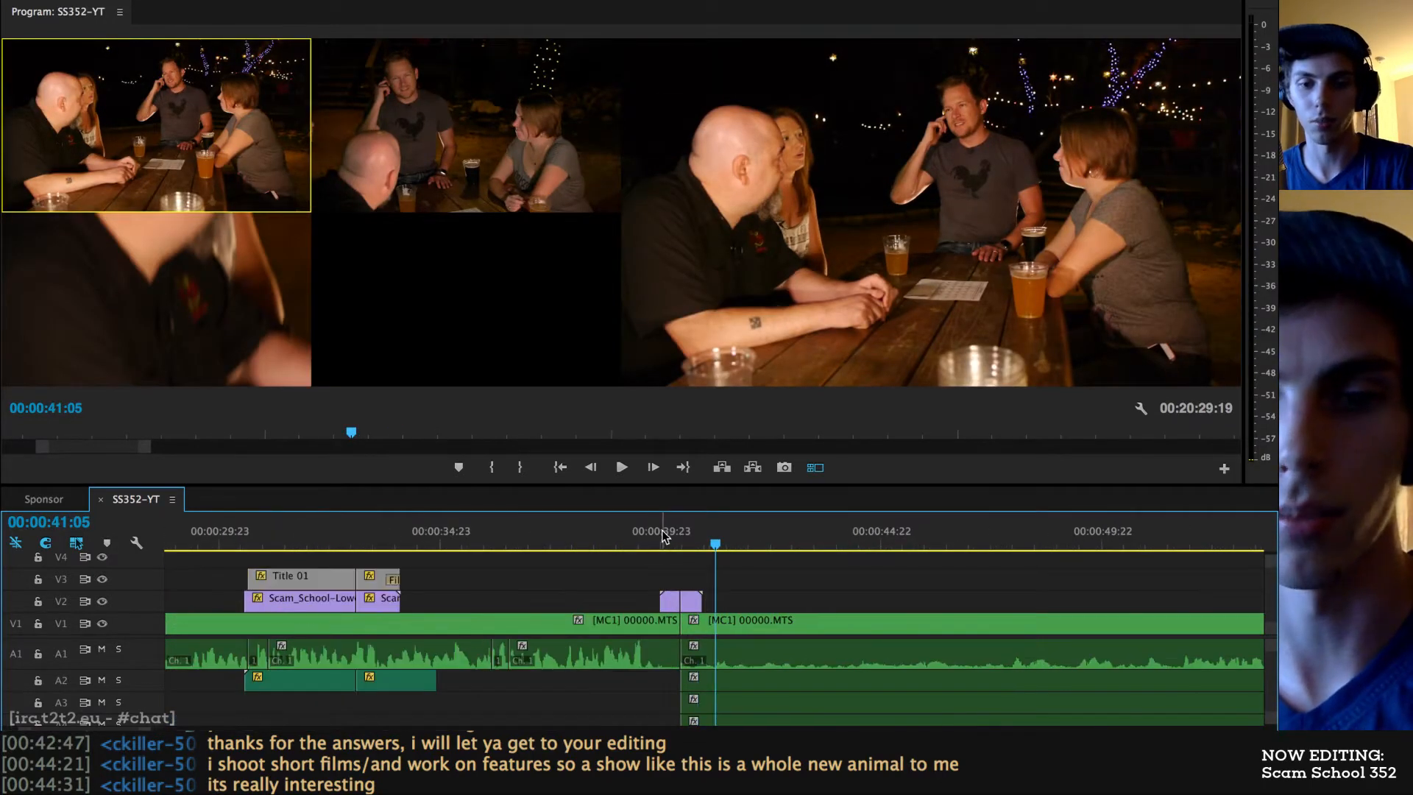
{"action": "key", "text": "j"}
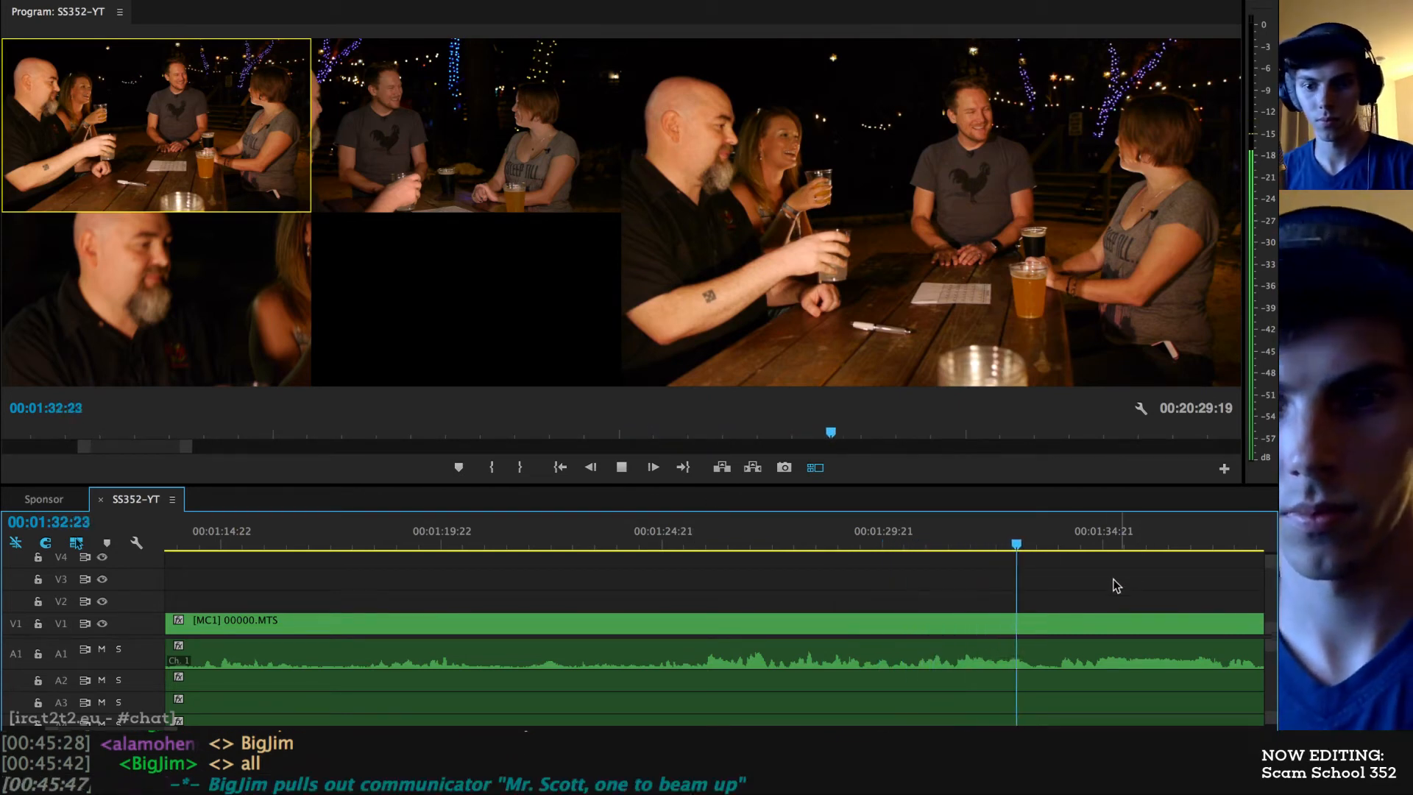
{"action": "key", "text": "space"}
{"action": "key", "text": "ctrl+s"}
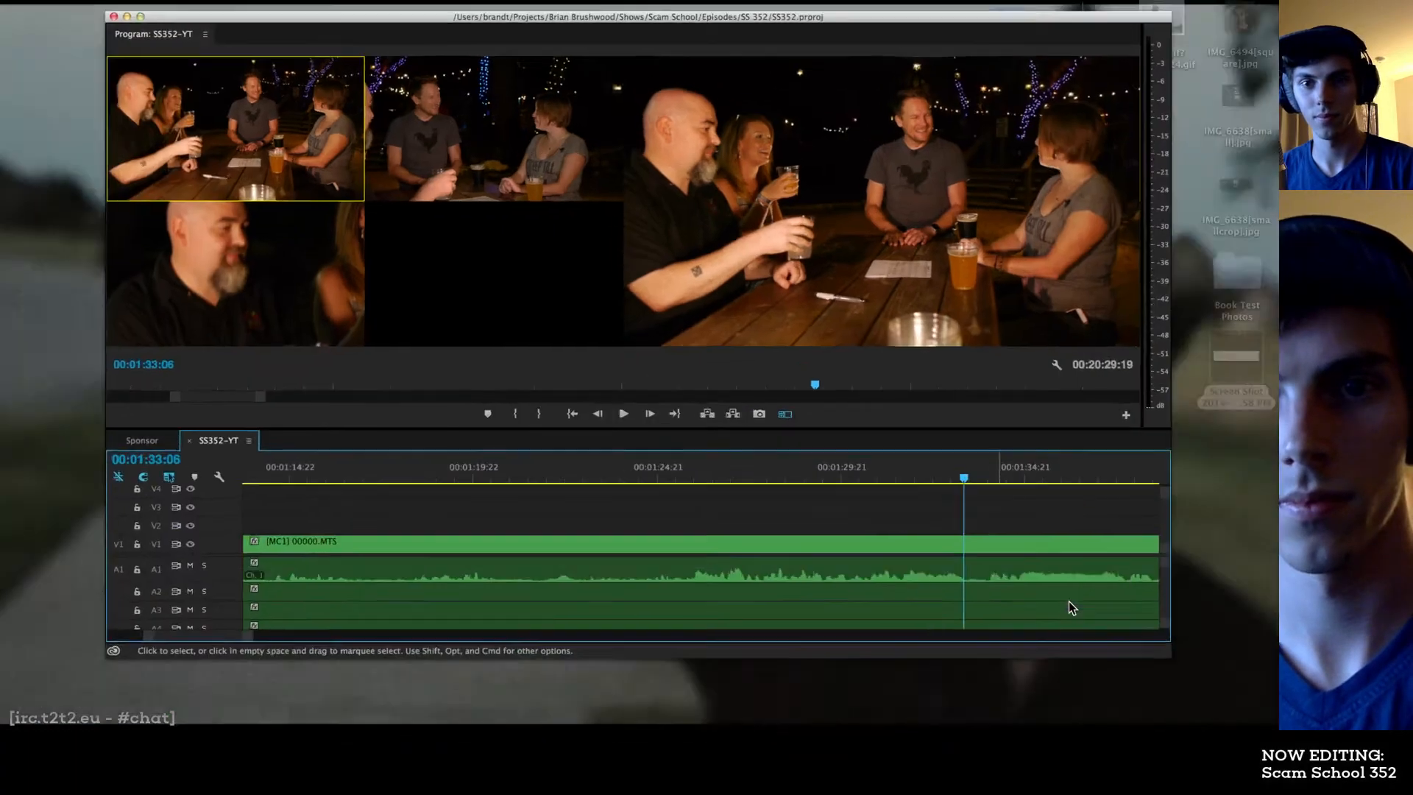
{"action": "key", "text": "space"}
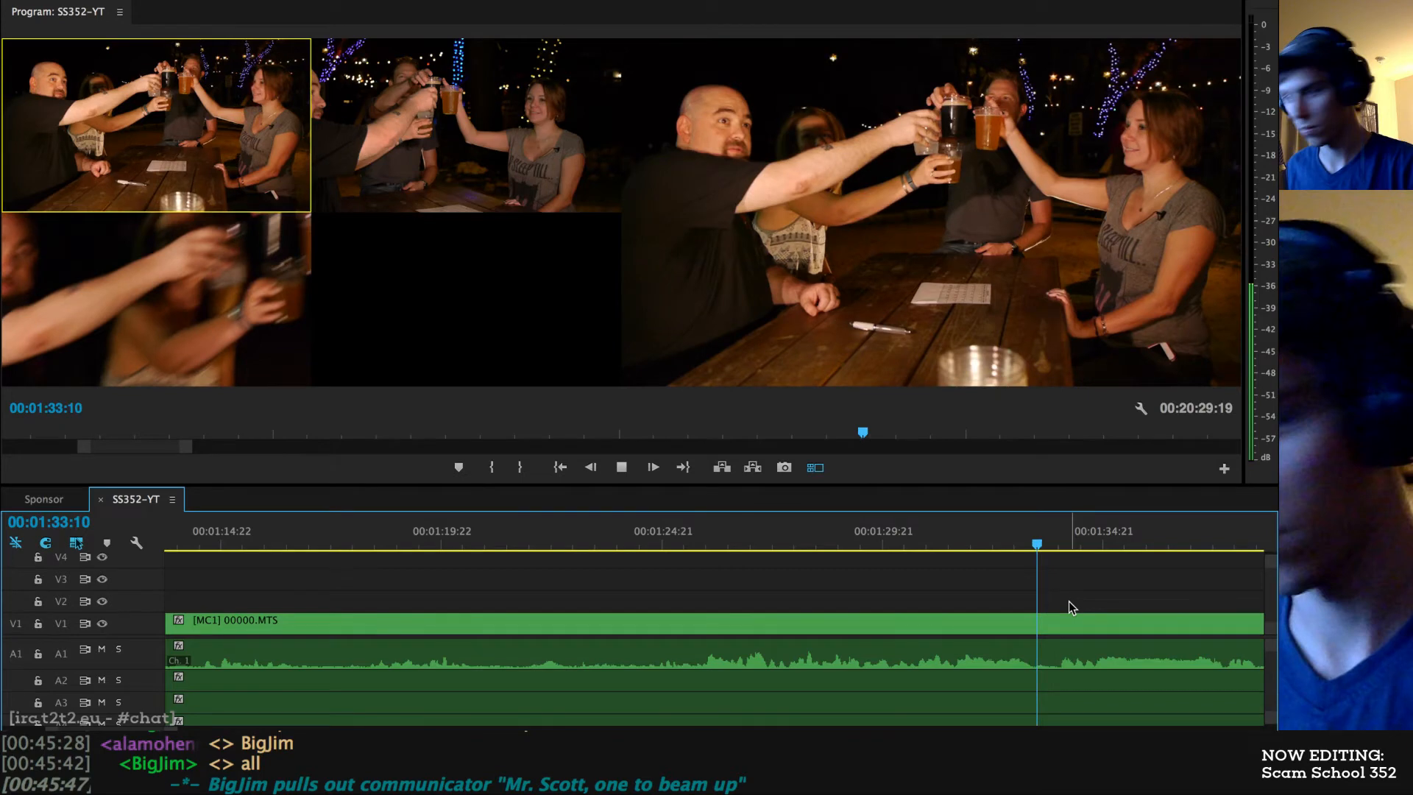
Step: Split all tracks at about 00:01:33:21 and ripple-delete the multicam footage between 00:00:40:10 and the split
{"action": "key", "text": "minus"}
{"action": "key", "text": "minus"}
{"action": "key", "text": "equal"}
{"action": "key", "text": "equal"}
{"action": "key", "text": "c"}
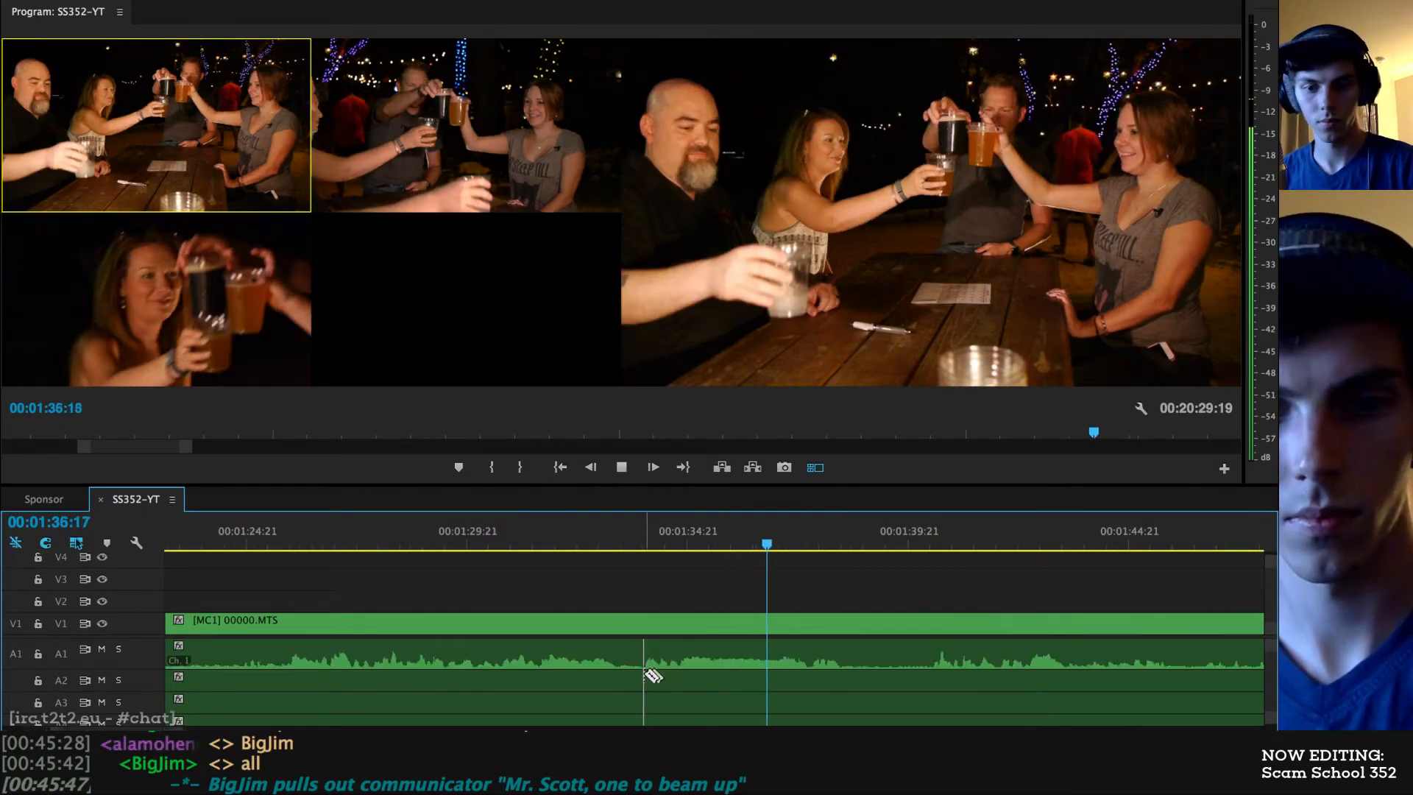
{"action": "left_click", "coordinate": [645, 669]}
{"action": "key", "text": "space"}
{"action": "key", "text": "minus"}
{"action": "key", "text": "minus"}
{"action": "key", "text": "minus"}
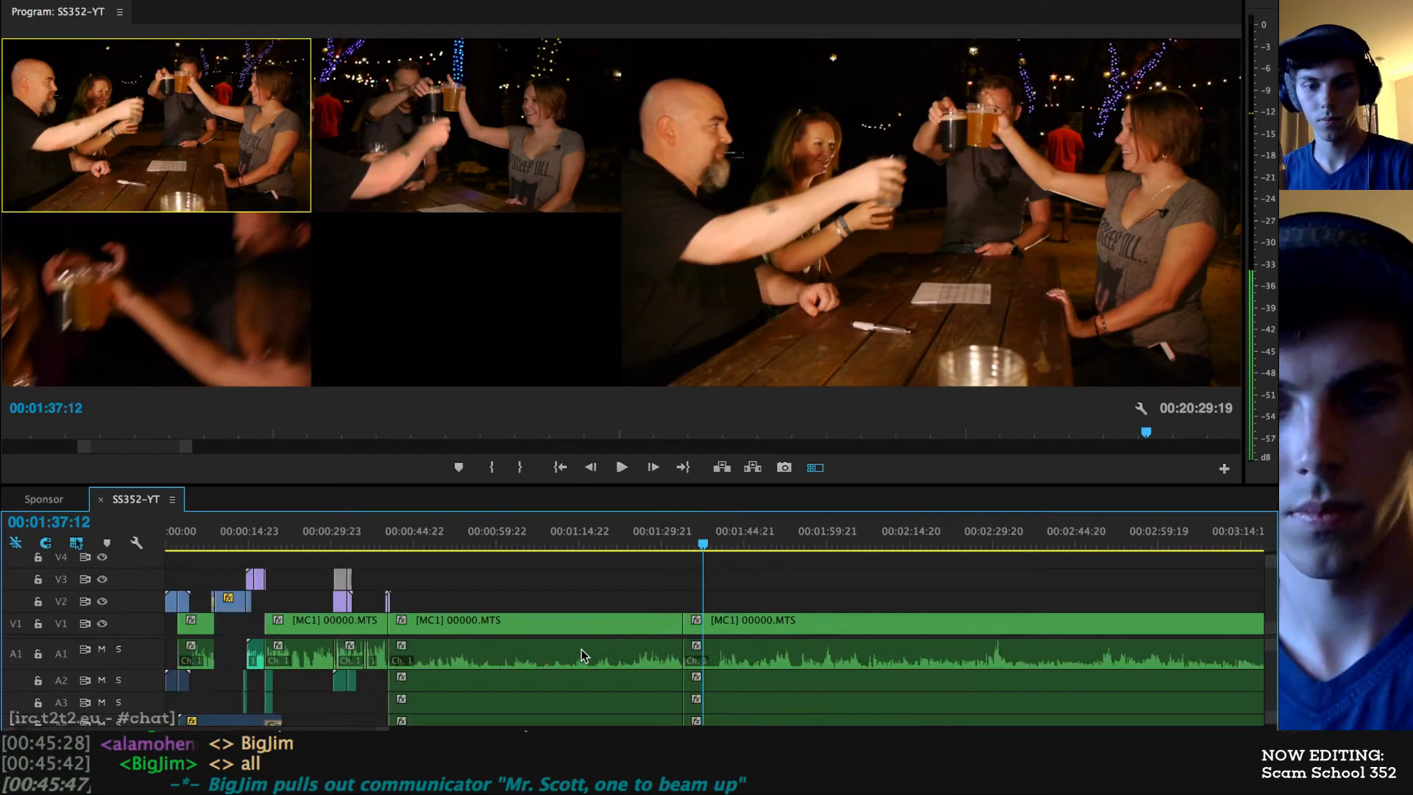
{"action": "left_click", "coordinate": [512, 687]}
{"action": "key", "text": "shift+Delete"}
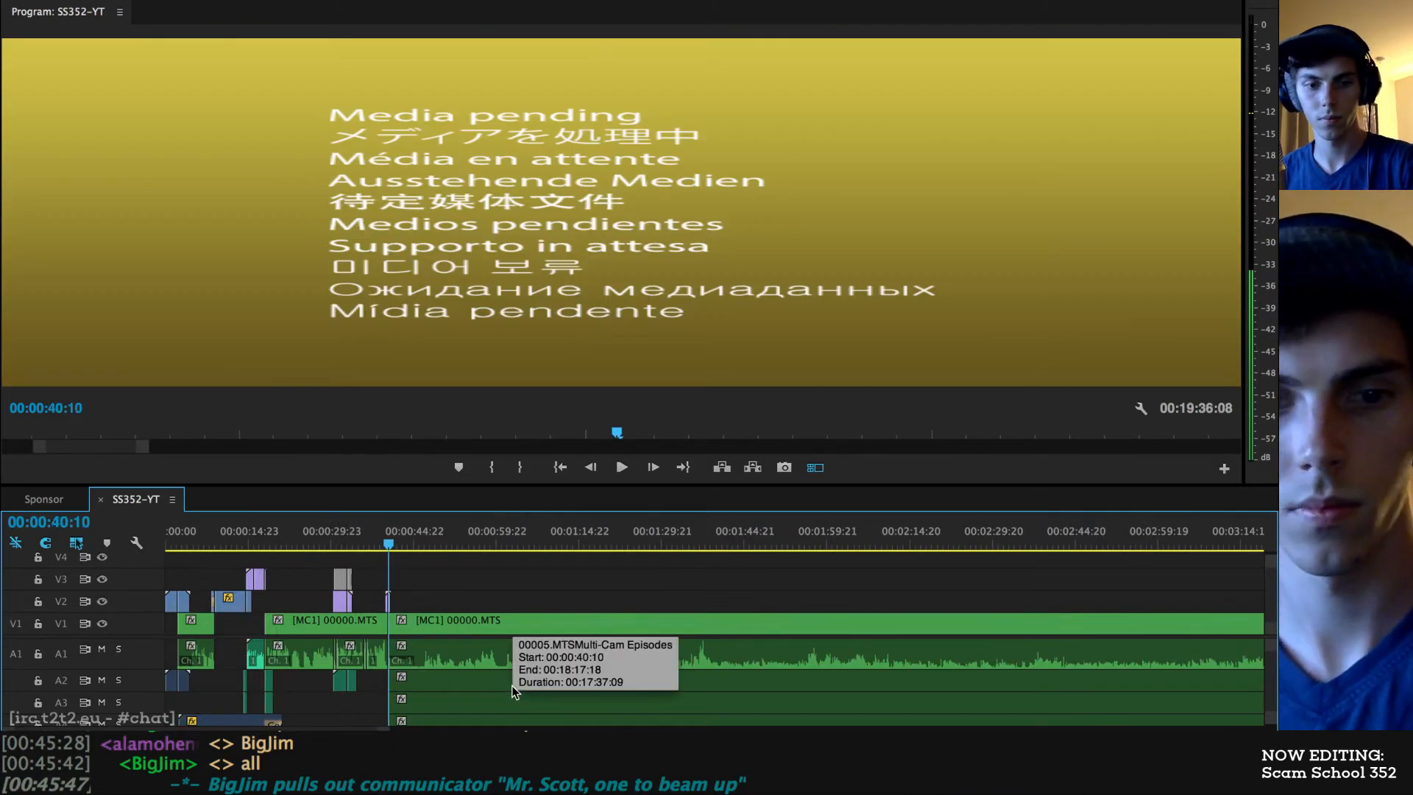
Step: Play SS352-YT across the new edit point at 00:00:40:10 to check how the toast starts
{"action": "key", "text": "equal"}
{"action": "key", "text": "equal"}
{"action": "key", "text": "equal"}
{"action": "left_click", "coordinate": [841, 586]}
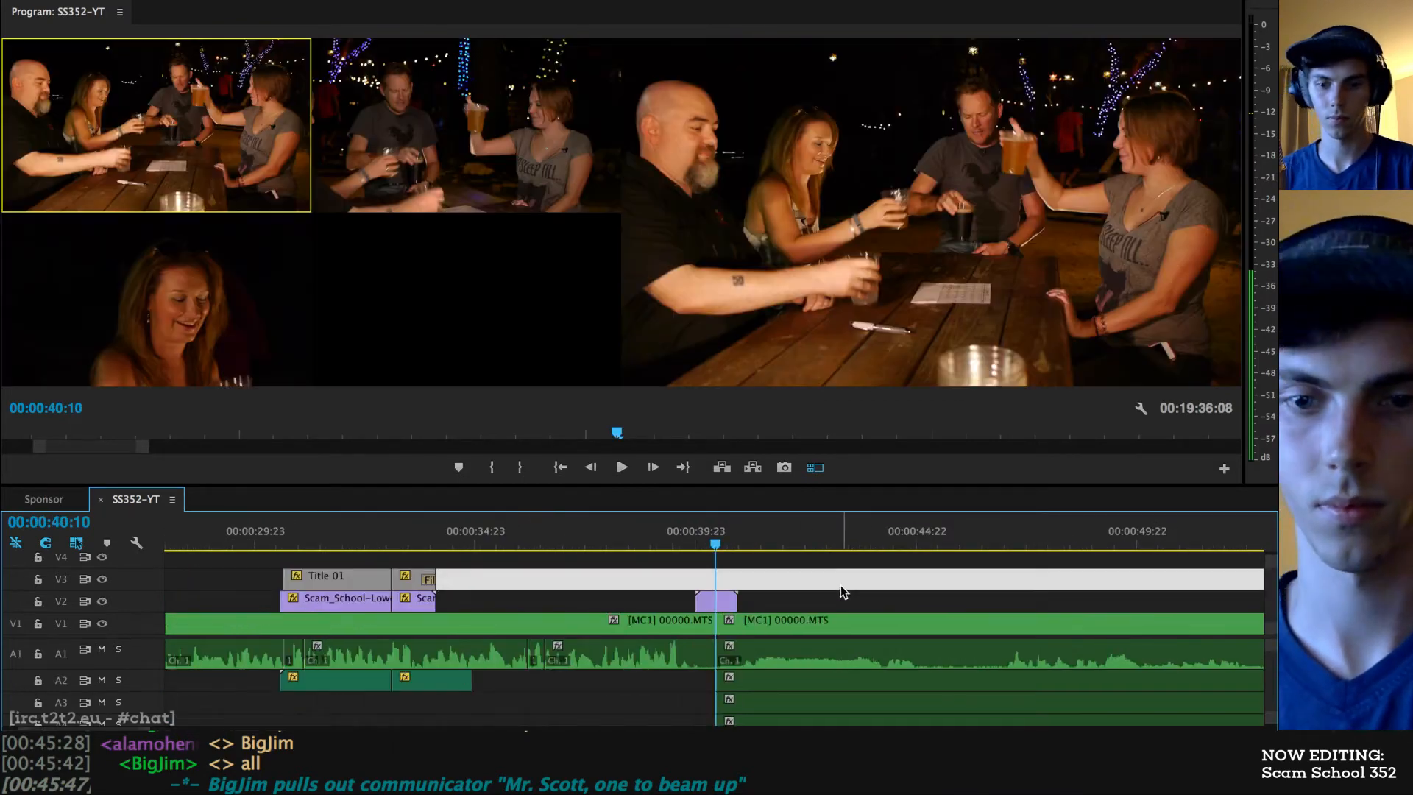
{"action": "left_click", "coordinate": [841, 585]}
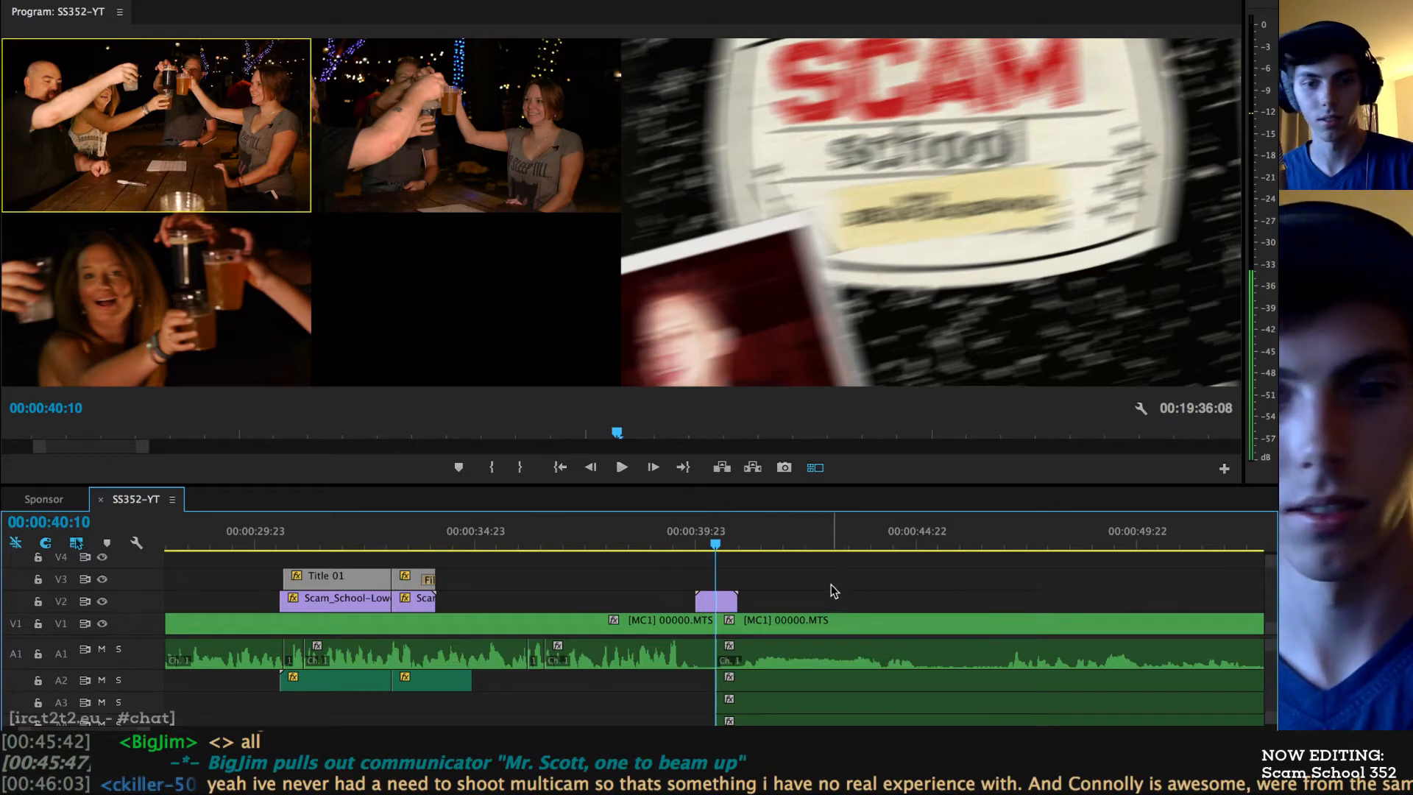
{"action": "key", "text": "space"}
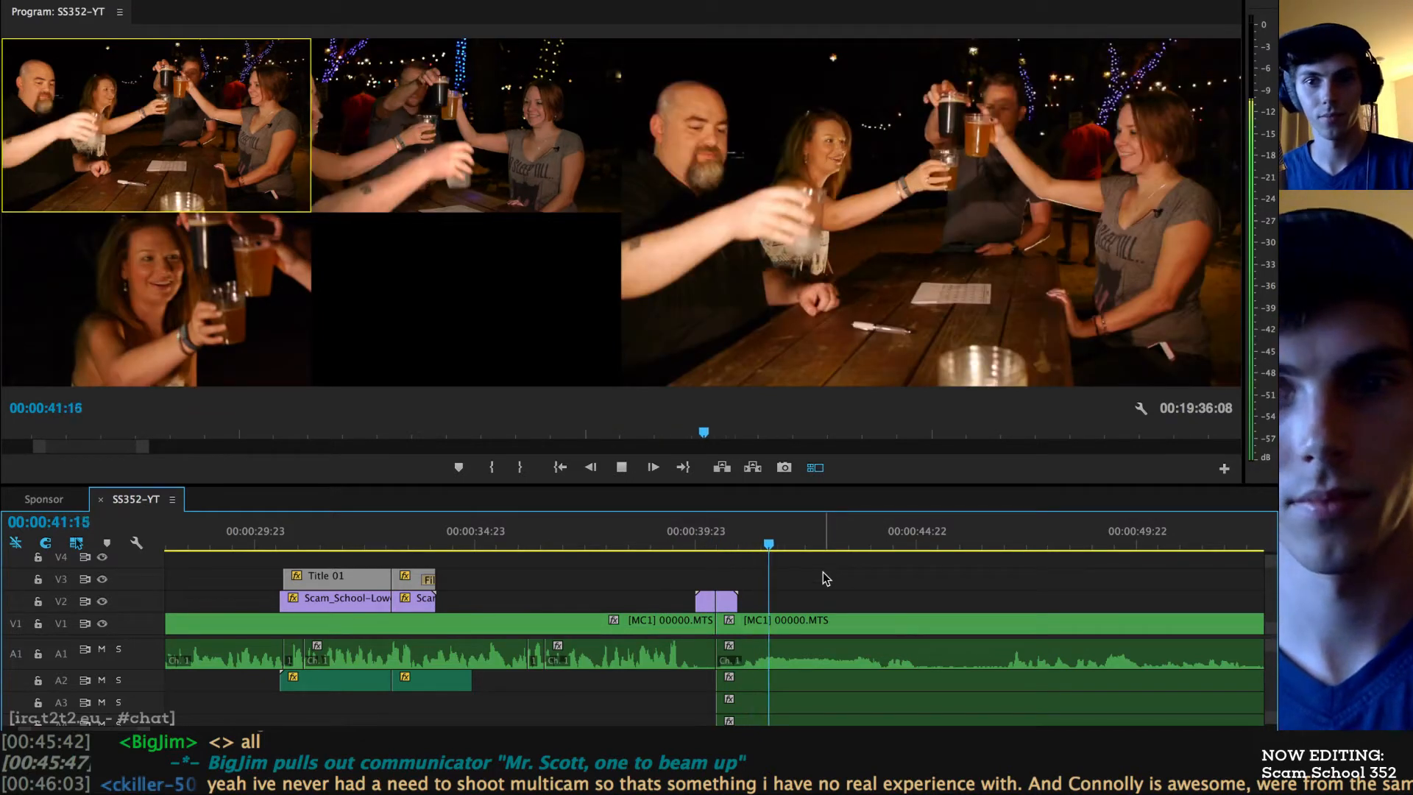
{"action": "key", "text": "minus"}
{"action": "key", "text": "minus"}
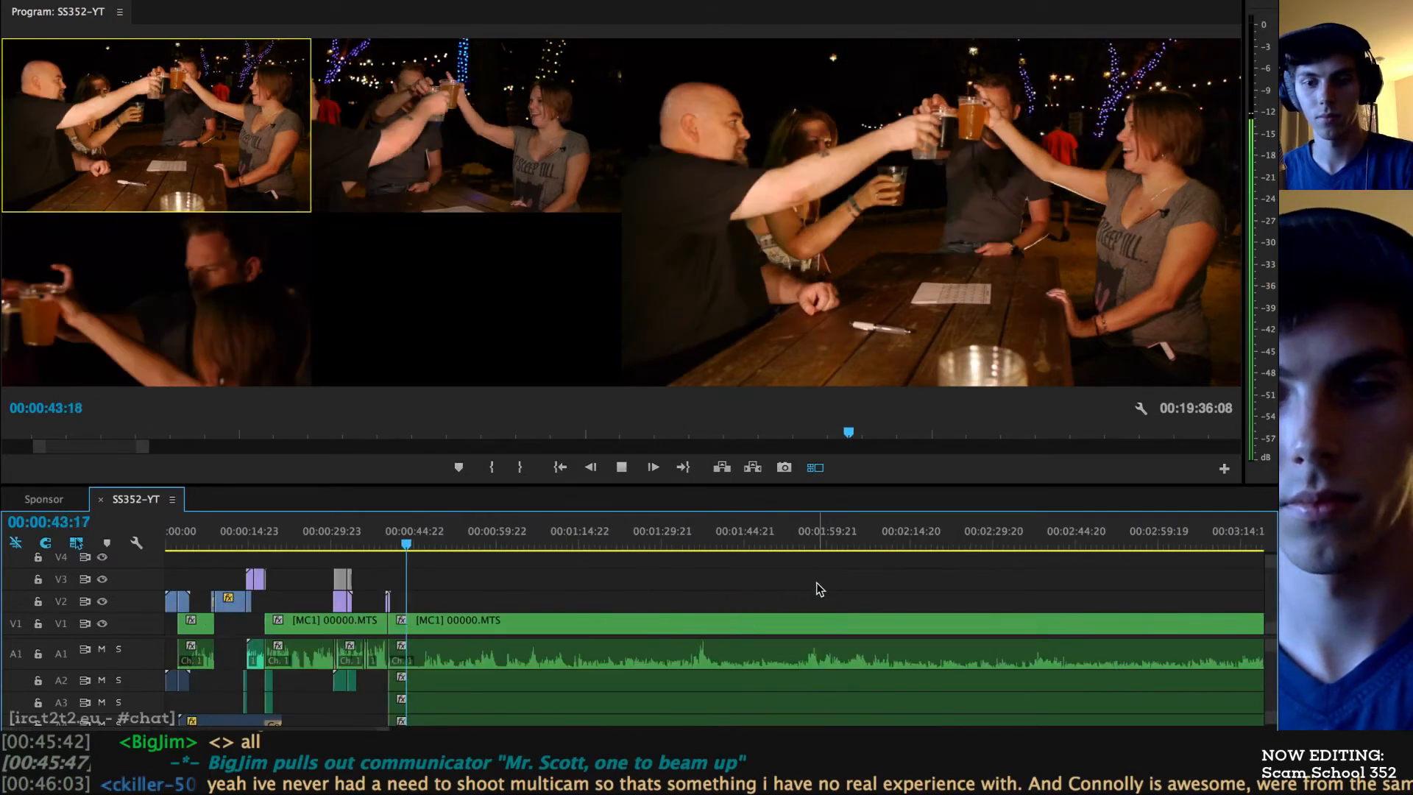
{"action": "key", "text": "equal"}
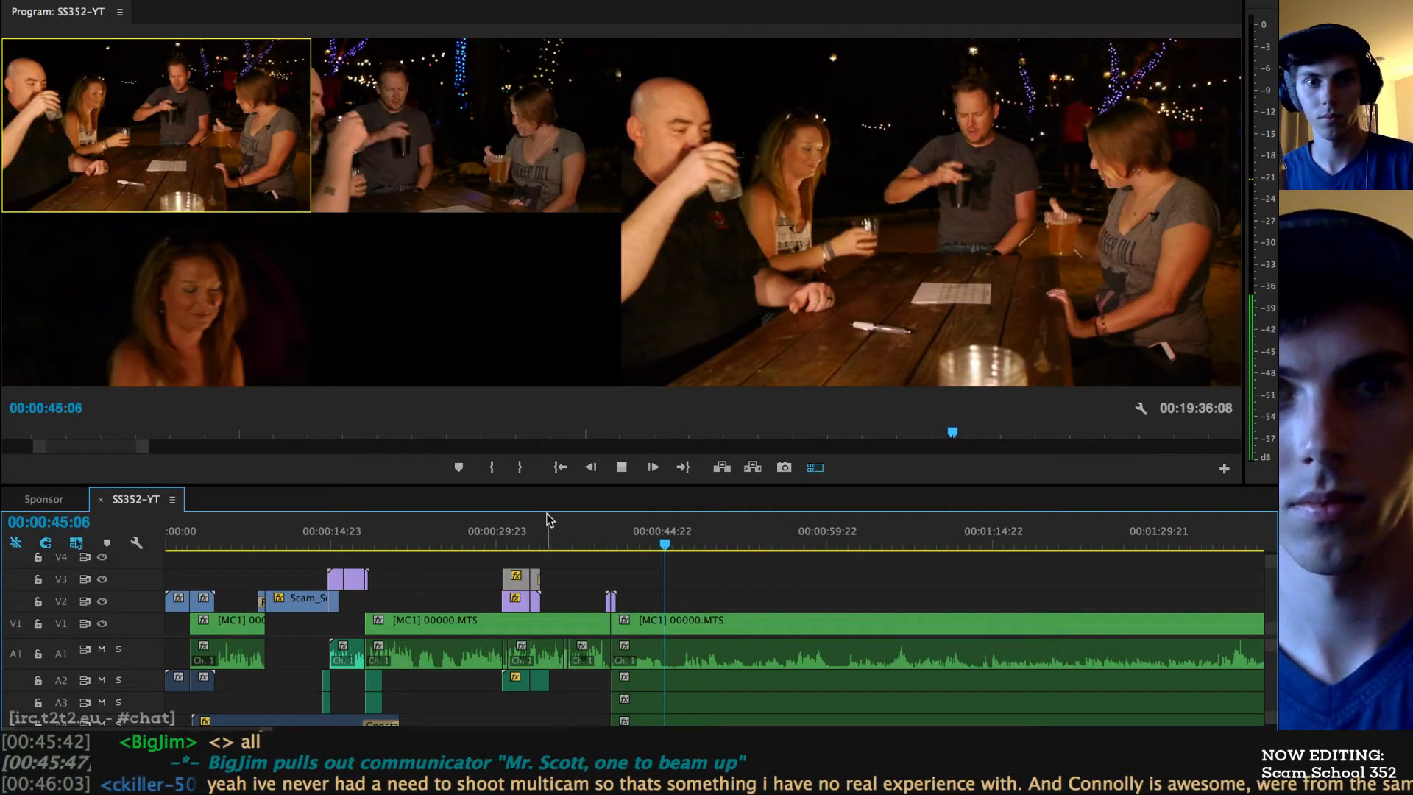
Step: Switch to the Editing workspace, save the project and reopen the SS352-YT sequence
{"action": "left_click", "coordinate": [471, 0]}
{"action": "mouse_move", "coordinate": [518, 1]}
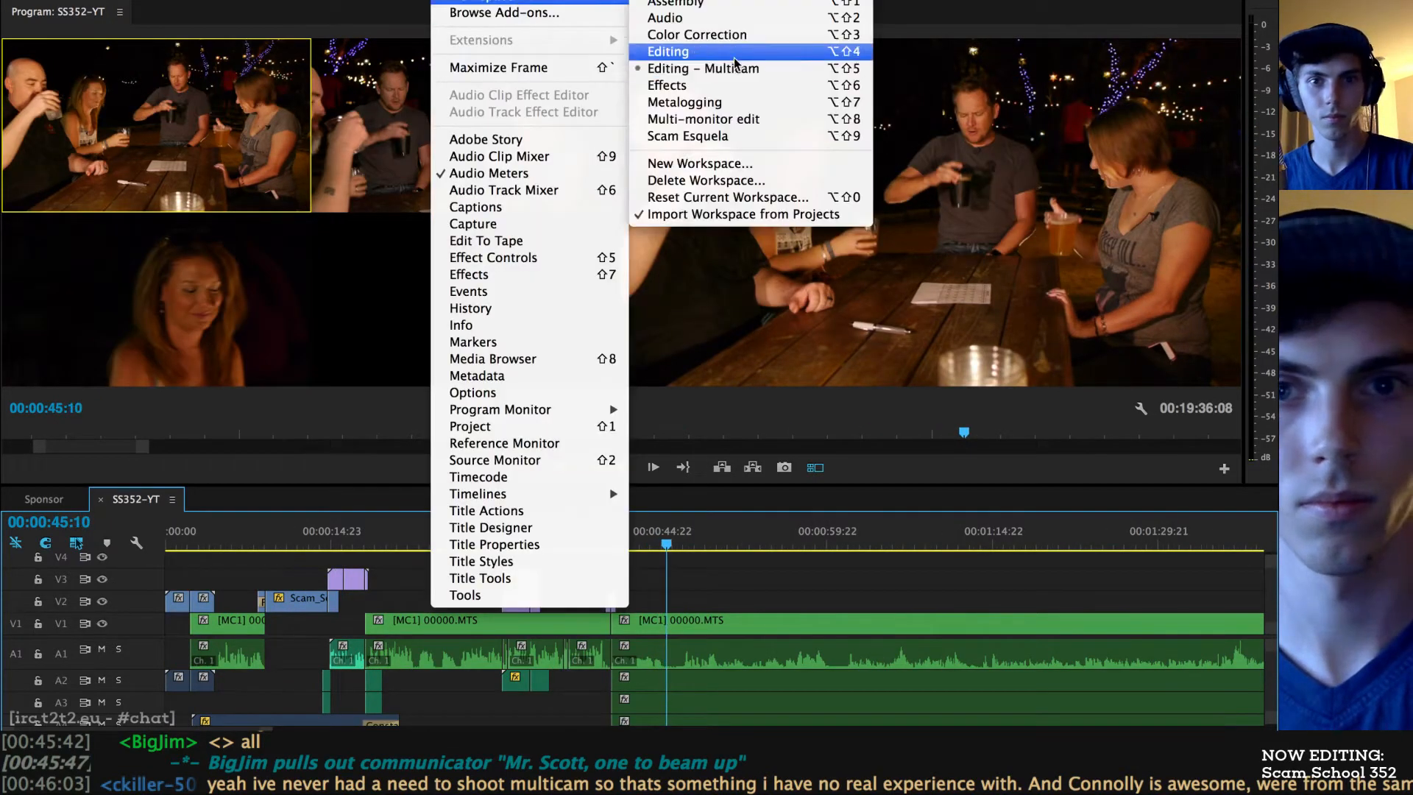
{"action": "left_click", "coordinate": [733, 53]}
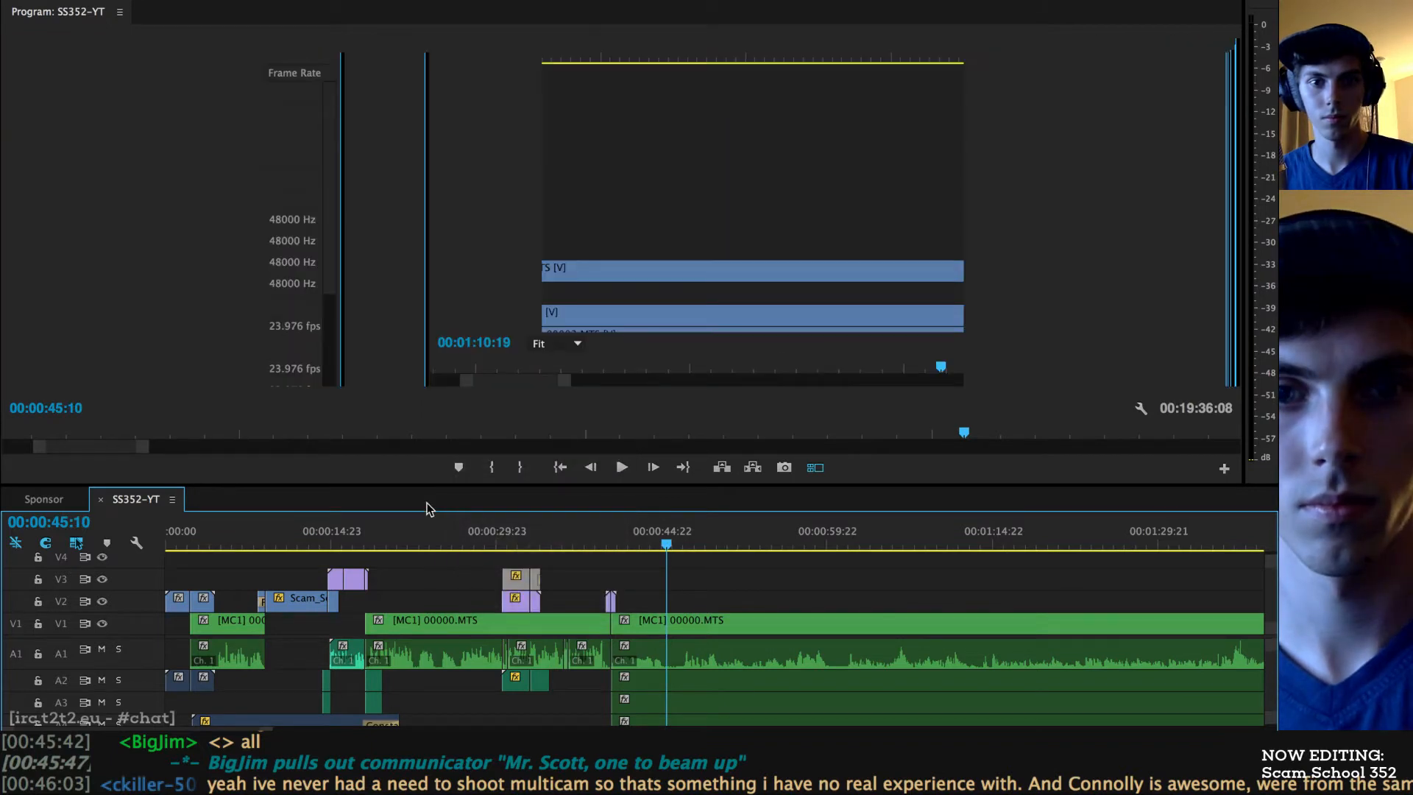
{"action": "key", "text": "super+s"}
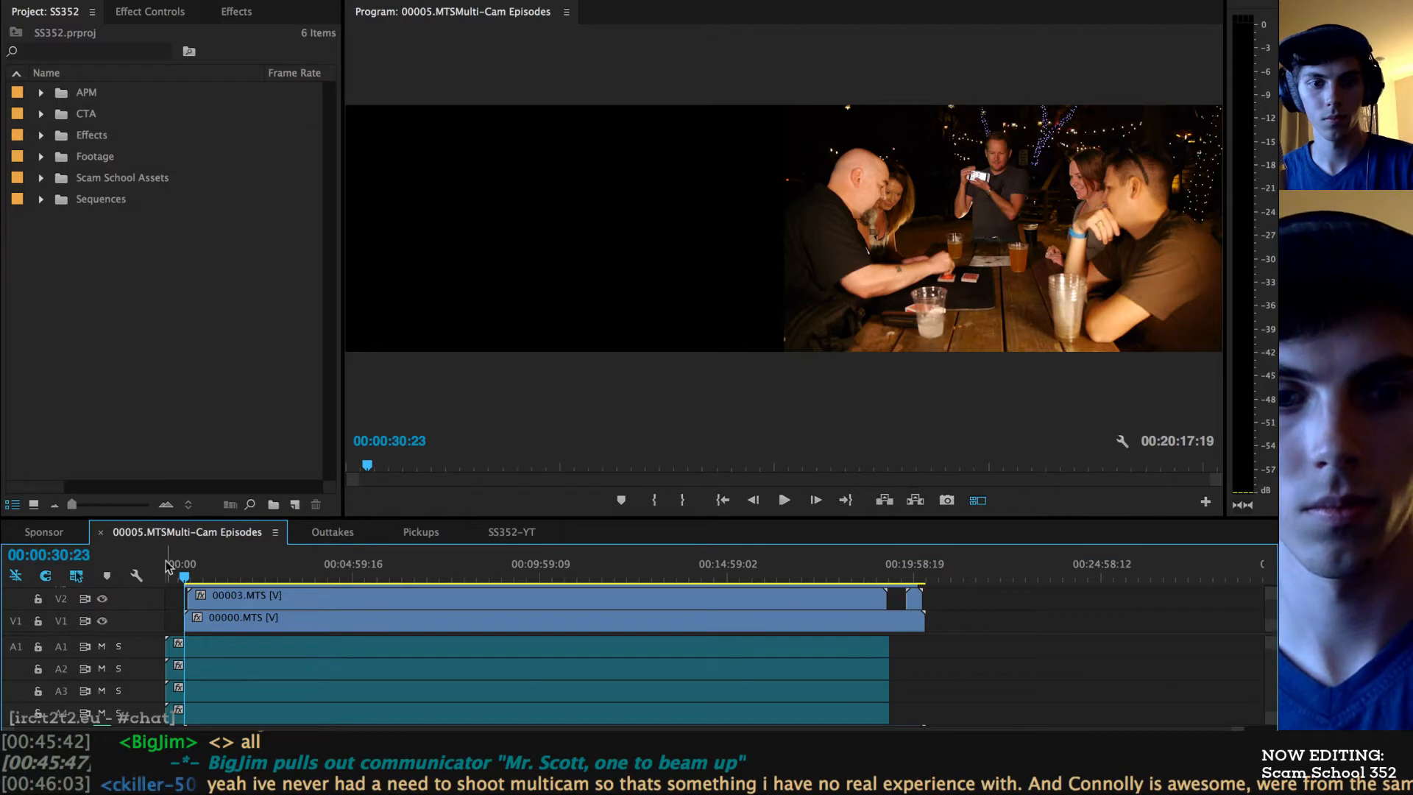
{"action": "left_click", "coordinate": [511, 532]}
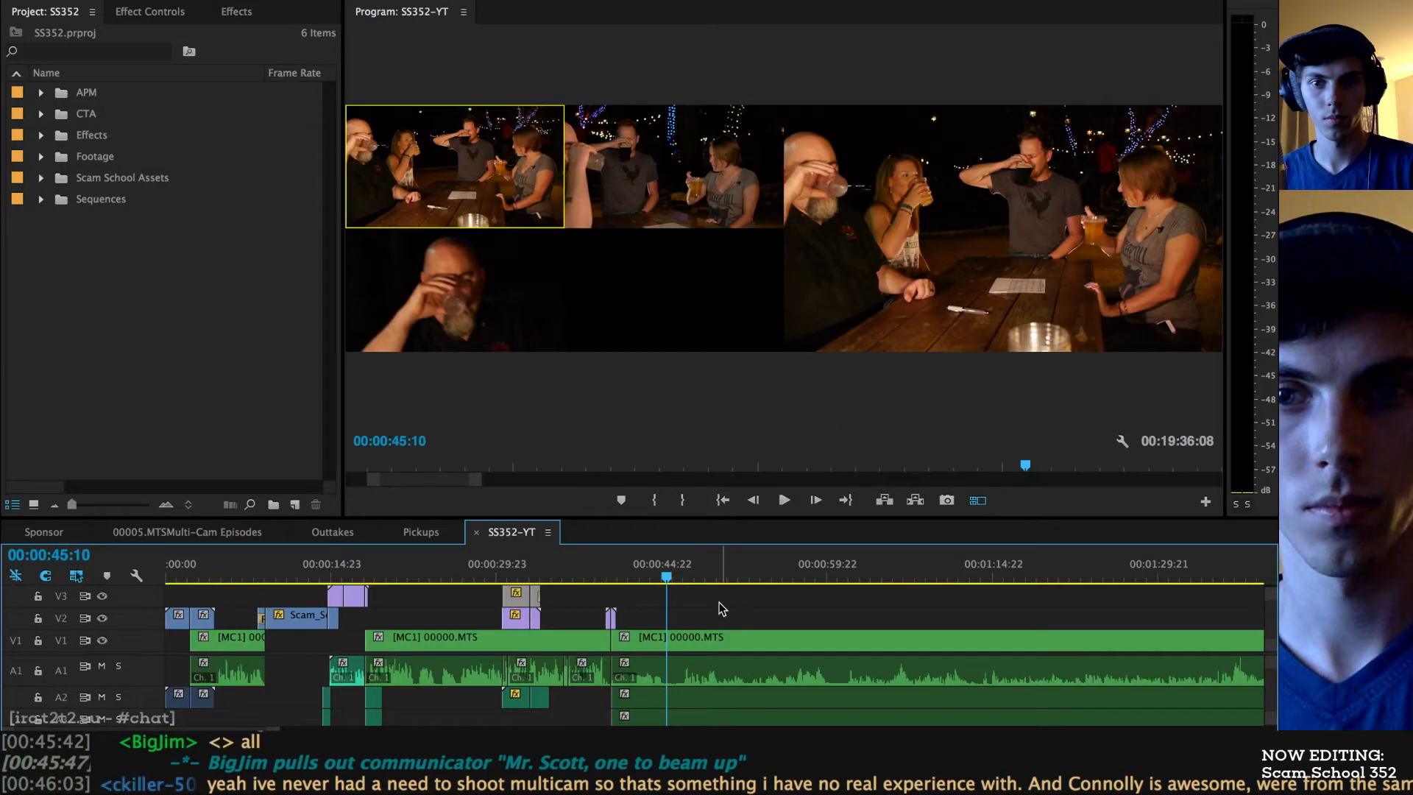
Step: Split the multicam clip and its audio at about 00:00:44:19 and maximize the timeline
{"action": "key", "text": "minus"}
{"action": "key", "text": "minus"}
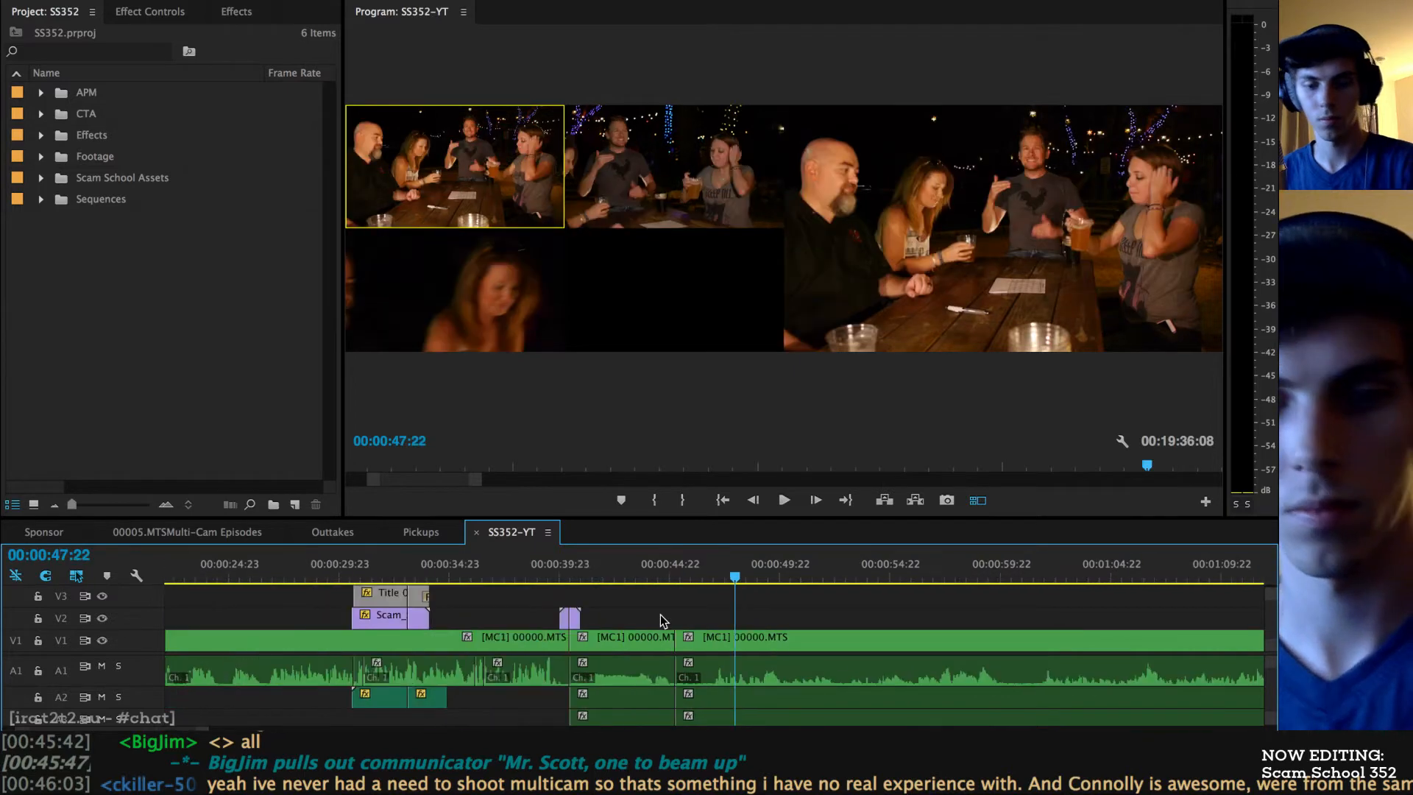
{"action": "key", "text": "grave"}
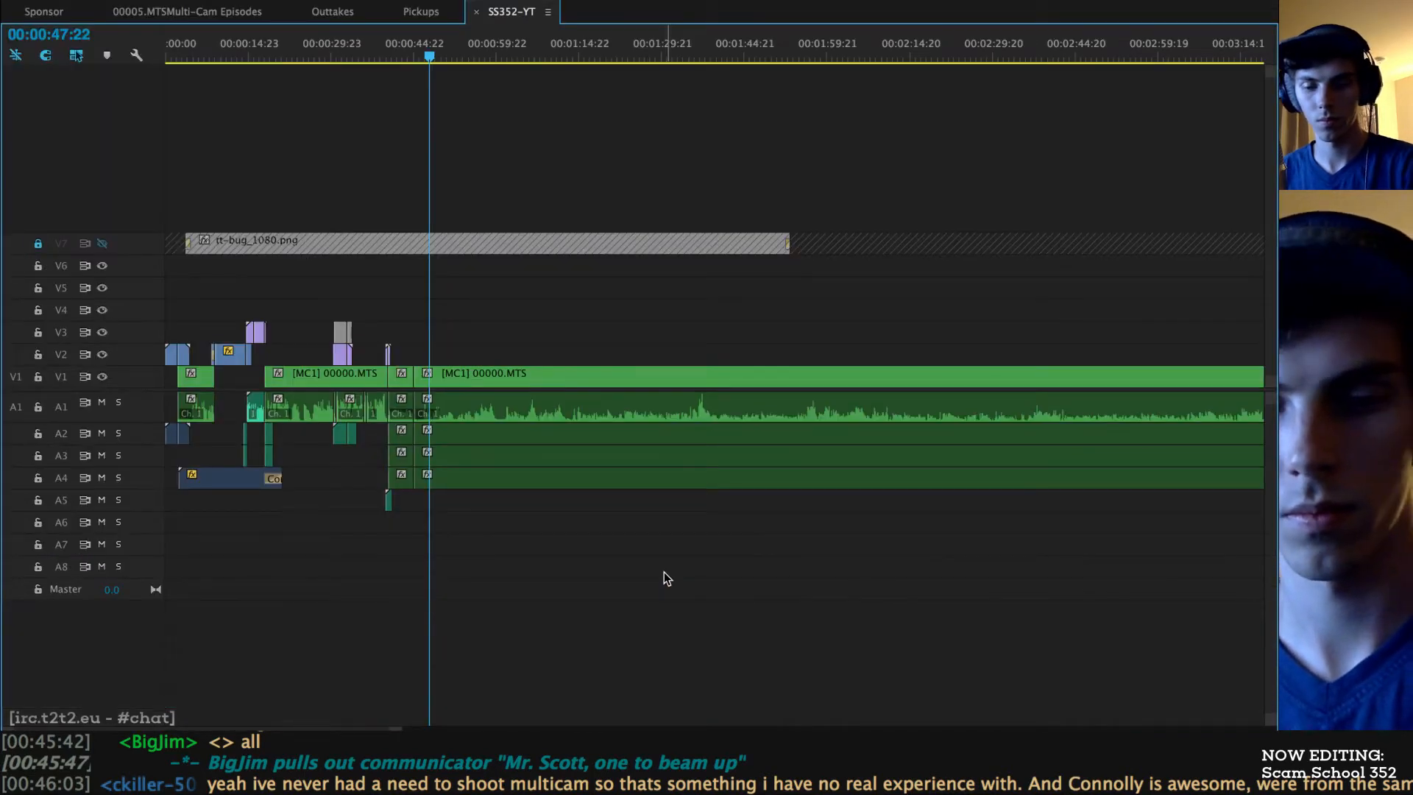
Step: Bring the V2 transition and its A5 sound from the end of the multicam footage near 00:18:17 to the cut at about 00:00:44:19
{"action": "key", "text": "backslash"}
{"action": "left_click", "coordinate": [915, 55]}
{"action": "key", "text": "equal"}
{"action": "key", "text": "equal"}
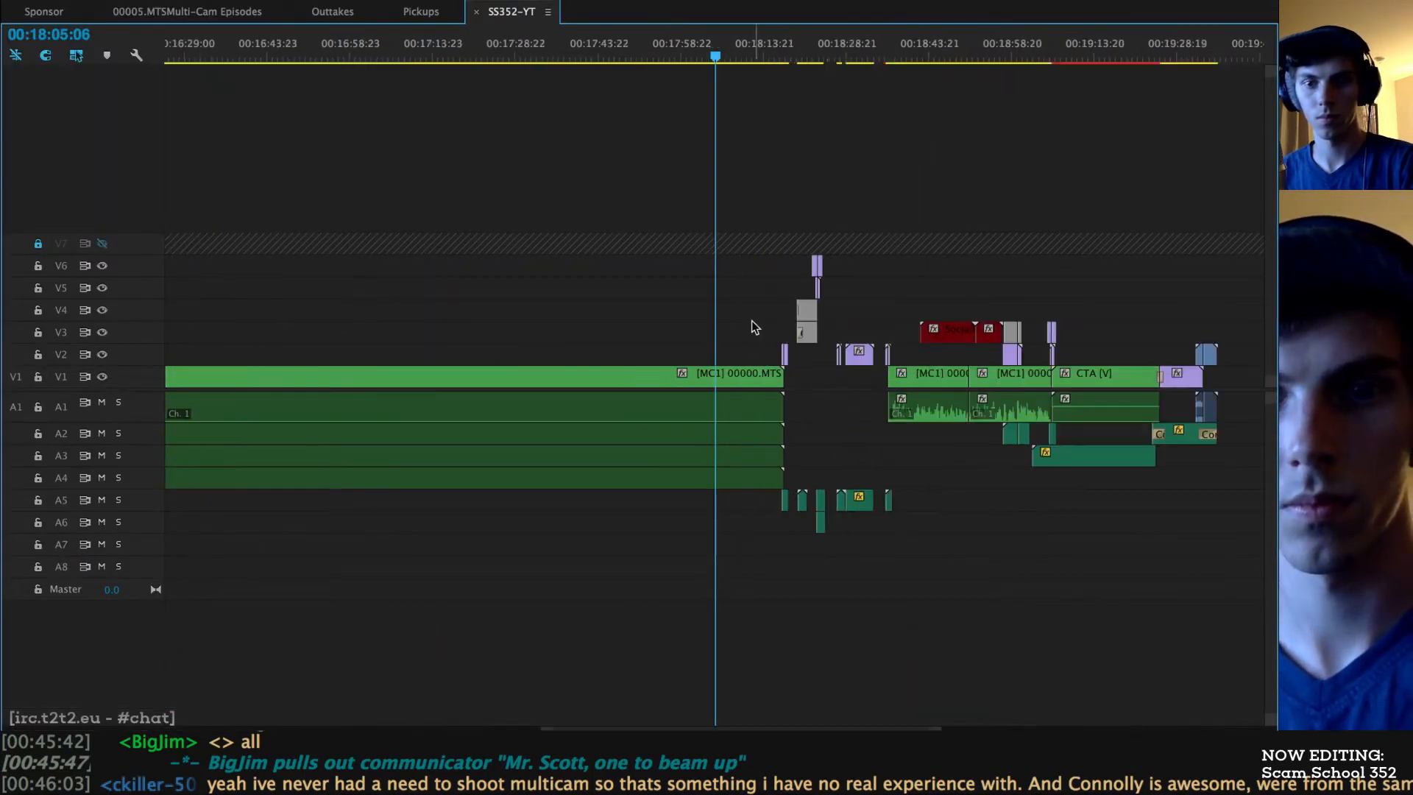
{"action": "key", "text": "minus"}
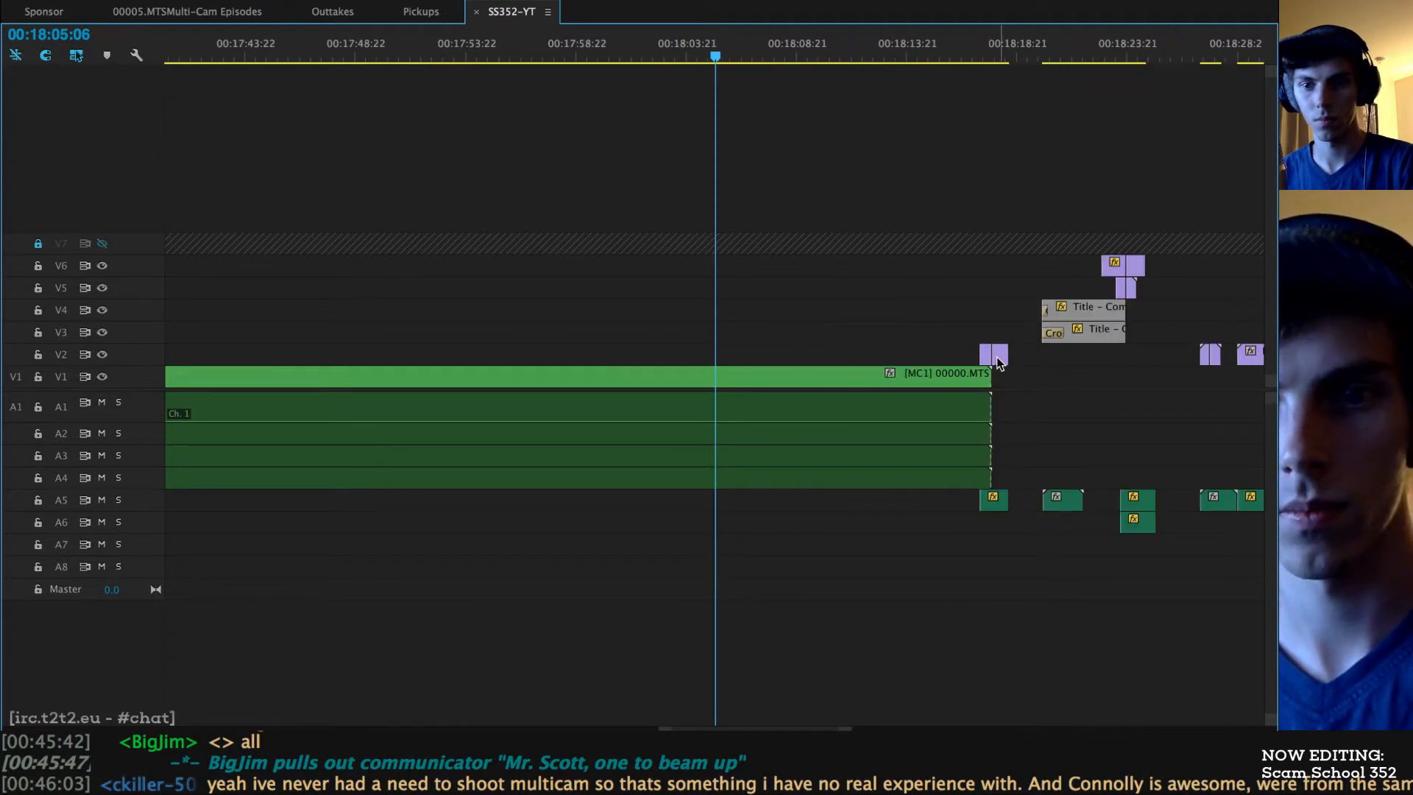
{"action": "left_click_drag", "start_coordinate": [993, 355], "coordinate": [327, 354]}
{"action": "key", "text": "minus"}
{"action": "key", "text": "minus"}
{"action": "key", "text": "minus"}
{"action": "key", "text": "minus"}
{"action": "key", "text": "="}
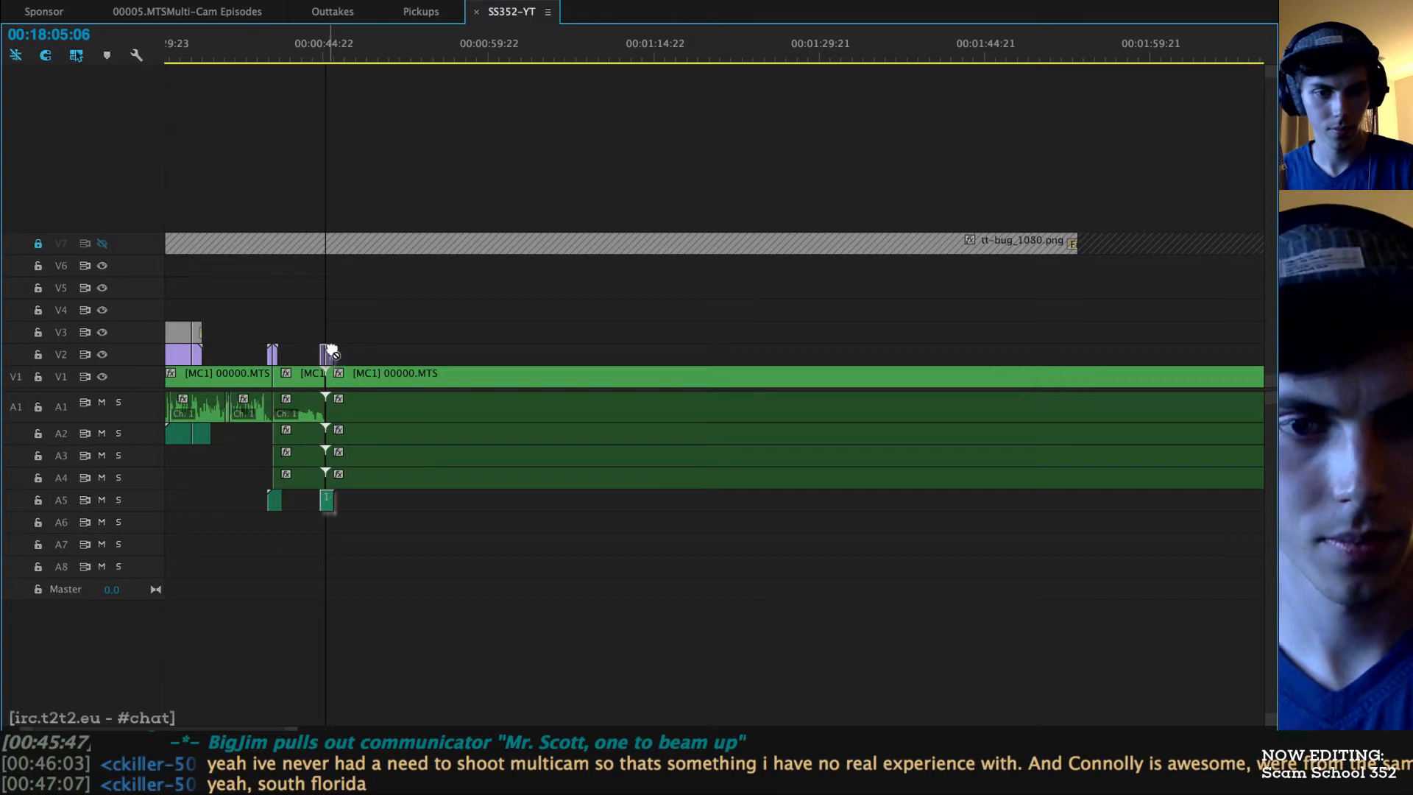
{"action": "left_click", "coordinate": [412, 345]}
{"action": "left_click", "coordinate": [417, 329]}
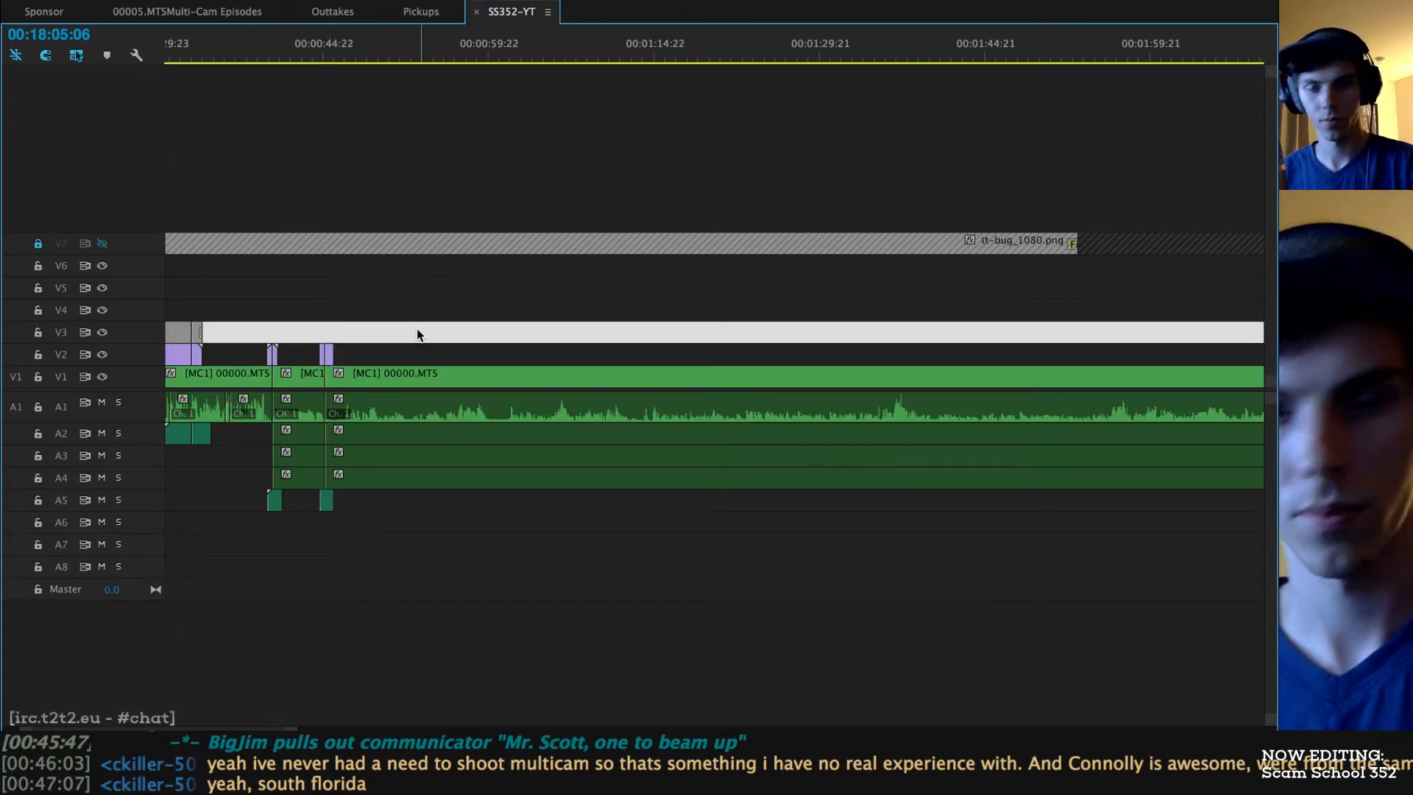
{"action": "left_click", "coordinate": [416, 329]}
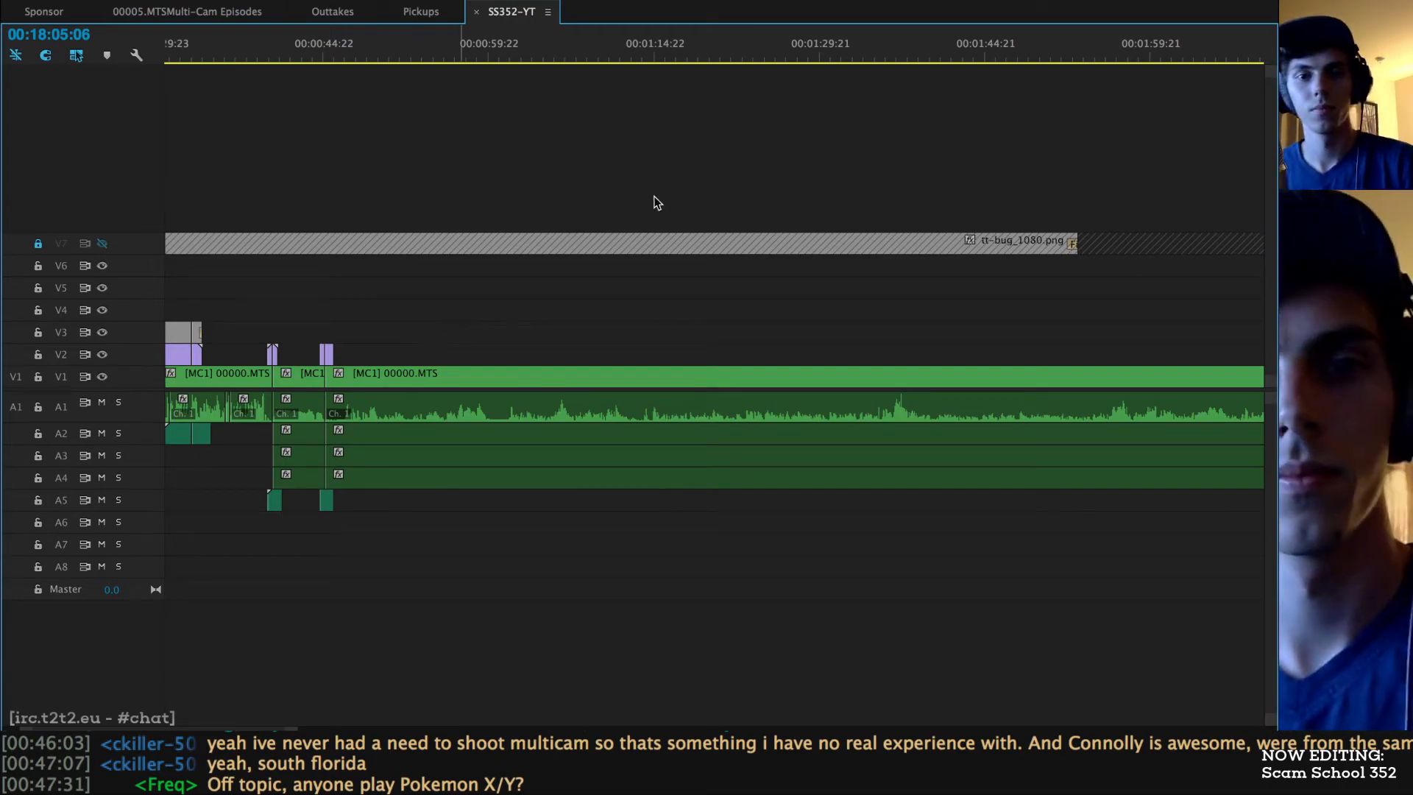
Step: Switch to Finder, open a second window and arrange it side by side with the Scam School 352 folder window
{"action": "key", "text": "ctrl+Up"}
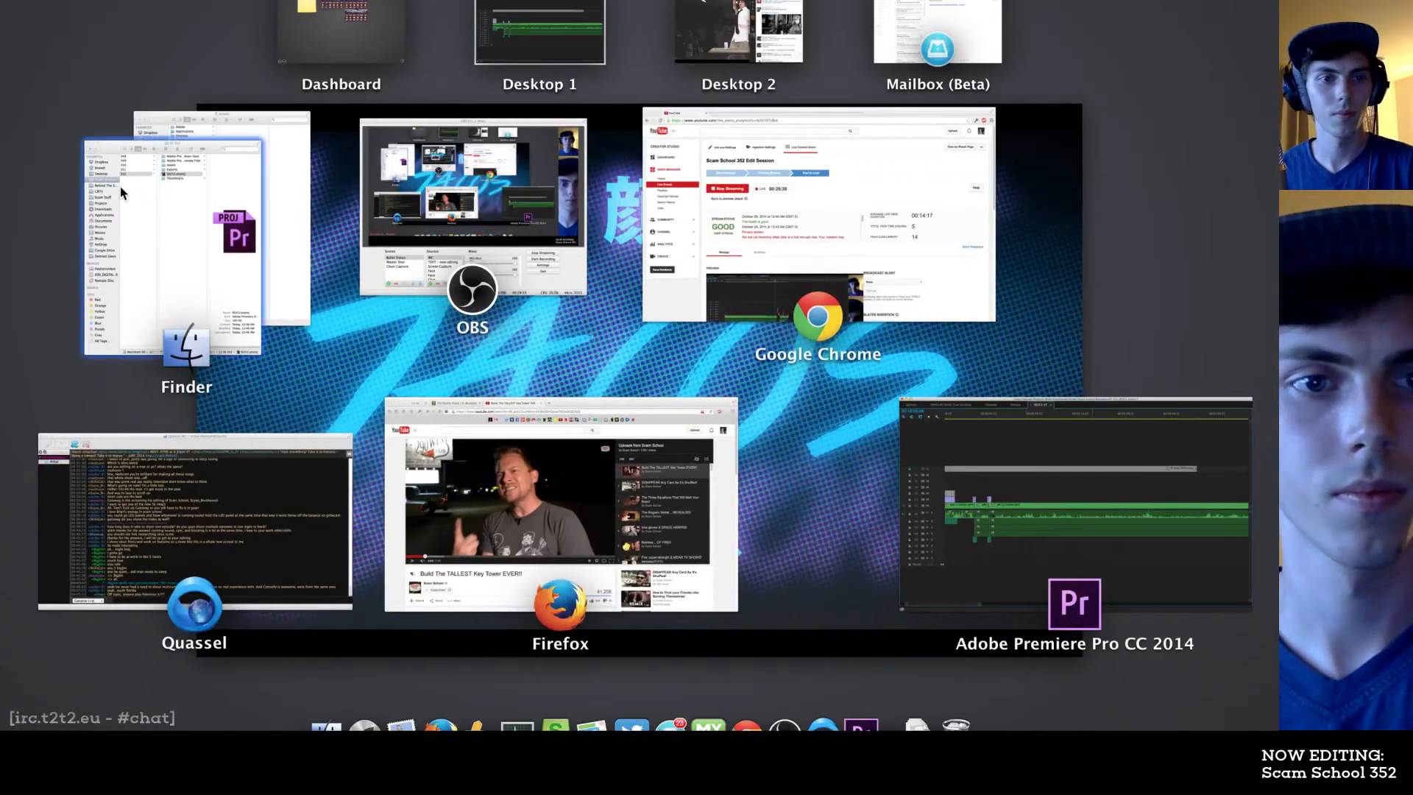
{"action": "left_click", "coordinate": [219, 187]}
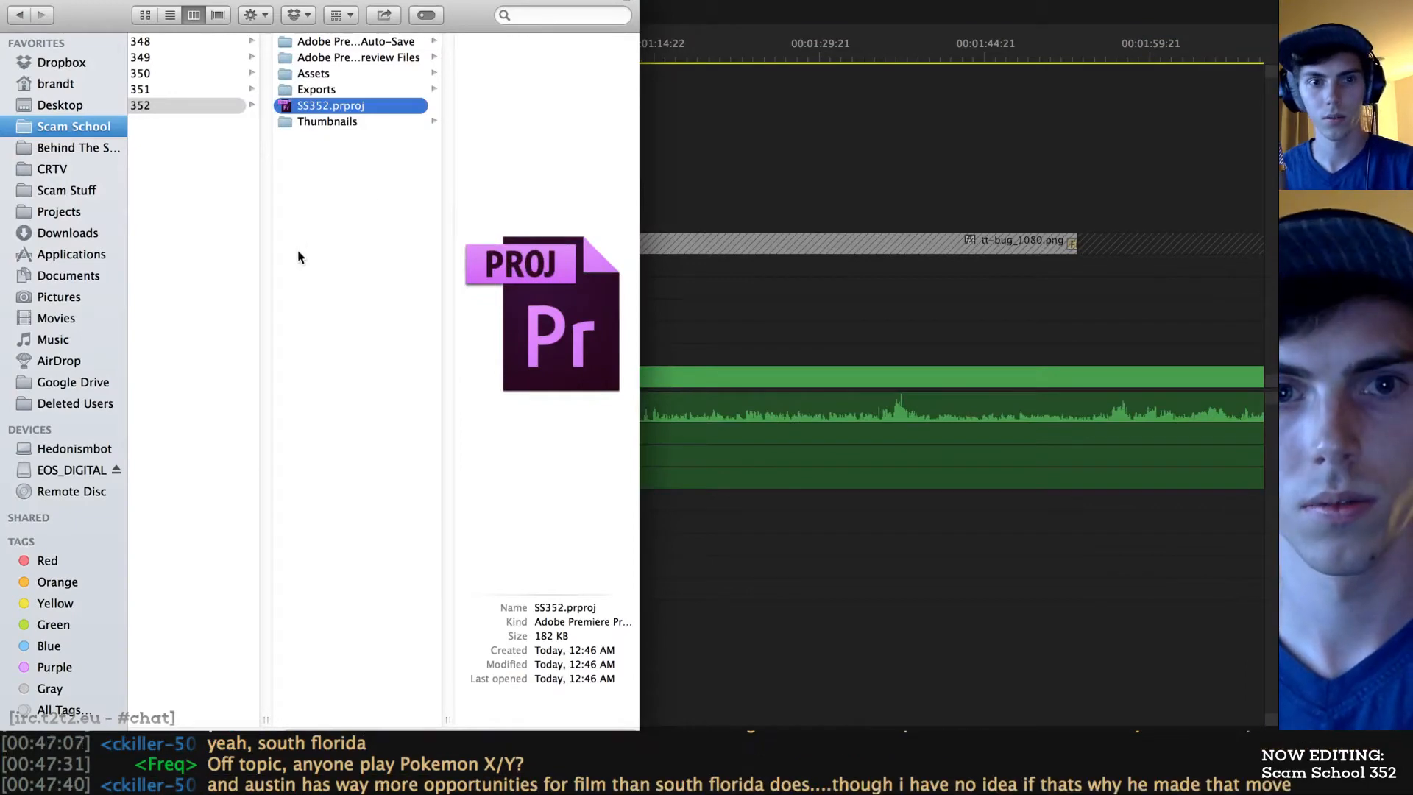
{"action": "key", "text": "super+n"}
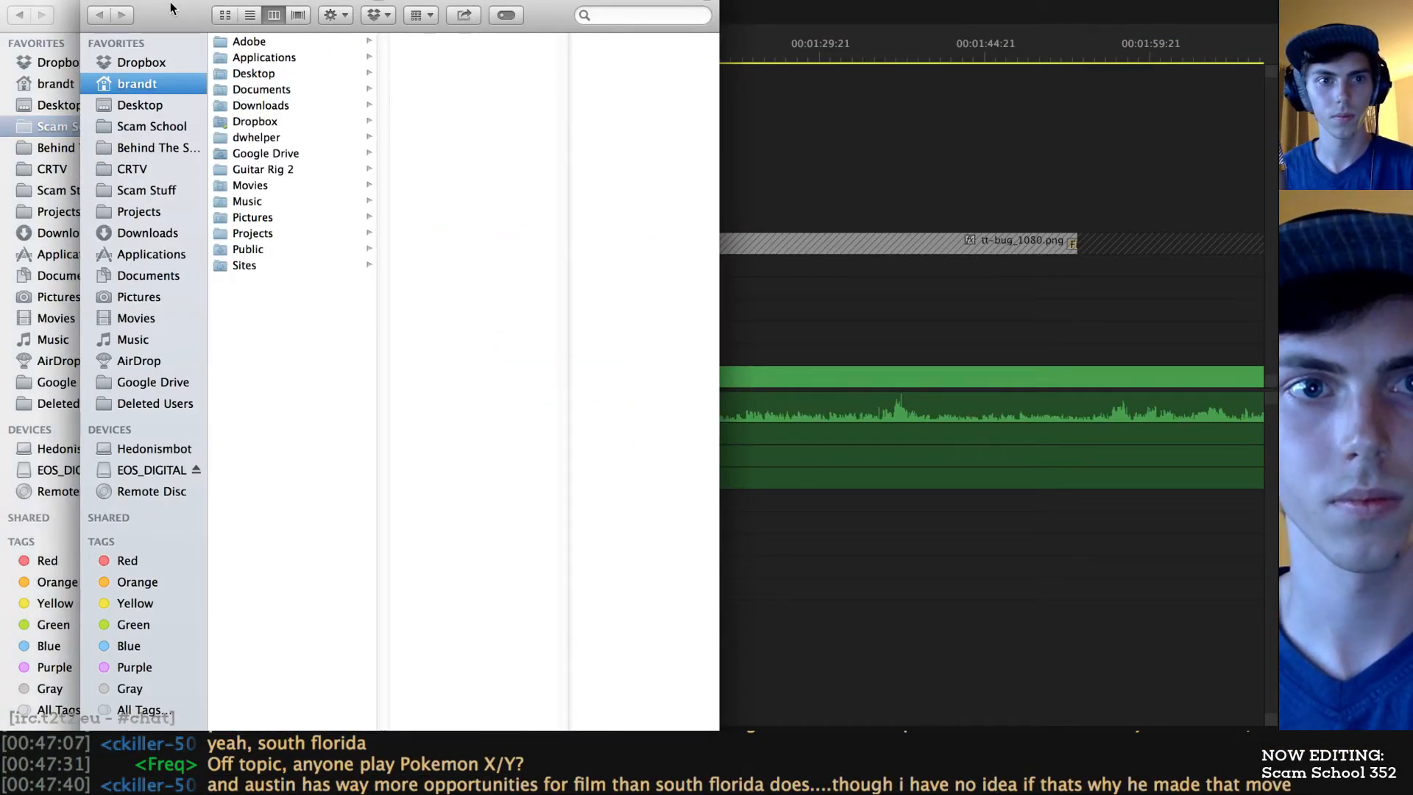
{"action": "left_click_drag", "start_coordinate": [171, 9], "coordinate": [730, 9]}
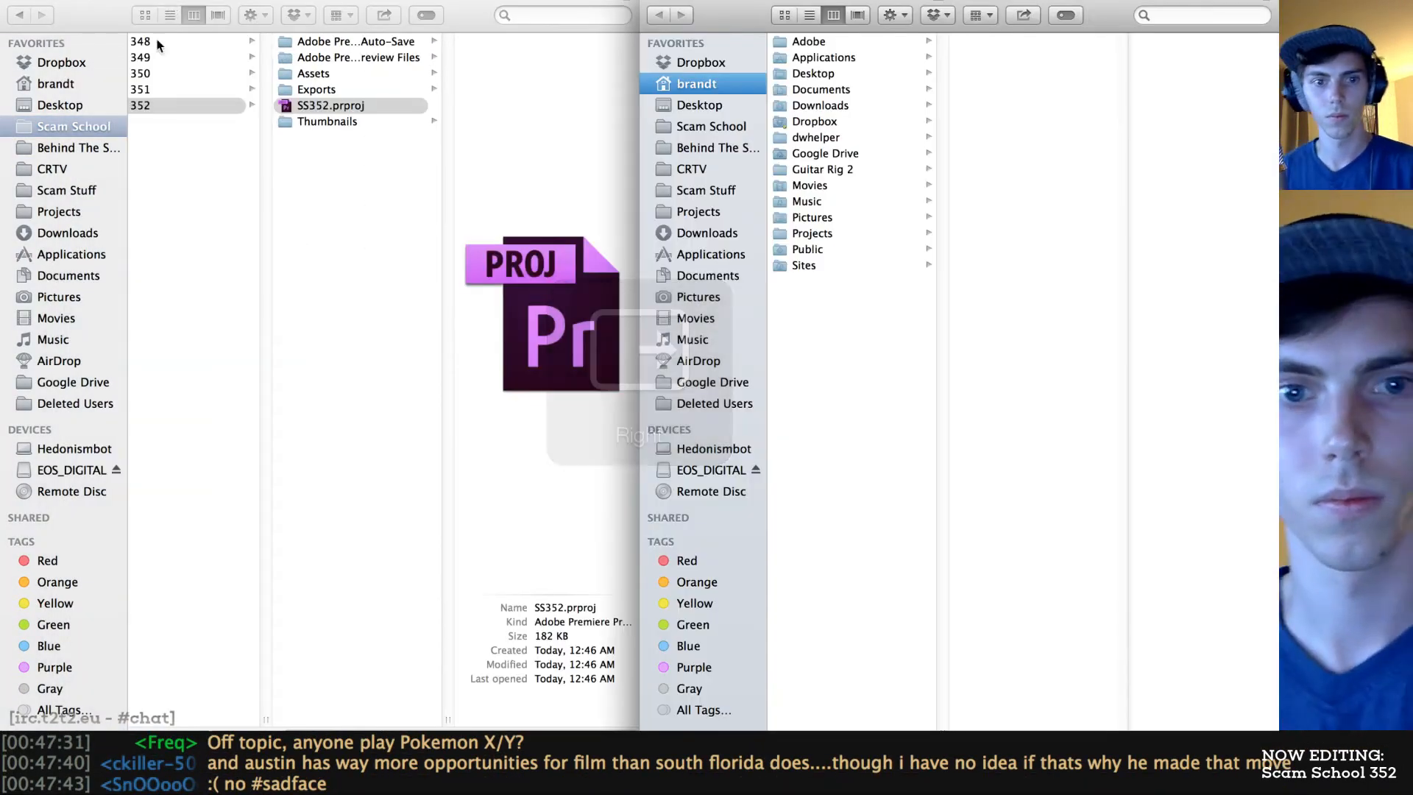
{"action": "left_click", "coordinate": [453, 2]}
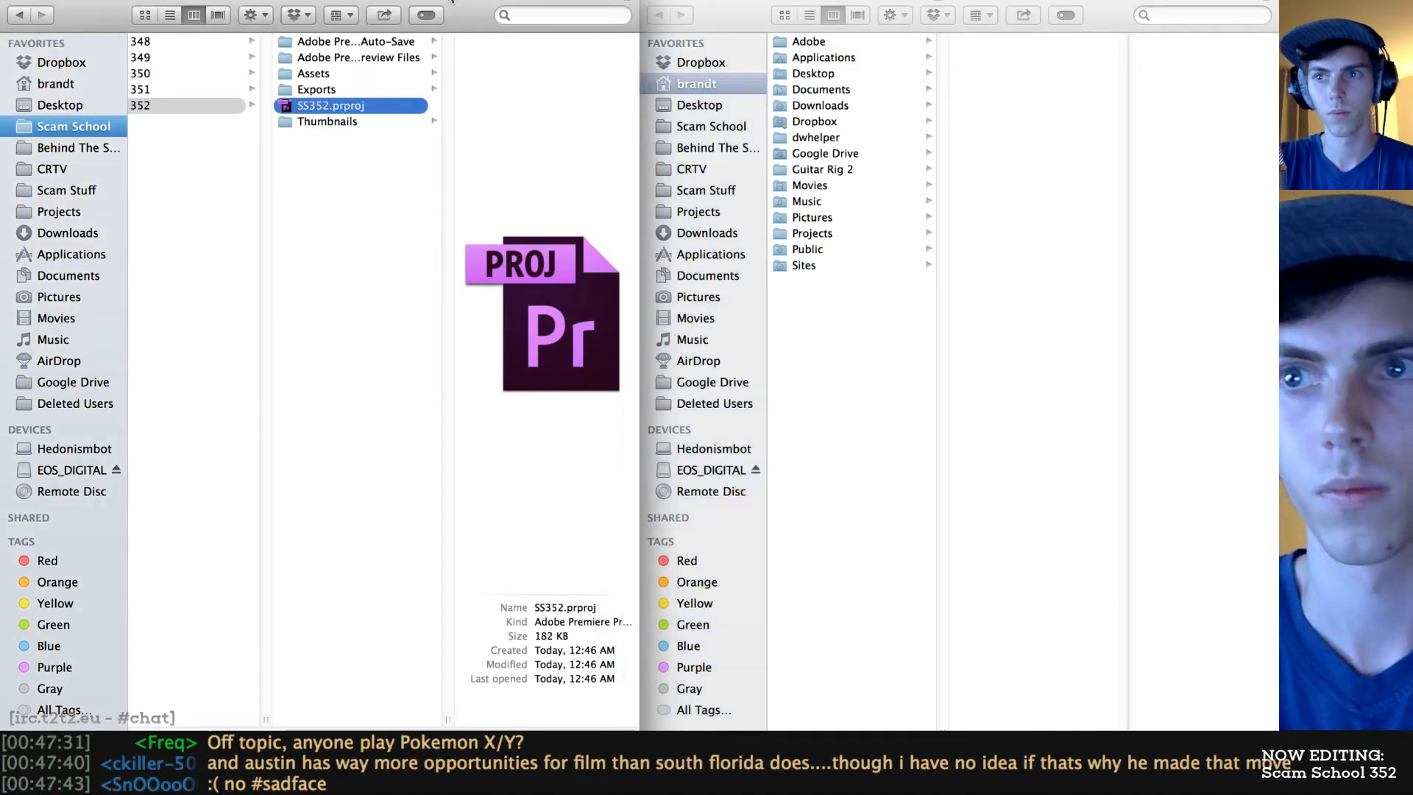
{"action": "key", "text": "ctrl+alt+super+Left"}
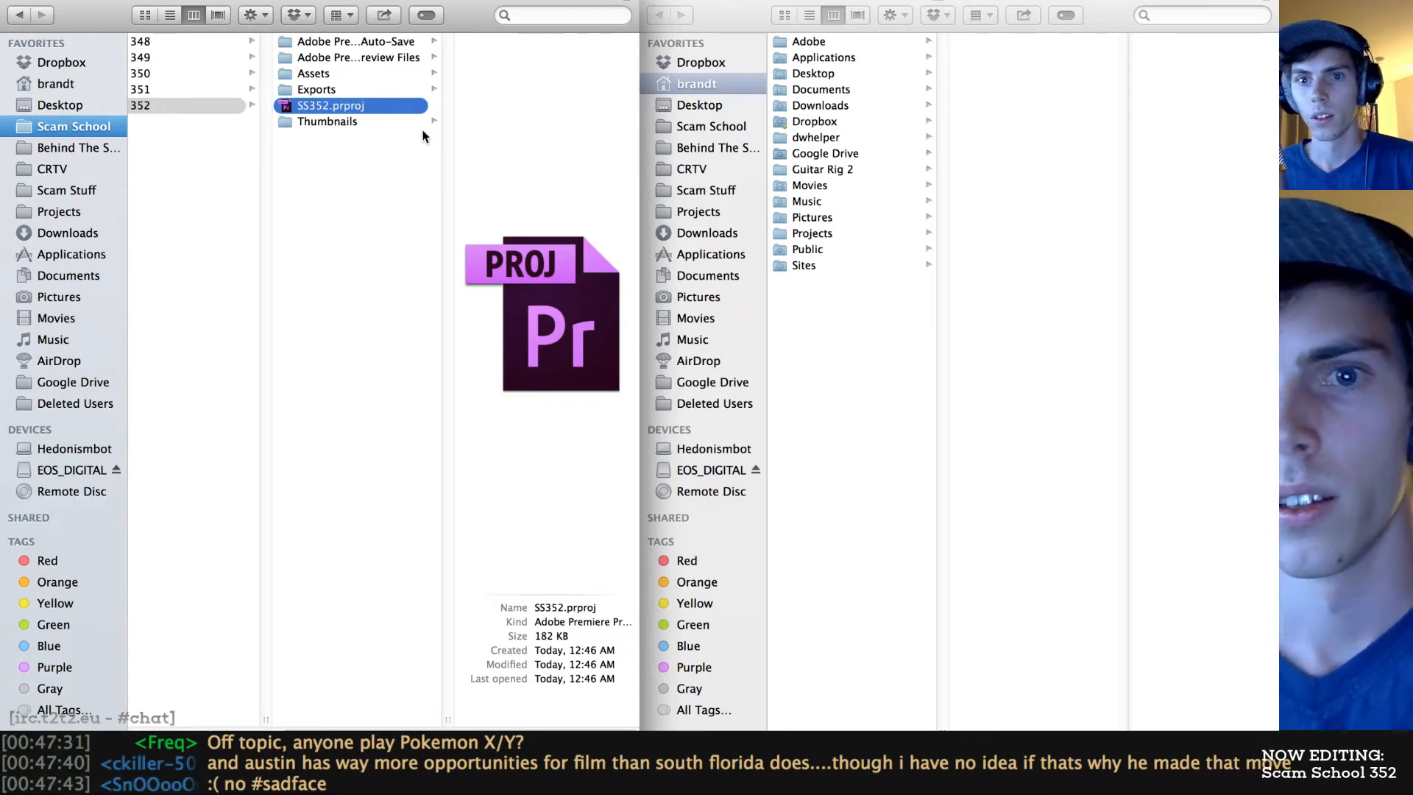
Step: Show the EOS_DIGITAL card in the second window and the Scam School Footage folder, with readable folder names, in the first
{"action": "left_click", "coordinate": [891, 377]}
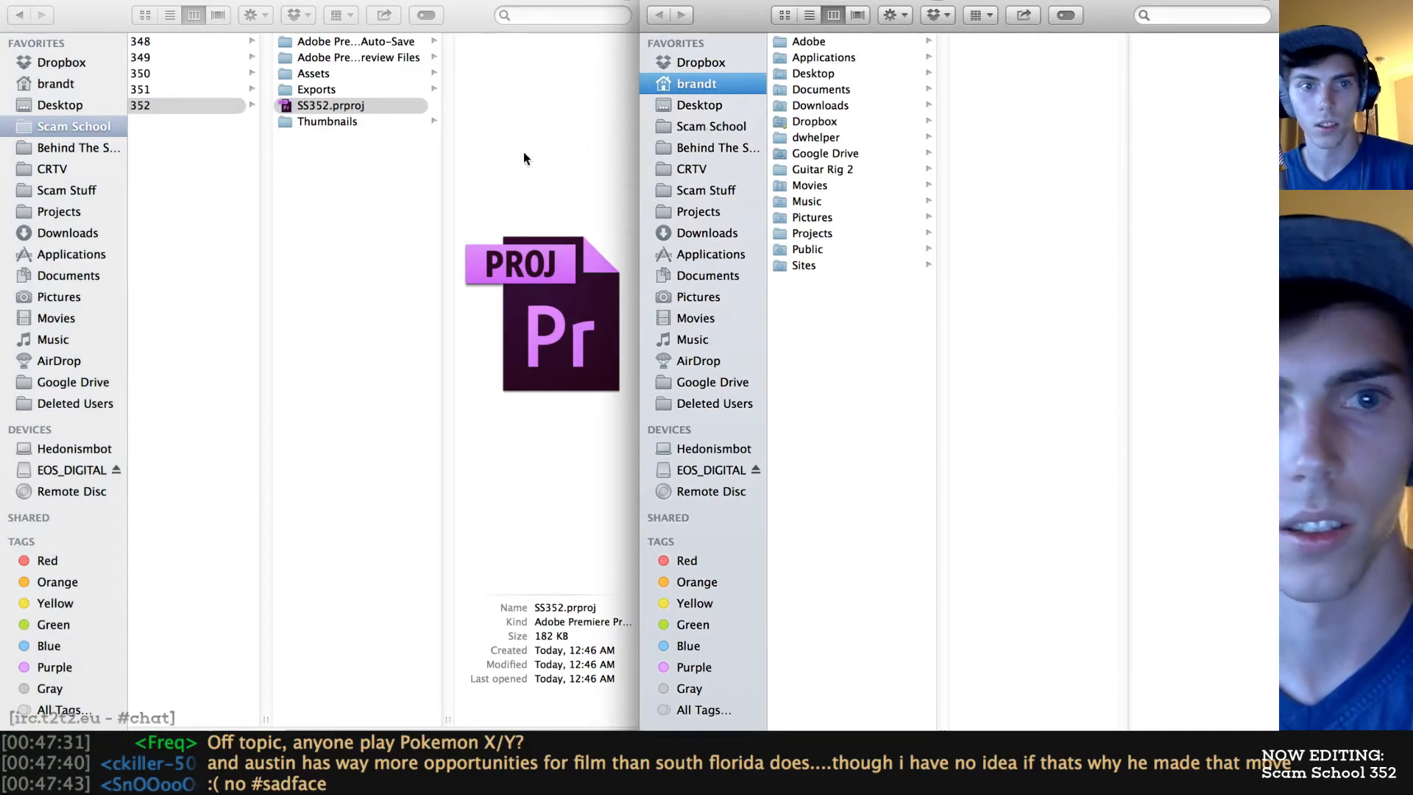
{"action": "left_click", "coordinate": [710, 469]}
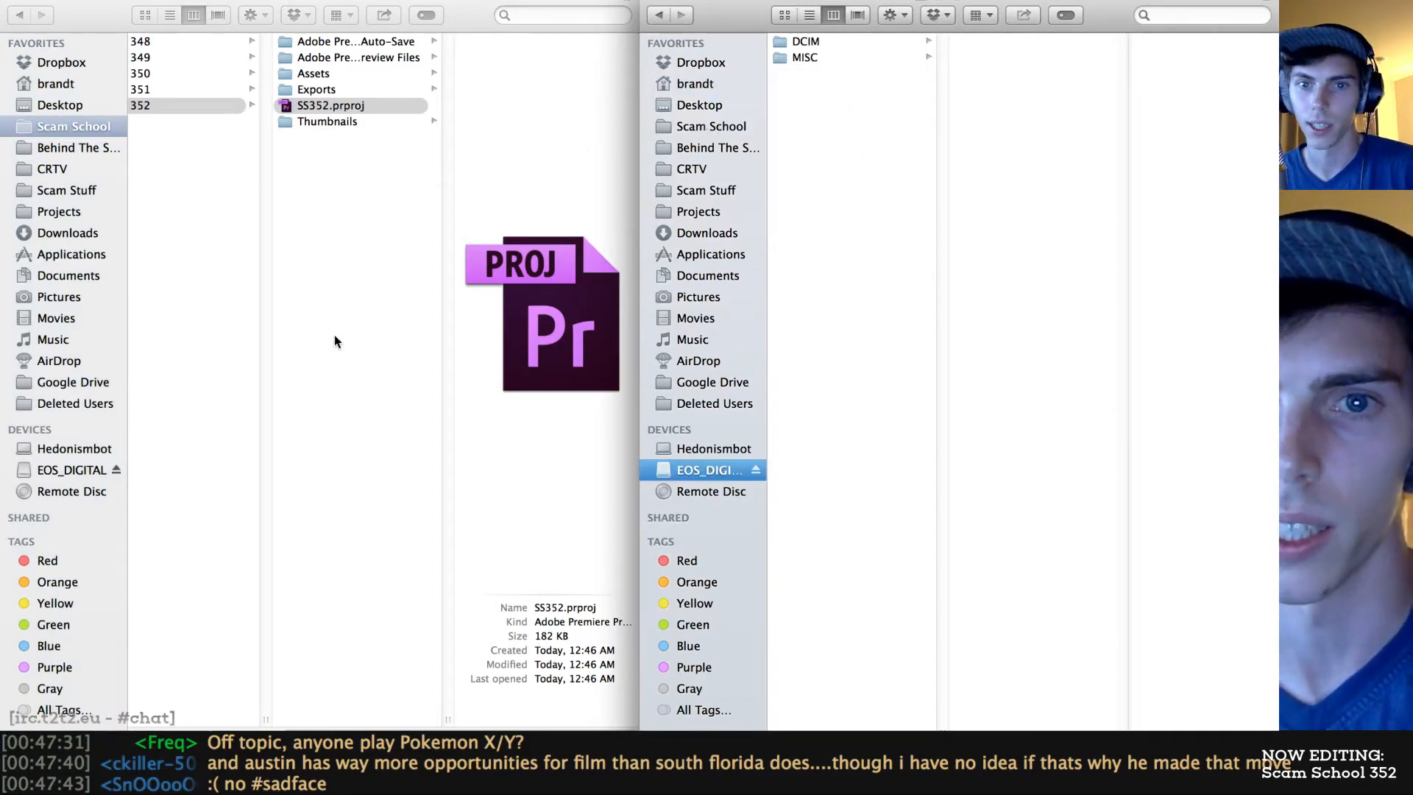
{"action": "left_click", "coordinate": [356, 288]}
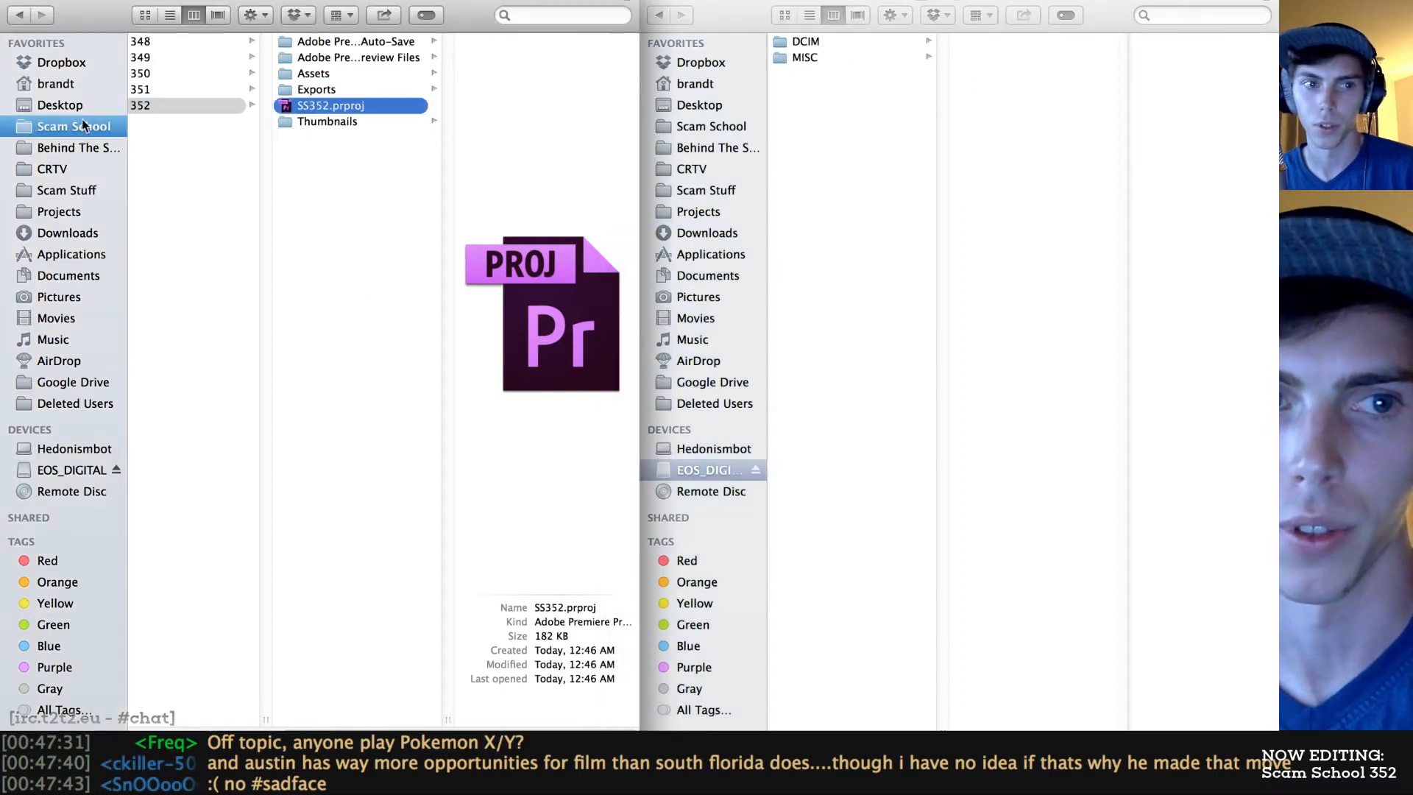
{"action": "left_click", "coordinate": [82, 125]}
{"action": "left_click", "coordinate": [220, 90]}
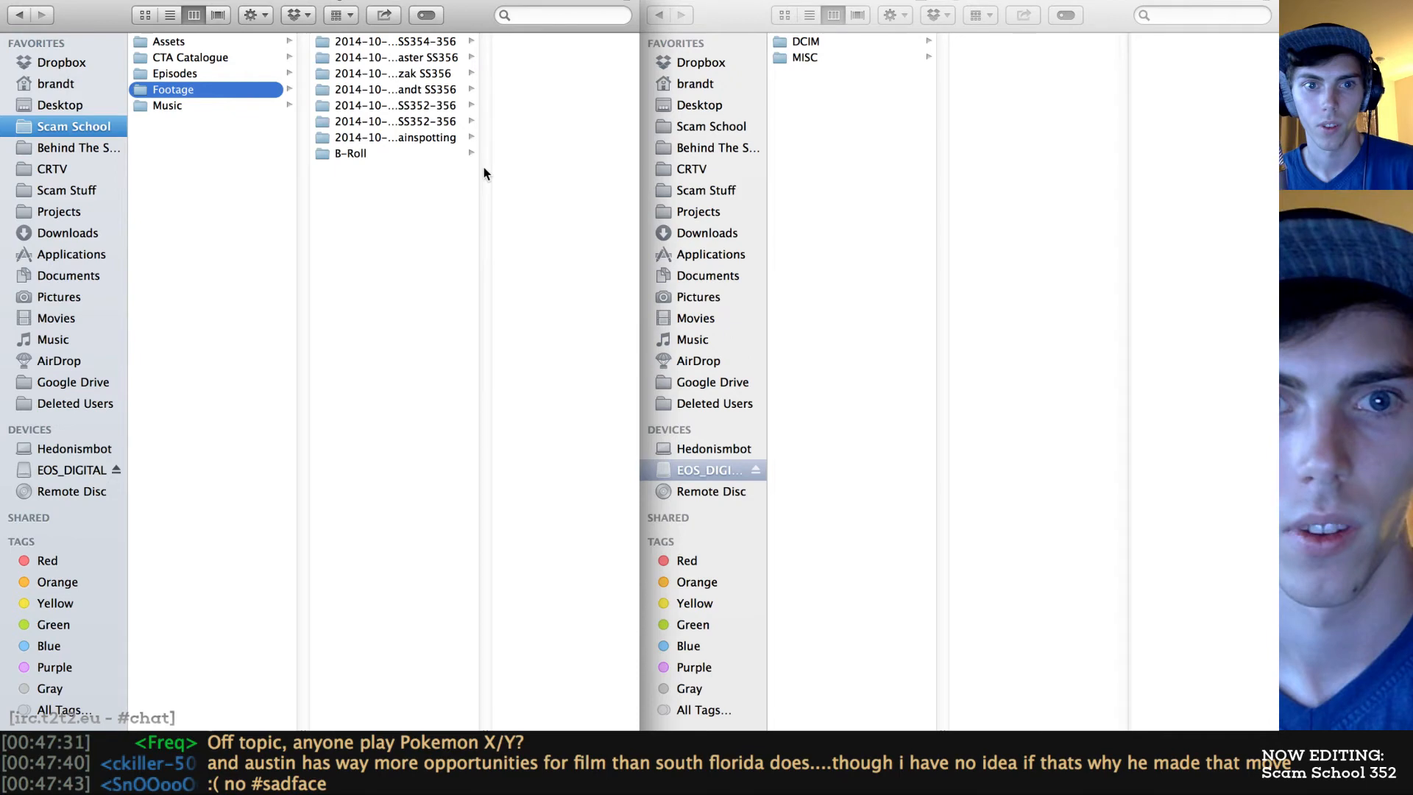
{"action": "left_click_drag", "start_coordinate": [486, 734], "coordinate": [609, 734]}
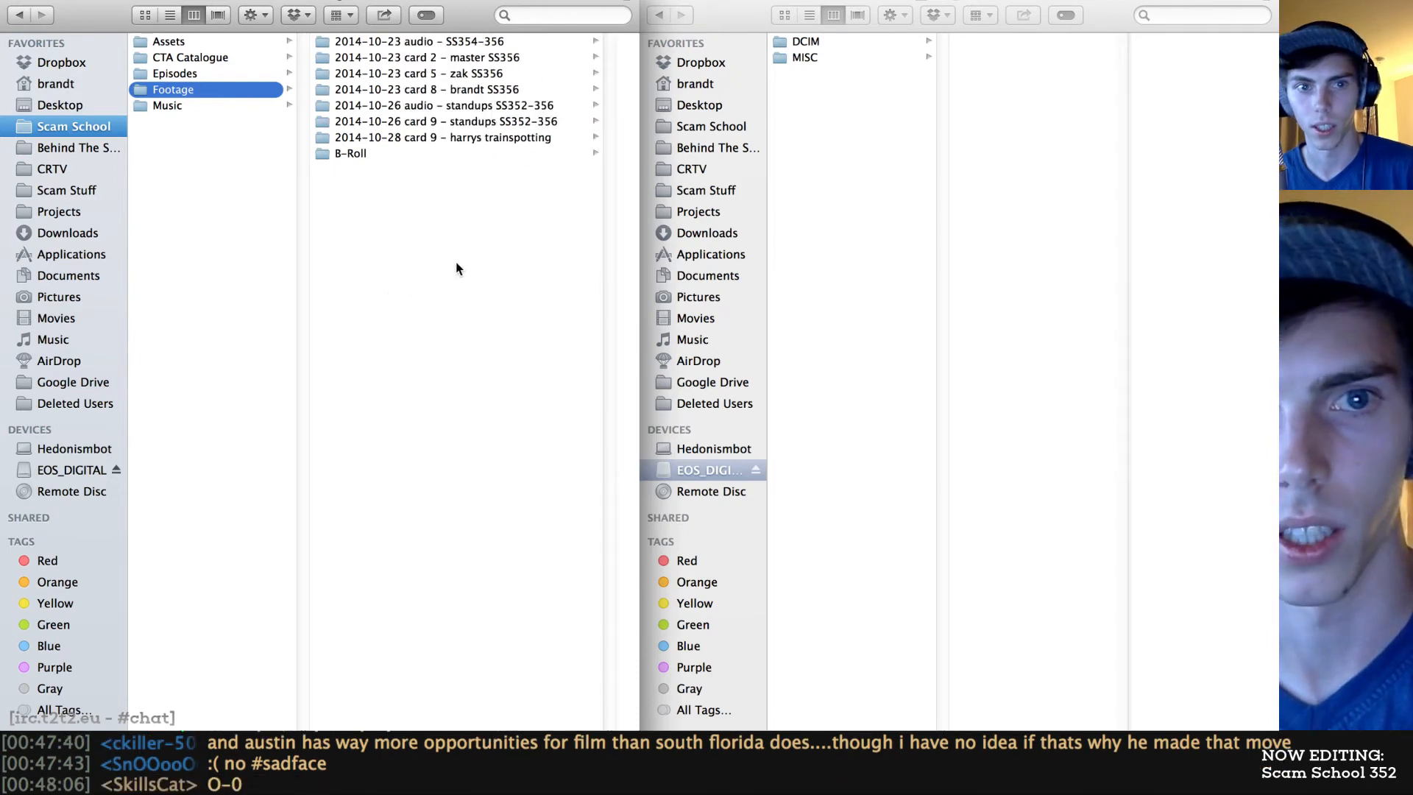
Step: Create a new folder named "2014-10-23 moontower salloon" inside the Footage folder
{"action": "right_click", "coordinate": [401, 204]}
{"action": "left_click", "coordinate": [434, 213]}
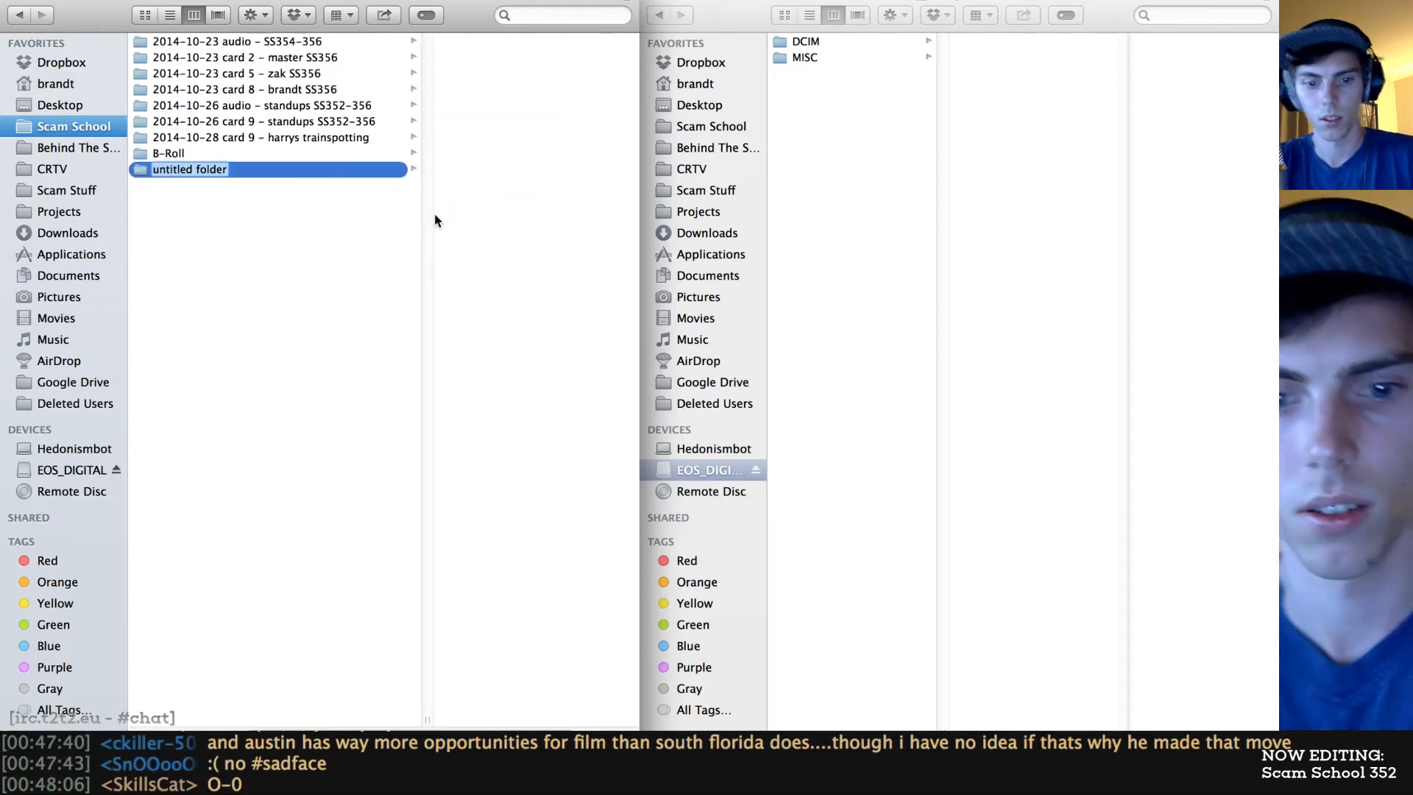
{"action": "type", "text": "2014"}
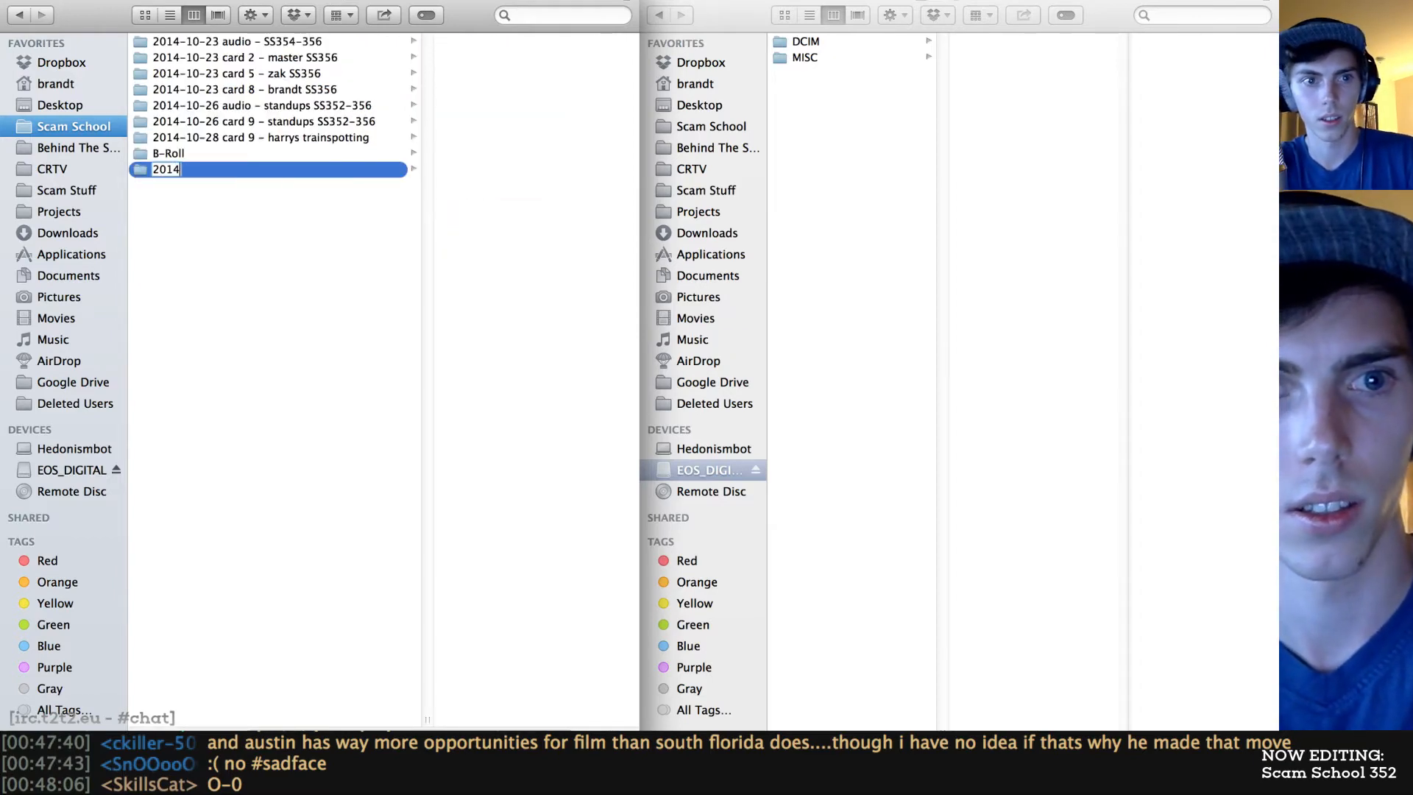
{"action": "type", "text": "-10"}
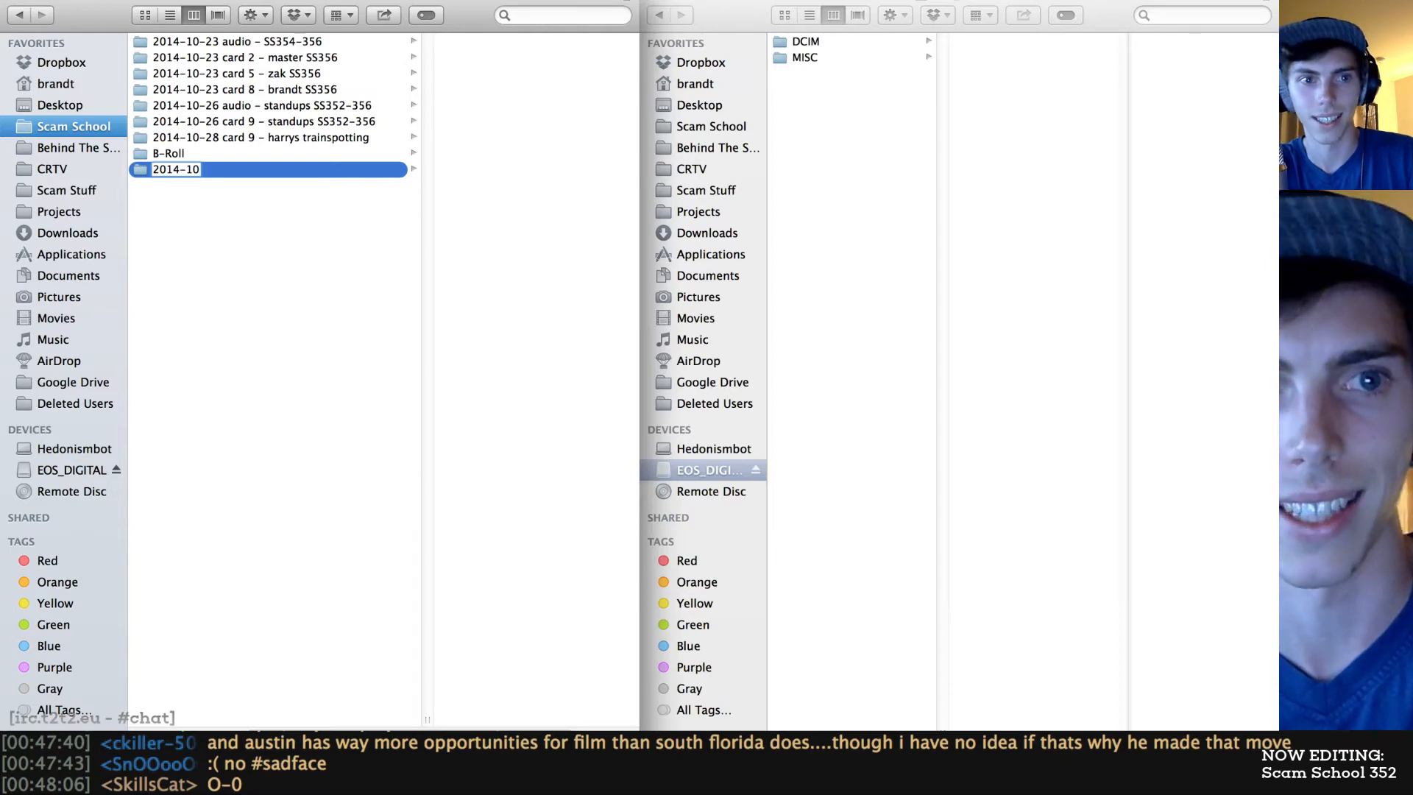
{"action": "type", "text": "-23"}
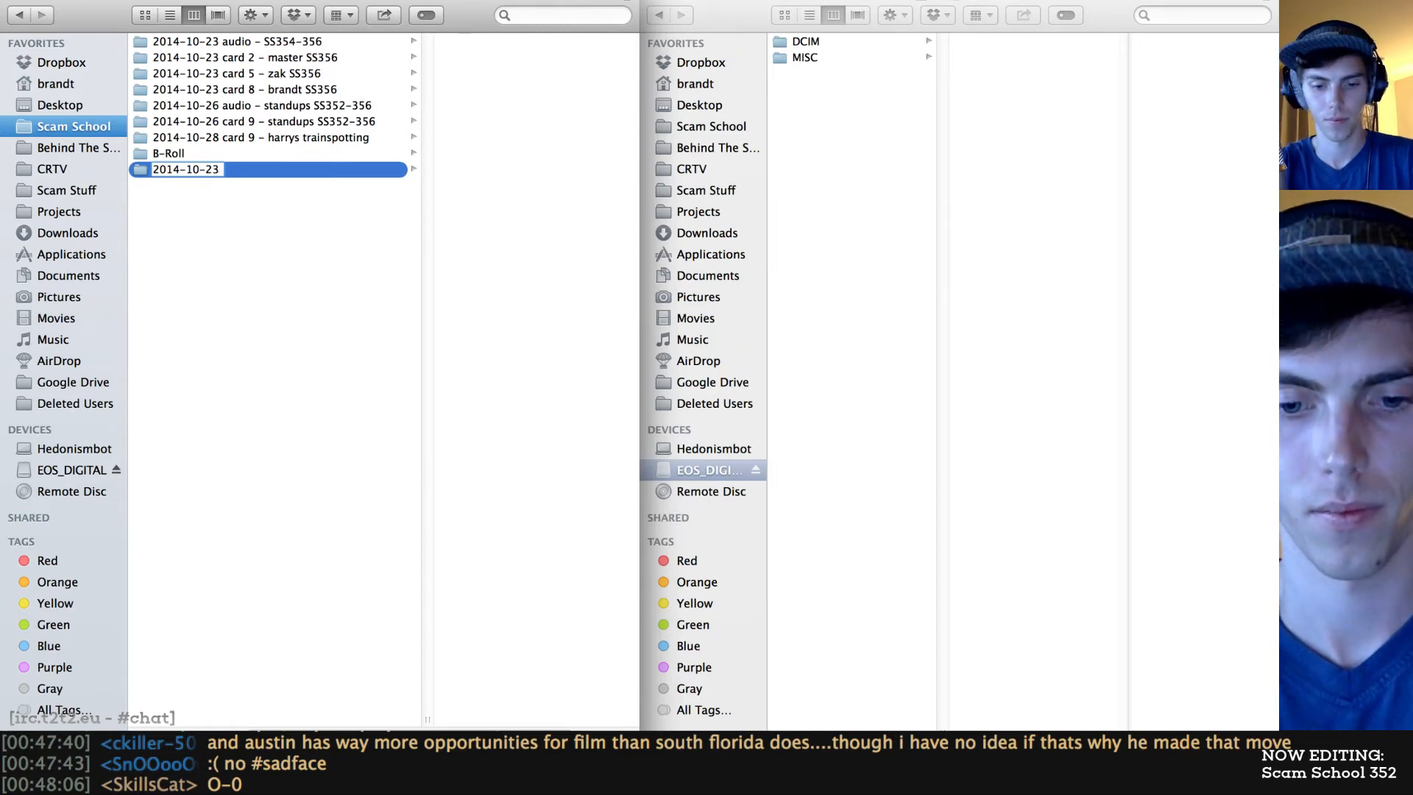
{"action": "type", "text": "moontower salloon"}
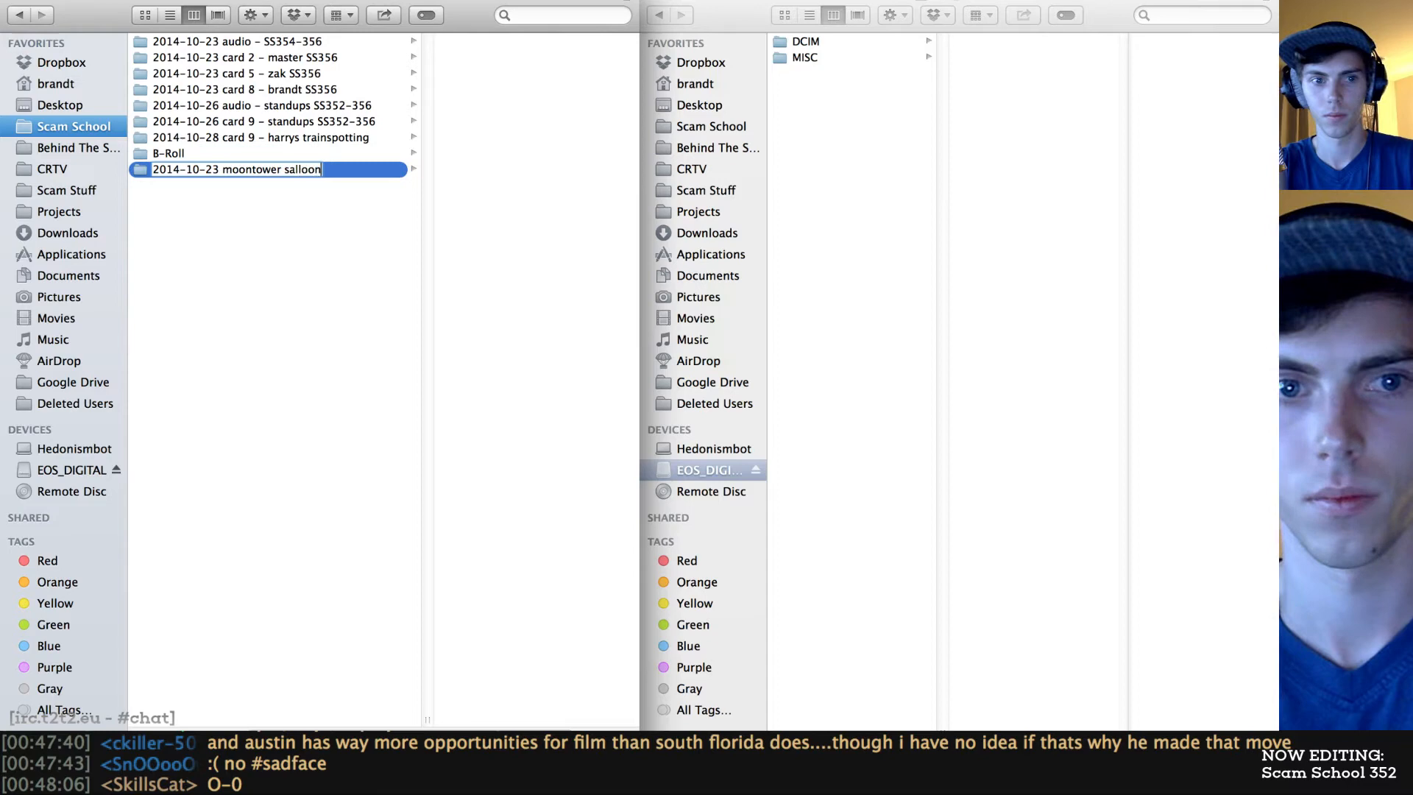
{"action": "key", "text": "Return"}
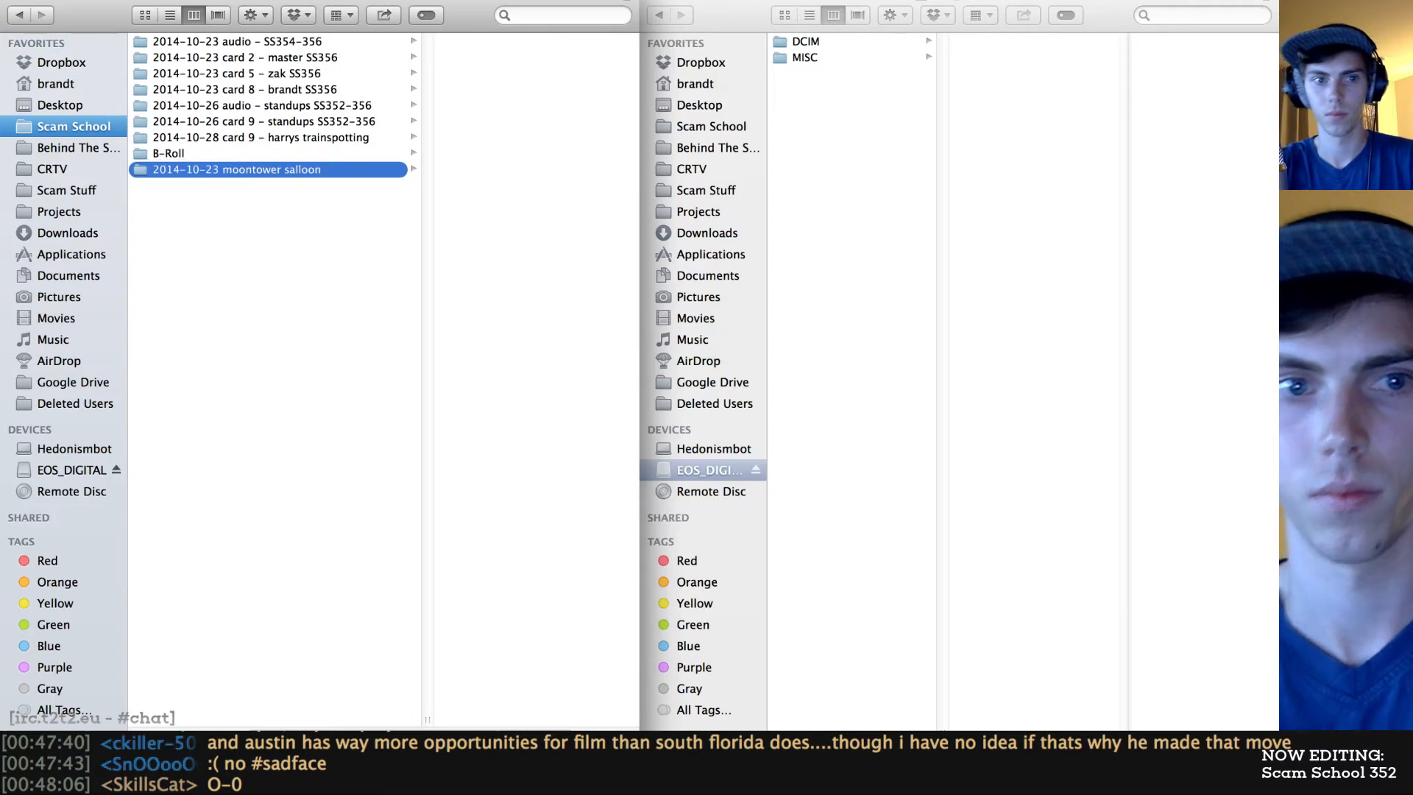
Step: Open the DCIM/100EOS5D folder on the EOS_DIGITAL card
{"action": "left_click", "coordinate": [854, 64]}
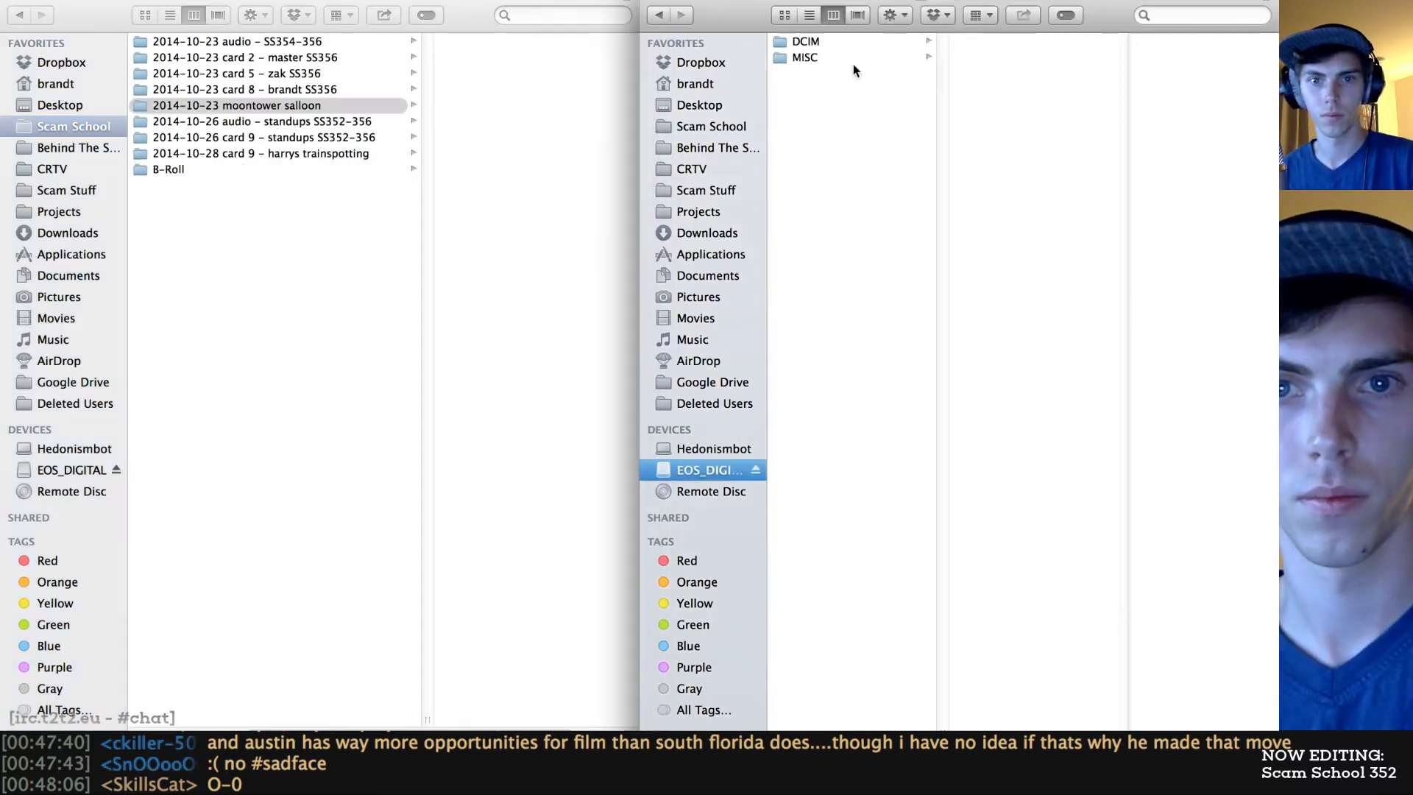
{"action": "left_click", "coordinate": [846, 57]}
{"action": "left_click", "coordinate": [850, 42]}
{"action": "left_click", "coordinate": [1012, 42]}
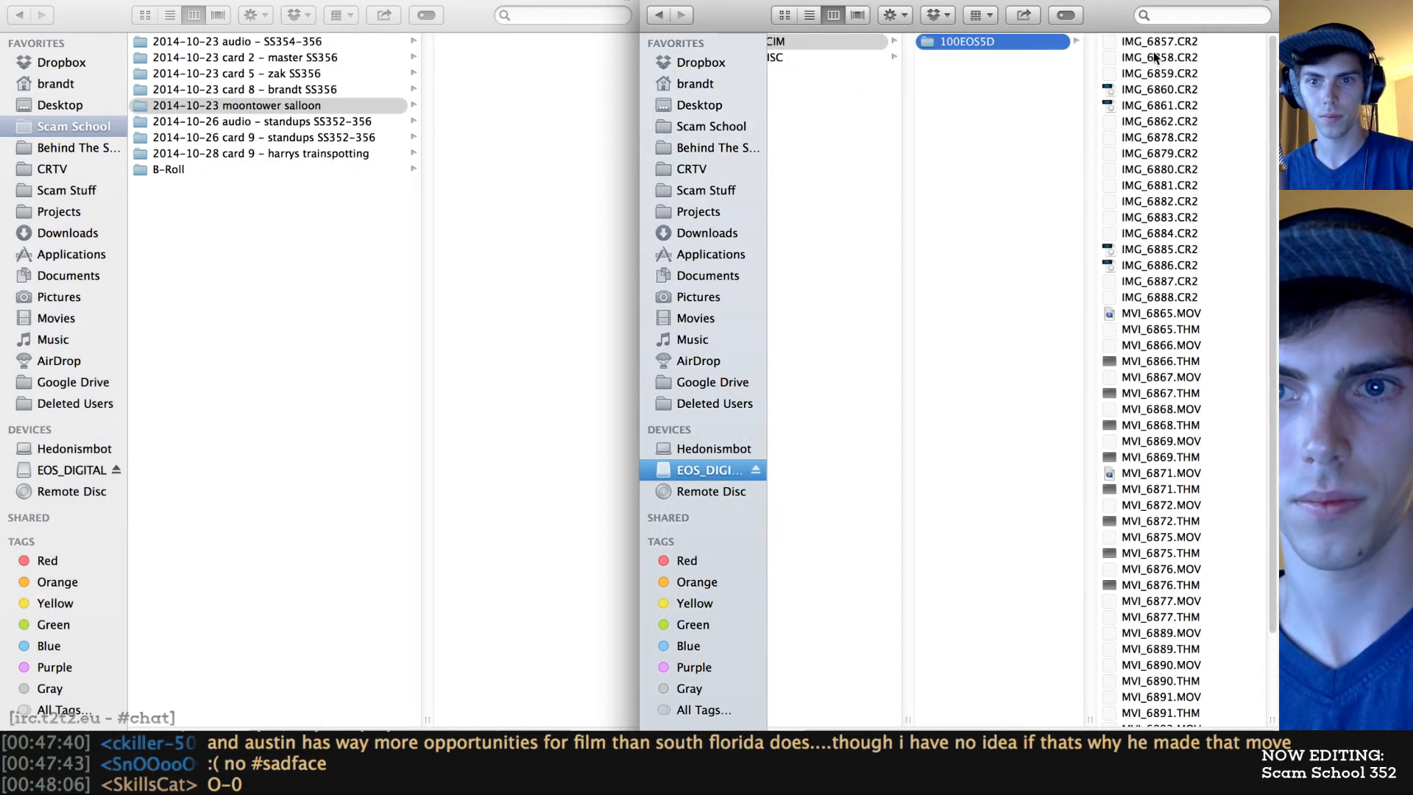
Step: Examine the card's photos and movie clips by preview and creation date to identify the Moontower footage
{"action": "left_click", "coordinate": [1145, 59]}
{"action": "key", "text": "space"}
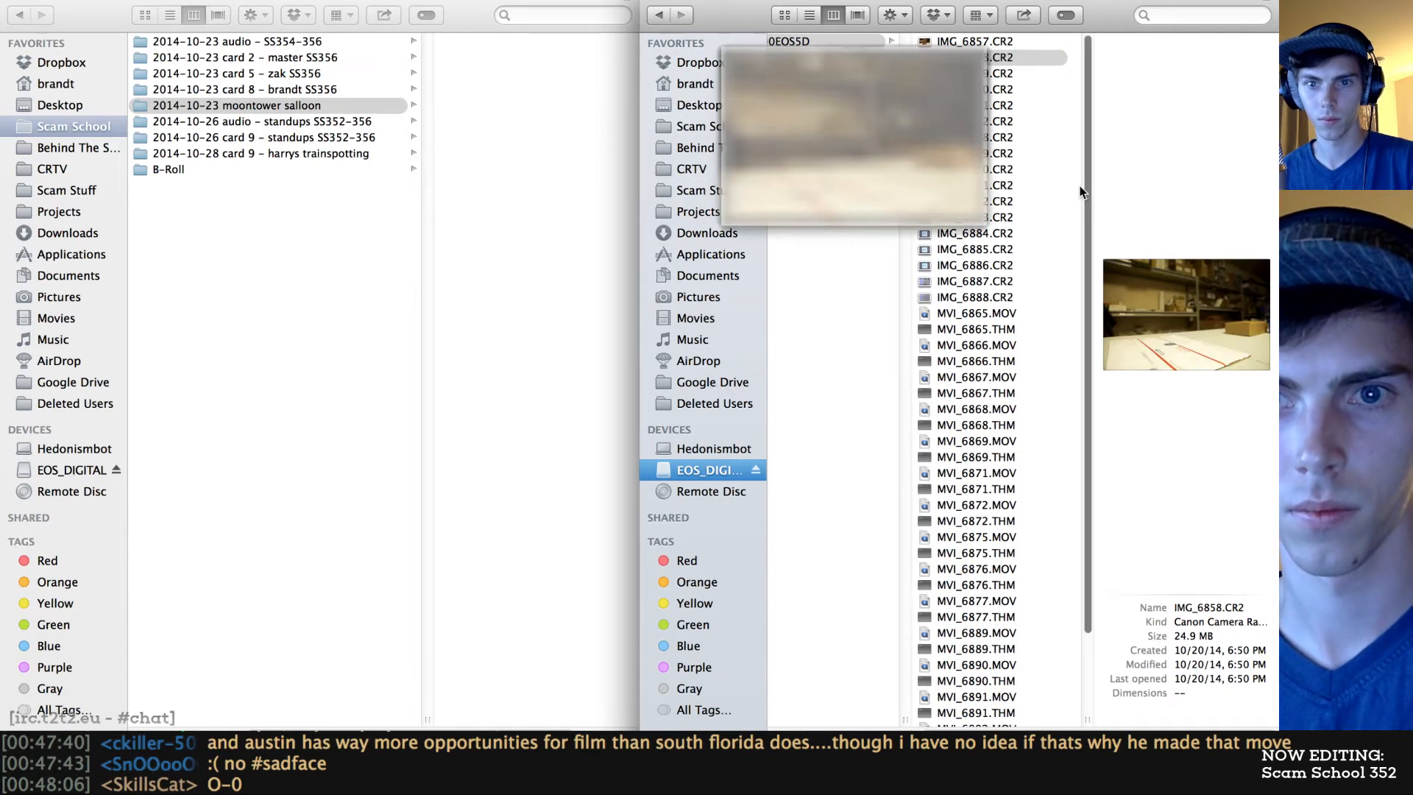
{"action": "key", "text": "space"}
{"action": "left_click", "coordinate": [978, 297]}
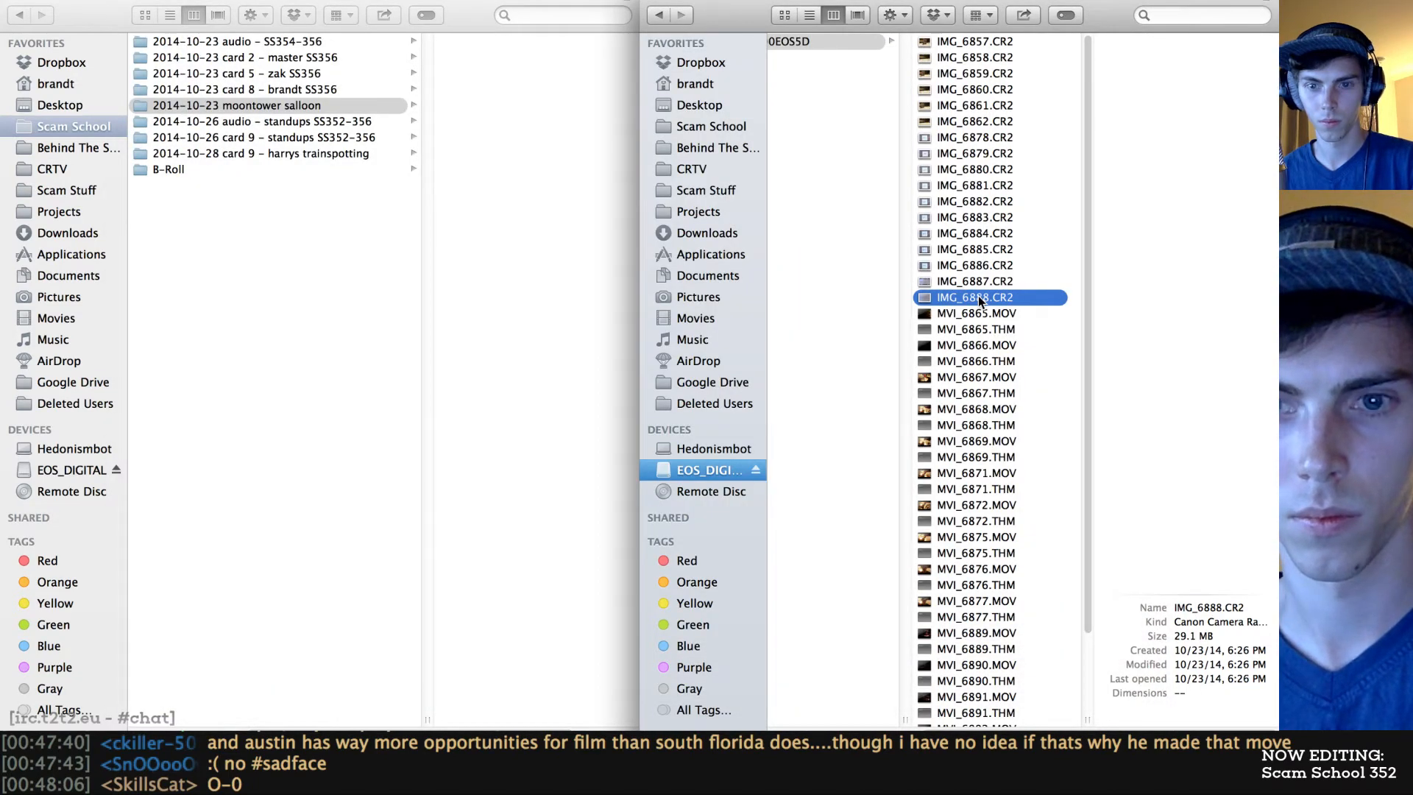
{"action": "key", "text": "space"}
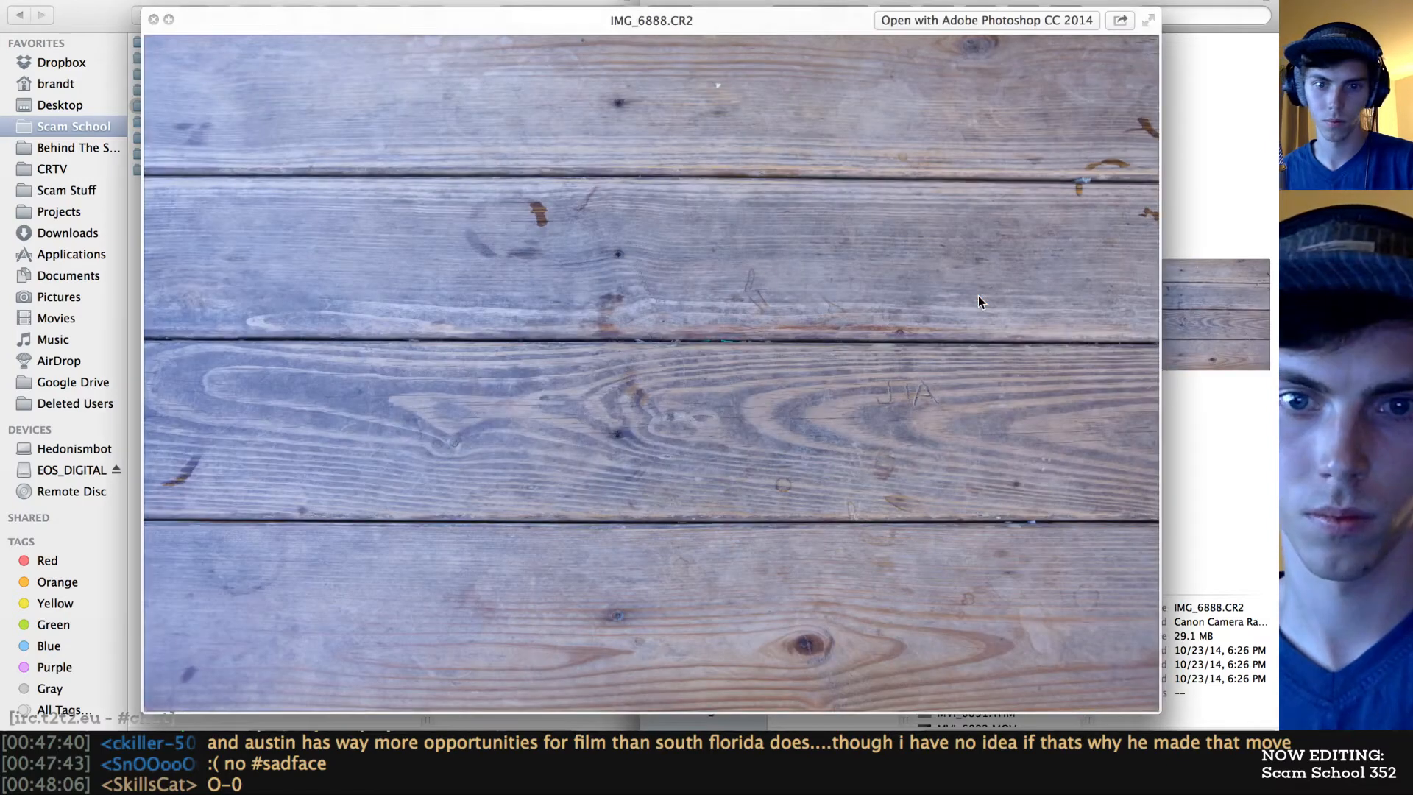
{"action": "key", "text": "space"}
{"action": "left_click", "coordinate": [986, 137]}
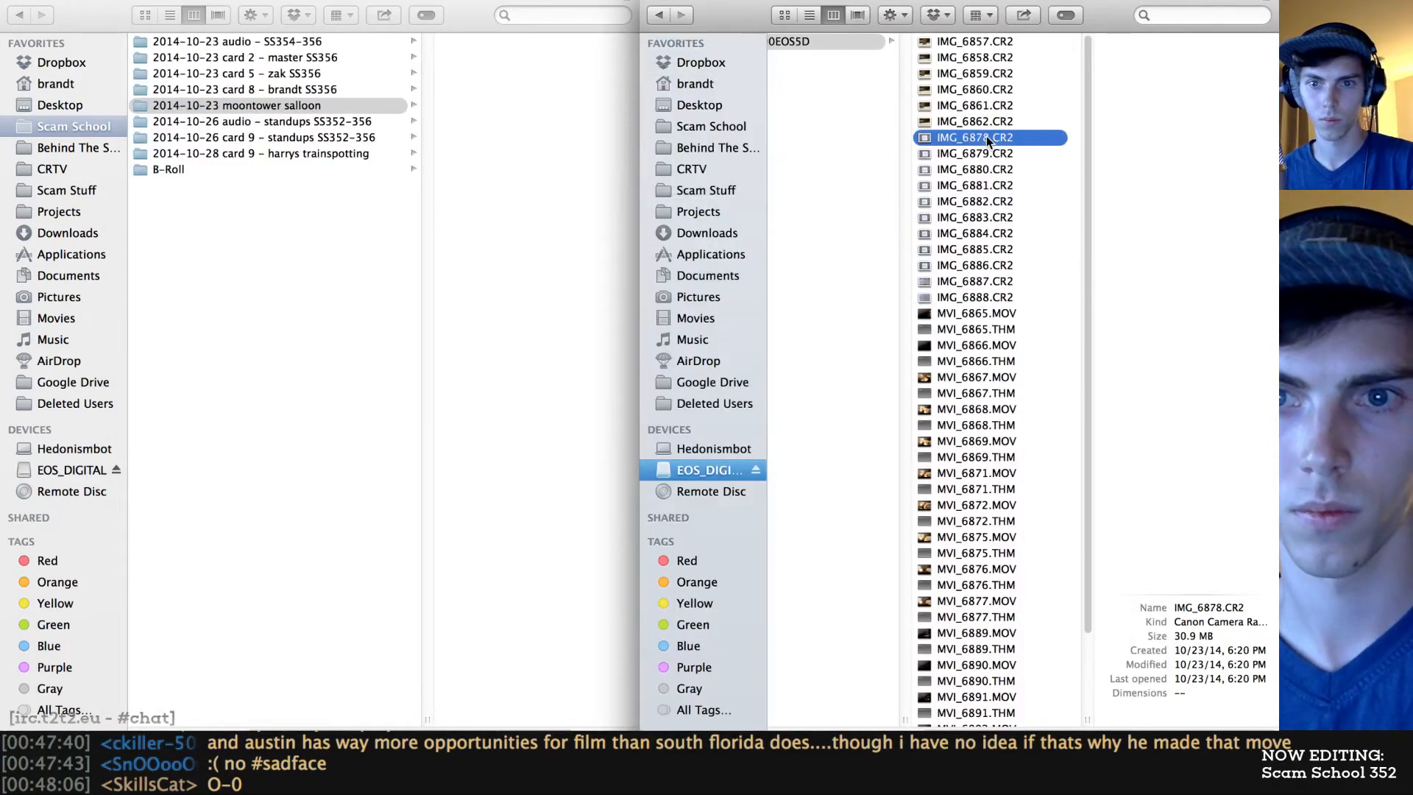
{"action": "left_click", "coordinate": [976, 377]}
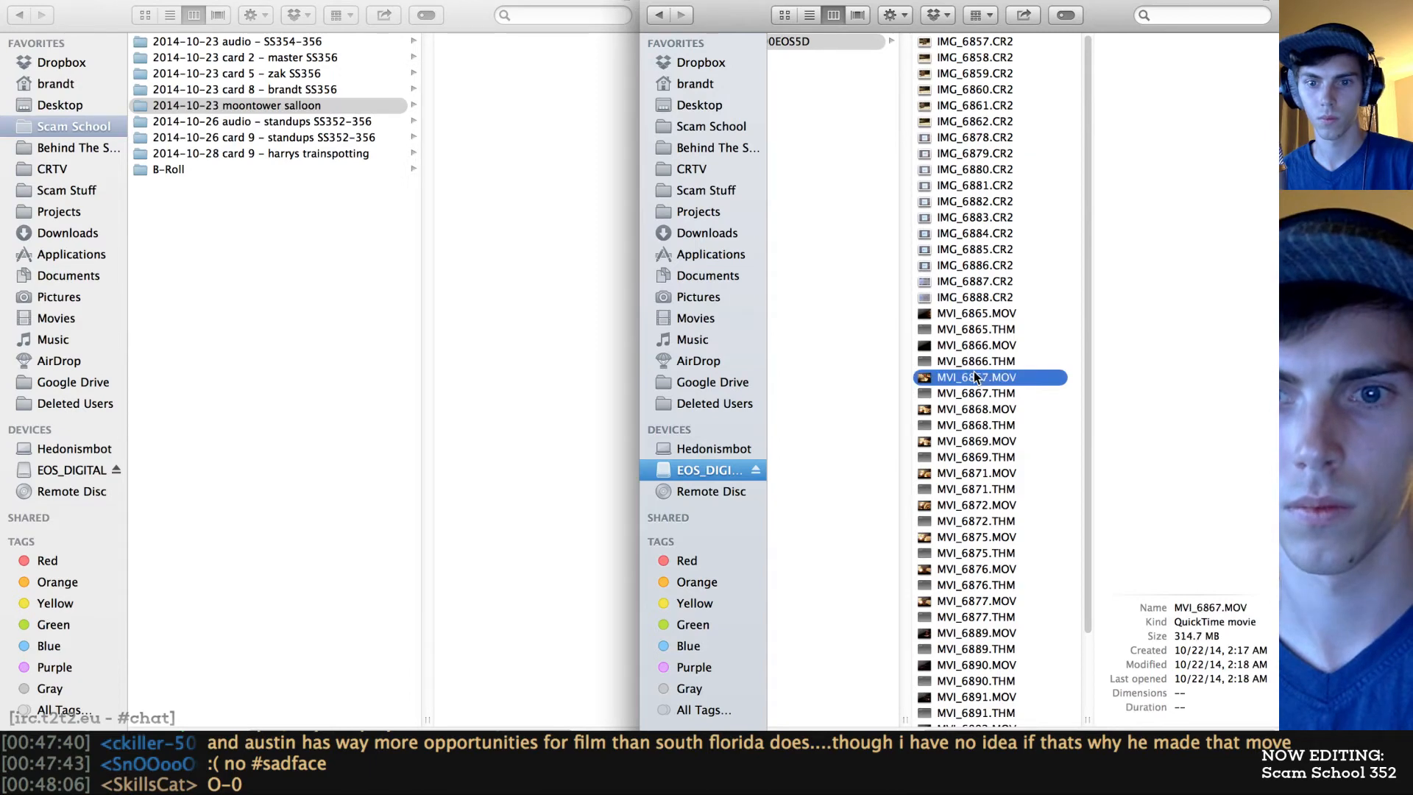
{"action": "scroll", "coordinate": [969, 390], "scroll_direction": "down", "scroll_amount": 5}
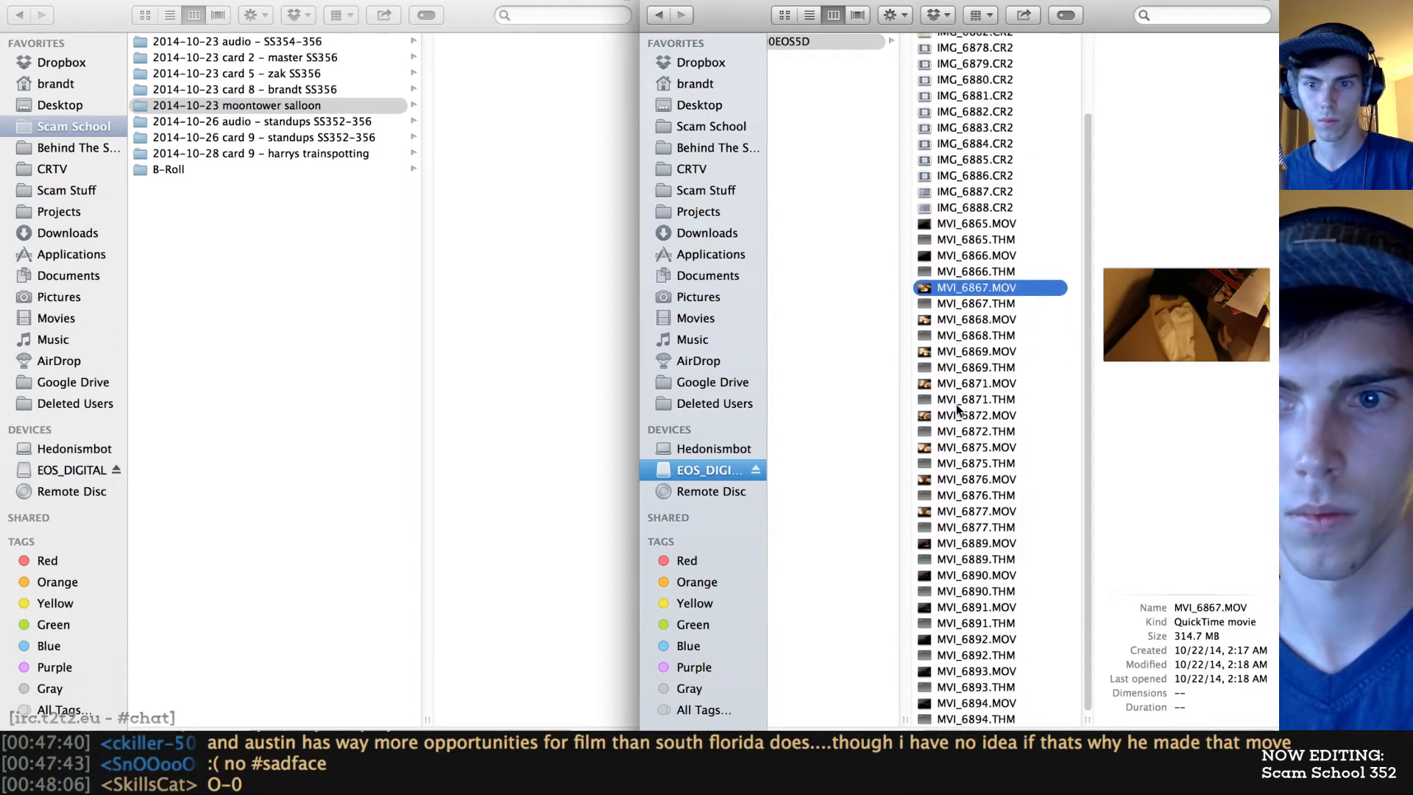
{"action": "left_click", "coordinate": [952, 478]}
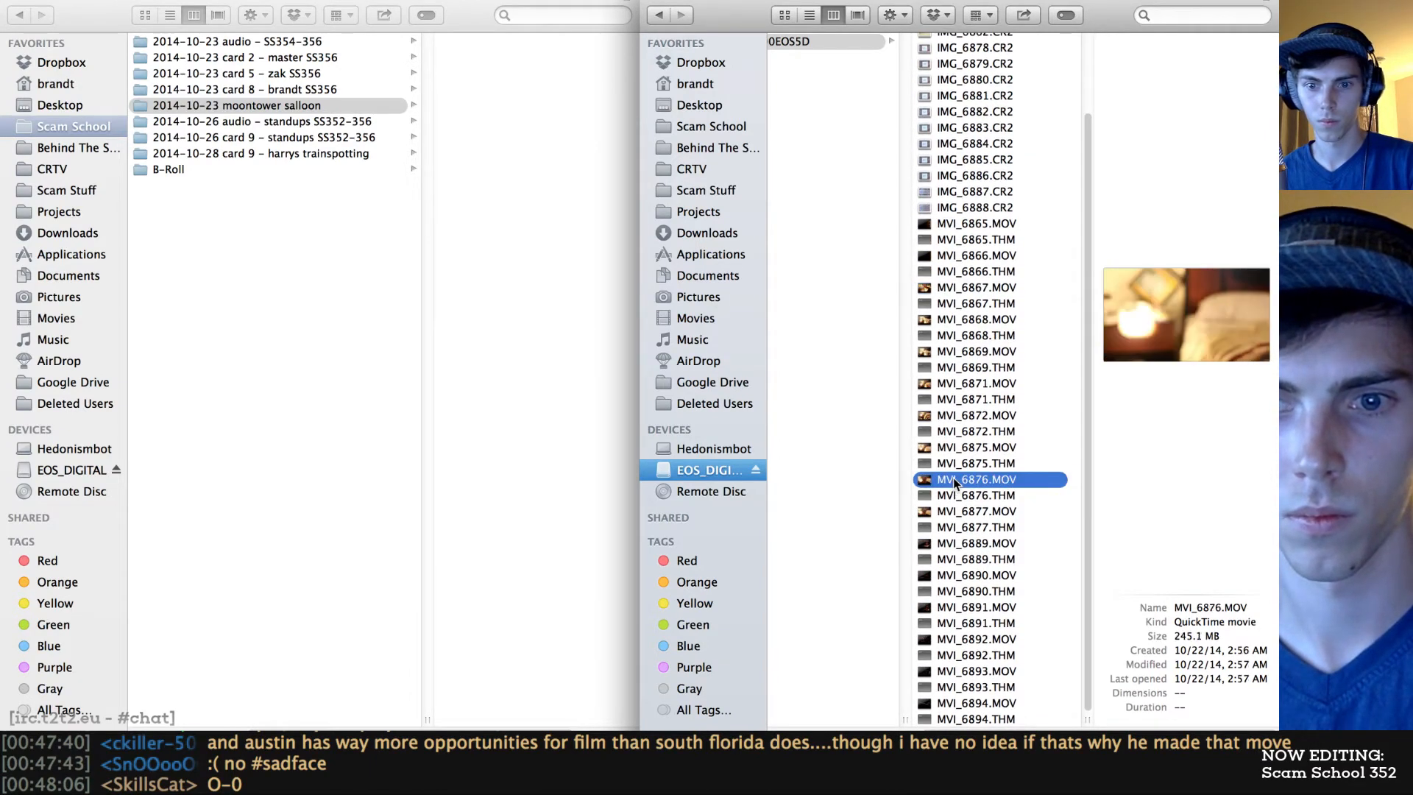
{"action": "left_click", "coordinate": [955, 572]}
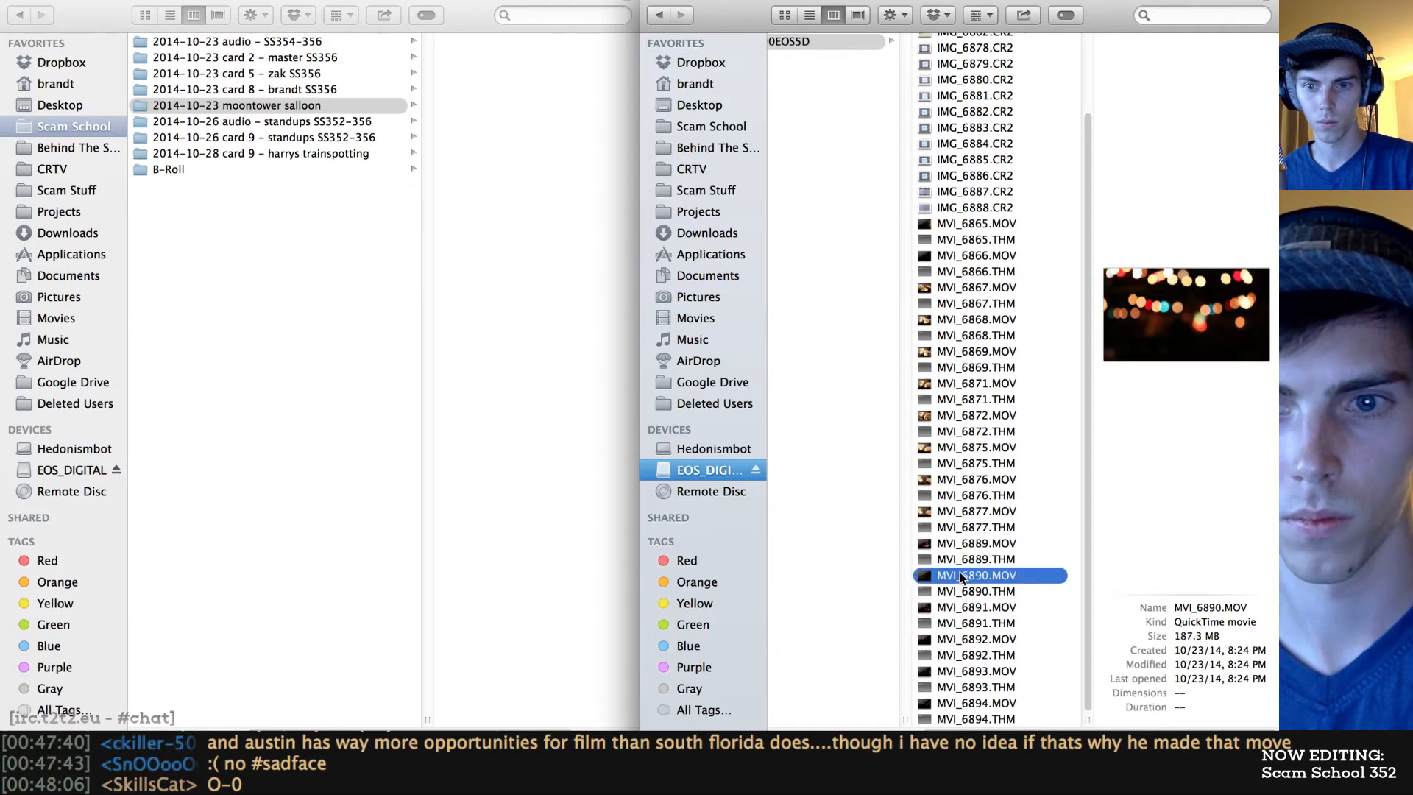
{"action": "key", "text": "space"}
{"action": "key", "text": "space"}
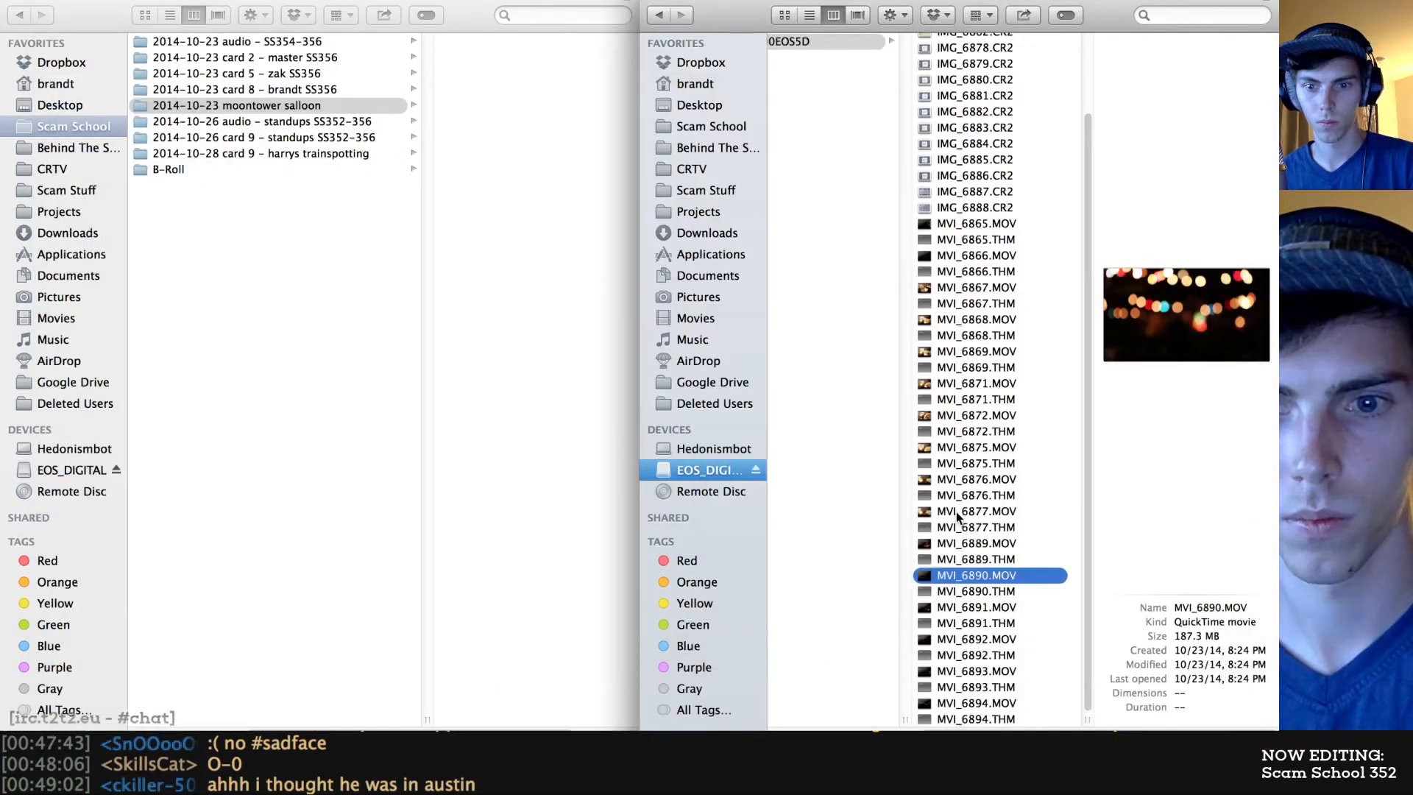
Step: Copy the files from MVI_6889.MOV through MVI_6894.THM into the "2014-10-23 moontower salloon" folder
{"action": "left_click", "coordinate": [952, 545]}
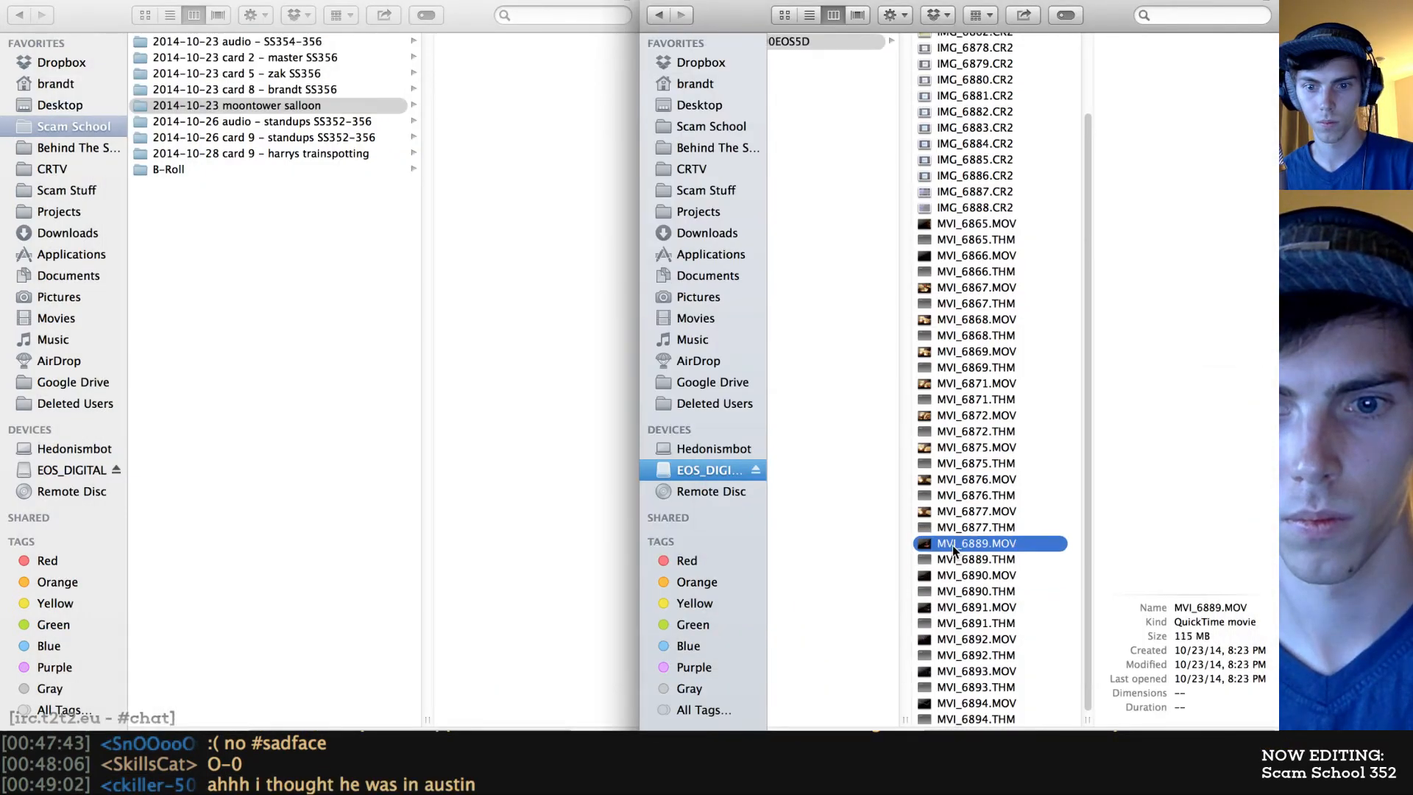
{"action": "left_click", "coordinate": [969, 720], "text": "shift"}
{"action": "left_click_drag", "start_coordinate": [974, 568], "coordinate": [588, 208]}
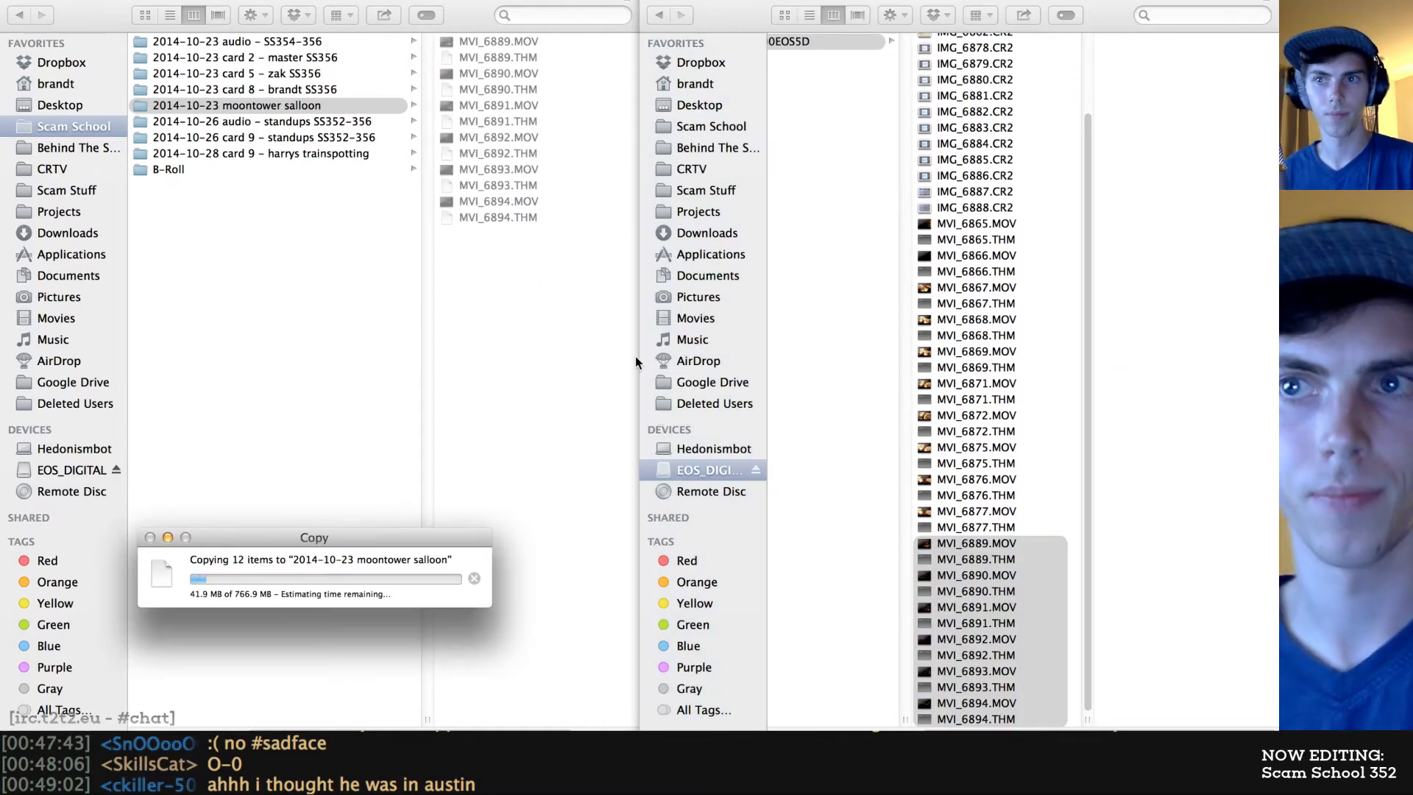
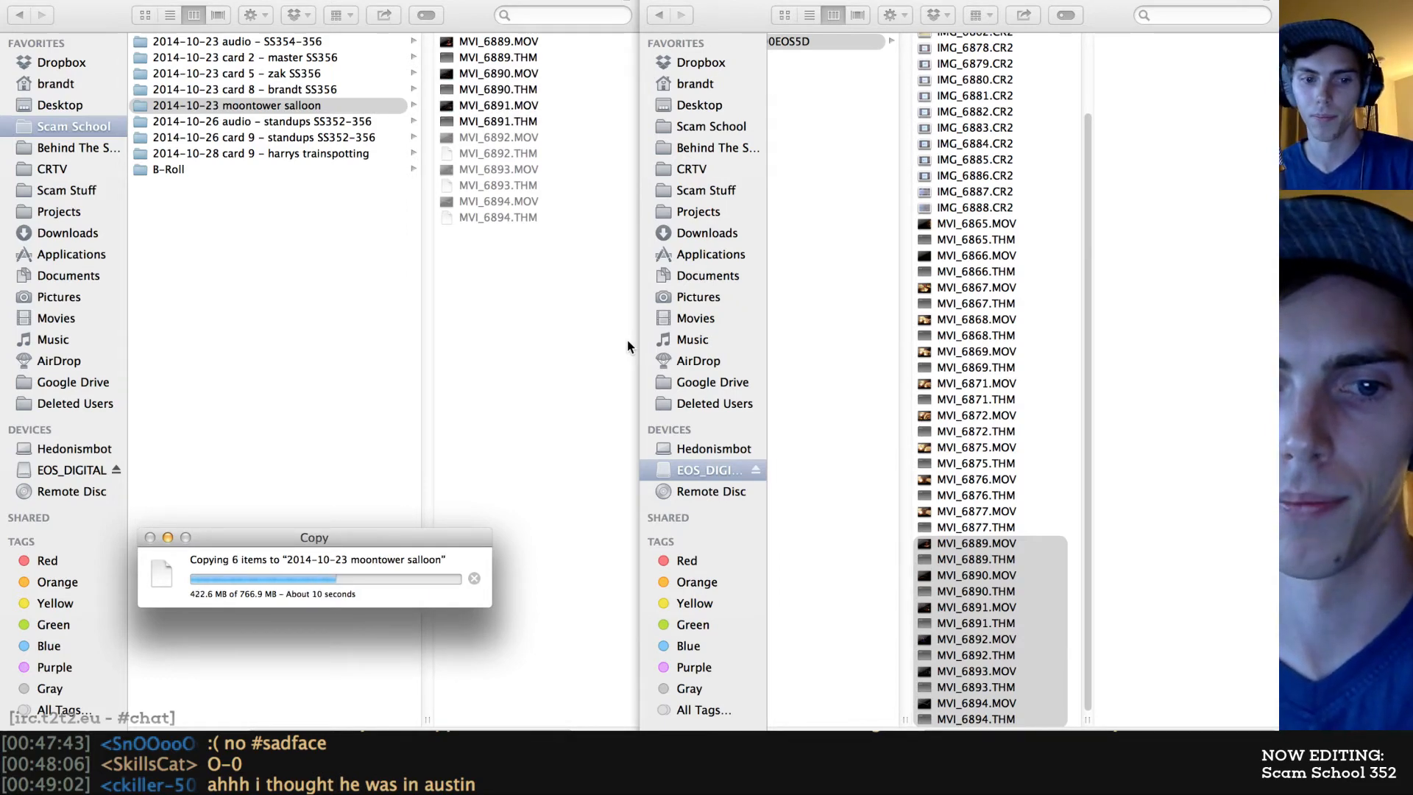
Step: Move the "2014-10-23 moontower salloon" folder from Footage into the B-Roll folder and open it there
{"action": "left_click_drag", "start_coordinate": [381, 537], "coordinate": [369, 668]}
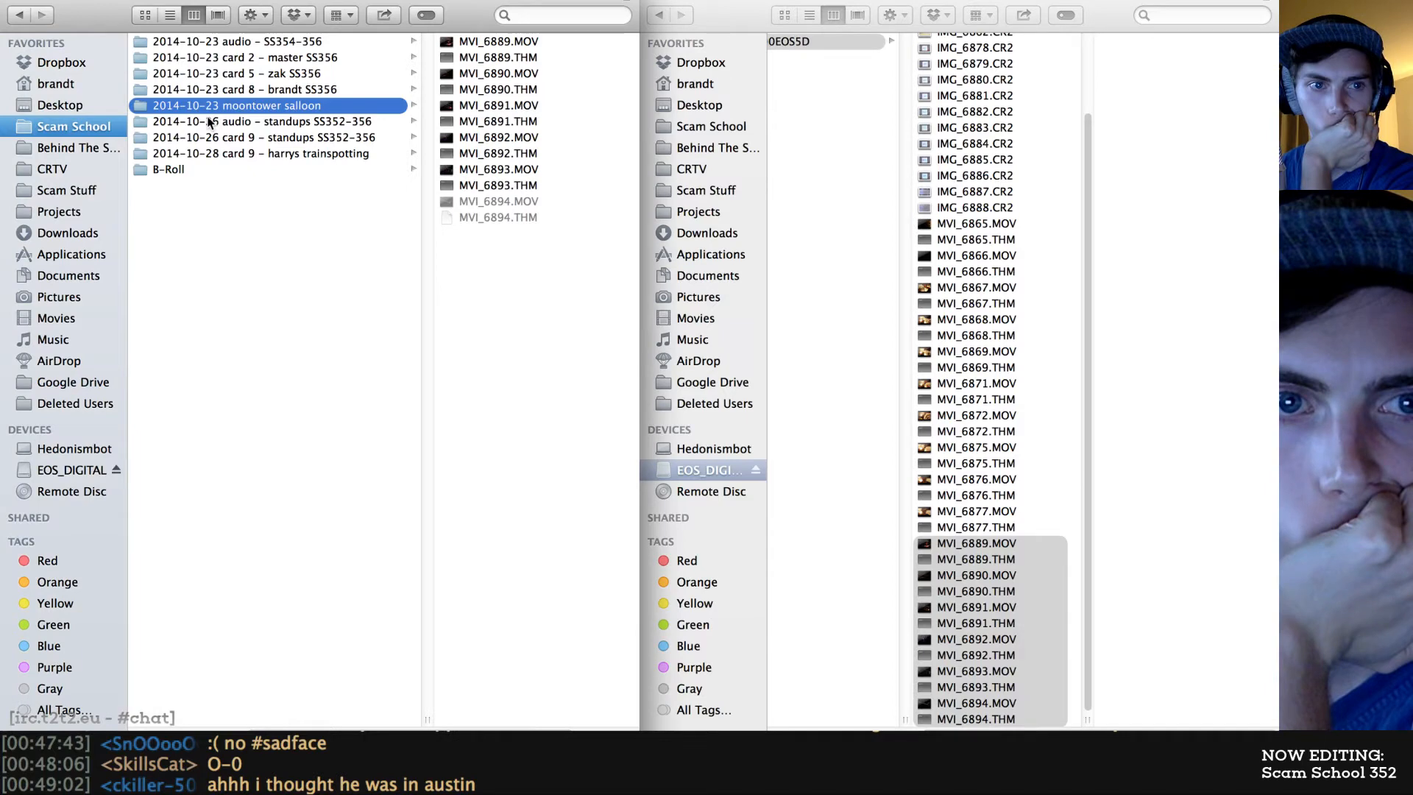
{"action": "key", "text": "Left"}
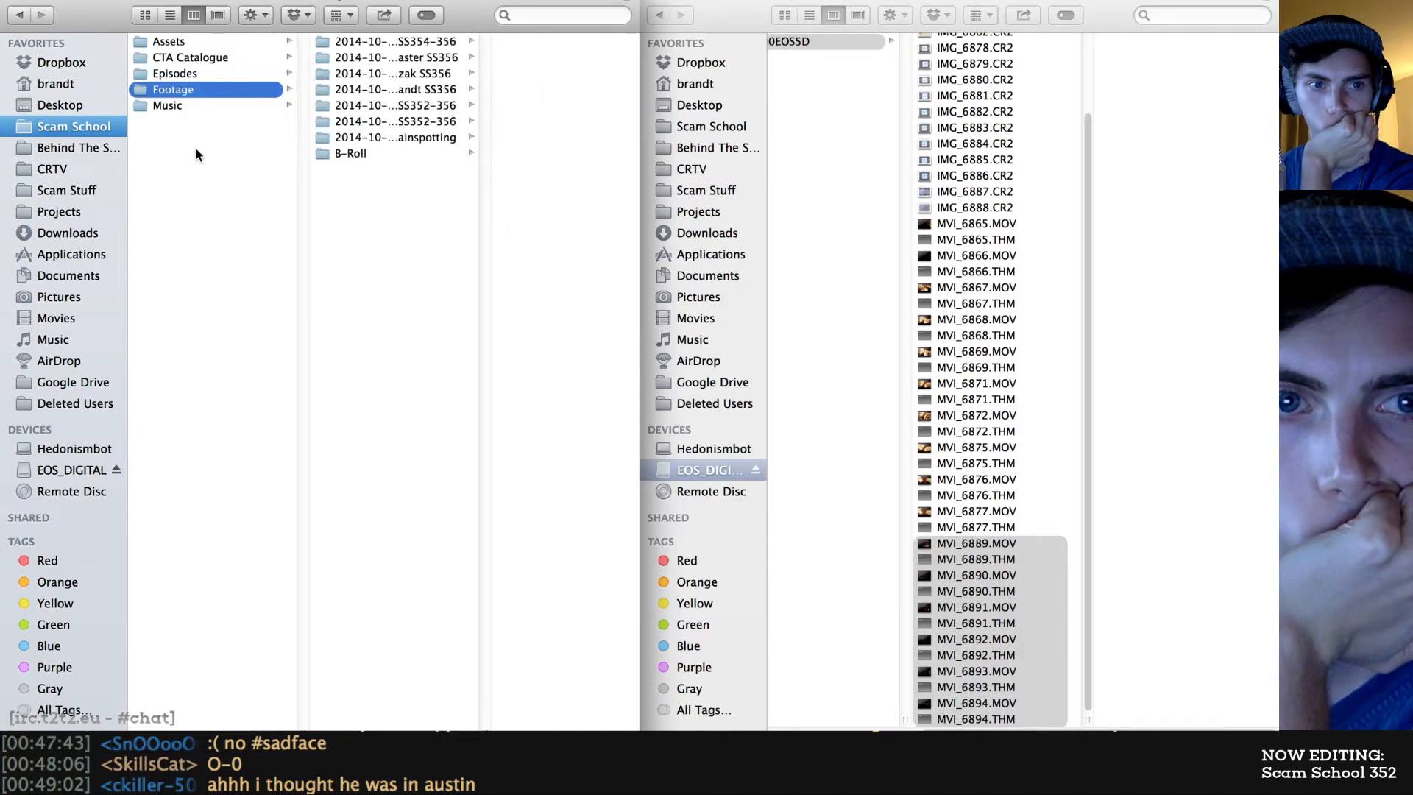
{"action": "left_click", "coordinate": [372, 153]}
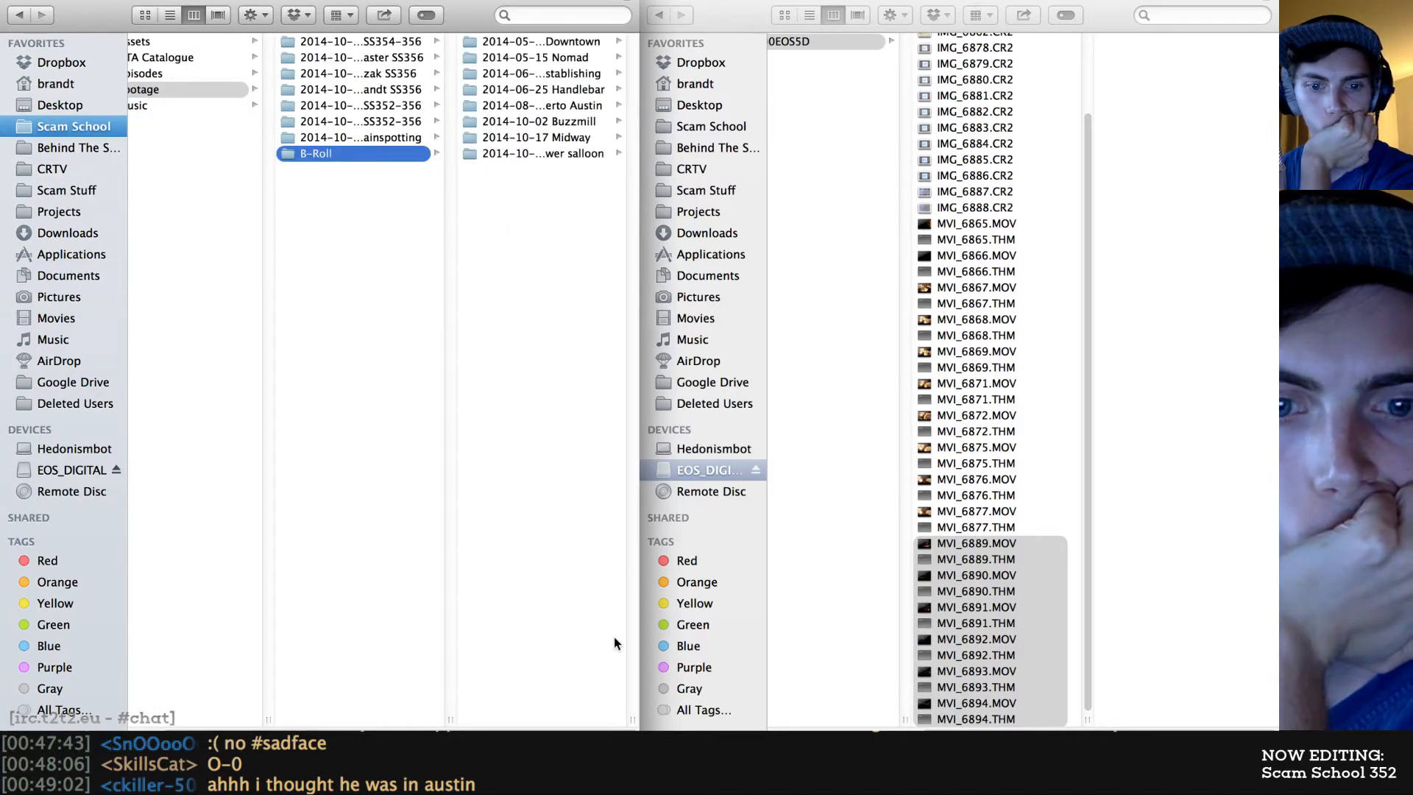
{"action": "left_click", "coordinate": [537, 89]}
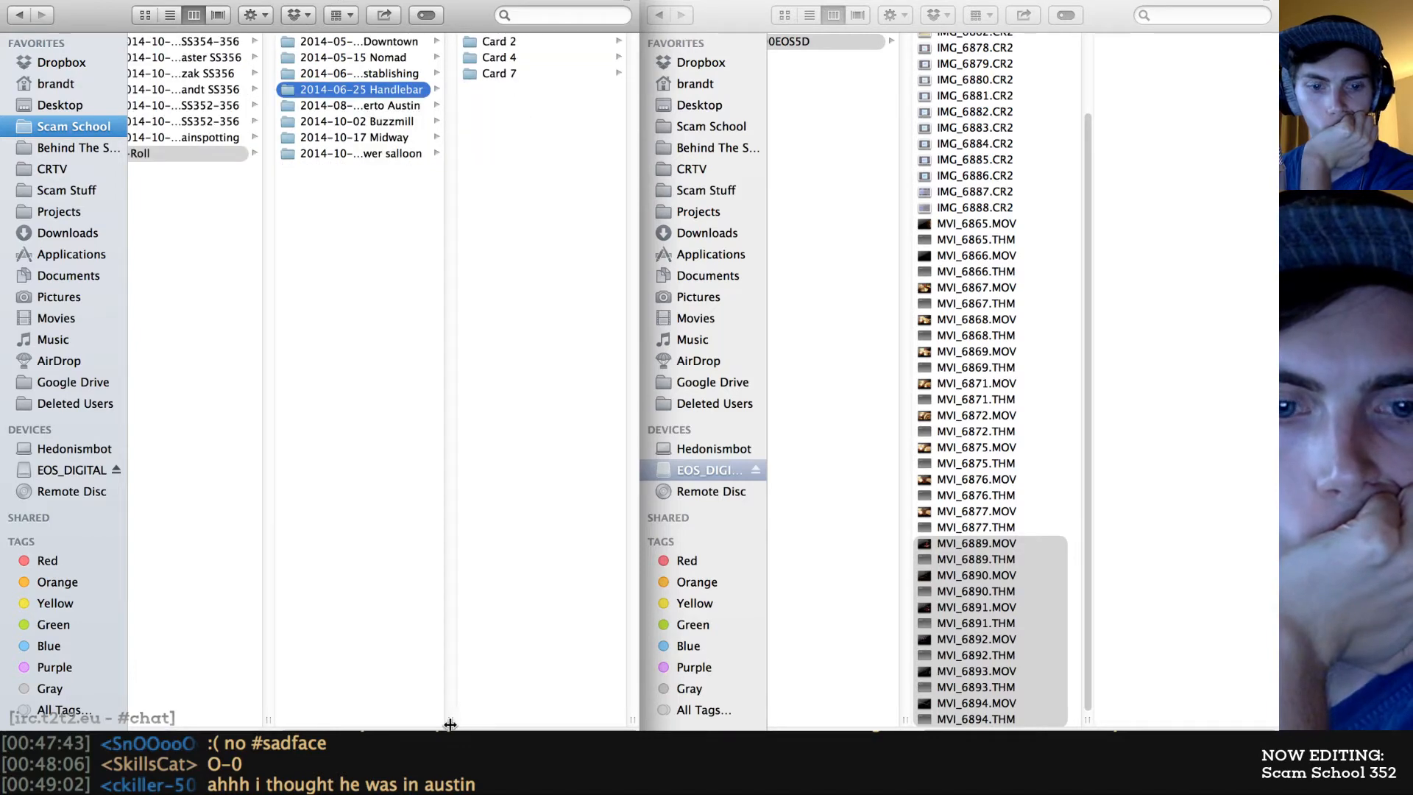
{"action": "left_click_drag", "start_coordinate": [448, 712], "coordinate": [573, 677]}
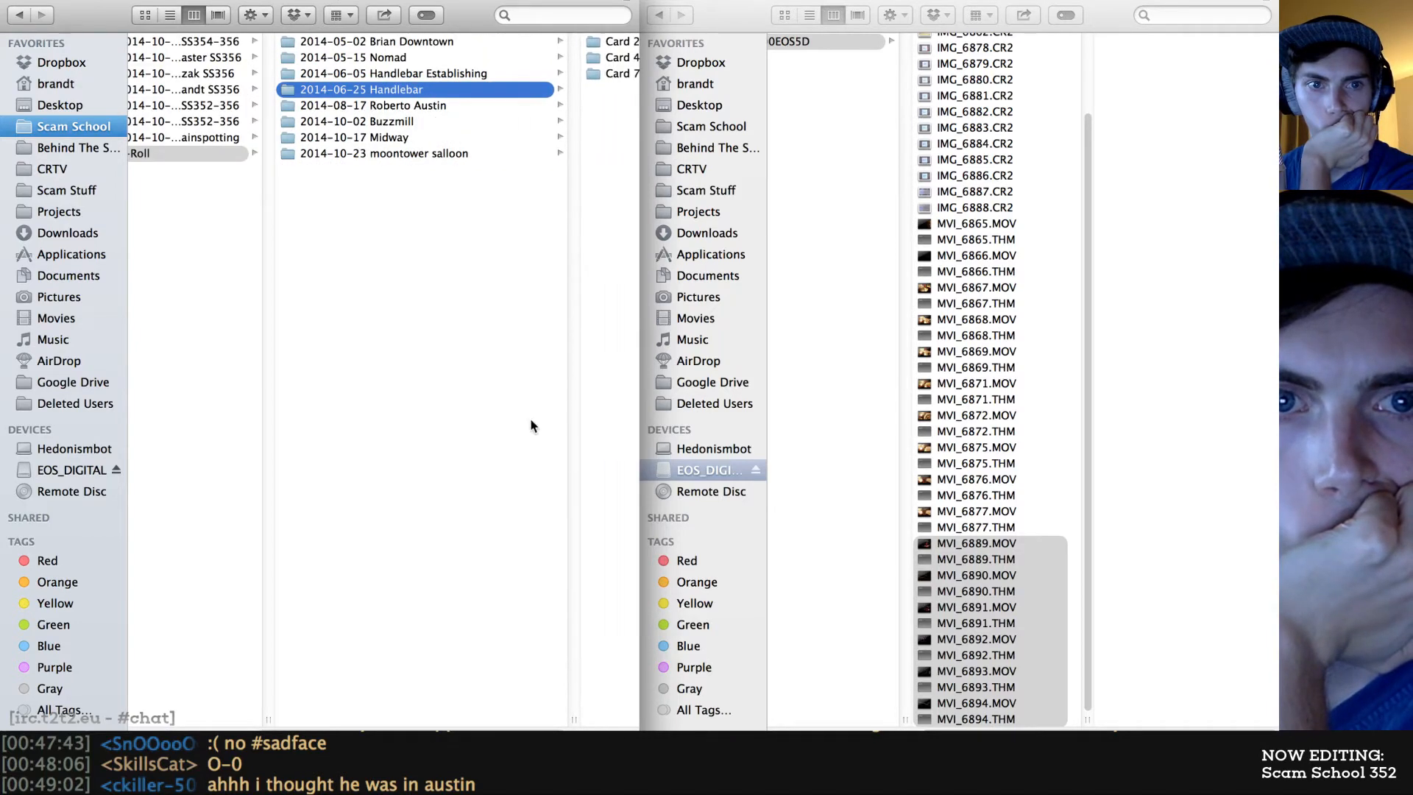
{"action": "left_click", "coordinate": [435, 154]}
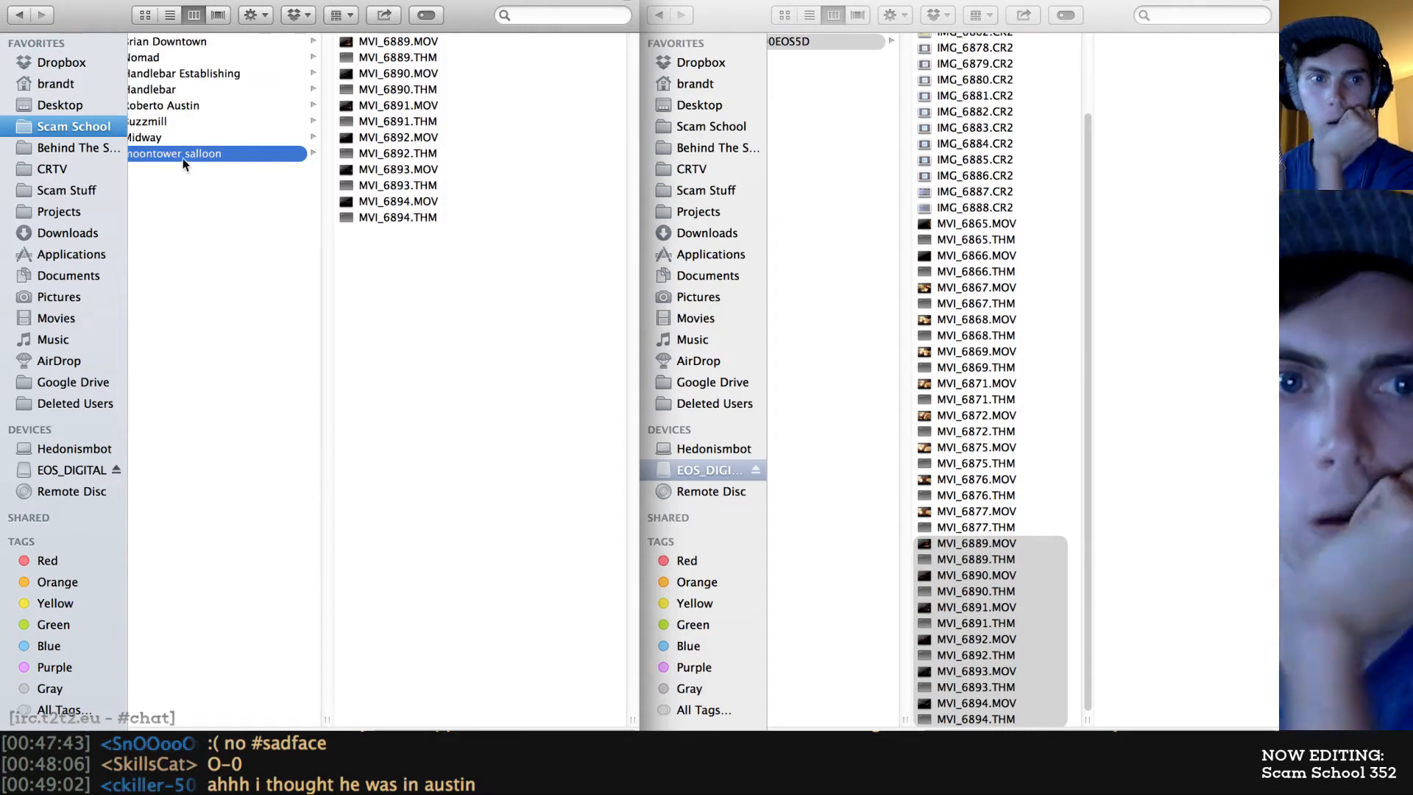
Step: Rename the moontower folder in B-Roll as "2014-10-23 Moontower Saloon"
{"action": "left_click", "coordinate": [162, 155]}
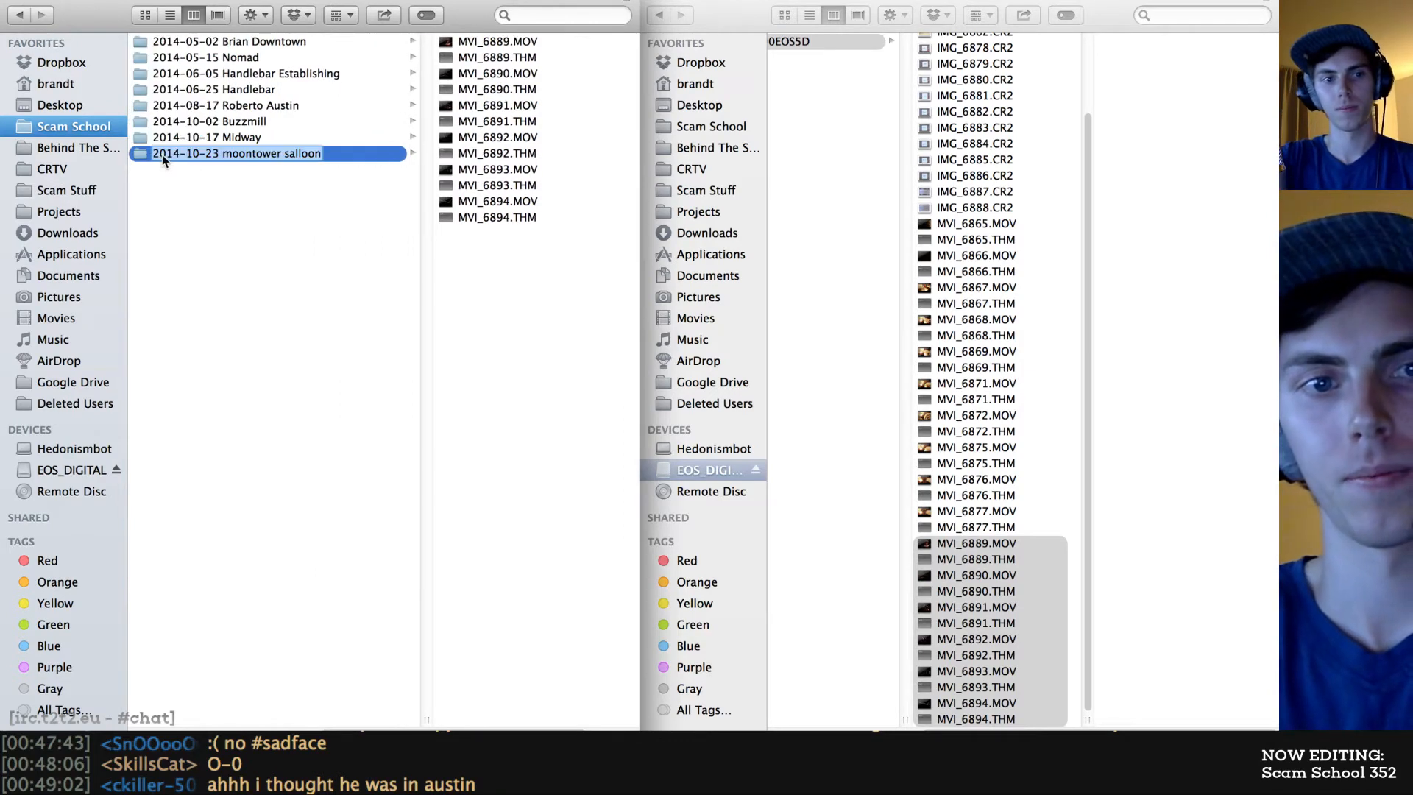
{"action": "type", "text": "M"}
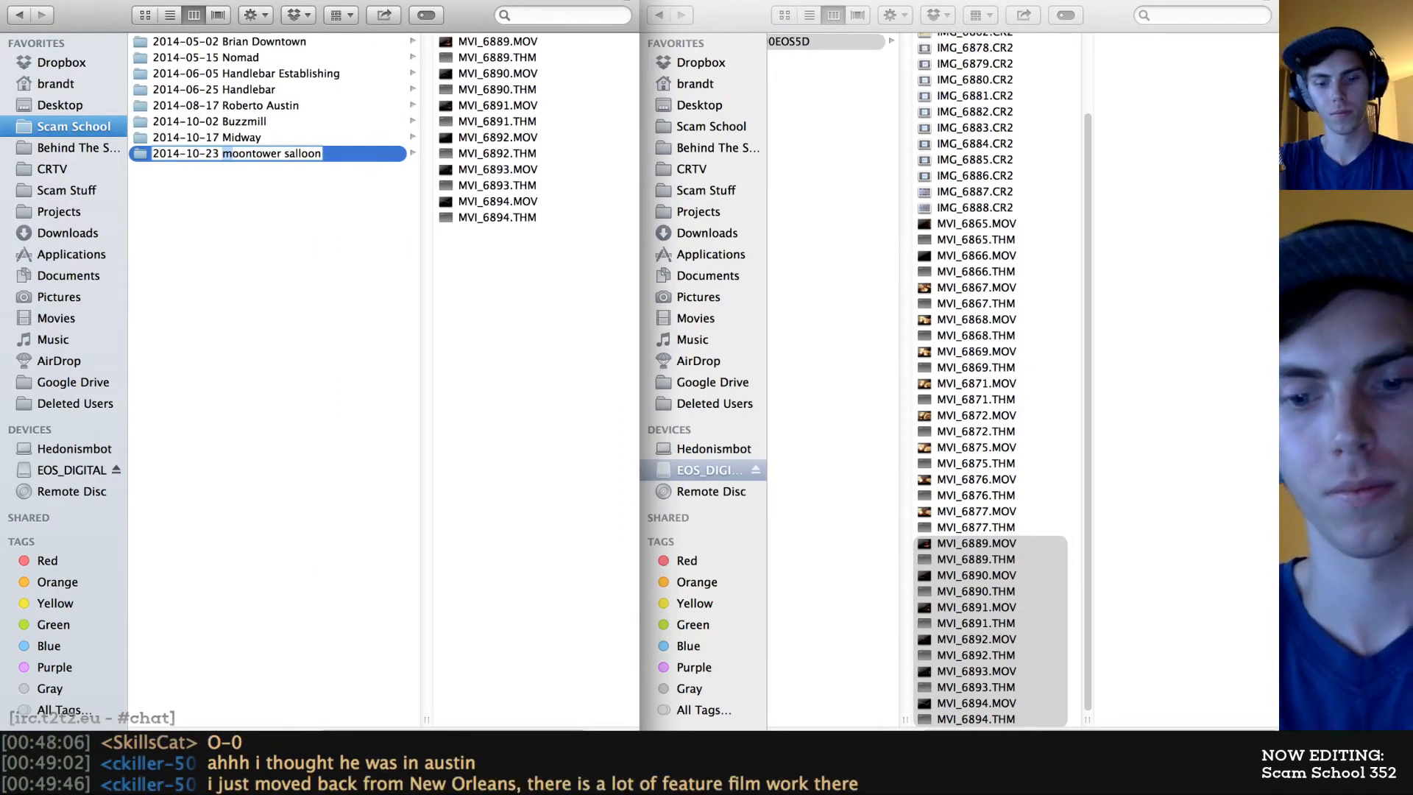
{"action": "key", "text": "Delete"}
{"action": "key", "text": "alt+Right"}
{"action": "key", "text": "alt+Right"}
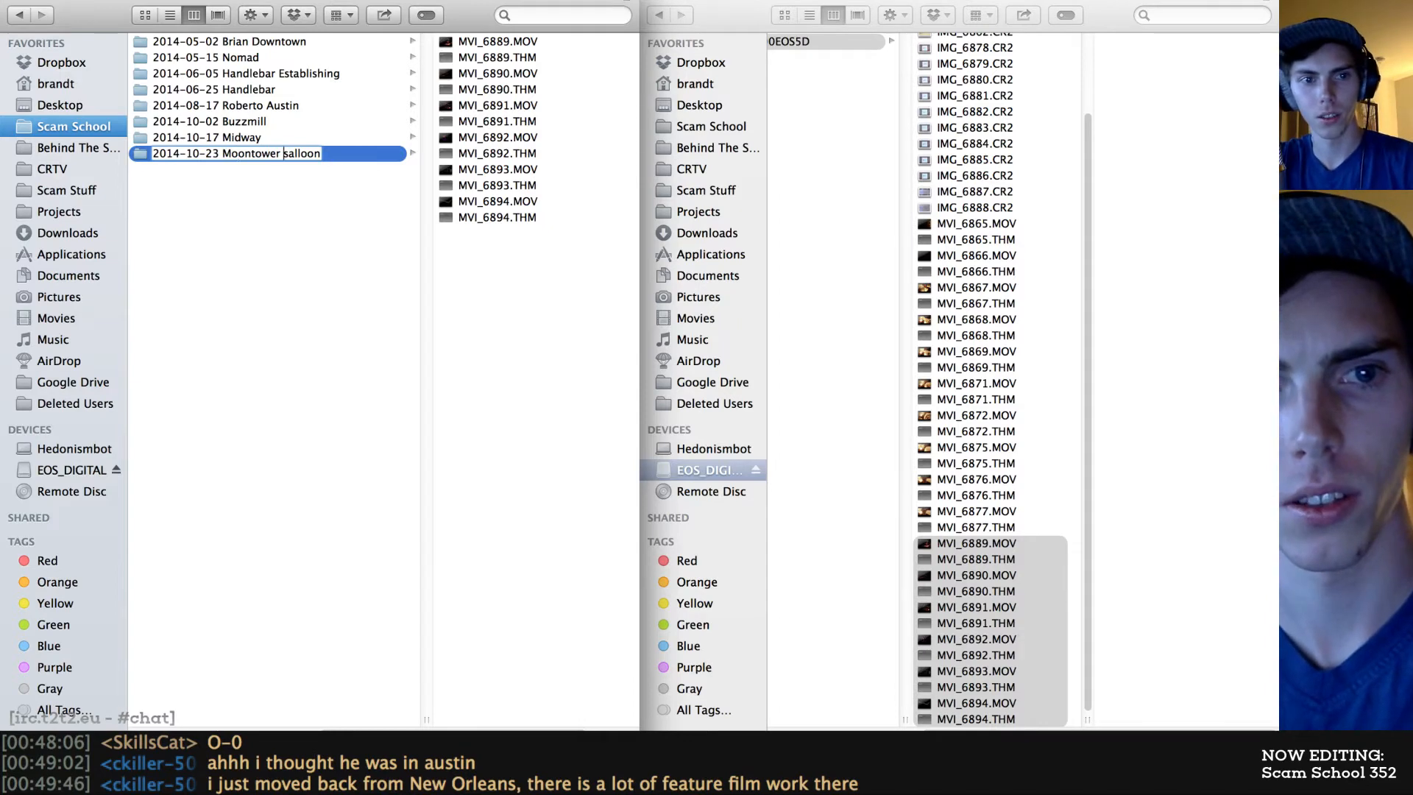
{"action": "key", "text": "alt+Left"}
{"action": "type", "text": "S"}
{"action": "key", "text": "Delete"}
{"action": "key", "text": "BackSpace"}
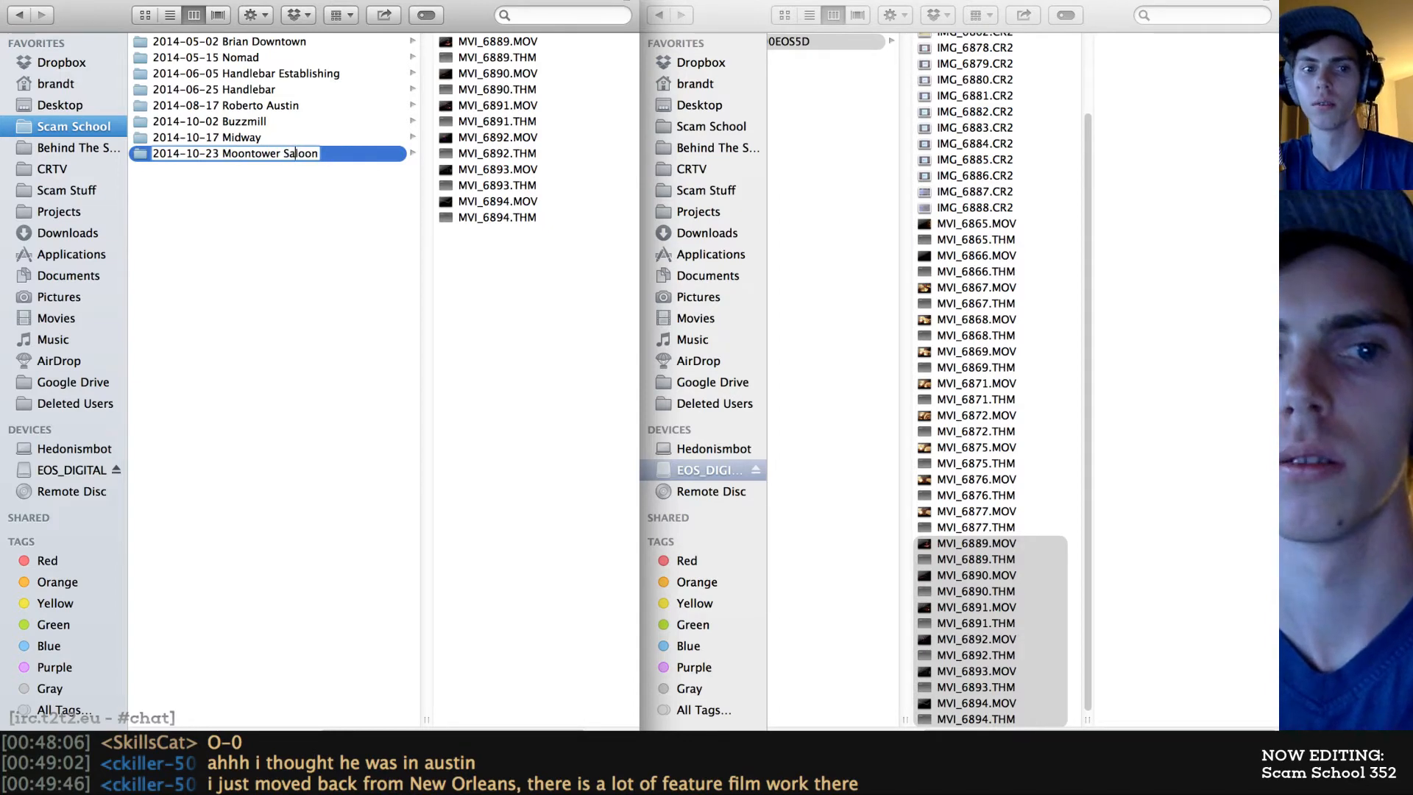
{"action": "key", "text": "Return"}
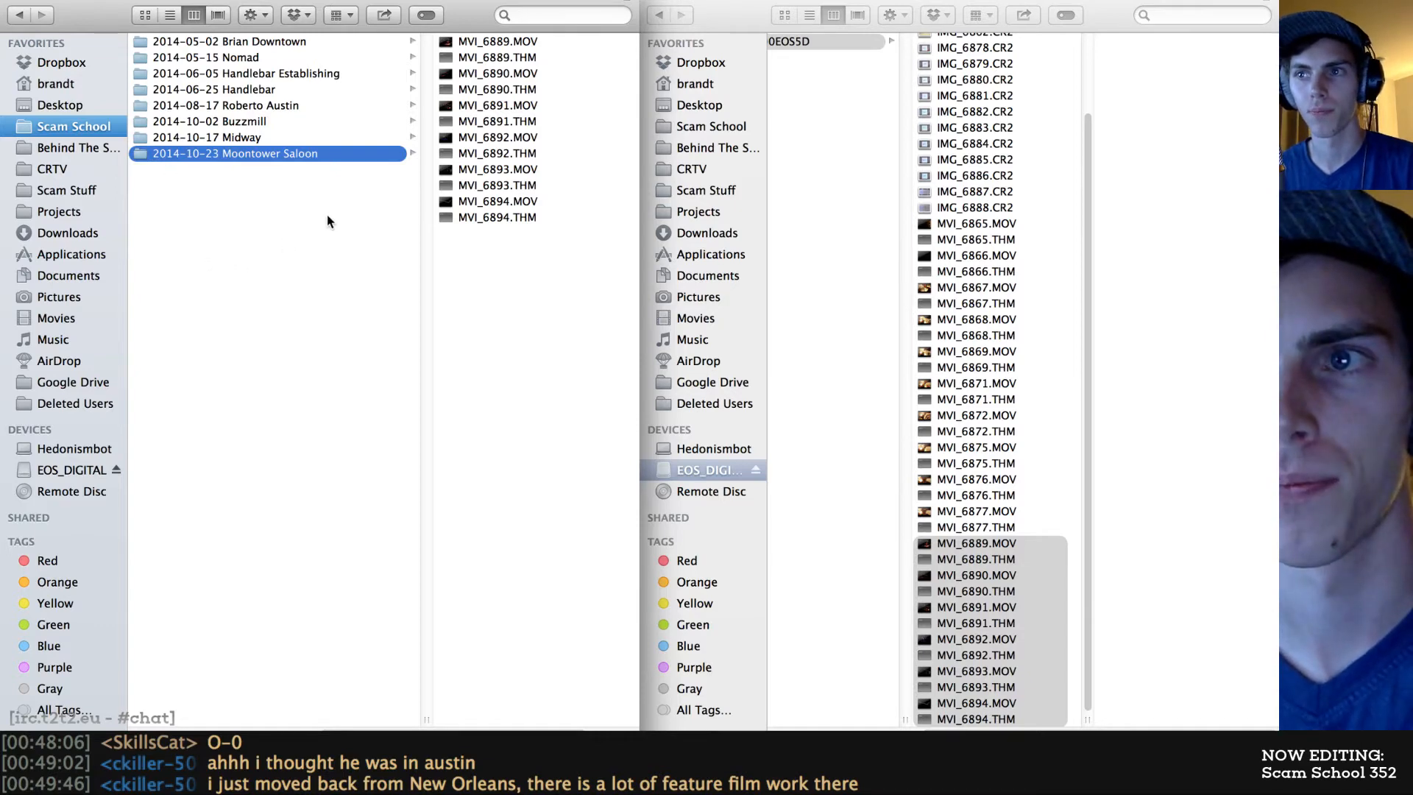
Step: Switch to Adobe Premiere Pro, restore the maximized timeline to the full workspace and open the Media Browser
{"action": "left_click", "coordinate": [540, 184]}
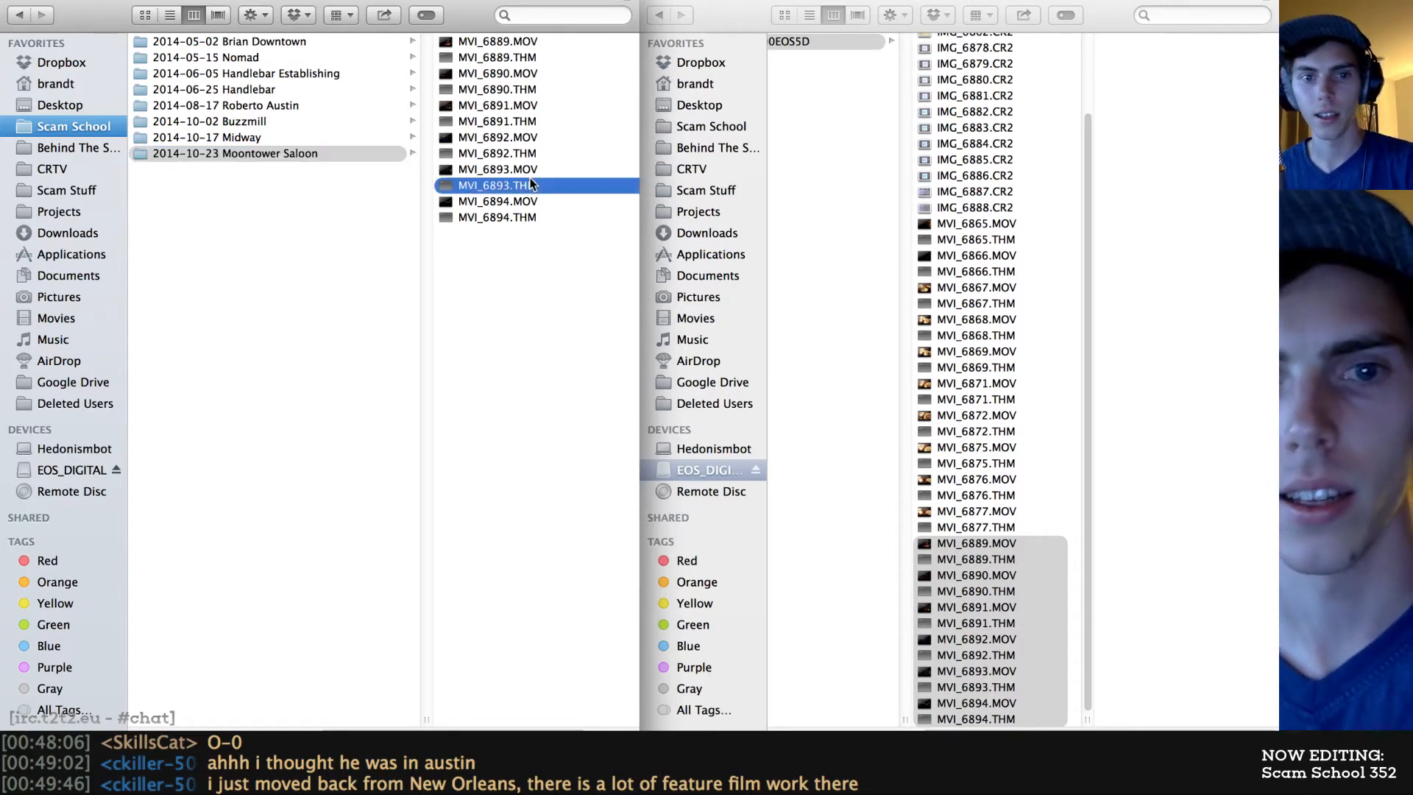
{"action": "key", "text": "ctrl+Up"}
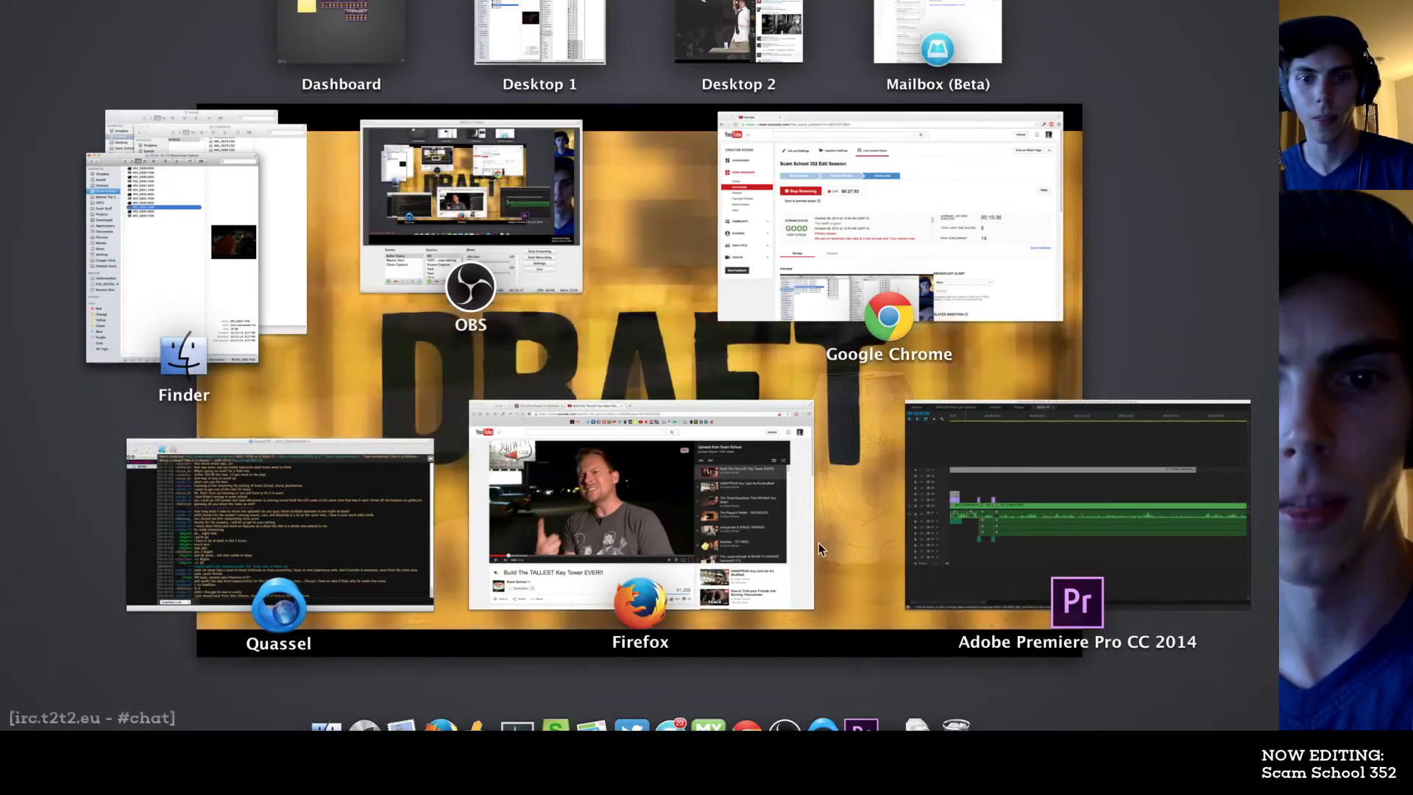
{"action": "left_click", "coordinate": [1133, 515]}
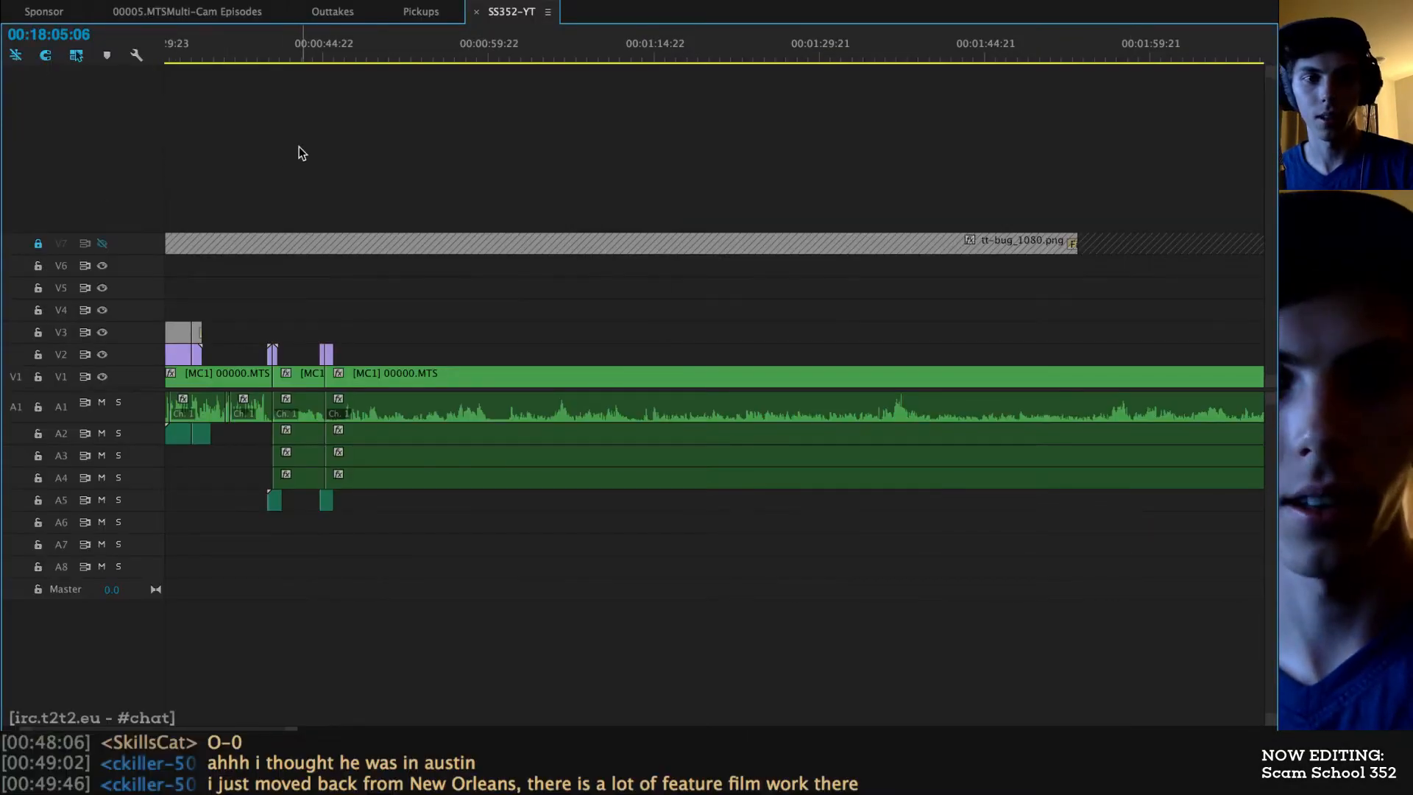
{"action": "key", "text": "grave"}
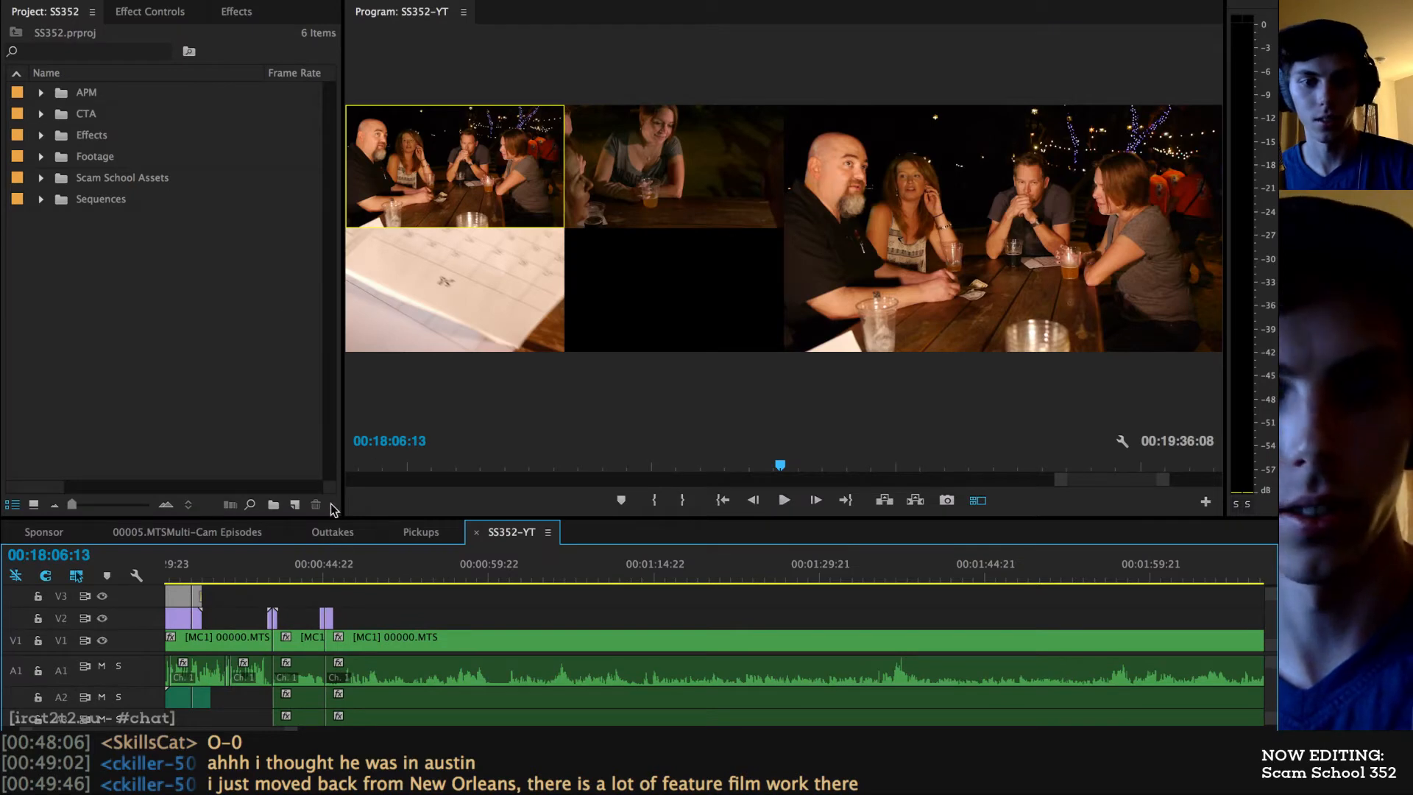
{"action": "left_click_drag", "start_coordinate": [341, 515], "coordinate": [341, 477]}
{"action": "left_click", "coordinate": [367, 0]}
{"action": "mouse_move", "coordinate": [456, 0]}
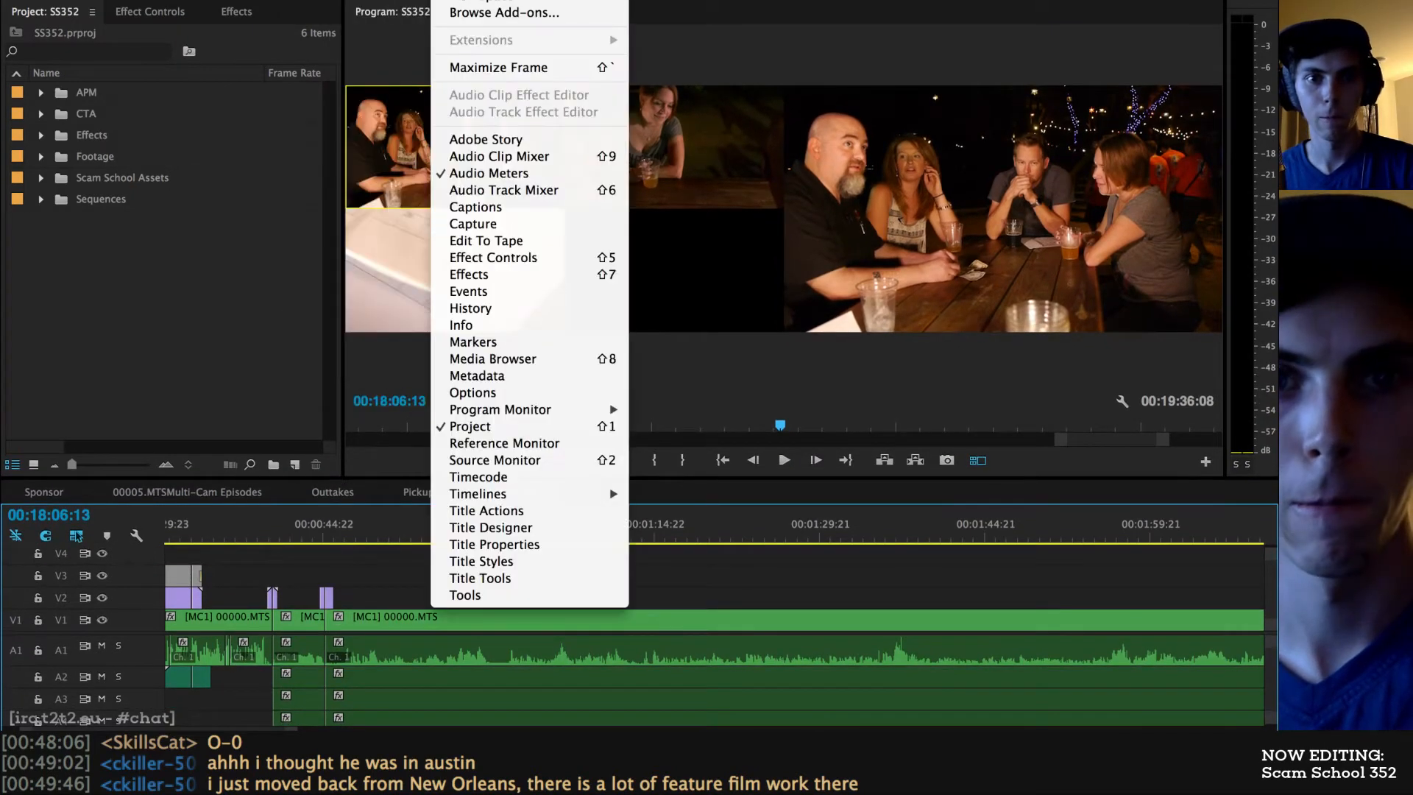
{"action": "left_click", "coordinate": [540, 364]}
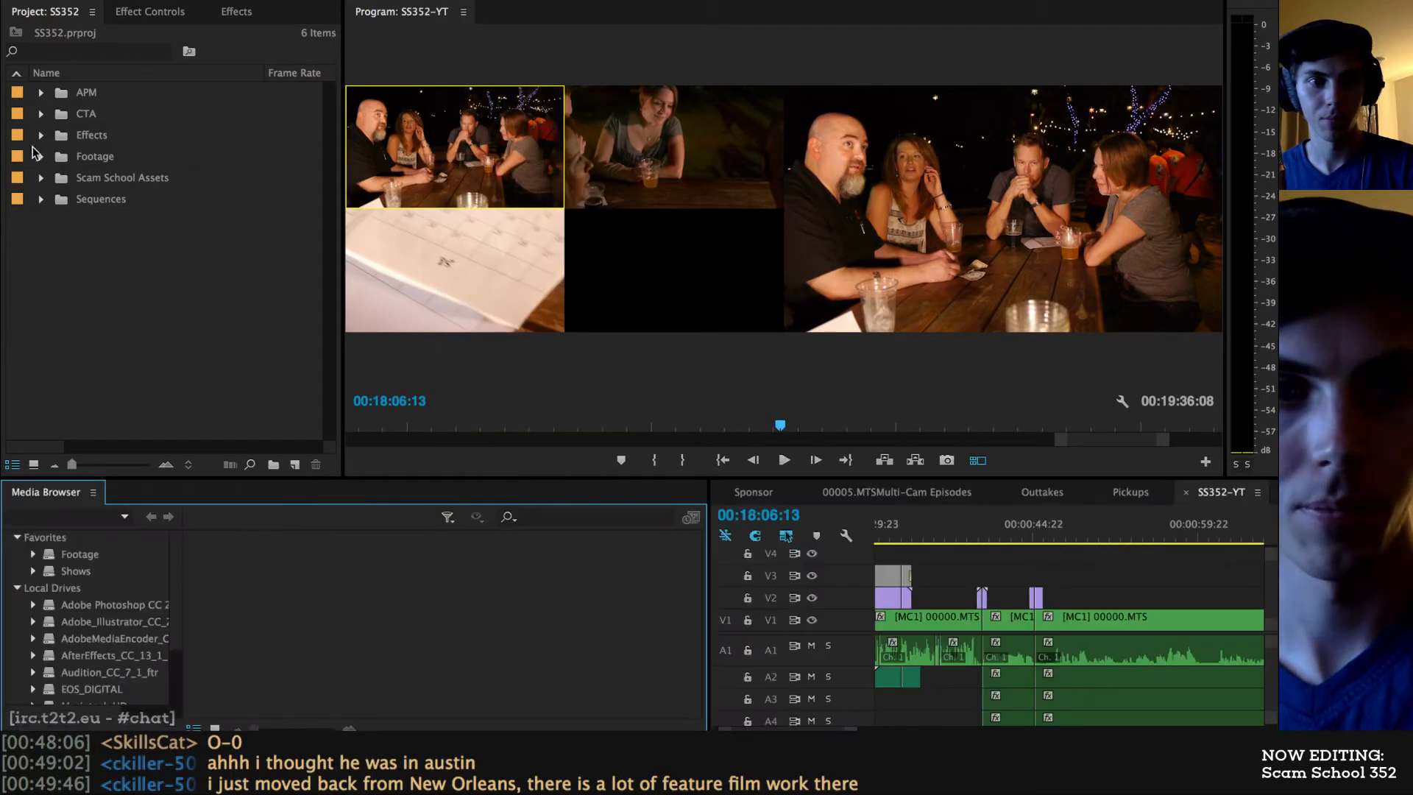
Step: Browse to the "2014-10-23 Moontower Saloon" folder inside Footage's B-Roll folder in the Media Browser
{"action": "left_click", "coordinate": [75, 571]}
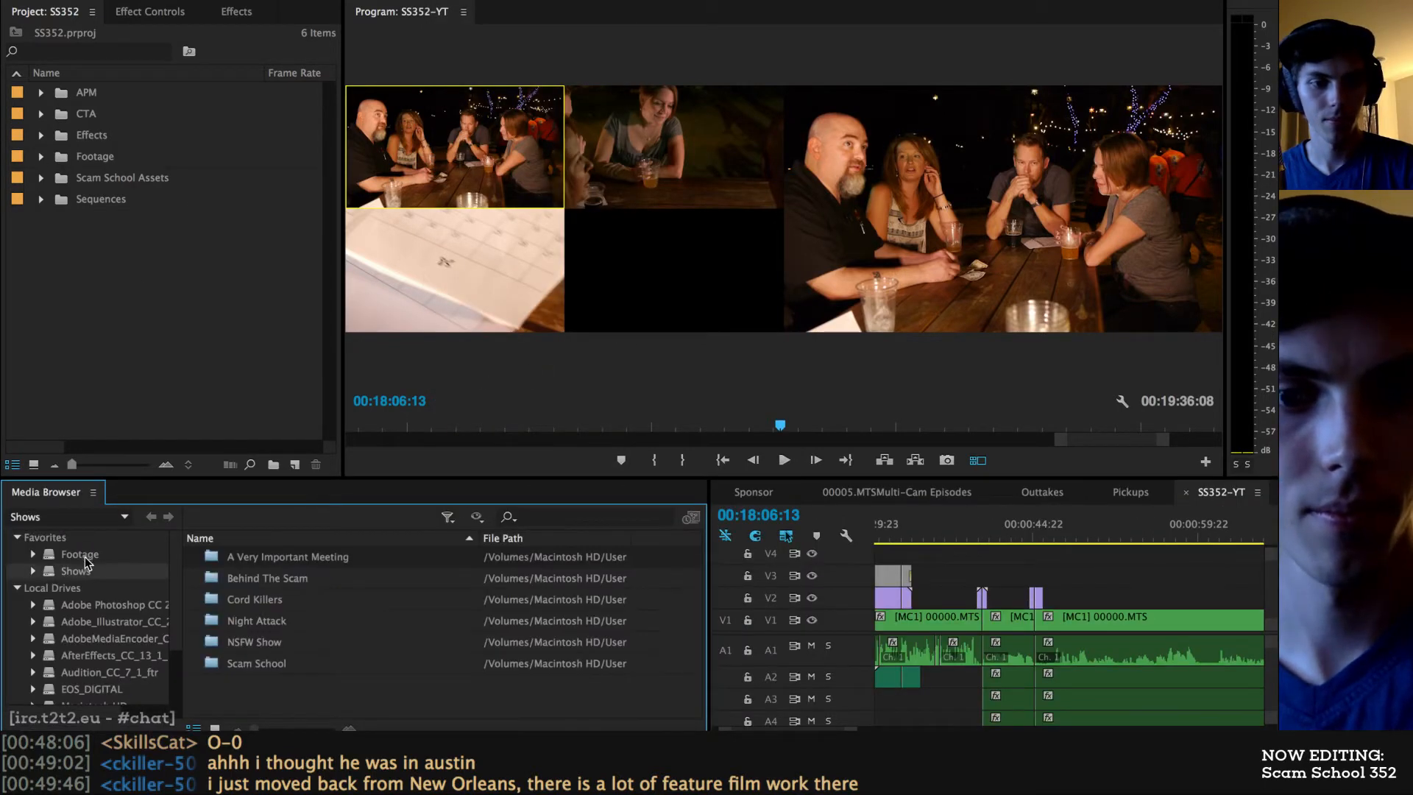
{"action": "left_click", "coordinate": [82, 554]}
{"action": "double_click", "coordinate": [250, 706]}
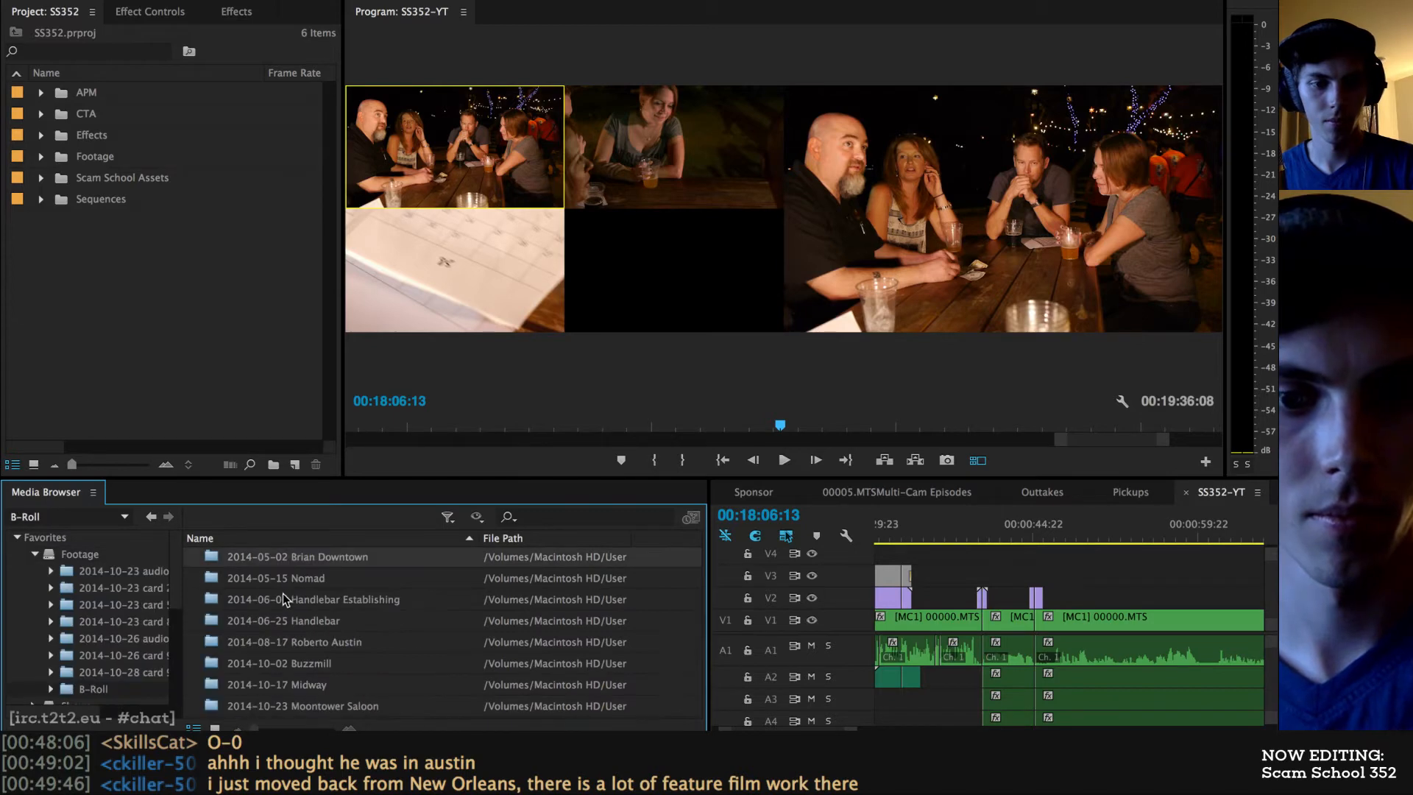
{"action": "double_click", "coordinate": [311, 706]}
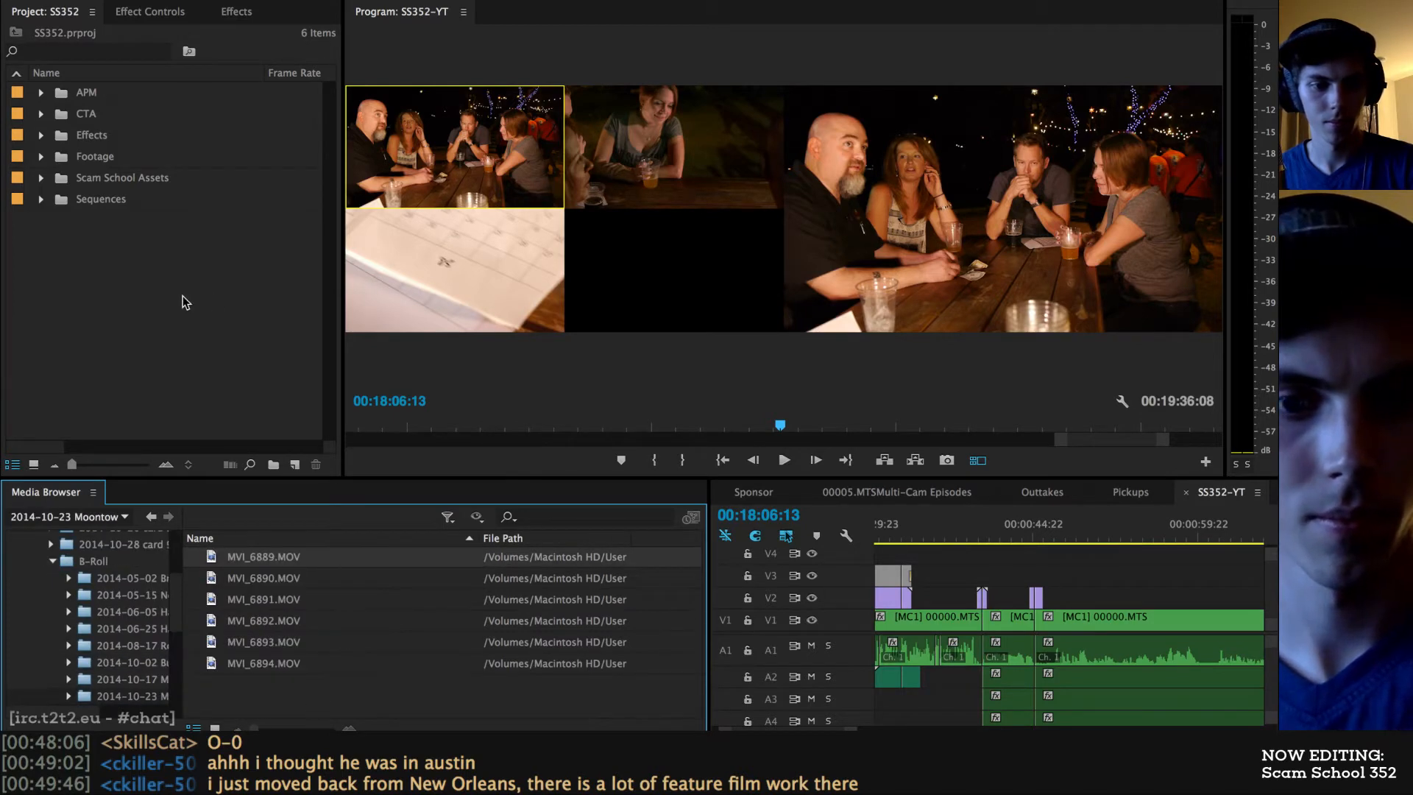
Step: Import MVI_6889.MOV through MVI_6894.MOV into the project's Footage/Location bin, and close the Media Browser
{"action": "left_click", "coordinate": [41, 156]}
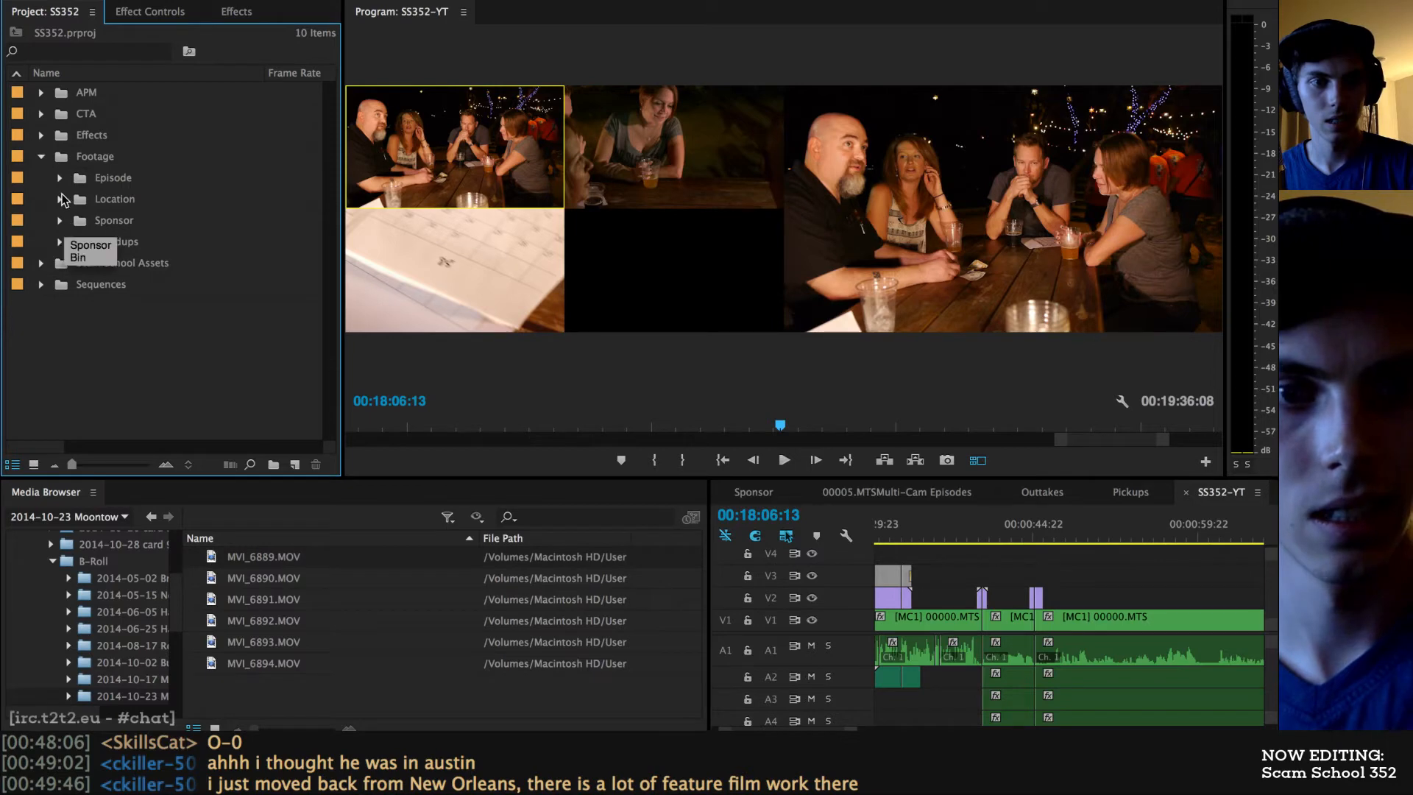
{"action": "left_click", "coordinate": [59, 198]}
{"action": "left_click", "coordinate": [123, 201]}
{"action": "left_click", "coordinate": [281, 663]}
{"action": "key", "text": "super+a"}
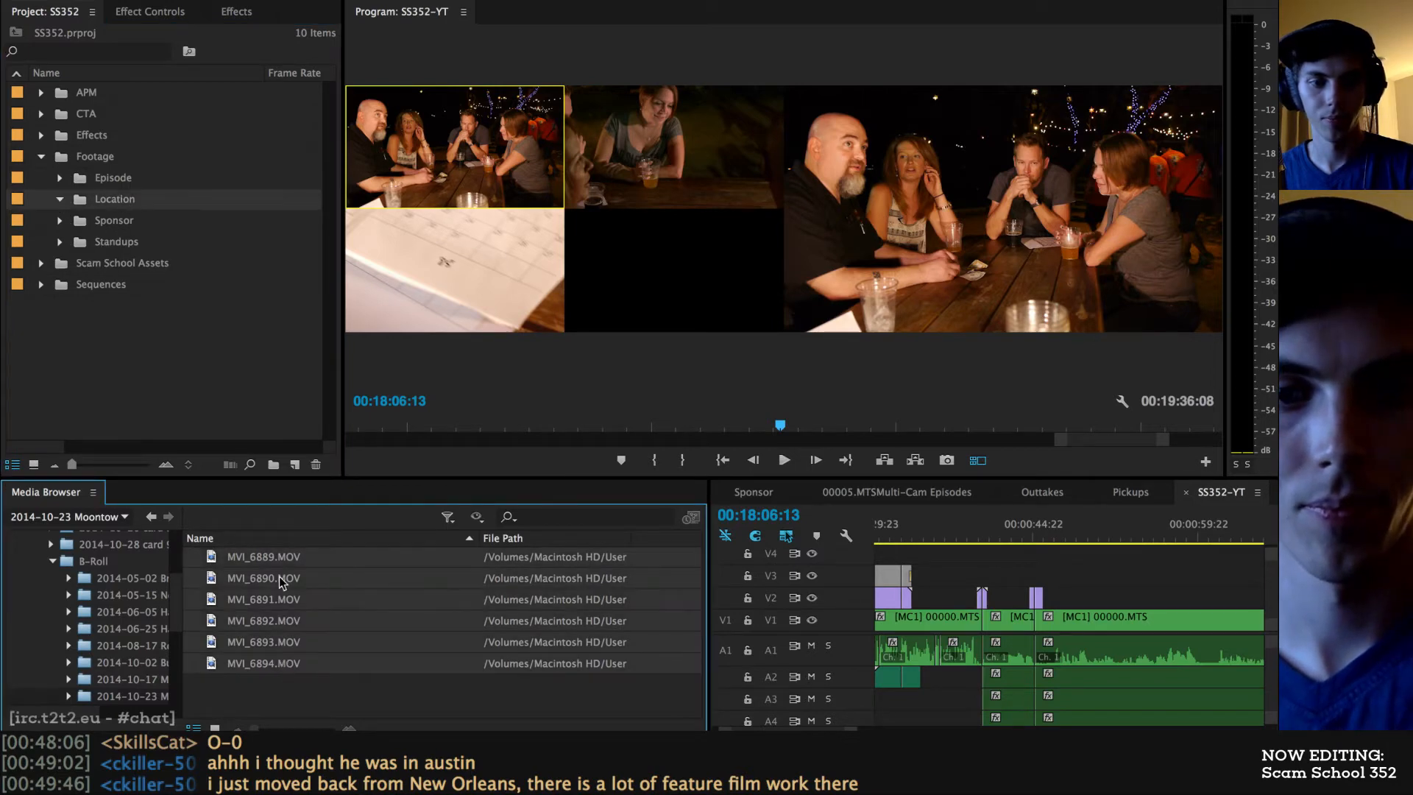
{"action": "right_click", "coordinate": [280, 579]}
{"action": "left_click", "coordinate": [329, 599]}
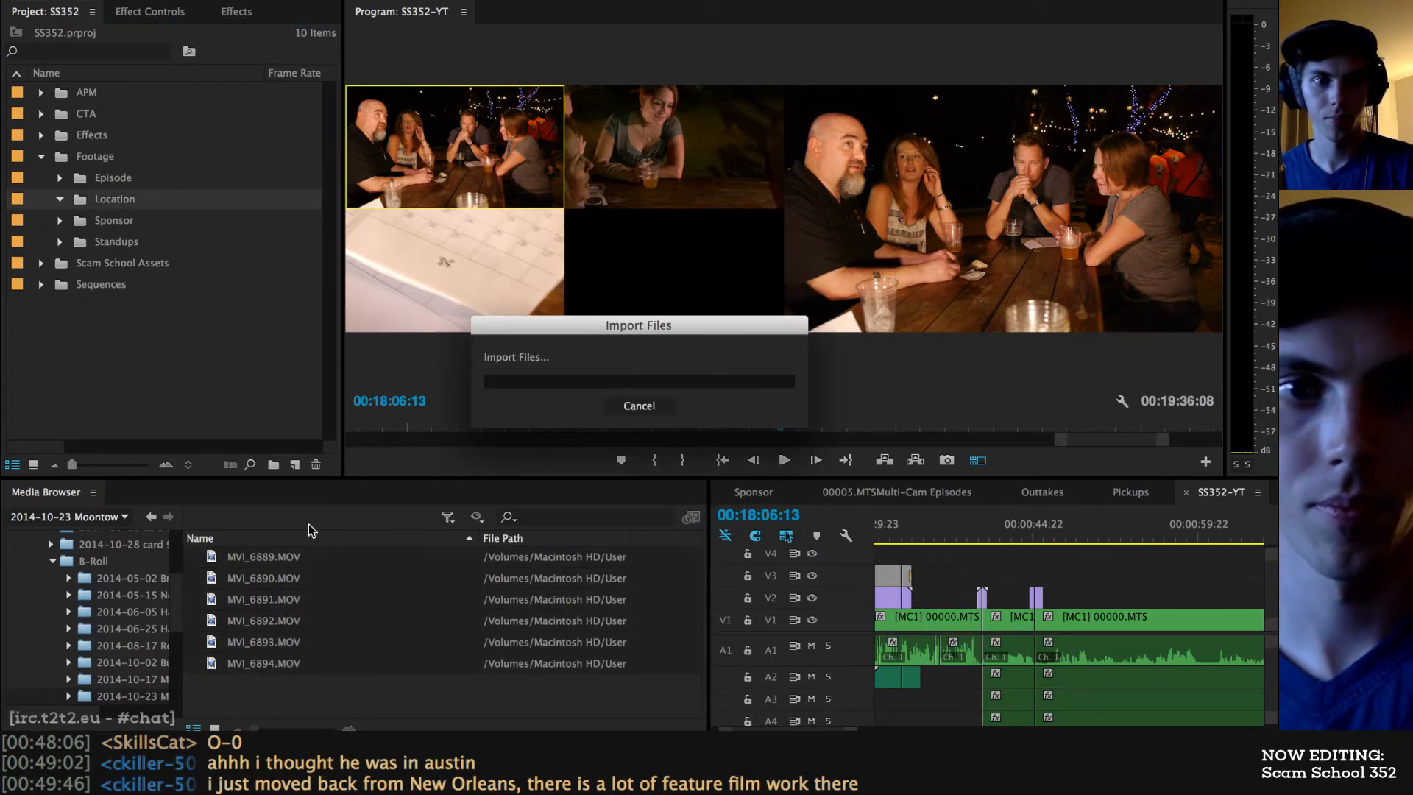
{"action": "left_click", "coordinate": [93, 493]}
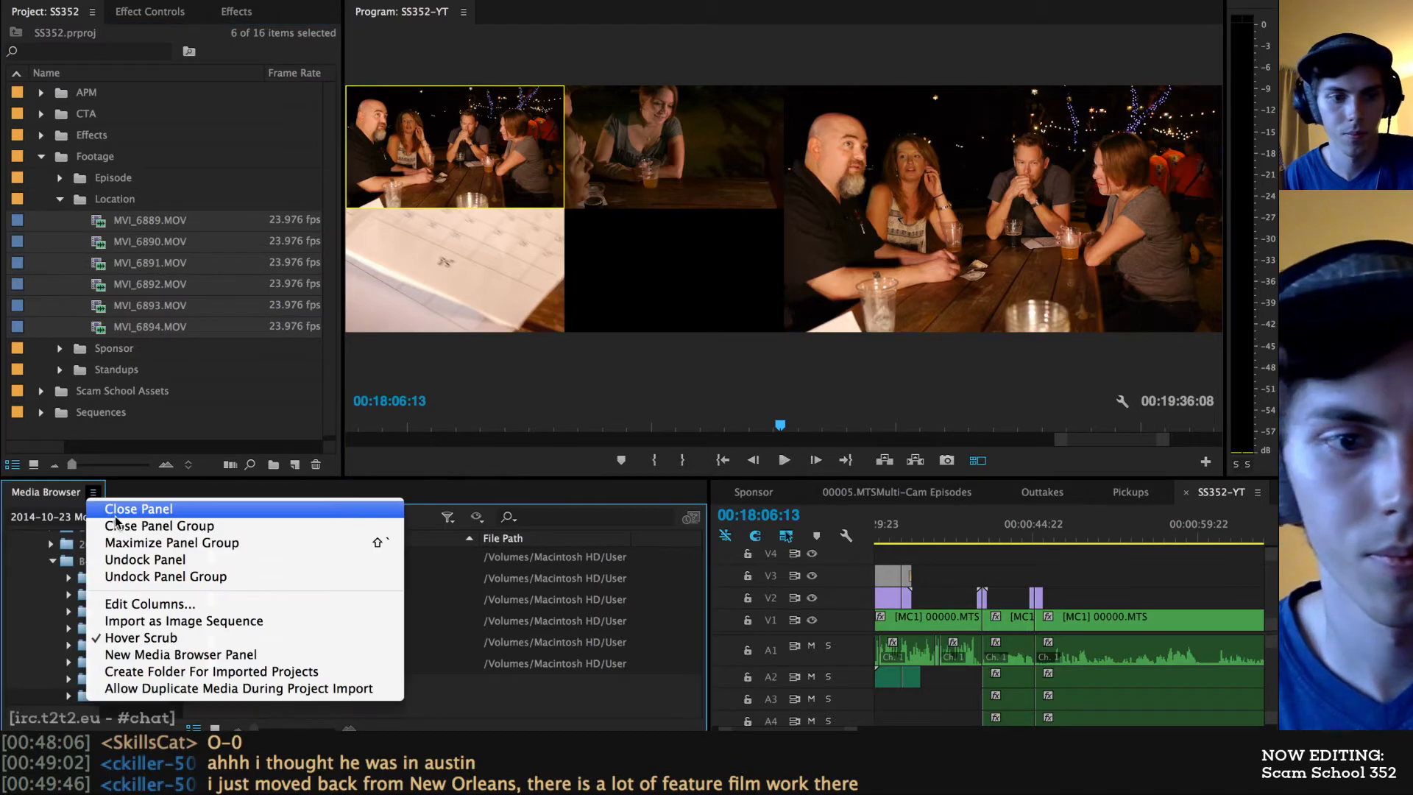
{"action": "left_click", "coordinate": [117, 517]}
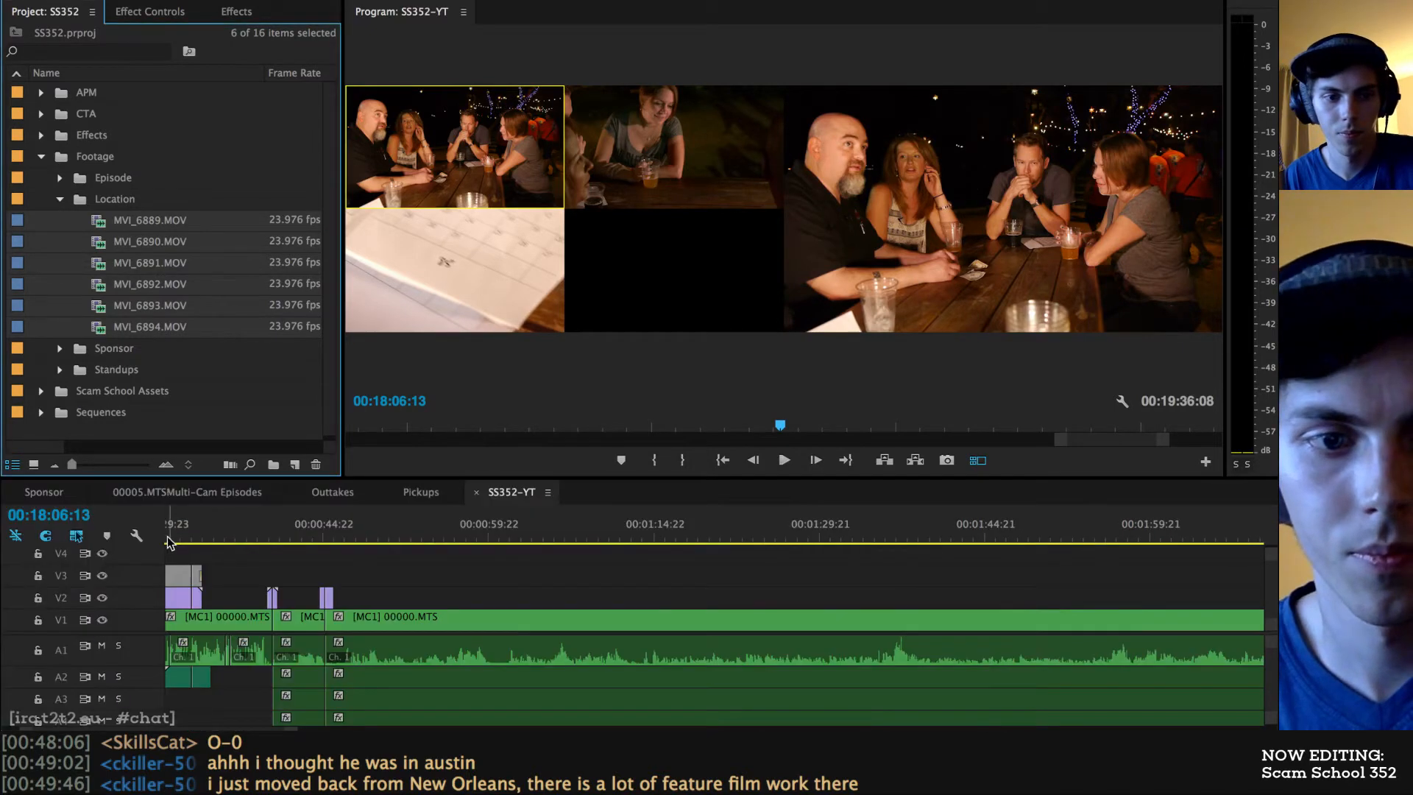
Step: Place the six imported MVI clips on V1 and A1 past the end of the edited material in SS352-YT
{"action": "left_click", "coordinate": [498, 595]}
{"action": "key", "text": "minus"}
{"action": "key", "text": "minus"}
{"action": "key", "text": "minus"}
{"action": "key", "text": "minus"}
{"action": "key", "text": "minus"}
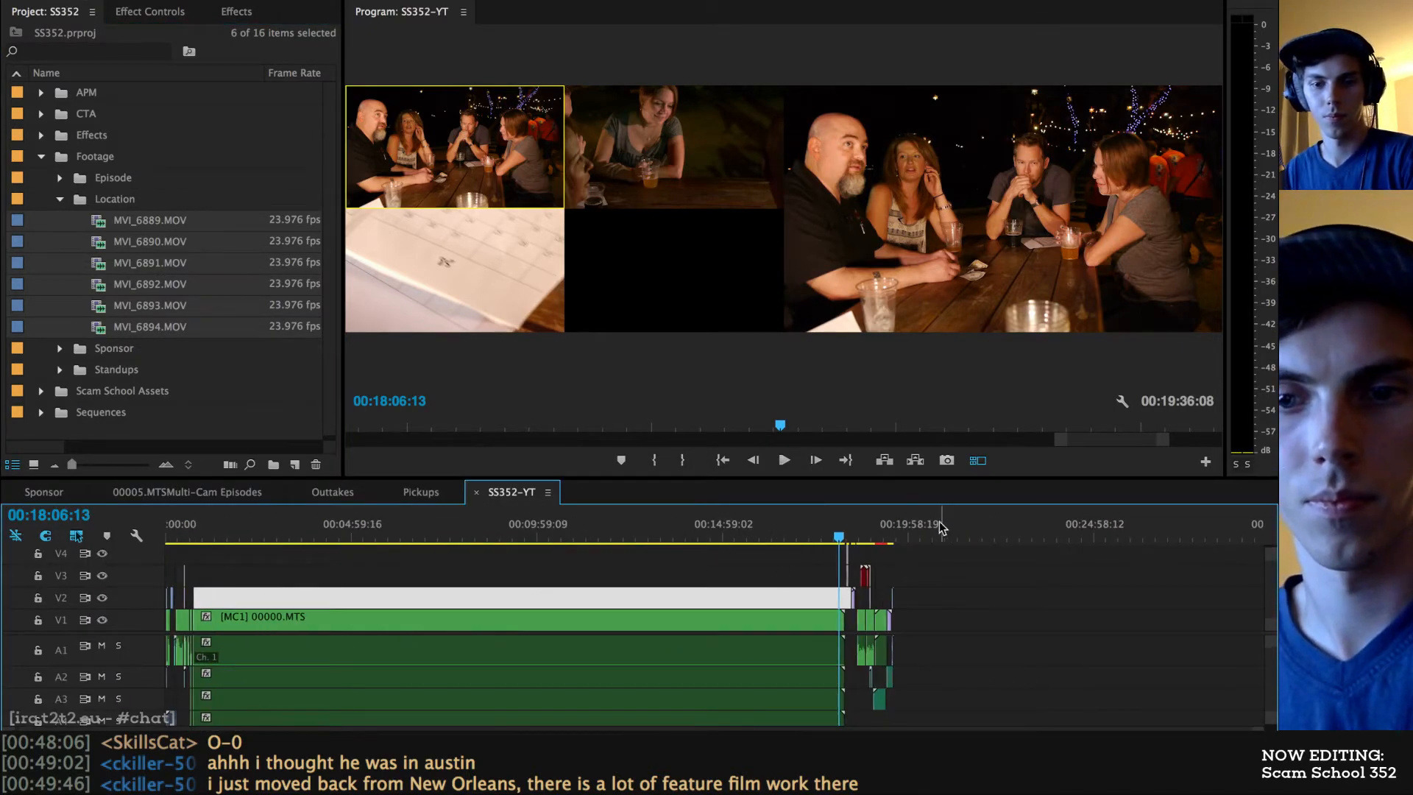
{"action": "left_click", "coordinate": [939, 523]}
{"action": "key", "text": "equal"}
{"action": "key", "text": "equal"}
{"action": "left_click_drag", "start_coordinate": [151, 223], "coordinate": [788, 663]}
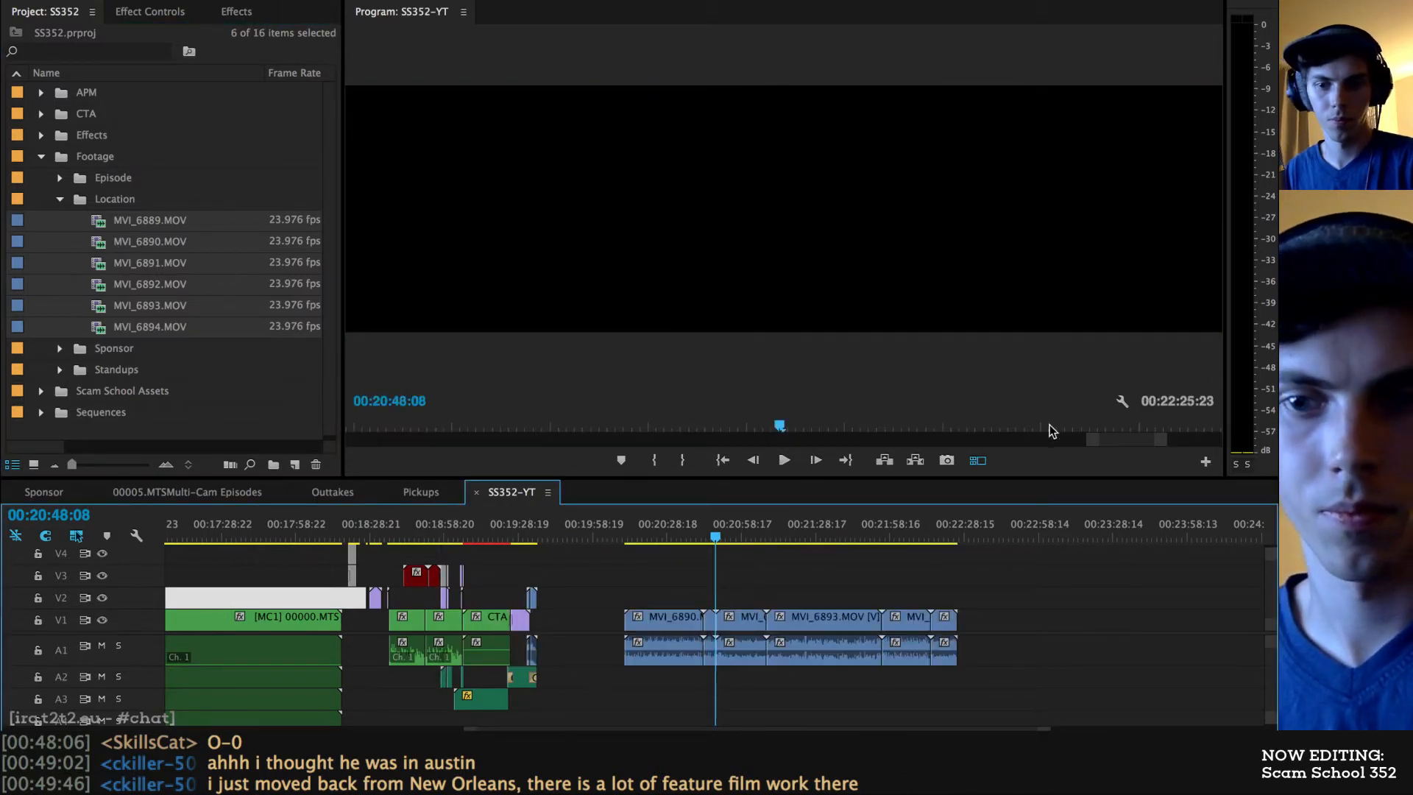
Step: Turn off the multi-camera view and adjust the audio gain of all the placed MVI clips by -20 dB
{"action": "left_click", "coordinate": [977, 460]}
{"action": "left_click_drag", "start_coordinate": [1031, 580], "coordinate": [587, 688]}
{"action": "type", "text": "g-99"}
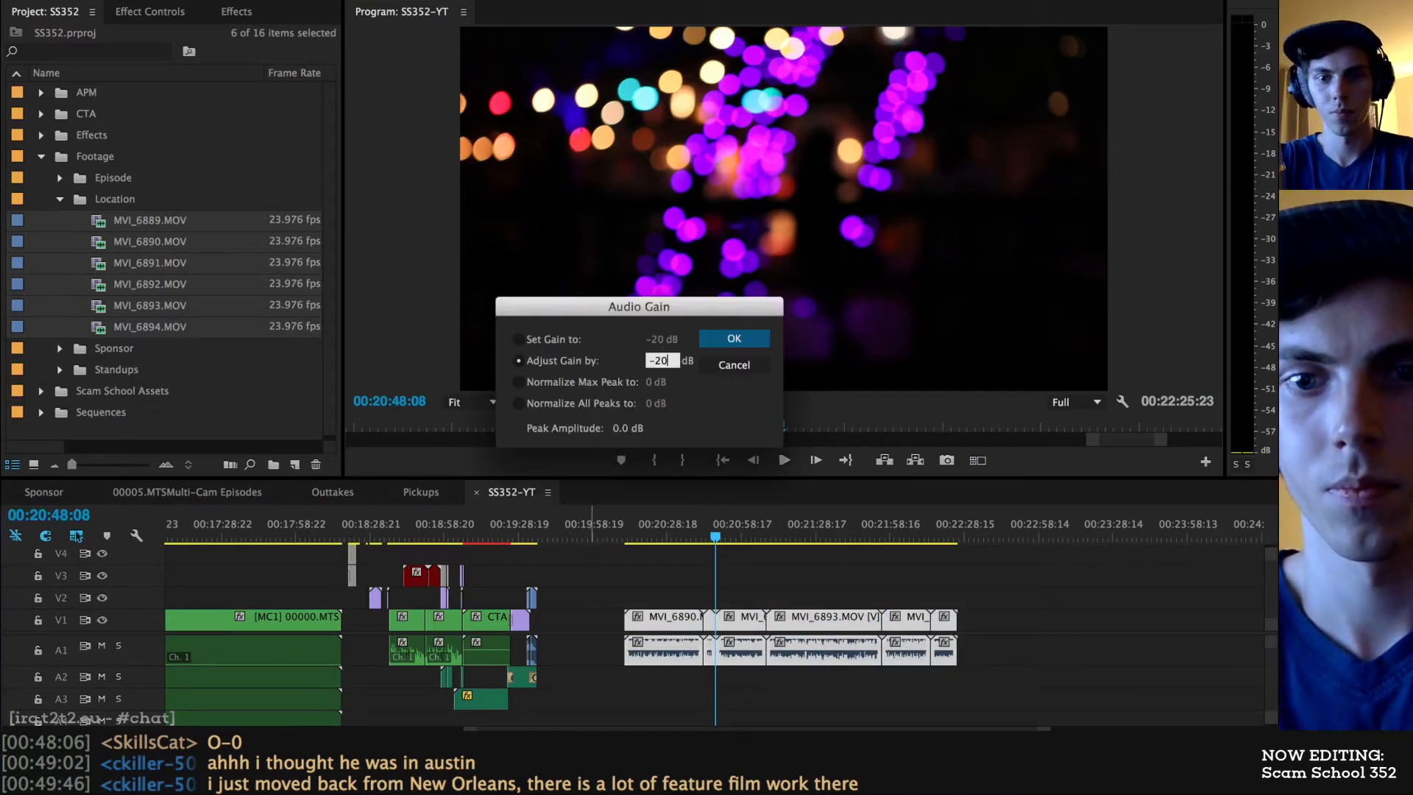
{"action": "key", "text": "Return"}
Step: Play and skim through the placed MVI clips at the end of SS352-YT to review their footage and lowered audio
{"action": "key", "text": "space"}
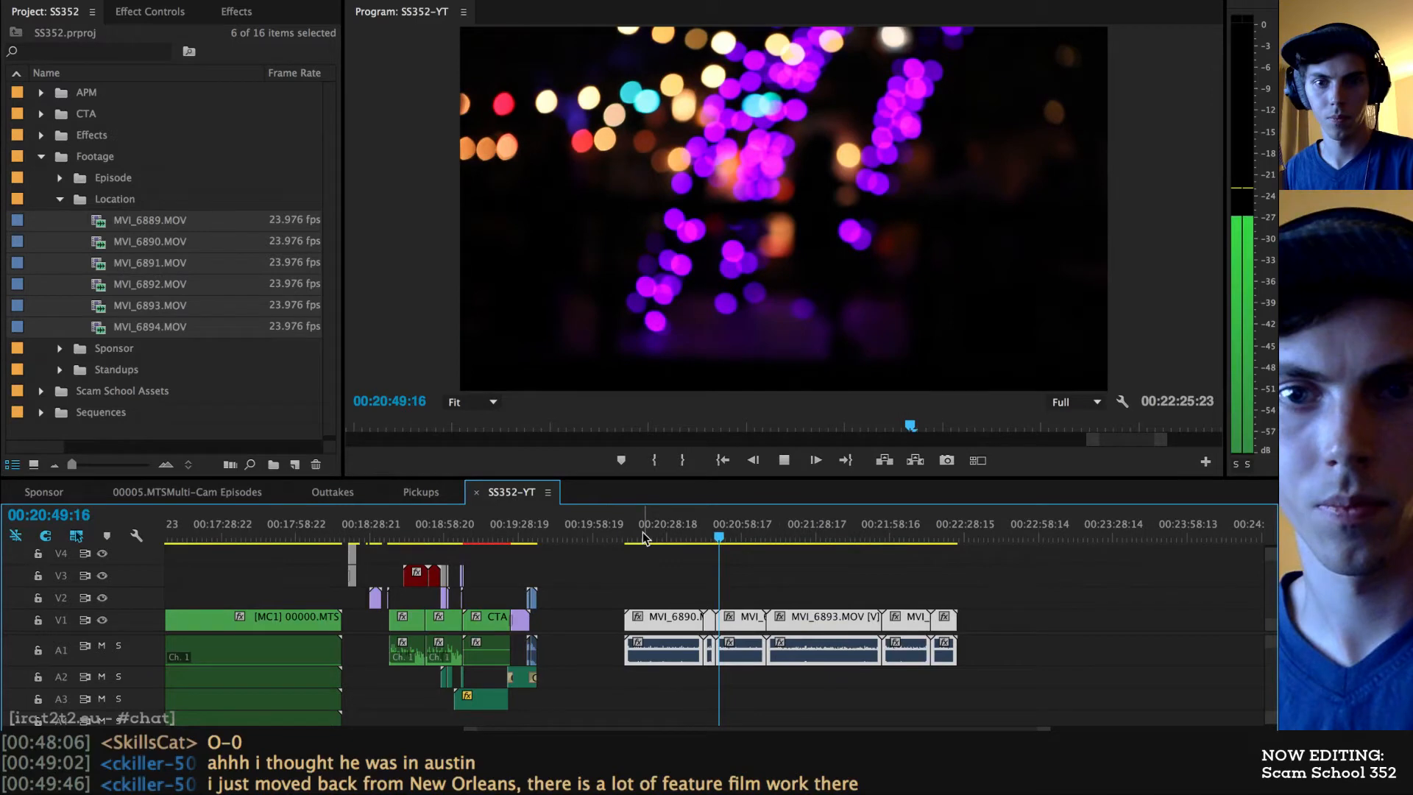
{"action": "left_click_drag", "start_coordinate": [642, 537], "coordinate": [884, 535]}
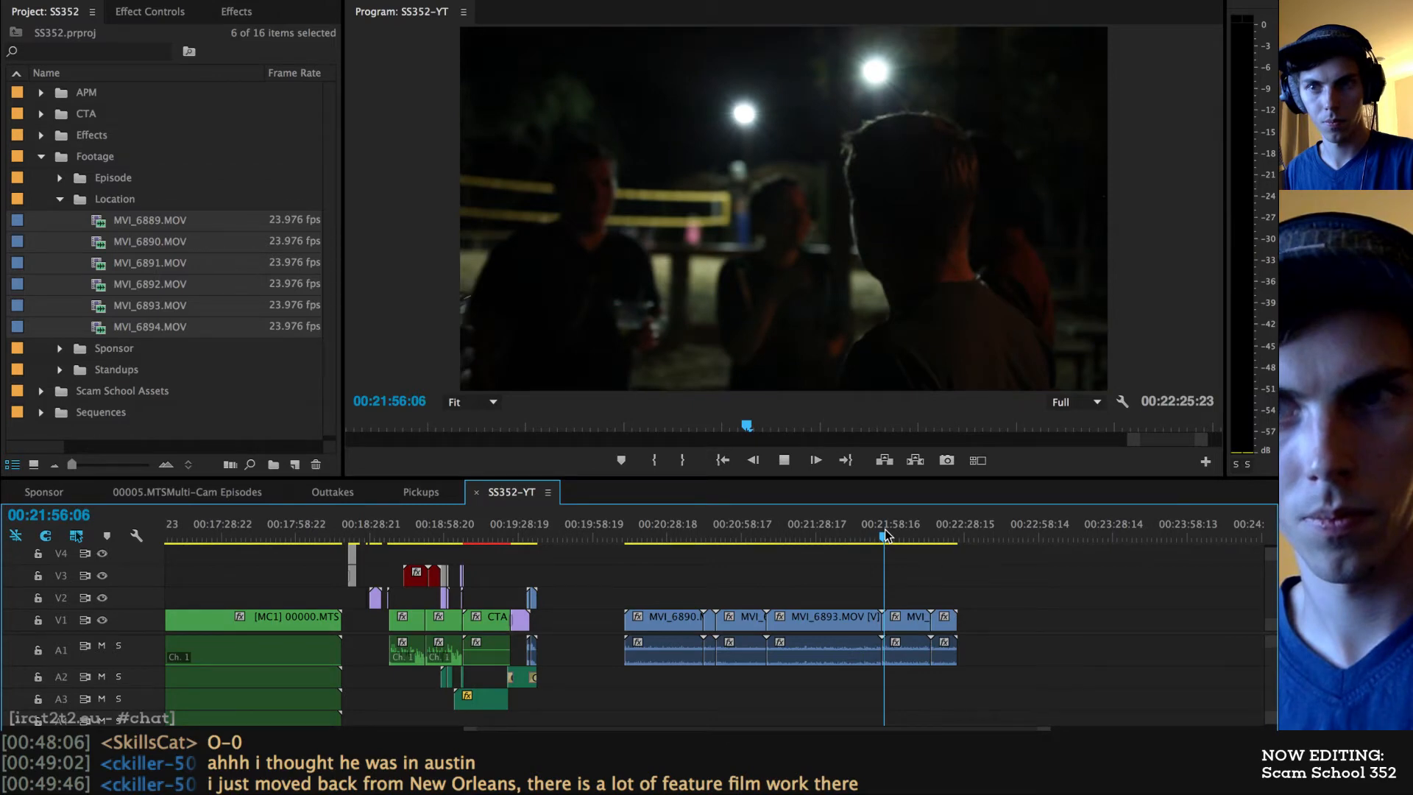
{"action": "left_click_drag", "start_coordinate": [885, 531], "coordinate": [889, 532]}
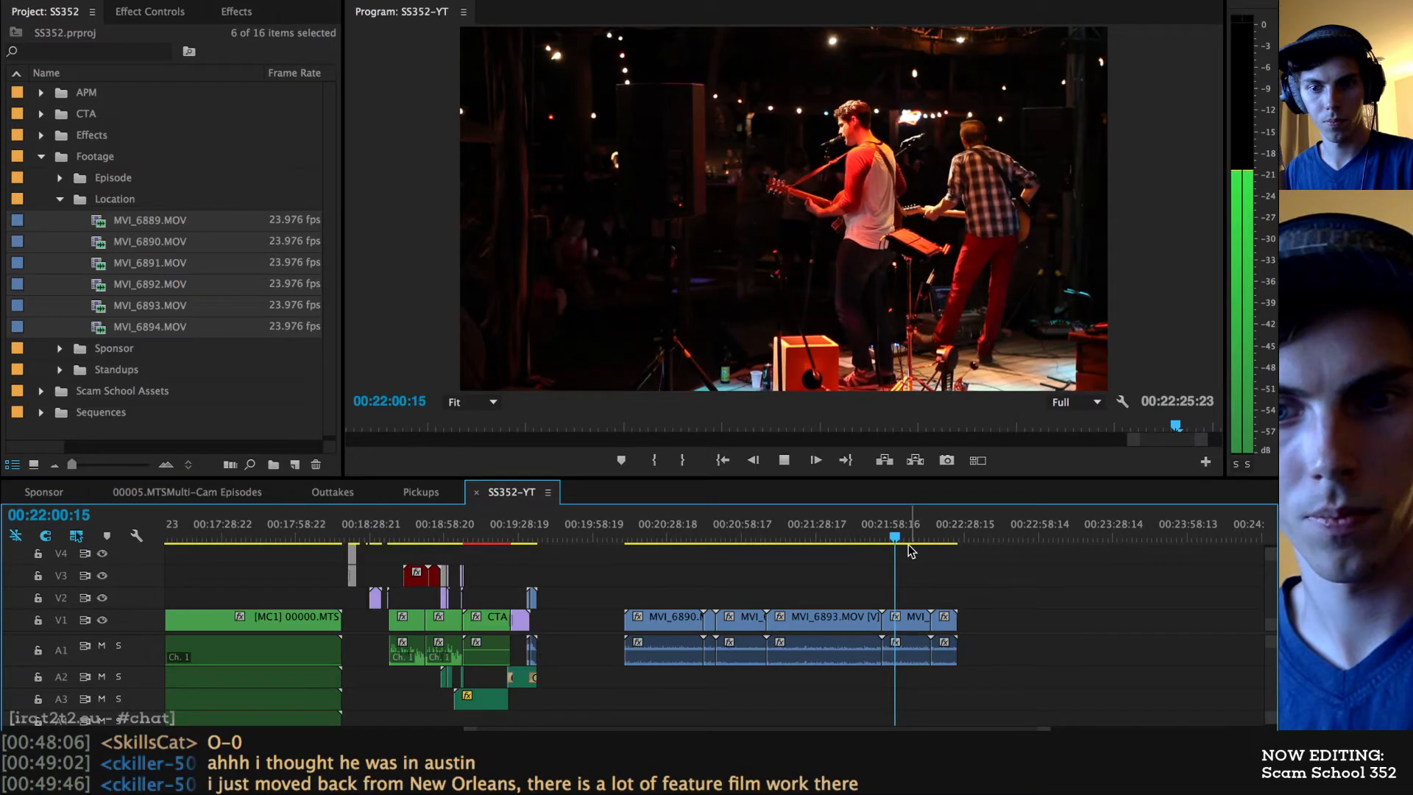
{"action": "left_click", "coordinate": [939, 537]}
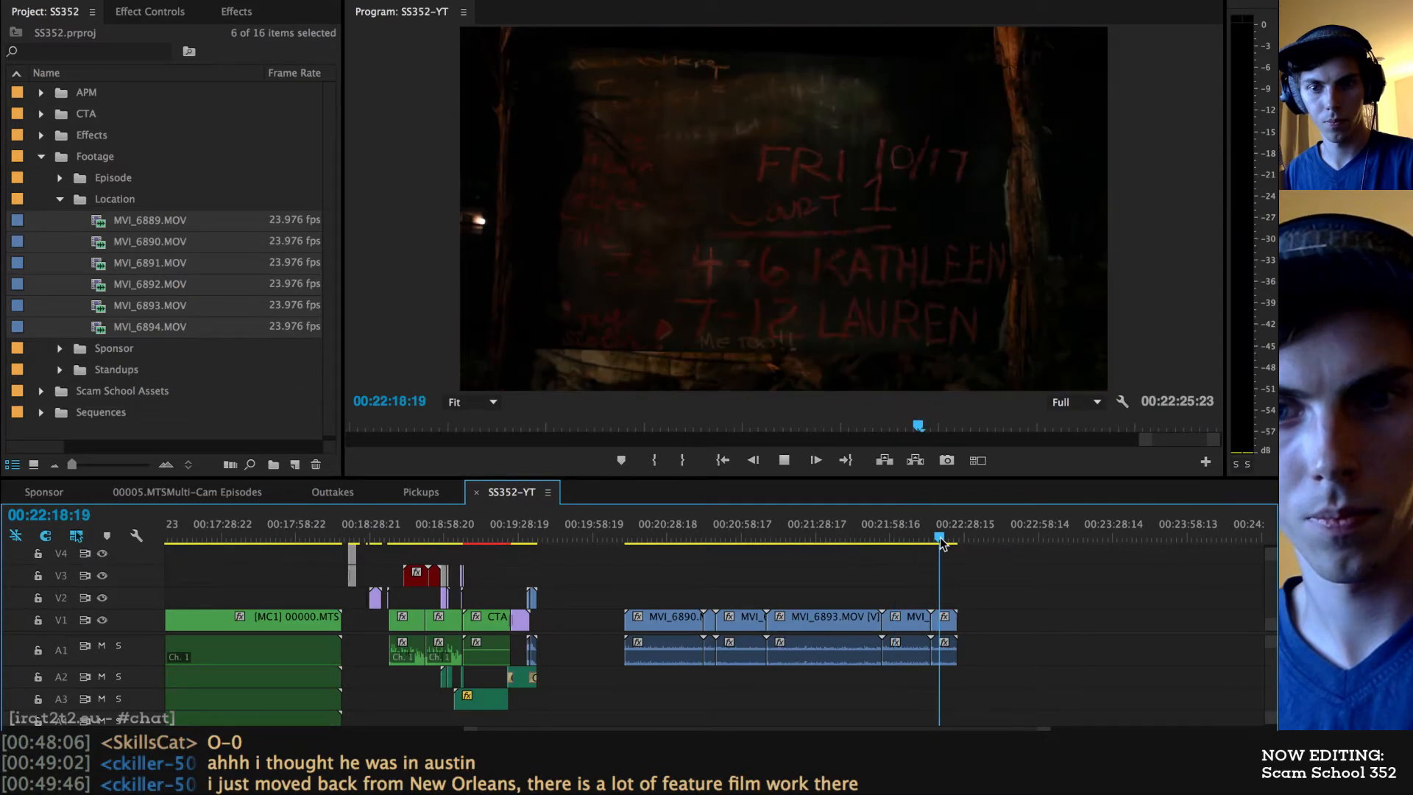
{"action": "left_click", "coordinate": [934, 538]}
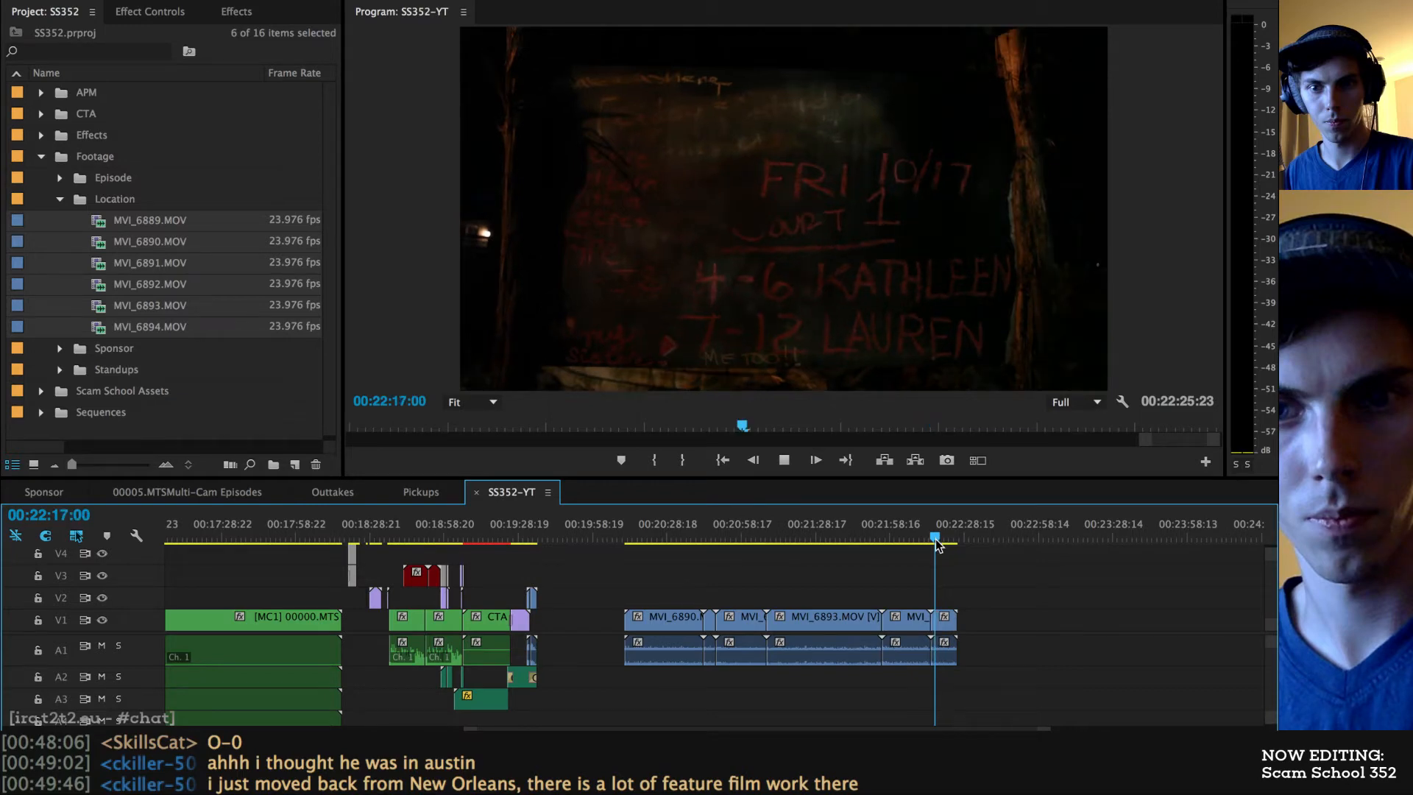
Step: Unlink the last placed clip, MVI_6894.MOV, from its audio and delete its audio from A1
{"action": "right_click", "coordinate": [949, 627]}
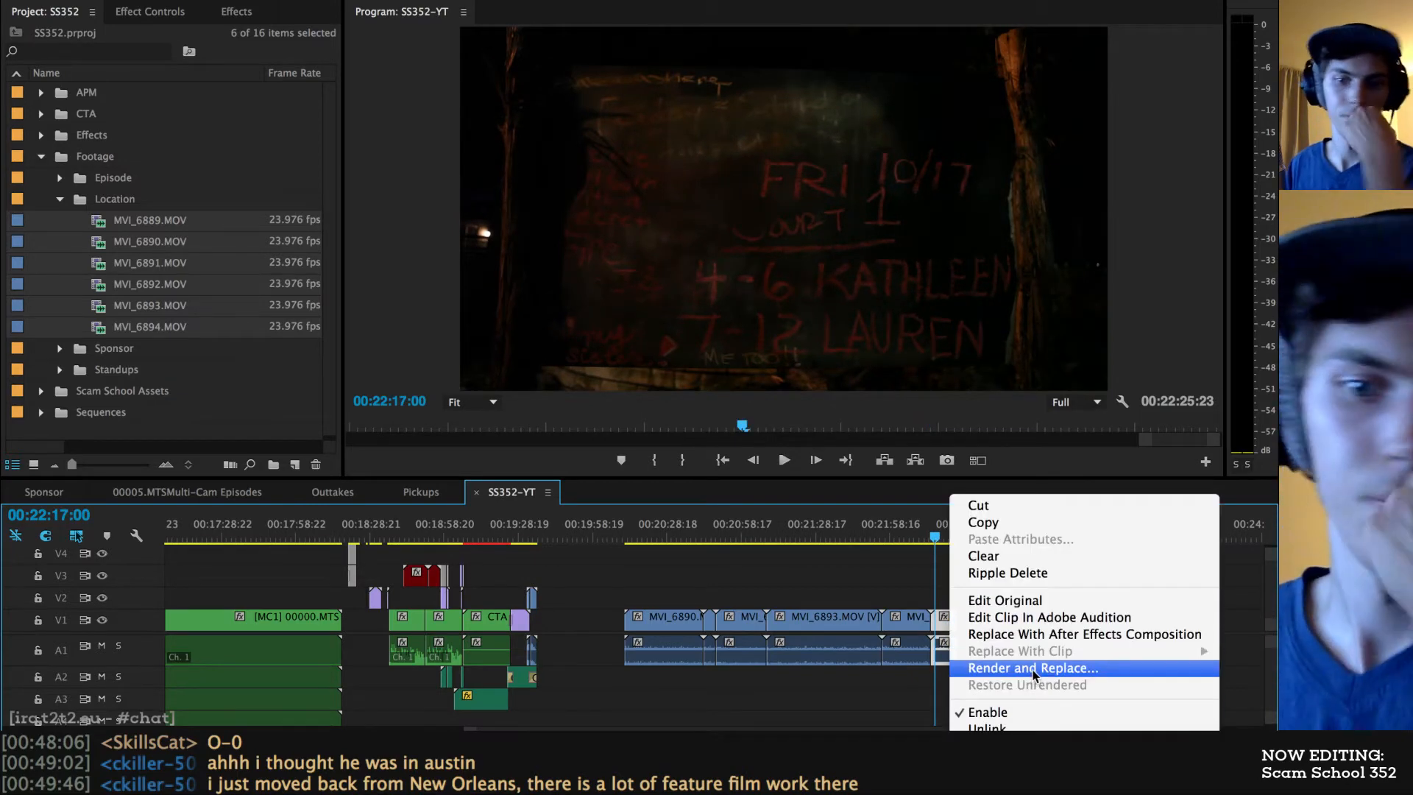
{"action": "left_click", "coordinate": [995, 610]}
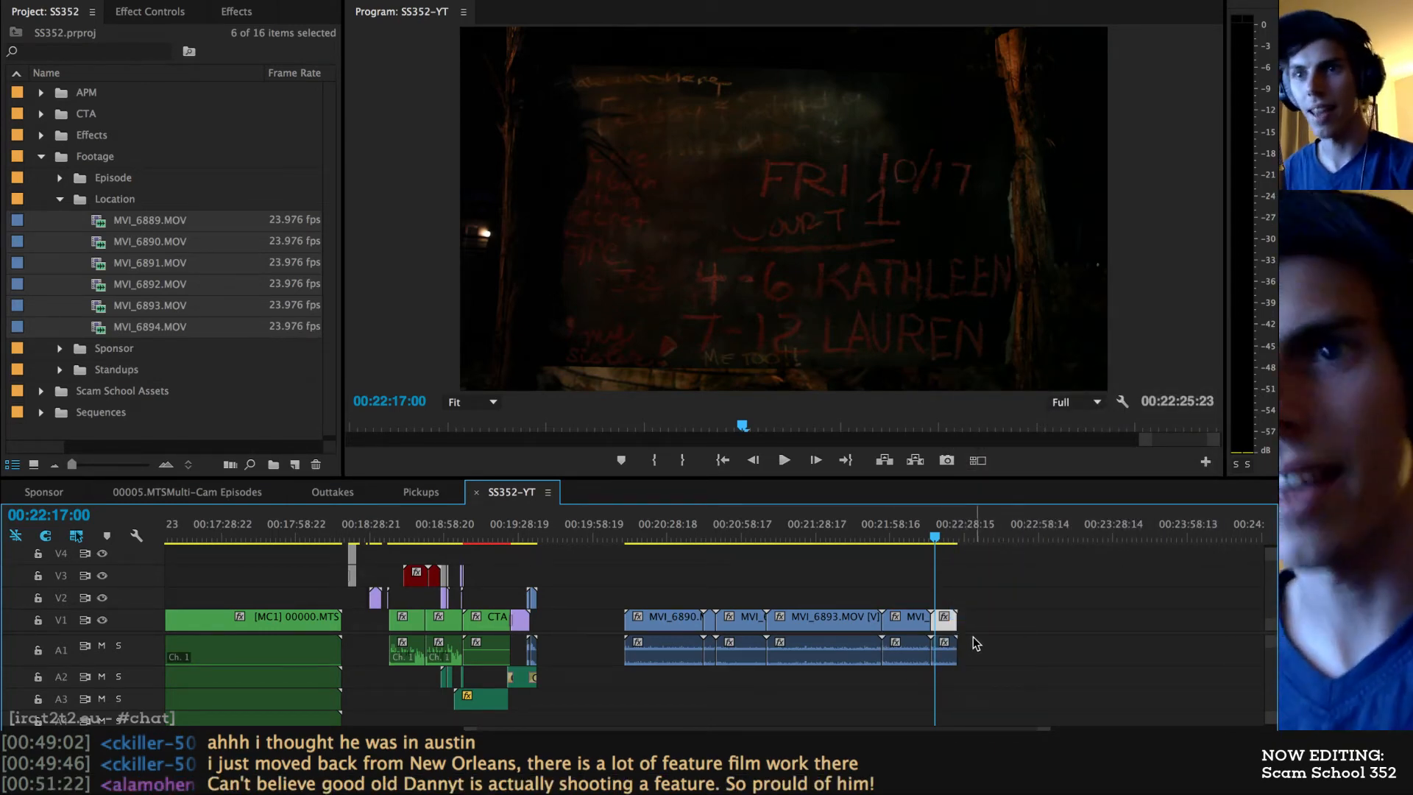
{"action": "left_click", "coordinate": [946, 653]}
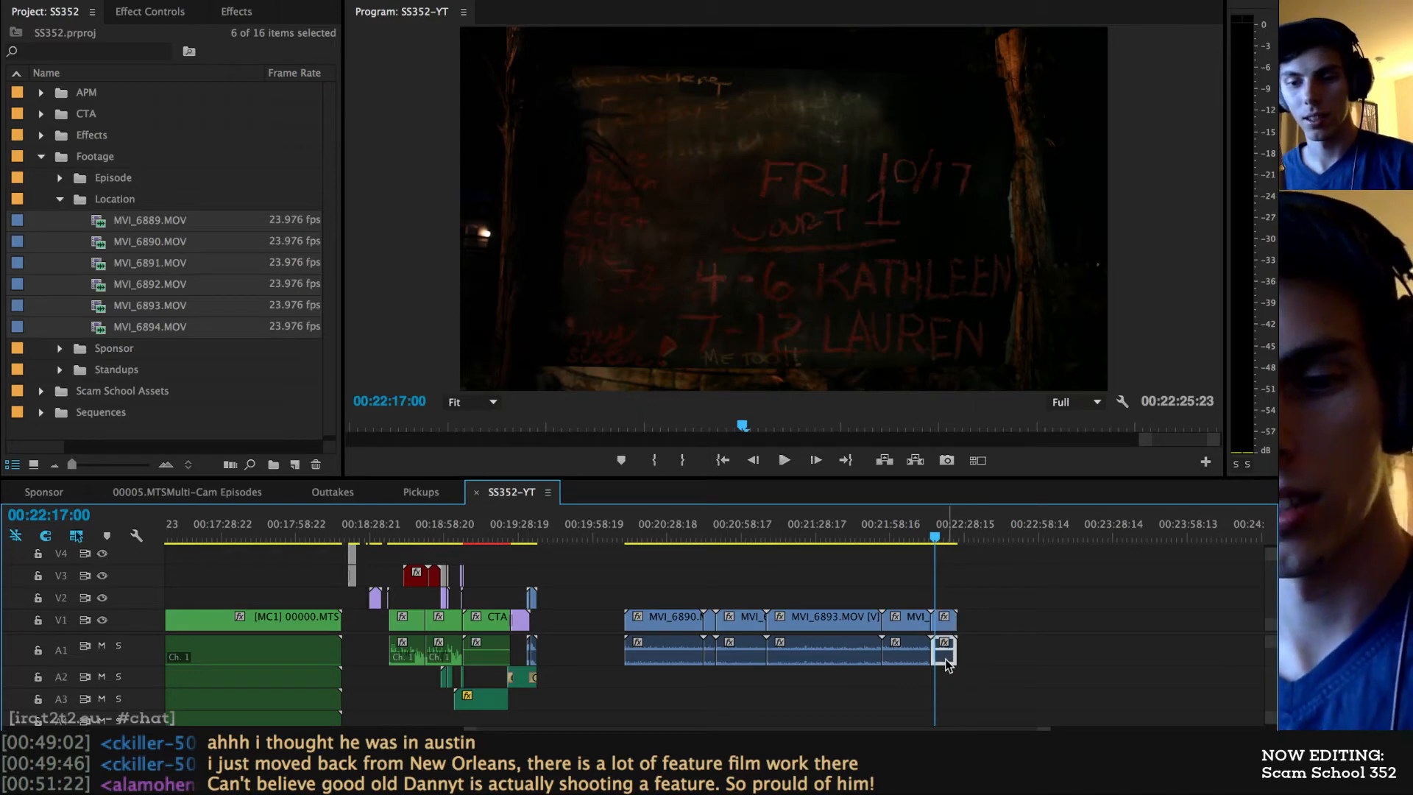
{"action": "key", "text": "Delete"}
{"action": "key", "text": "equal"}
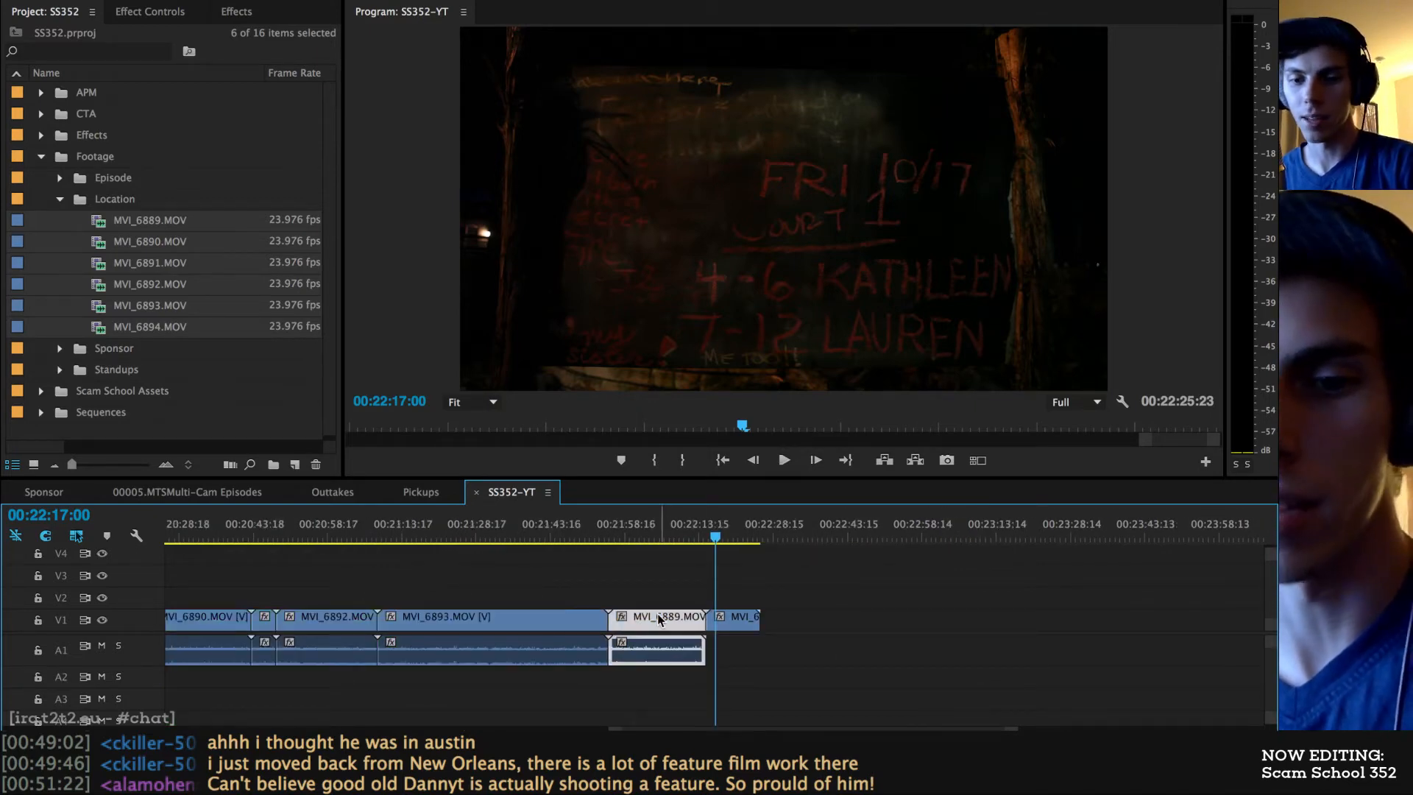
Step: Unlink MVI_6889.MOV from its audio and delete its audio from A1
{"action": "right_click", "coordinate": [660, 620]}
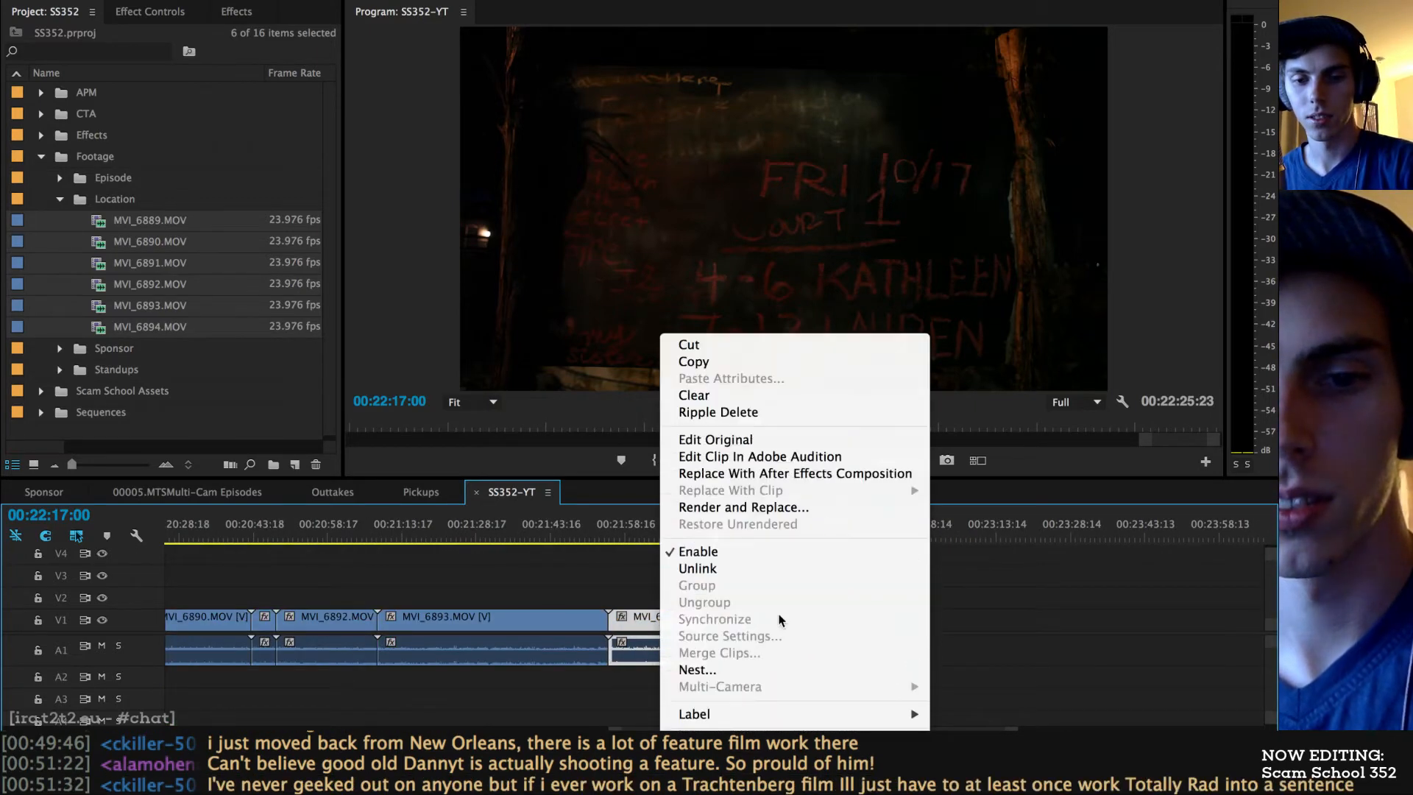
{"action": "left_click", "coordinate": [755, 570]}
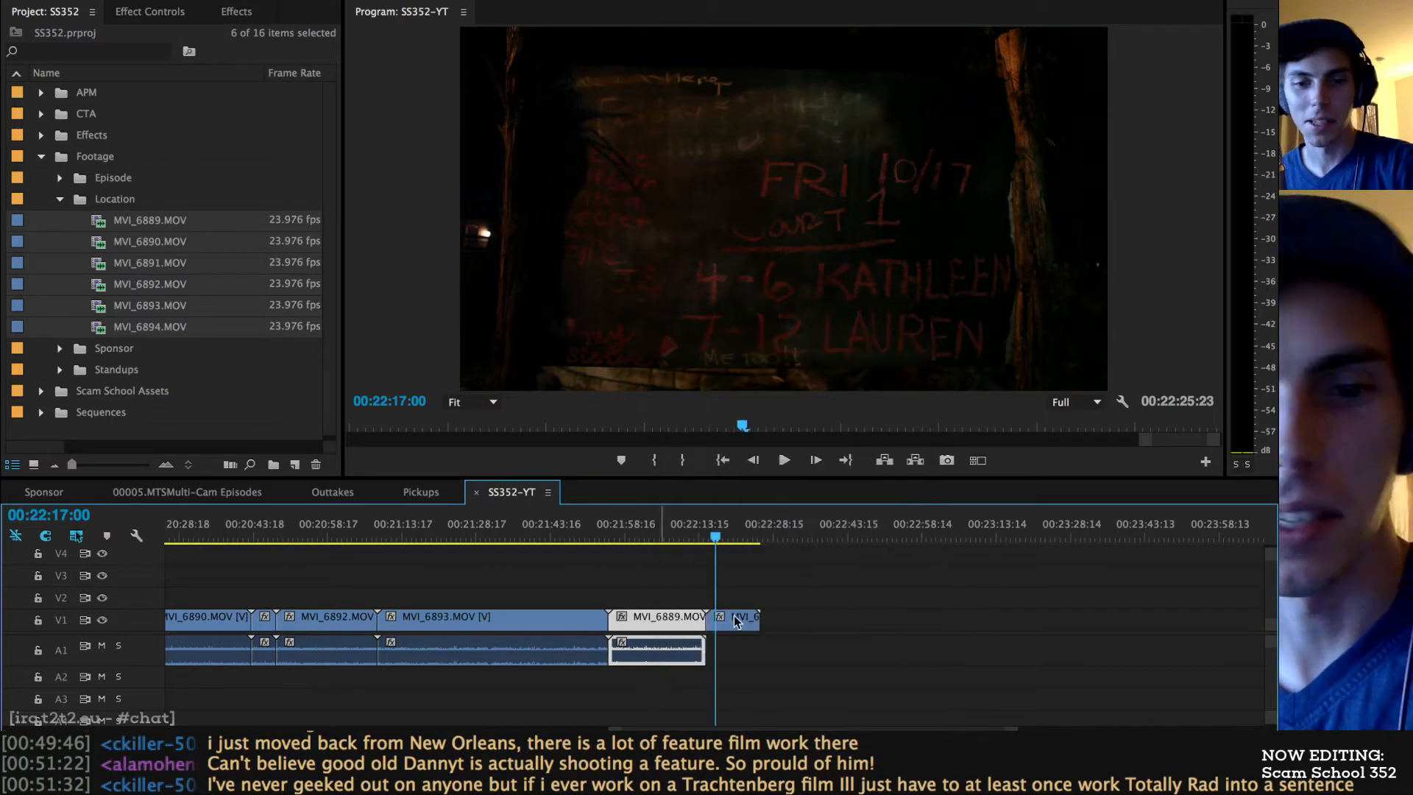
{"action": "left_click", "coordinate": [652, 656]}
{"action": "left_click", "coordinate": [656, 530]}
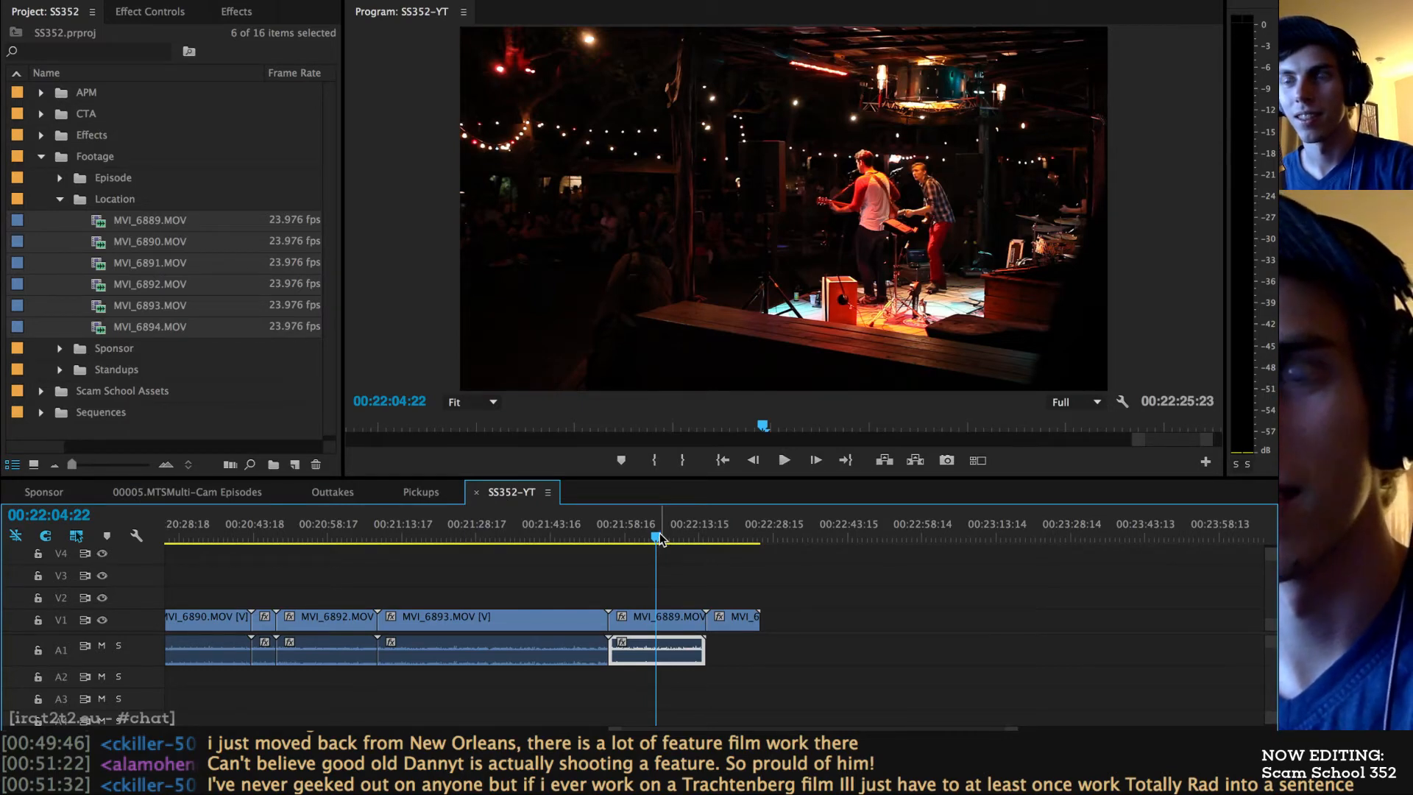
{"action": "key", "text": "Delete"}
{"action": "key", "text": "equal"}
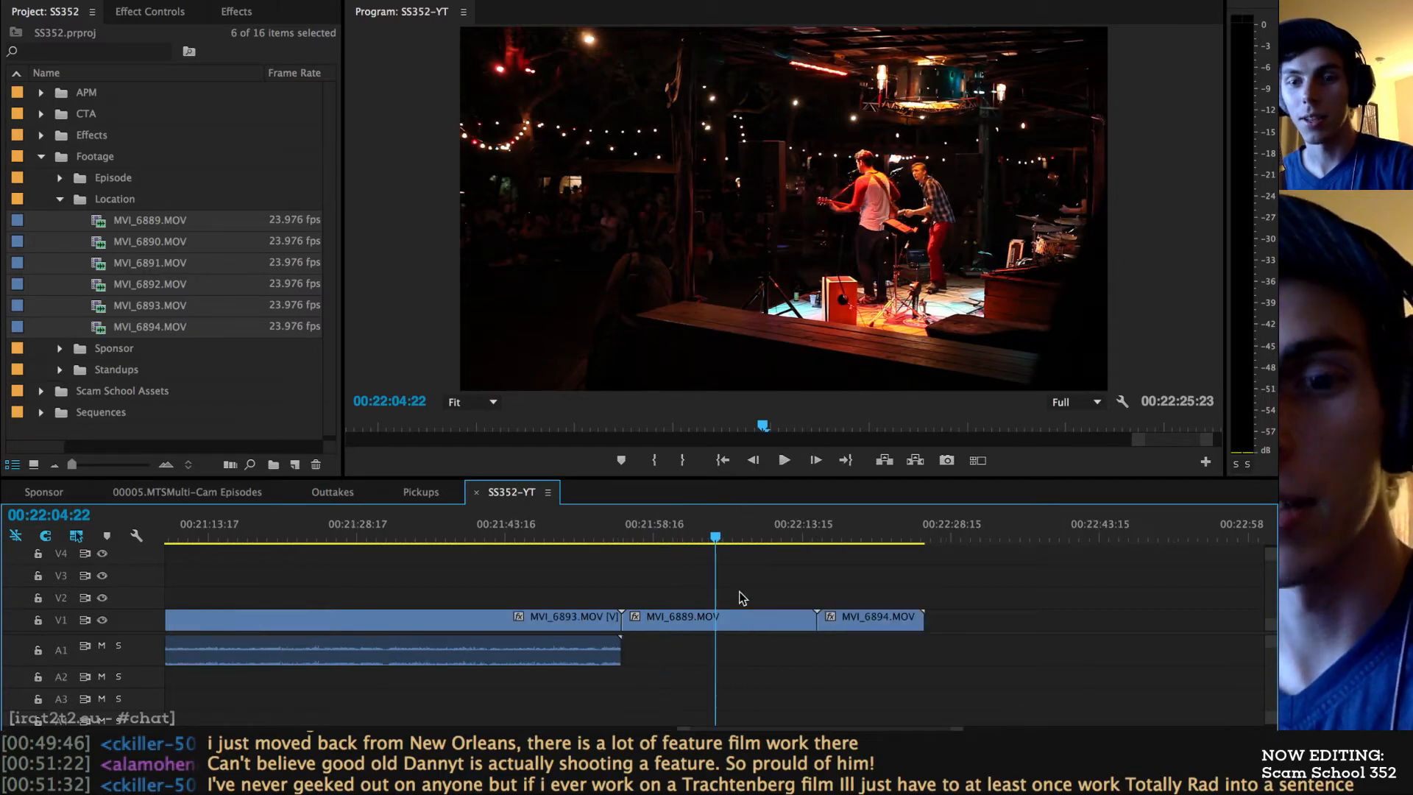
Step: Skim back and forth through MVI_6889.MOV and MVI_6894.MOV on V1 to examine the band and chalkboard shots
{"action": "left_click", "coordinate": [663, 539]}
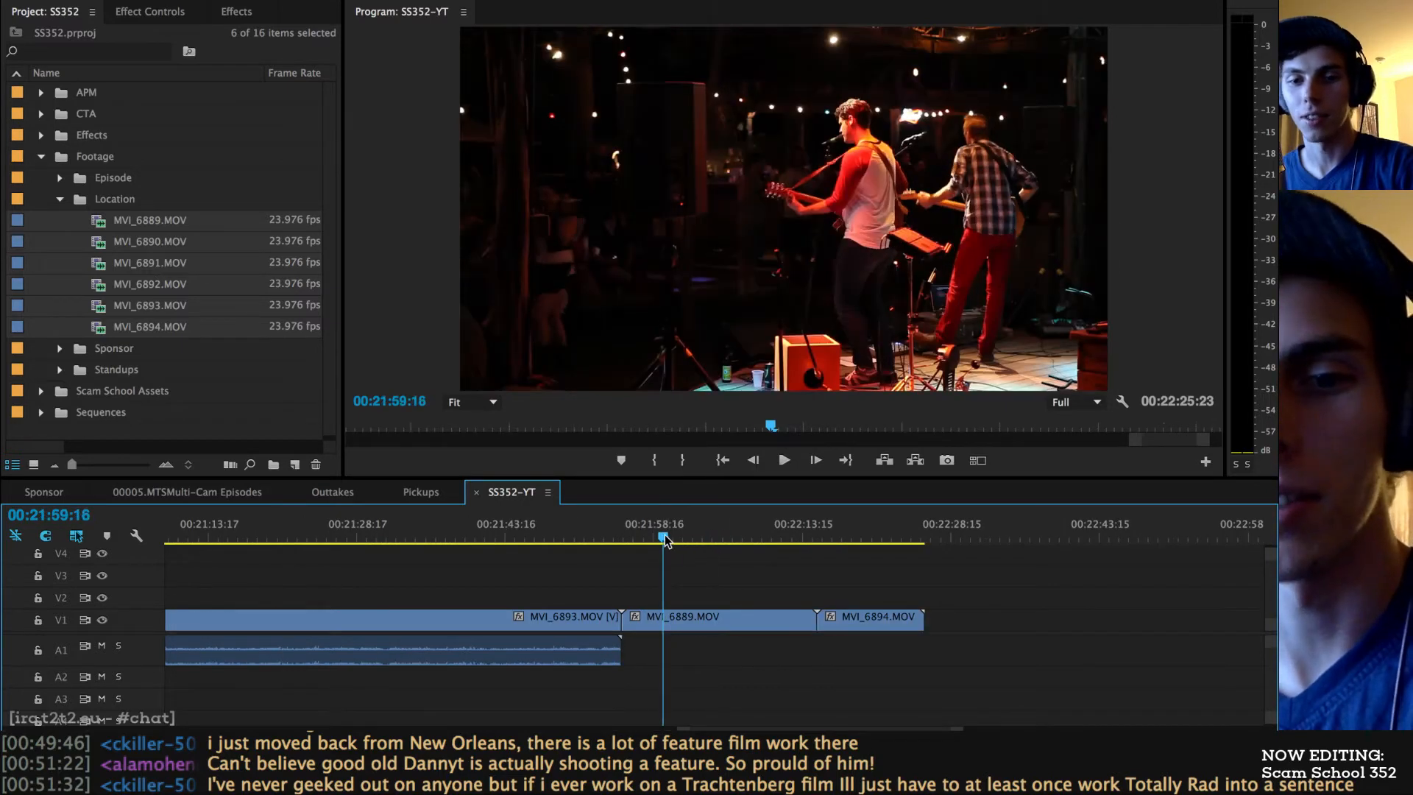
{"action": "left_click", "coordinate": [782, 537]}
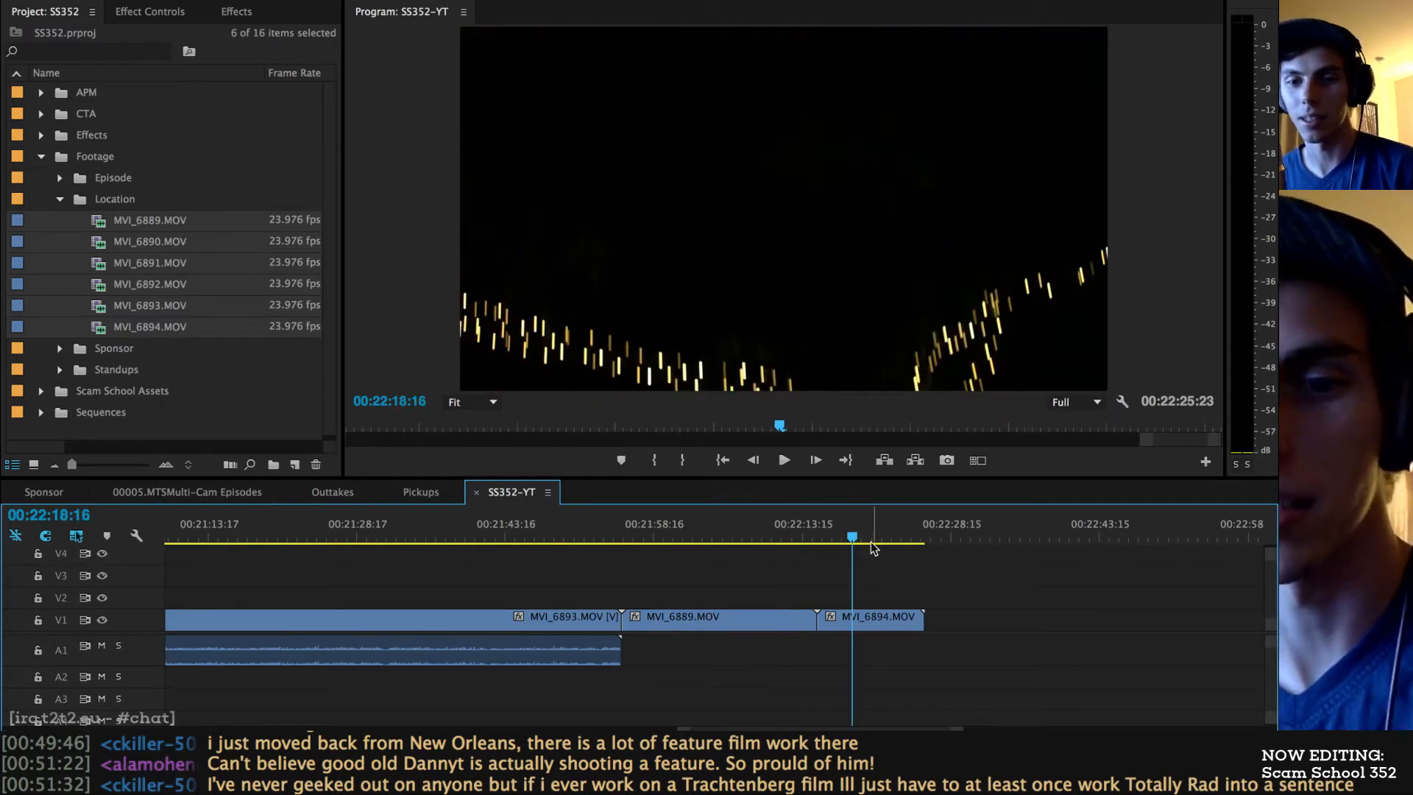
{"action": "left_click", "coordinate": [911, 538]}
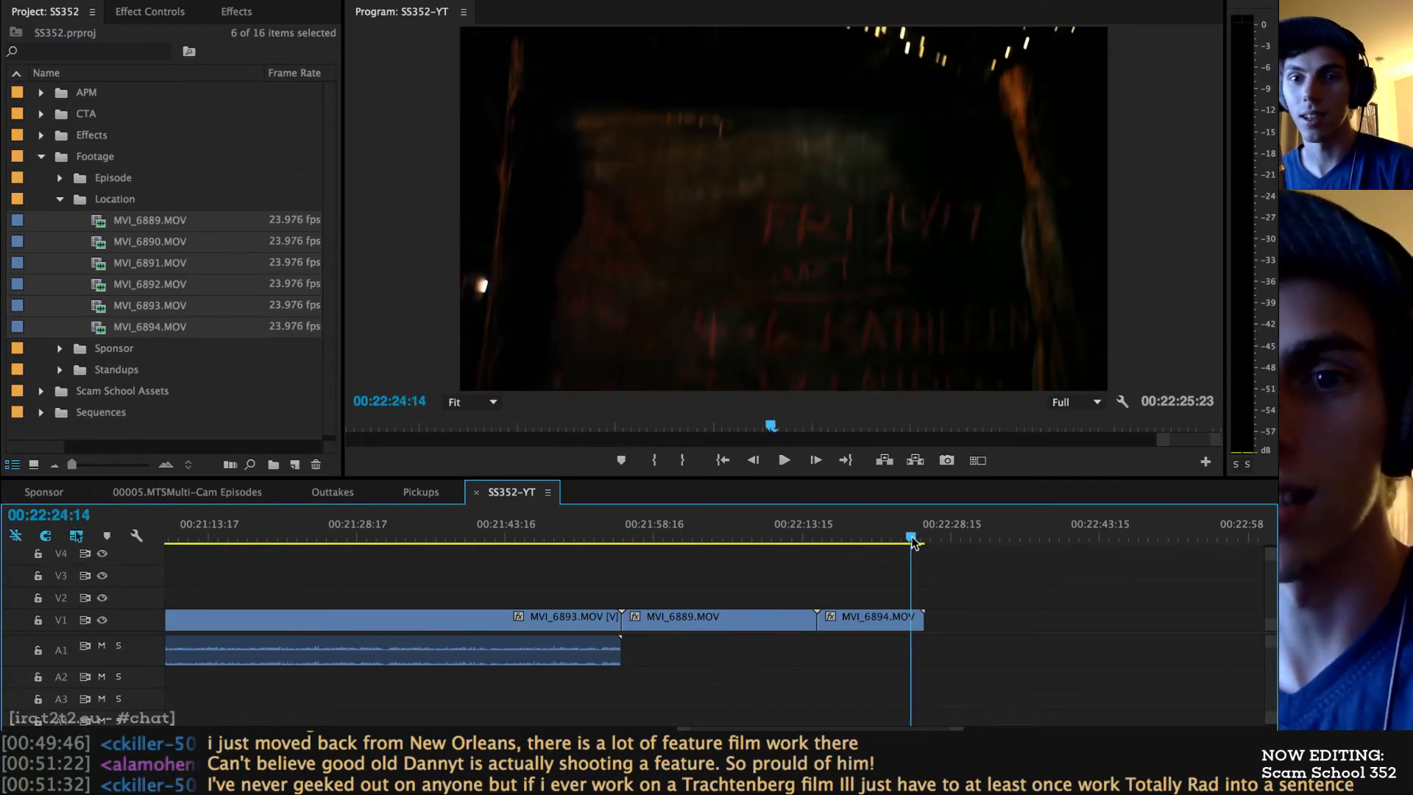
{"action": "left_click", "coordinate": [859, 536]}
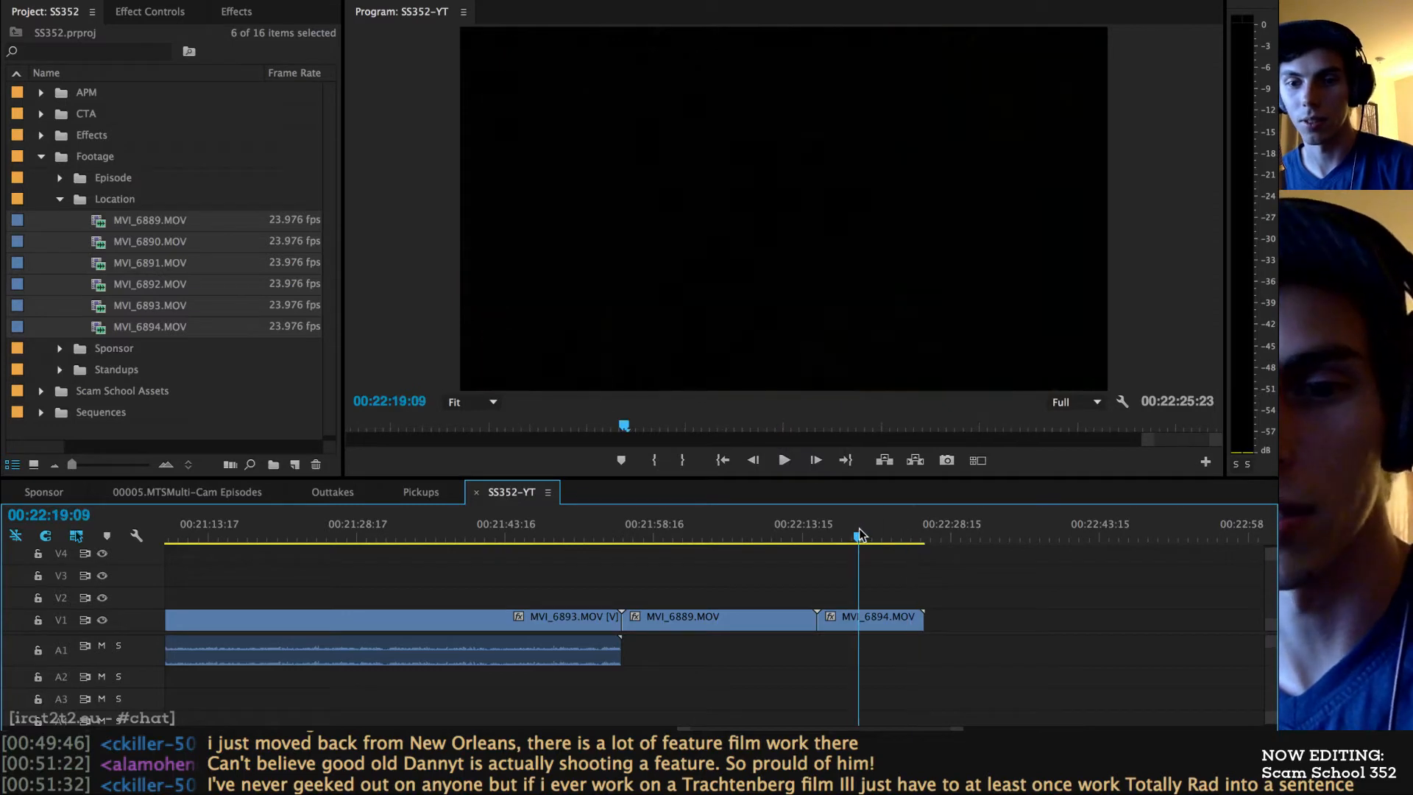
{"action": "left_click", "coordinate": [727, 537]}
{"action": "left_click", "coordinate": [673, 538]}
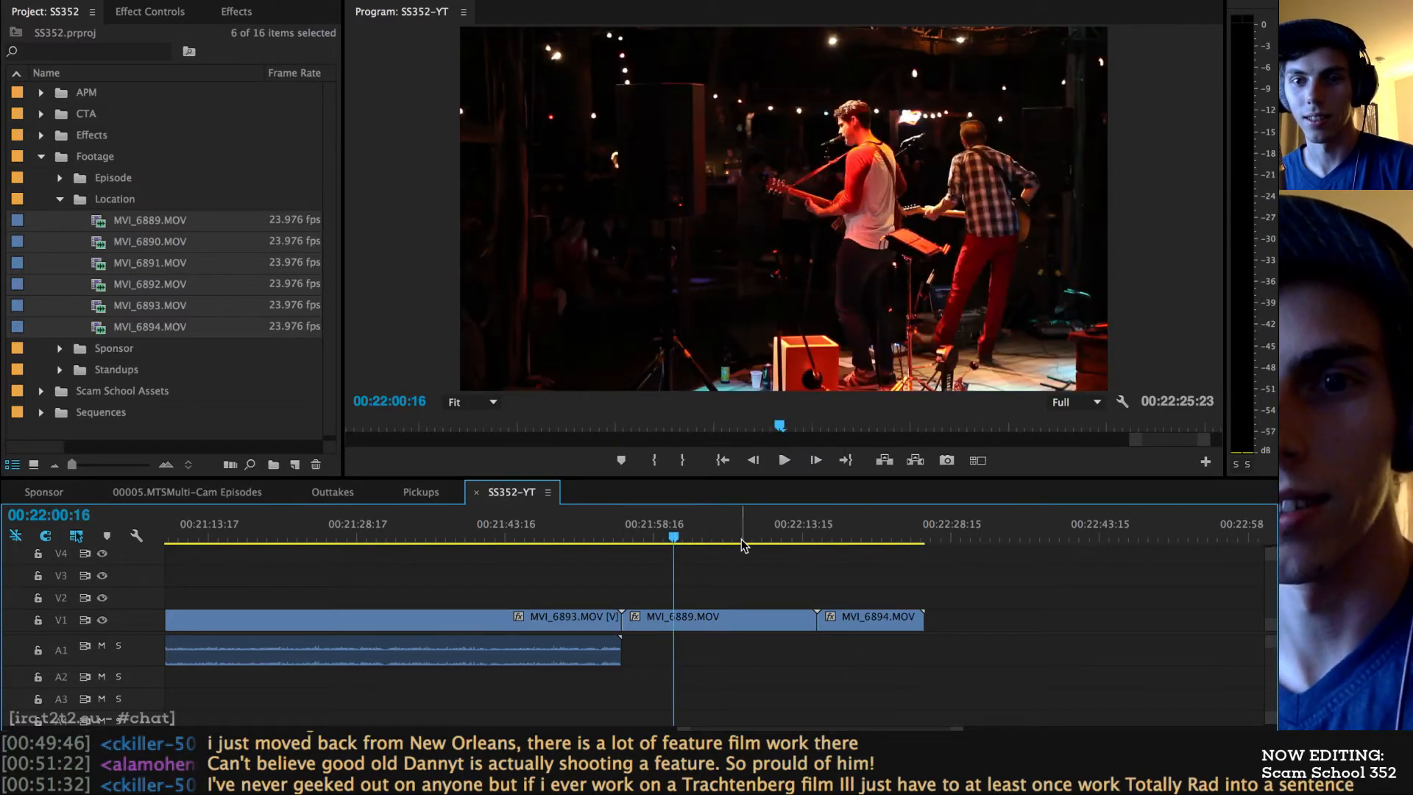
{"action": "left_click", "coordinate": [838, 538]}
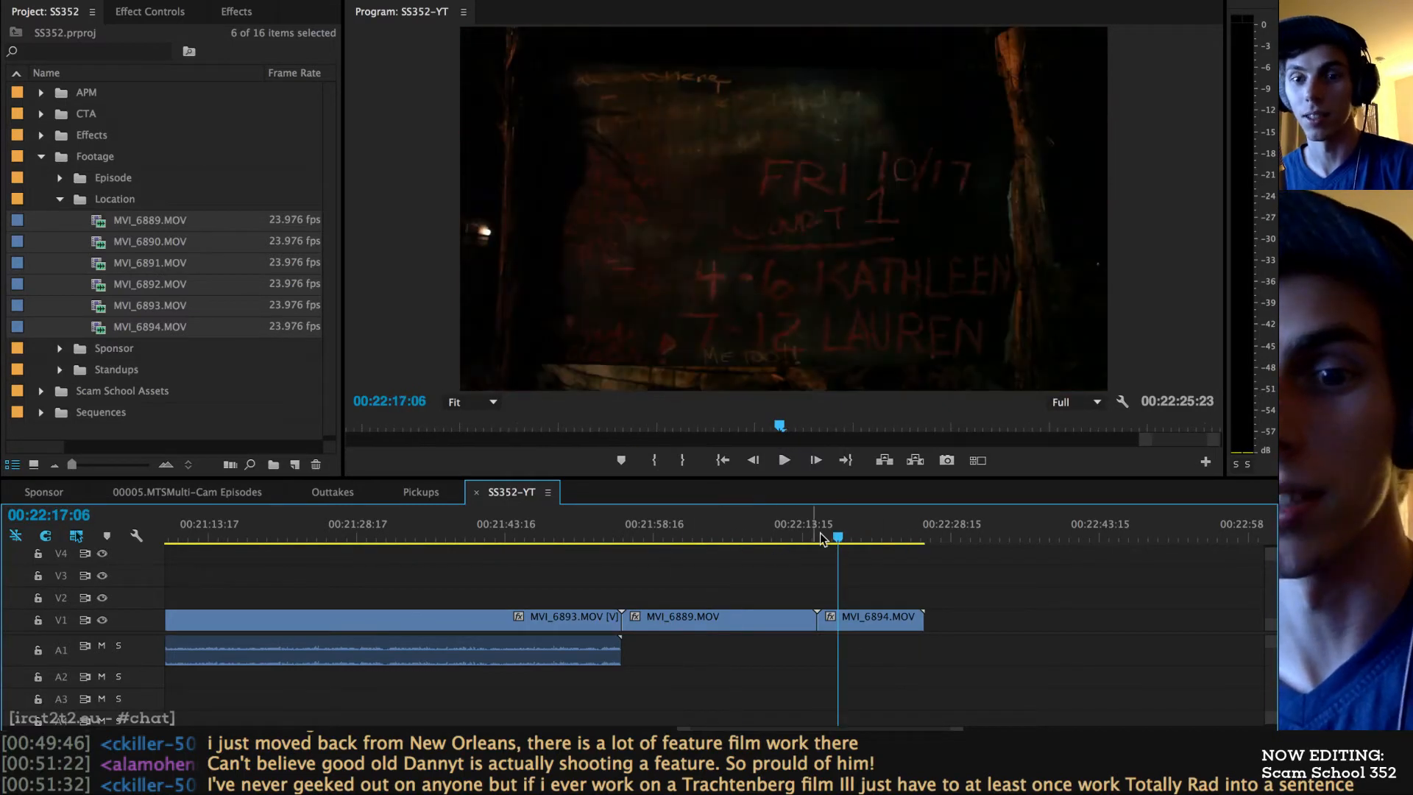
{"action": "left_click", "coordinate": [743, 536]}
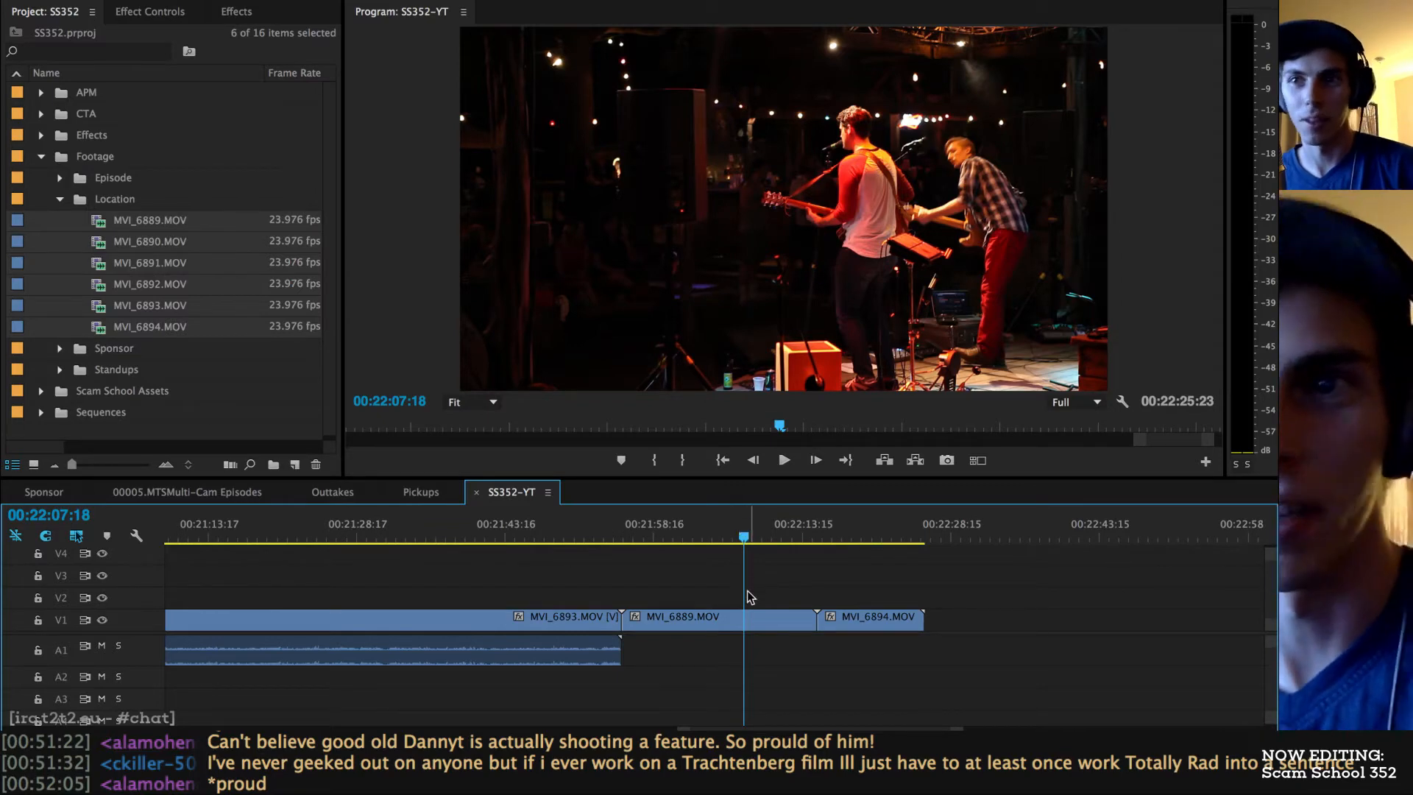
{"action": "left_click_drag", "start_coordinate": [718, 539], "coordinate": [793, 527]}
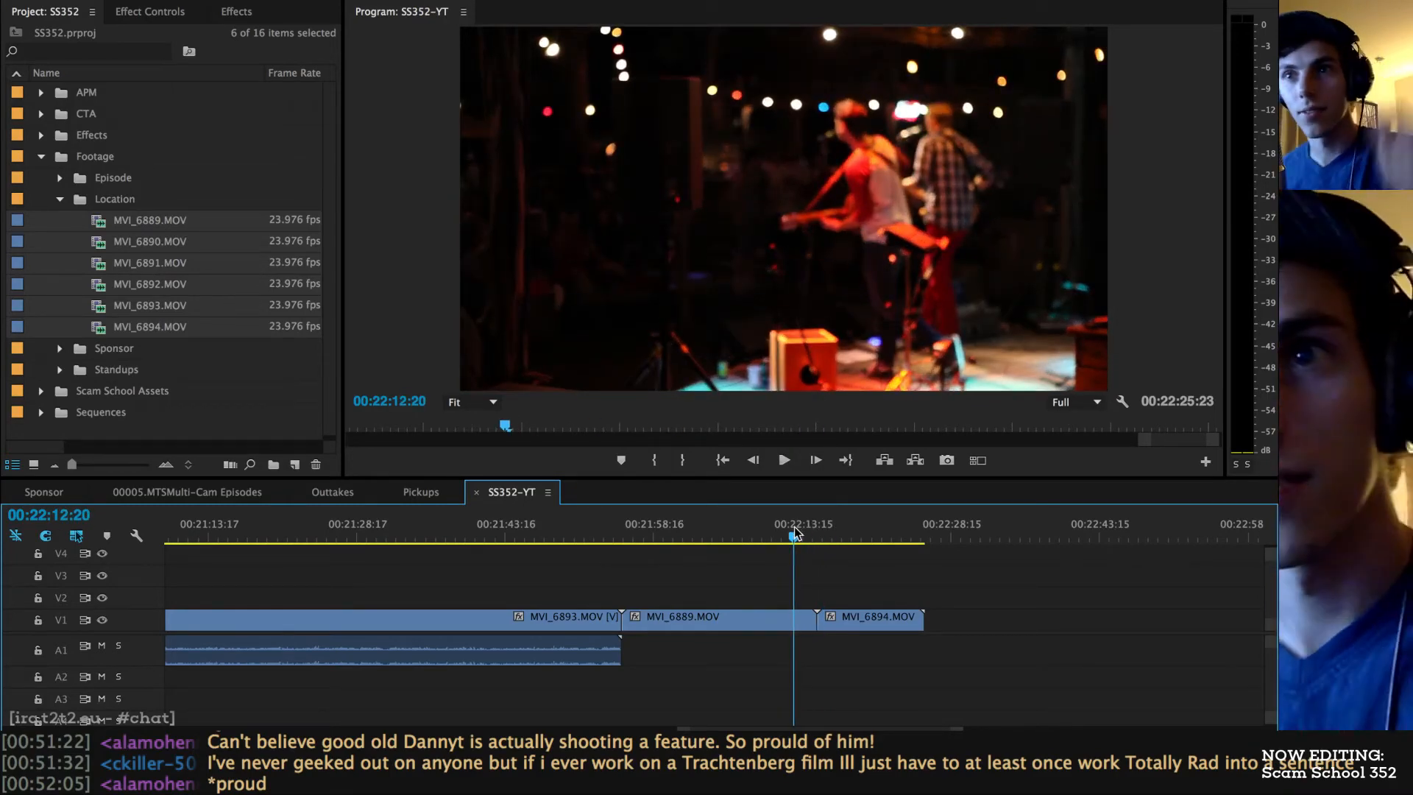
{"action": "left_click_drag", "start_coordinate": [793, 527], "coordinate": [822, 541]}
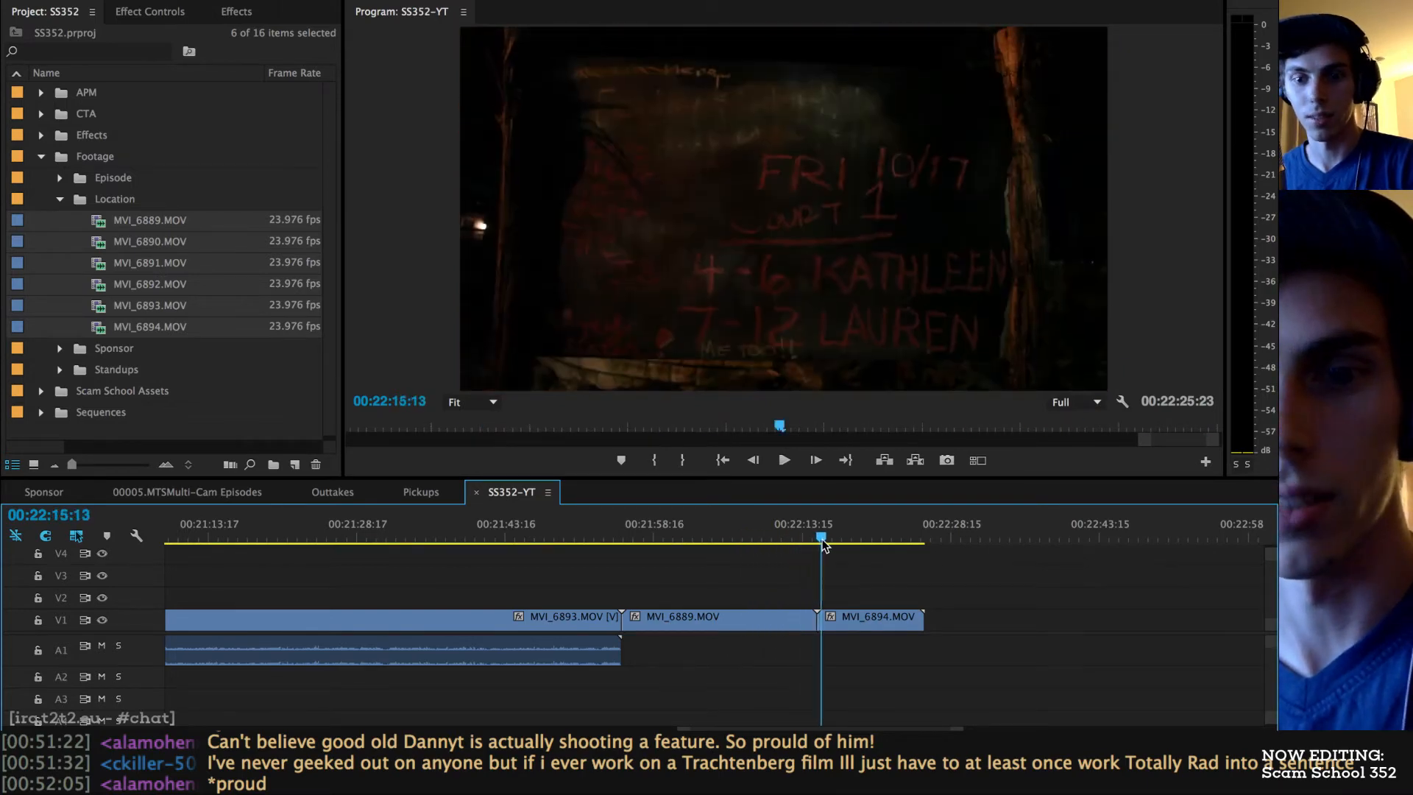
Step: Move MVI_6889.MOV and MVI_6894.MOV from the sequence's end to V4 near its start, beginning at about 00:00:20
{"action": "left_click_drag", "start_coordinate": [885, 595], "coordinate": [445, 561]}
{"action": "key", "text": "minus"}
{"action": "key", "text": "minus"}
{"action": "key", "text": "minus"}
{"action": "key", "text": "minus"}
{"action": "key", "text": "equal"}
{"action": "key", "text": "equal"}
{"action": "key", "text": "equal"}
{"action": "key", "text": "equal"}
{"action": "left_click_drag", "start_coordinate": [369, 529], "coordinate": [368, 529]}
{"action": "key", "text": "equal"}
{"action": "key", "text": "equal"}
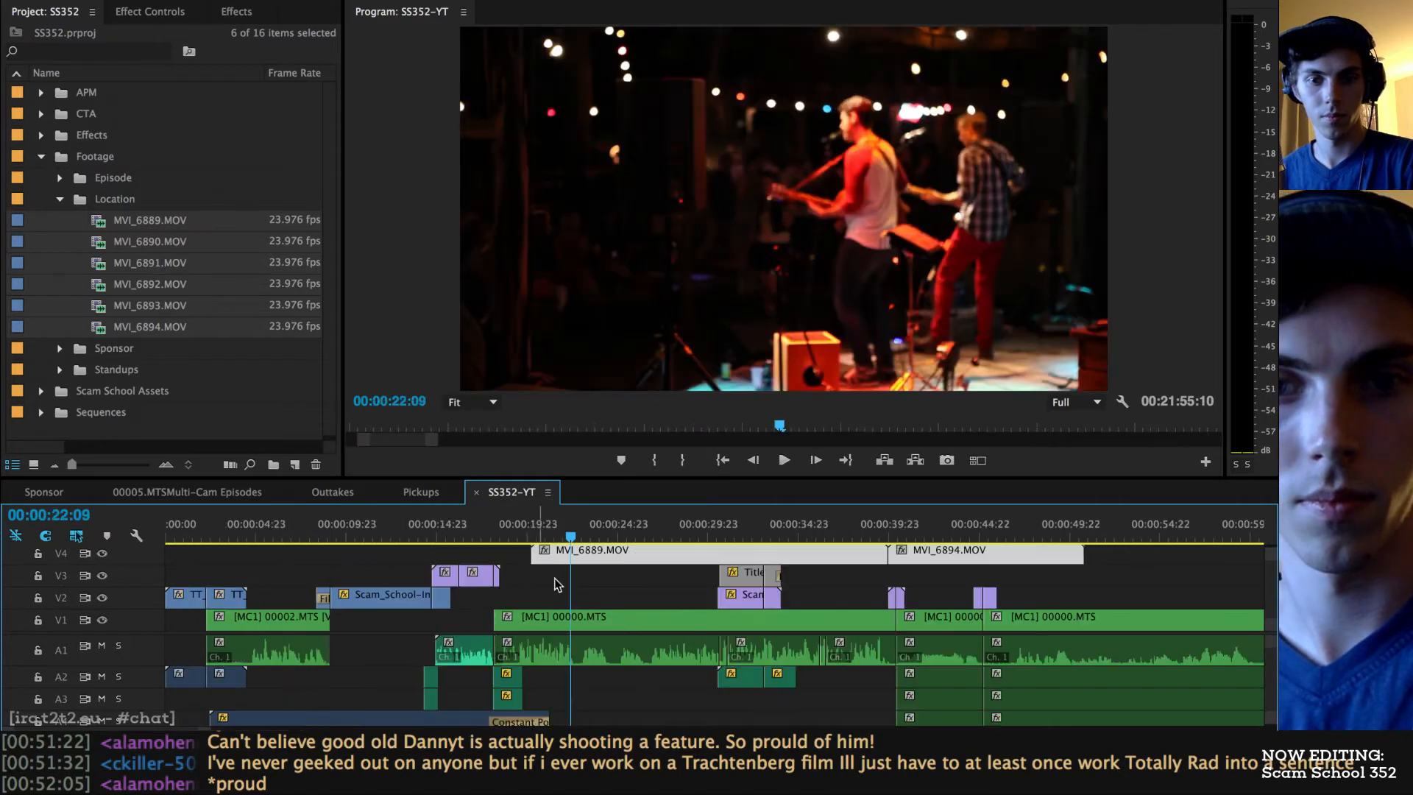
{"action": "scroll", "coordinate": [693, 569], "scroll_direction": "up", "scroll_amount": 1}
{"action": "key", "text": "minus"}
{"action": "scroll", "coordinate": [722, 564], "scroll_direction": "down", "scroll_amount": 1}
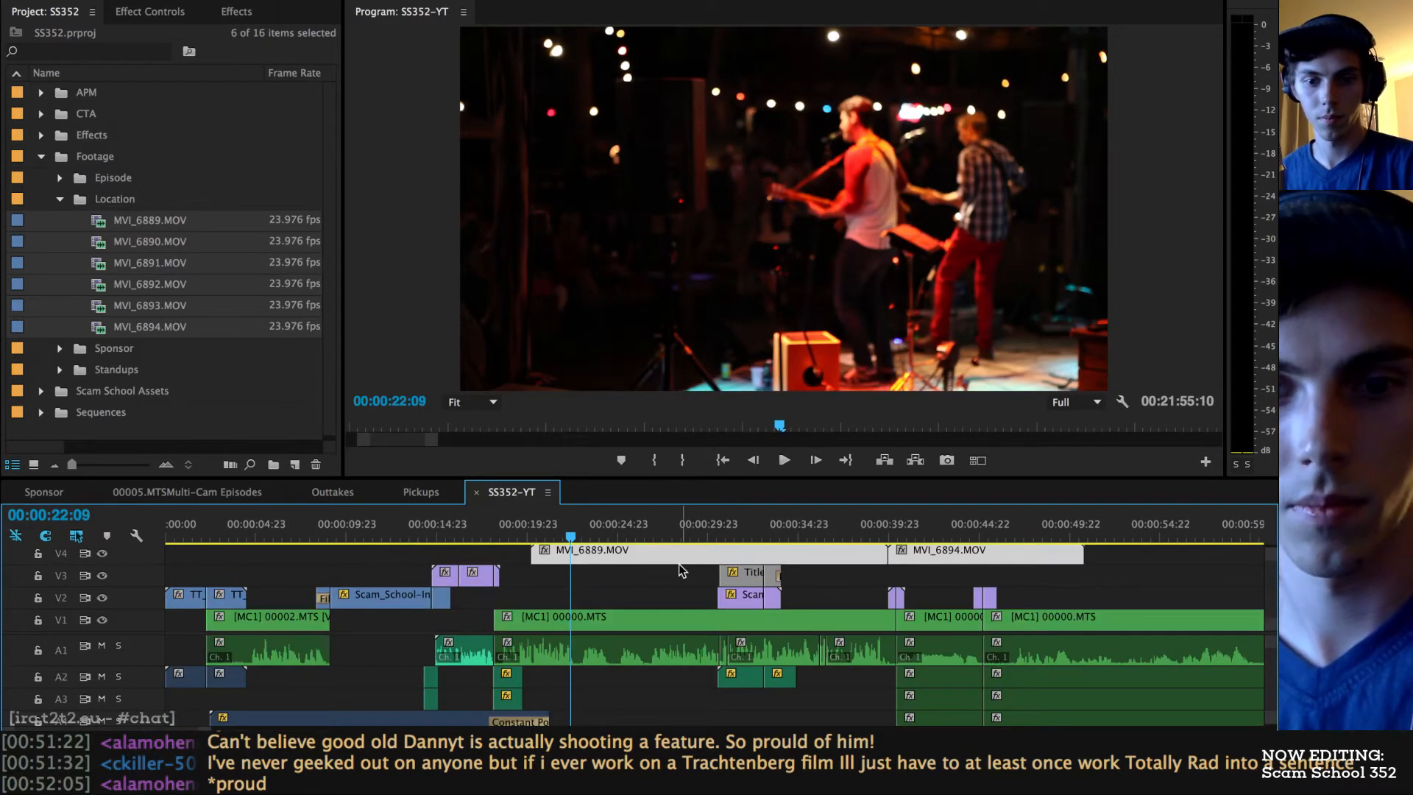
Step: Cut MVI_6889.MOV at 00:00:28:16, delete the part before the cut, and move the remainder and MVI_6894.MOV back to the start of [MC1] 00000.MTS
{"action": "left_click_drag", "start_coordinate": [608, 537], "coordinate": [684, 545]}
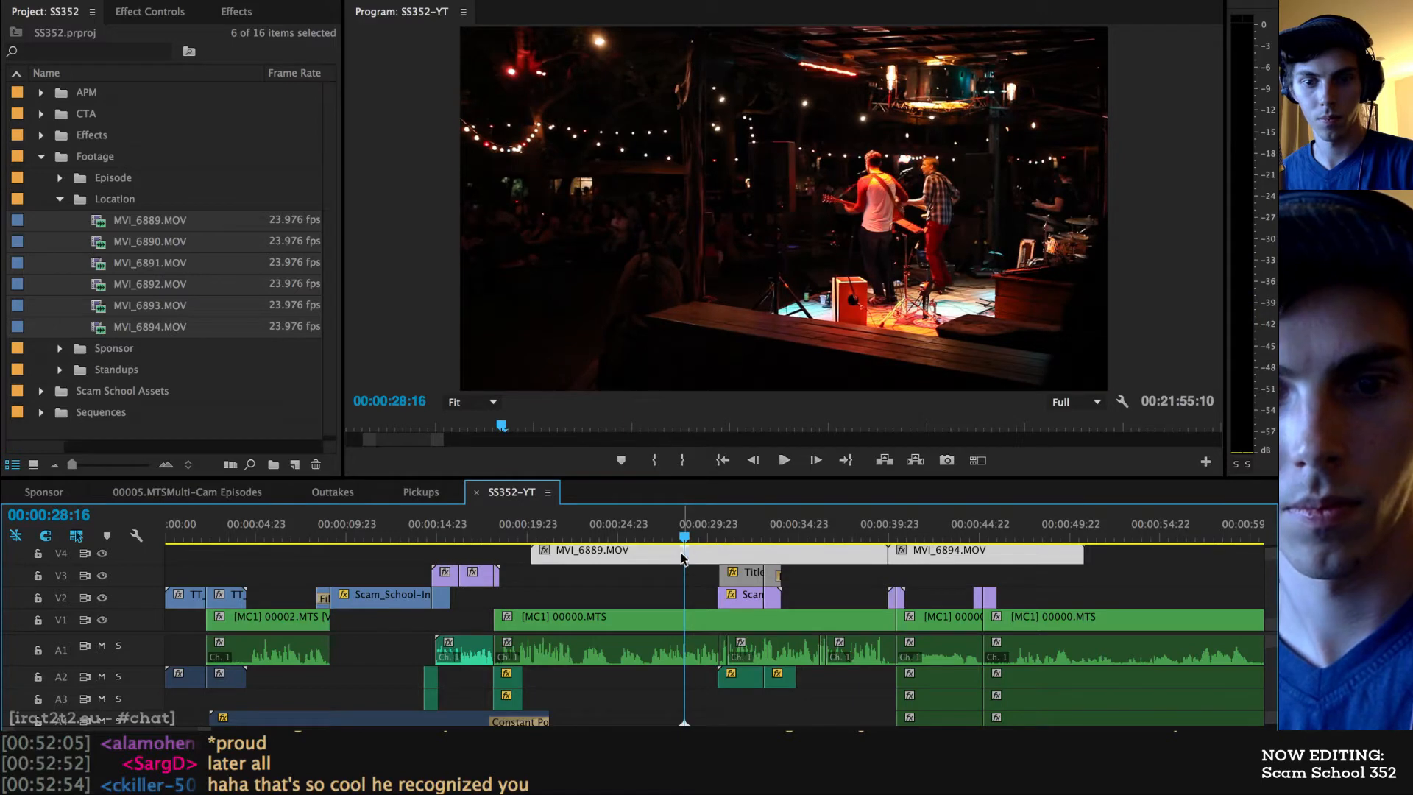
{"action": "key", "text": "super+k"}
{"action": "left_click", "coordinate": [622, 589]}
{"action": "left_click", "coordinate": [623, 558]}
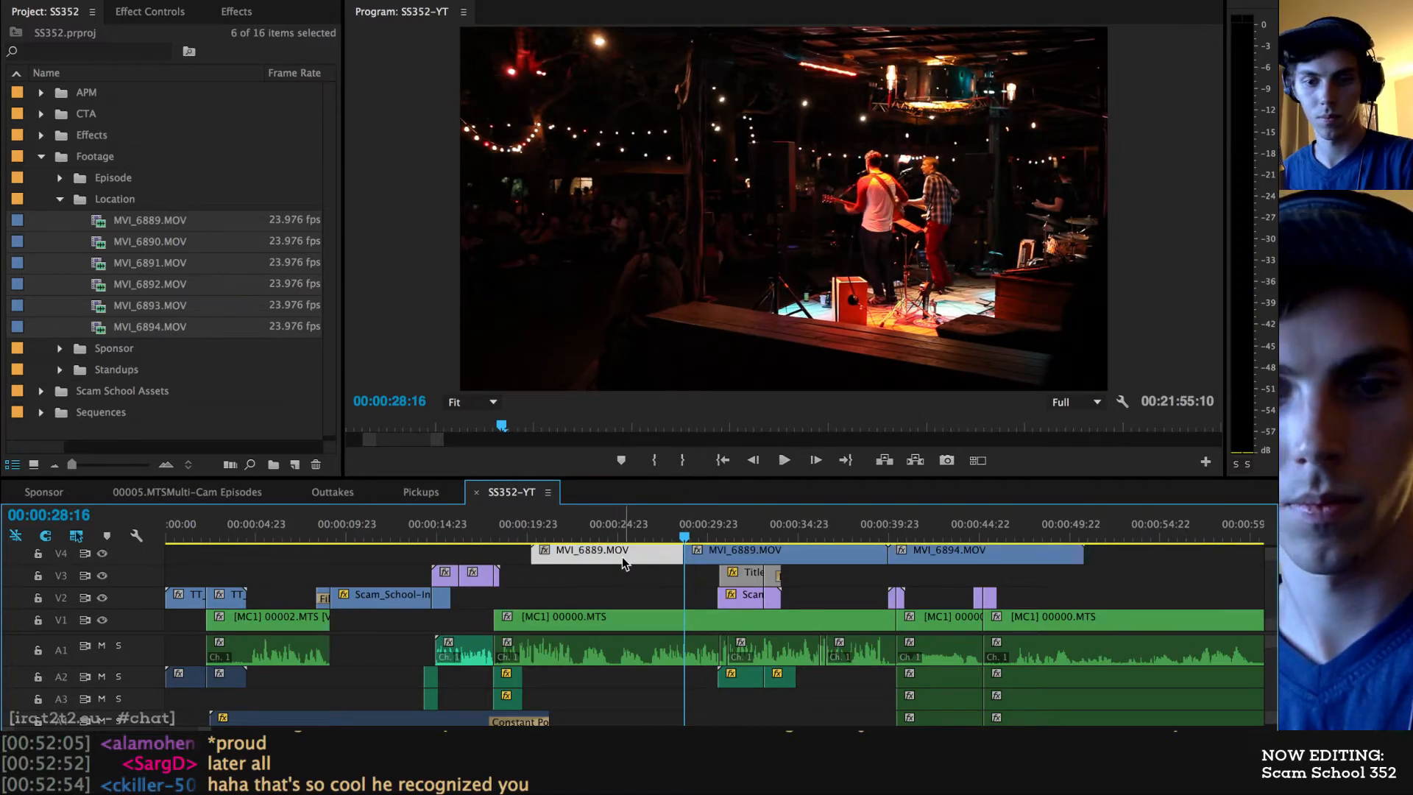
{"action": "key", "text": "Delete"}
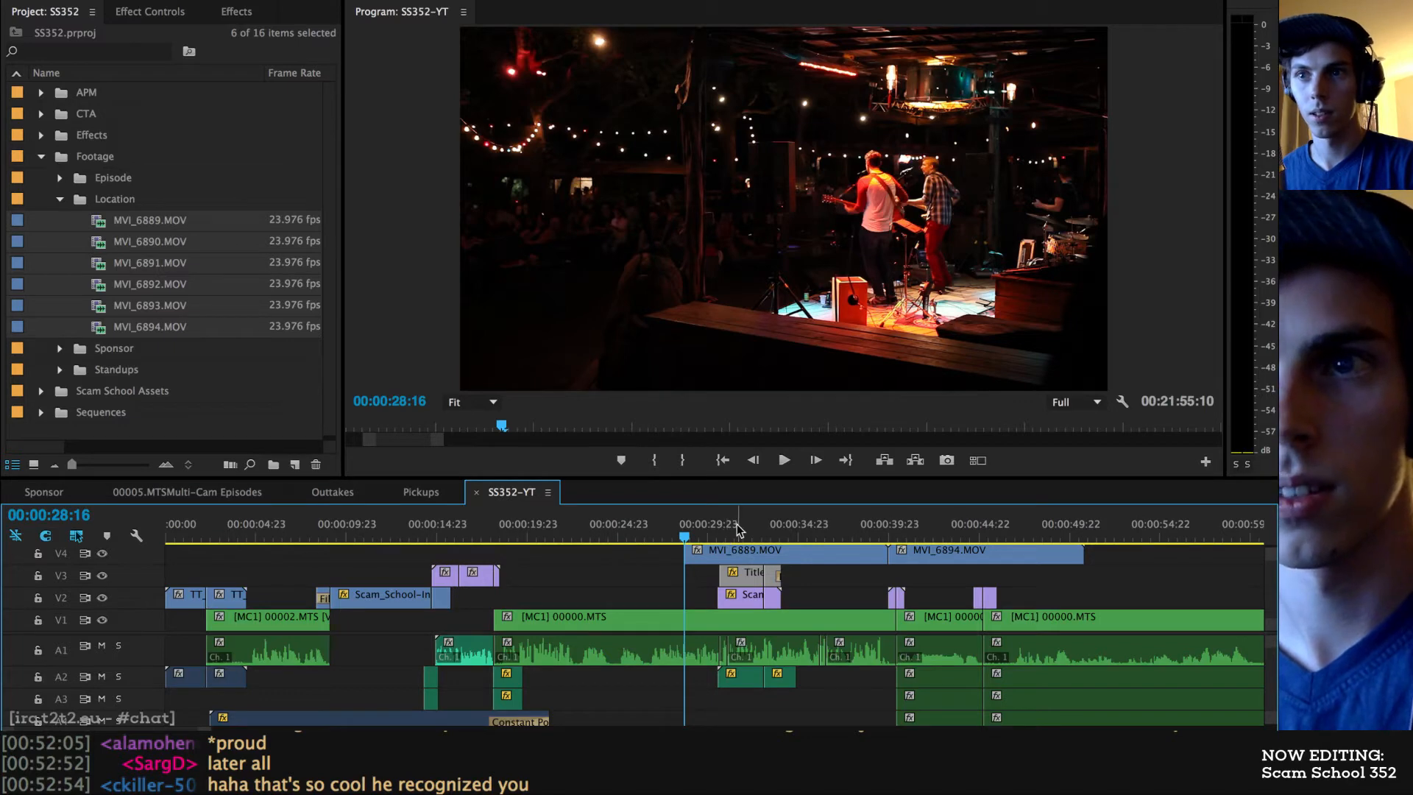
{"action": "left_click_drag", "start_coordinate": [766, 556], "coordinate": [568, 559]}
{"action": "mouse_move", "coordinate": [953, 550]}
{"action": "left_mouse_down"}
{"action": "mouse_move", "coordinate": [763, 555]}
{"action": "mouse_move", "coordinate": [709, 528]}
{"action": "mouse_move", "coordinate": [891, 530]}
{"action": "mouse_move", "coordinate": [708, 525]}
{"action": "mouse_move", "coordinate": [775, 509]}
{"action": "left_mouse_up"}
Step: Cut MVI_6894.MOV at 00:00:33:16, delete the part after the cut, and shift the remainder slightly earlier over the end of MVI_6889.MOV
{"action": "left_click", "coordinate": [697, 526]}
{"action": "key", "text": "super+k"}
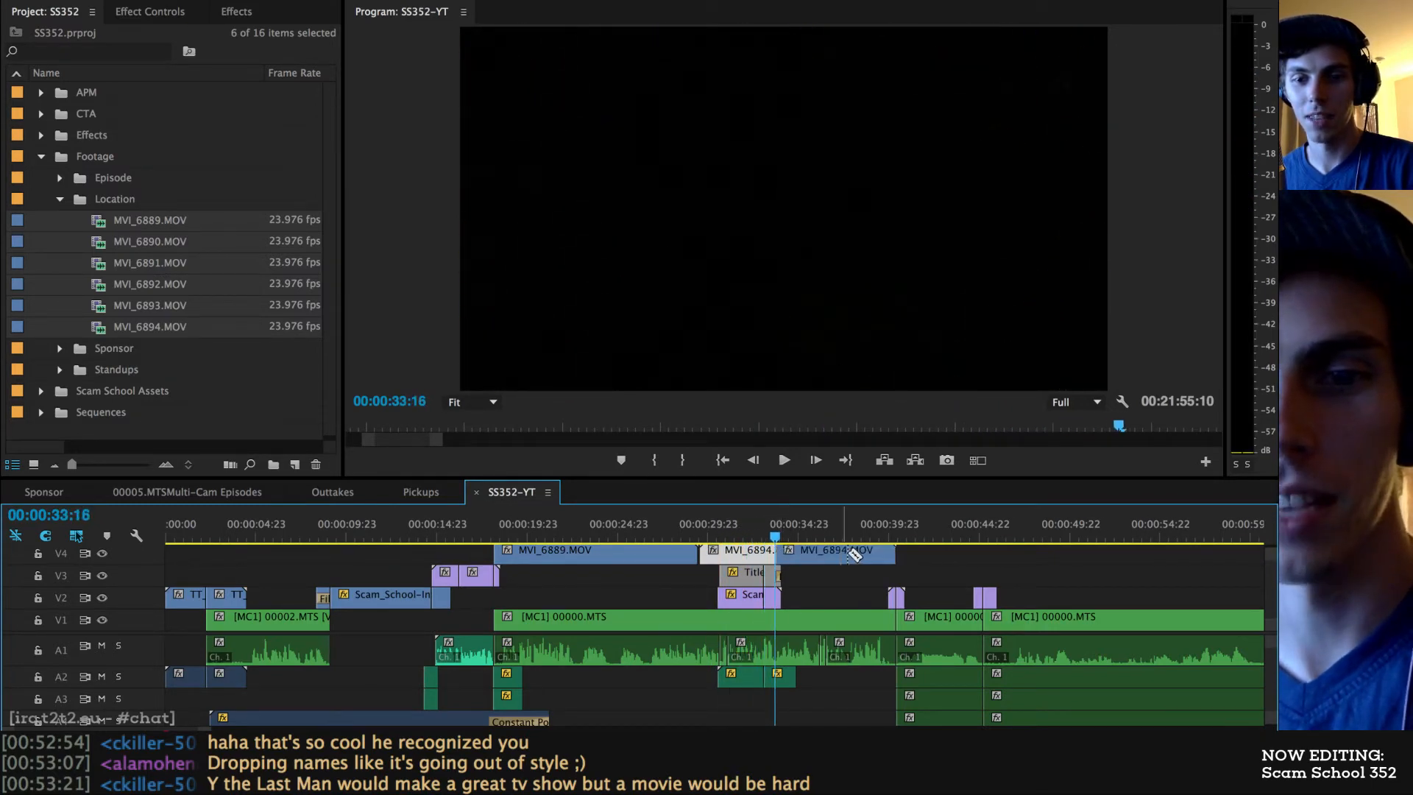
{"action": "left_click", "coordinate": [828, 550]}
{"action": "key", "text": "Delete"}
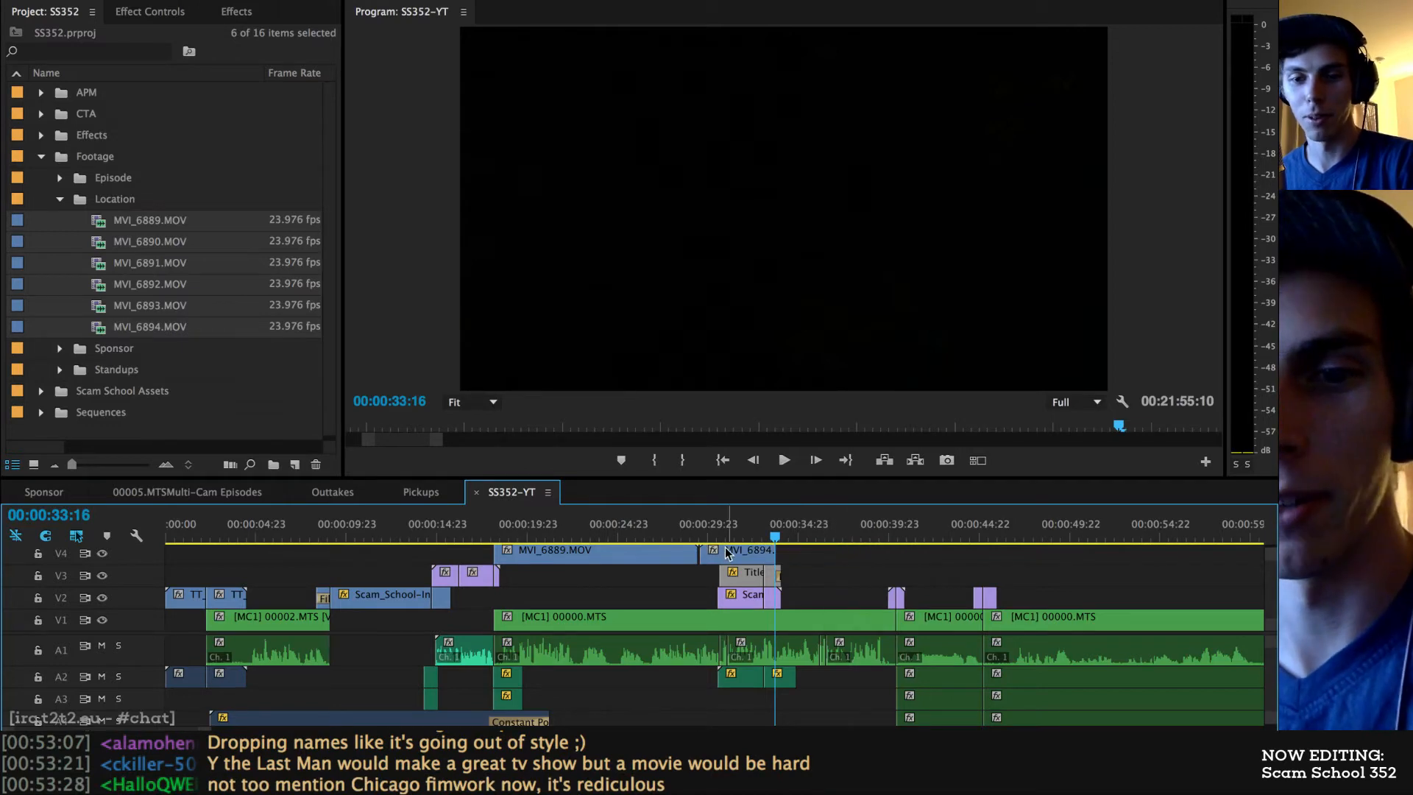
{"action": "left_click_drag", "start_coordinate": [729, 555], "coordinate": [717, 556]}
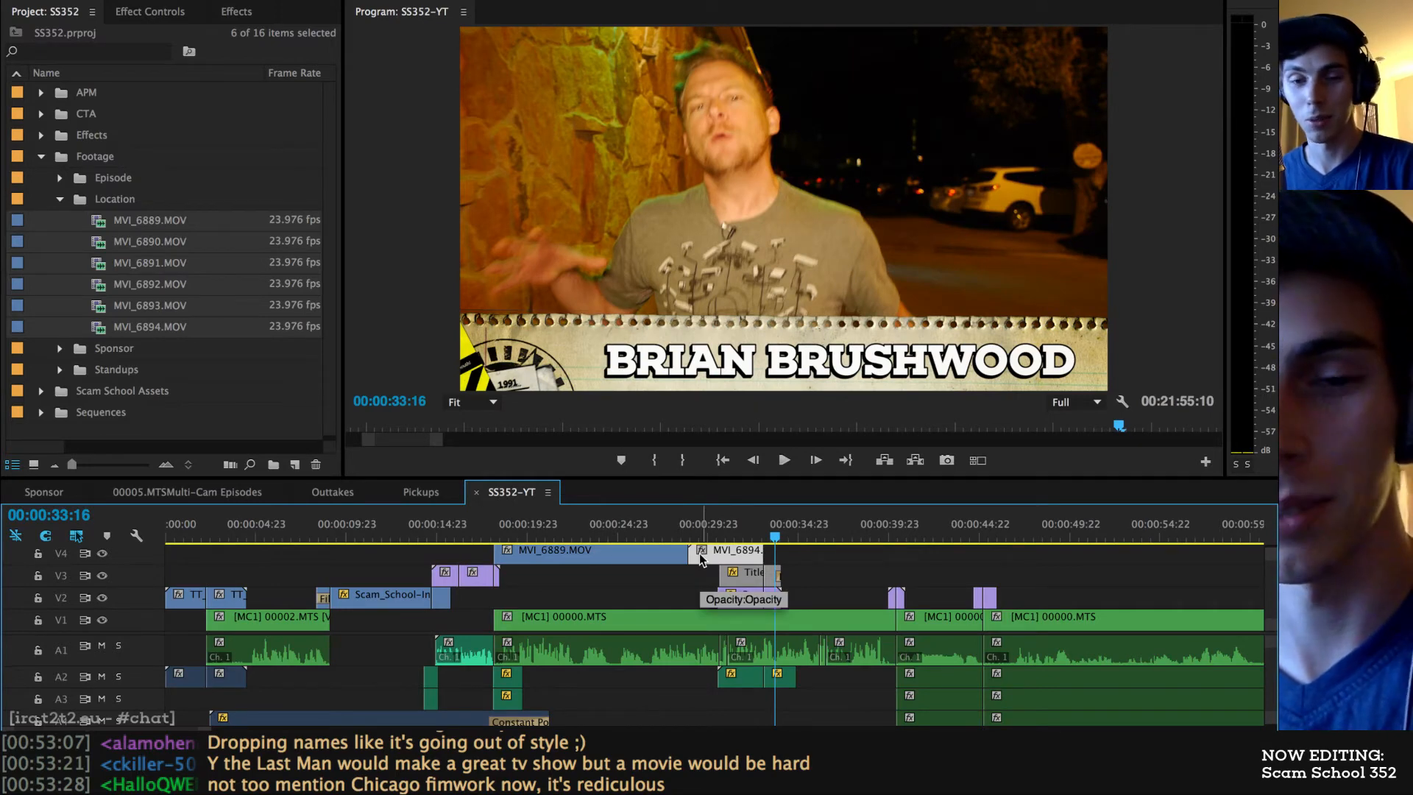
Step: Try raising the title and lower-third graphics to V4 and V3, with the two MVI clips placed beneath them on V2
{"action": "left_click_drag", "start_coordinate": [810, 576], "coordinate": [743, 602]}
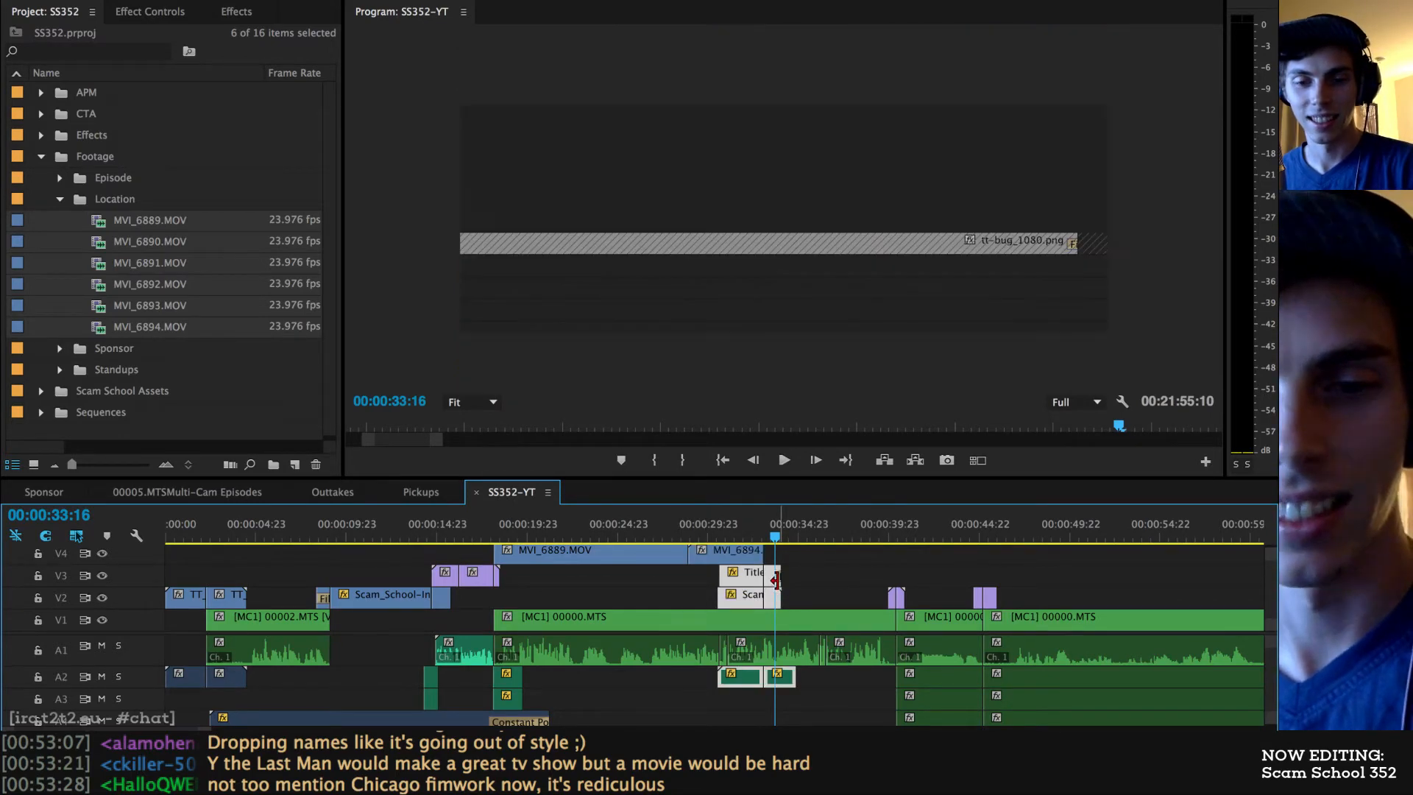
{"action": "key", "text": "grave"}
{"action": "left_click_drag", "start_coordinate": [741, 356], "coordinate": [624, 353]}
{"action": "left_click", "coordinate": [549, 53]}
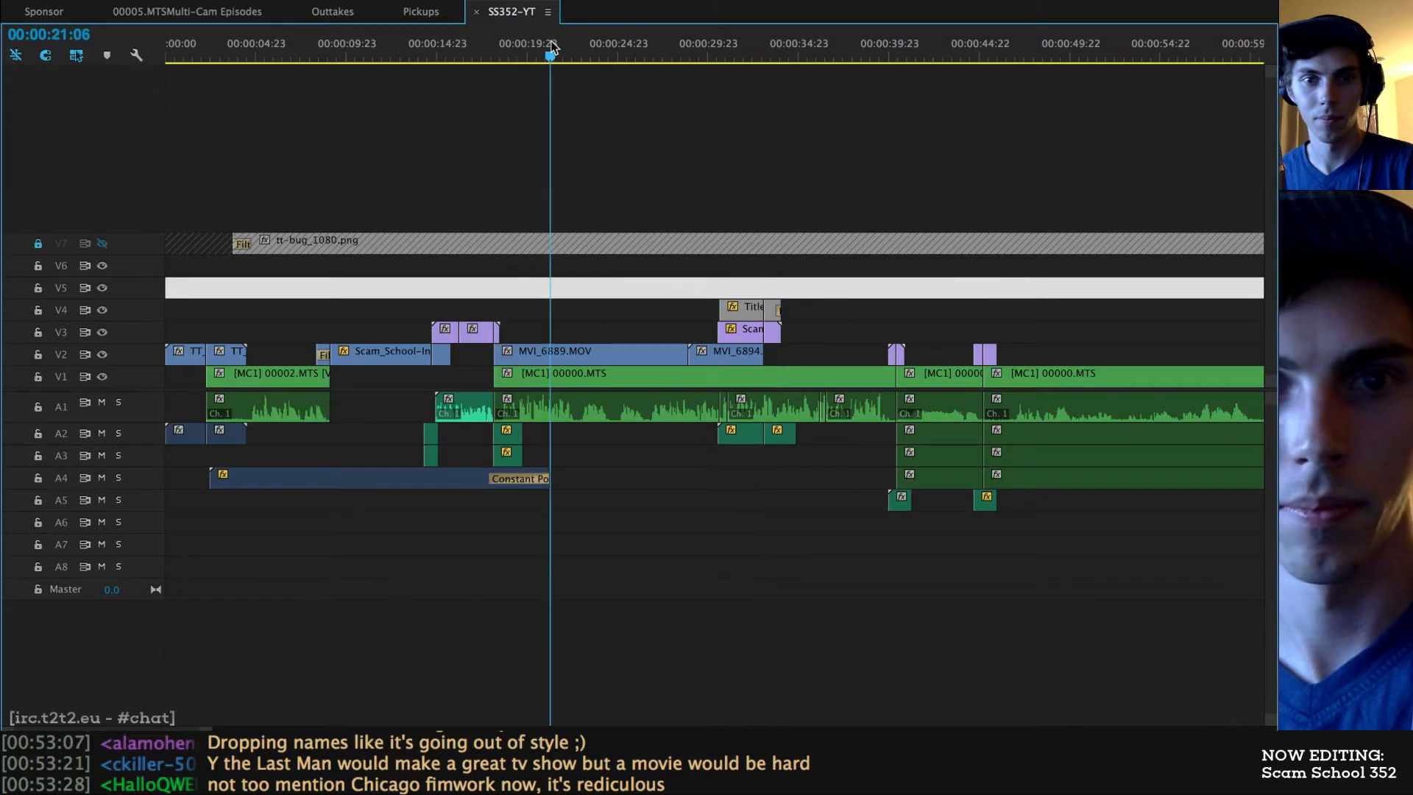
Step: Undo the track rearrangement, move MVI_6889.MOV and MVI_6894.MOV along V4 to the cut at about 00:00:40, and preview that section
{"action": "key", "text": "grave"}
{"action": "left_click_drag", "start_coordinate": [621, 553], "coordinate": [1022, 558]}
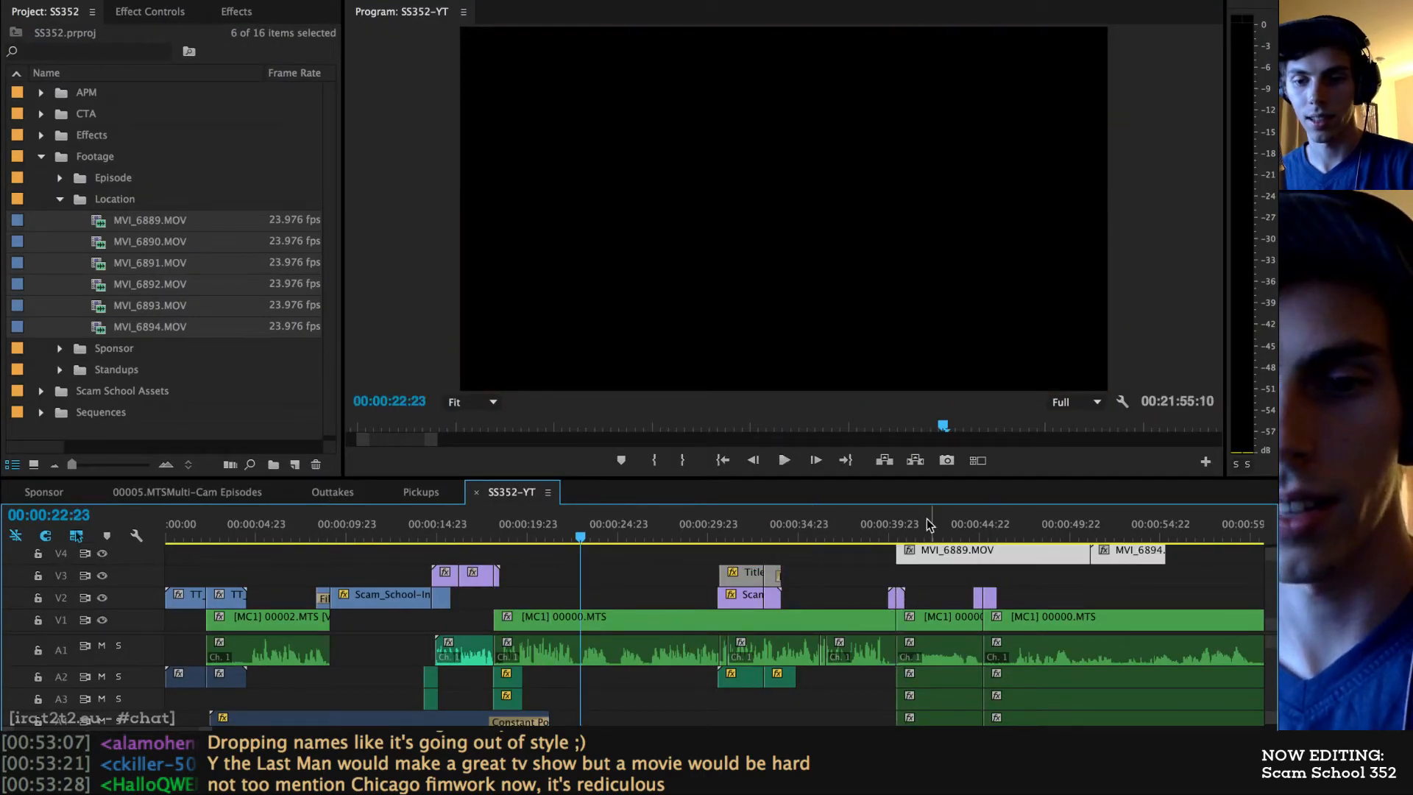
{"action": "scroll", "coordinate": [925, 518], "scroll_direction": "right", "scroll_amount": 3}
{"action": "left_click_drag", "start_coordinate": [858, 532], "coordinate": [869, 531]}
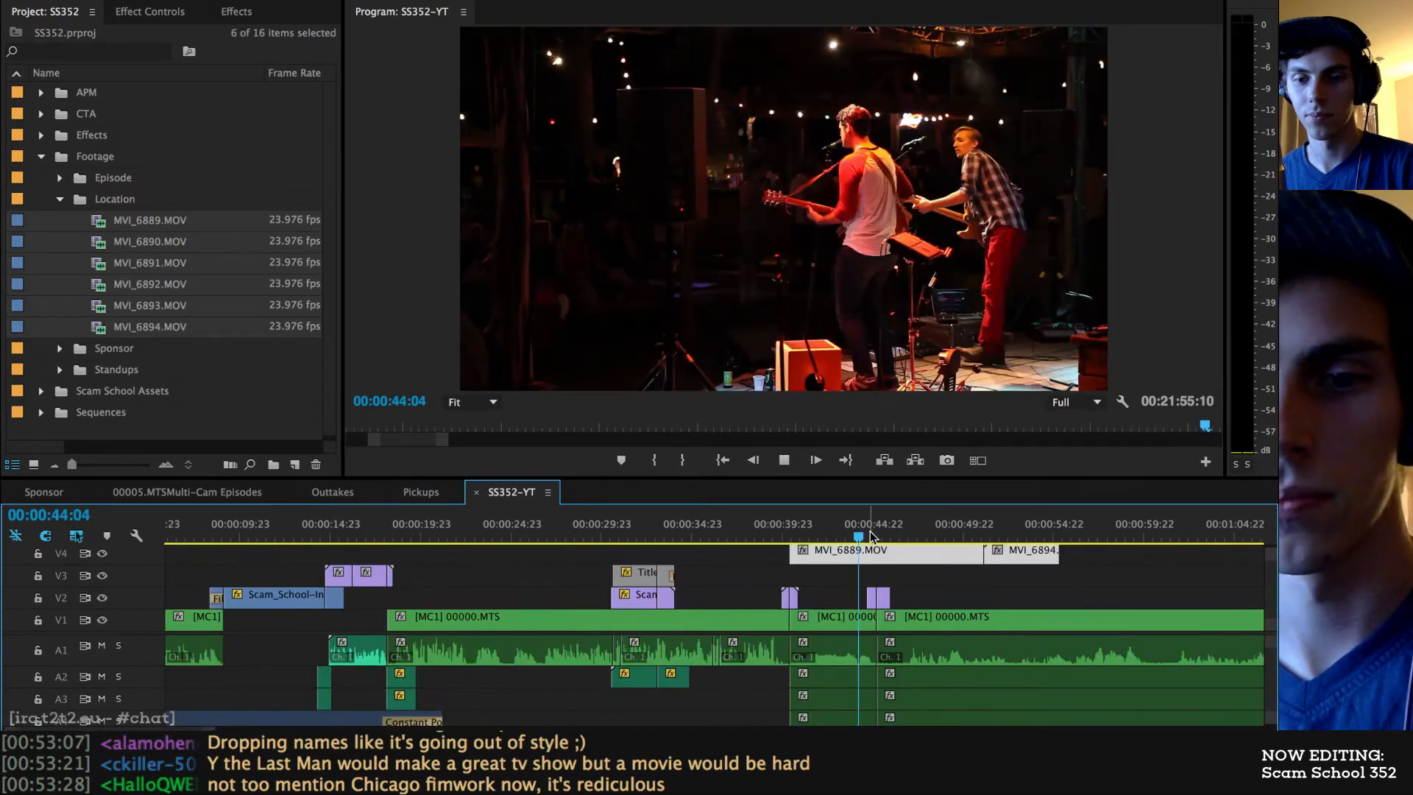
{"action": "key", "text": "space"}
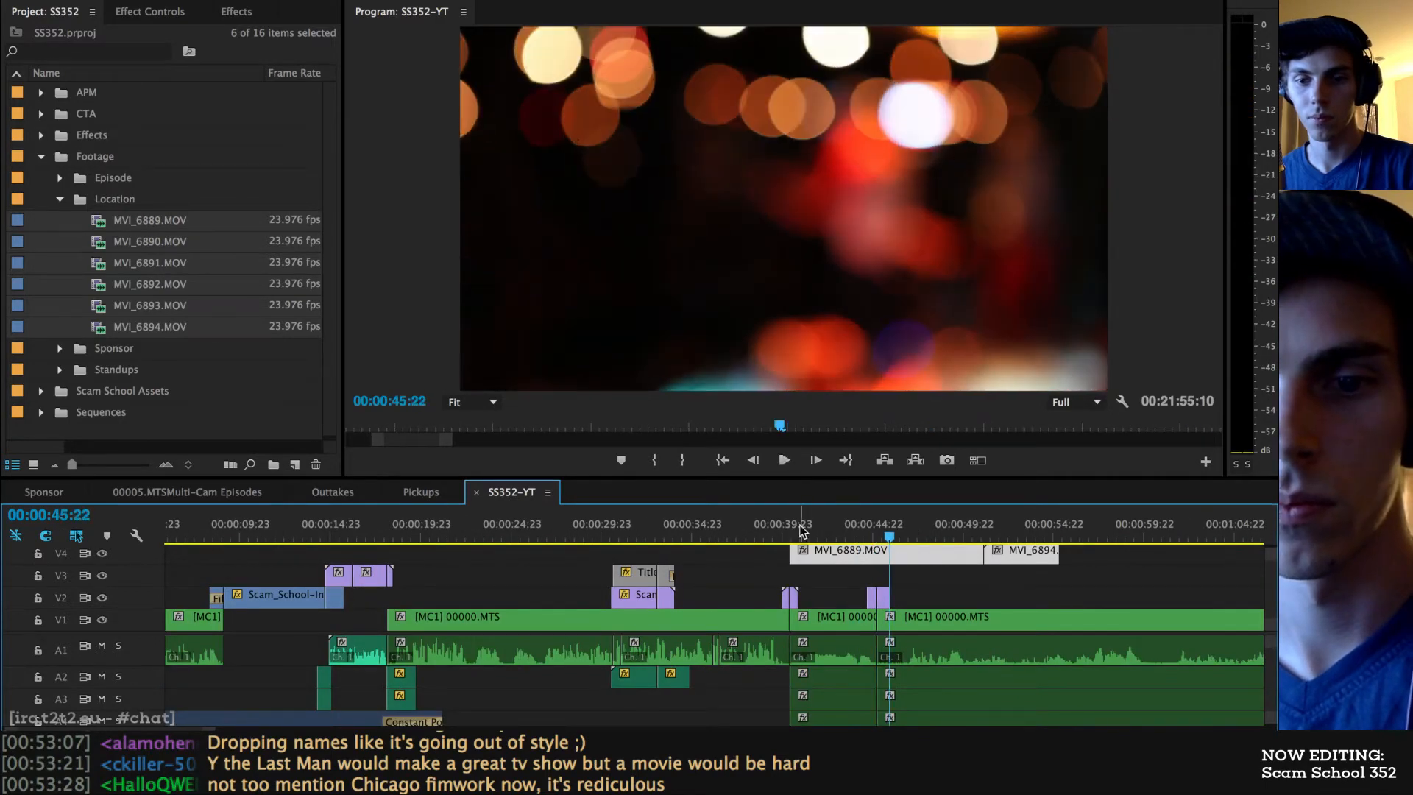
Step: Preview the B-roll, cut MVI_6889.MOV on V4 at 00:00:44:09, and delete the part before the cut
{"action": "left_click", "coordinate": [801, 530]}
{"action": "key", "text": "space"}
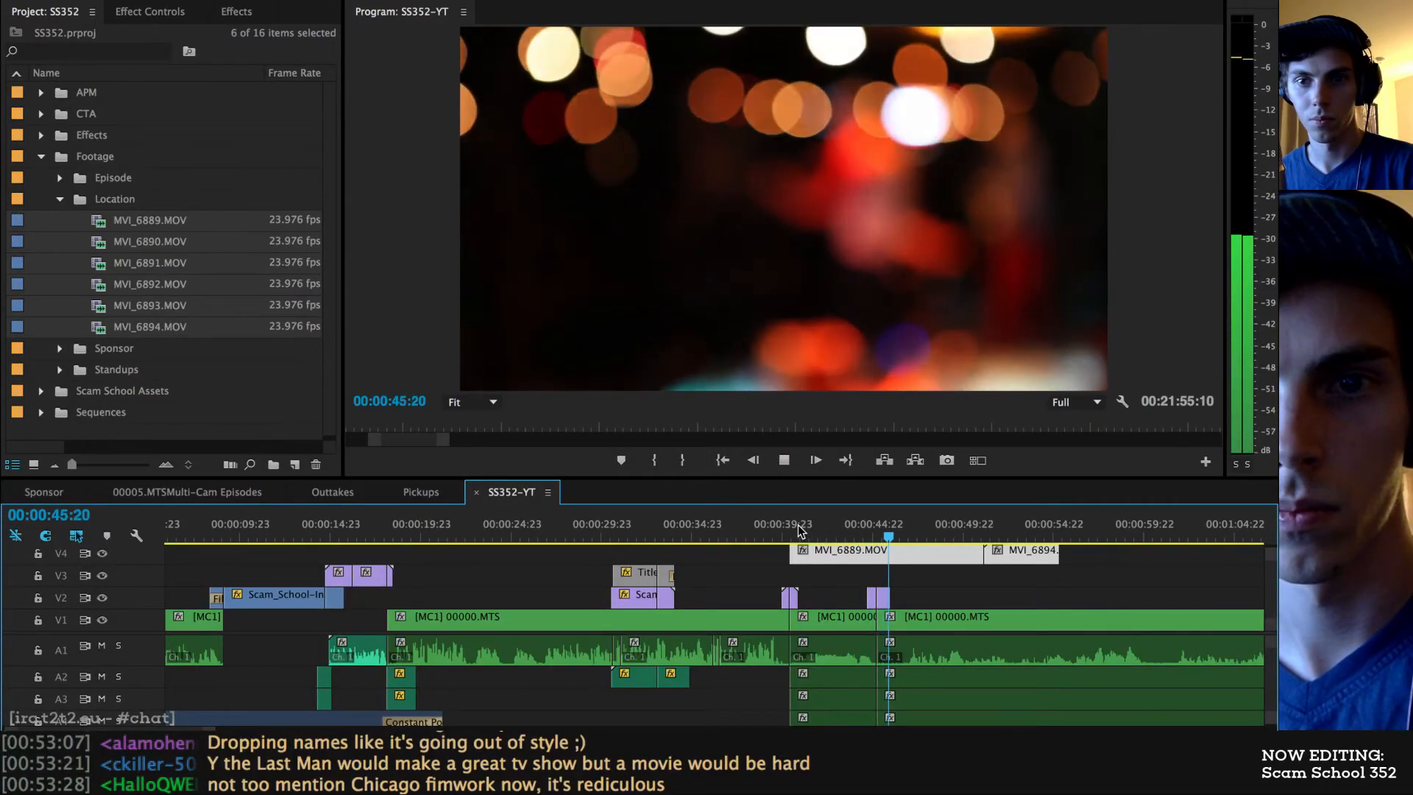
{"action": "left_click", "coordinate": [845, 532]}
{"action": "left_click_drag", "start_coordinate": [845, 532], "coordinate": [866, 550]}
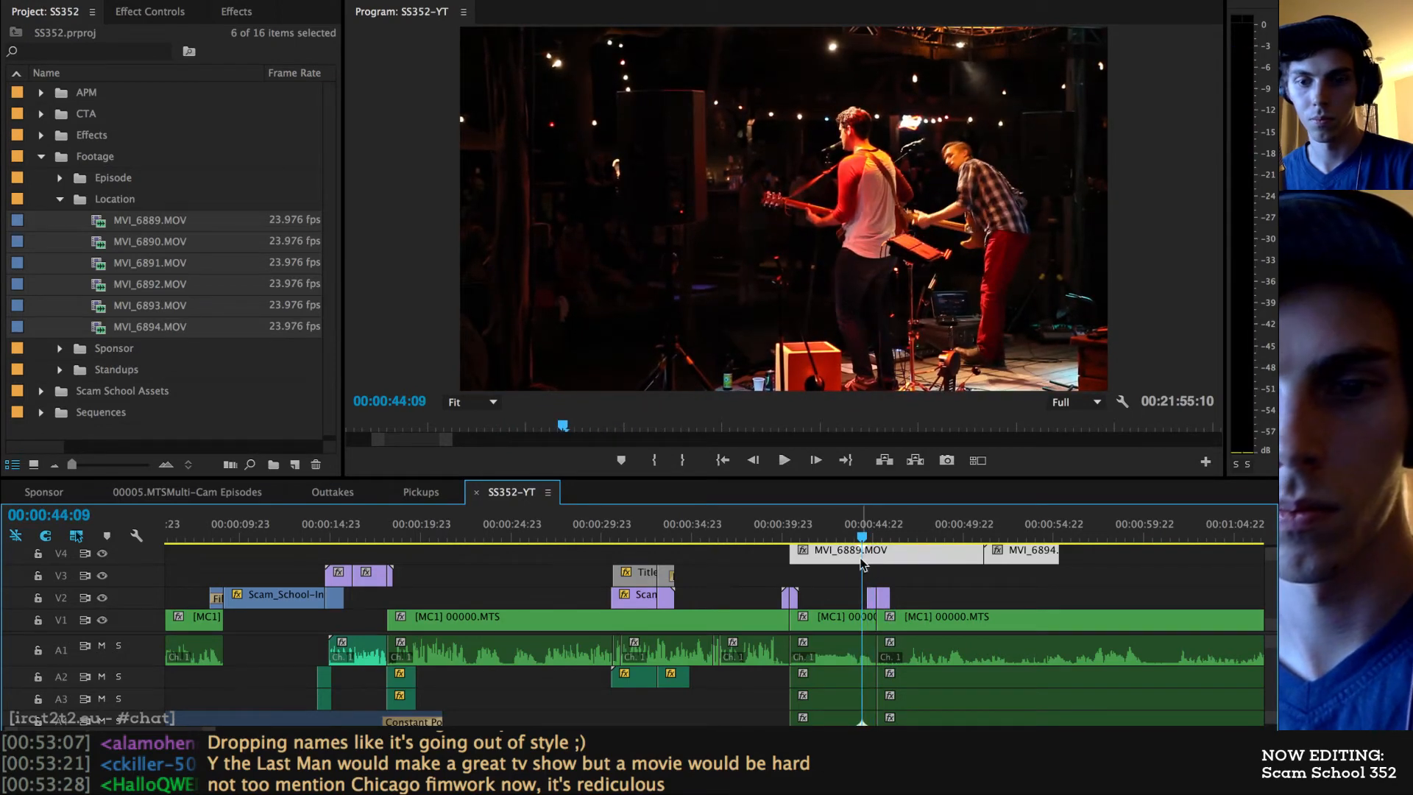
{"action": "left_click", "coordinate": [864, 556]}
{"action": "key", "text": "v"}
{"action": "left_click", "coordinate": [852, 576]}
{"action": "left_click", "coordinate": [851, 556]}
{"action": "key", "text": "Delete"}
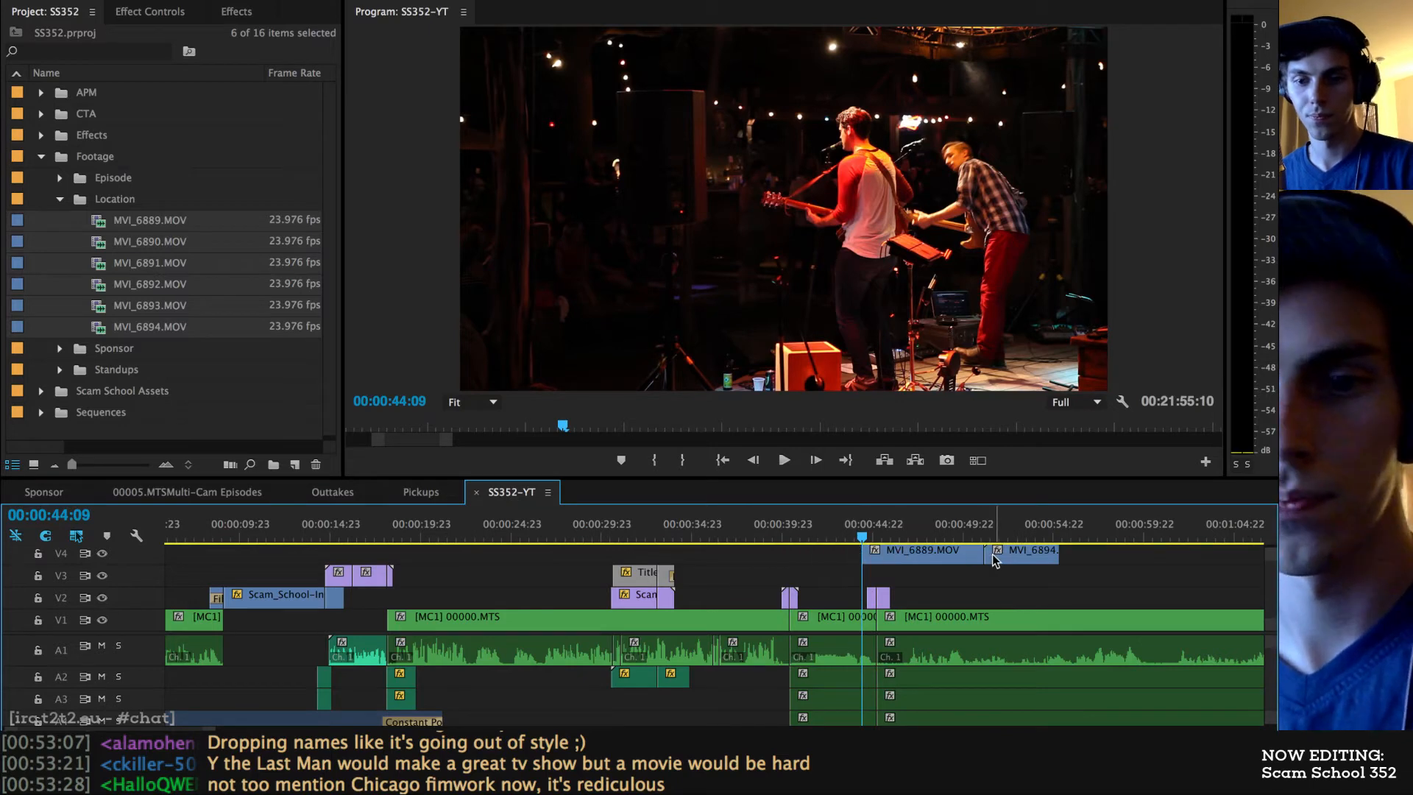
Step: Move the remaining MVI_6889.MOV back to the cut at about 00:00:40 and place MVI_6894.MOV earlier on V3
{"action": "key", "text": "space"}
{"action": "key", "text": "space"}
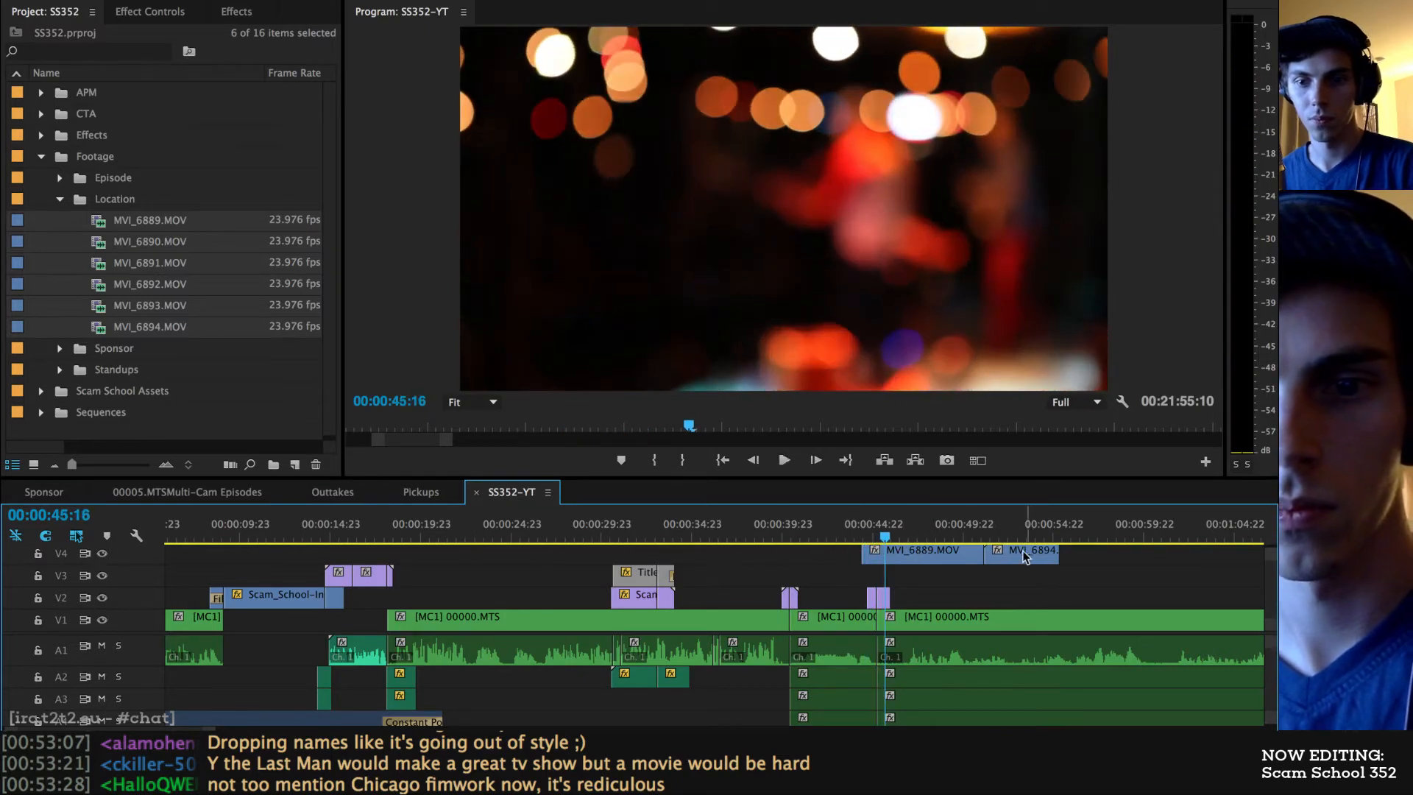
{"action": "left_click_drag", "start_coordinate": [1016, 551], "coordinate": [911, 557]}
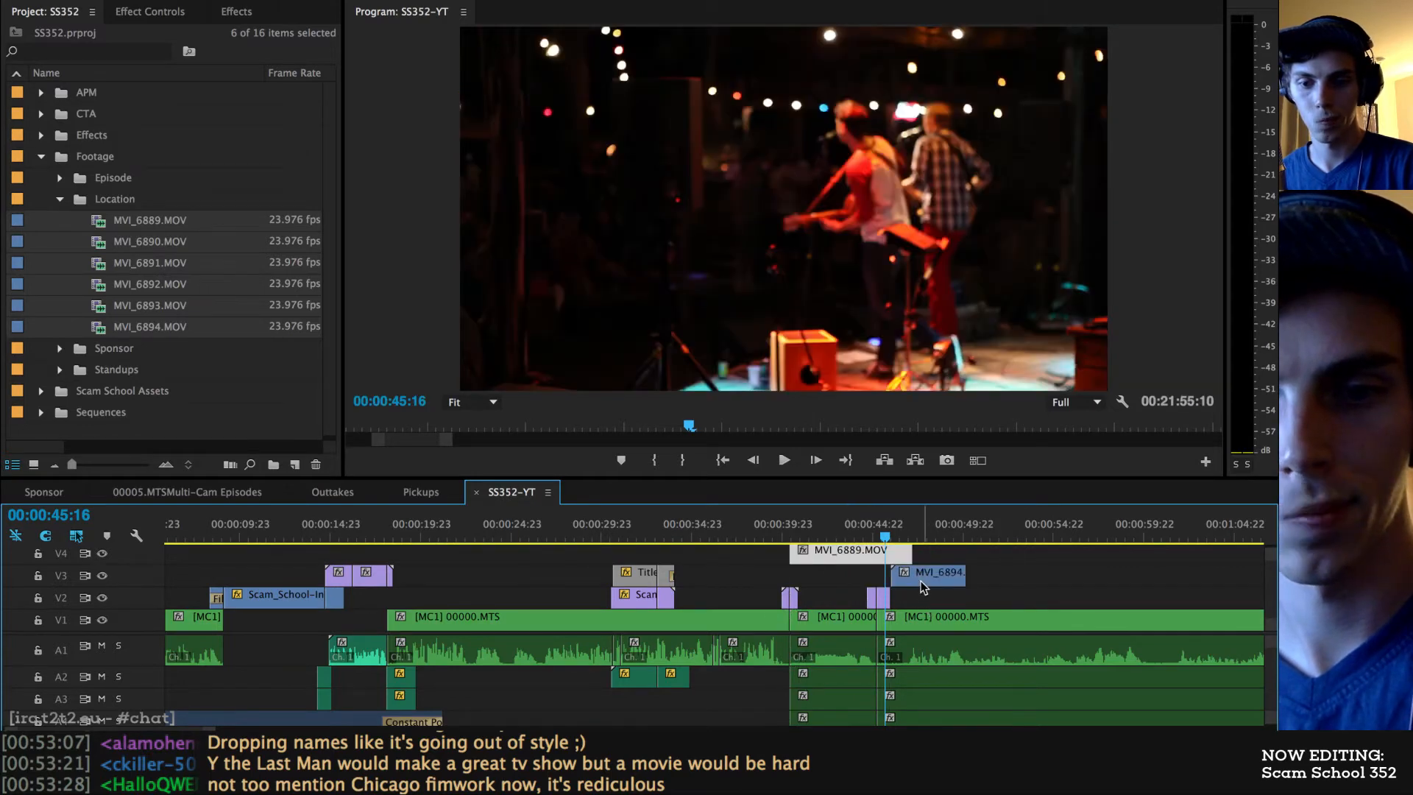
{"action": "double_click", "coordinate": [886, 549]}
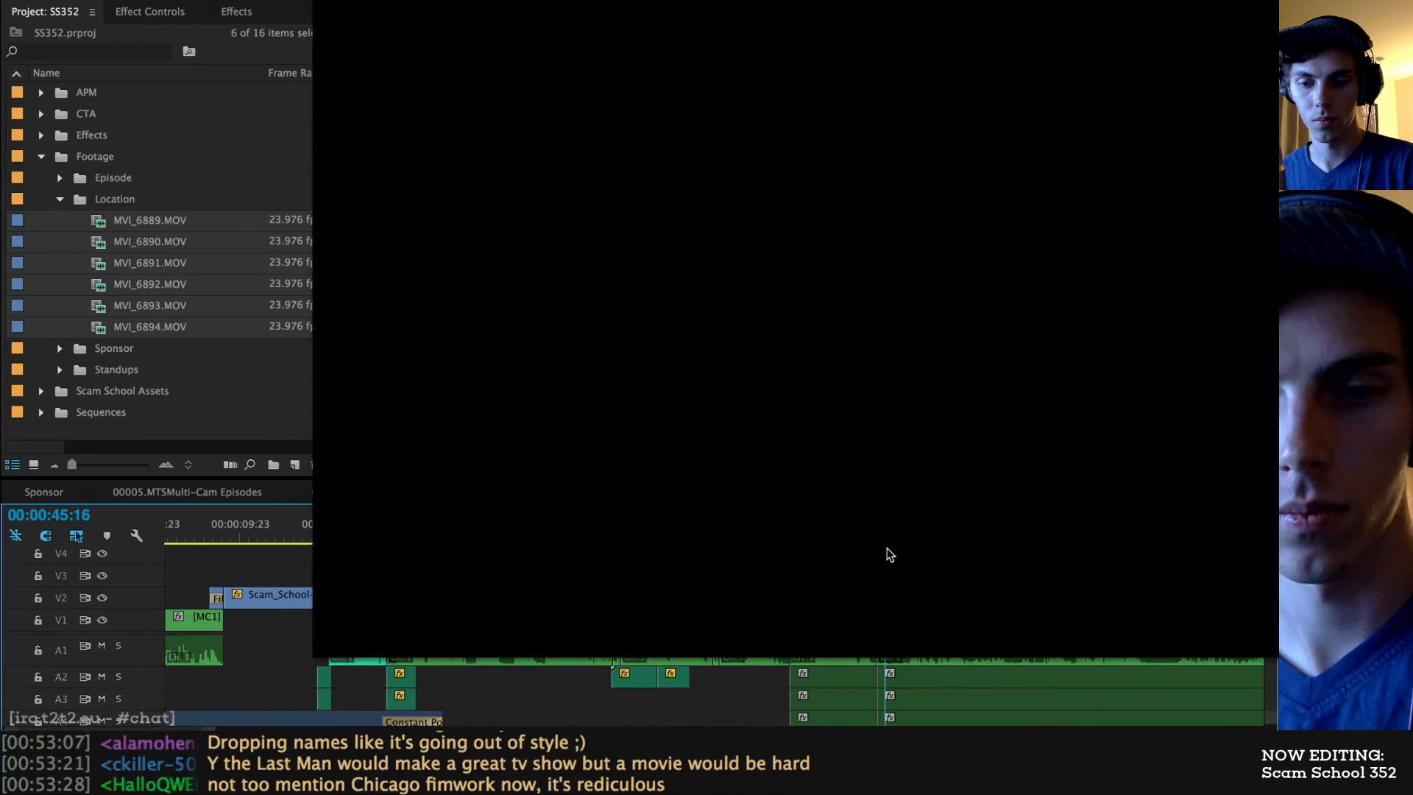
{"action": "left_click", "coordinate": [294, 57]}
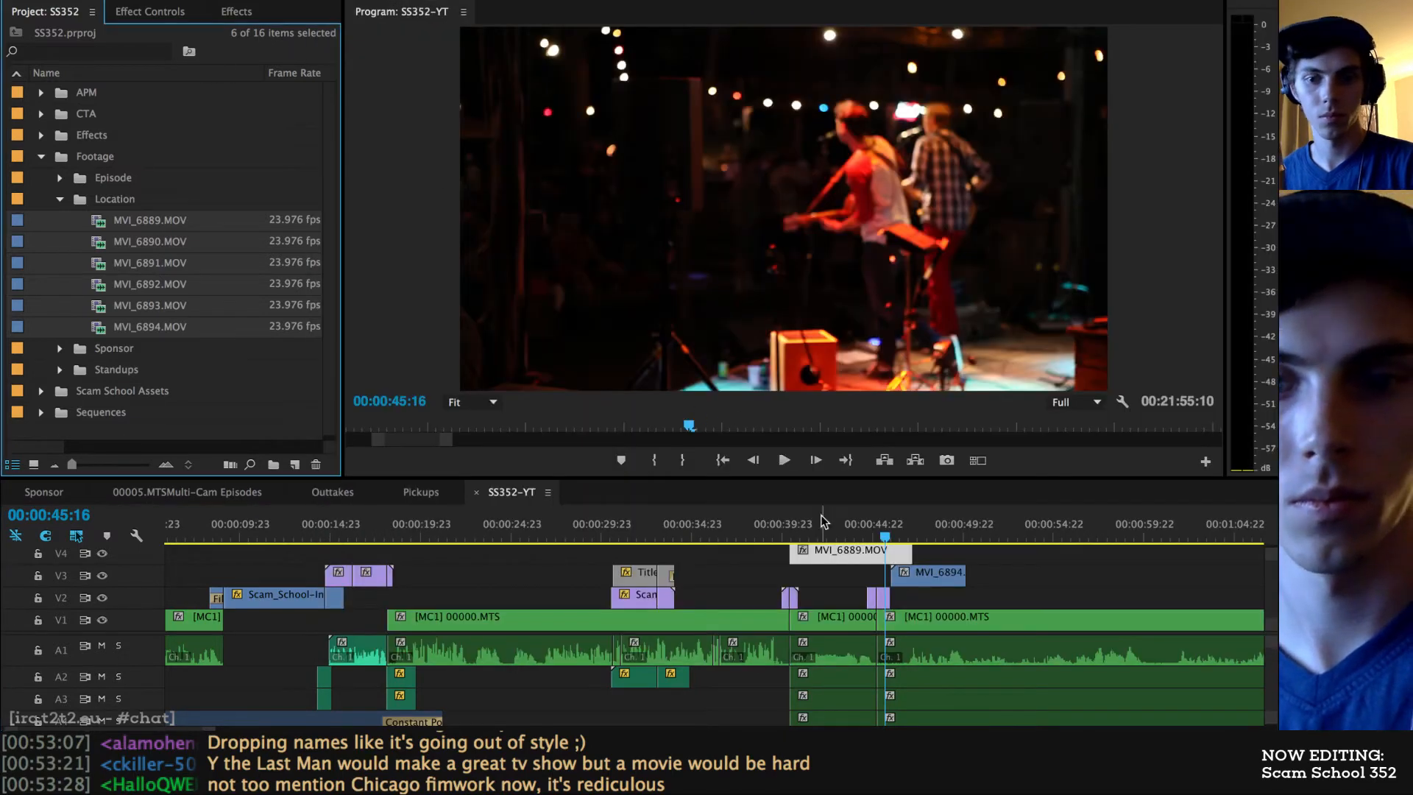
Step: Put MVI_6889.MOV on V2 beneath the transition clips raised to V4, and shift MVI_6894.MOV on V3 over its final part
{"action": "mouse_move", "coordinate": [827, 560]}
{"action": "left_mouse_down"}
{"action": "mouse_move", "coordinate": [883, 566]}
{"action": "mouse_move", "coordinate": [903, 597]}
{"action": "mouse_move", "coordinate": [750, 600]}
{"action": "mouse_move", "coordinate": [801, 598]}
{"action": "mouse_move", "coordinate": [800, 557]}
{"action": "left_mouse_up"}
{"action": "left_click_drag", "start_coordinate": [990, 559], "coordinate": [841, 595]}
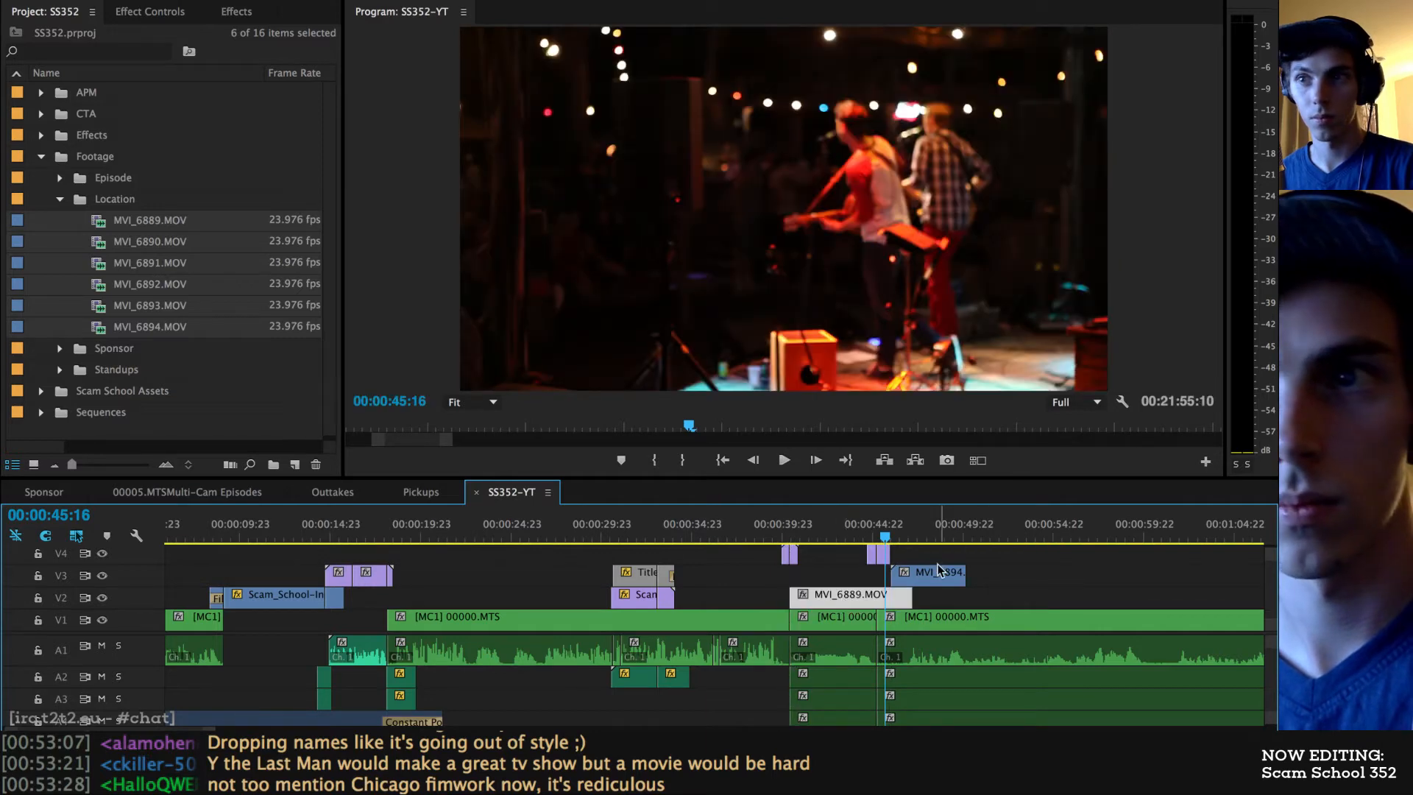
{"action": "left_click_drag", "start_coordinate": [923, 574], "coordinate": [871, 583]}
{"action": "left_click", "coordinate": [813, 525]}
{"action": "key", "text": "space"}
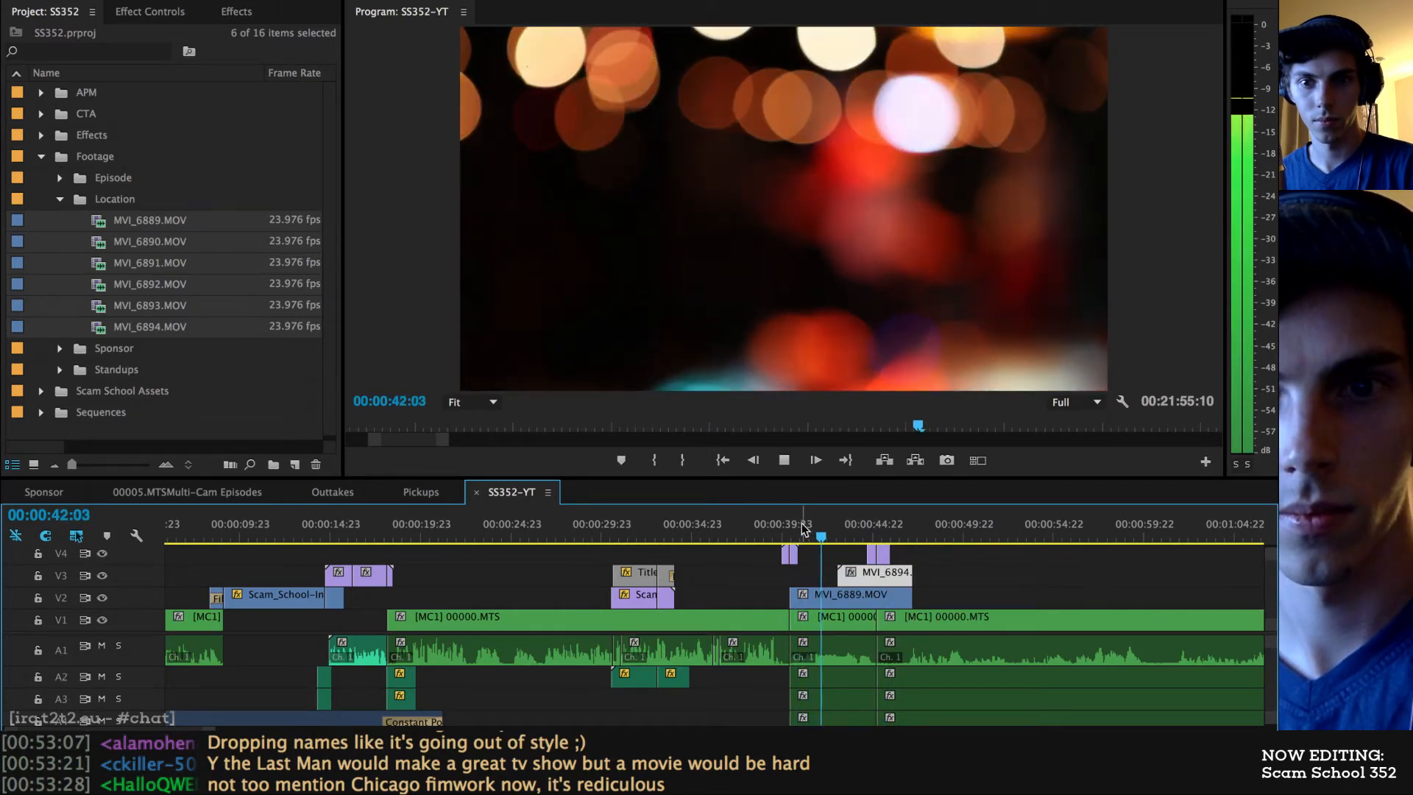
{"action": "key", "text": "space"}
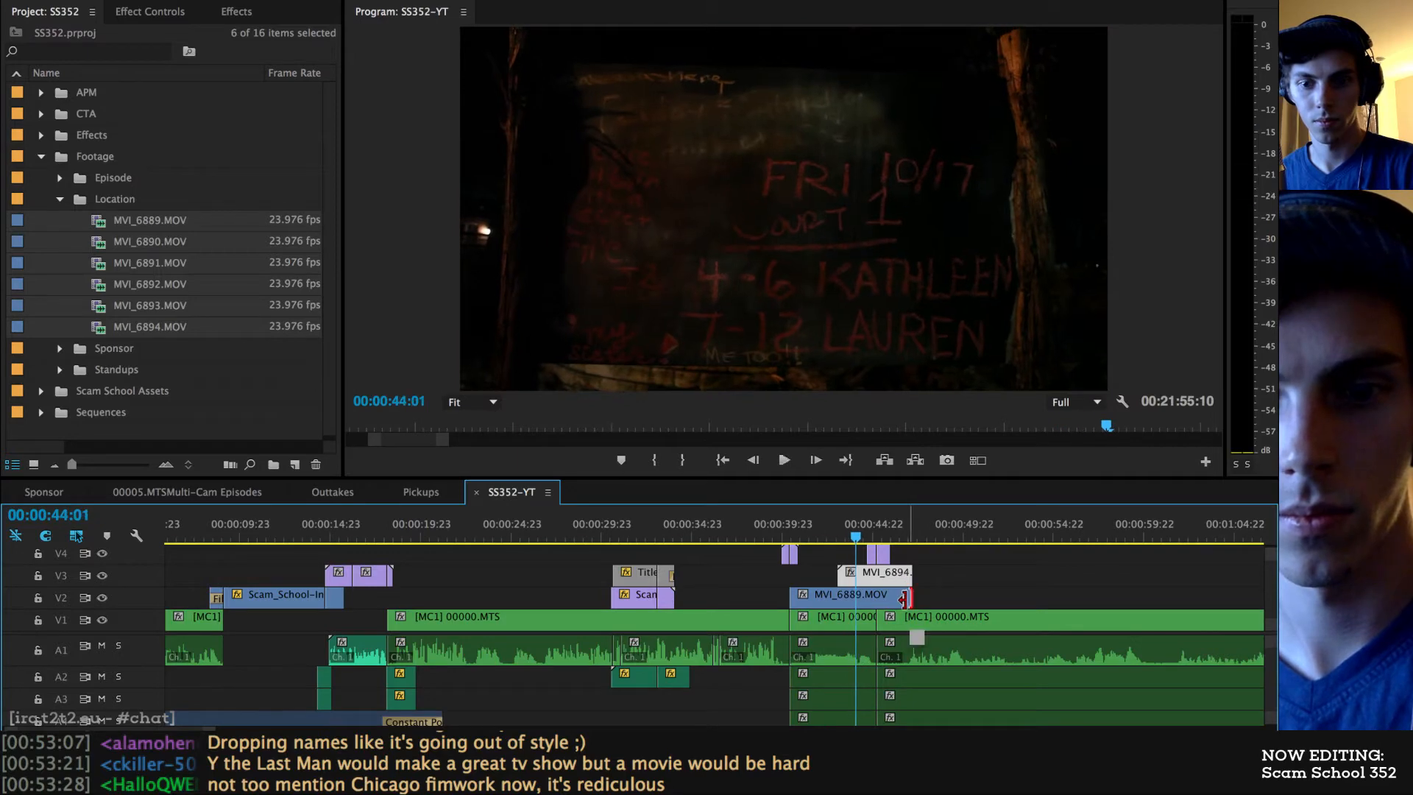
Step: Trim the end of MVI_6889.MOV back to the start of MVI_6894.MOV and preview the change between them
{"action": "left_click_drag", "start_coordinate": [904, 600], "coordinate": [790, 601]}
{"action": "left_click", "coordinate": [783, 524]}
{"action": "key", "text": "space"}
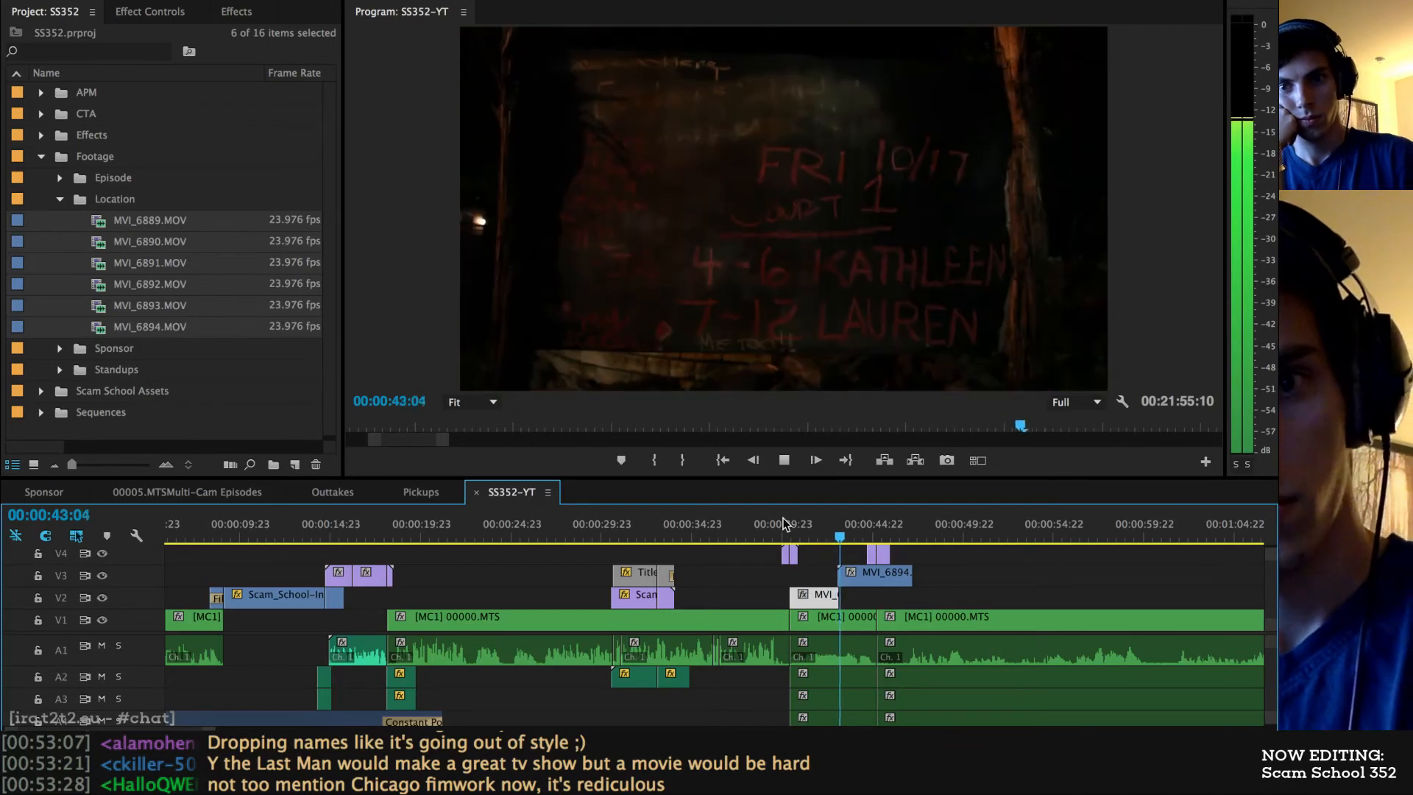
Step: Trim the end of MVI_6894.MOV to the [MC1] 00000.MTS cut at about 00:00:45 and preview the B-roll section
{"action": "left_click", "coordinate": [898, 536]}
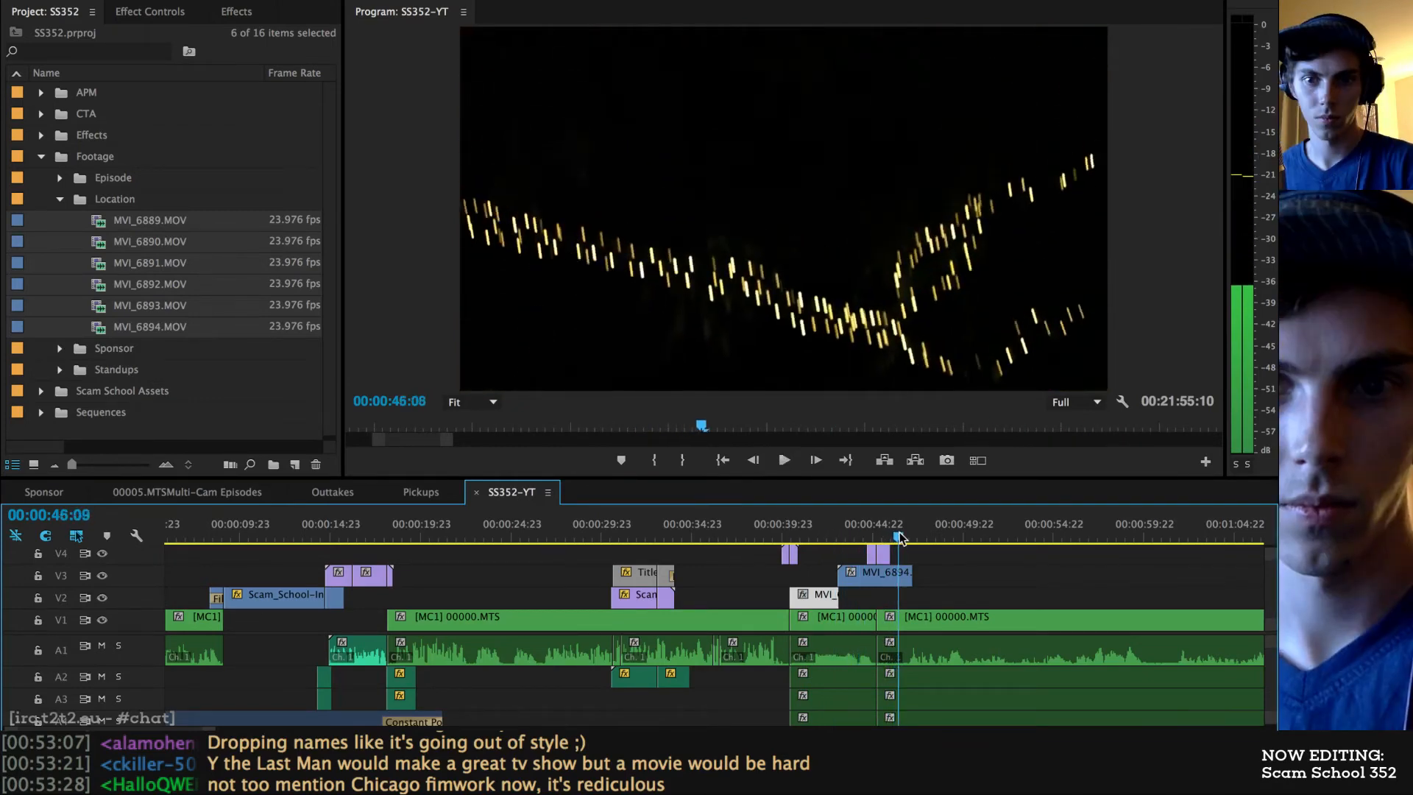
{"action": "left_click_drag", "start_coordinate": [898, 536], "coordinate": [893, 538]}
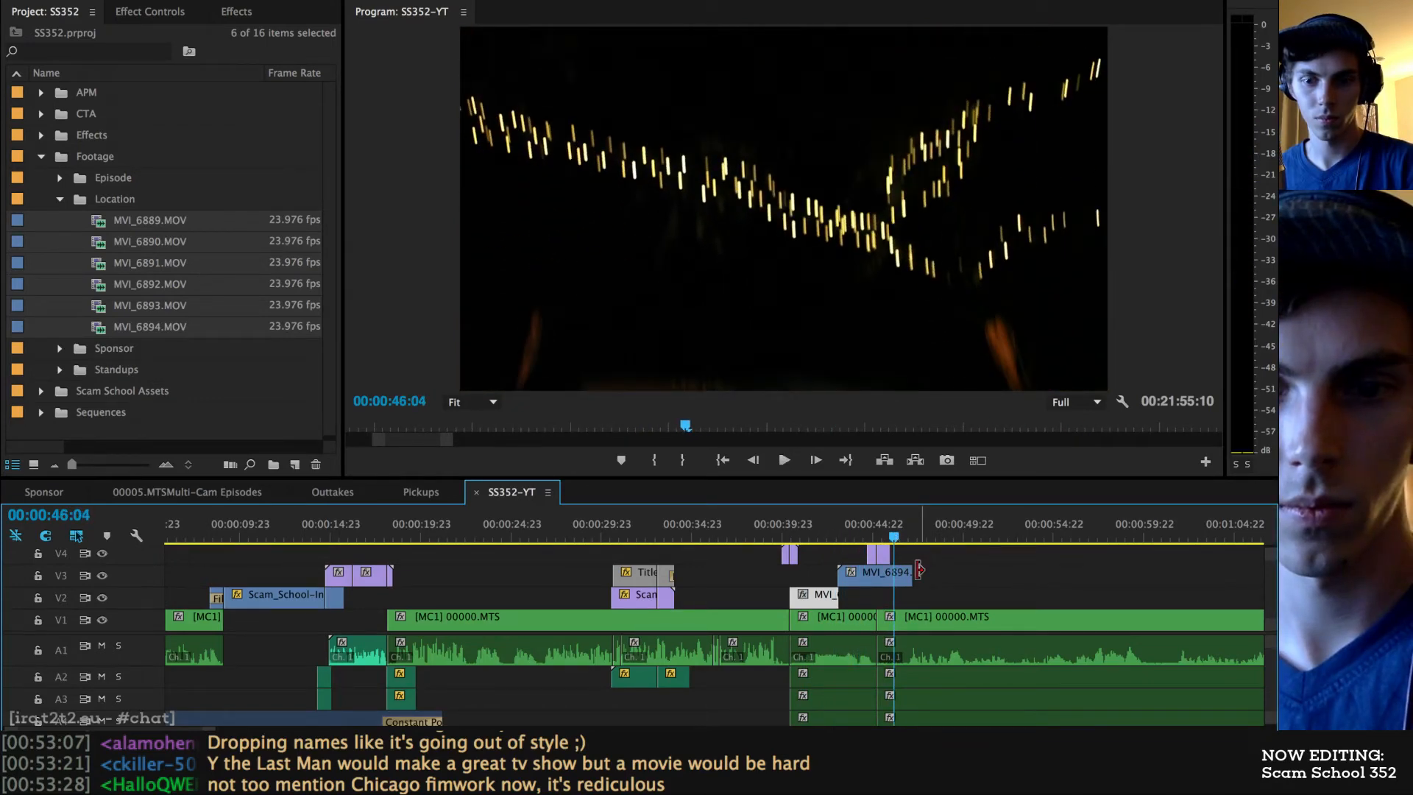
{"action": "left_click_drag", "start_coordinate": [918, 570], "coordinate": [844, 573]}
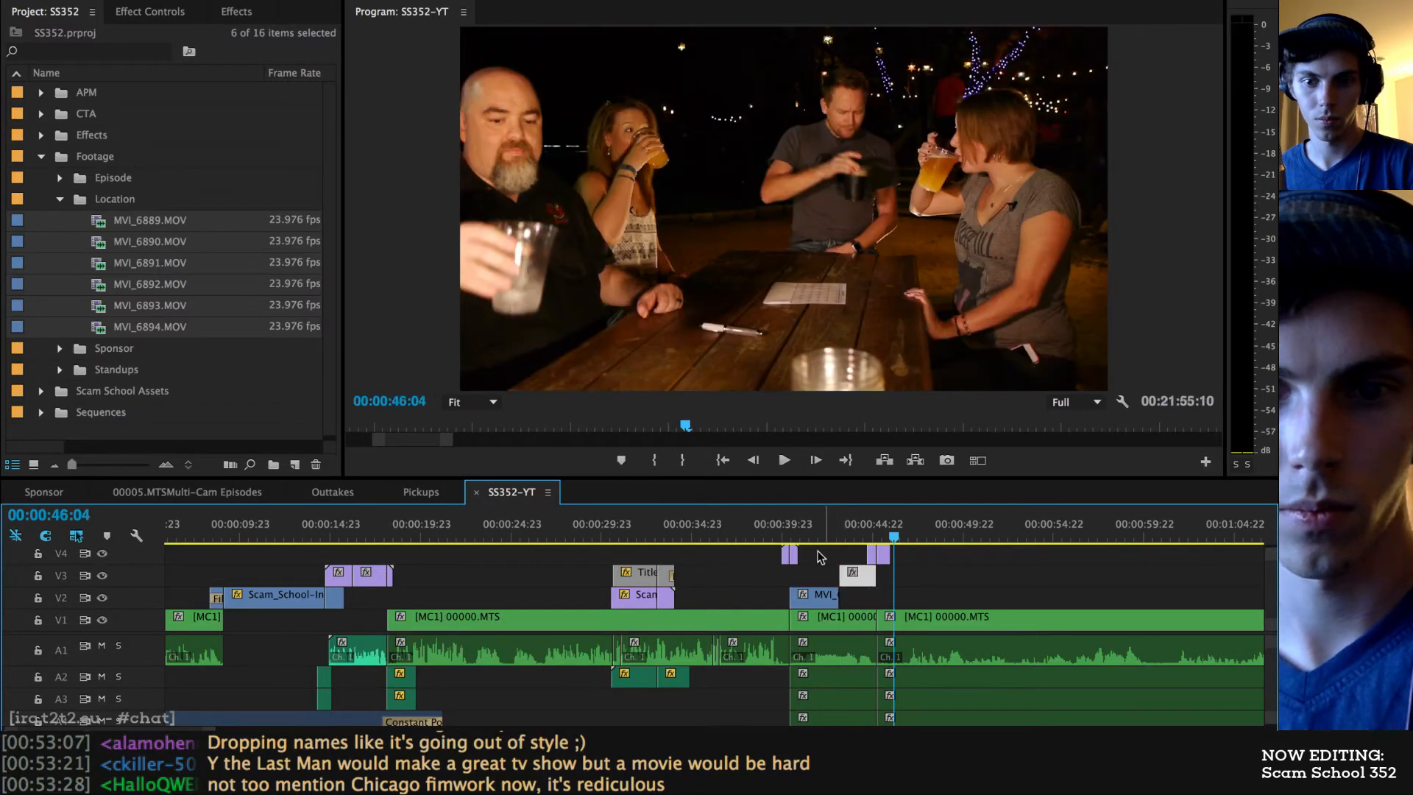
{"action": "left_click_drag", "start_coordinate": [792, 528], "coordinate": [854, 535]}
{"action": "left_click_drag", "start_coordinate": [845, 595], "coordinate": [791, 598]}
{"action": "left_click", "coordinate": [784, 524]}
{"action": "key", "text": "space"}
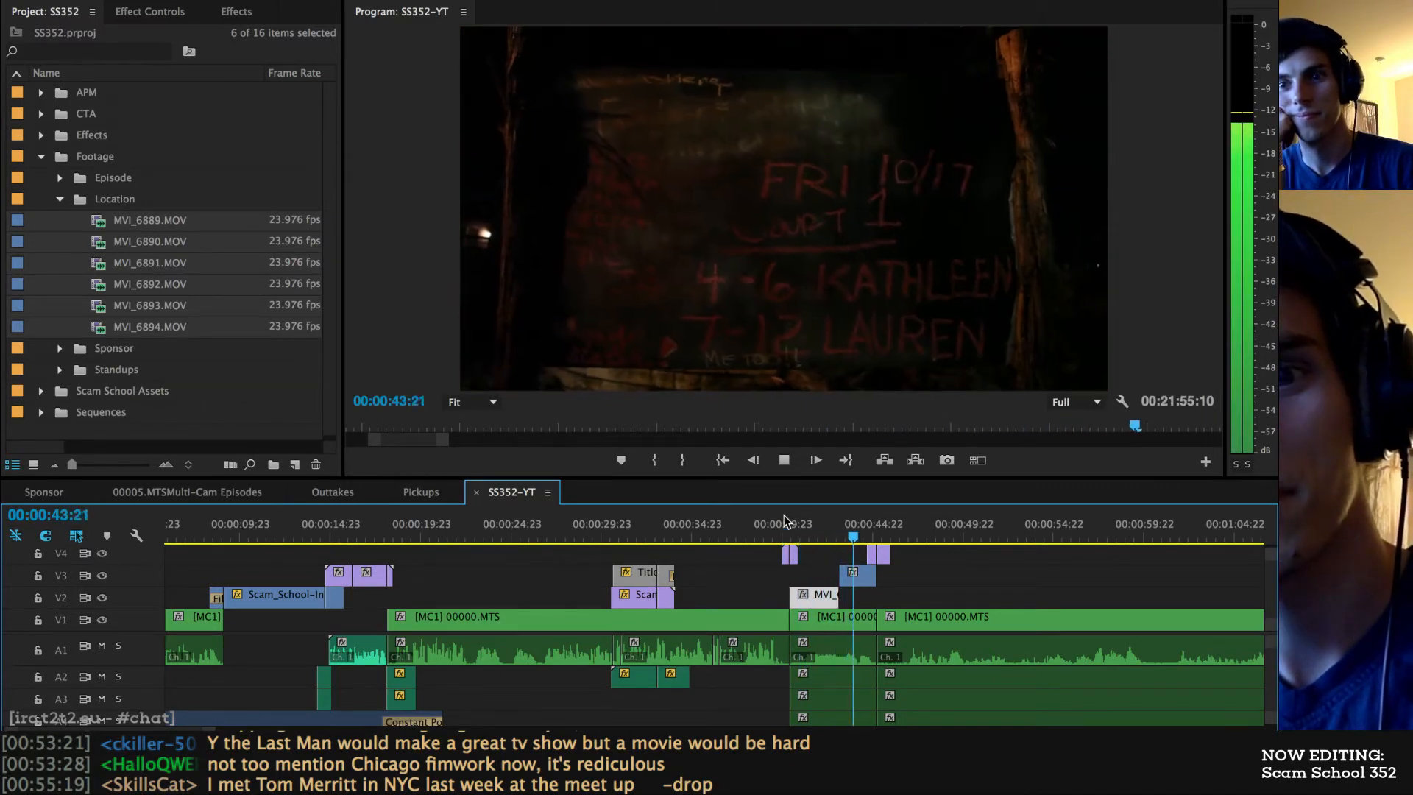
{"action": "key", "text": "space"}
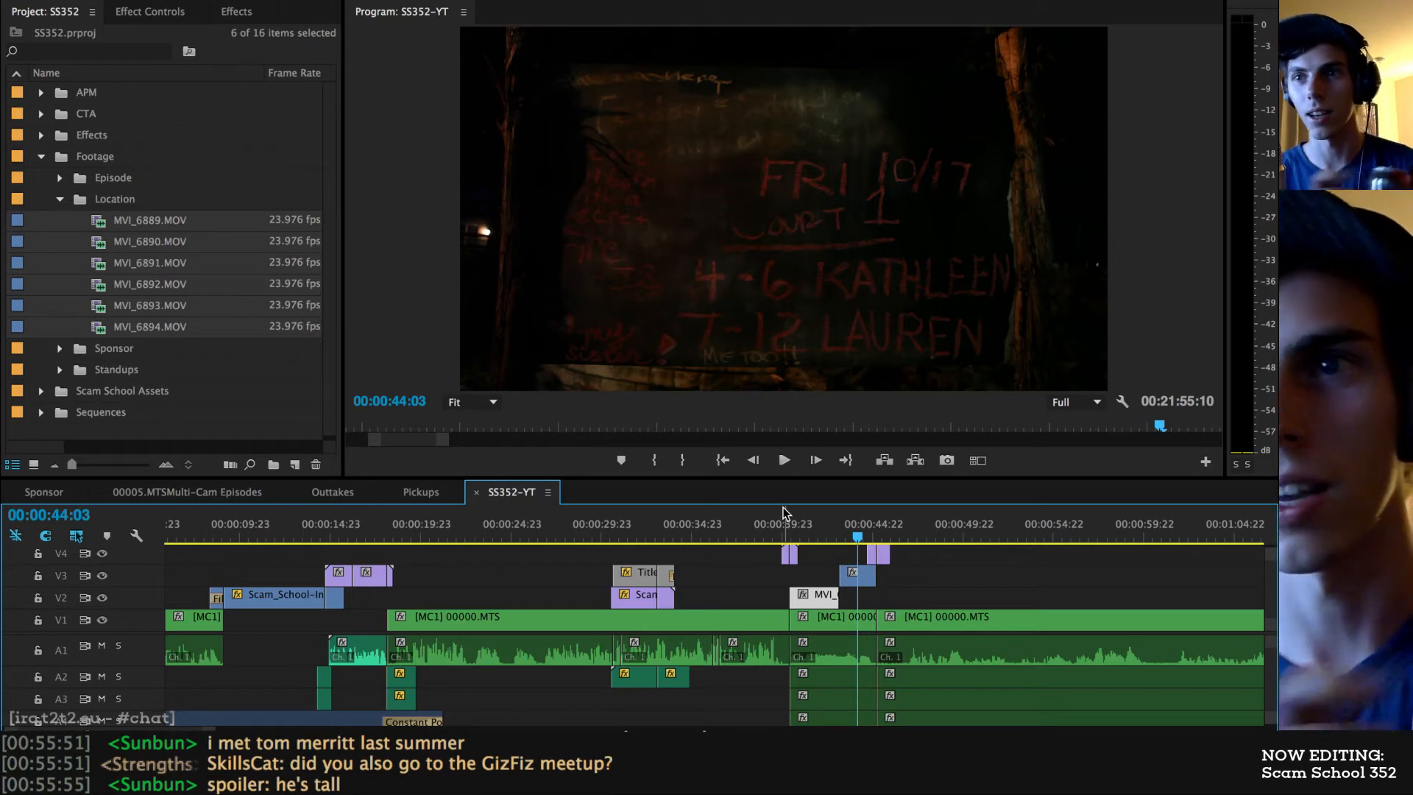
Step: Move MVI_6894.MOV down to V2 directly after MVI_6889.MOV and play through both transitions
{"action": "left_click", "coordinate": [787, 527]}
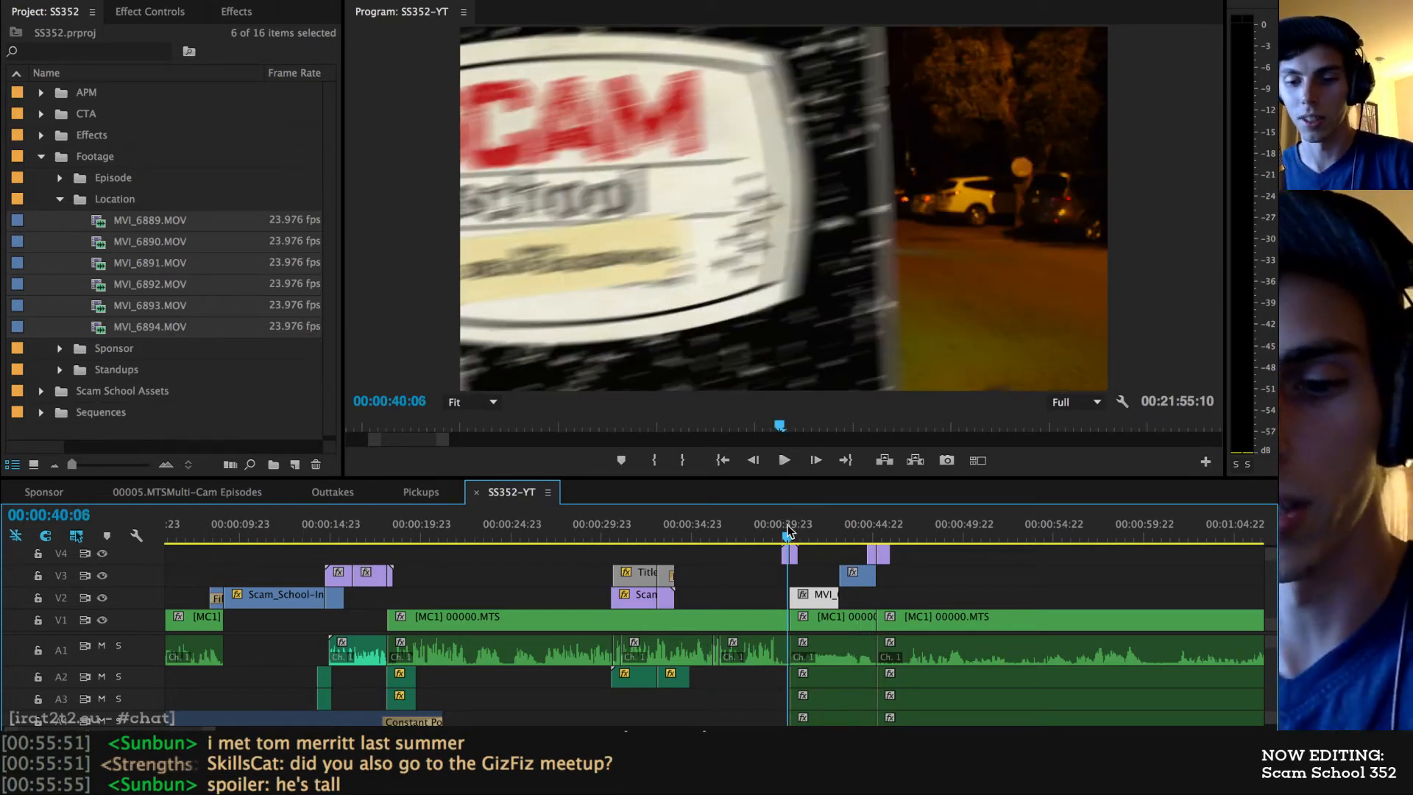
{"action": "key", "text": "equal"}
{"action": "key", "text": "equal"}
{"action": "key", "text": "equal"}
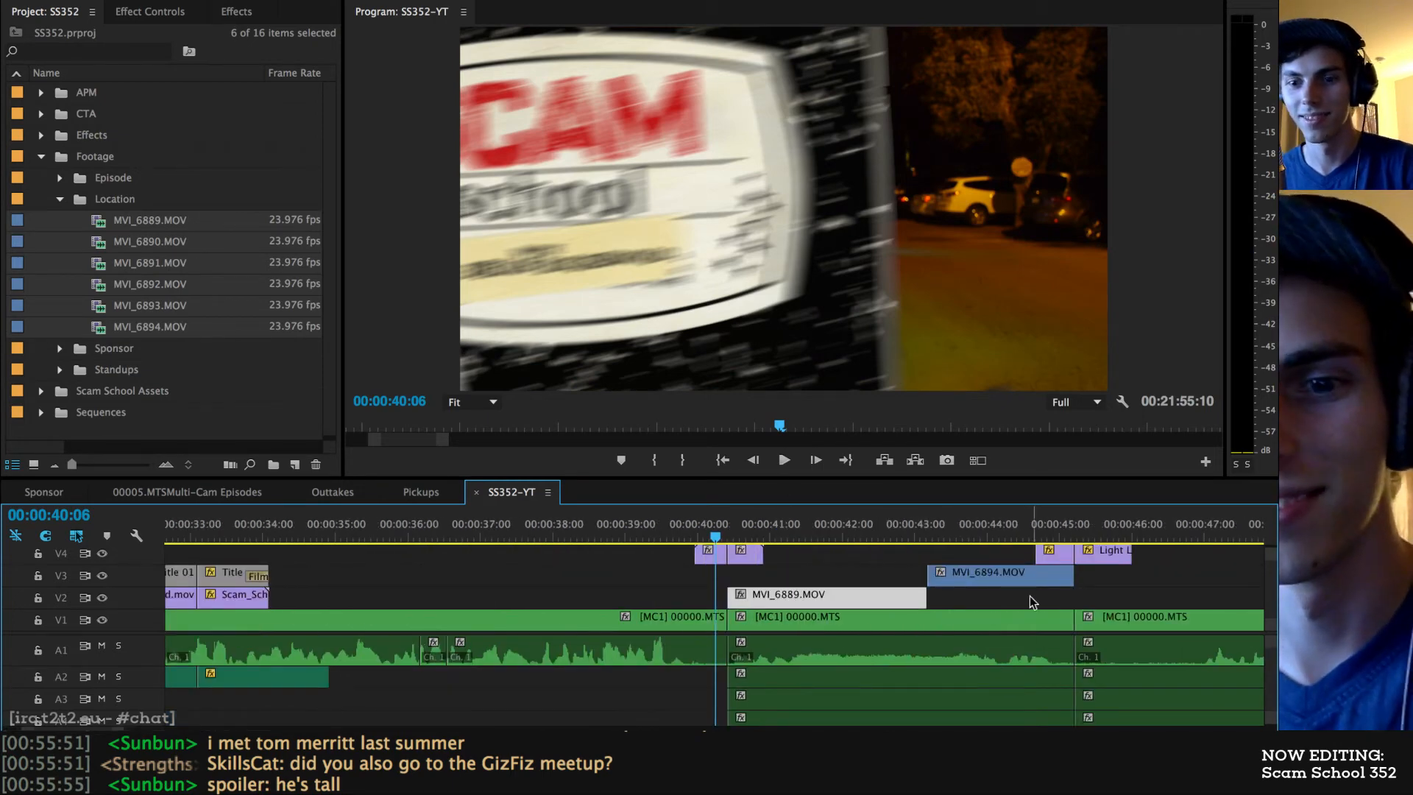
{"action": "left_click_drag", "start_coordinate": [1018, 573], "coordinate": [1017, 595]}
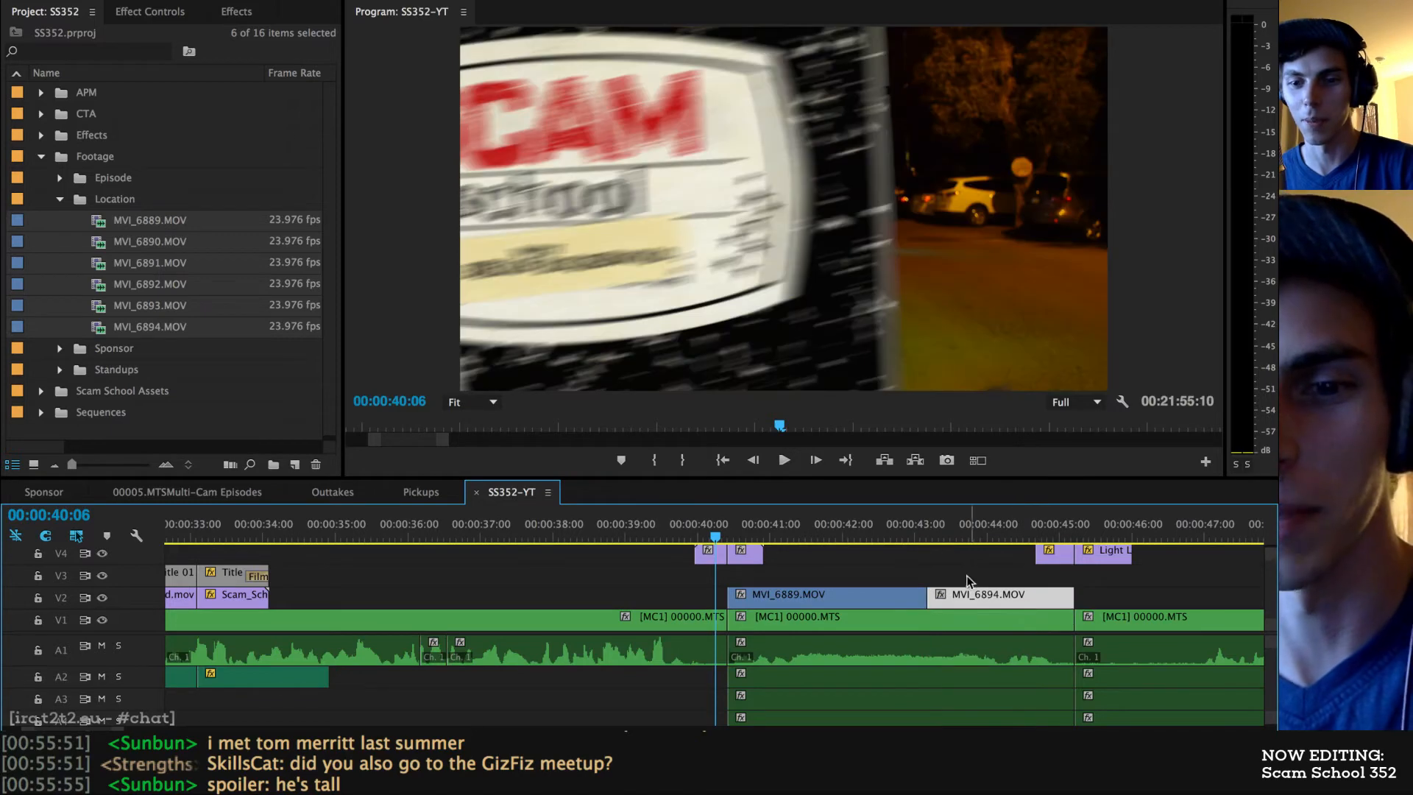
{"action": "left_click", "coordinate": [960, 576]}
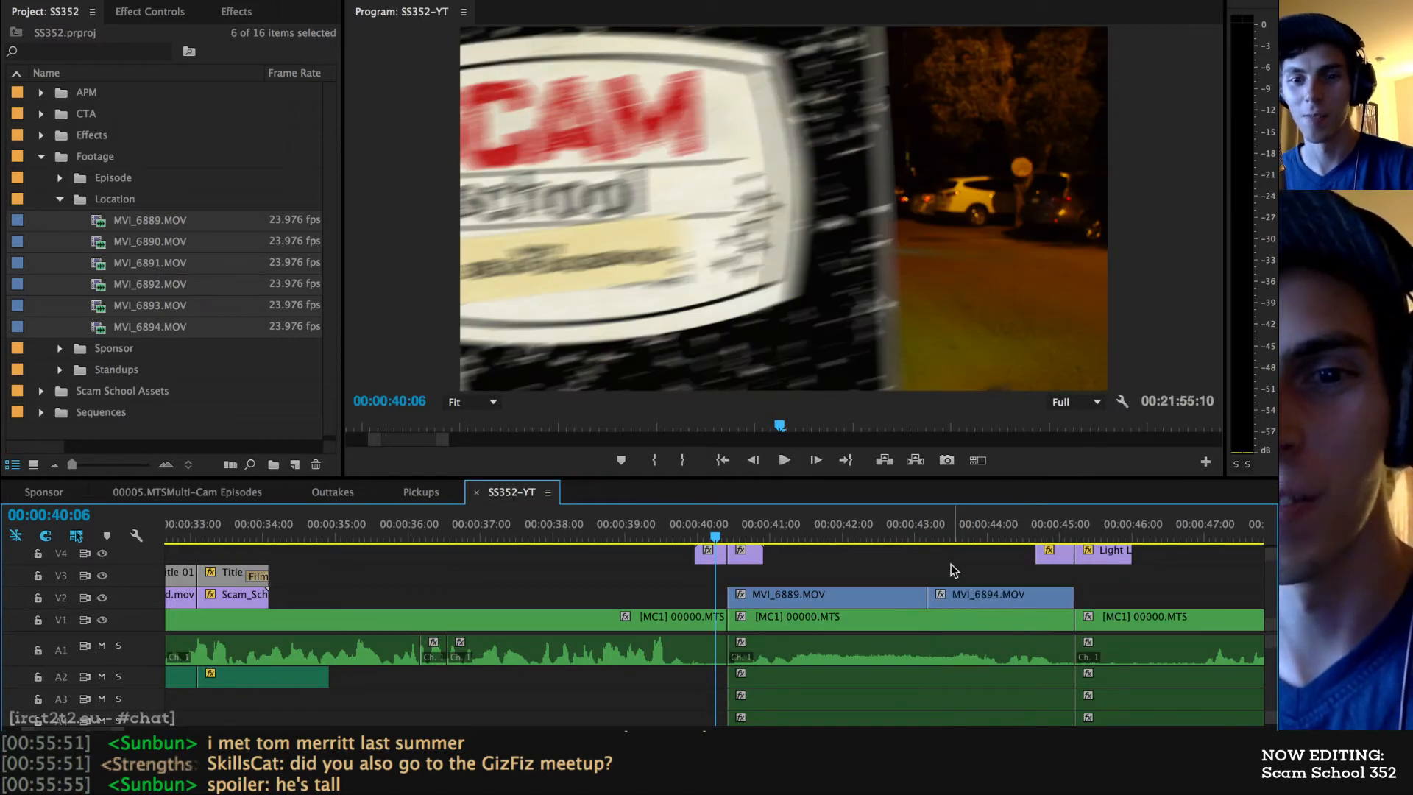
{"action": "key", "text": "space"}
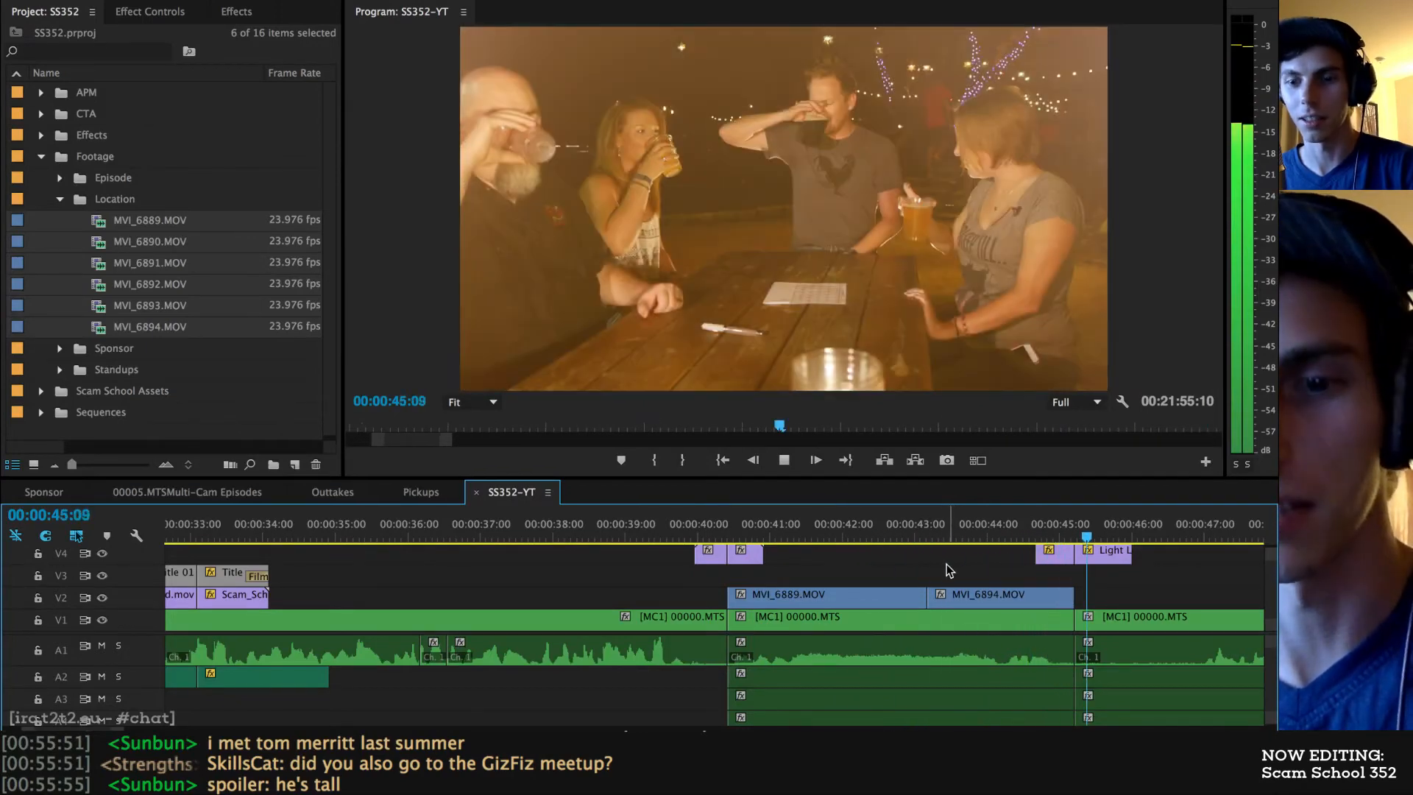
{"action": "key", "text": "space"}
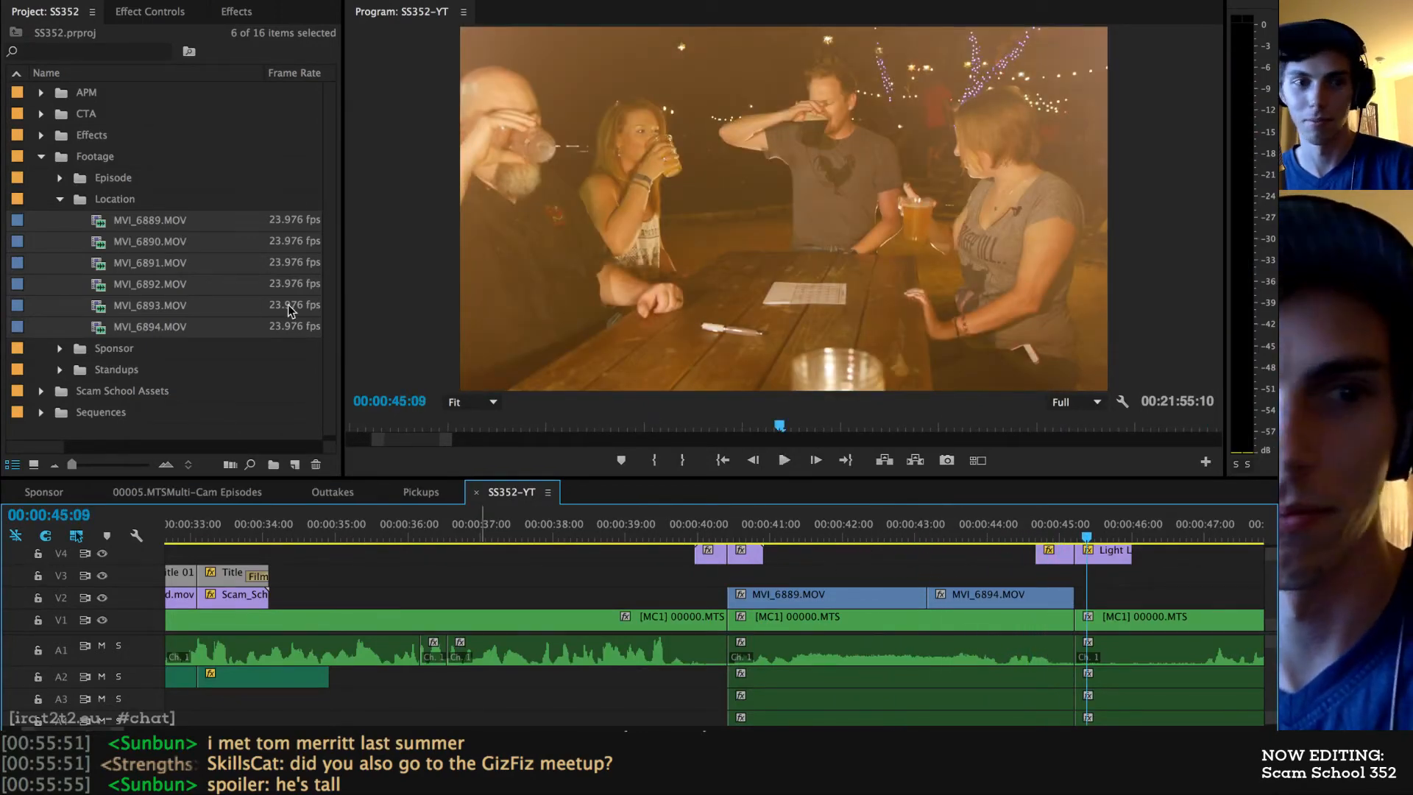
Step: Collapse the Location bin and create a new 1920 × 1080 title named Location outside the bins
{"action": "left_click", "coordinate": [60, 200]}
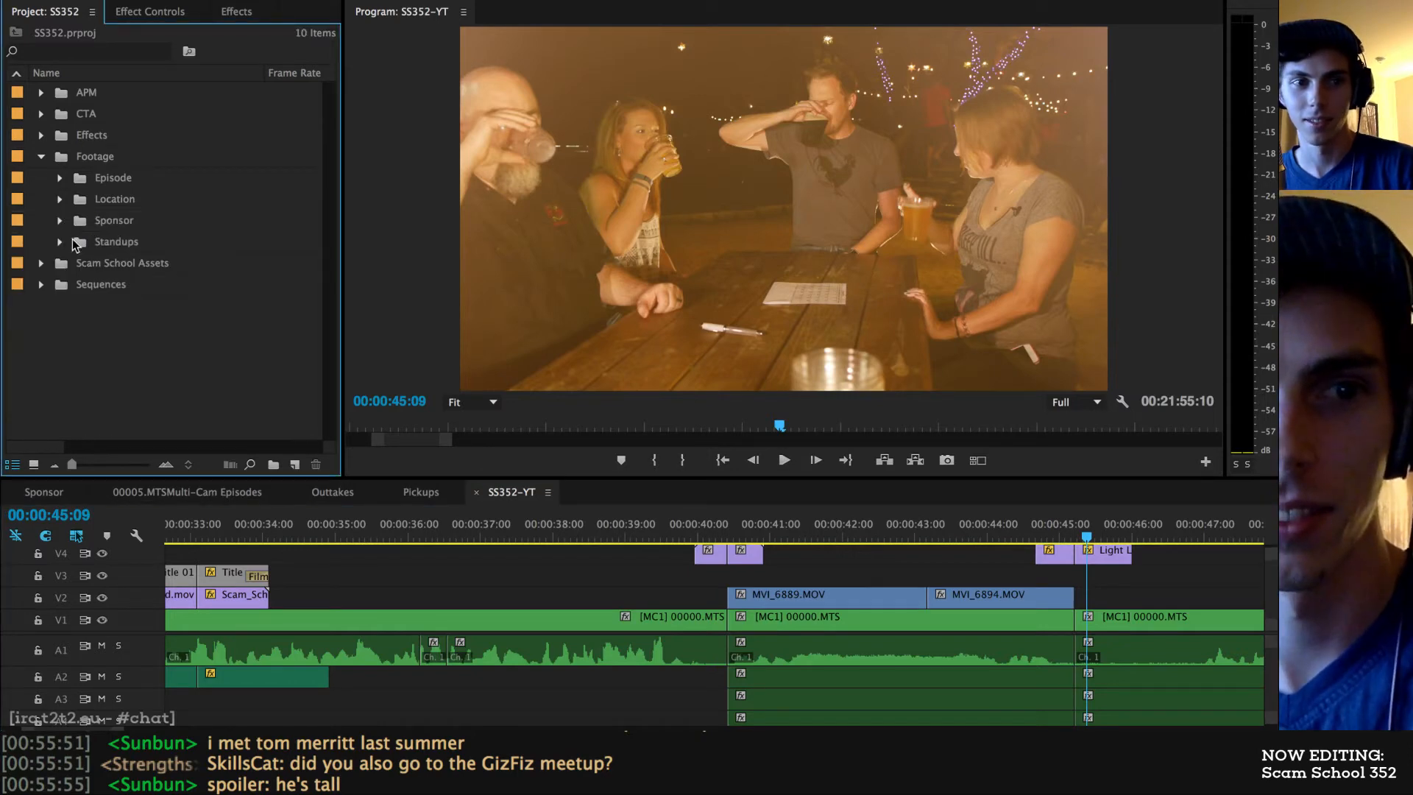
{"action": "left_click", "coordinate": [79, 157]}
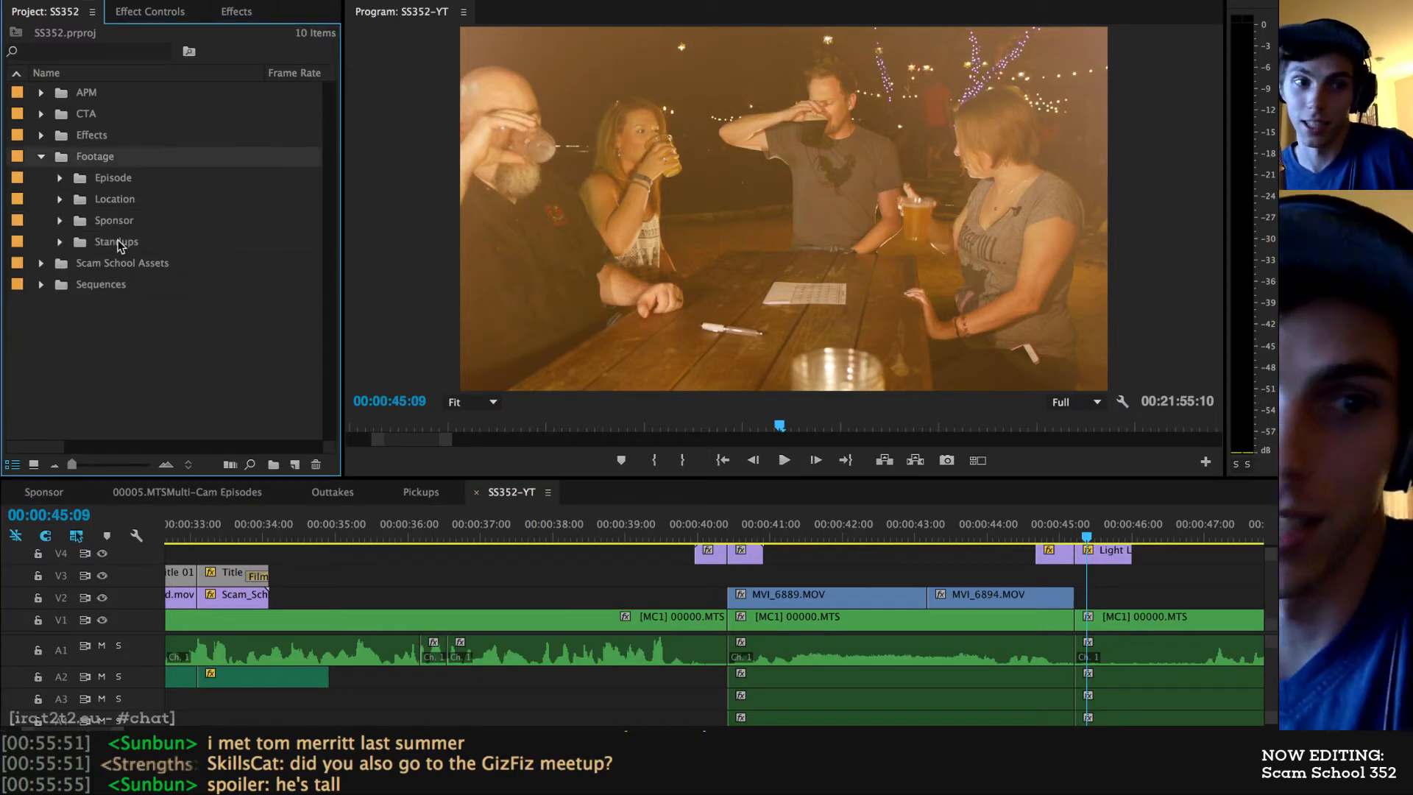
{"action": "left_click", "coordinate": [162, 313]}
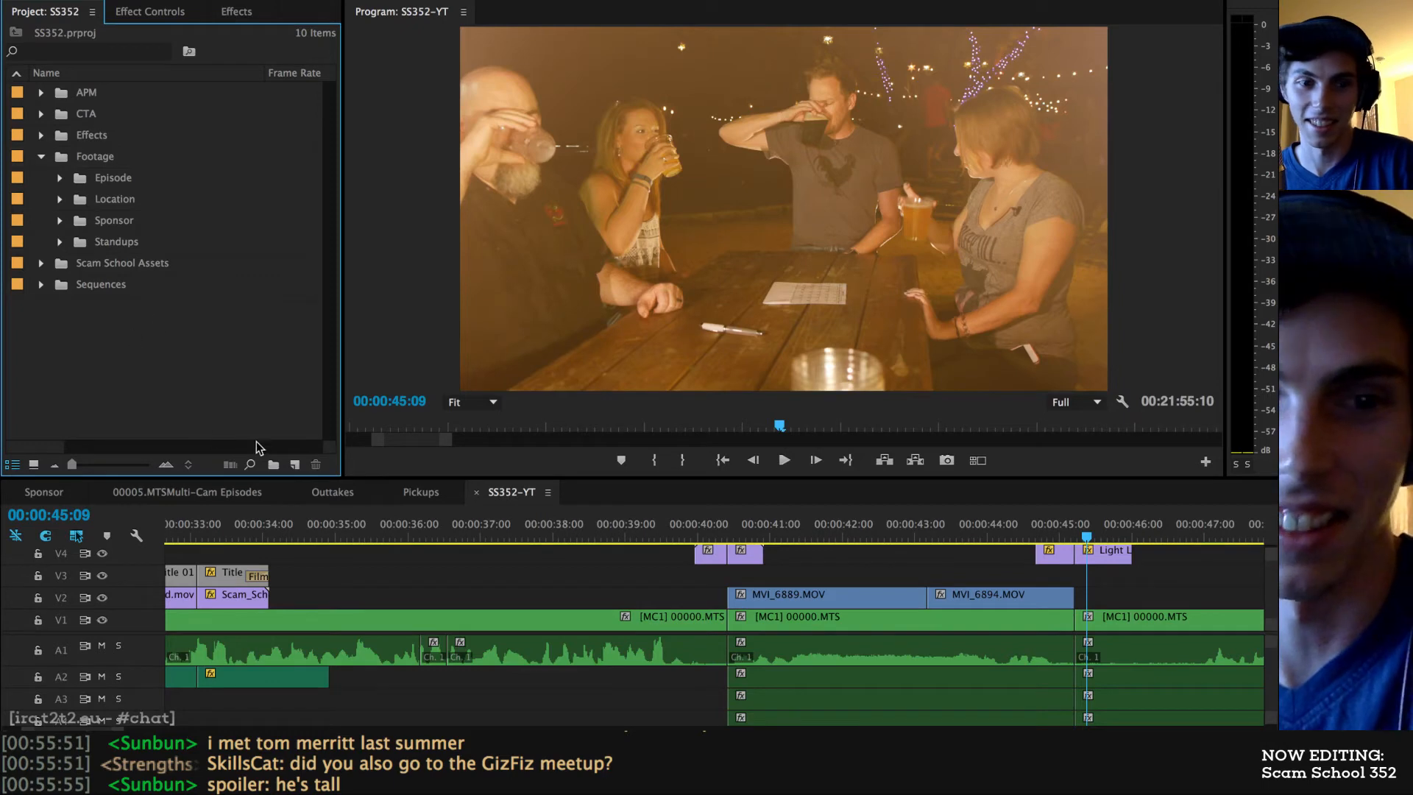
{"action": "left_click", "coordinate": [294, 465]}
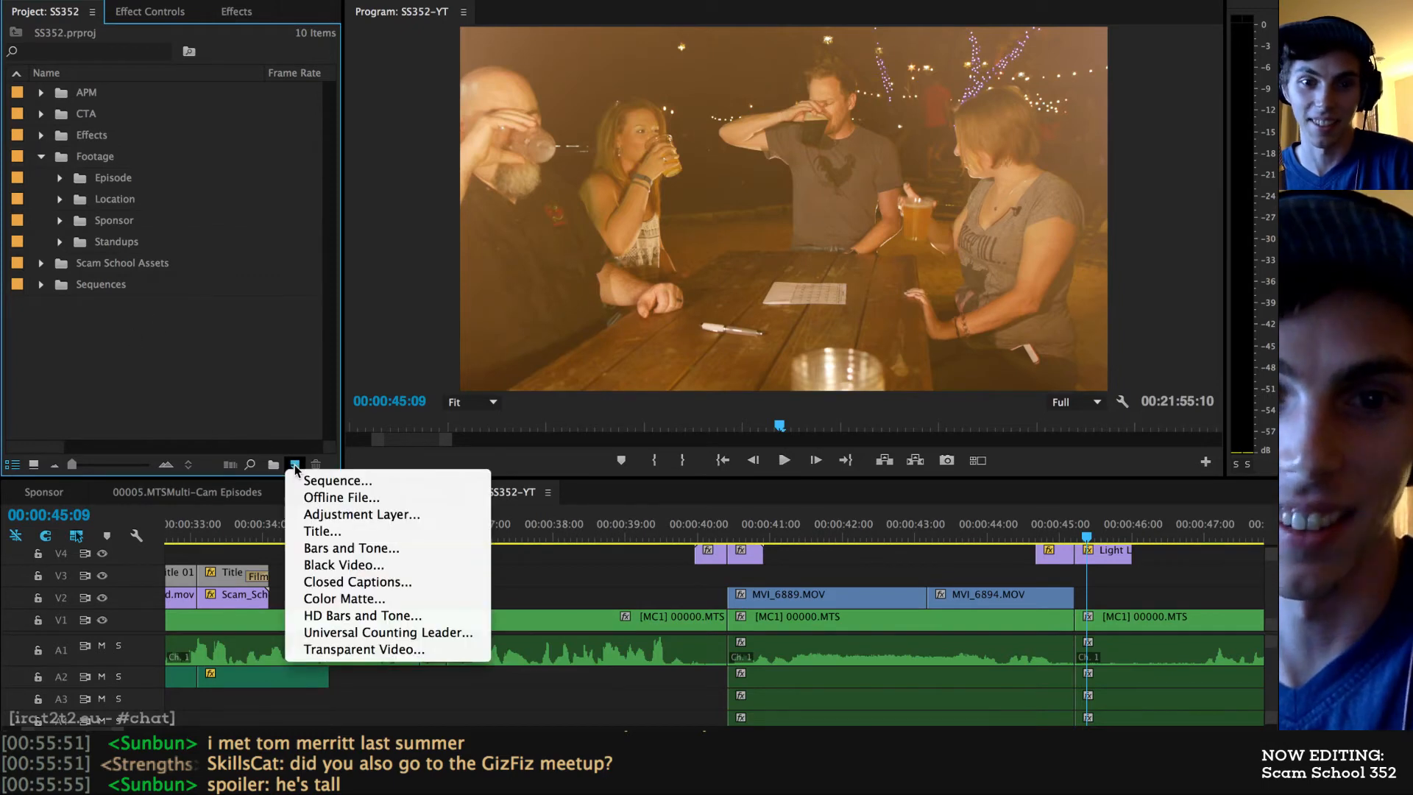
{"action": "left_click", "coordinate": [339, 538]}
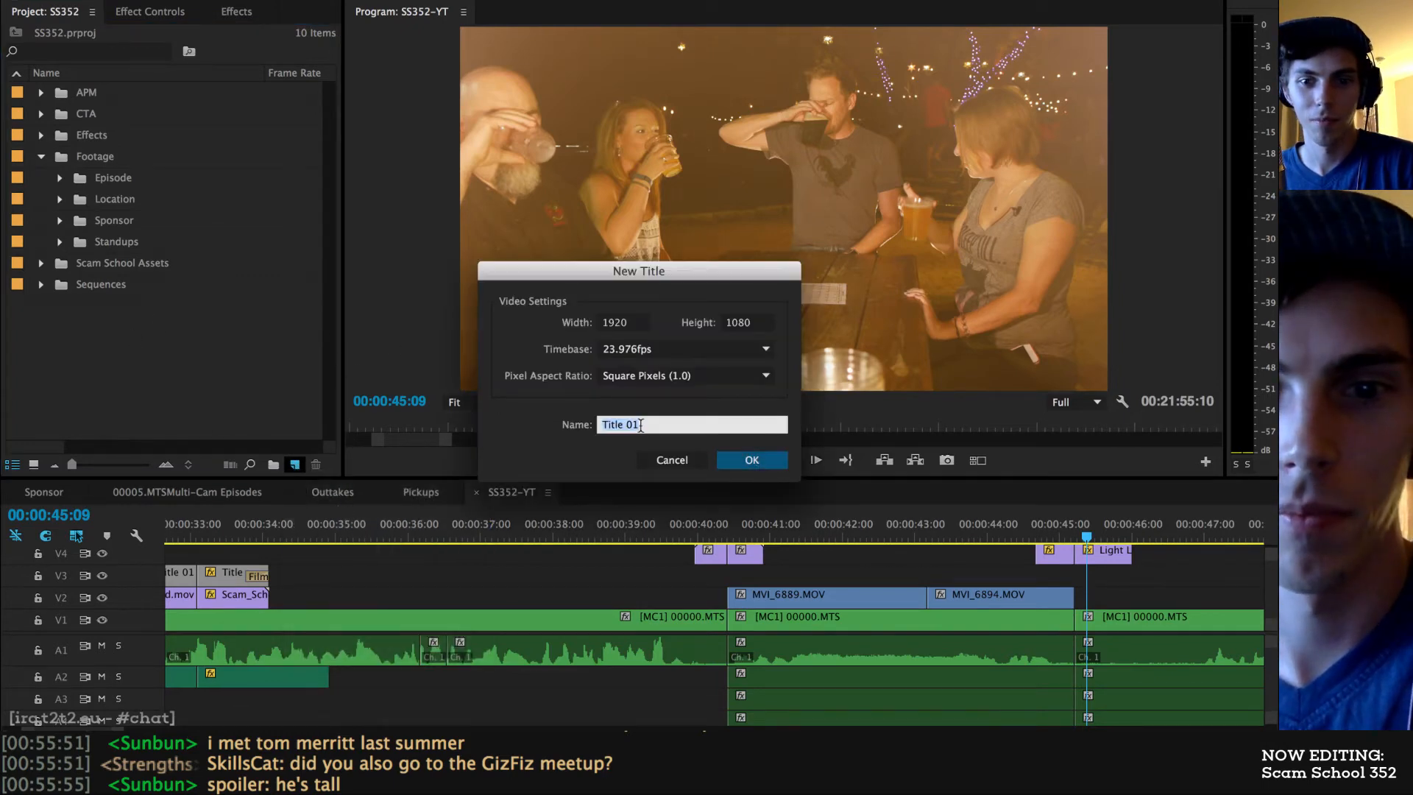
{"action": "double_click", "coordinate": [670, 426]}
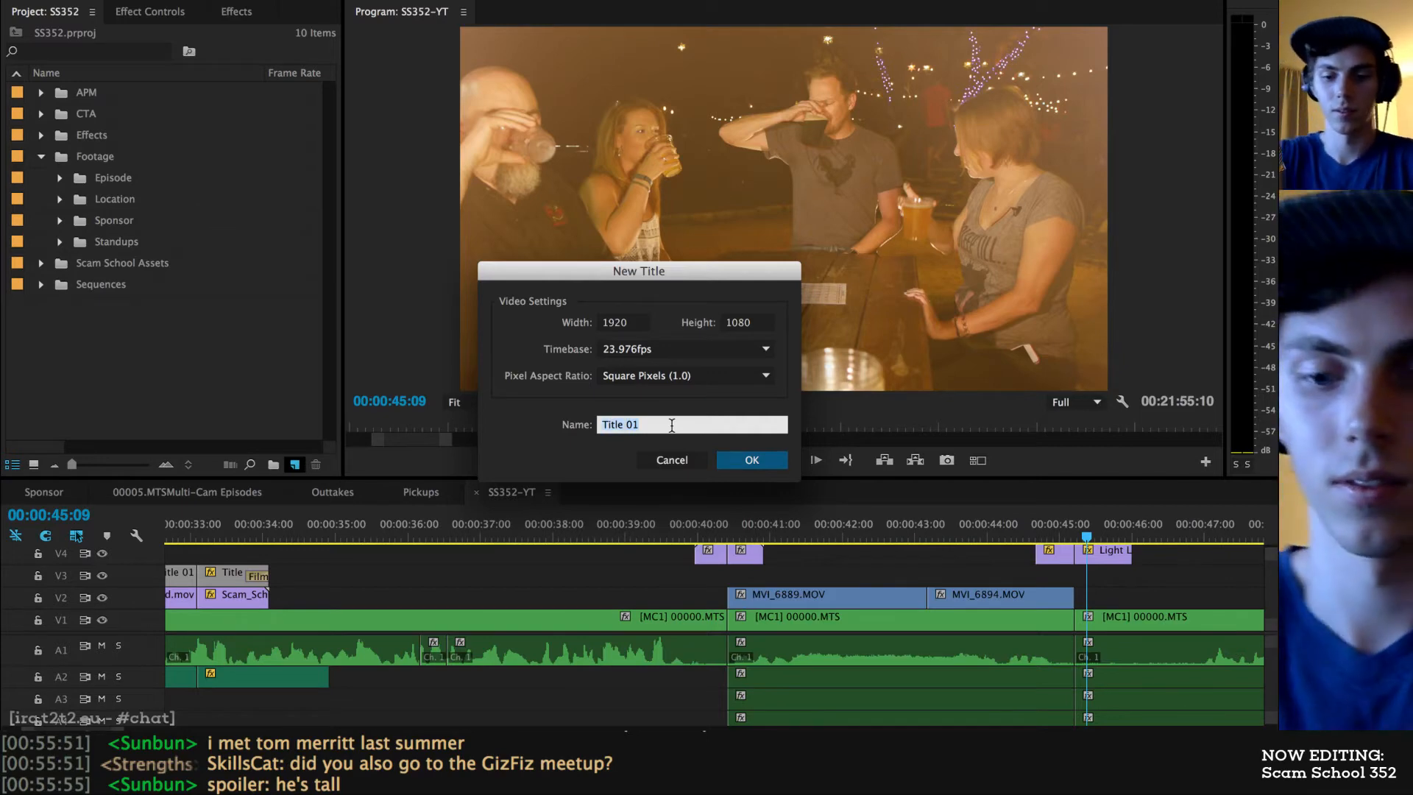
{"action": "type", "text": "Location"}
{"action": "key", "text": "Return"}
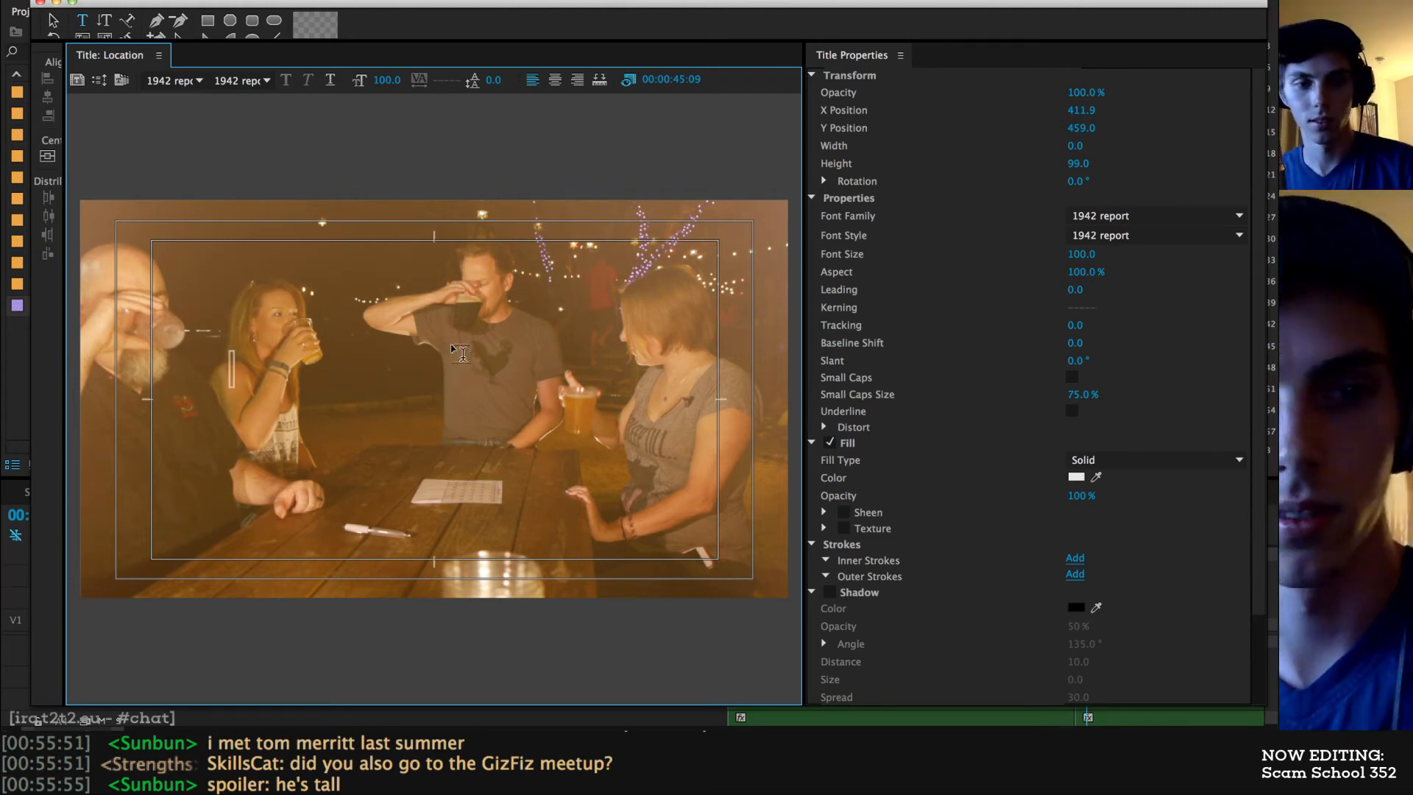
Step: Enter MOONTOWER SALOON on two lines in the title and centre-align the text
{"action": "type", "text": "MOONTOWER"}
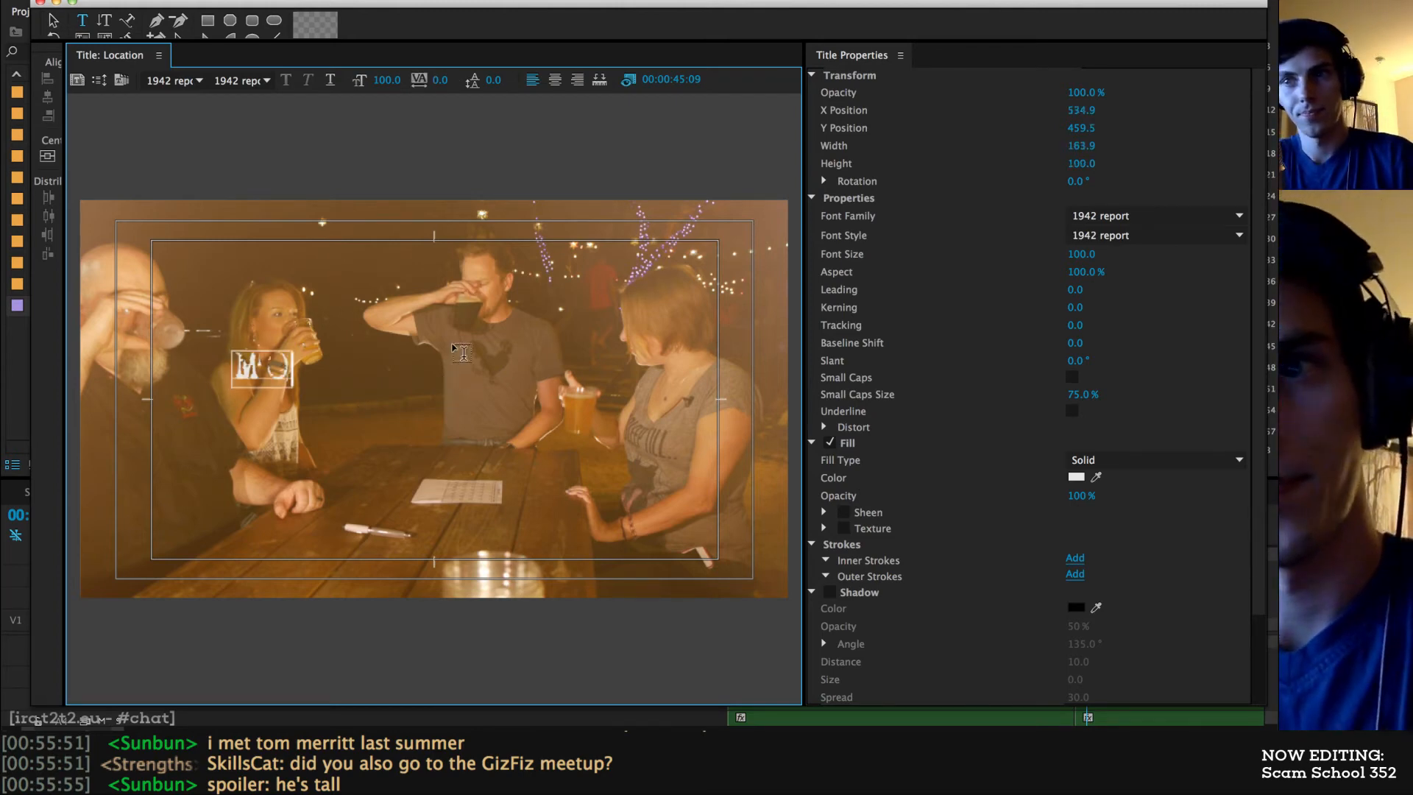
{"action": "key", "text": "Return"}
{"action": "type", "text": "SALOON"}
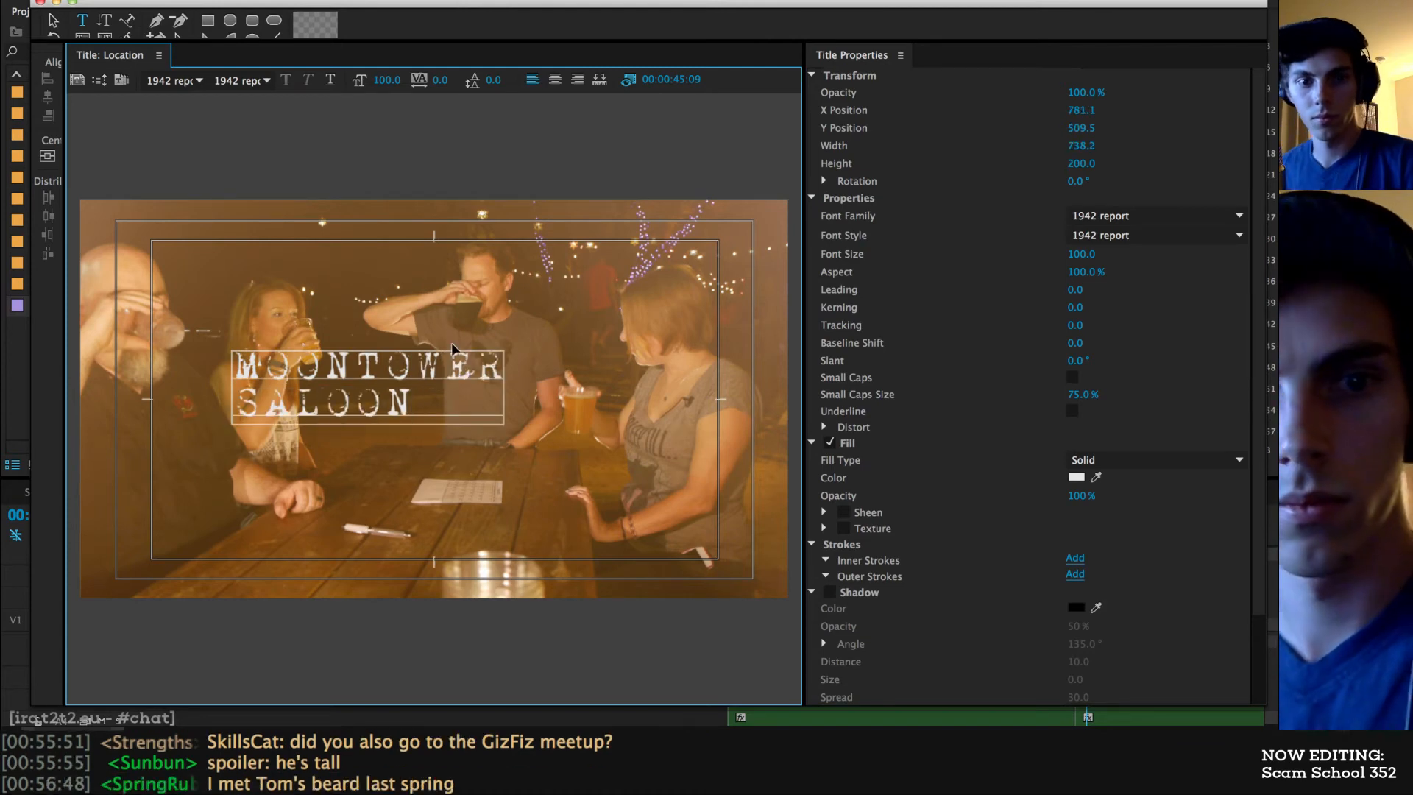
{"action": "key", "text": "super+a"}
{"action": "left_click", "coordinate": [554, 80]}
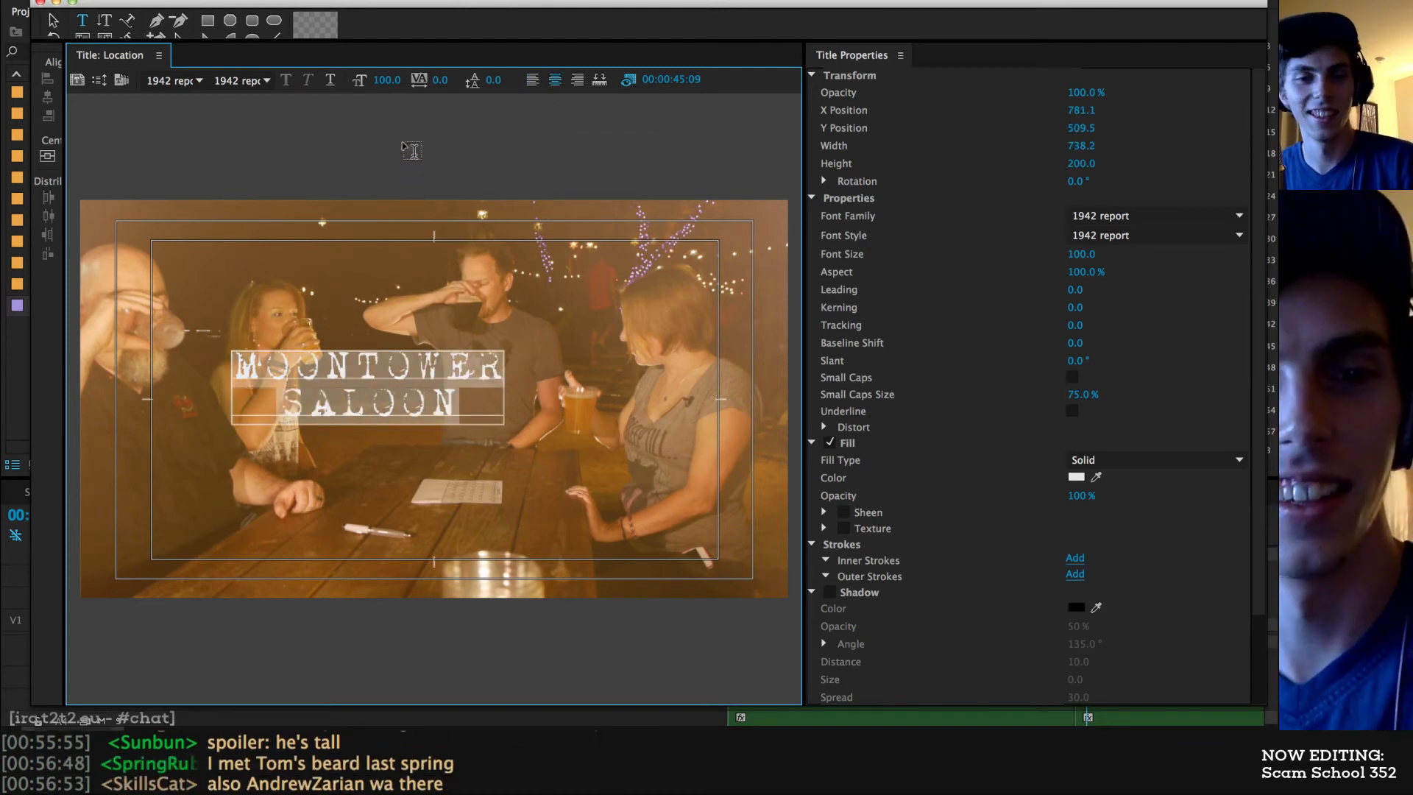
Step: Change the MOONTOWER SALOON title text to the Choplin font in the Bold style
{"action": "left_click", "coordinate": [188, 81]}
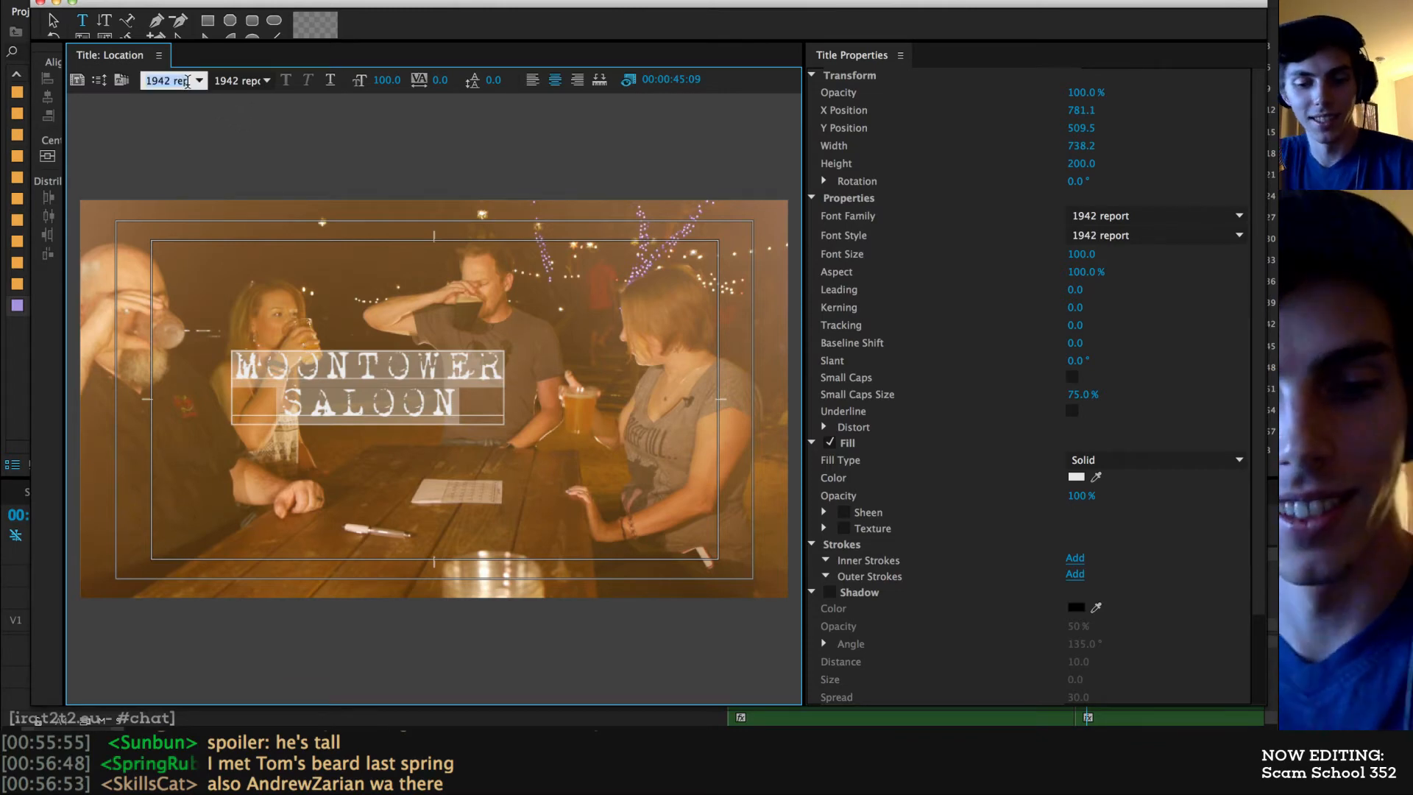
{"action": "type", "text": "Choplin"}
{"action": "key", "text": "Return"}
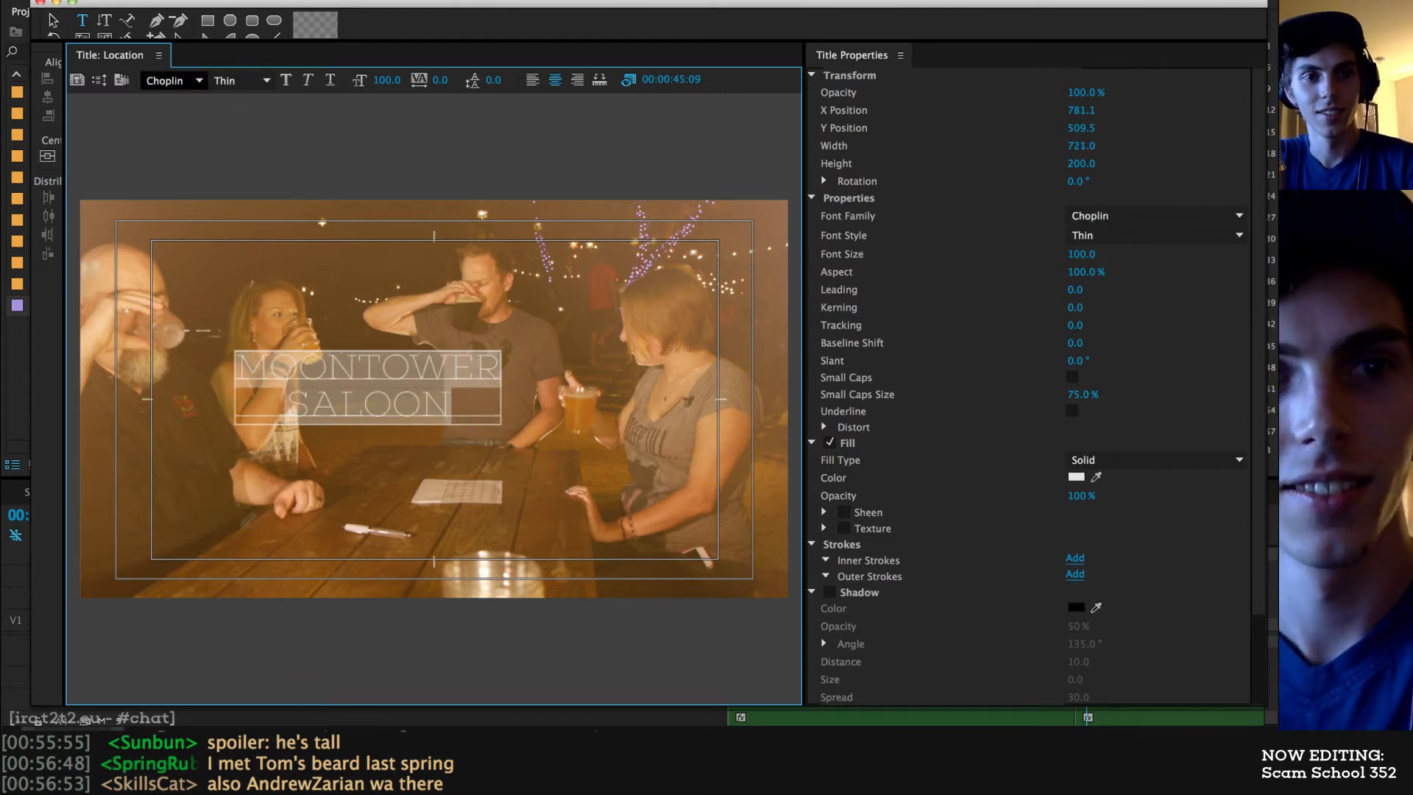
{"action": "left_click", "coordinate": [265, 81]}
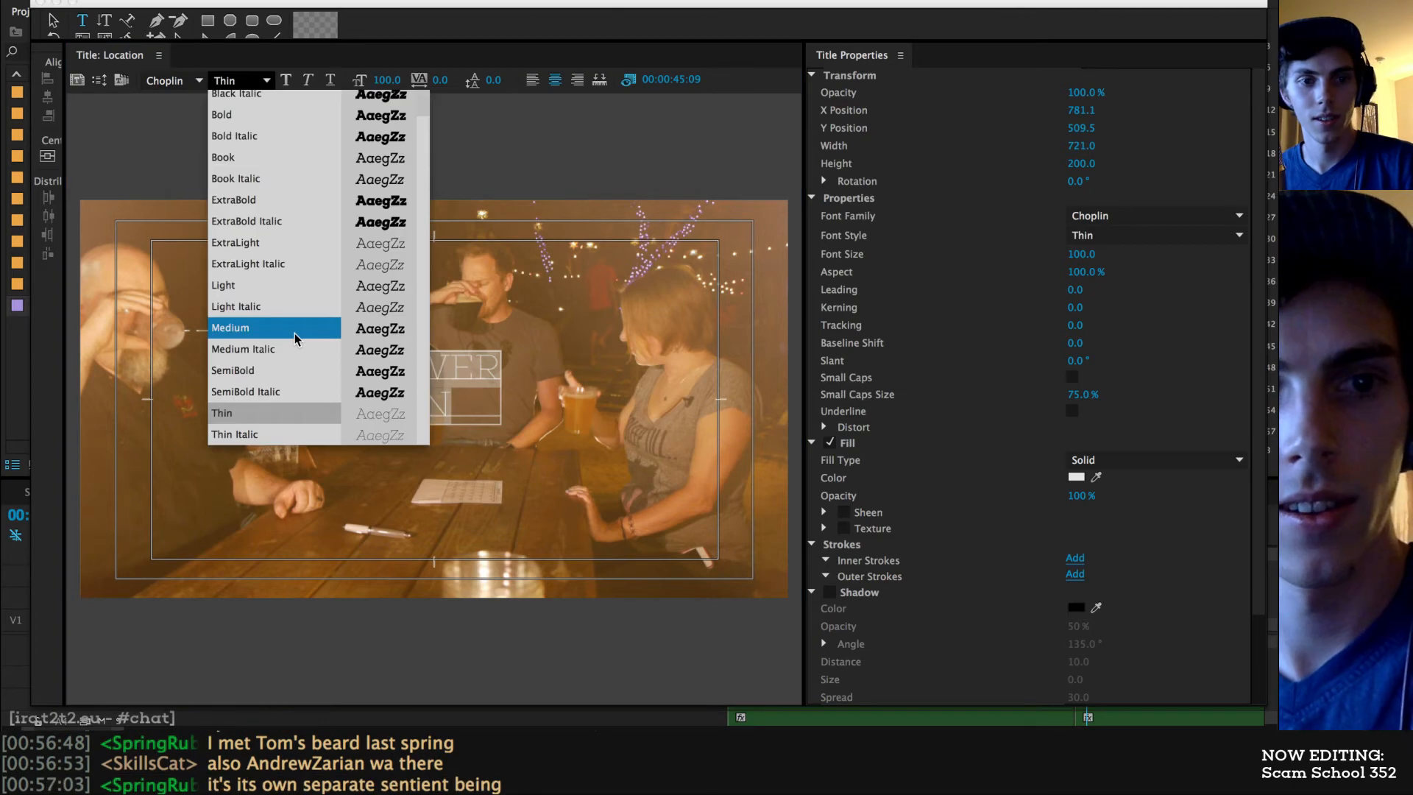
{"action": "scroll", "coordinate": [303, 324], "scroll_direction": "up", "scroll_amount": 2}
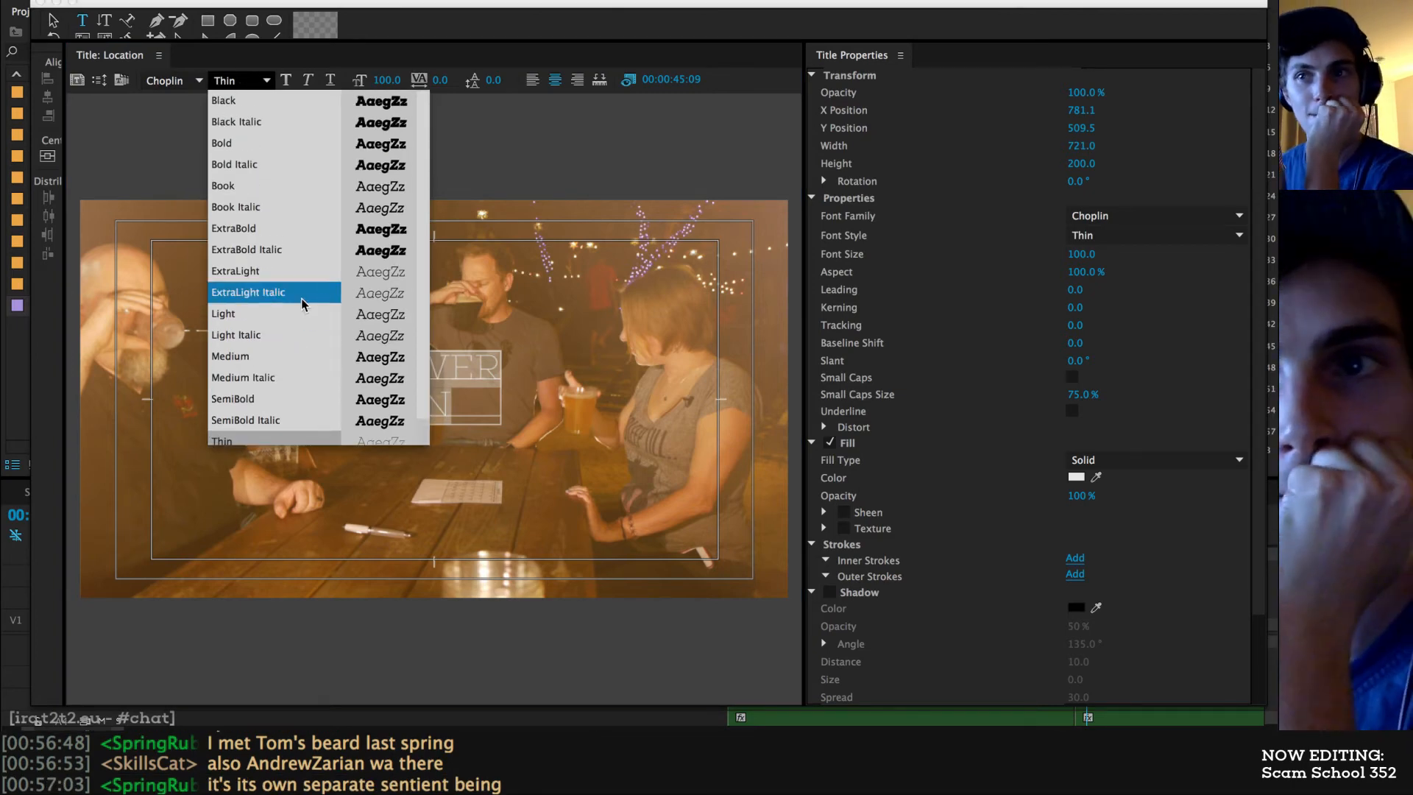
{"action": "left_click", "coordinate": [285, 150]}
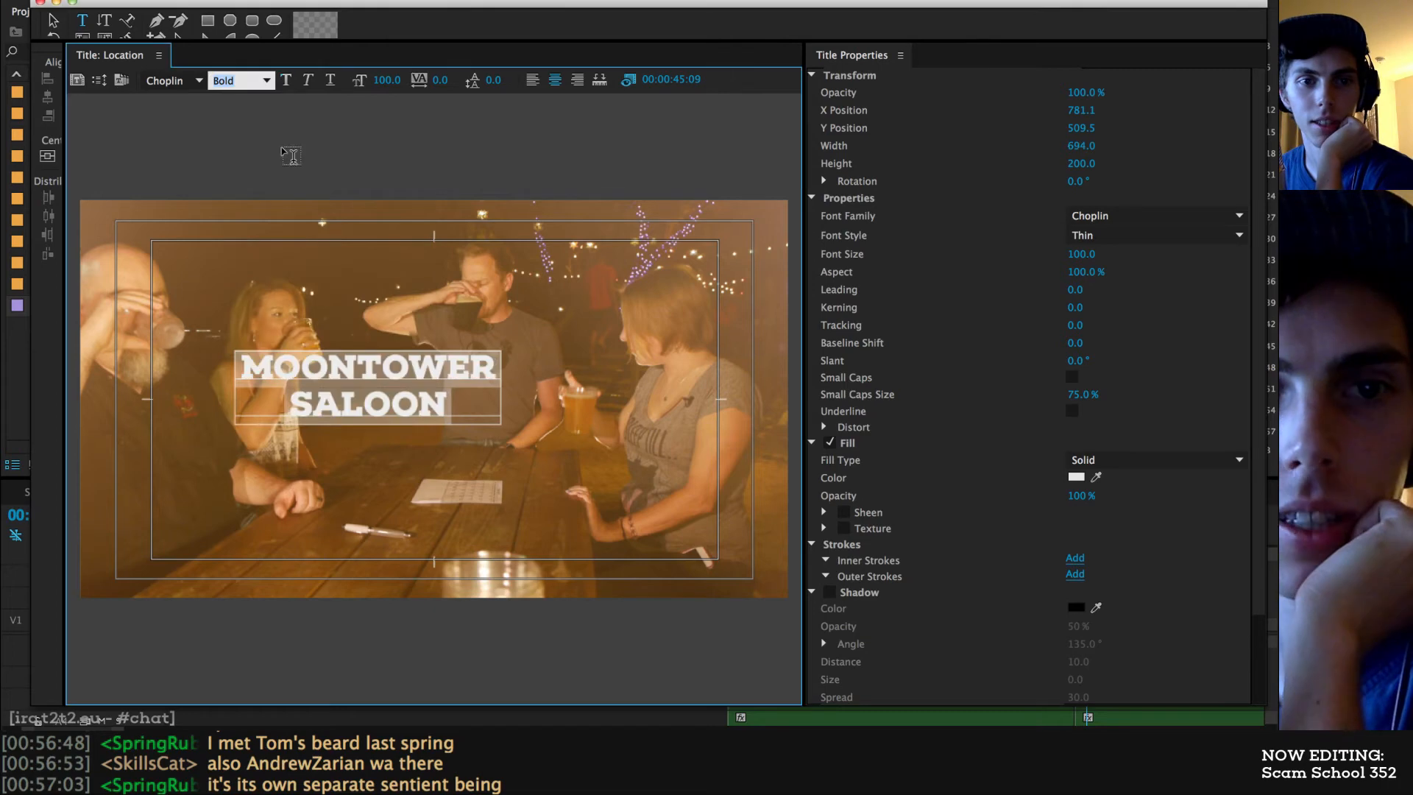
Step: Enlarge the title text to size 150 and on to 200, and move it towards the centre of the frame
{"action": "left_click", "coordinate": [390, 77]}
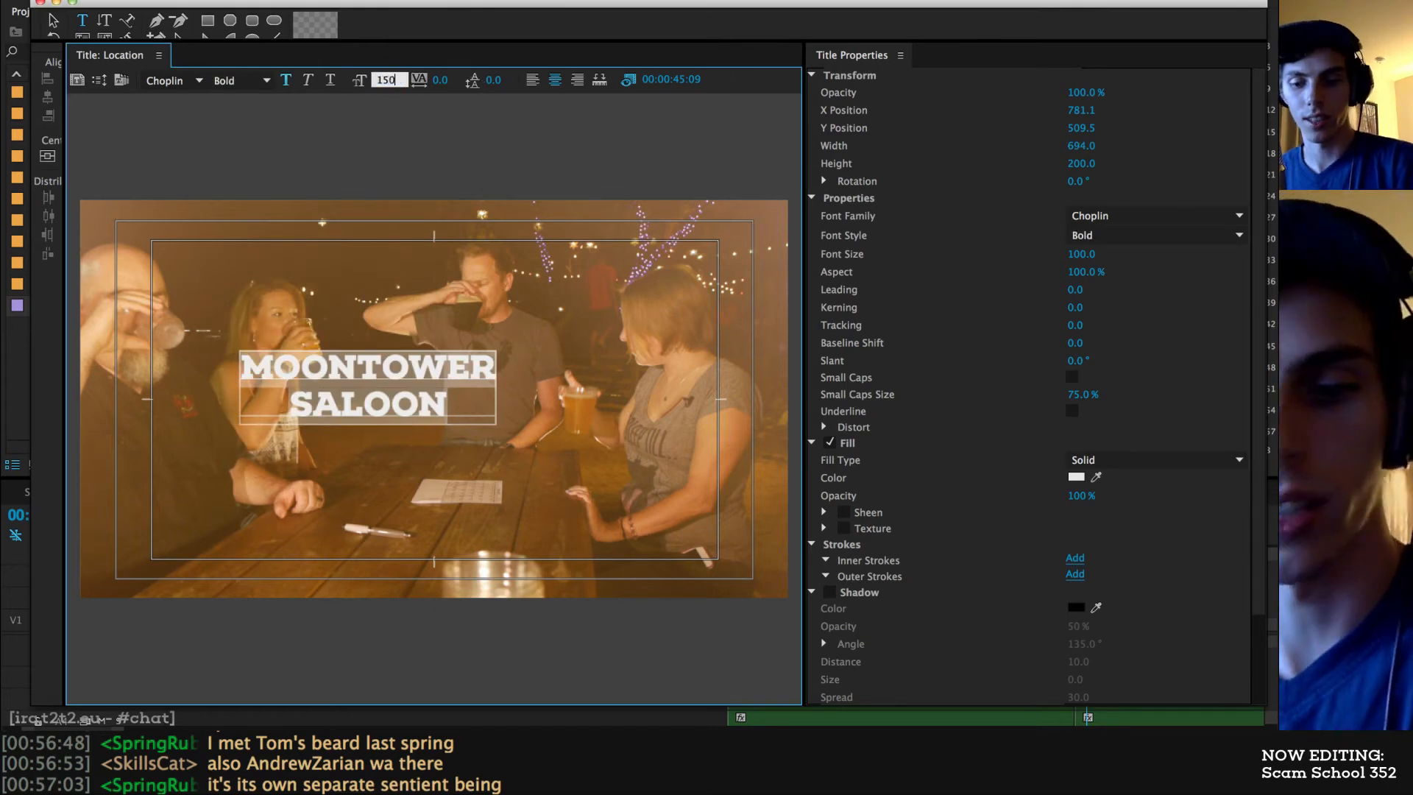
{"action": "key", "text": "Return"}
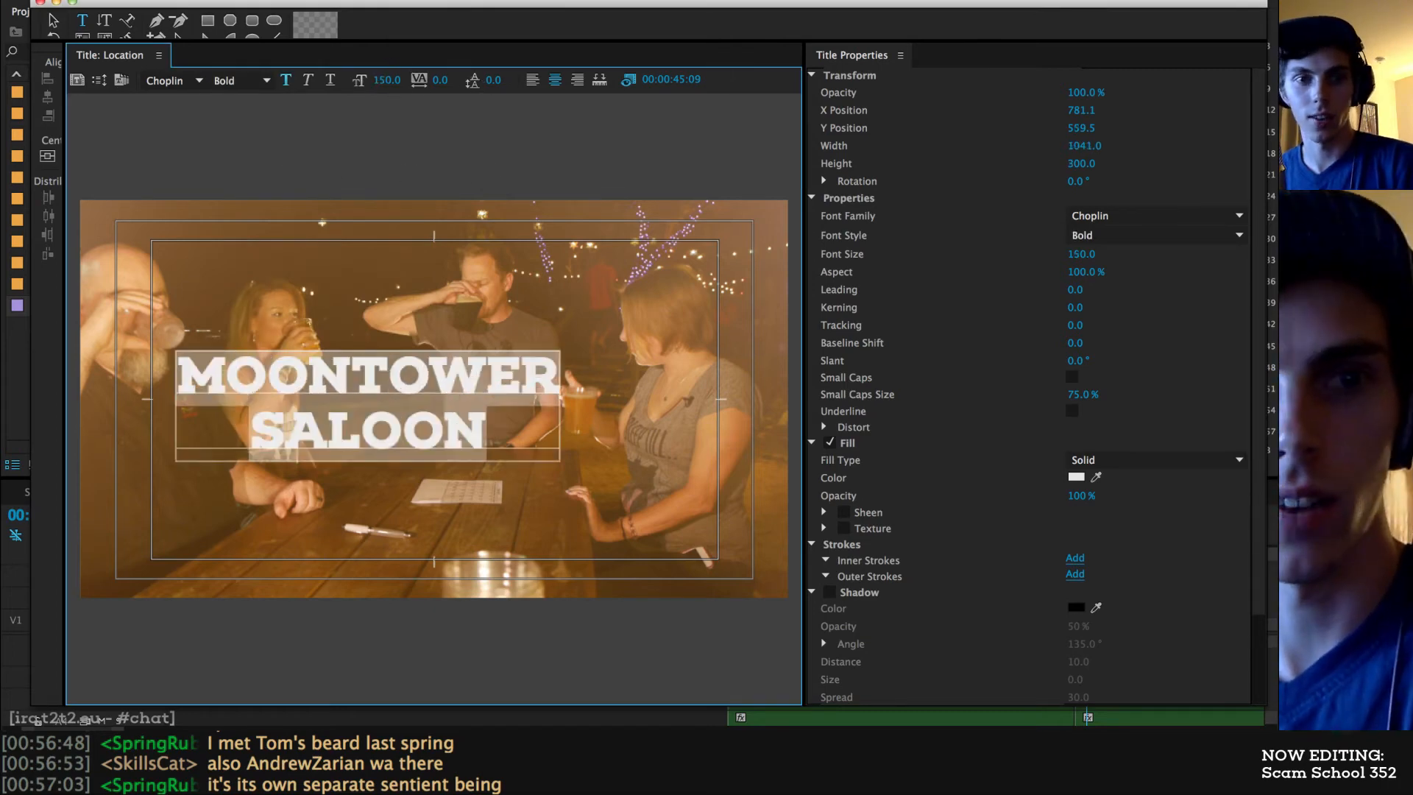
{"action": "left_click", "coordinate": [380, 80]}
{"action": "type", "text": "200"}
{"action": "key", "text": "Return"}
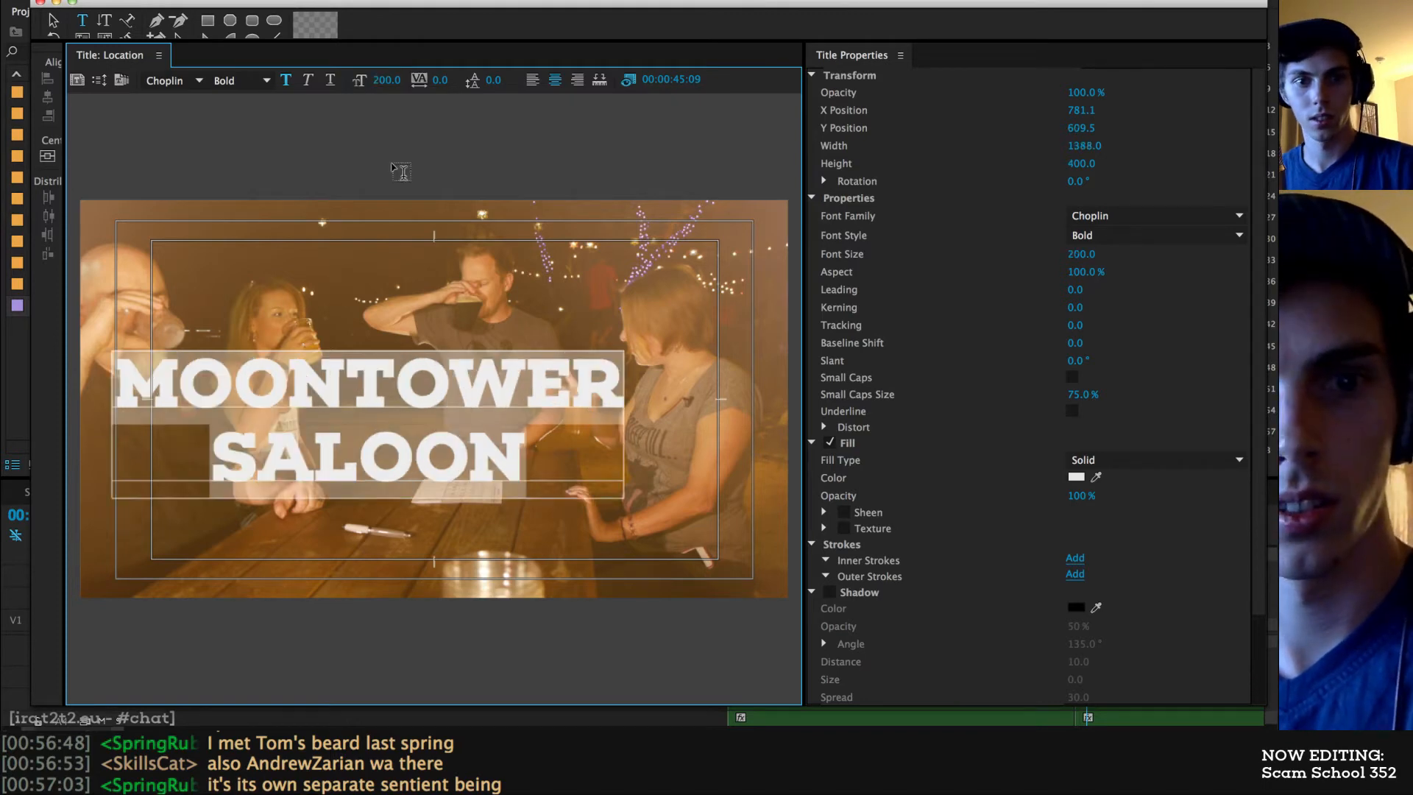
{"action": "left_click", "coordinate": [425, 407]}
{"action": "left_click_drag", "start_coordinate": [462, 406], "coordinate": [499, 365]}
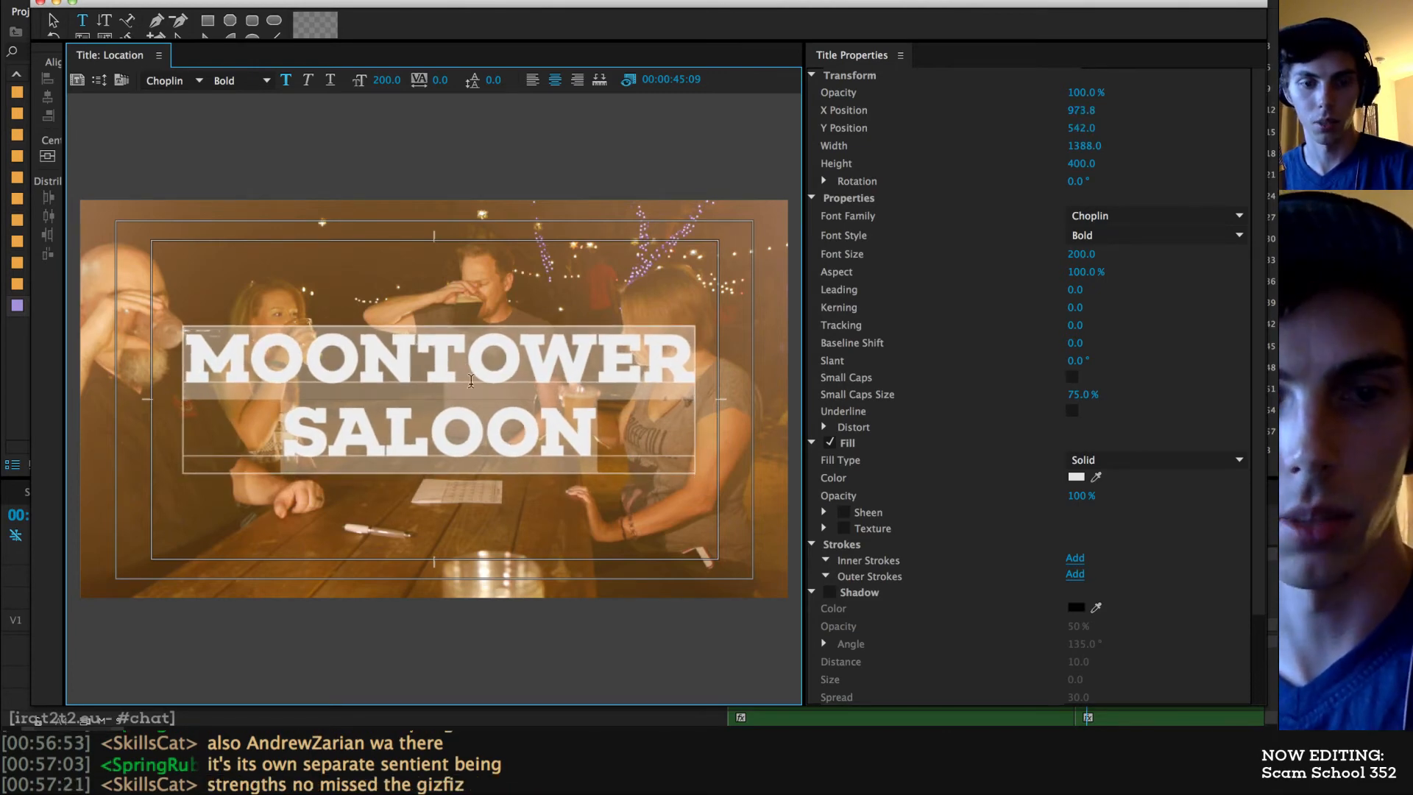
Step: Select all of the title text and set its font size to 250
{"action": "left_click", "coordinate": [573, 437]}
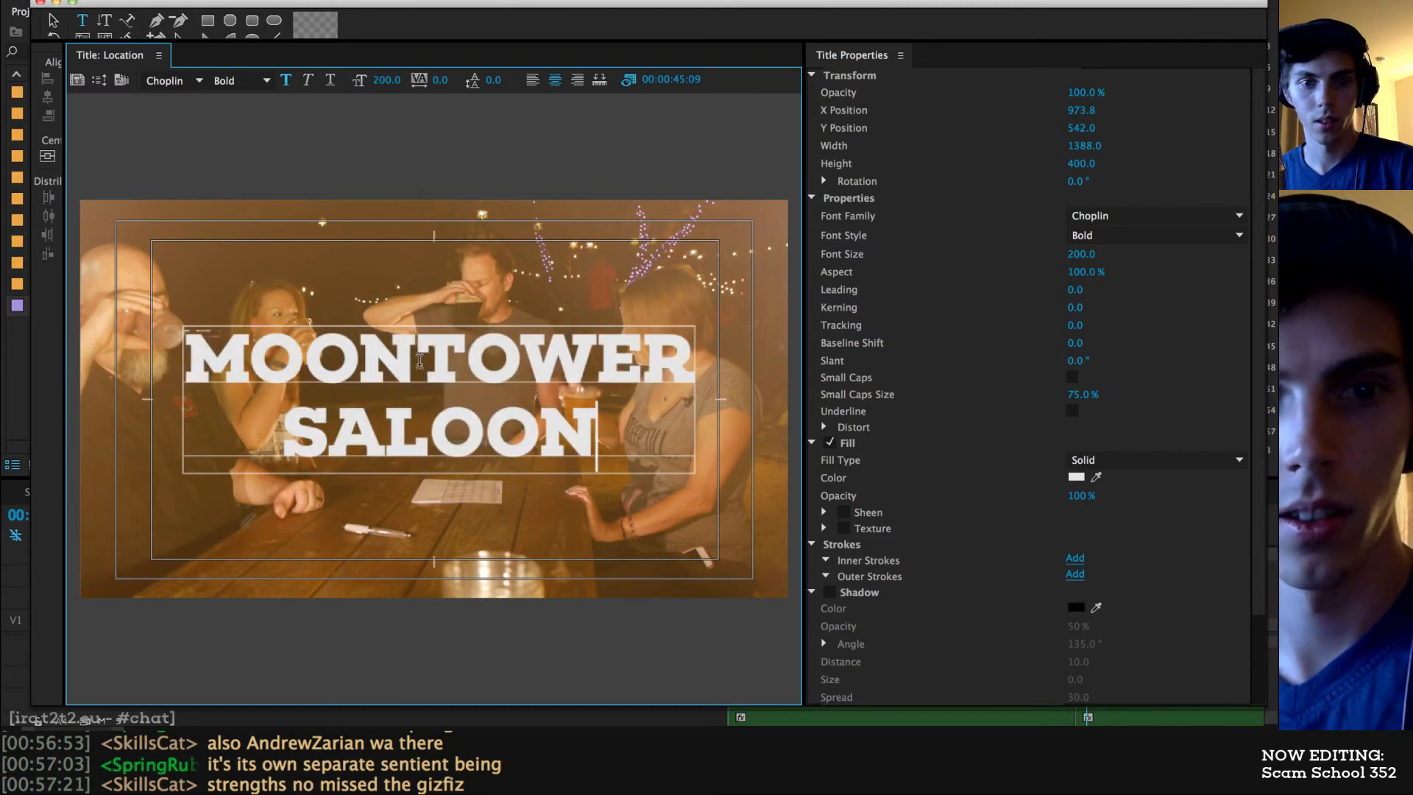
{"action": "key", "text": "super+a"}
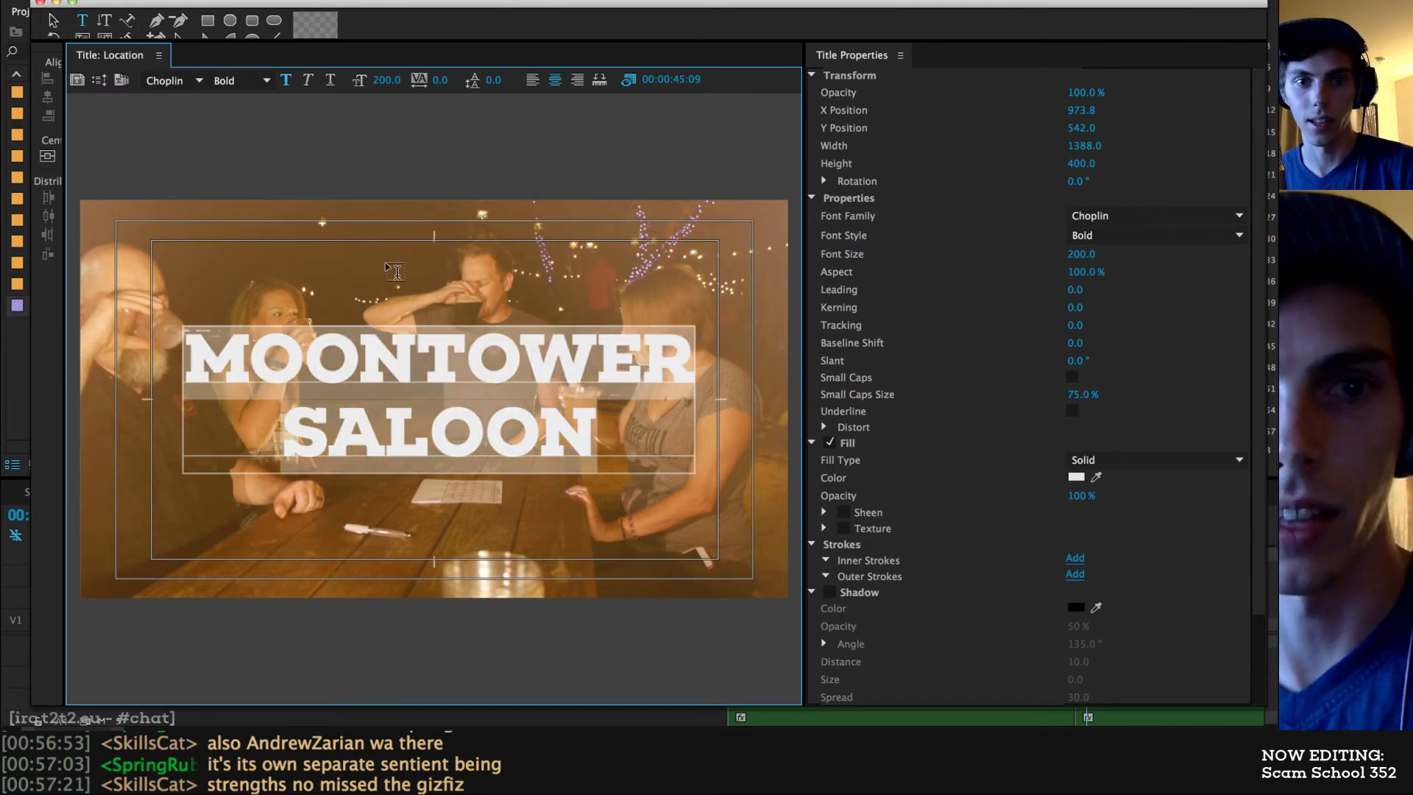
{"action": "left_click", "coordinate": [382, 79]}
{"action": "type", "text": "250"}
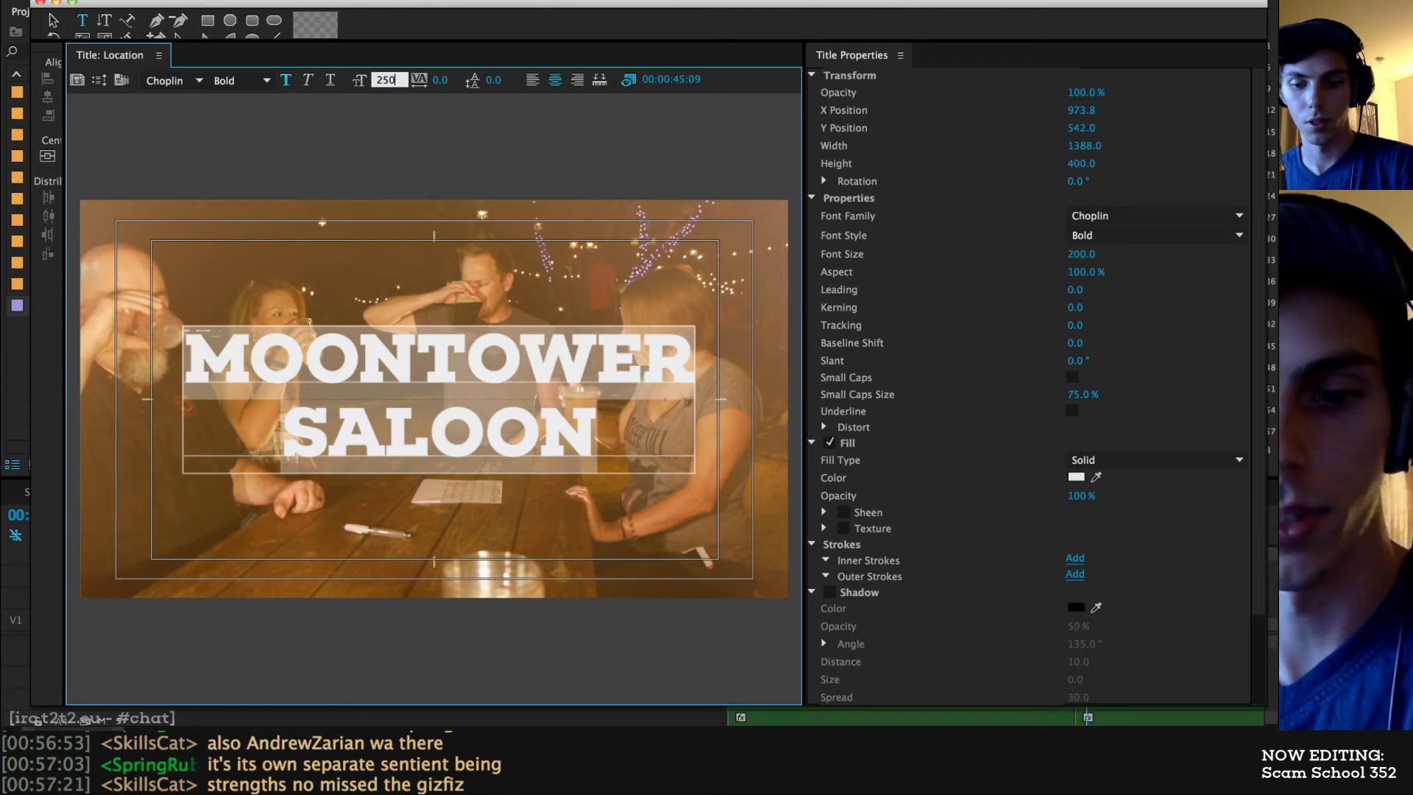
{"action": "key", "text": "Return"}
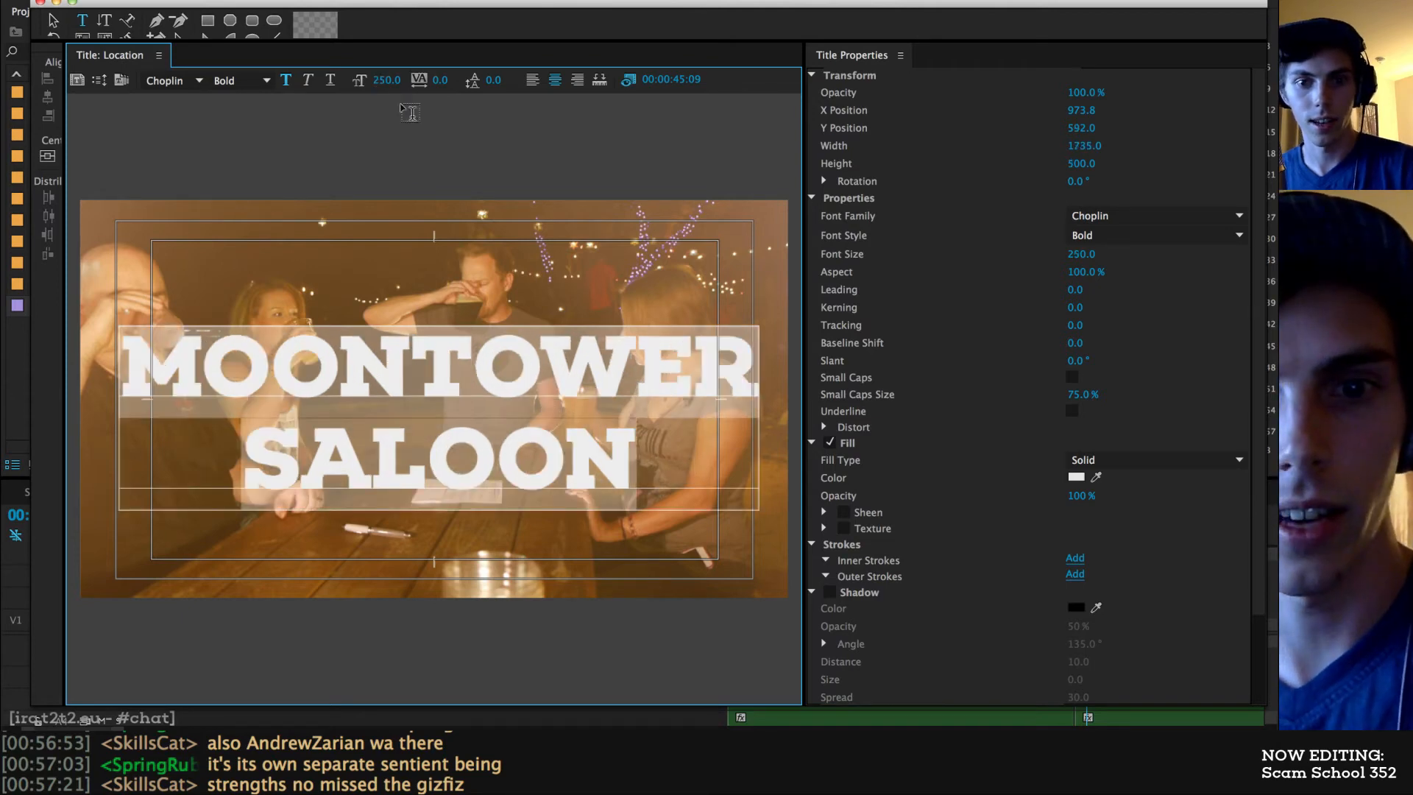
Step: Set the title's leading to -40 and centre the text block in the frame
{"action": "left_click_drag", "start_coordinate": [481, 413], "coordinate": [476, 394]}
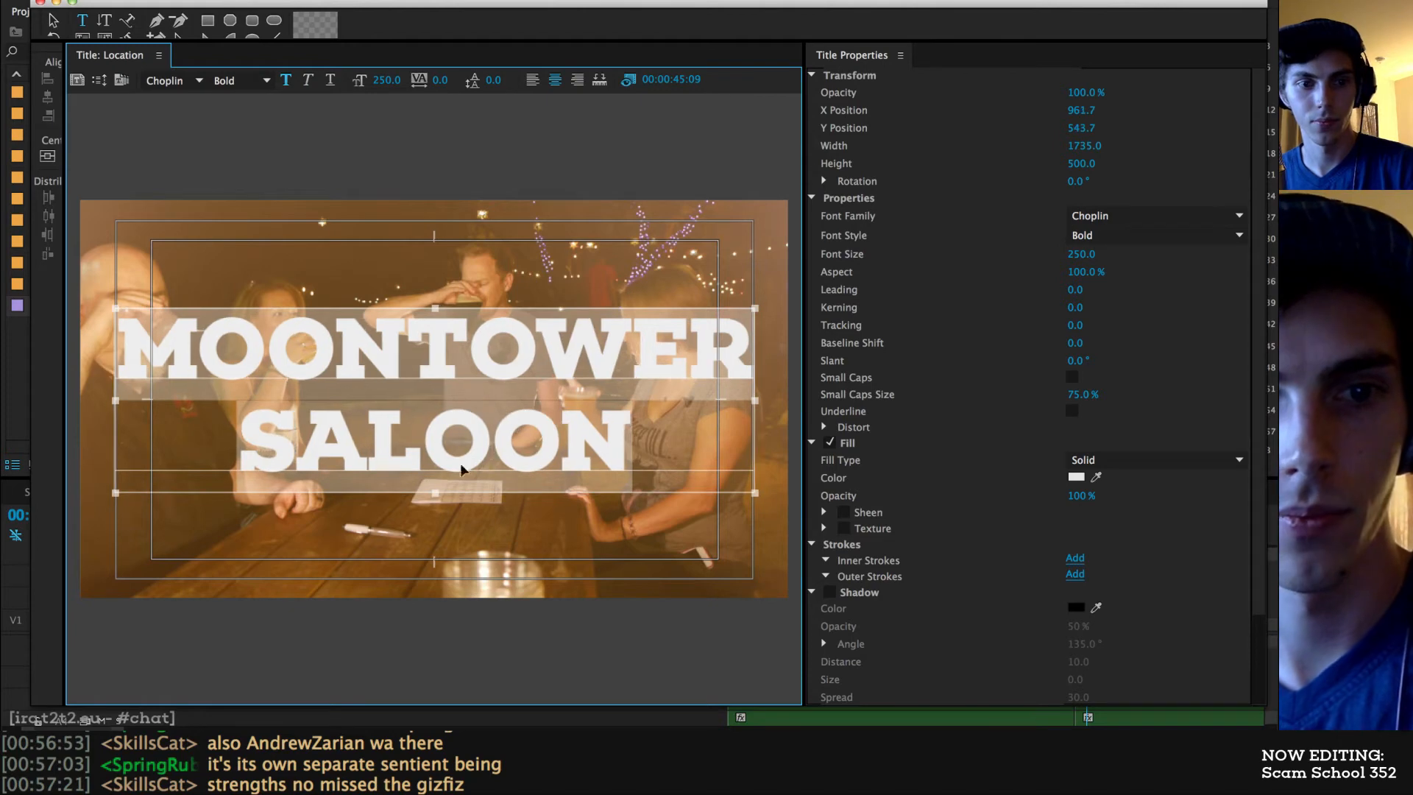
{"action": "left_click_drag", "start_coordinate": [493, 80], "coordinate": [464, 80]}
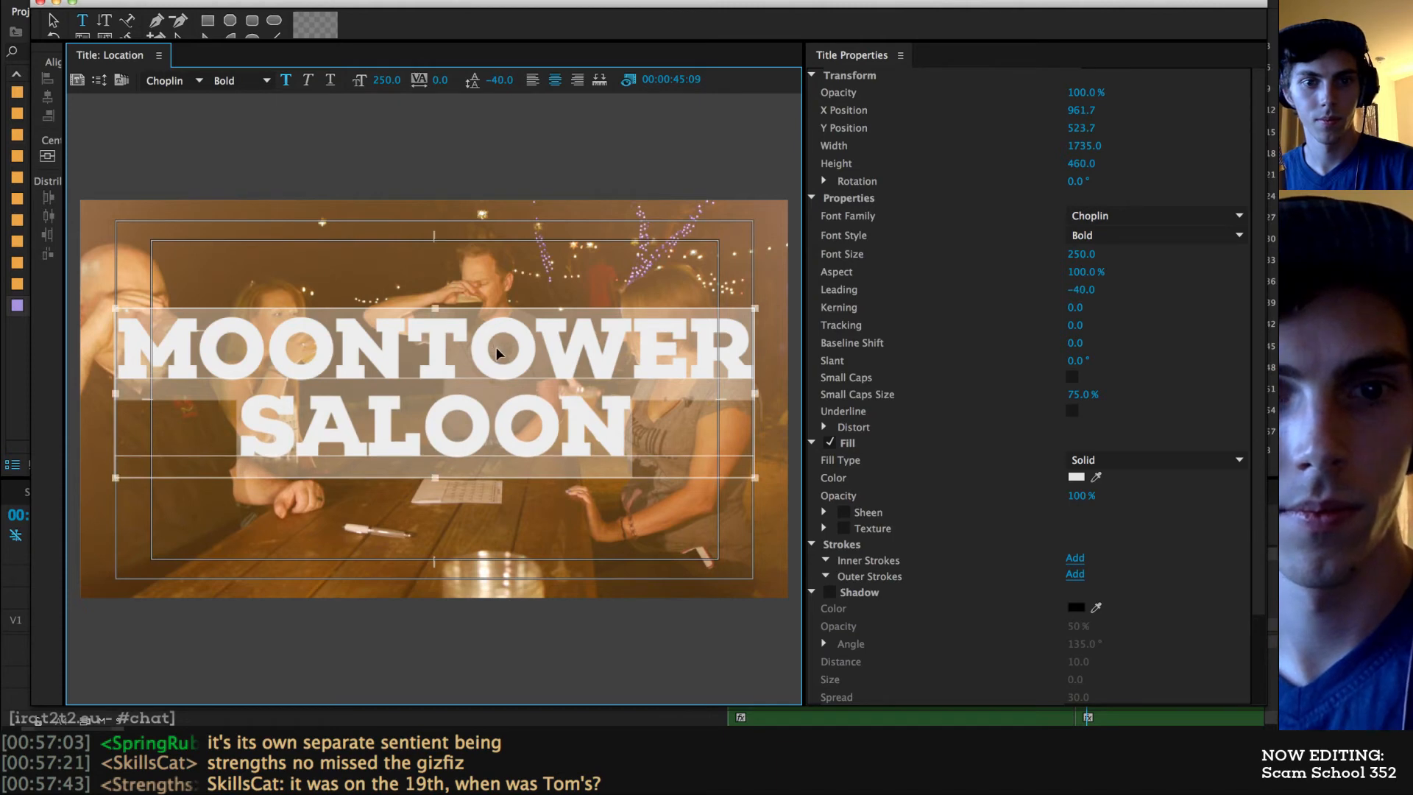
{"action": "left_click_drag", "start_coordinate": [496, 347], "coordinate": [496, 354]}
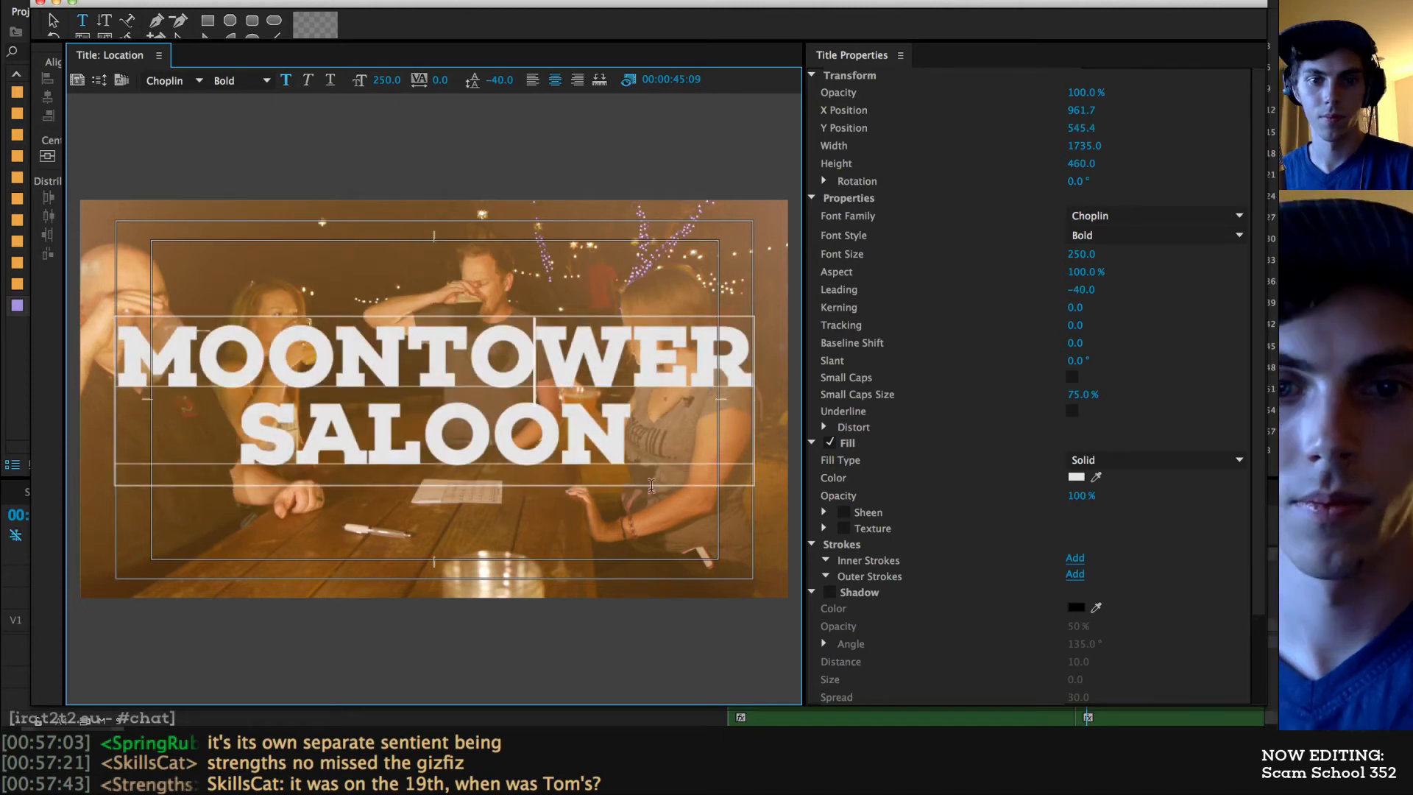
Step: Make the title's fill pure white (FFFFFF) and add two outer strokes to the text
{"action": "left_click", "coordinate": [1076, 476]}
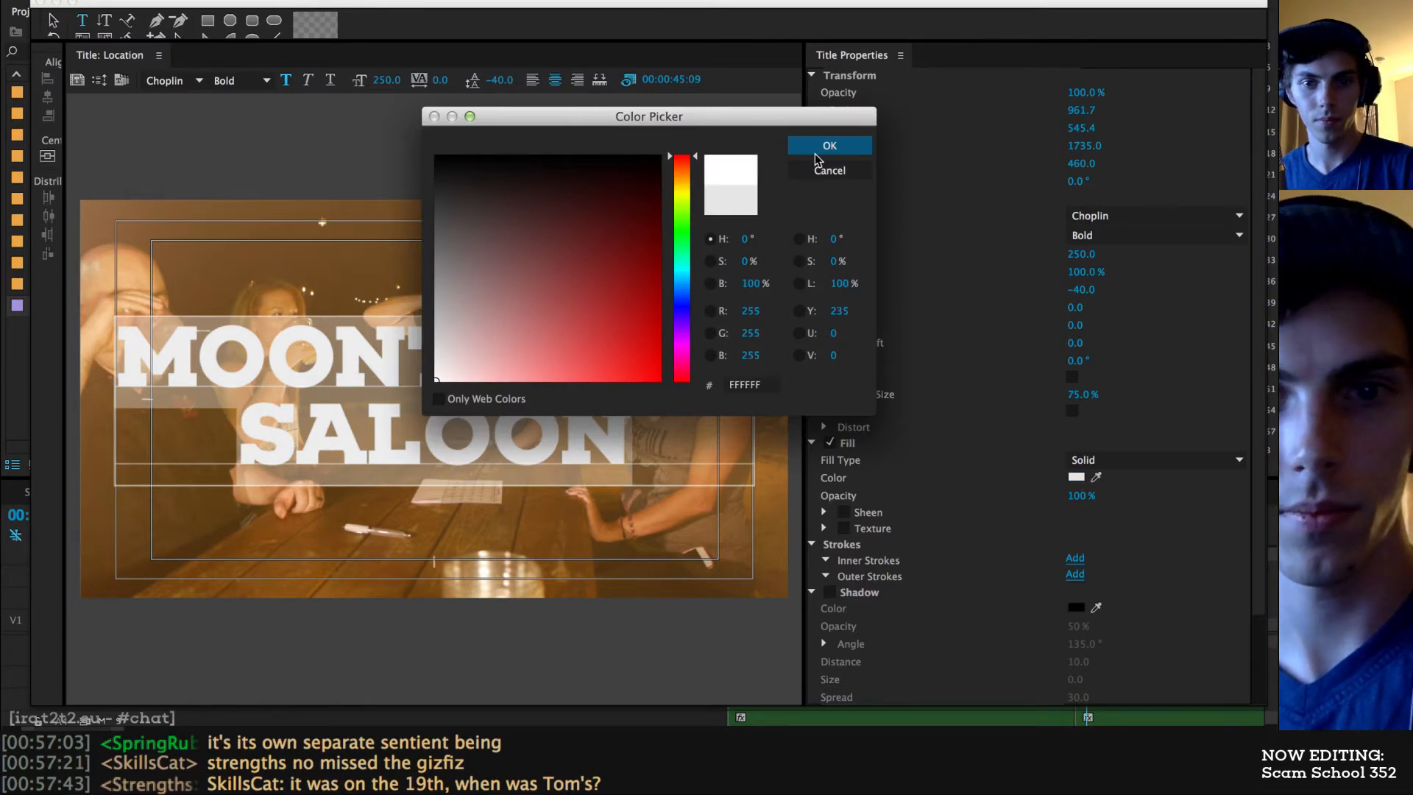
{"action": "left_click", "coordinate": [821, 148]}
{"action": "scroll", "coordinate": [1153, 559], "scroll_direction": "down", "scroll_amount": 1}
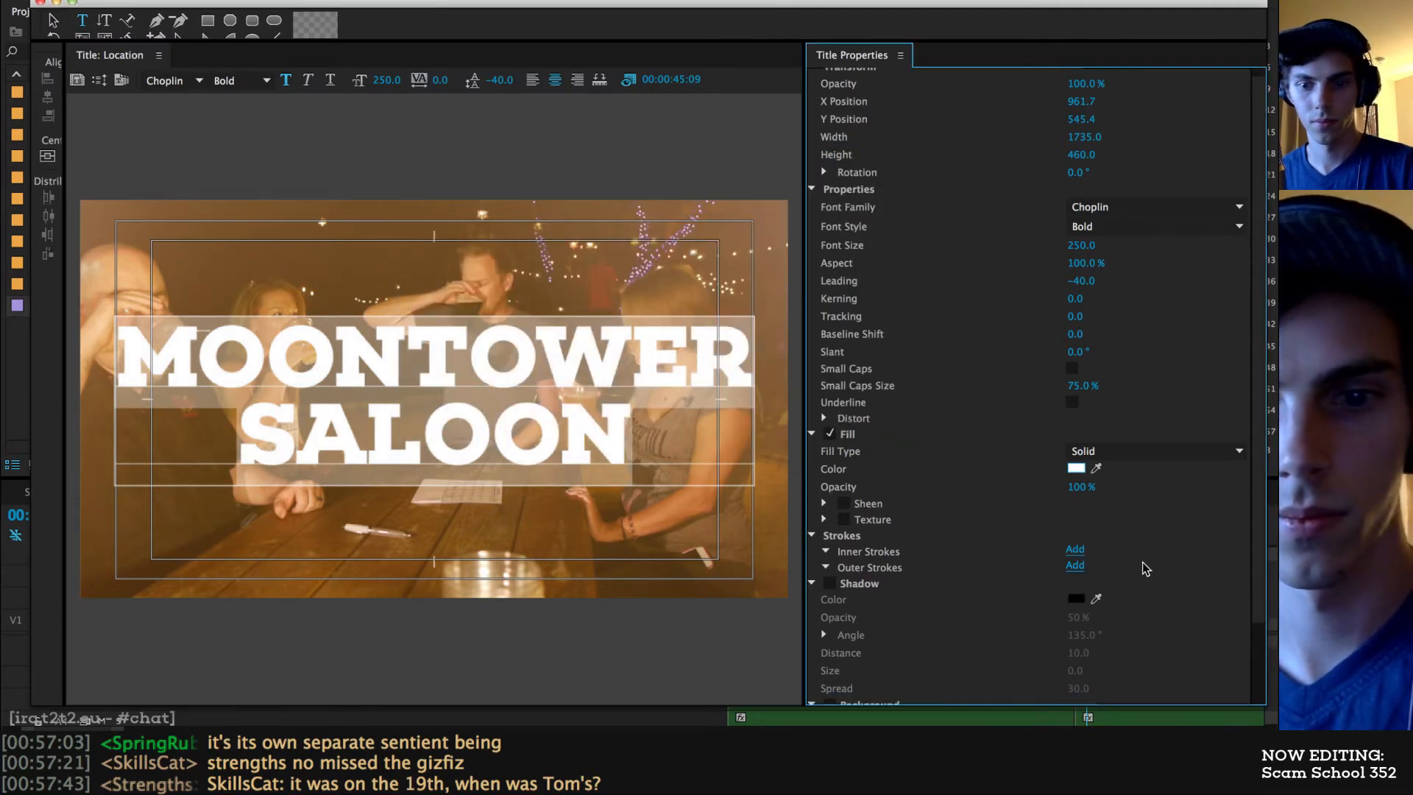
{"action": "left_click", "coordinate": [1070, 568]}
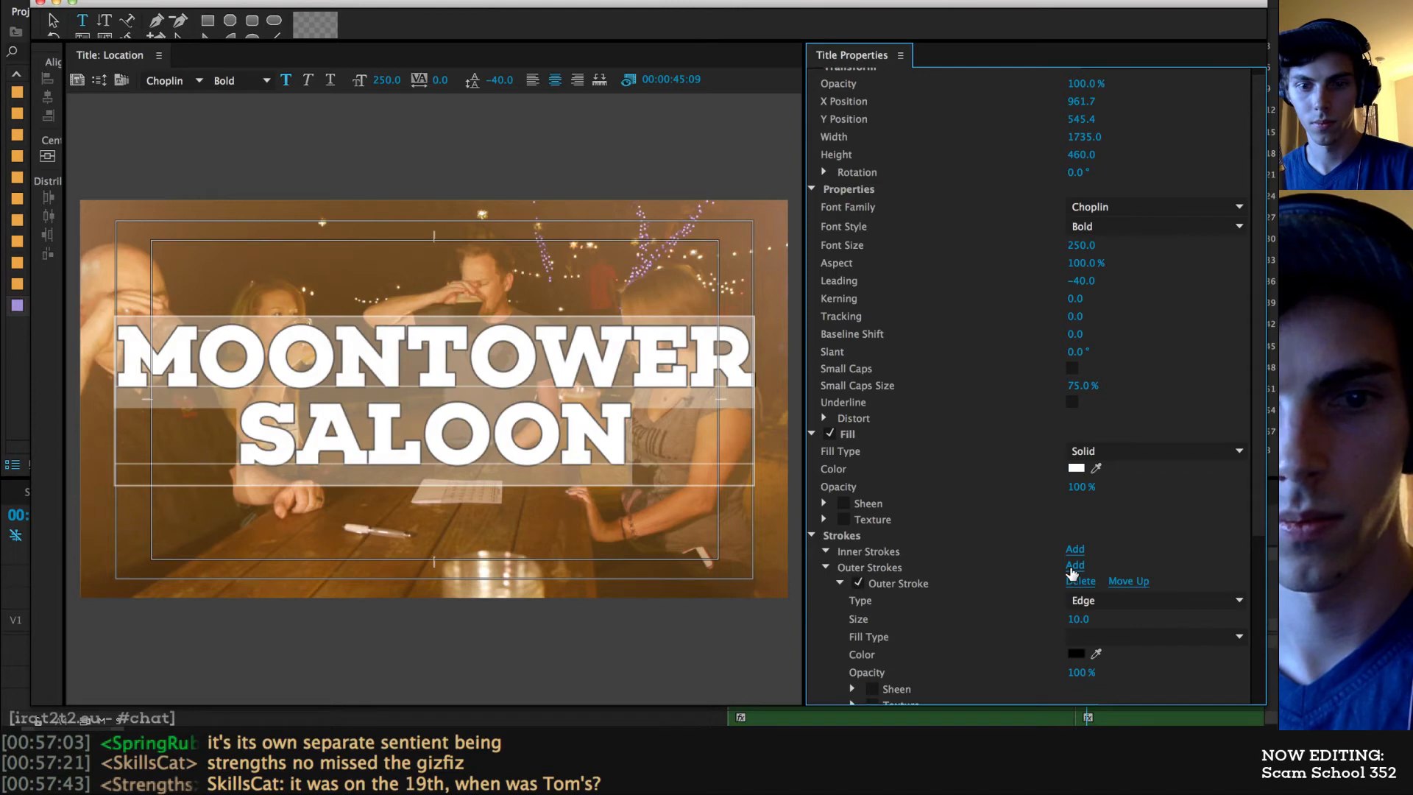
{"action": "left_click", "coordinate": [1075, 564]}
{"action": "scroll", "coordinate": [1243, 522], "scroll_direction": "down", "scroll_amount": 10}
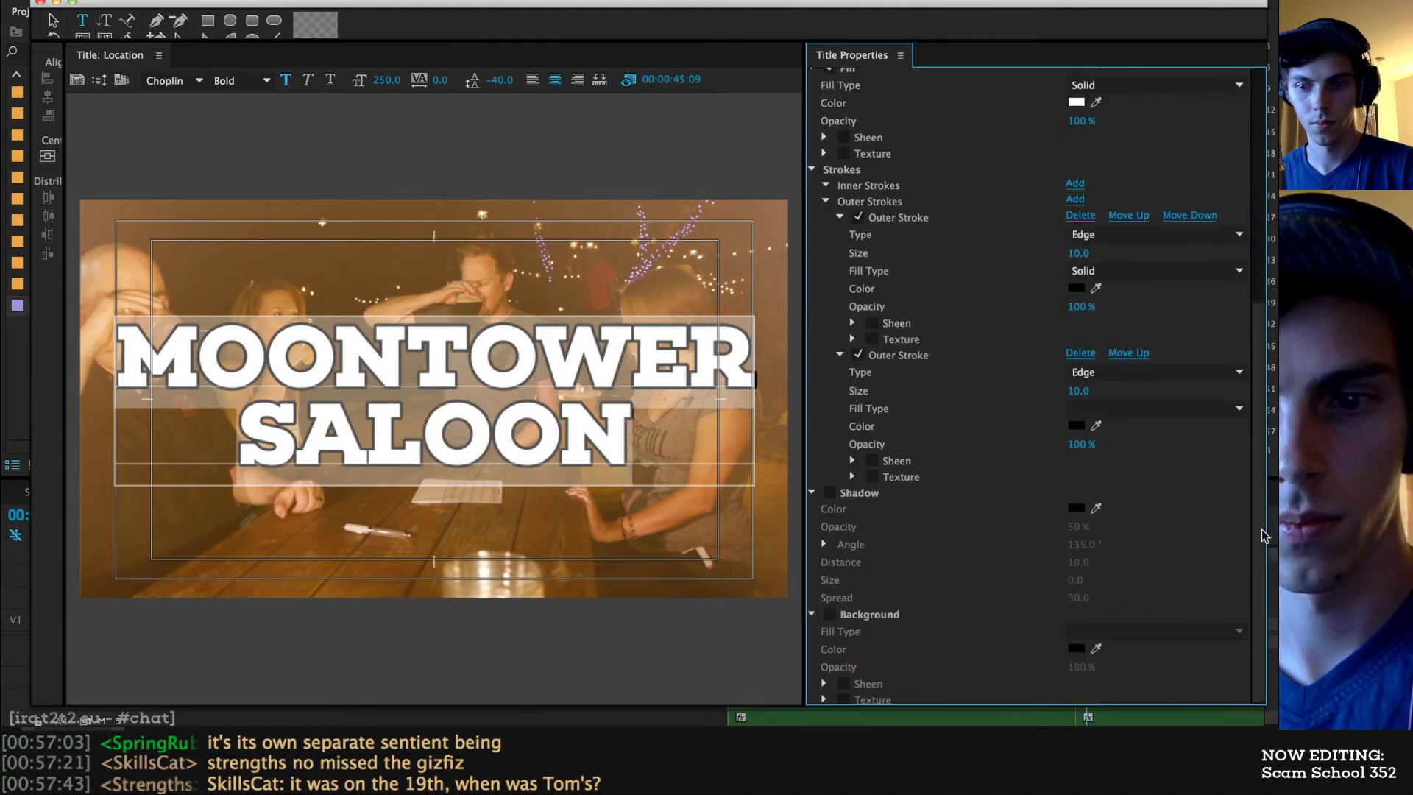
Step: Change the second outer stroke to the Depth type with an angle of 140° and a size of 20
{"action": "left_click", "coordinate": [1166, 368]}
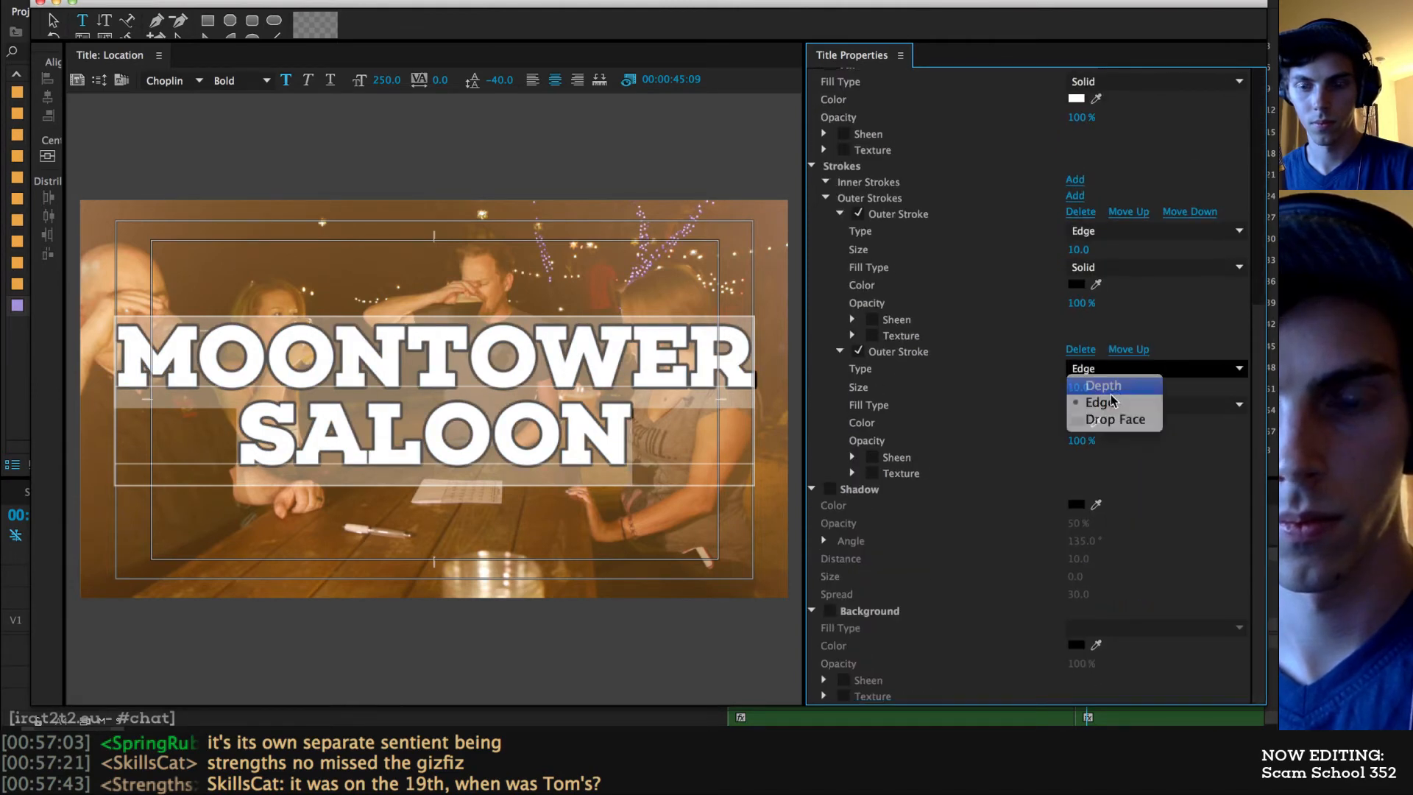
{"action": "left_click", "coordinate": [1089, 381]}
{"action": "left_click", "coordinate": [1079, 405]}
{"action": "type", "text": "140"}
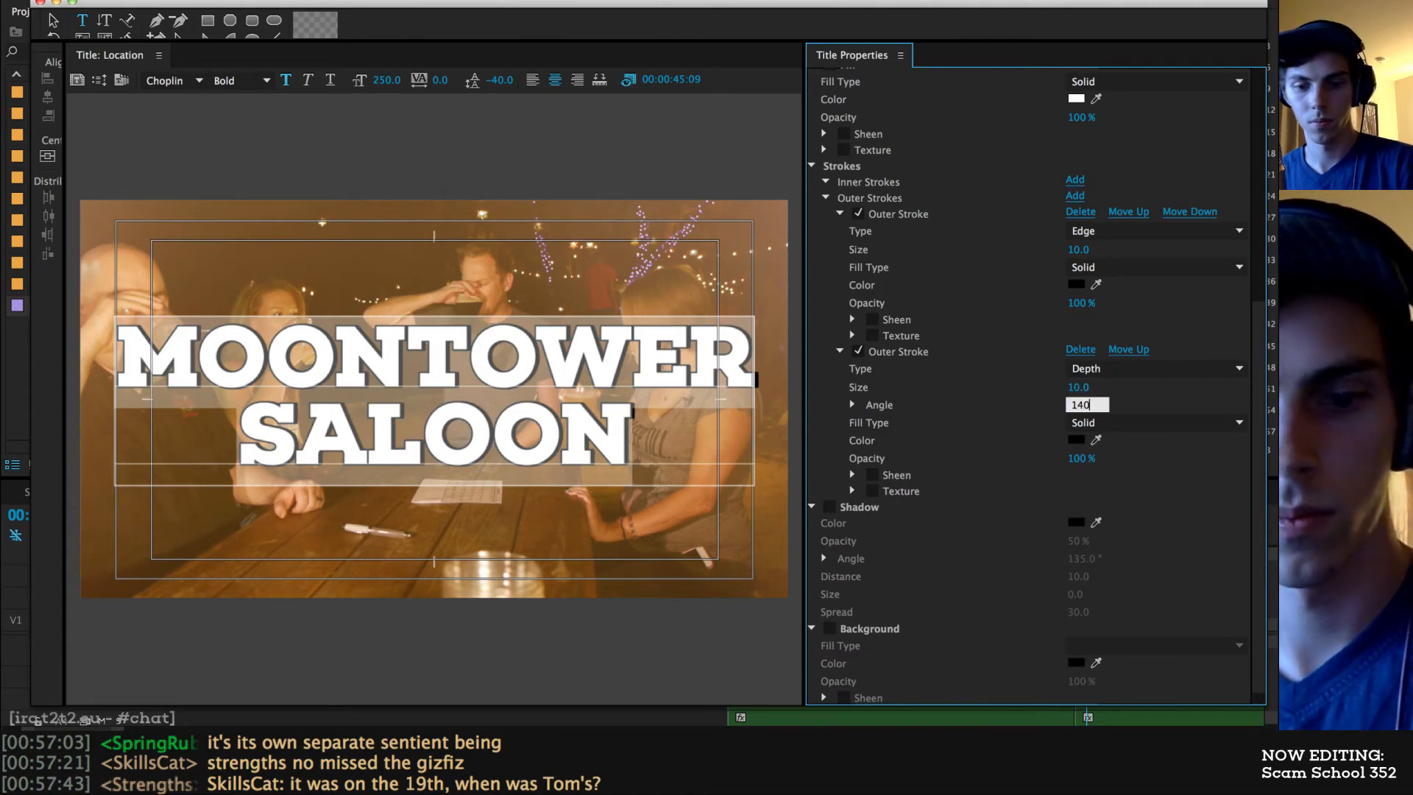
{"action": "key", "text": "Return"}
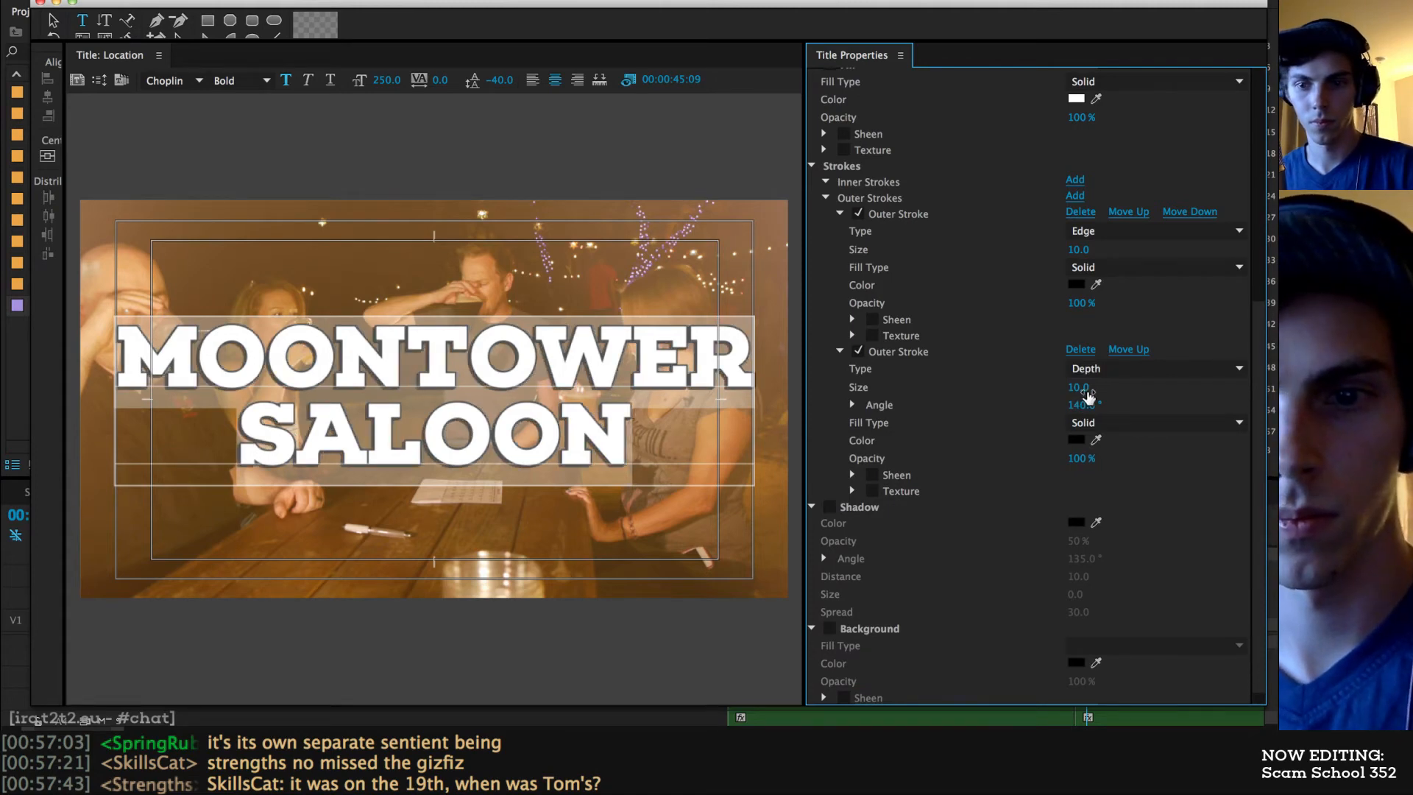
{"action": "left_click", "coordinate": [1080, 380]}
{"action": "type", "text": "20"}
{"action": "key", "text": "Return"}
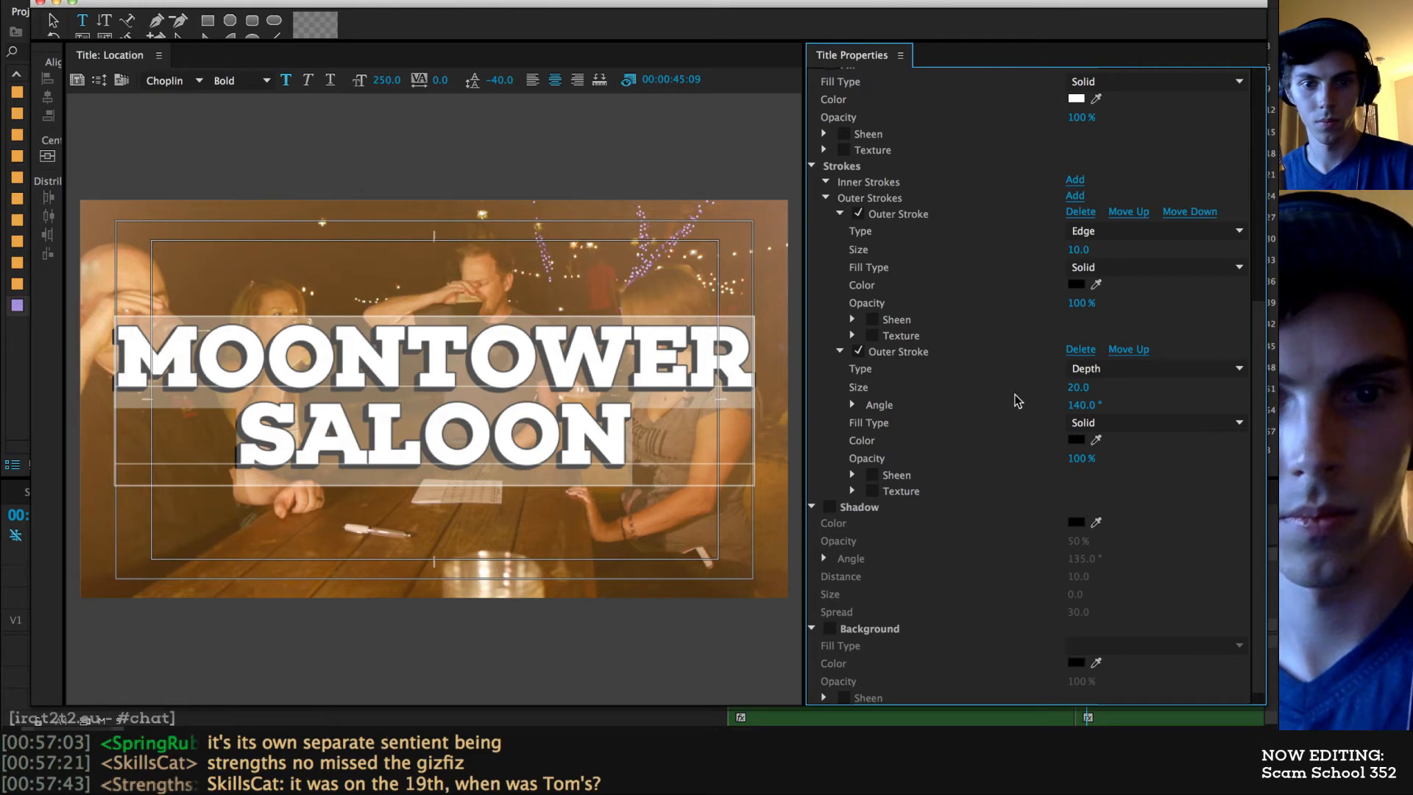
Step: Set the size of the Edge outer stroke to 8 and deselect the title text
{"action": "left_click", "coordinate": [1078, 248]}
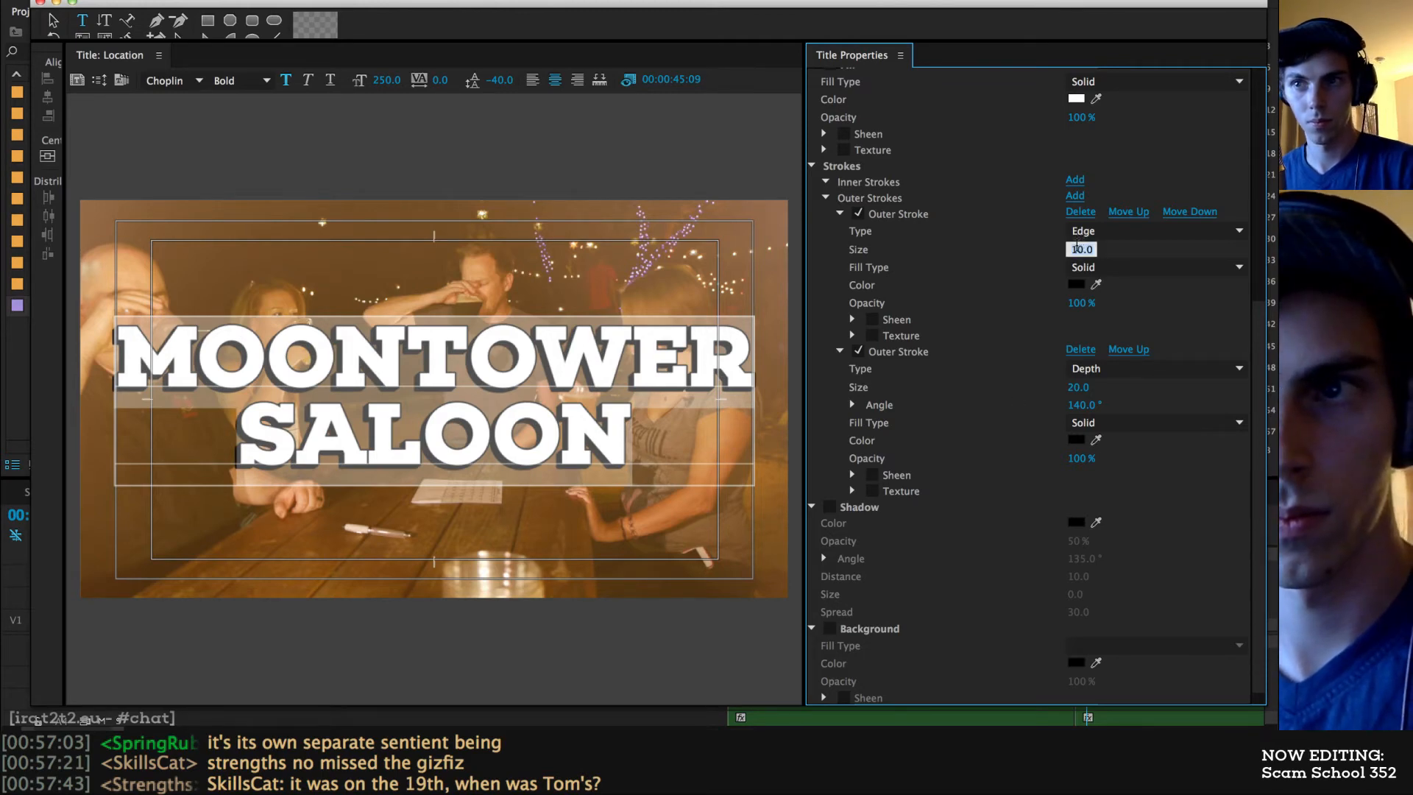
{"action": "type", "text": "8"}
{"action": "key", "text": "Return"}
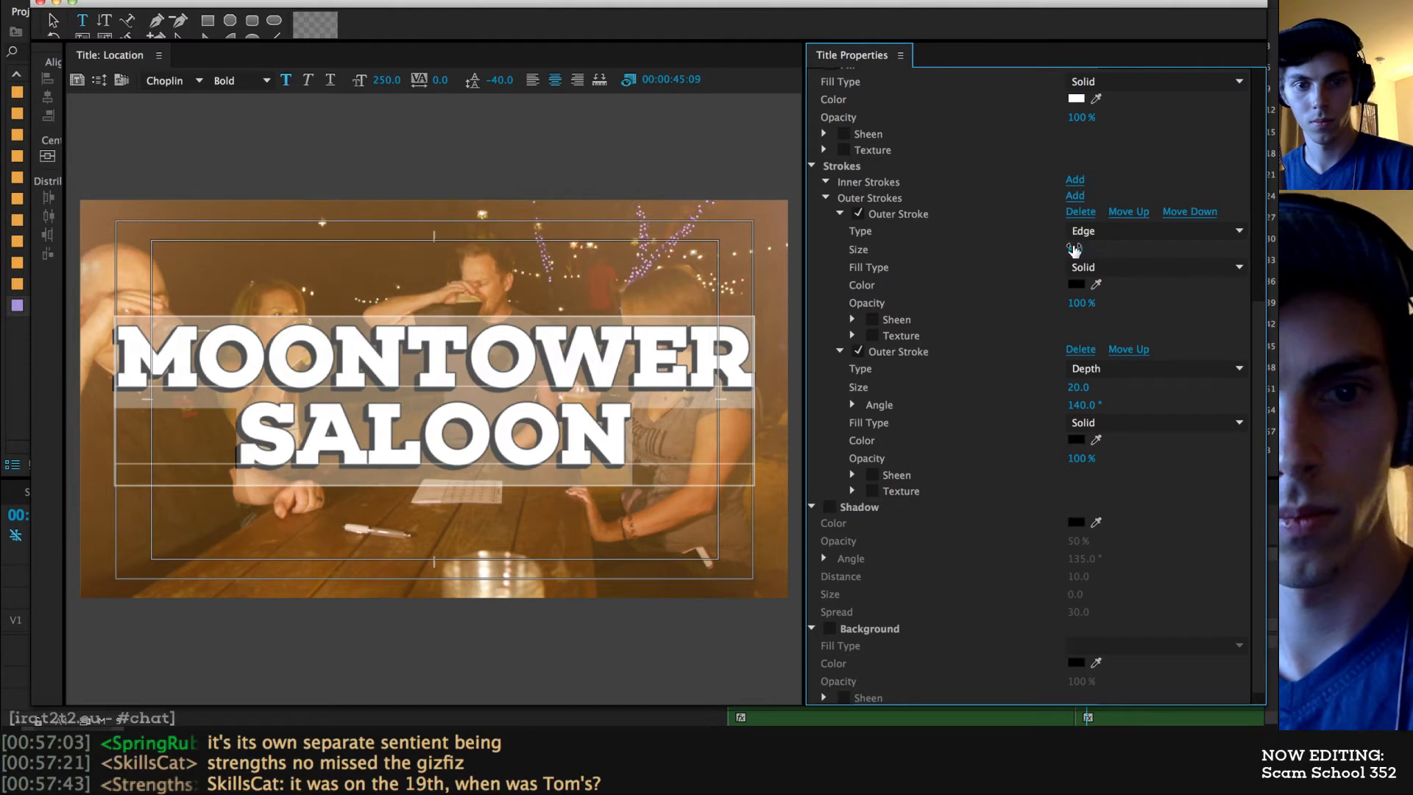
{"action": "left_click", "coordinate": [585, 432]}
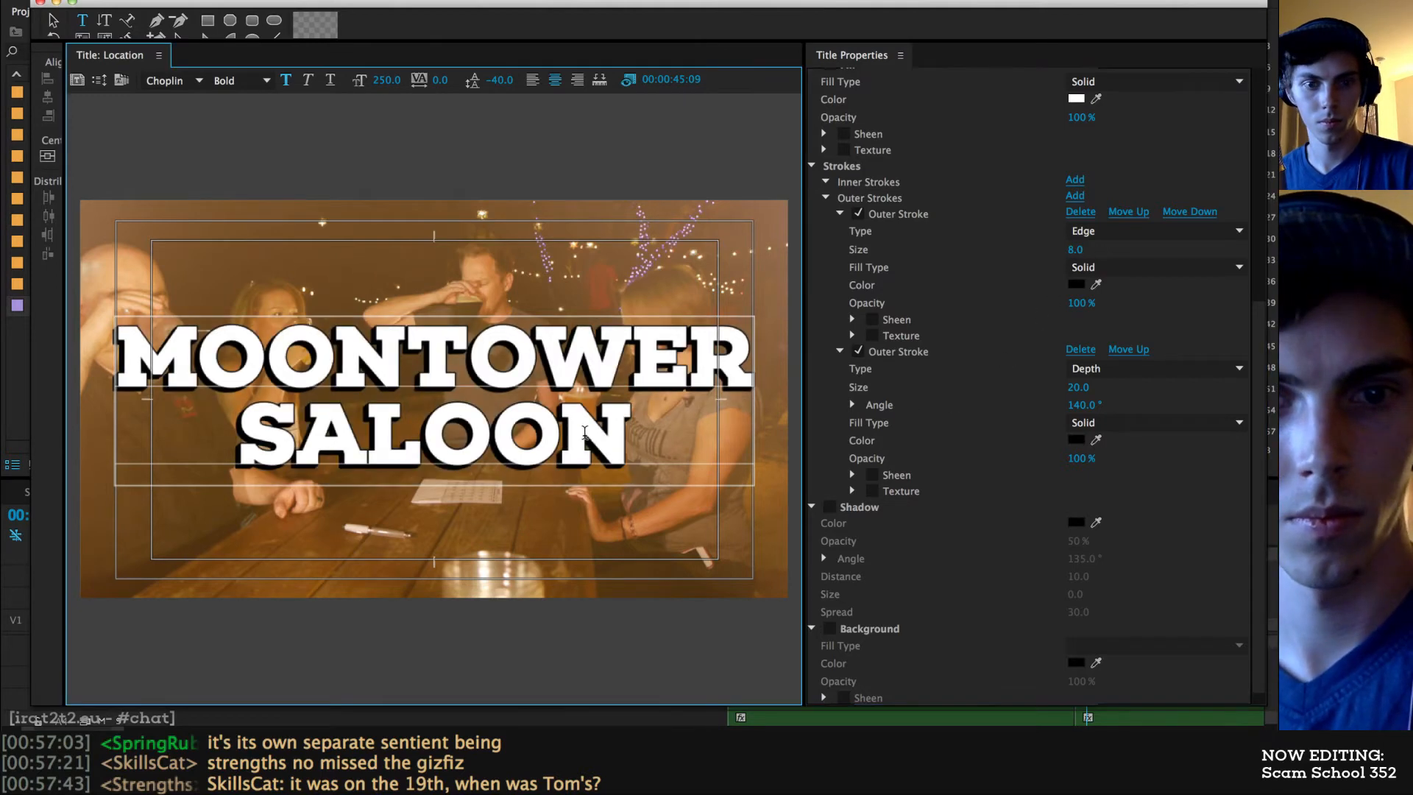
Step: Move the title text down into the lower part of the frame and close the title editor
{"action": "left_click_drag", "start_coordinate": [579, 365], "coordinate": [579, 439]}
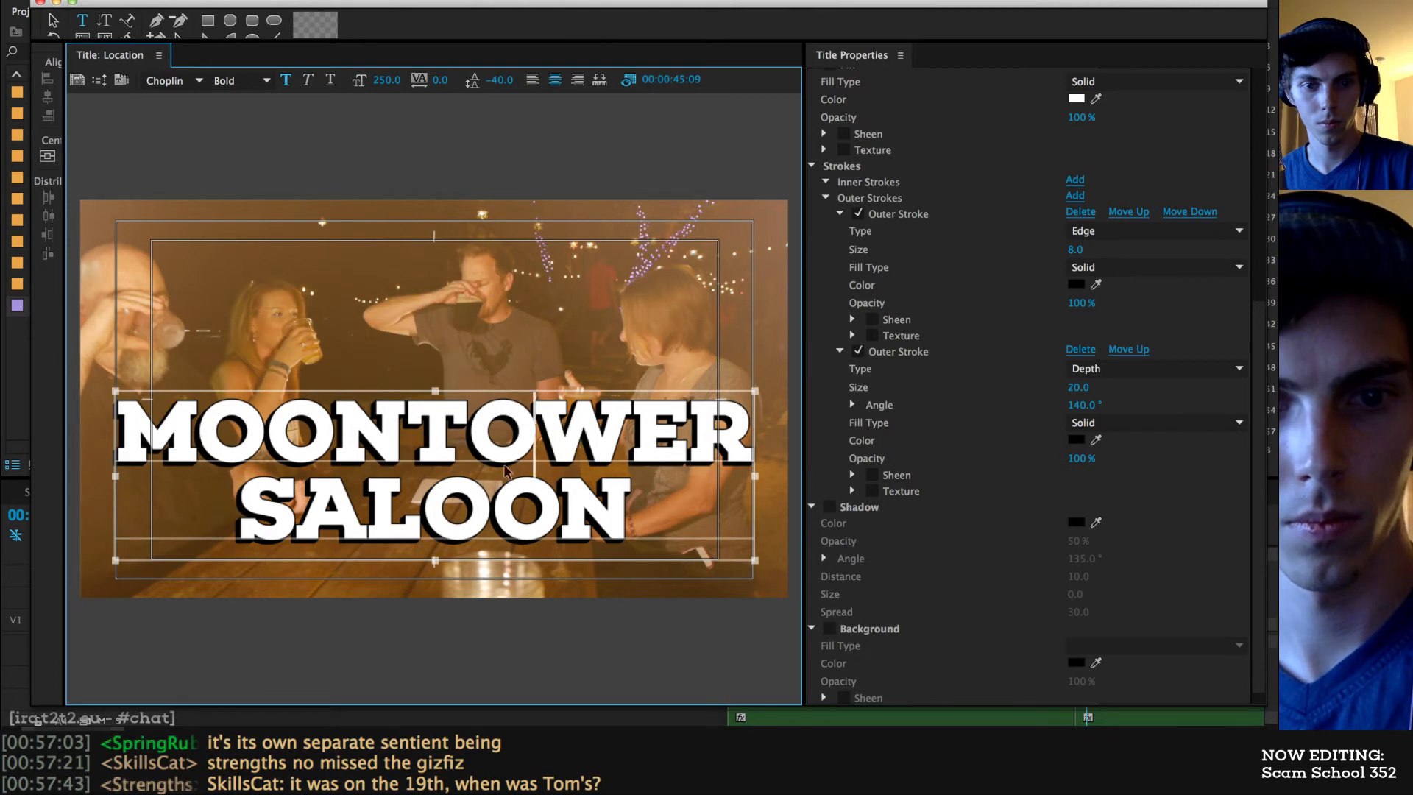
{"action": "left_click", "coordinate": [499, 442]}
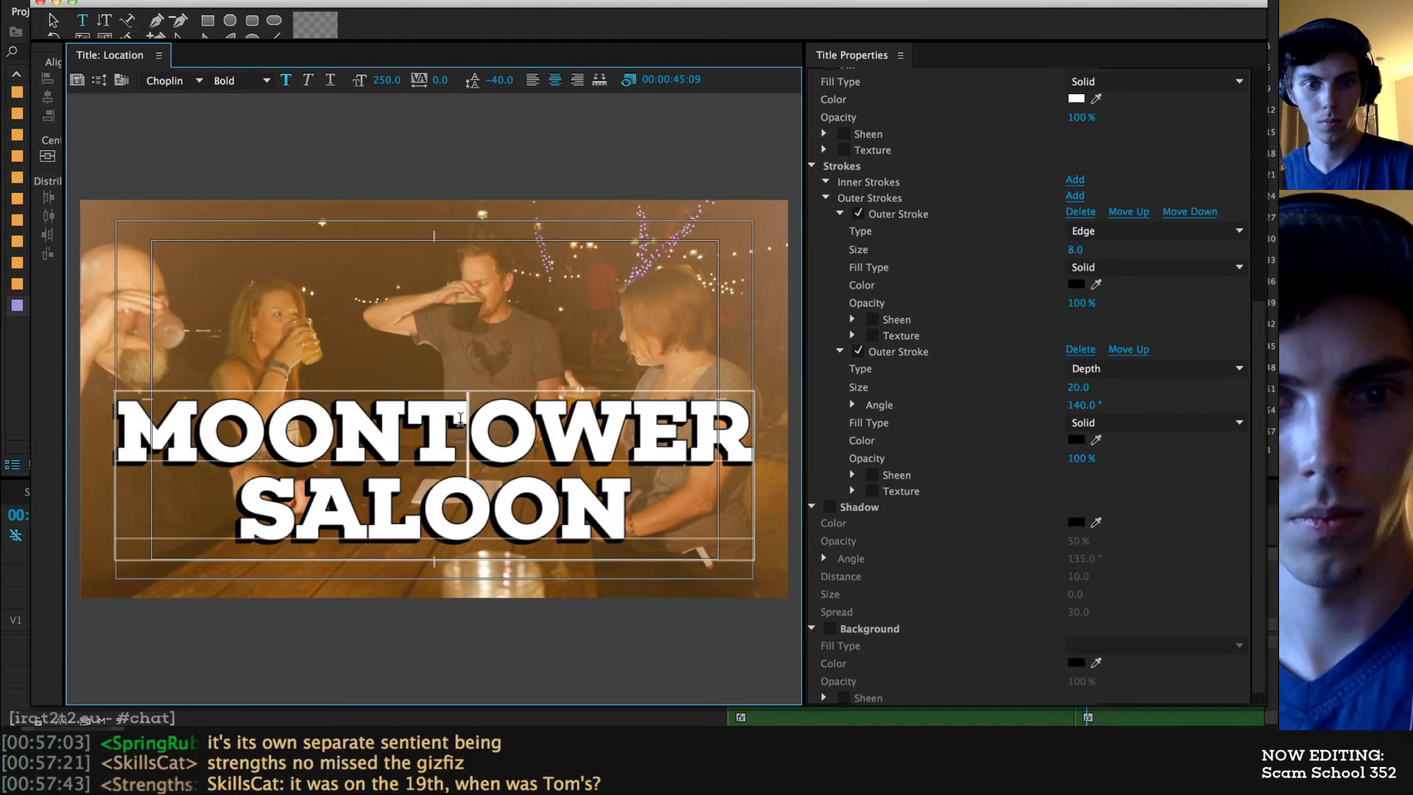
{"action": "left_click", "coordinate": [41, 3]}
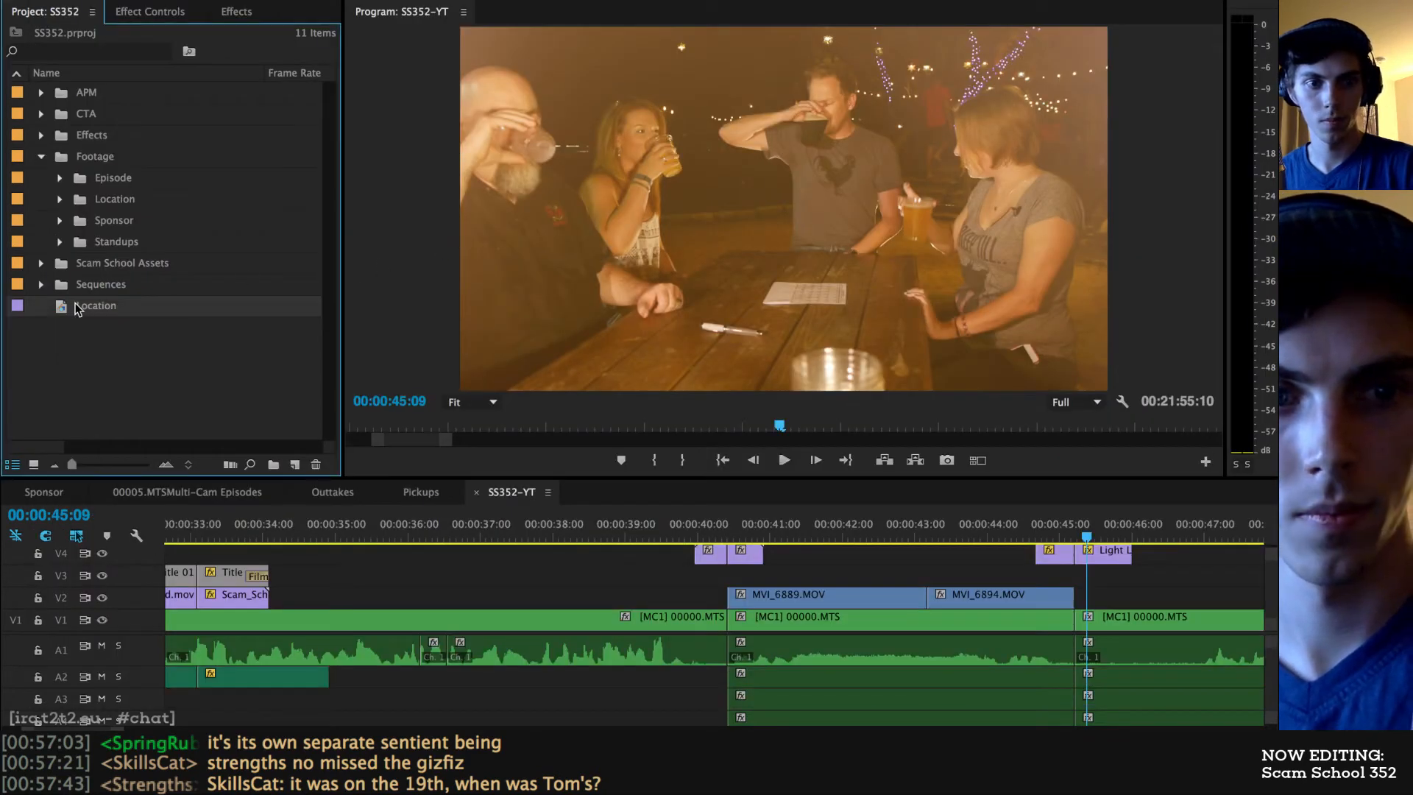
Step: Lay the Location title on V3 above both B-roll clips, trim its end to match MVI_6894.MOV, and preview it
{"action": "left_click_drag", "start_coordinate": [523, 412], "coordinate": [728, 574]}
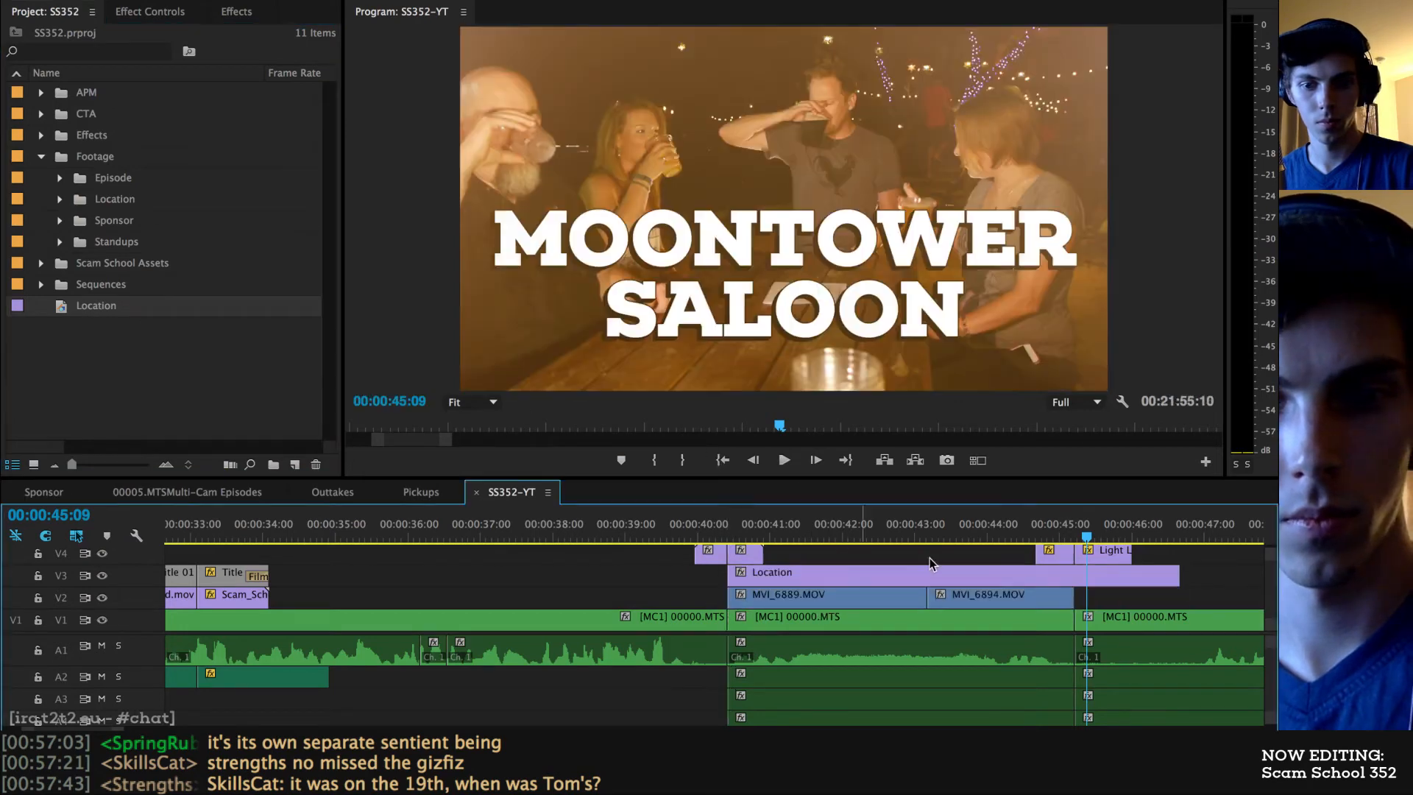
{"action": "left_click_drag", "start_coordinate": [1071, 583], "coordinate": [1072, 581]}
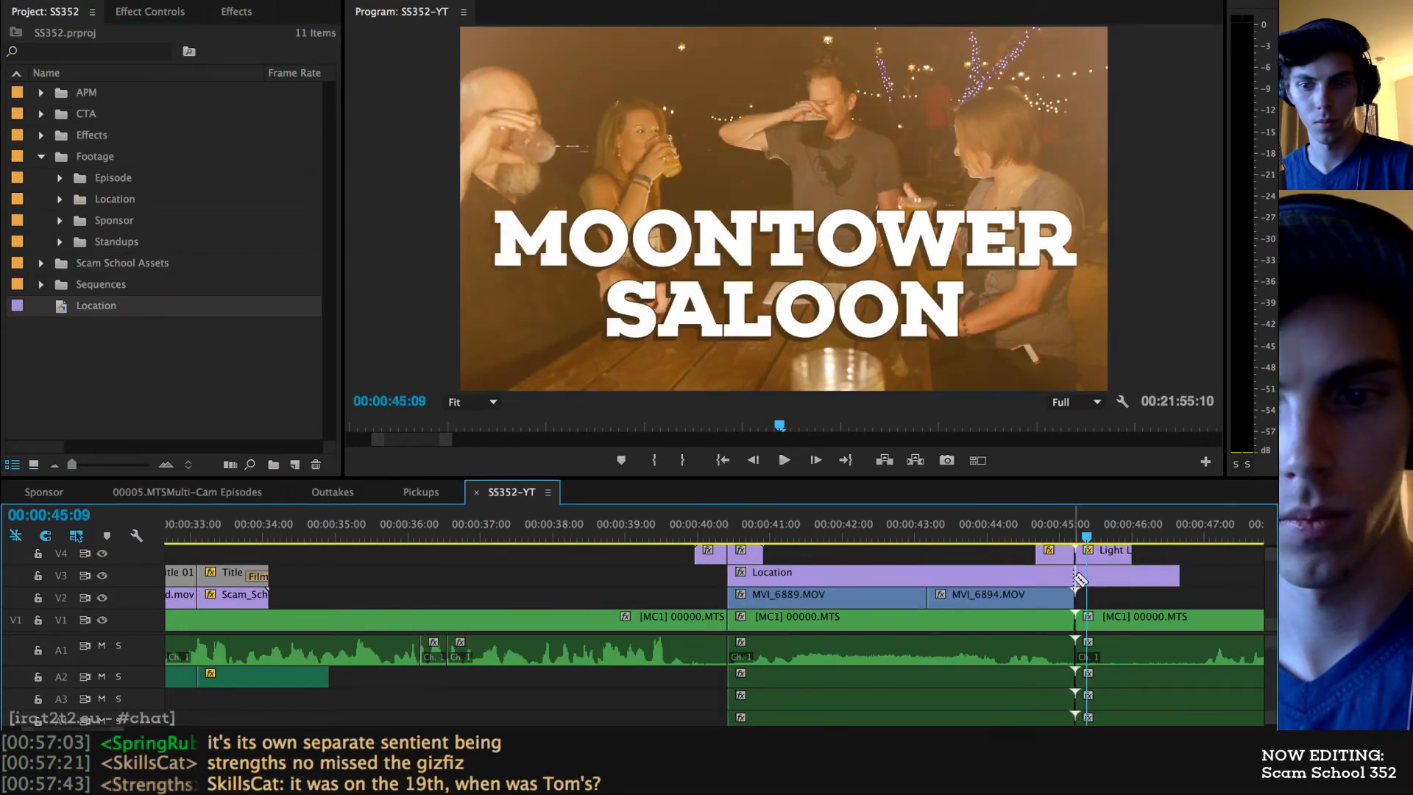
{"action": "left_click", "coordinate": [703, 528]}
{"action": "key", "text": "space"}
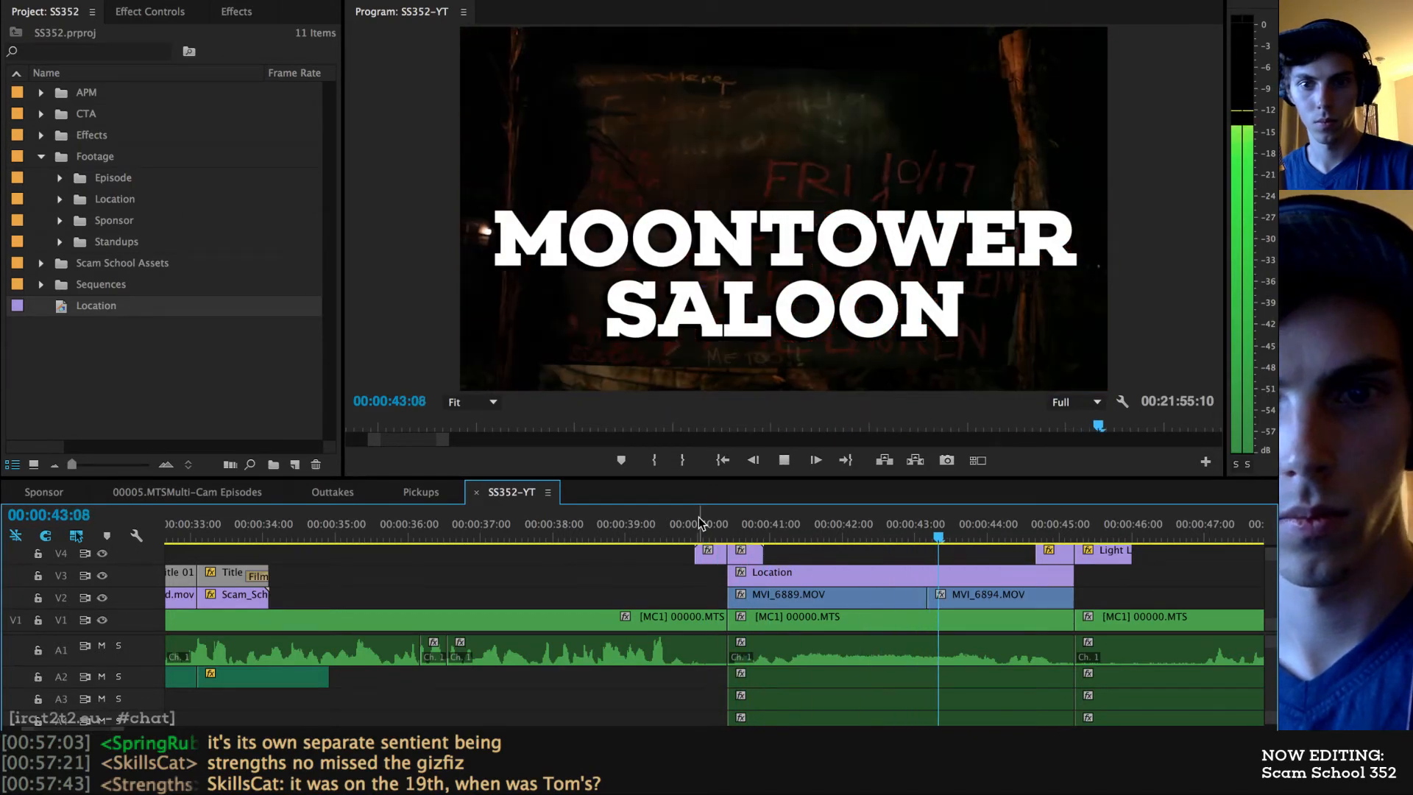
Step: Reopen the Location title and set all its text to size 150 in the Light font style
{"action": "key", "text": "Down"}
{"action": "left_click", "coordinate": [873, 528]}
{"action": "double_click", "coordinate": [872, 572]}
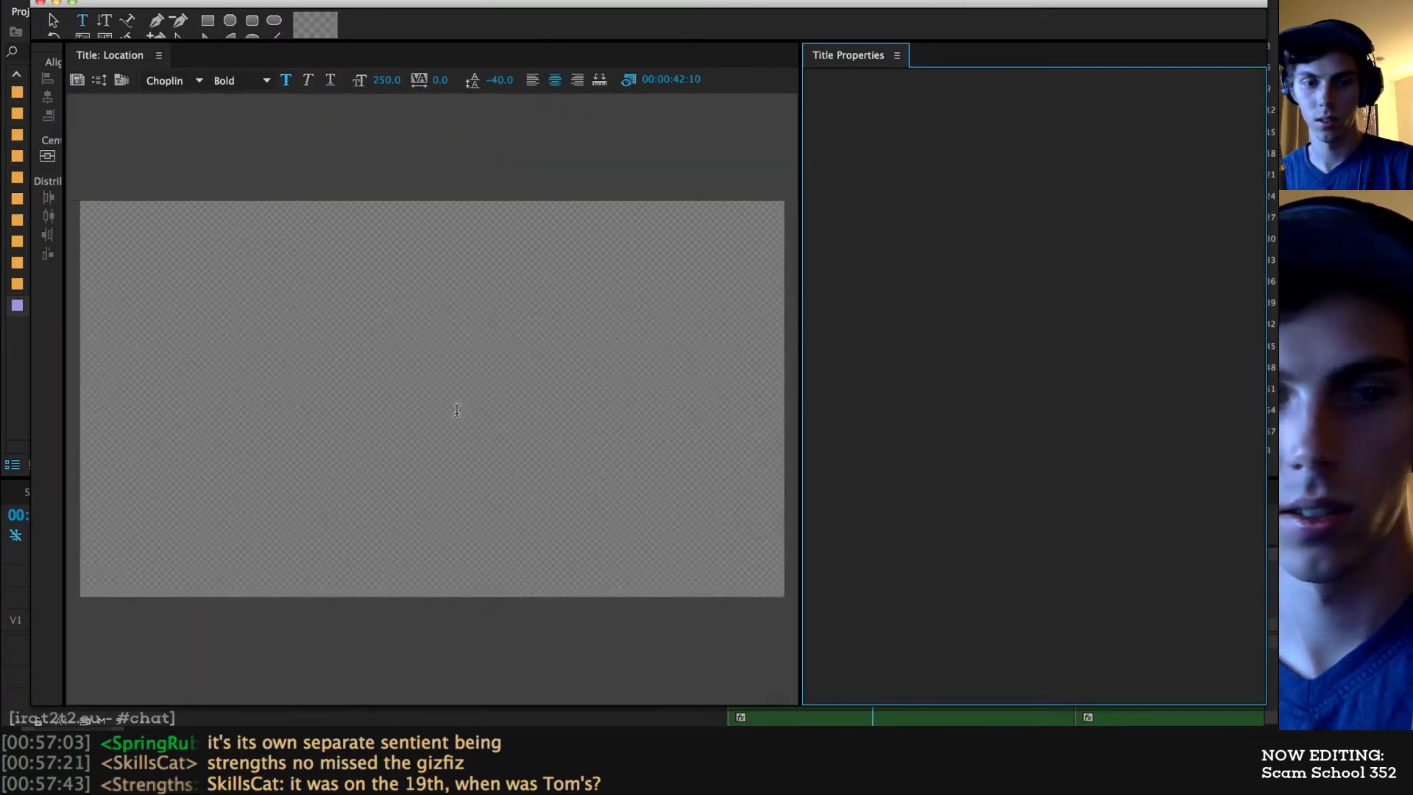
{"action": "left_click", "coordinate": [398, 432]}
{"action": "key", "text": "ctrl+a"}
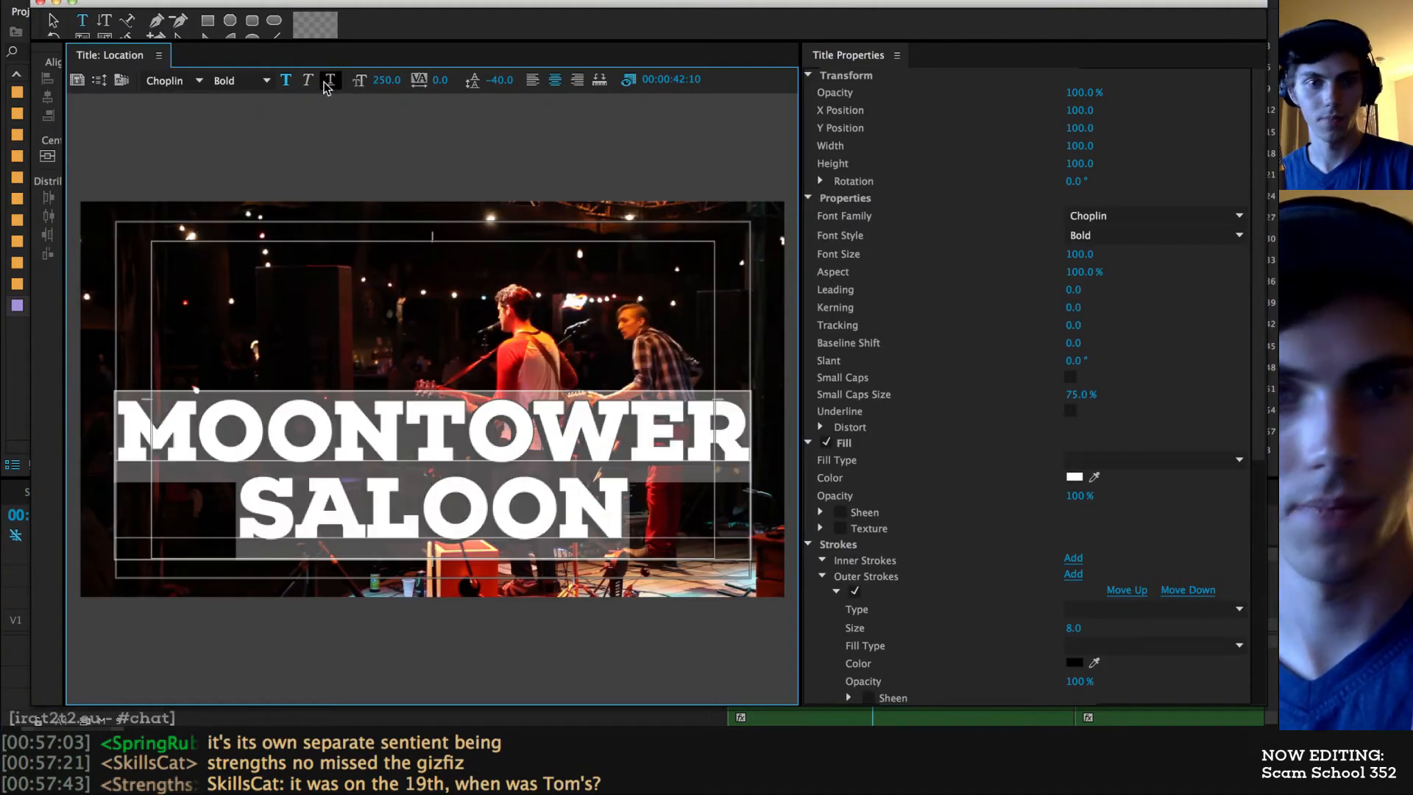
{"action": "left_click", "coordinate": [390, 79]}
{"action": "type", "text": "150"}
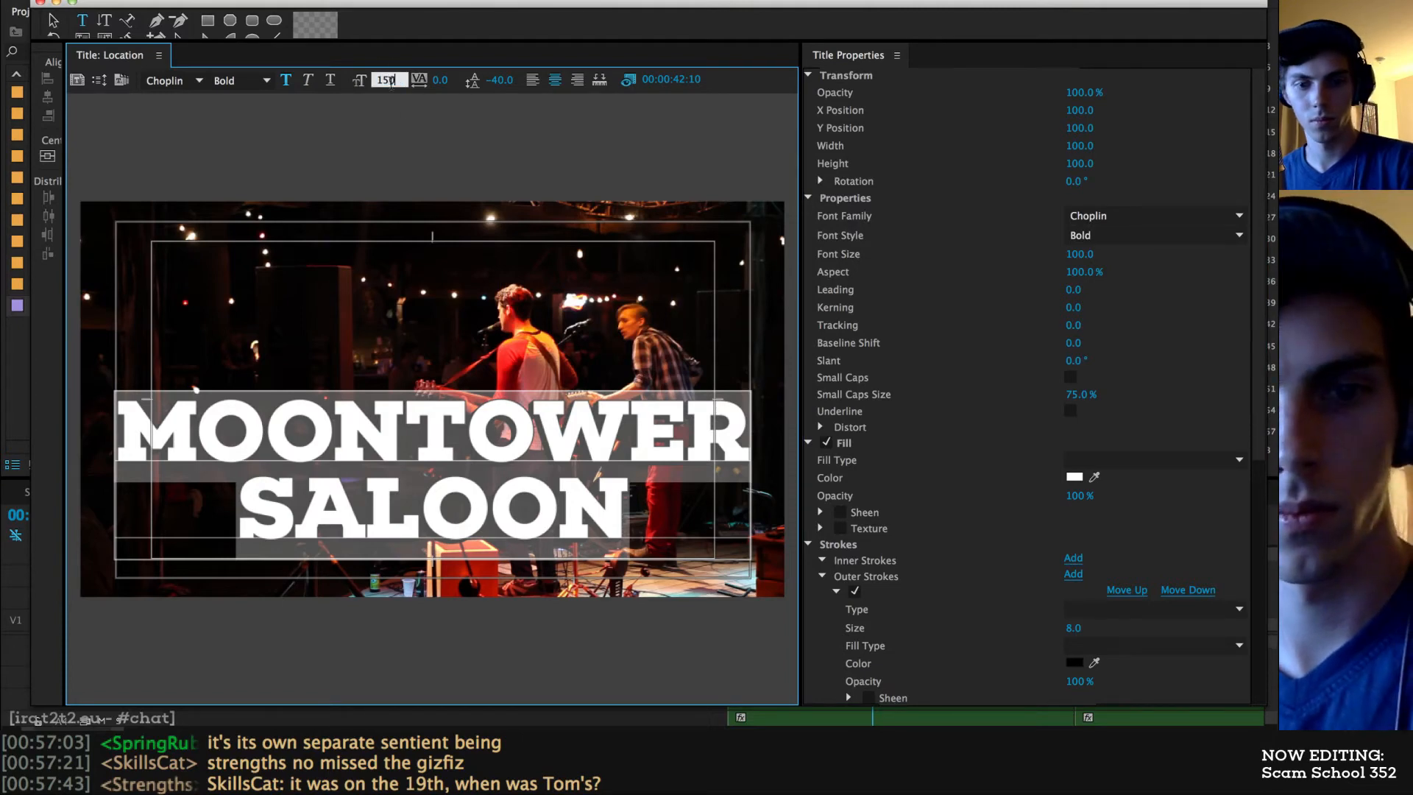
{"action": "left_click", "coordinate": [239, 80]}
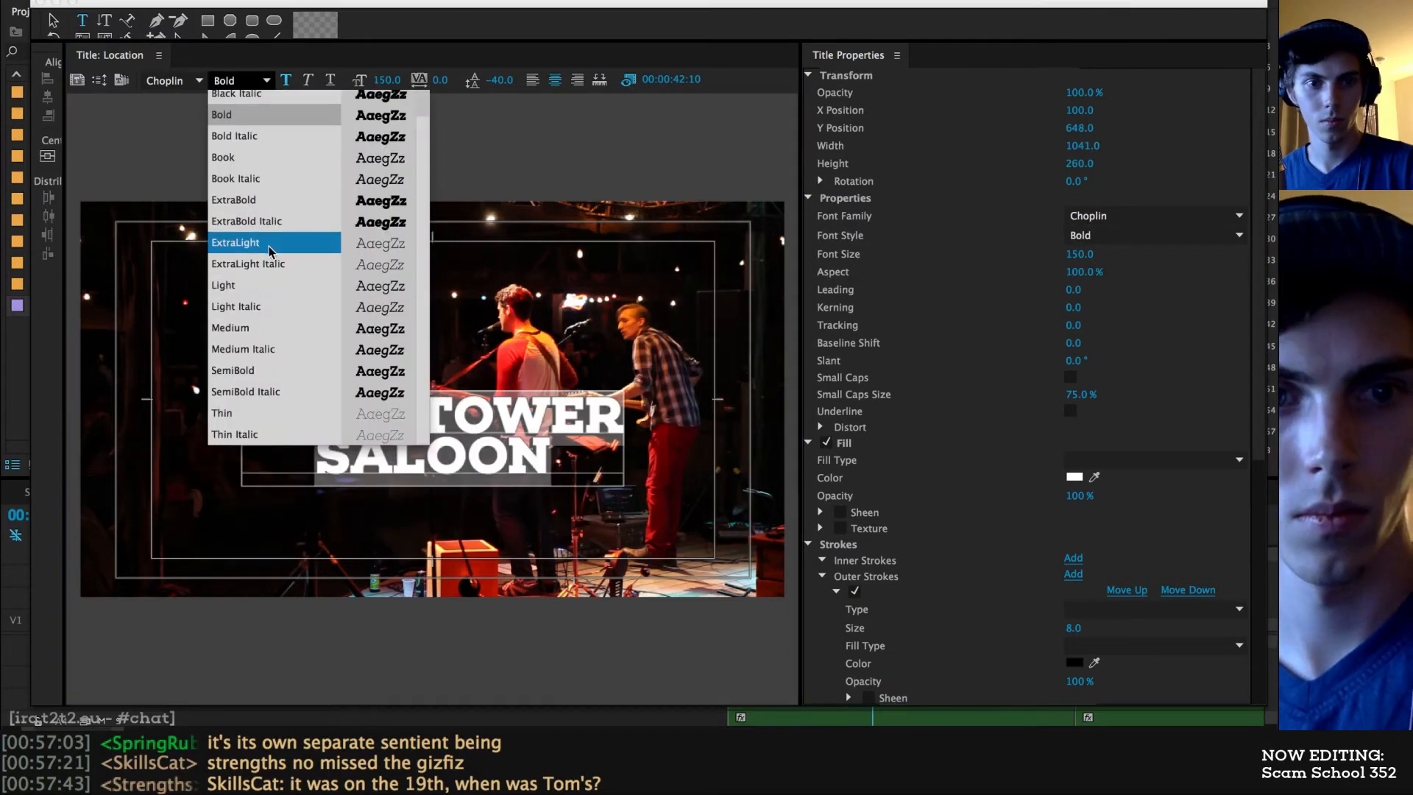
{"action": "left_click", "coordinate": [272, 285]}
{"action": "left_click", "coordinate": [466, 435]}
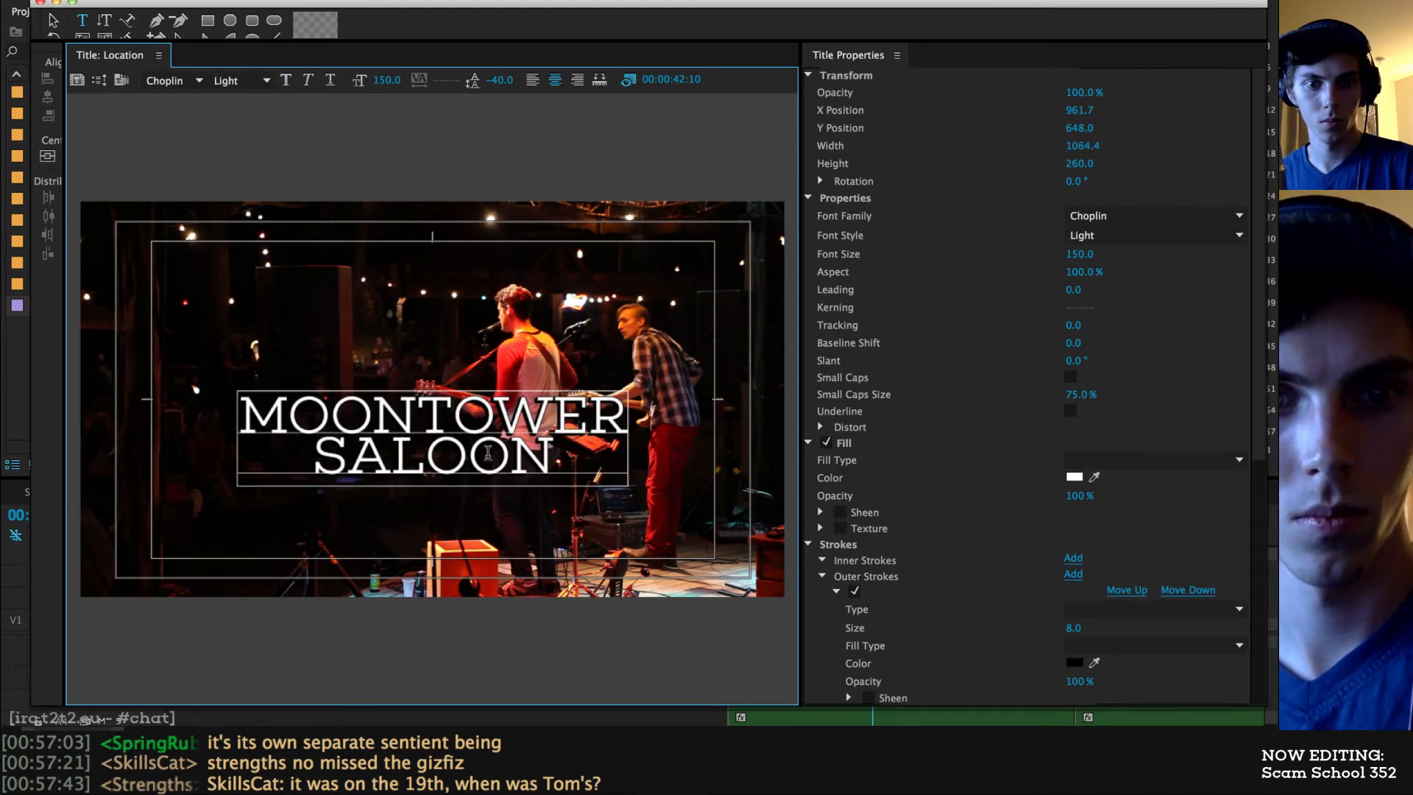
Step: Move the title text down into the lower part of the frame, set its leading to -20, and close the title editor
{"action": "left_click_drag", "start_coordinate": [491, 424], "coordinate": [491, 510]}
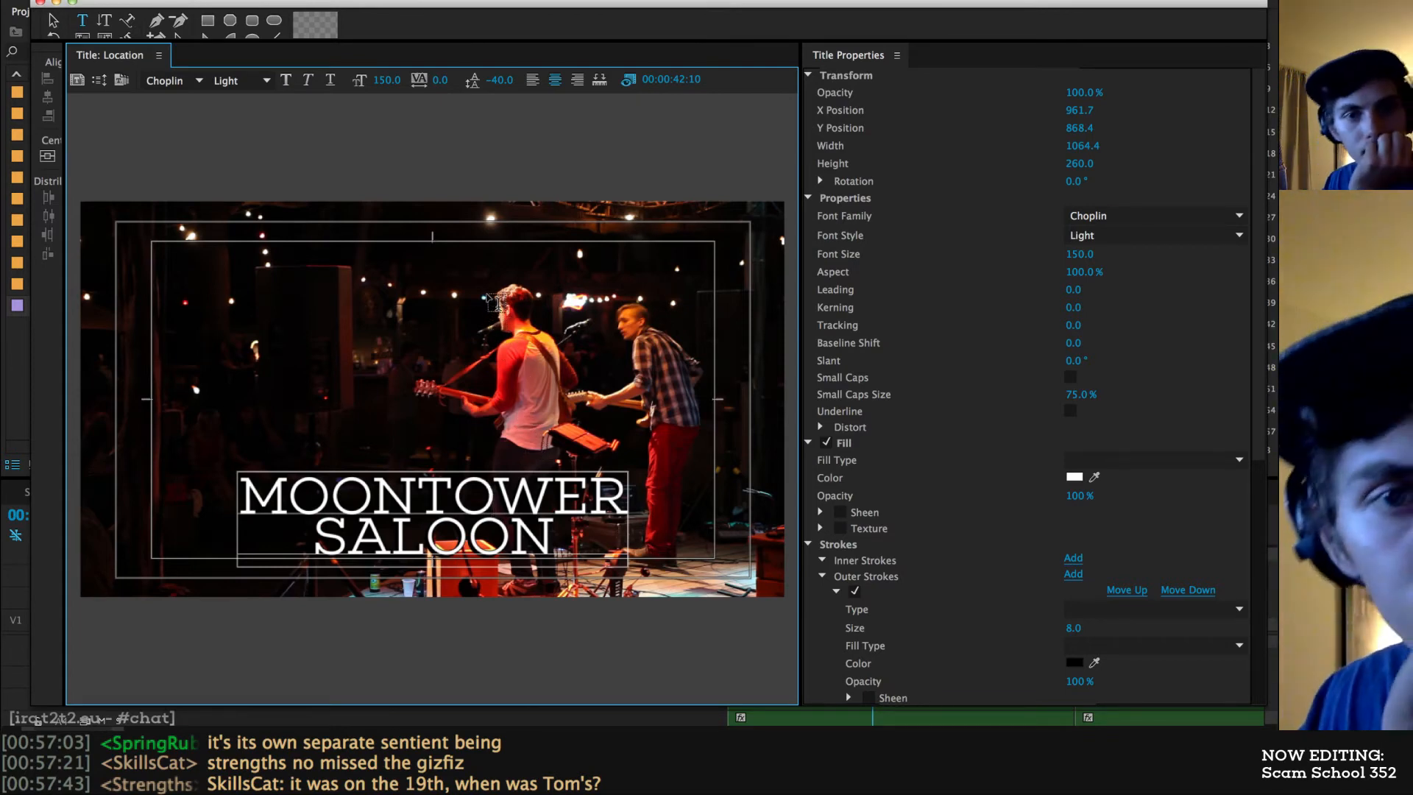
{"action": "left_click", "coordinate": [500, 77]}
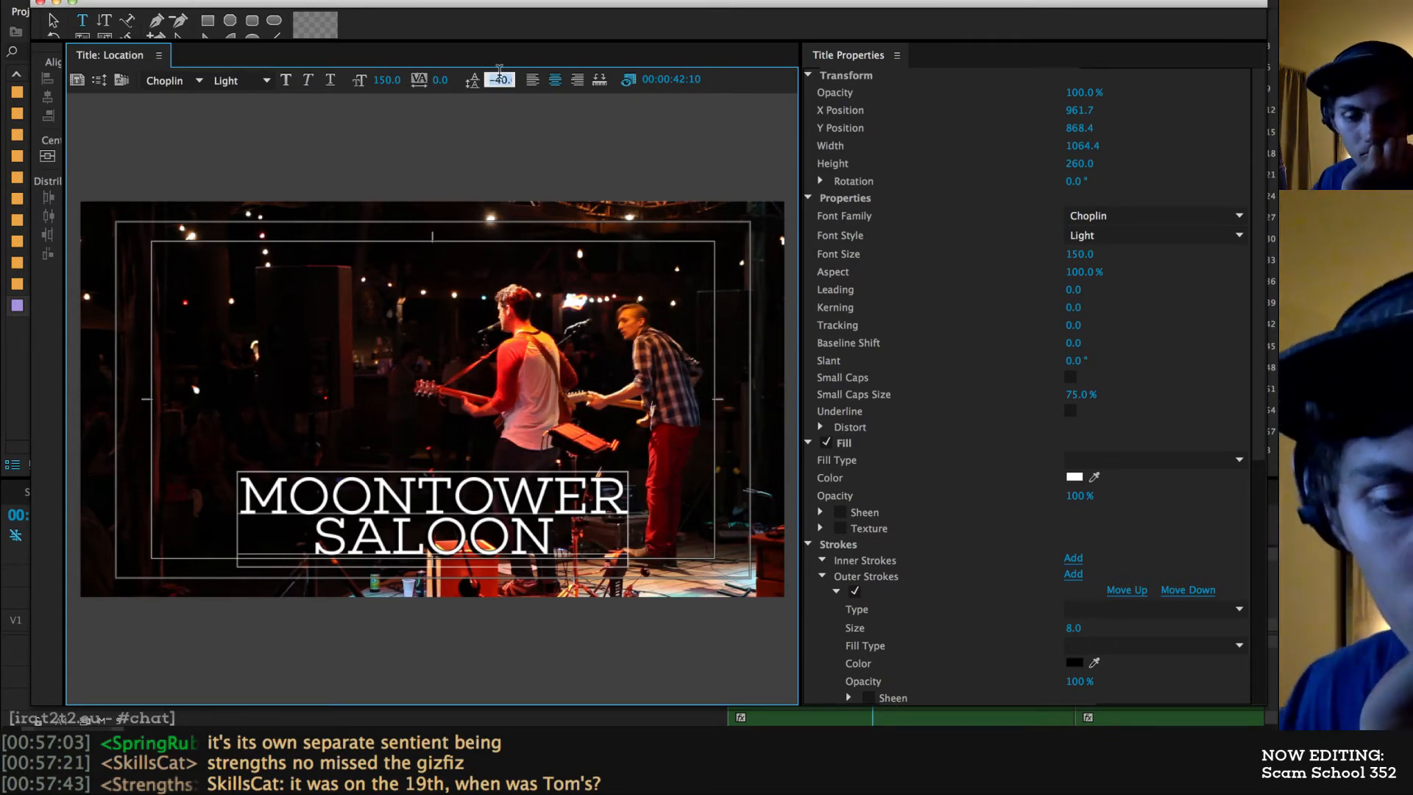
{"action": "key", "text": "Return"}
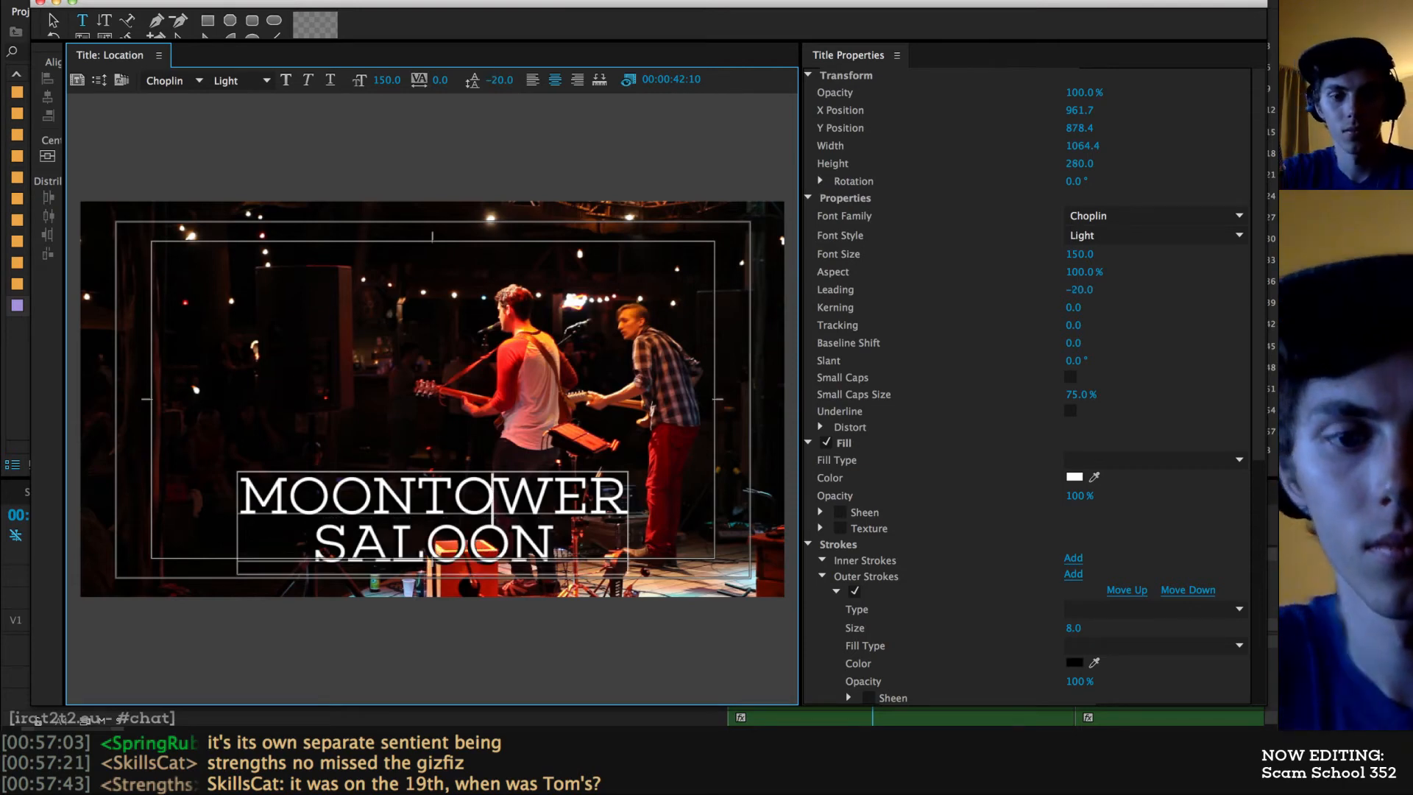
{"action": "left_click", "coordinate": [40, 3]}
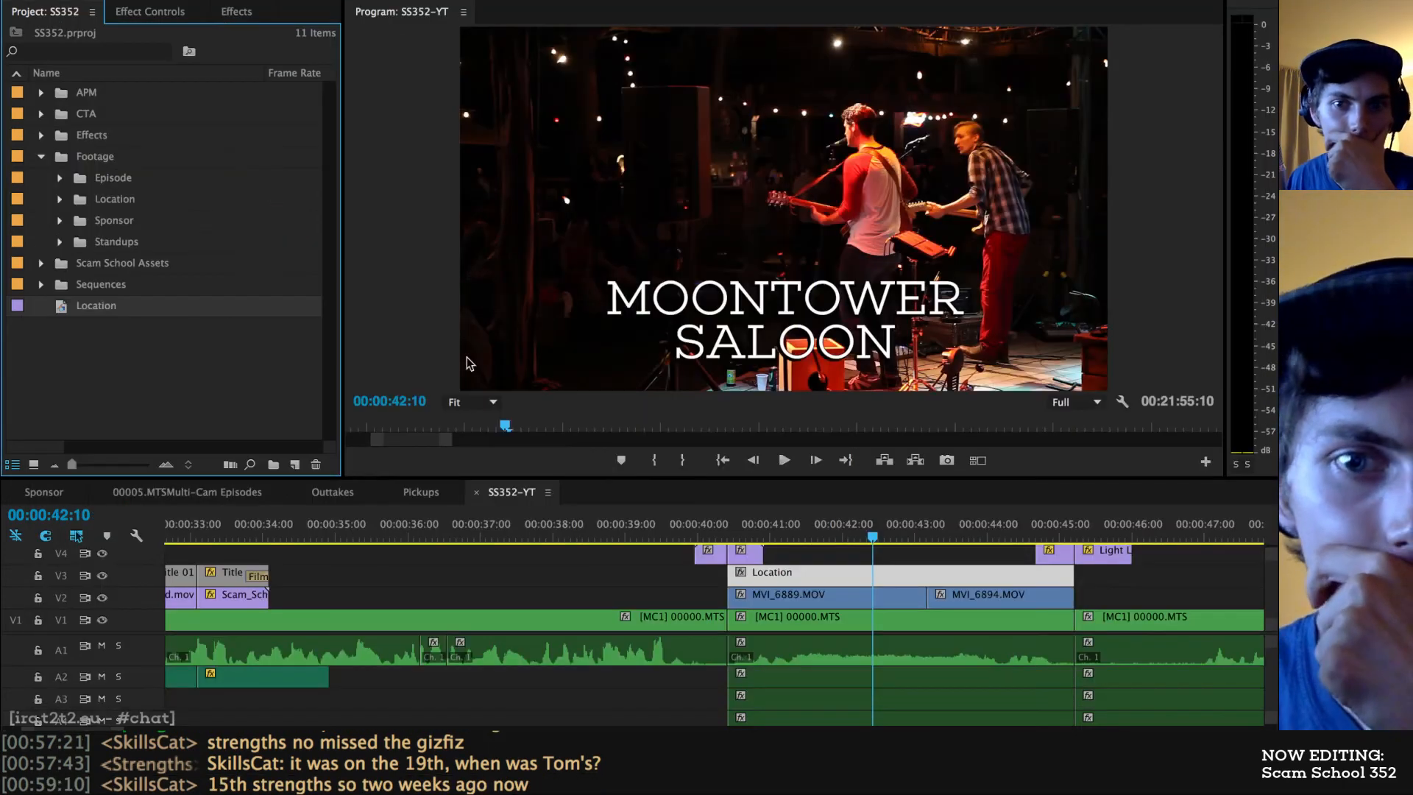
Step: Change all the Location title text to the Book font style and preview it over the B-roll
{"action": "double_click", "coordinate": [845, 566]}
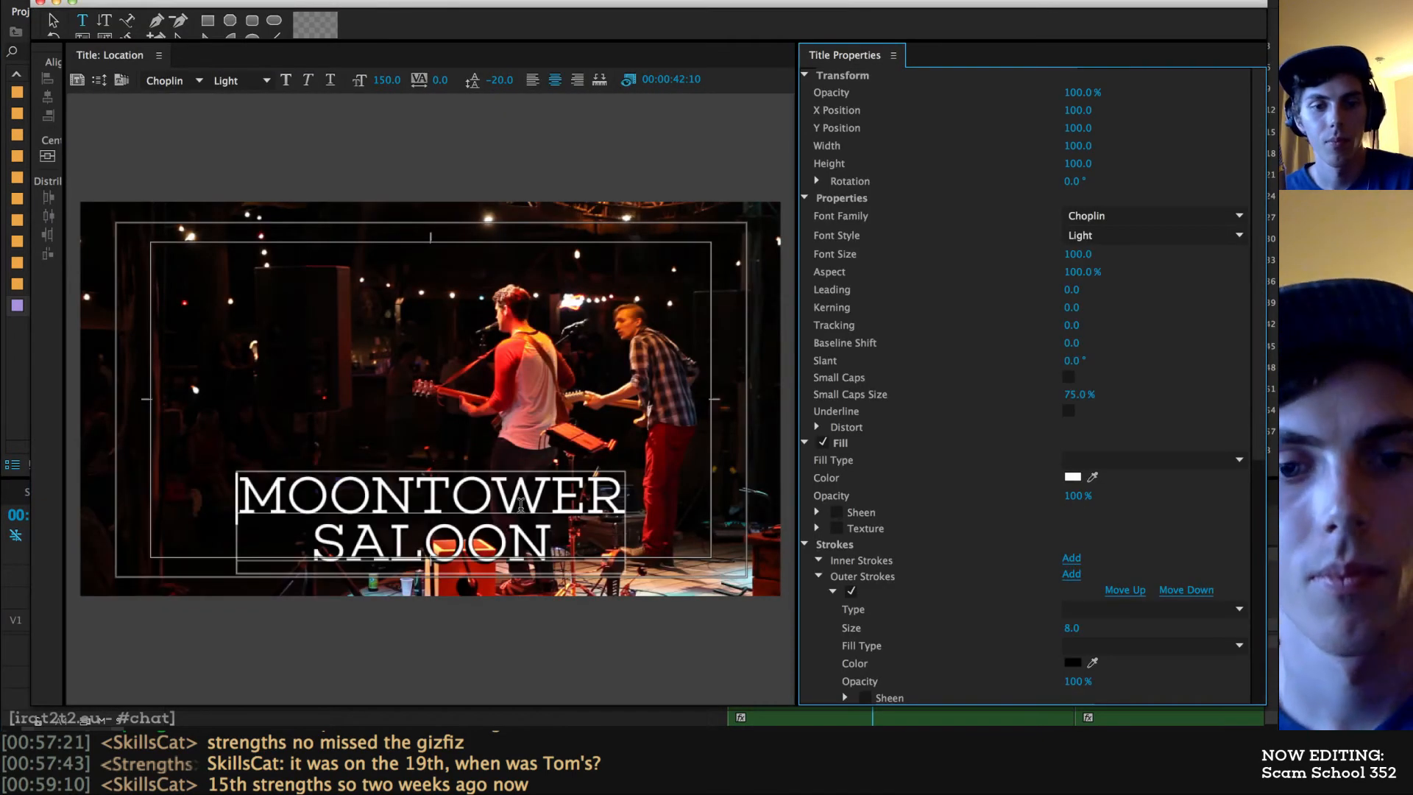
{"action": "key", "text": "super+a"}
{"action": "left_click", "coordinate": [239, 81]}
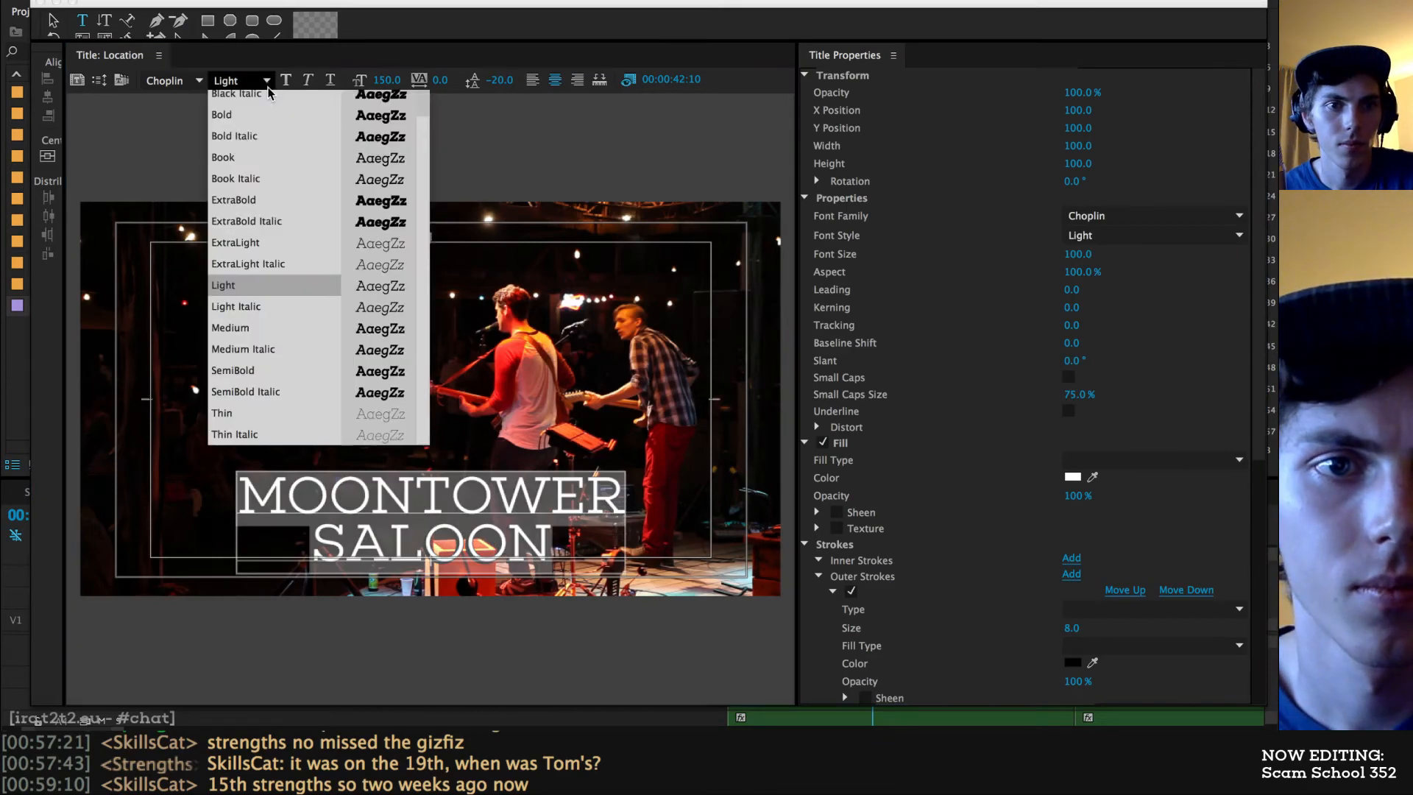
{"action": "left_click", "coordinate": [235, 138]}
{"action": "left_click", "coordinate": [41, 3]}
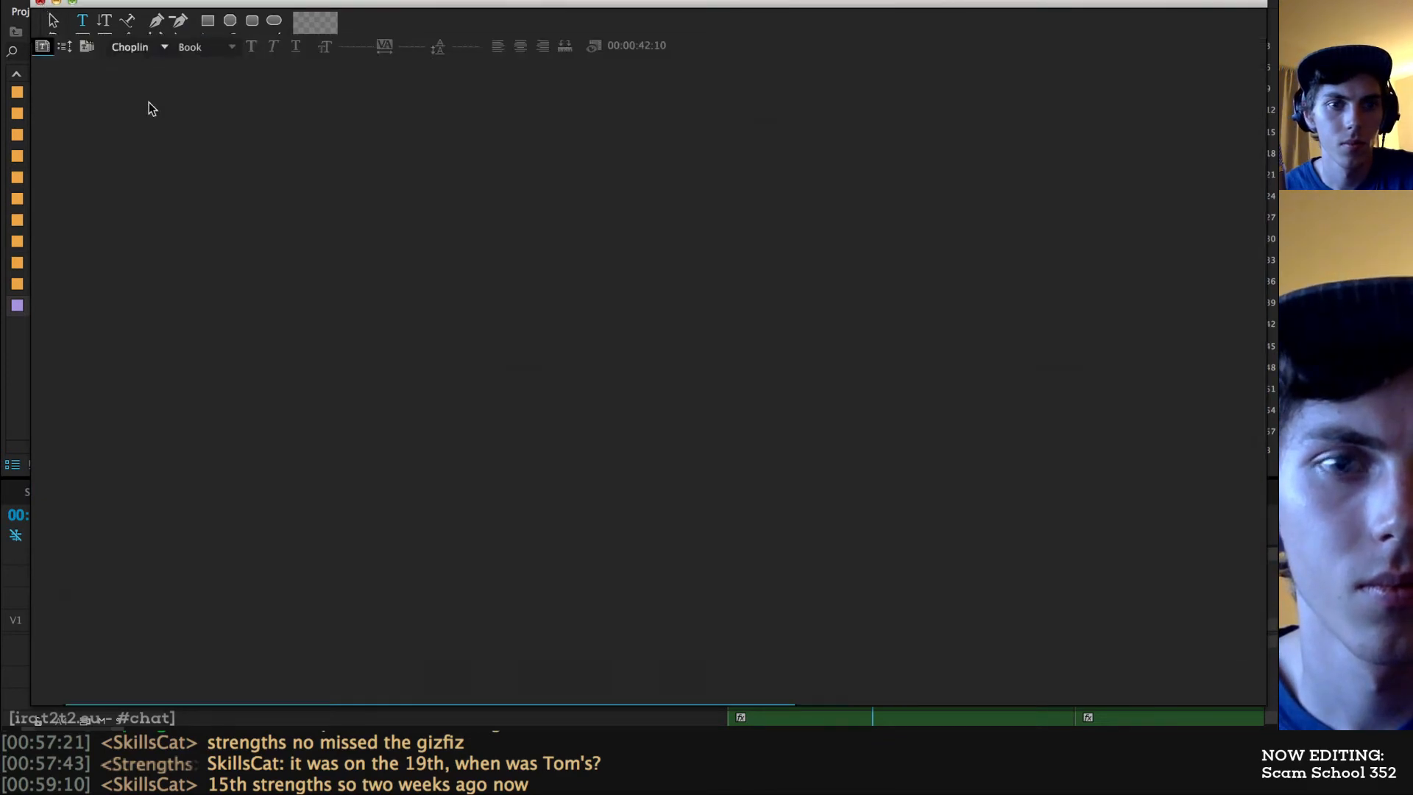
{"action": "left_click", "coordinate": [682, 535]}
{"action": "key", "text": "space"}
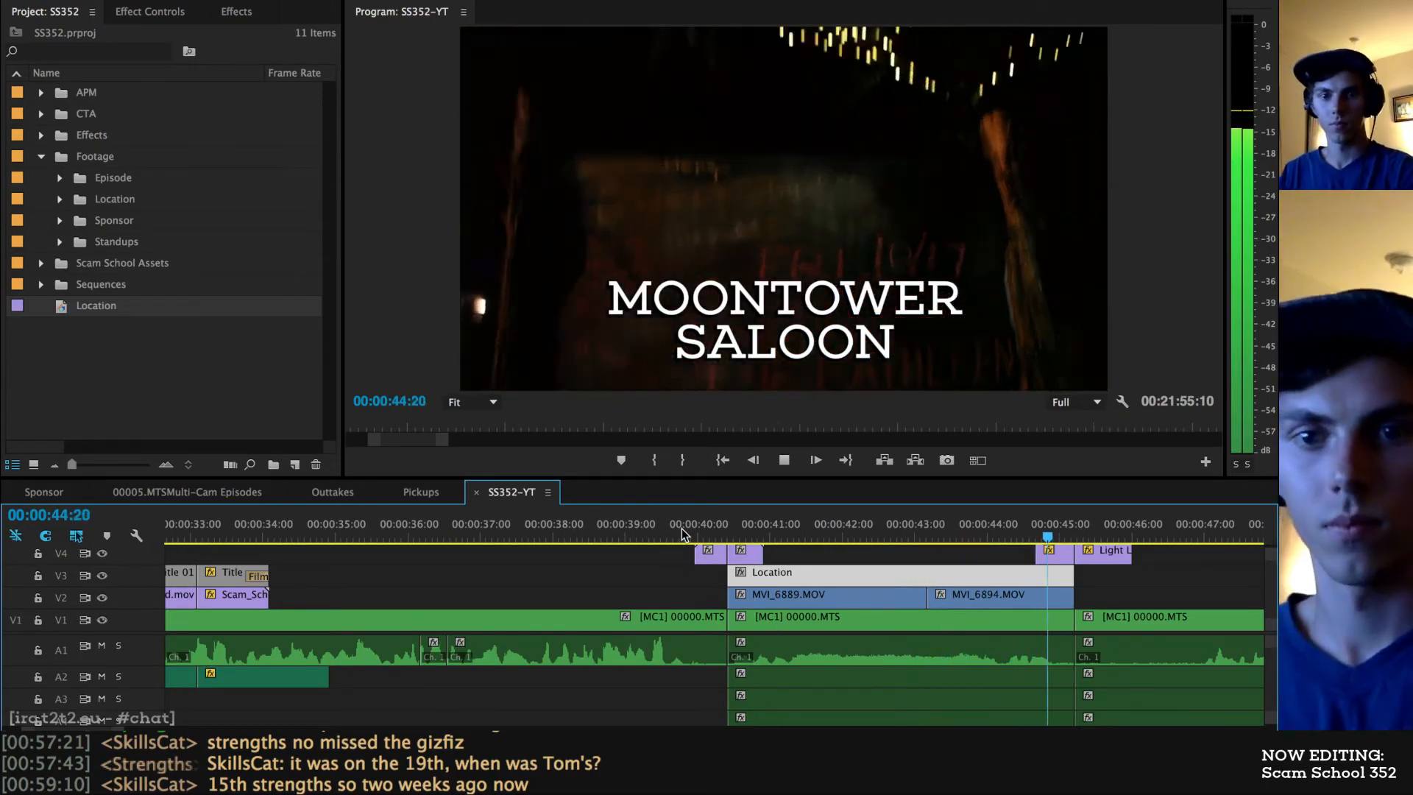
{"action": "key", "text": "space"}
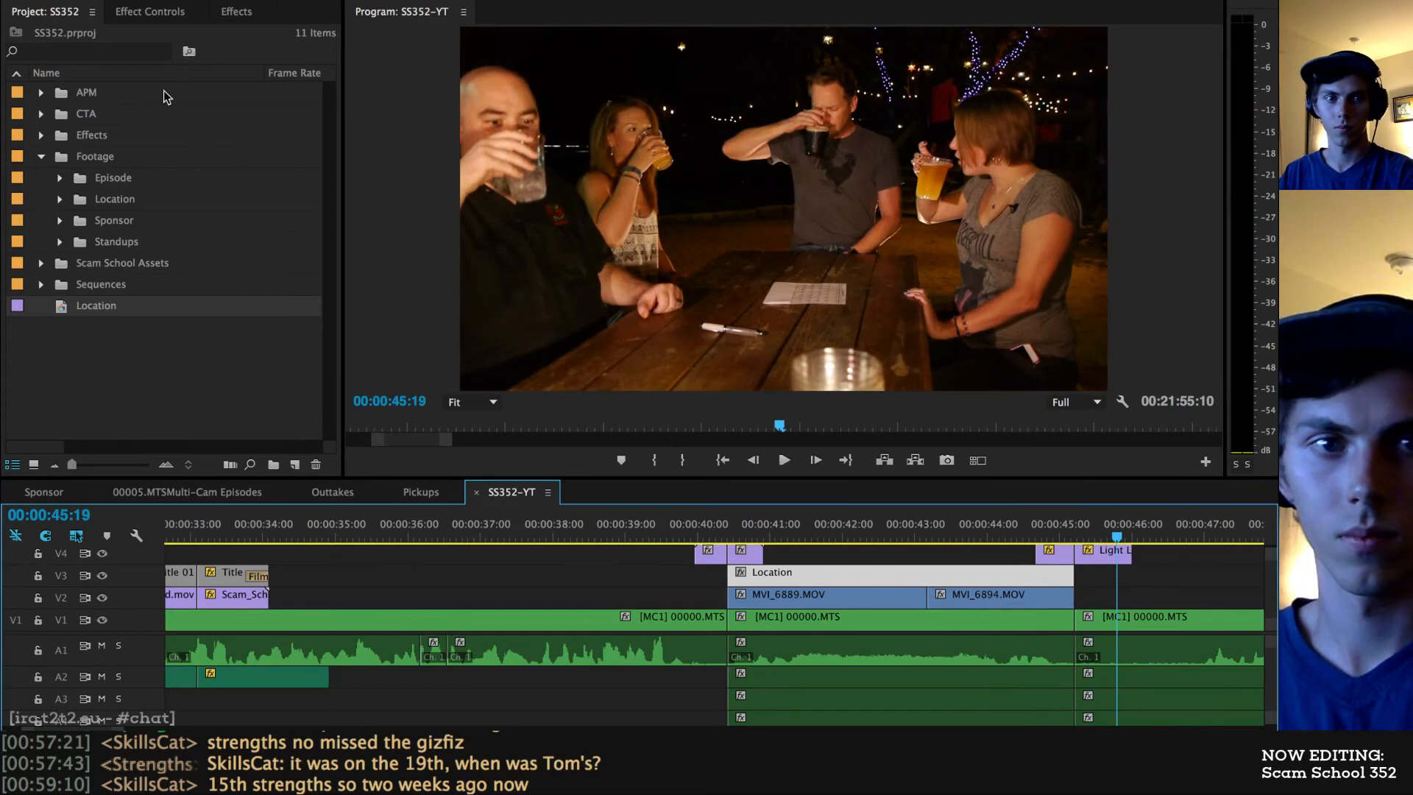
Step: Add a Film Dissolve from the frequent video effects to the end of the Location title on V3 and preview it
{"action": "left_click", "coordinate": [242, 12]}
{"action": "left_click", "coordinate": [13, 165]}
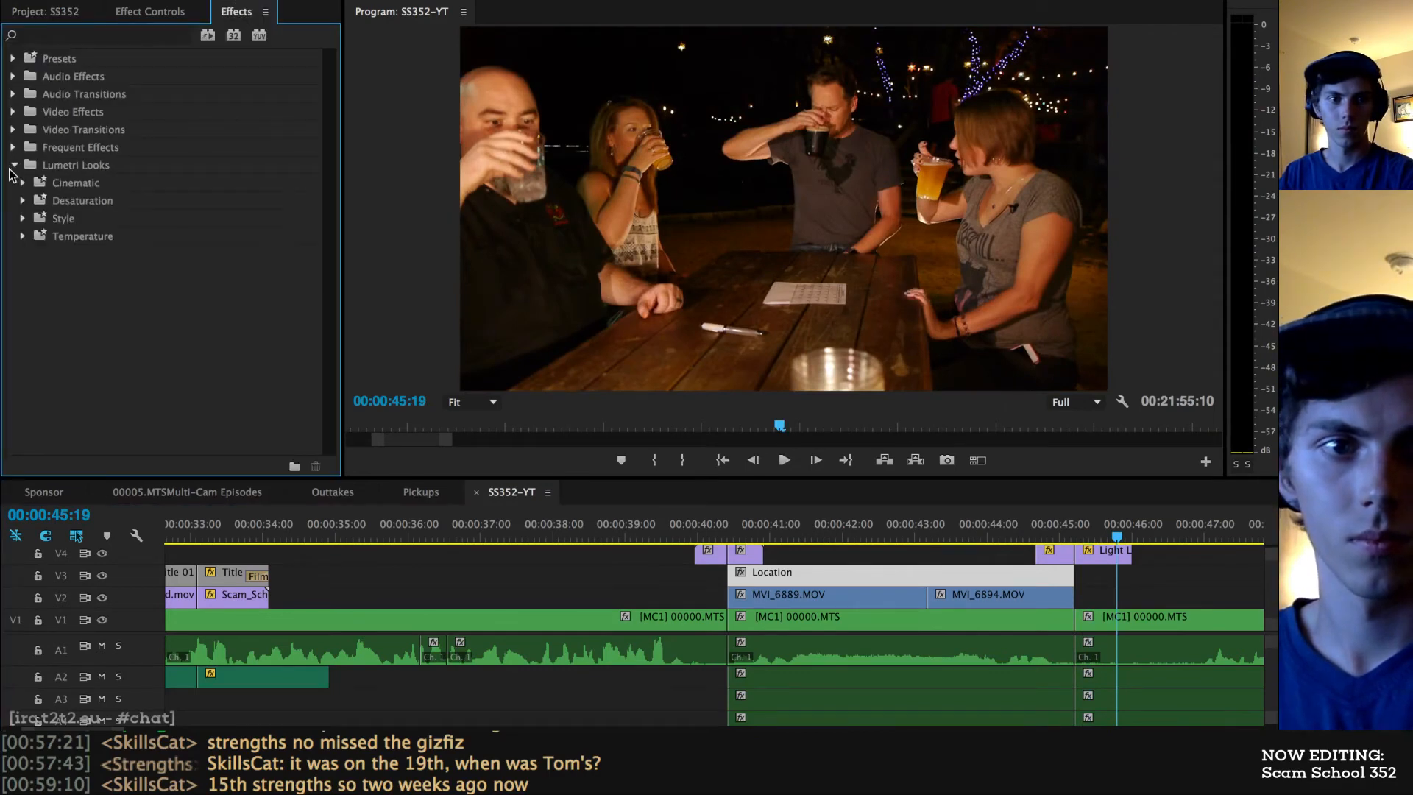
{"action": "left_click", "coordinate": [13, 165]}
{"action": "left_click", "coordinate": [14, 148]}
{"action": "left_click", "coordinate": [24, 183]}
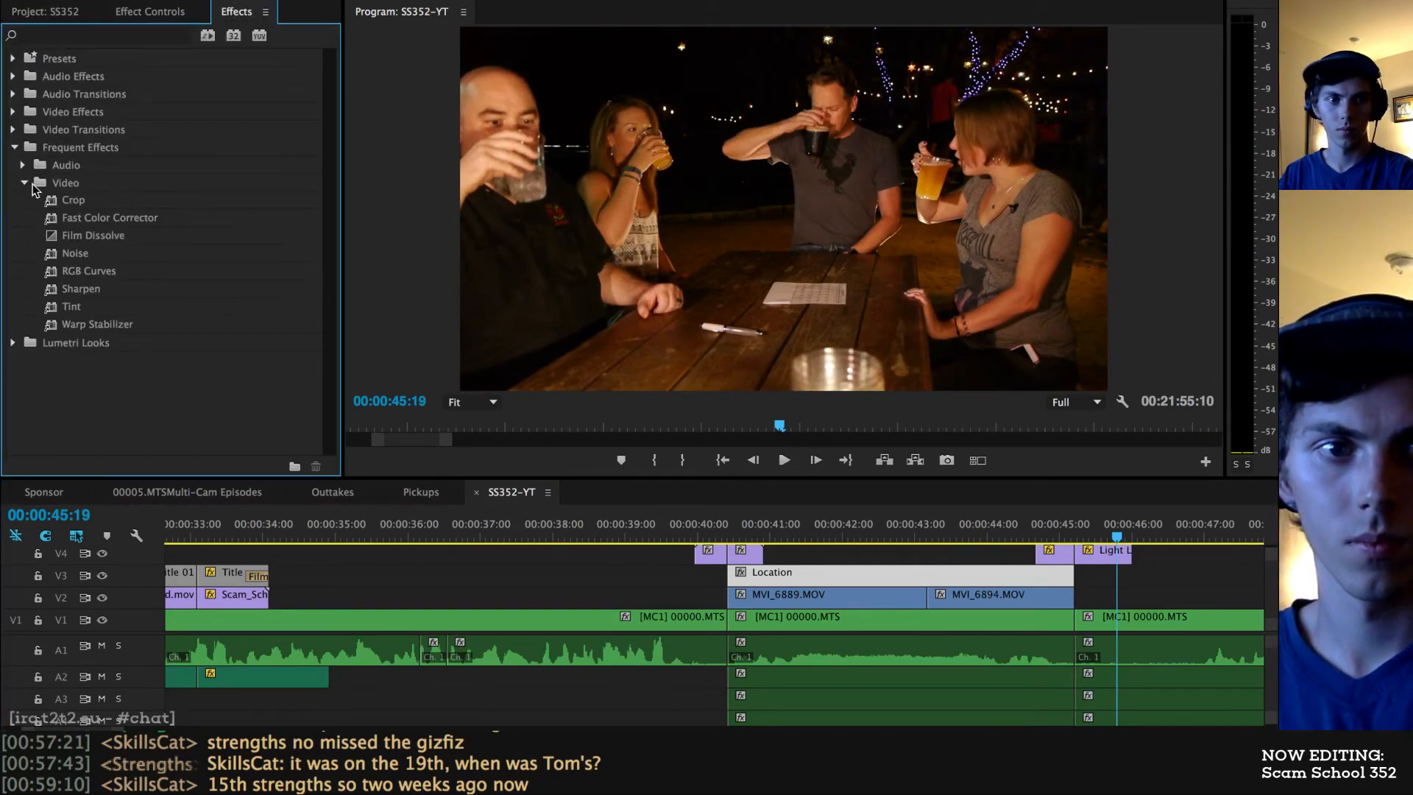
{"action": "left_click_drag", "start_coordinate": [103, 235], "coordinate": [1060, 581]}
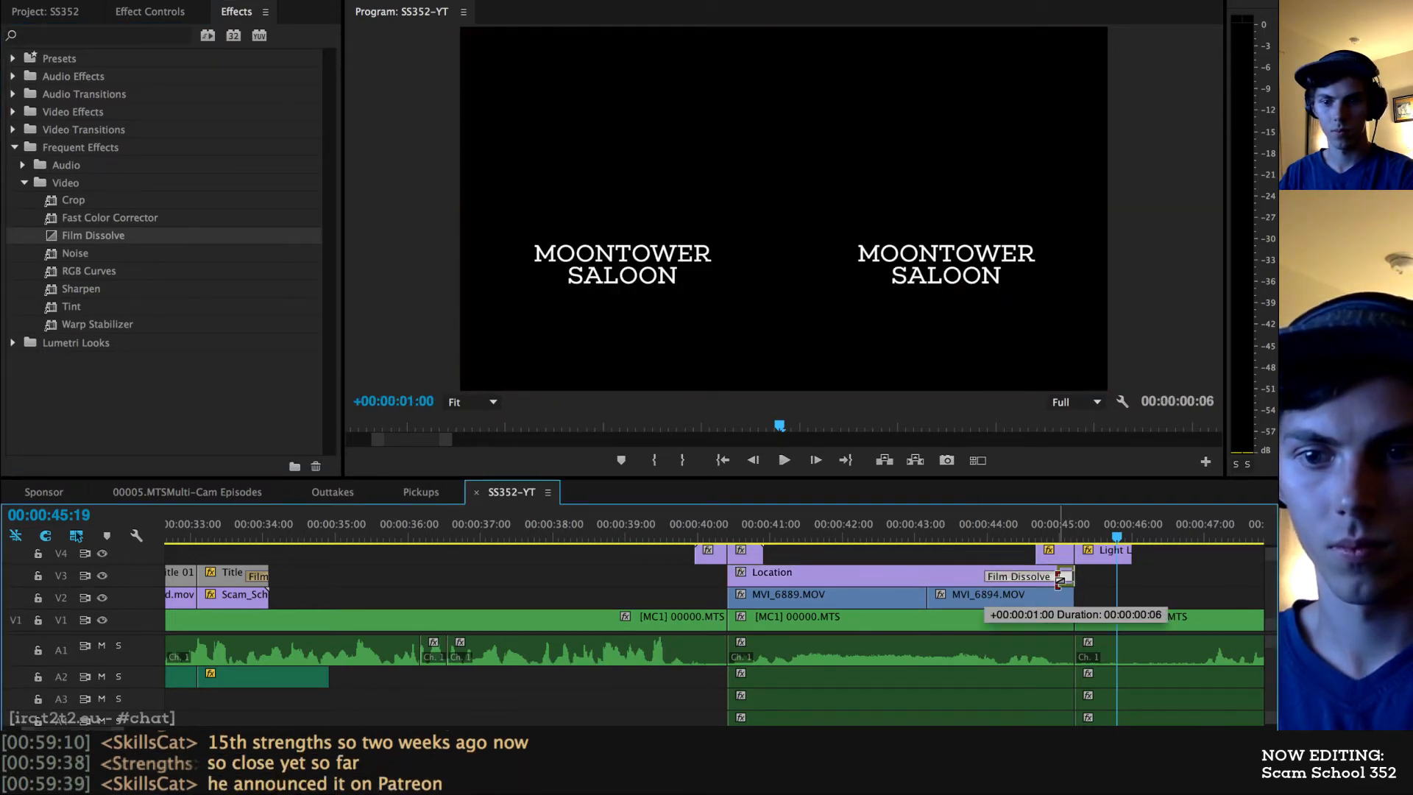
{"action": "left_click", "coordinate": [1045, 523]}
{"action": "key", "text": "space"}
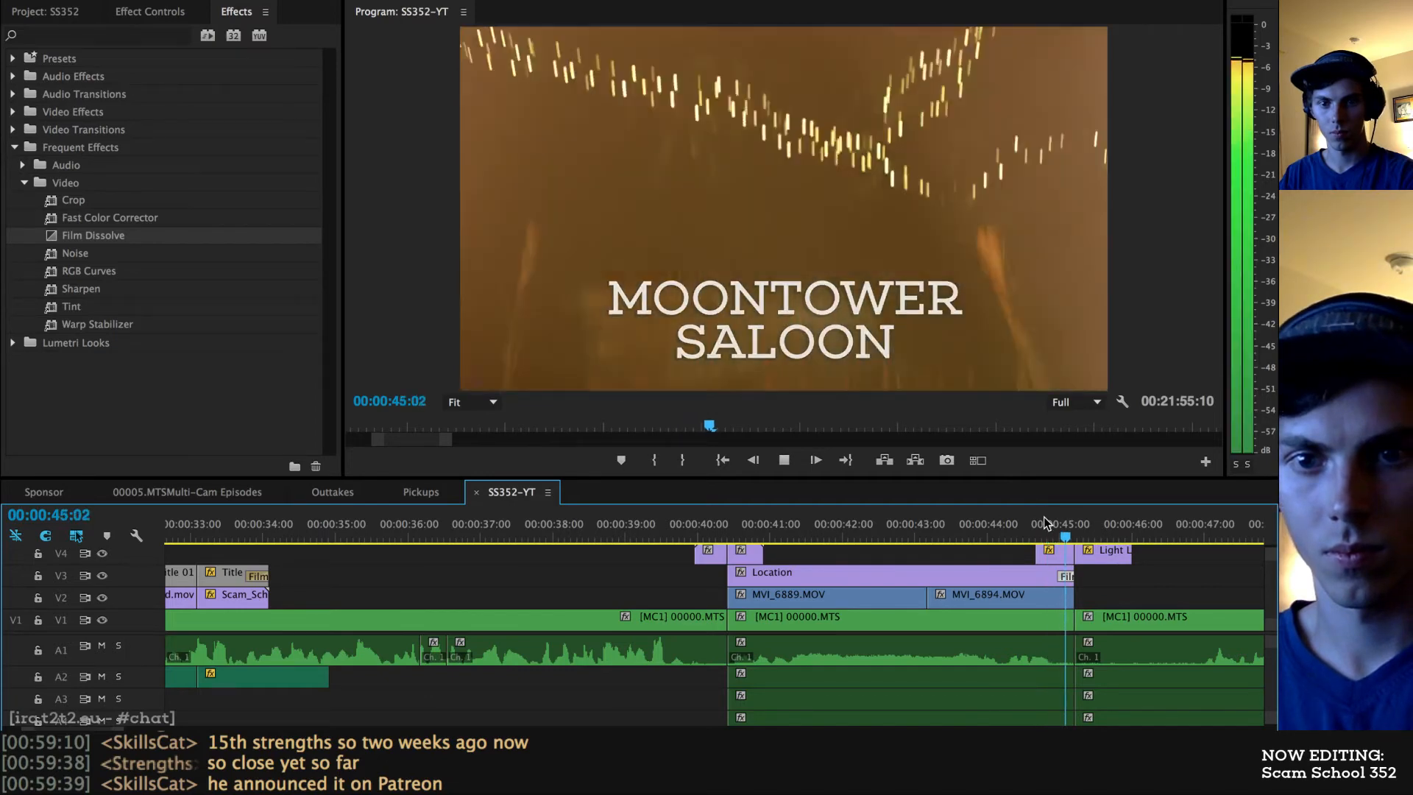
{"action": "key", "text": "space"}
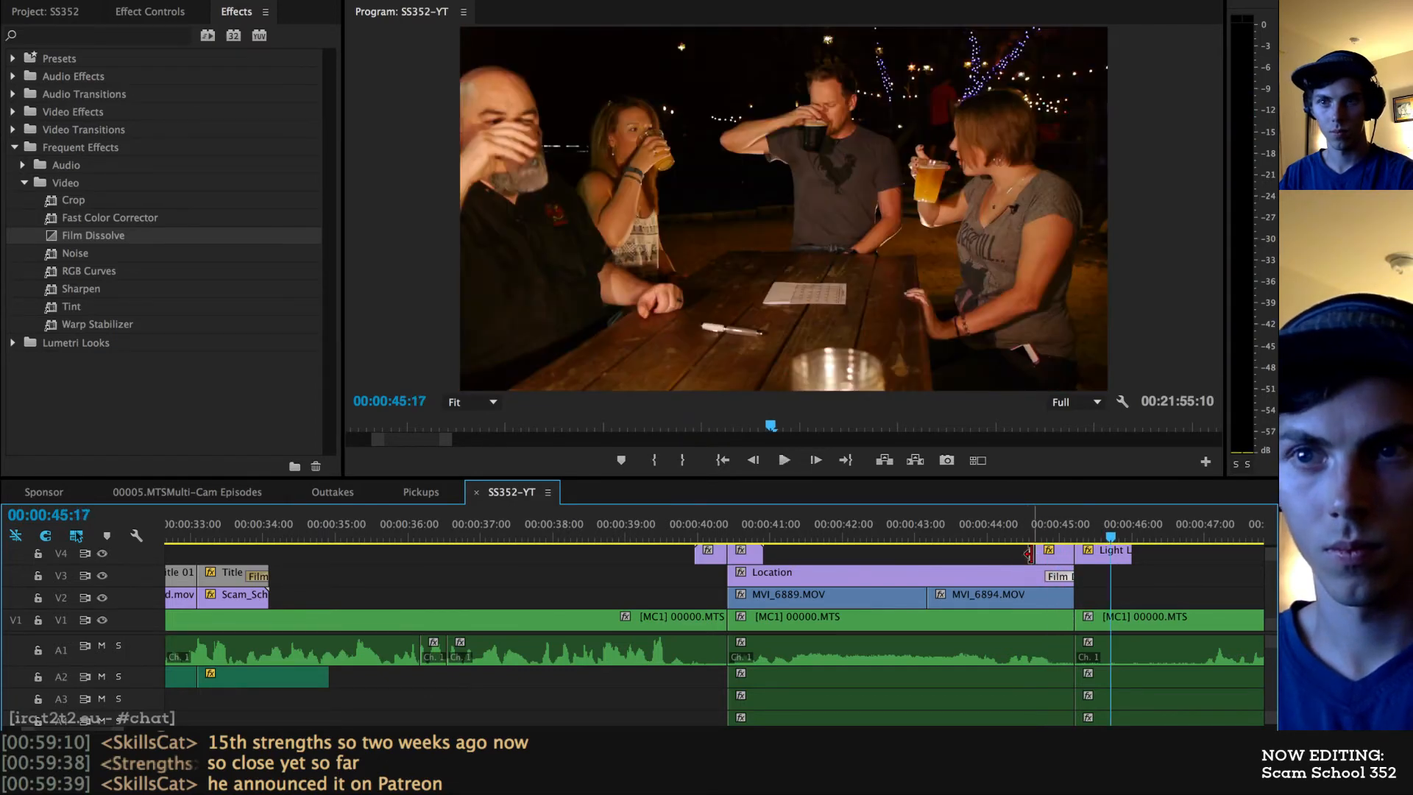
Step: Lengthen the Film Dissolve so it begins with the light leak clip on V4 and preview the fade
{"action": "left_click_drag", "start_coordinate": [1037, 578], "coordinate": [1037, 578]}
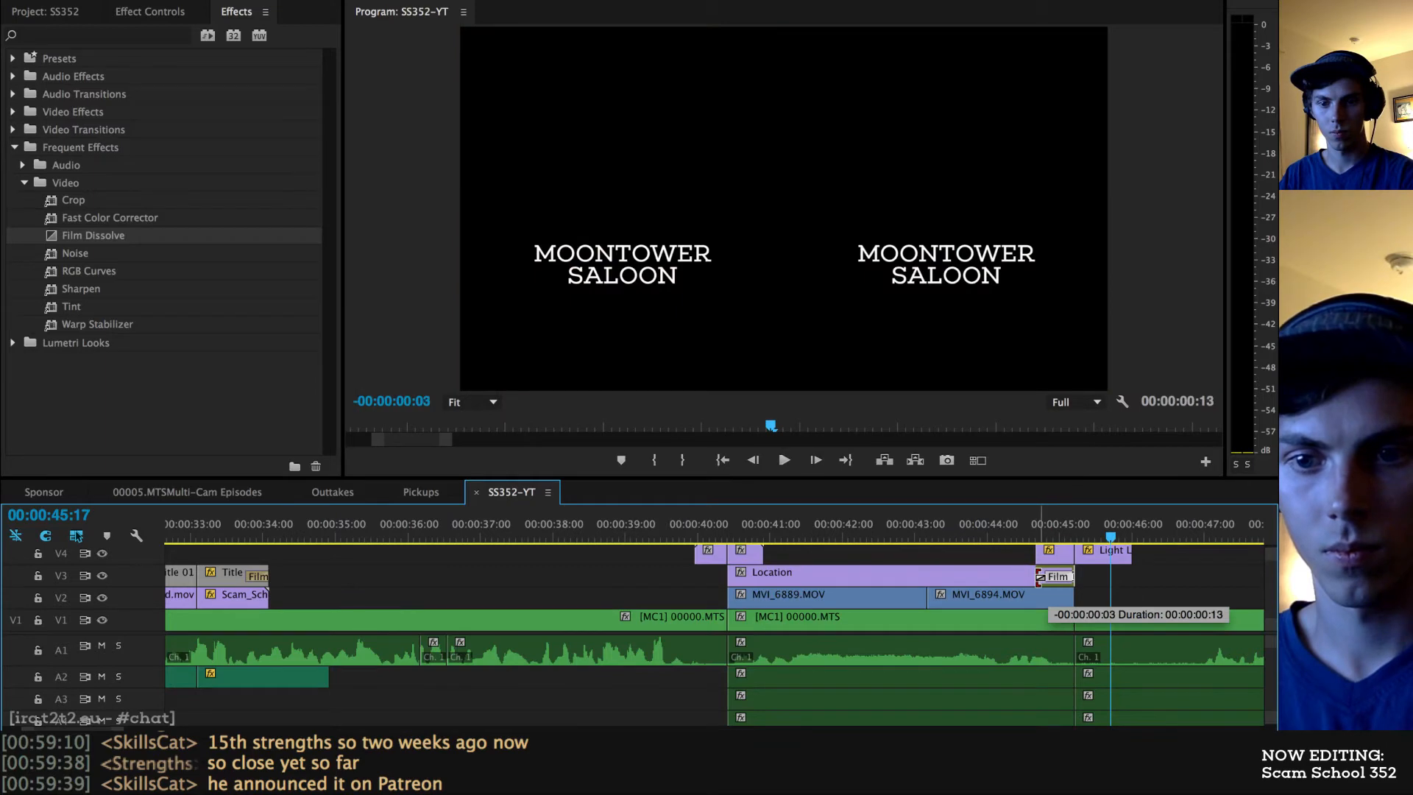
{"action": "left_click", "coordinate": [1021, 539]}
{"action": "key", "text": "space"}
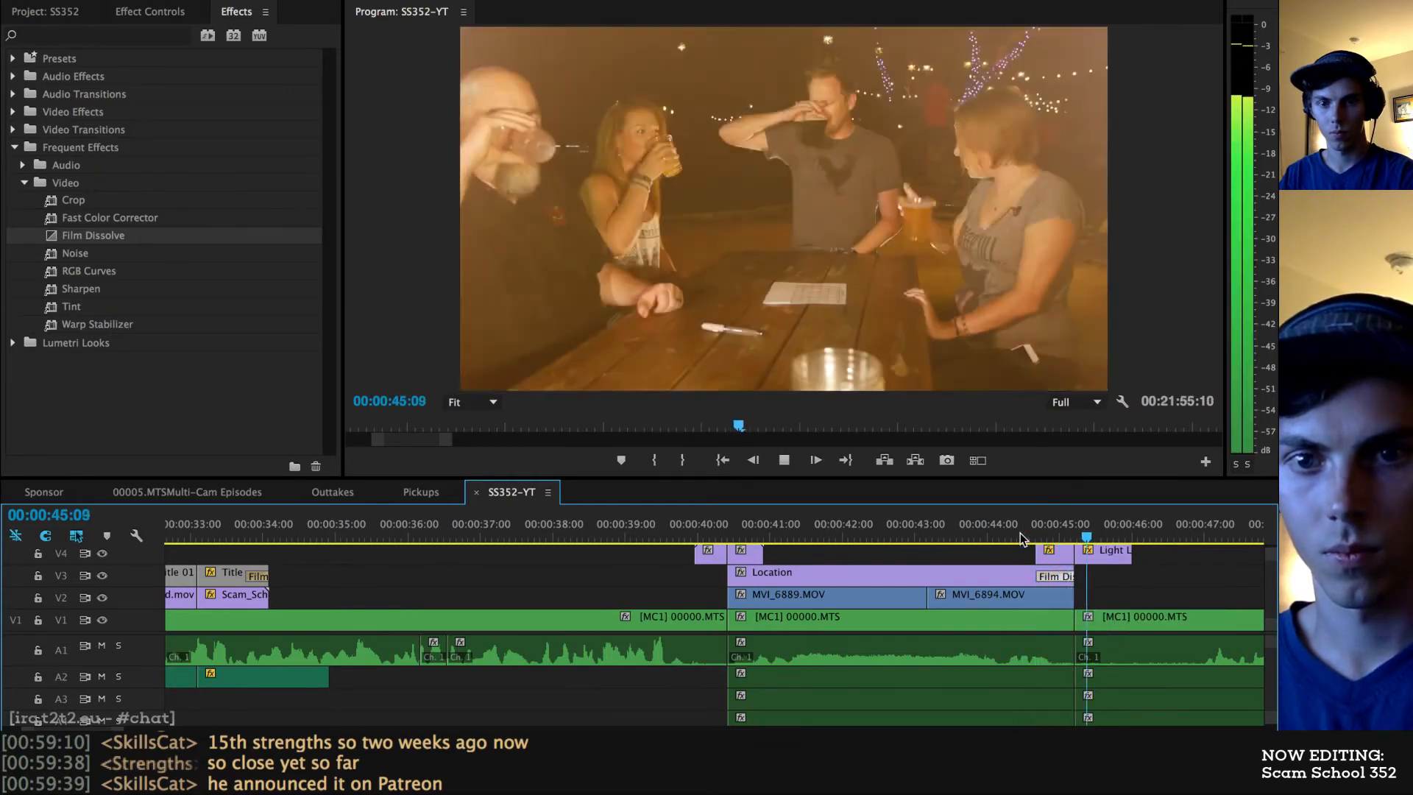
{"action": "key", "text": "space"}
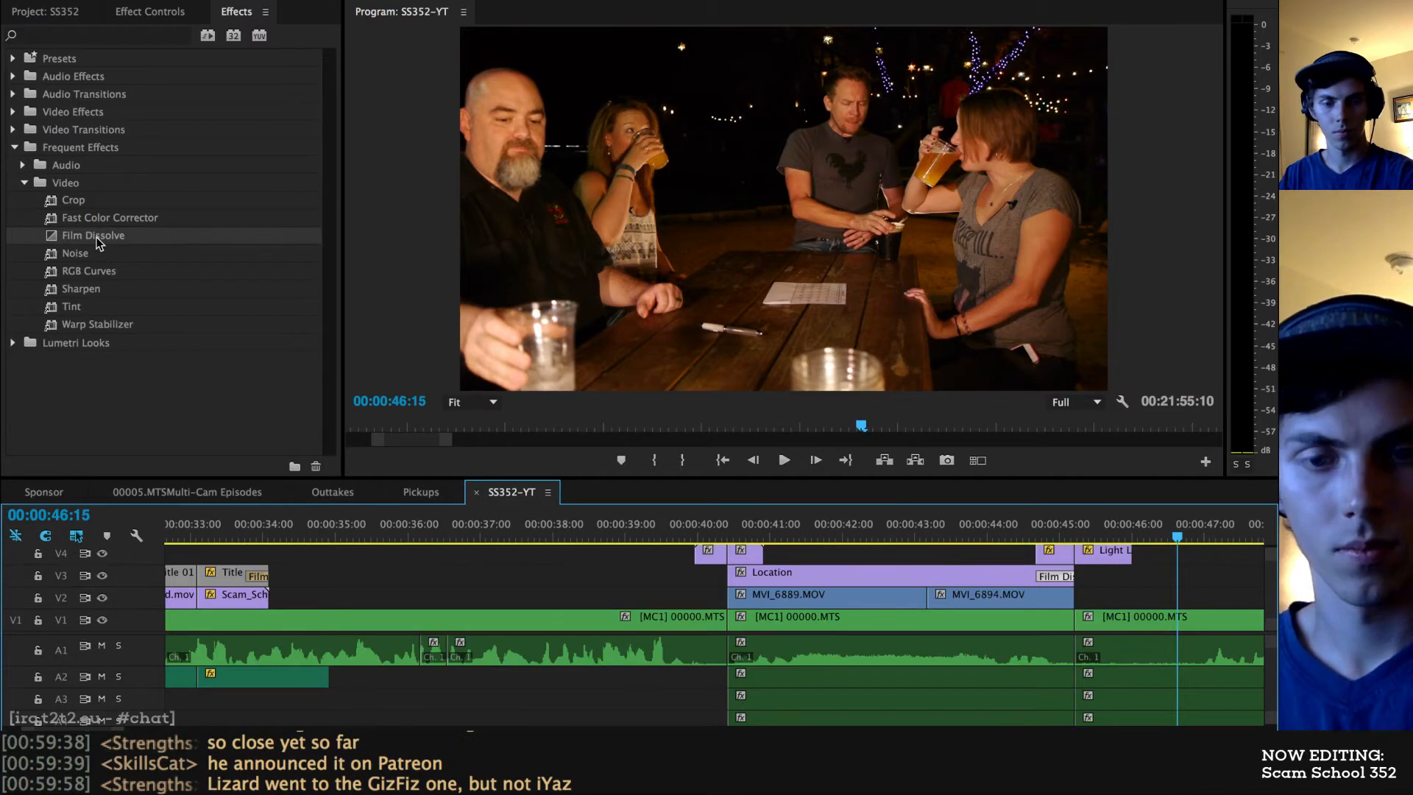
Step: Review the multicam footage after the location title up to about 00:00:49:03 and save the project
{"action": "key", "text": "space"}
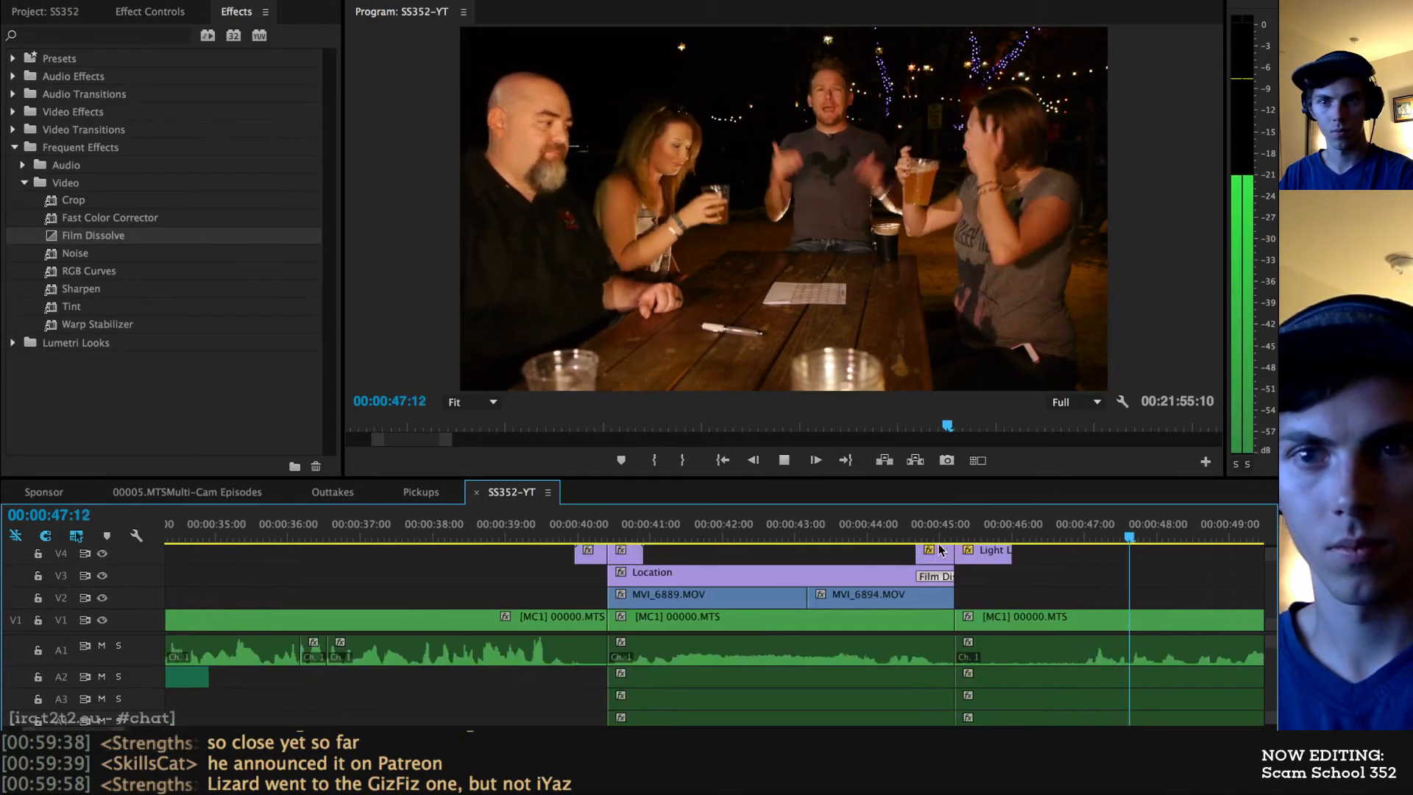
{"action": "key", "text": "space"}
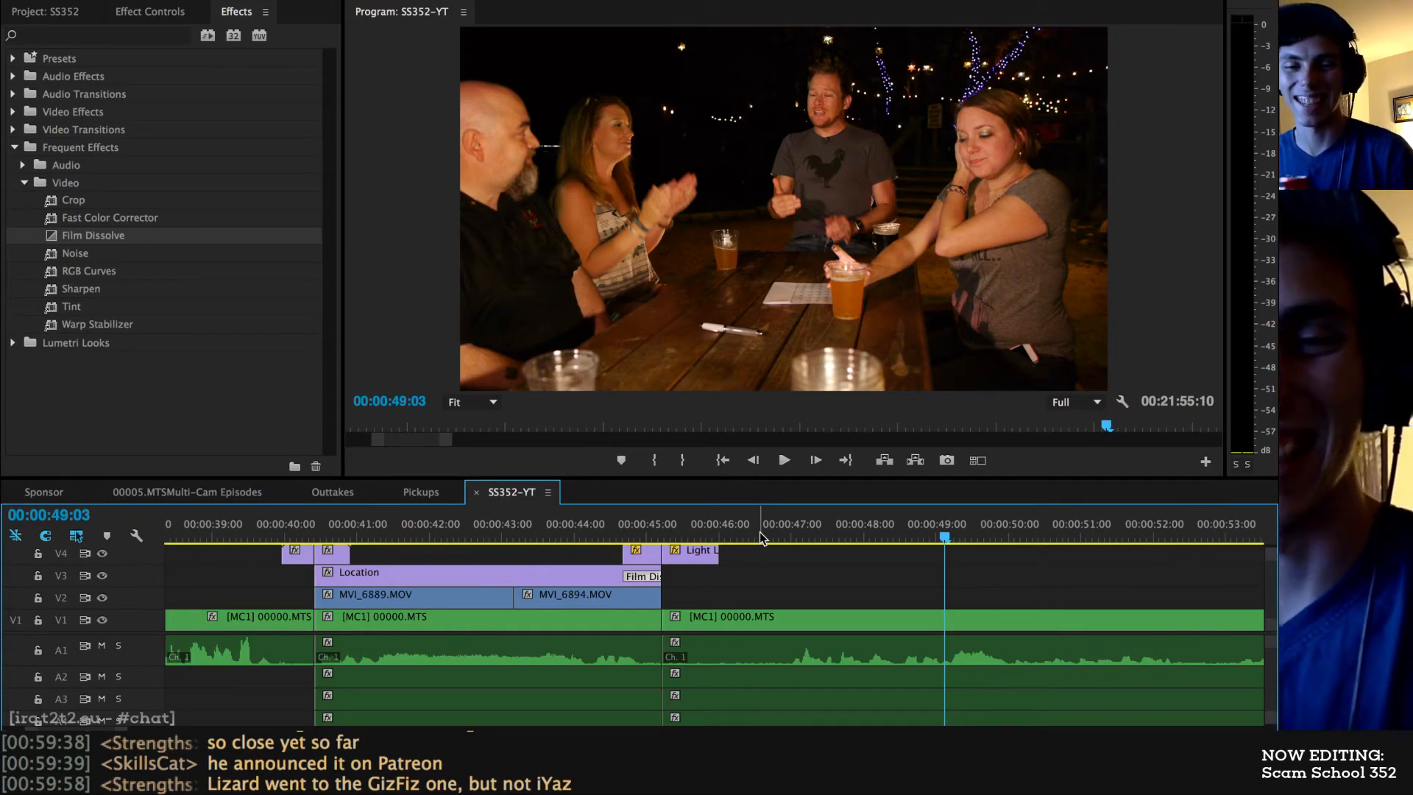
{"action": "left_click", "coordinate": [758, 538]}
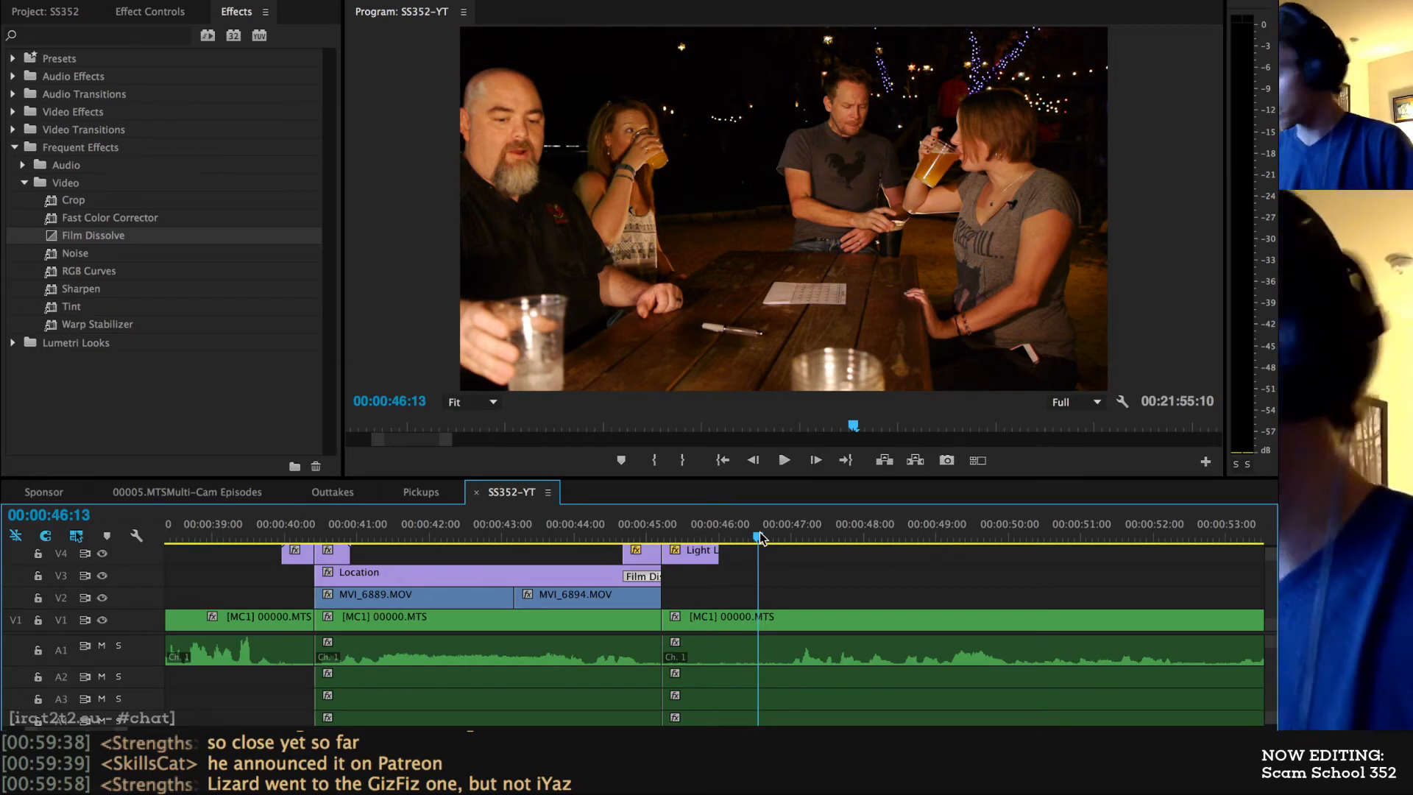
{"action": "key", "text": "ctrl+s"}
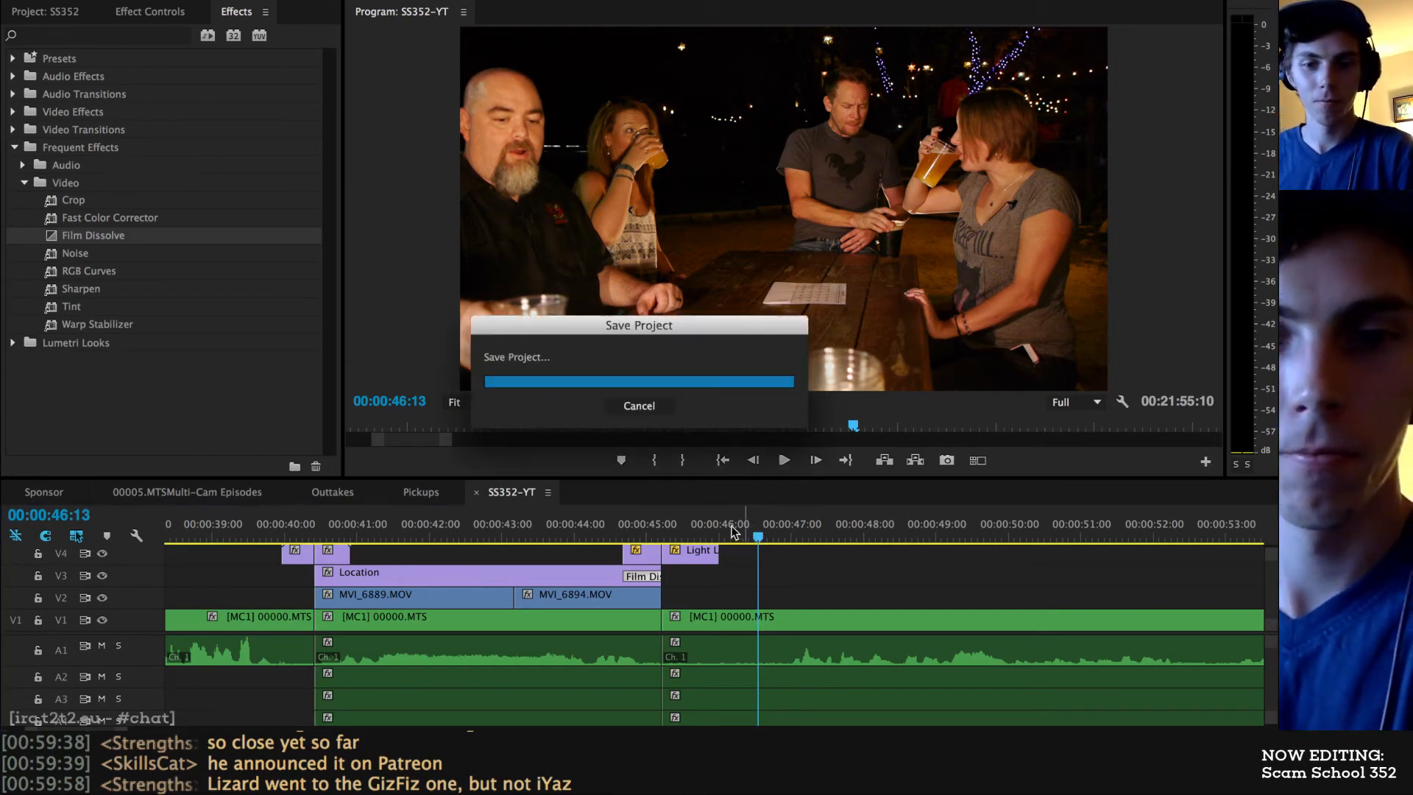
Step: Cut the [MC1] clip after the Location title at about 00:00:46:15 and ripple delete its opening portion
{"action": "left_click", "coordinate": [699, 528]}
{"action": "key", "text": "space"}
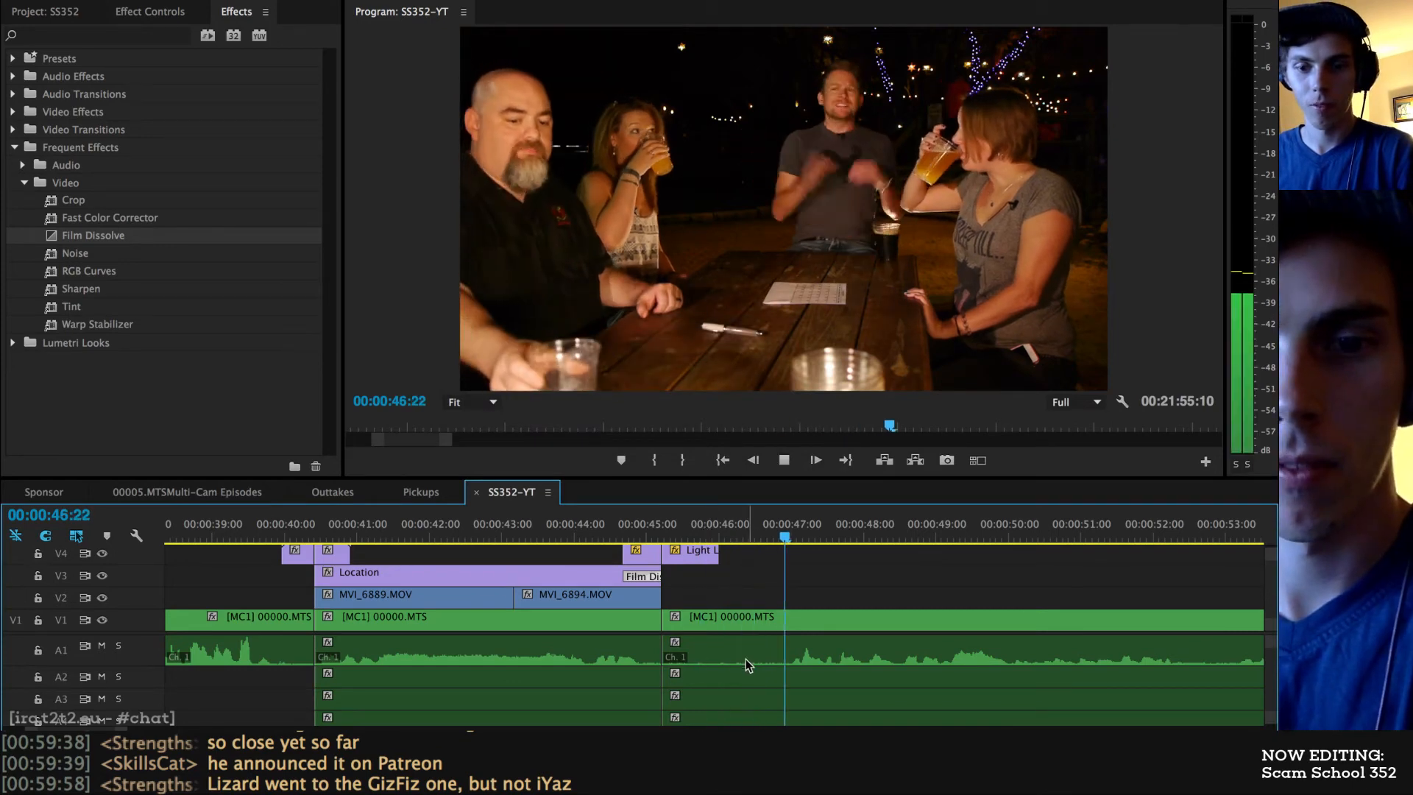
{"action": "key", "text": "c"}
{"action": "left_click", "coordinate": [765, 672]}
{"action": "key", "text": "v"}
{"action": "left_click", "coordinate": [717, 647]}
{"action": "key", "text": "shift+Delete"}
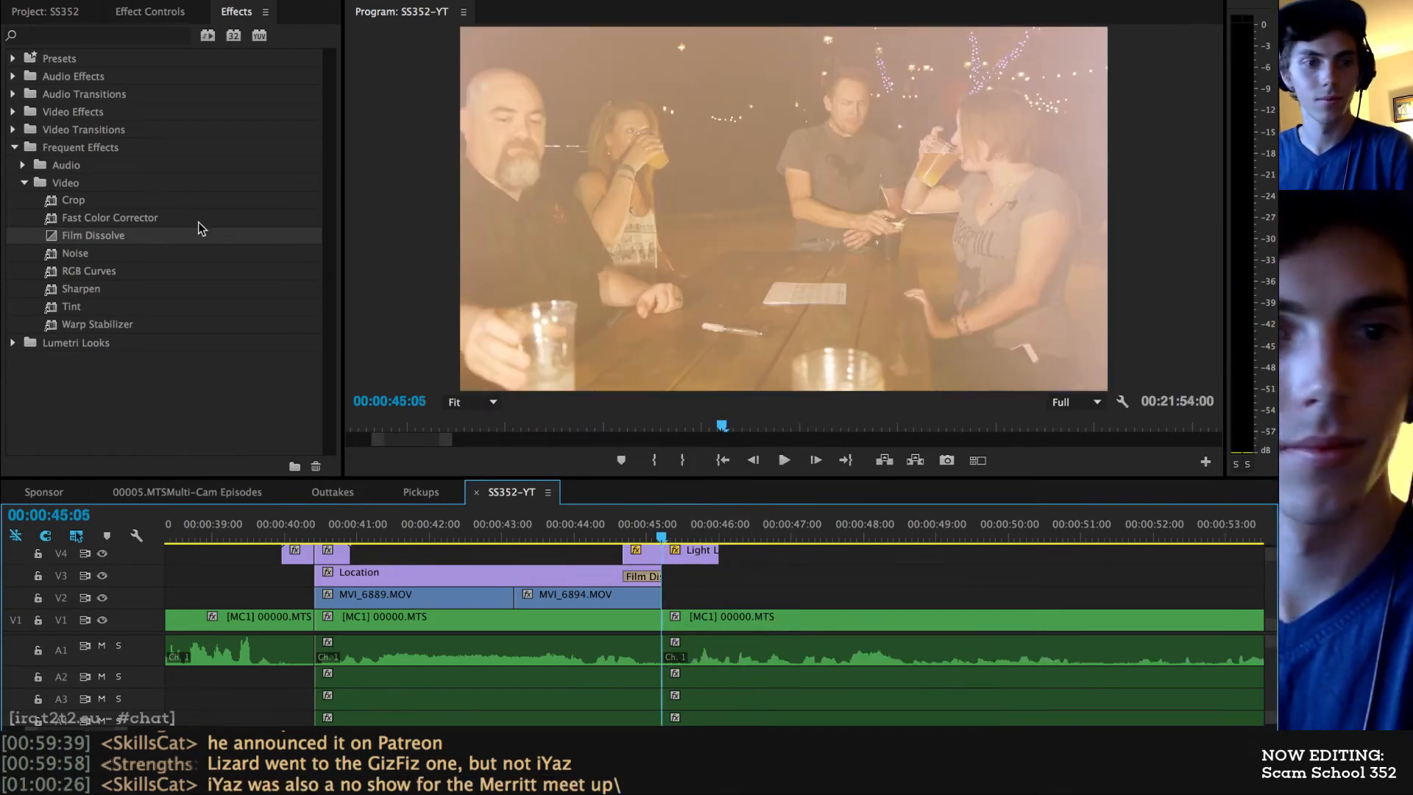
Step: Switch to the layout with an enlarged Program monitor and turn on its multi-camera view
{"action": "left_click", "coordinate": [452, 1]}
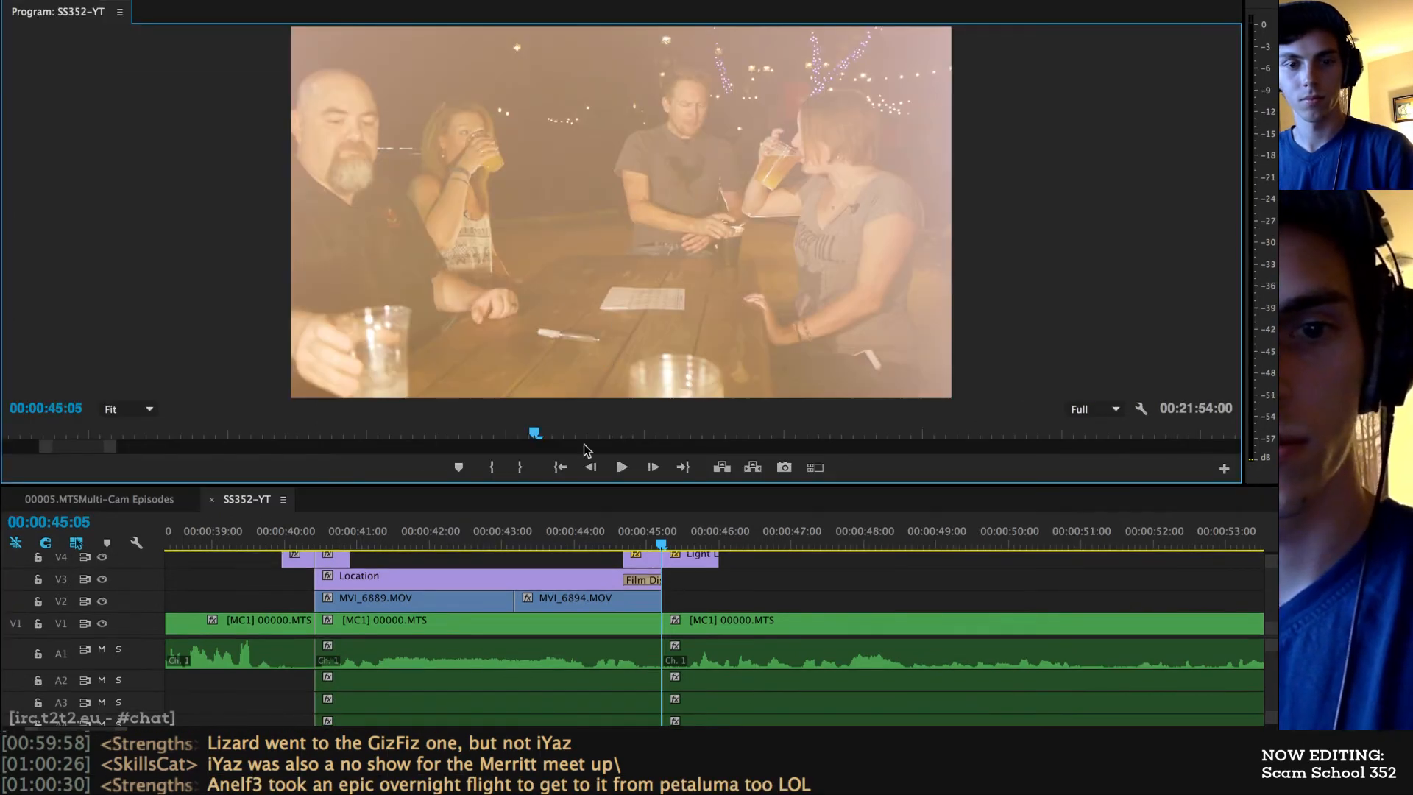
{"action": "left_click", "coordinate": [740, 598]}
{"action": "left_click", "coordinate": [883, 586]}
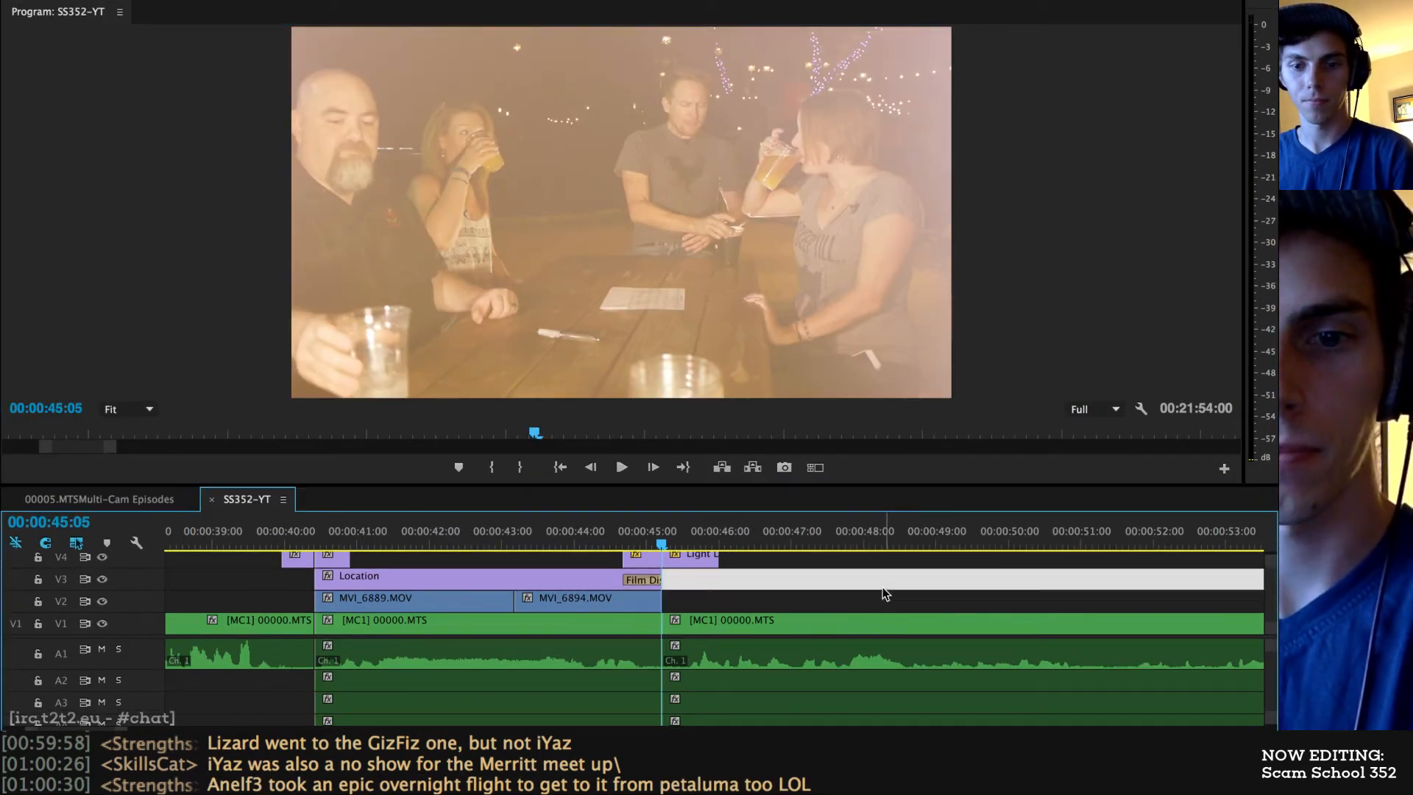
{"action": "left_click", "coordinate": [815, 468]}
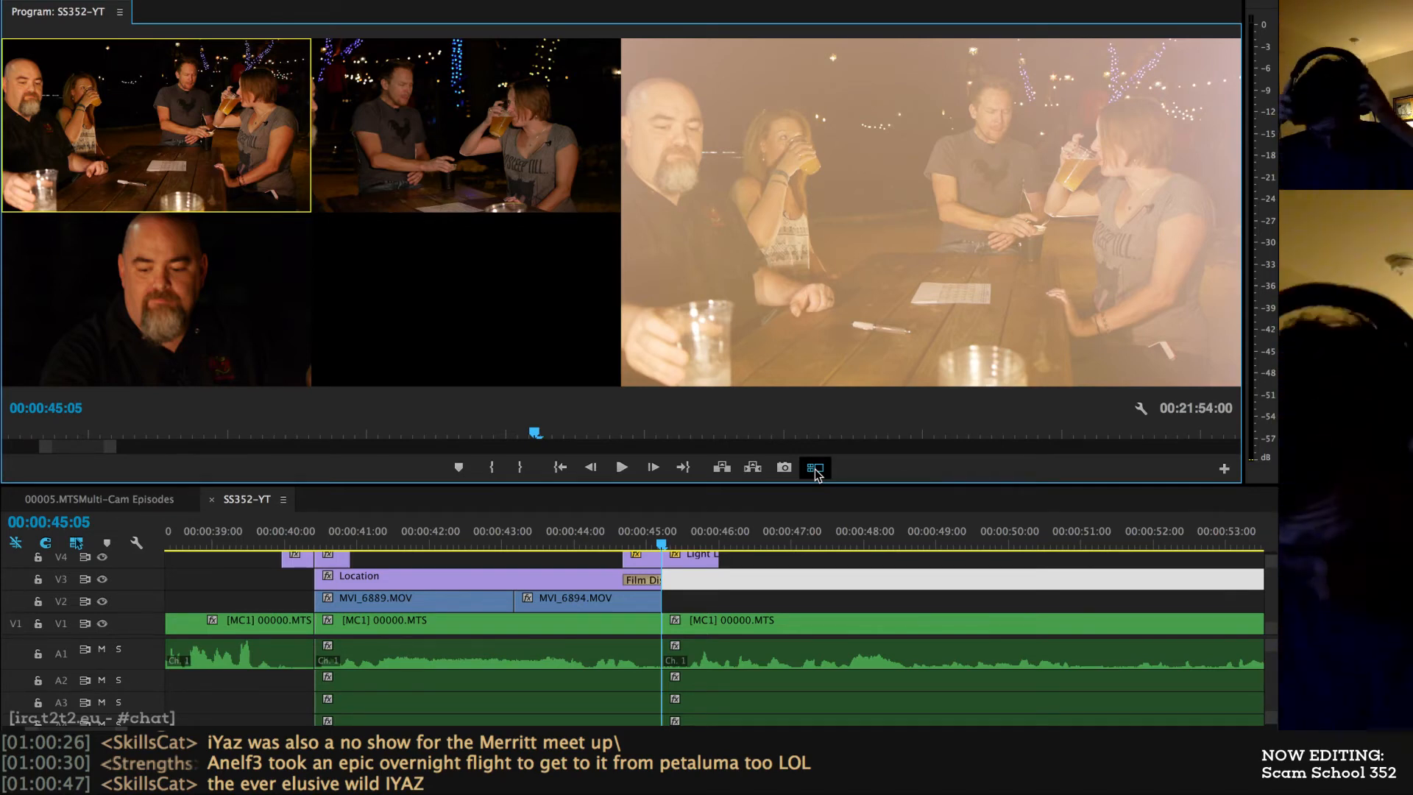
Step: Save the project, clear the gap selection on V3, and play the sequence from 00:00:45:05
{"action": "key", "text": "super+s"}
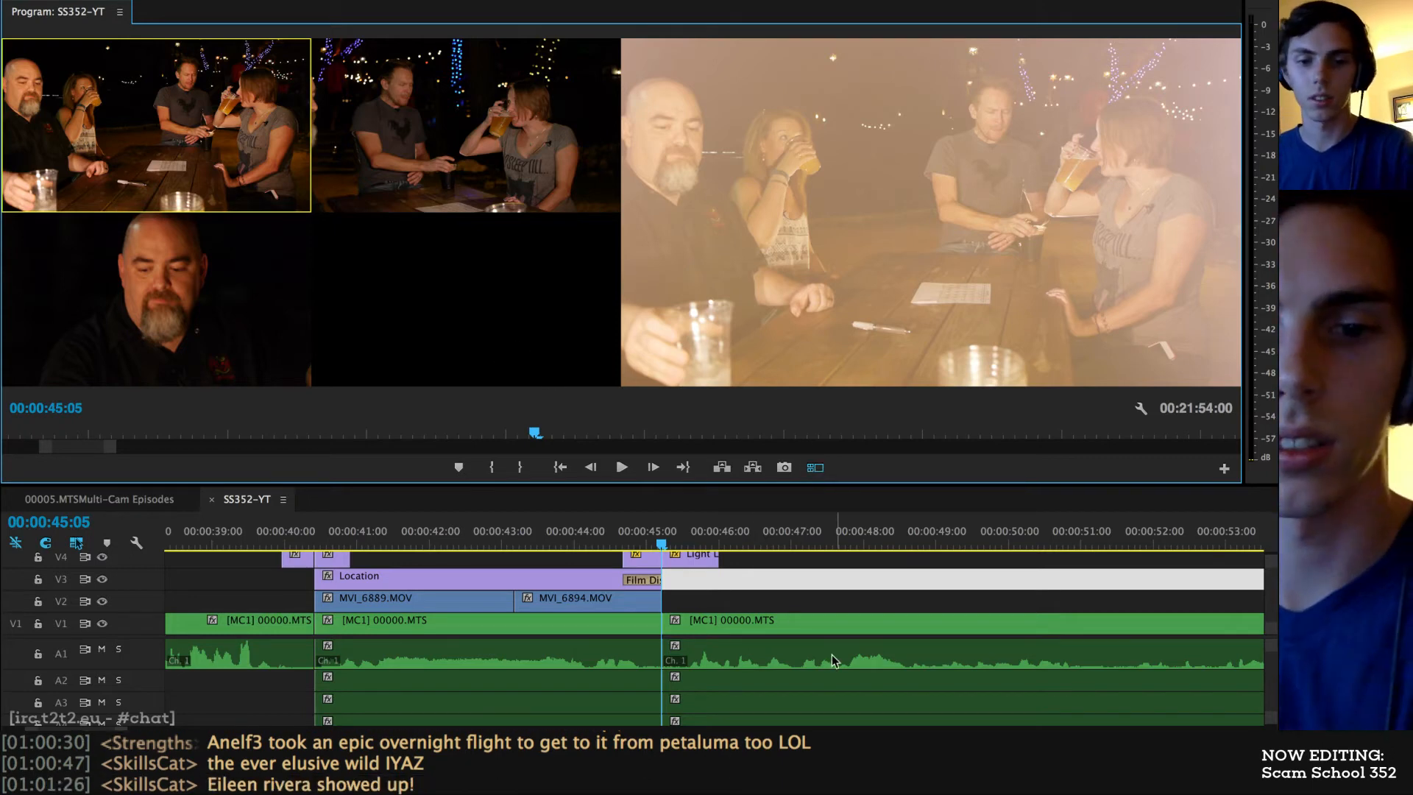
{"action": "left_click", "coordinate": [730, 577]}
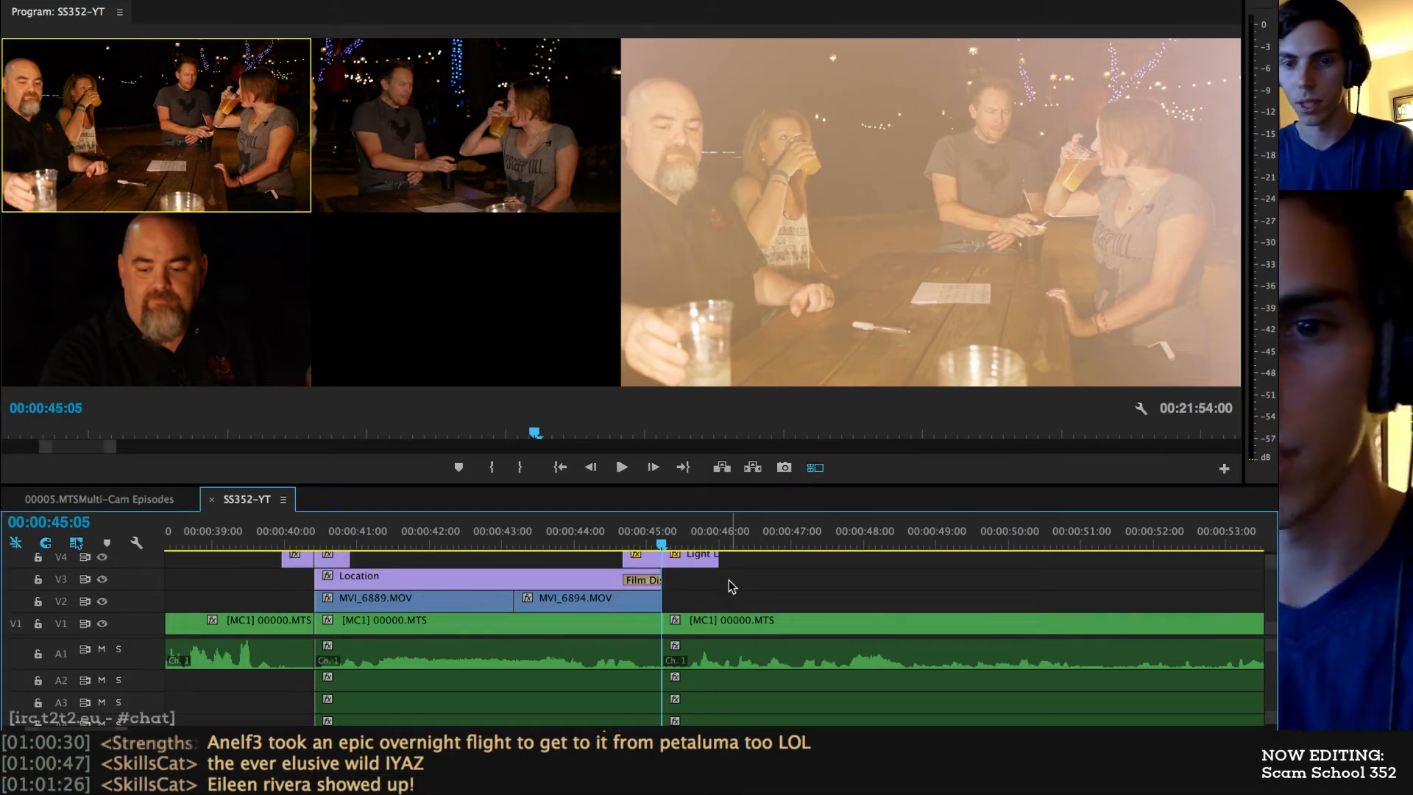
{"action": "key", "text": "space"}
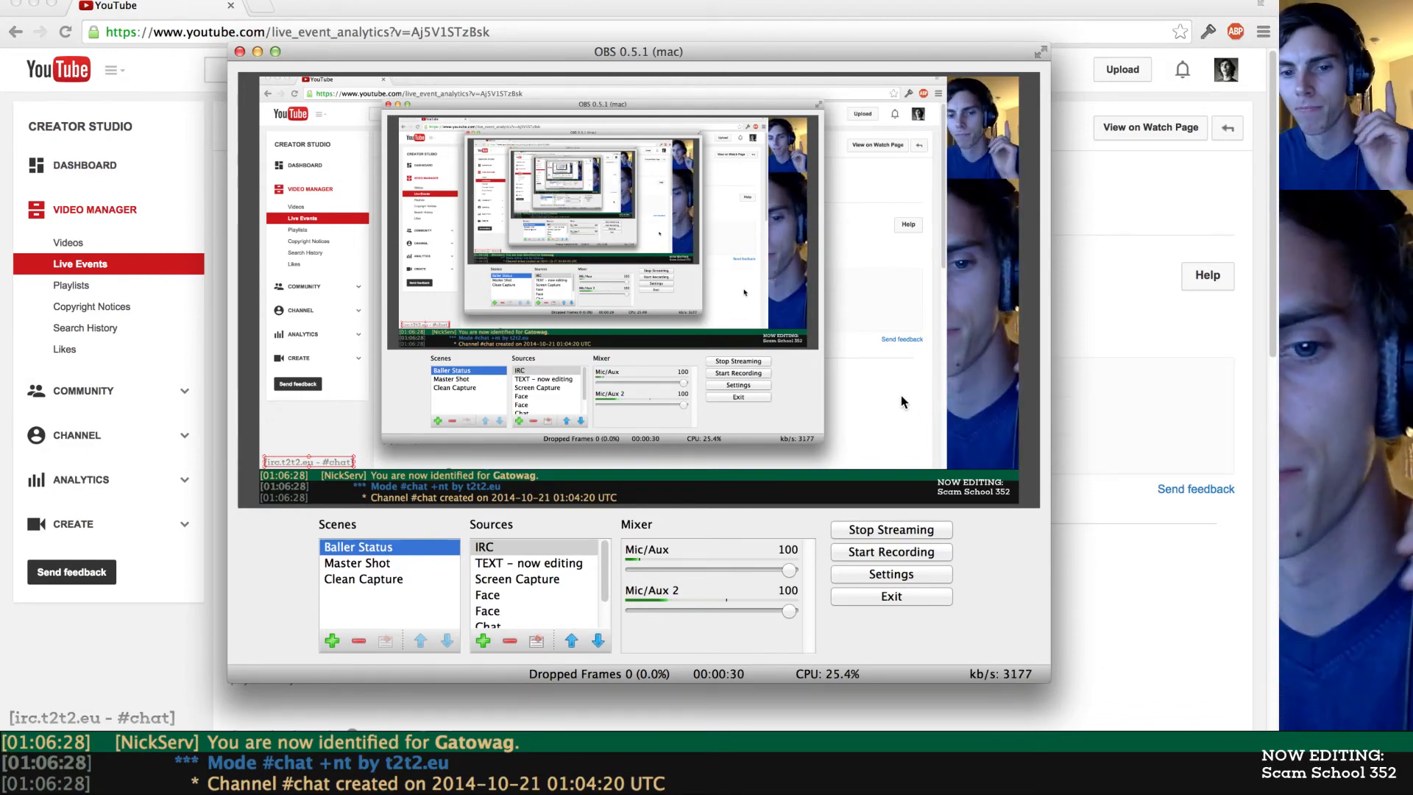
Step: Switch back to Adobe Premiere Pro and move the SS352-YT playhead to 00:03:57:12
{"action": "key", "text": "F3"}
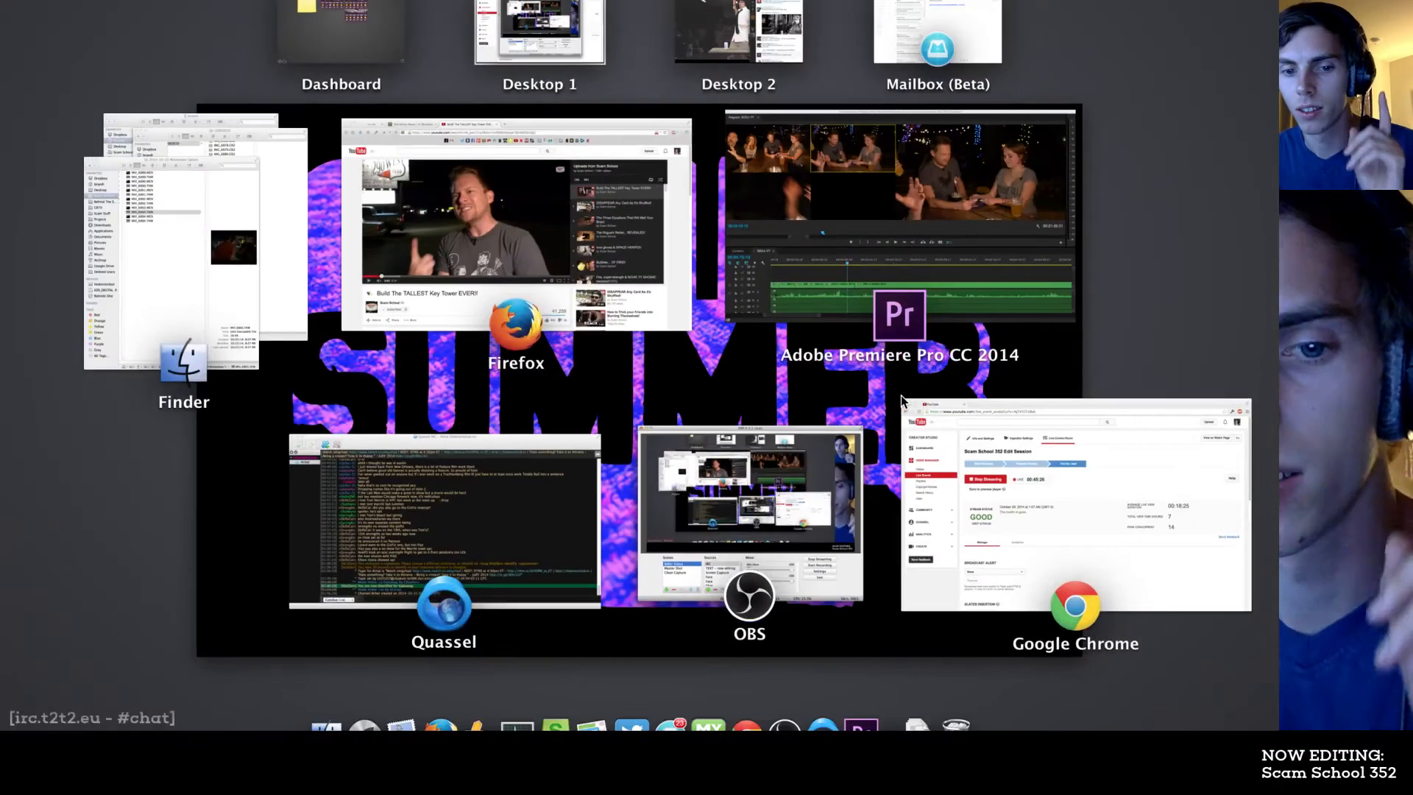
{"action": "left_click", "coordinate": [918, 216]}
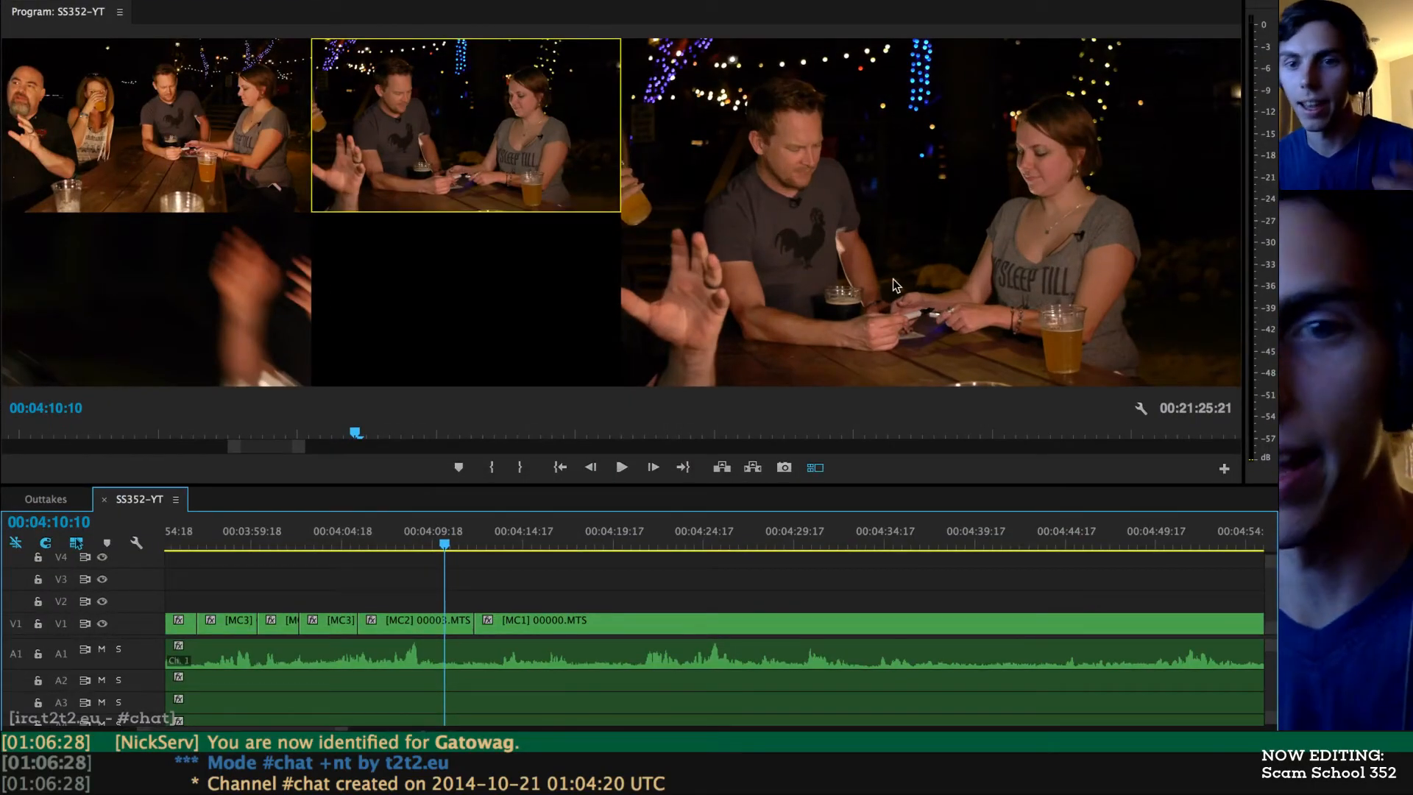
{"action": "left_click", "coordinate": [211, 534]}
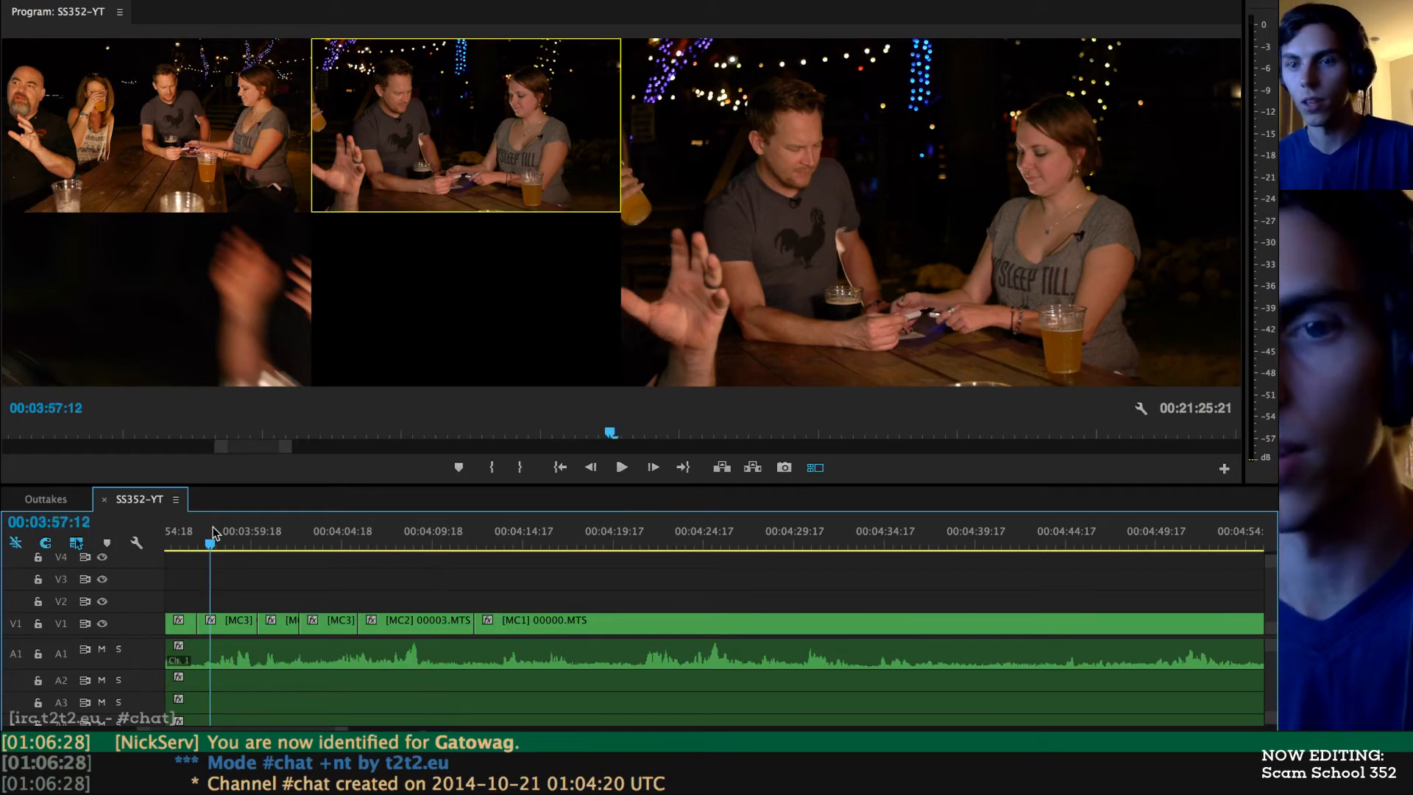
Step: Play the SS352-YT sequence from 00:03:57:12 to 00:04:13:03 to review the existing camera cuts
{"action": "key", "text": "minus"}
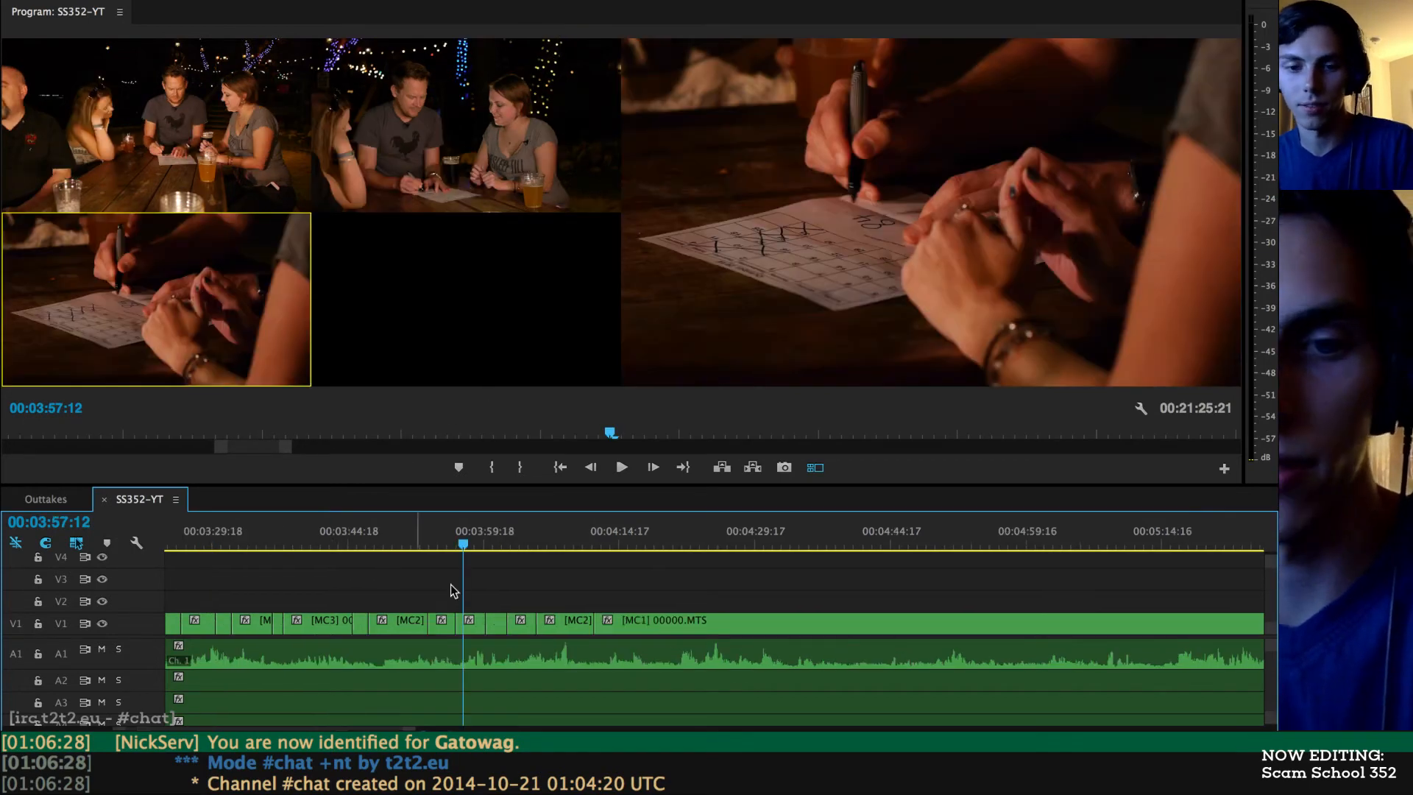
{"action": "left_click", "coordinate": [528, 580]}
{"action": "key", "text": "Delete"}
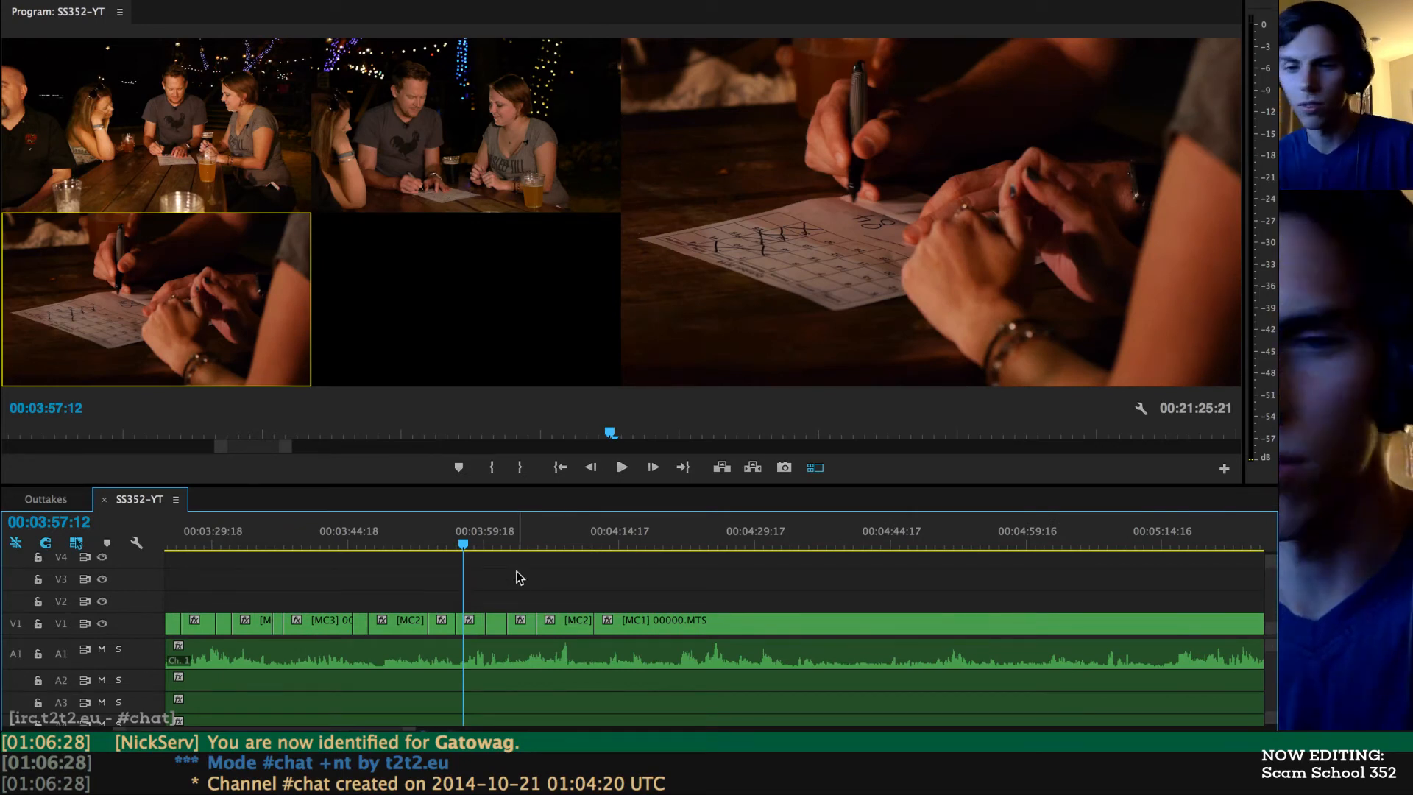
{"action": "key", "text": "space"}
{"action": "key", "text": "space"}
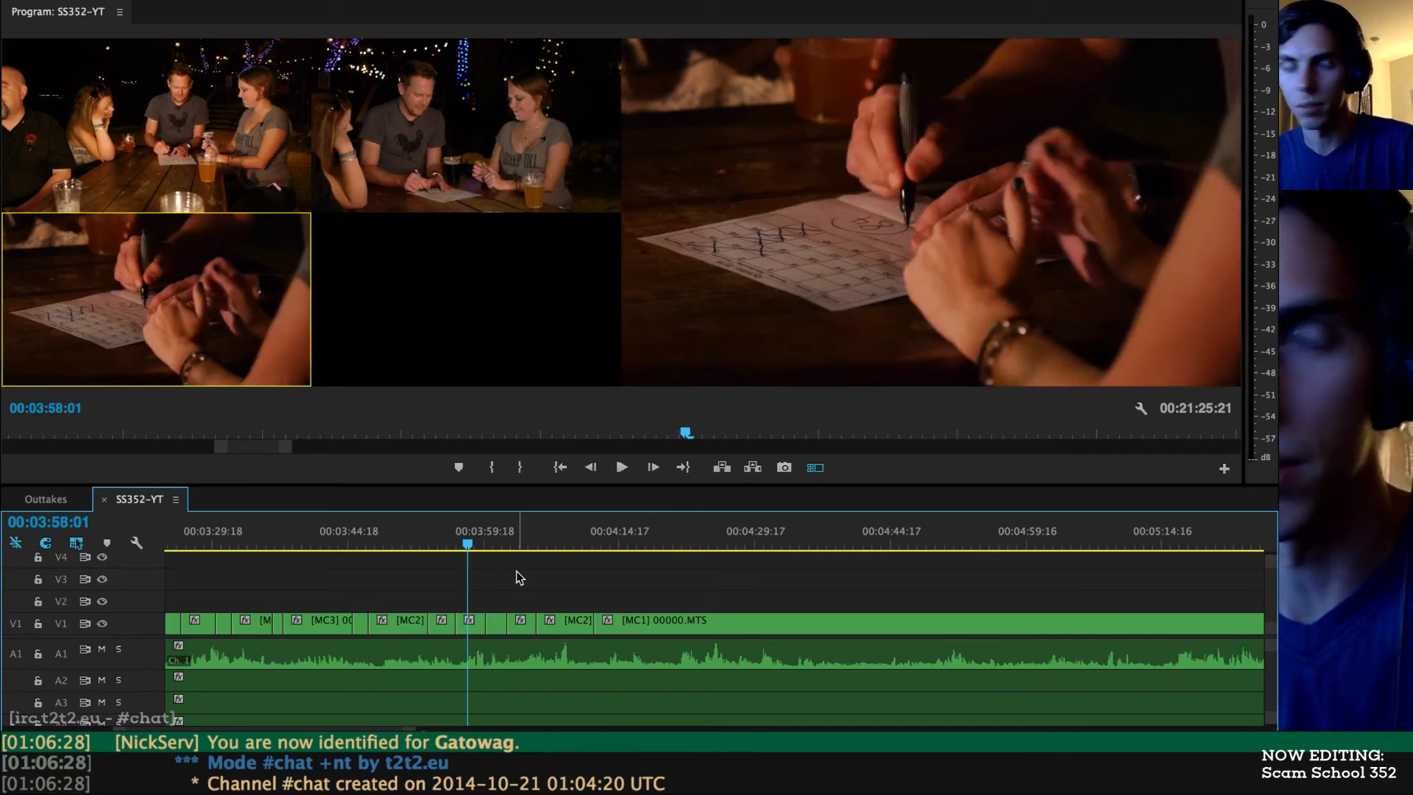
{"action": "key", "text": "space"}
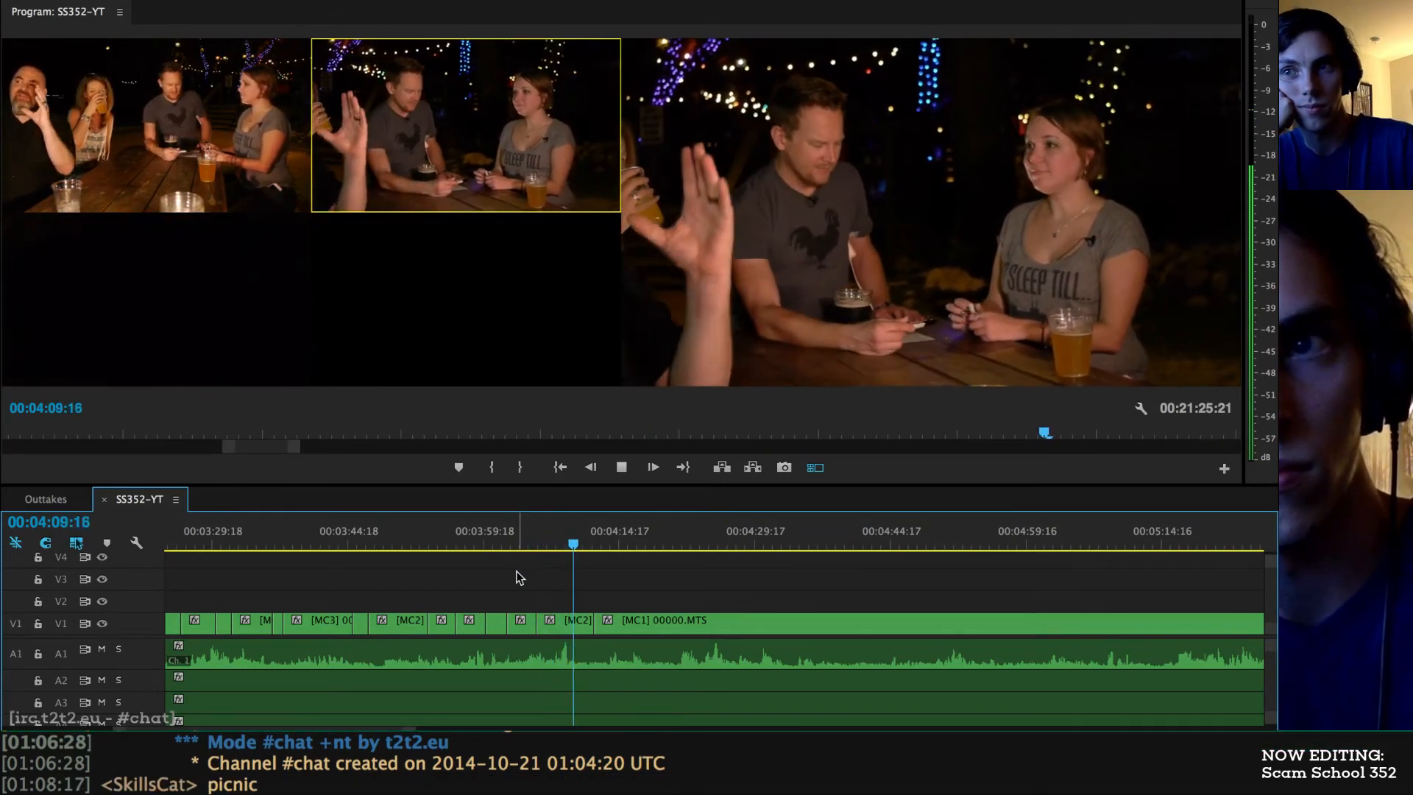
{"action": "key", "text": "space"}
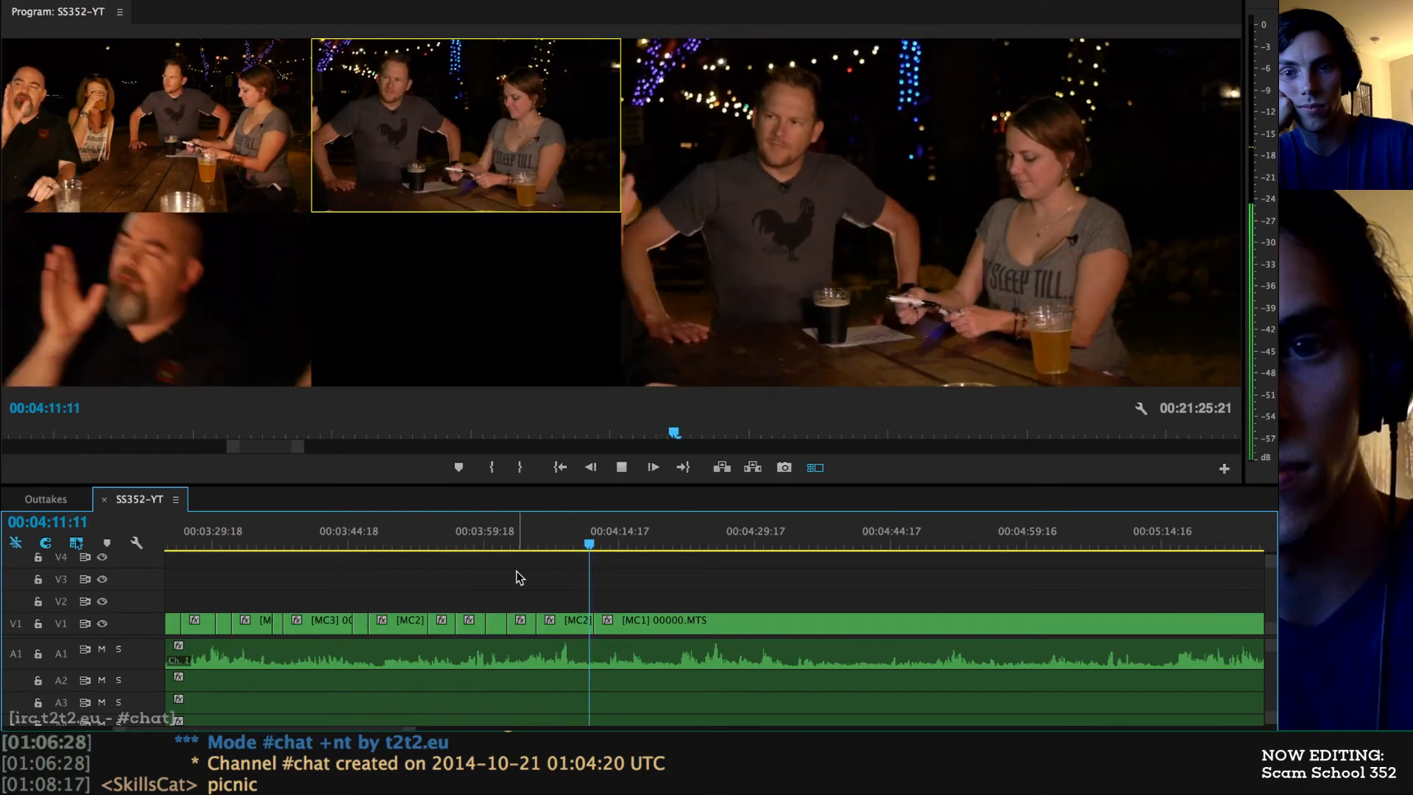
{"action": "key", "text": "space"}
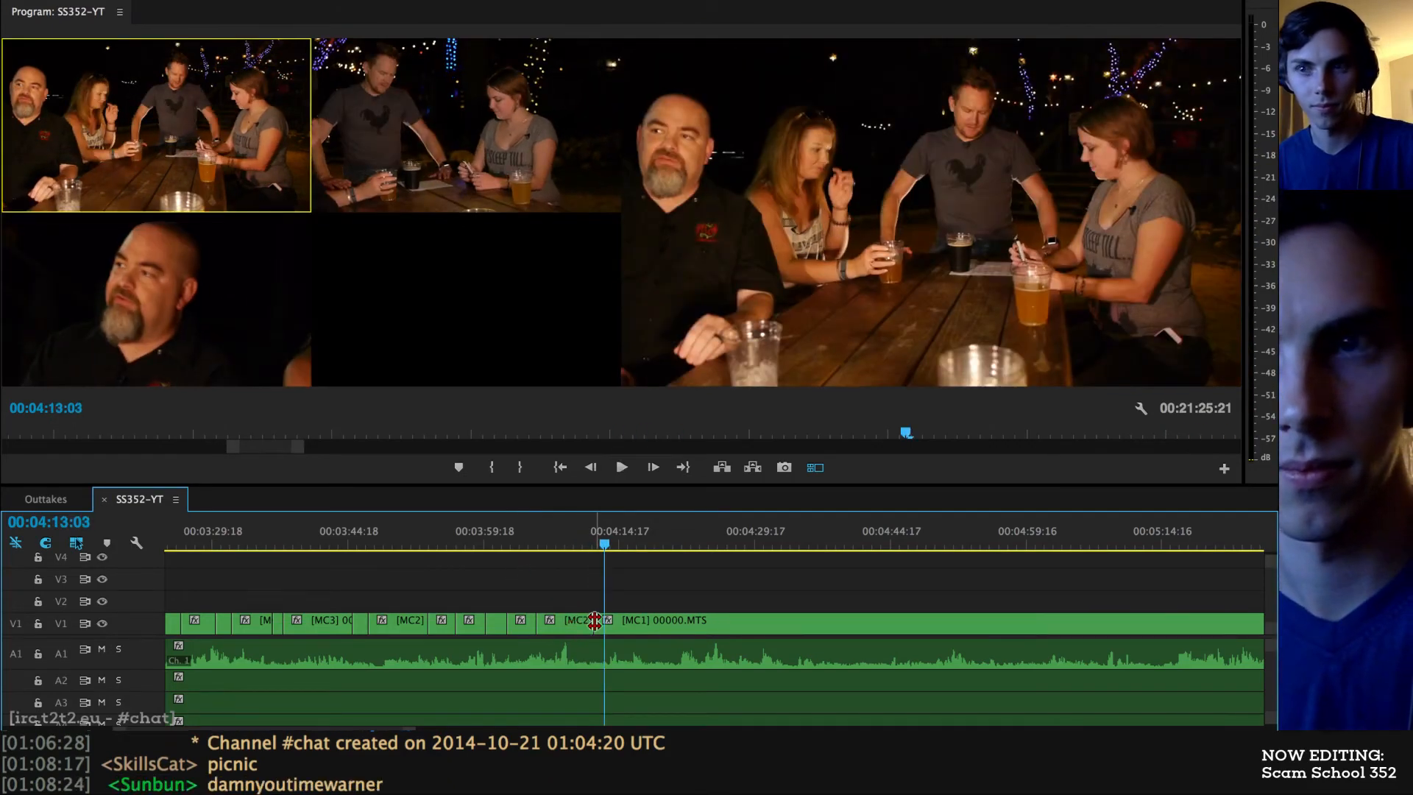
Step: Roll the edit between the last [MC2] clip and the long [MC1] clip about two seconds earlier, and resume playback from 00:04:07:17
{"action": "left_click_drag", "start_coordinate": [593, 621], "coordinate": [577, 627]}
{"action": "left_click", "coordinate": [557, 546]}
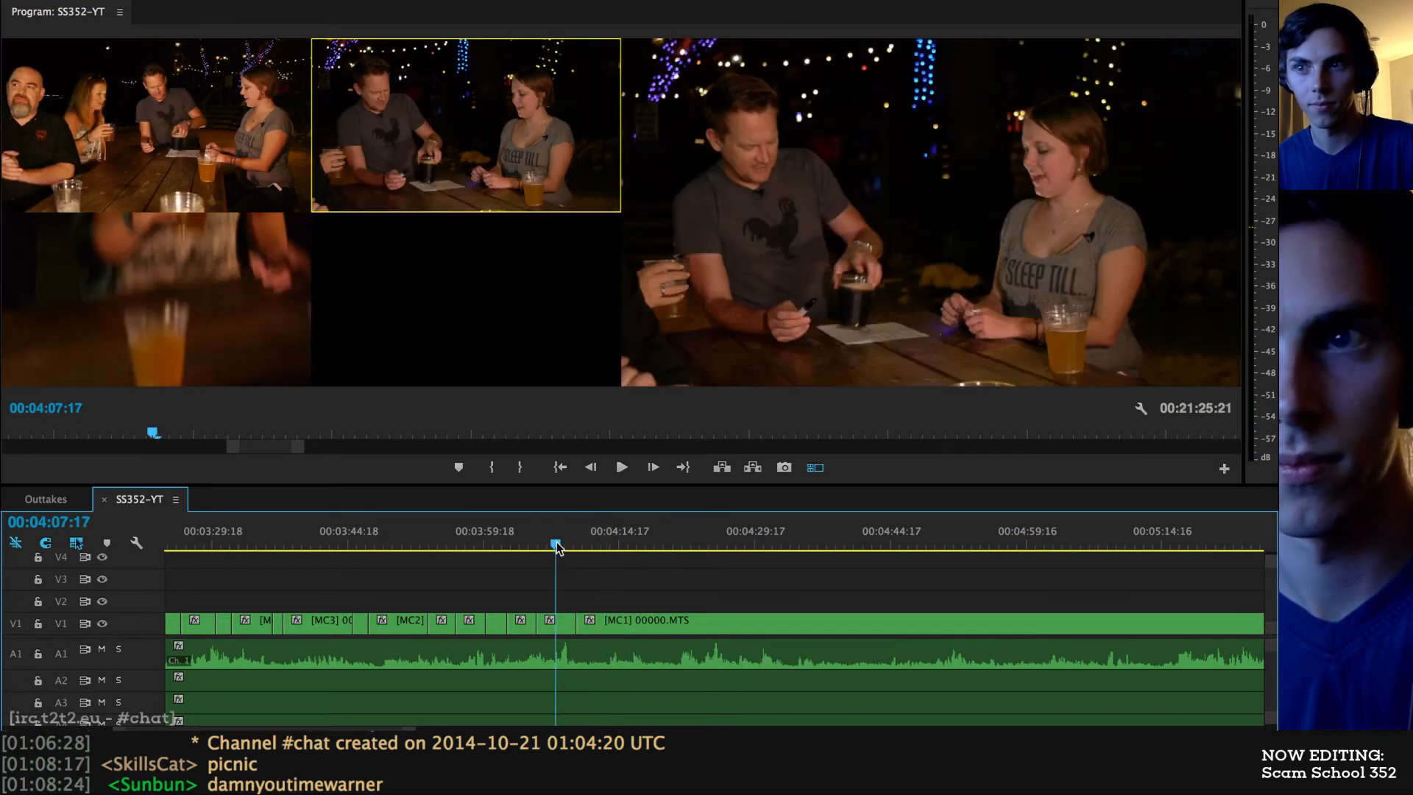
{"action": "key", "text": "space"}
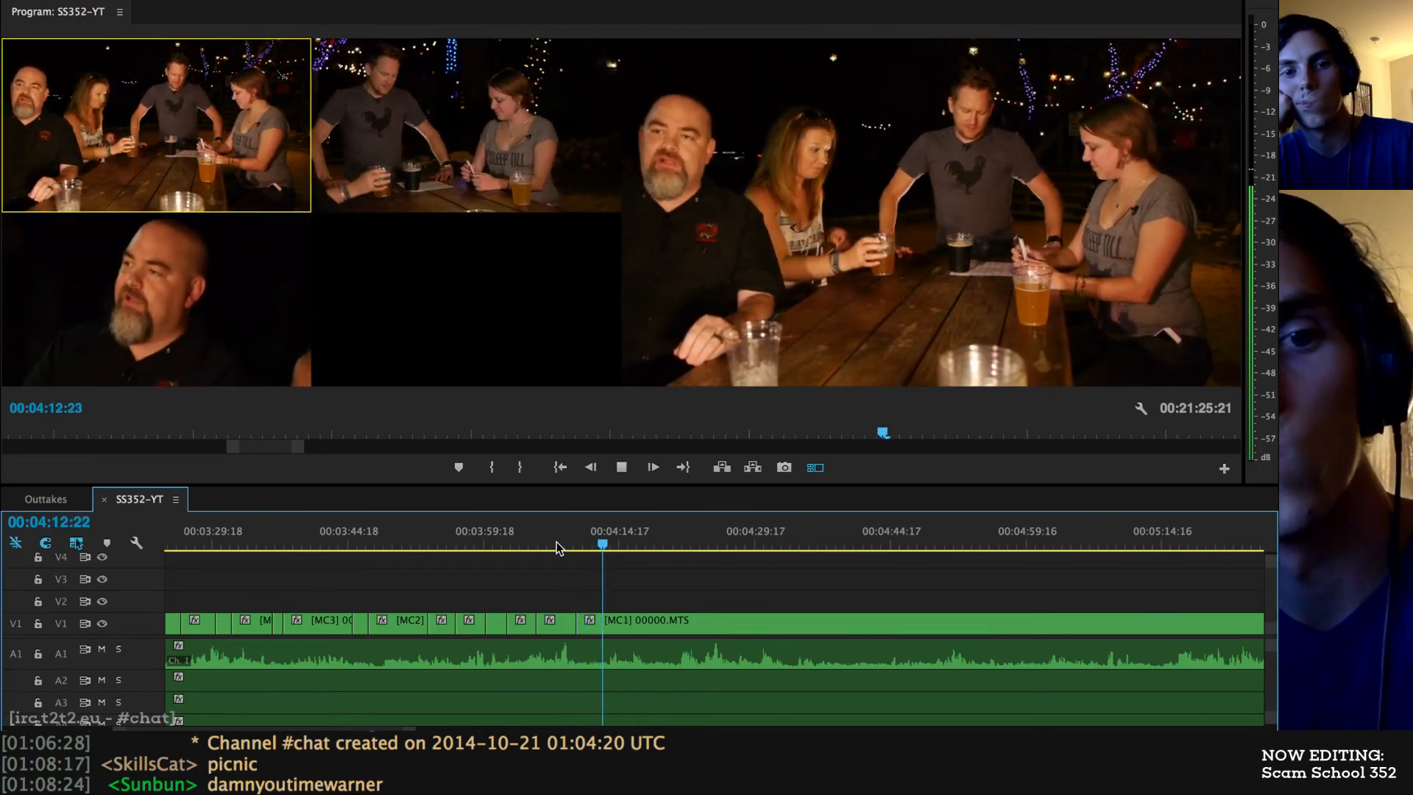
Step: During playback from about 00:04:13 to 00:04:30, cut live to cameras 2, 3, 1, 3, 2, 1, 3 and 1
{"action": "key", "text": "2"}
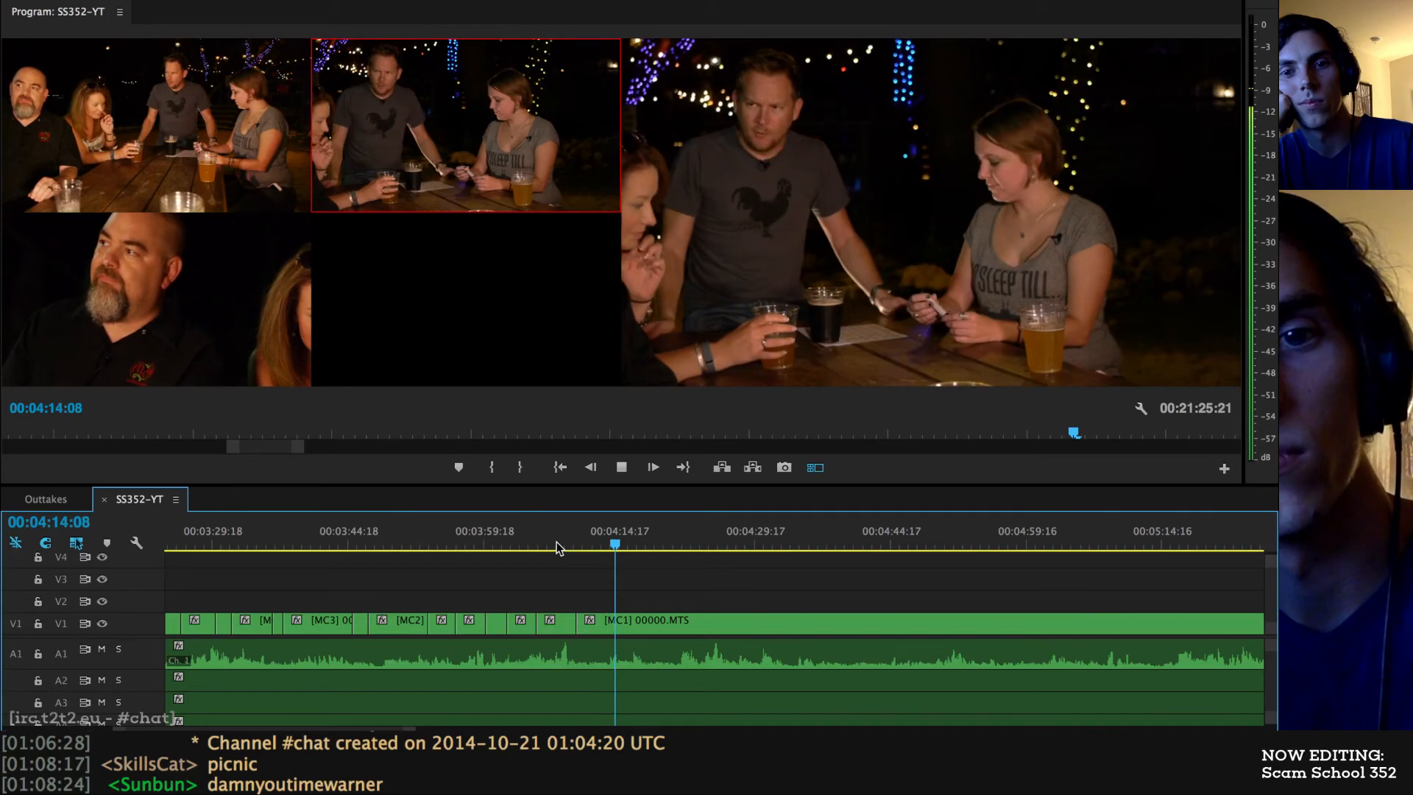
{"action": "key", "text": "3"}
{"action": "key", "text": "1"}
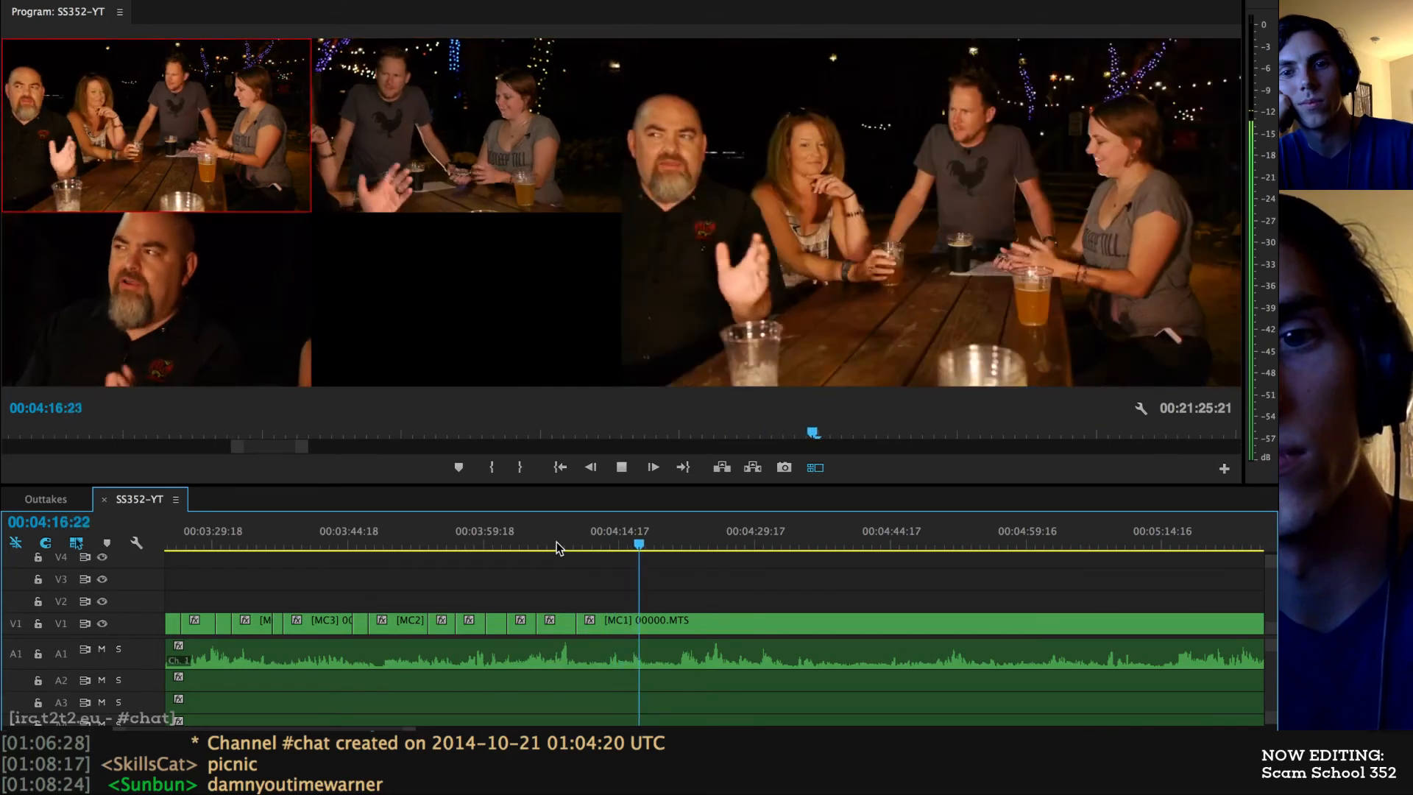
{"action": "key", "text": "3"}
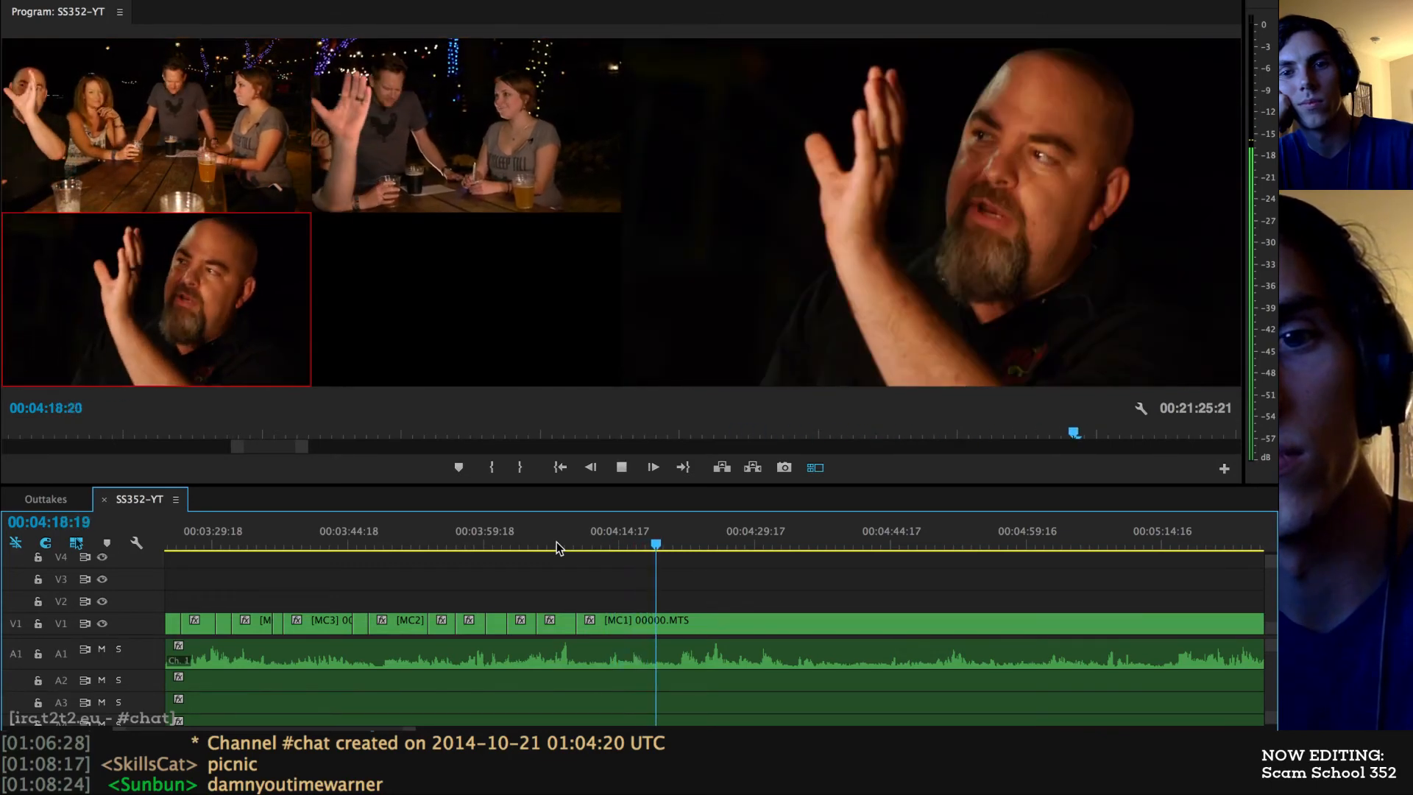
{"action": "key", "text": "2"}
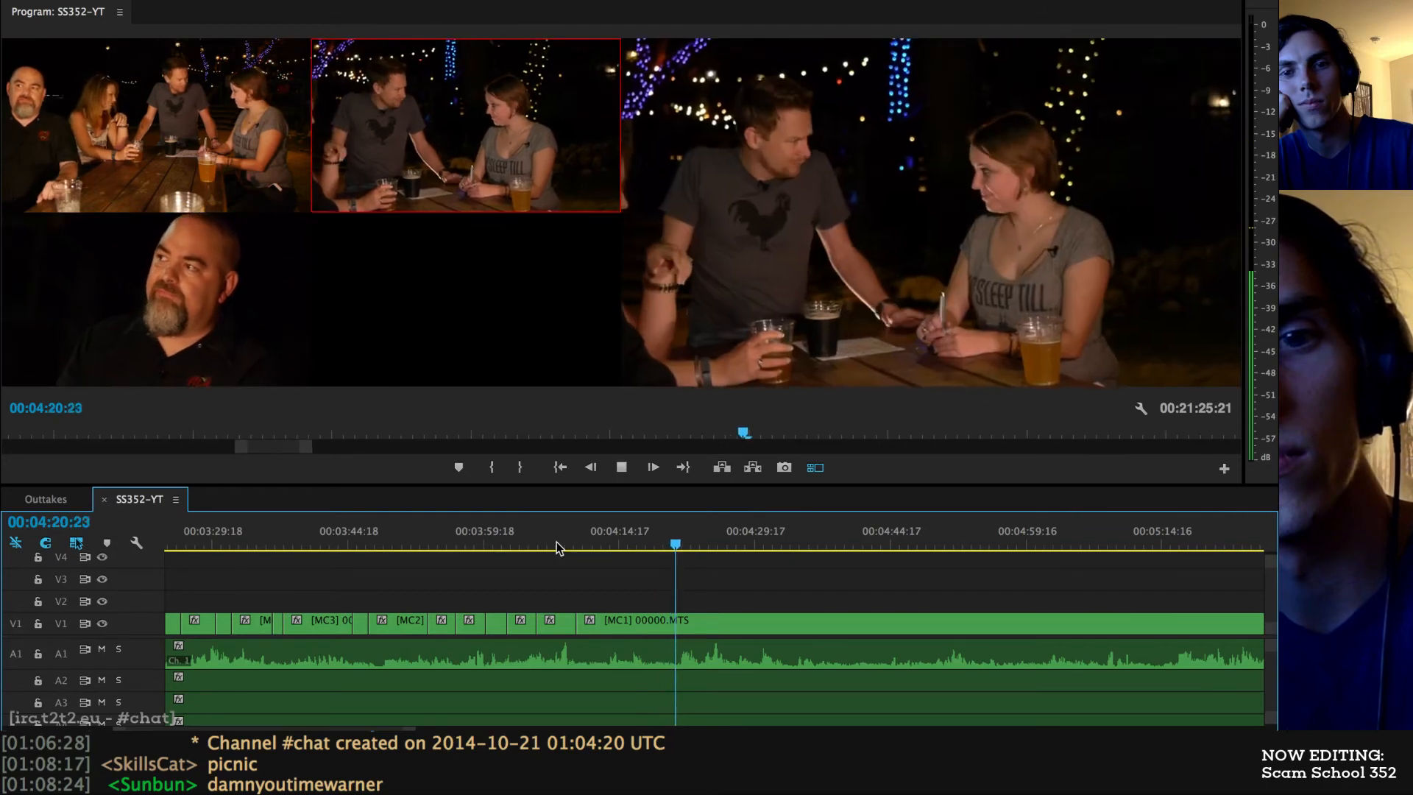
{"action": "key", "text": "1"}
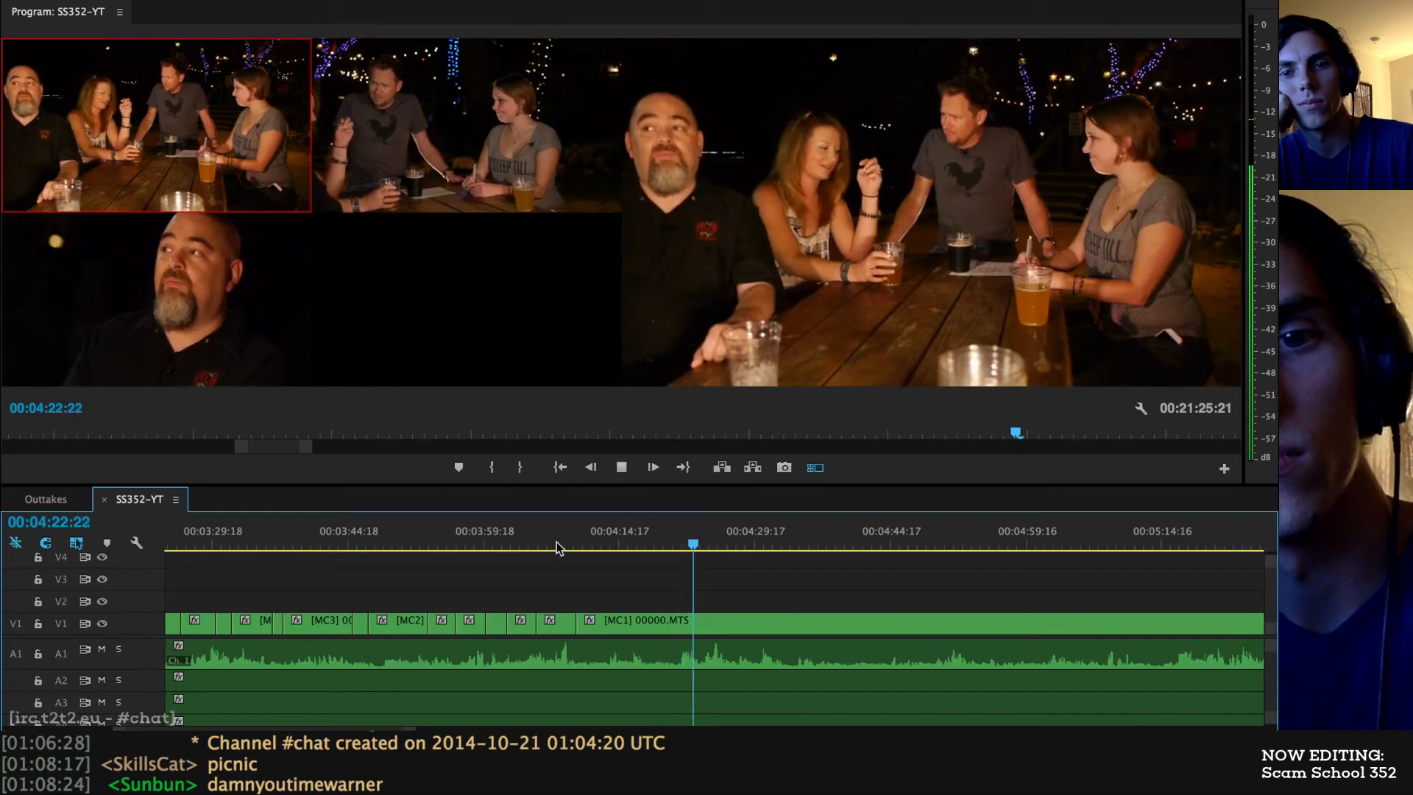
{"action": "key", "text": "3"}
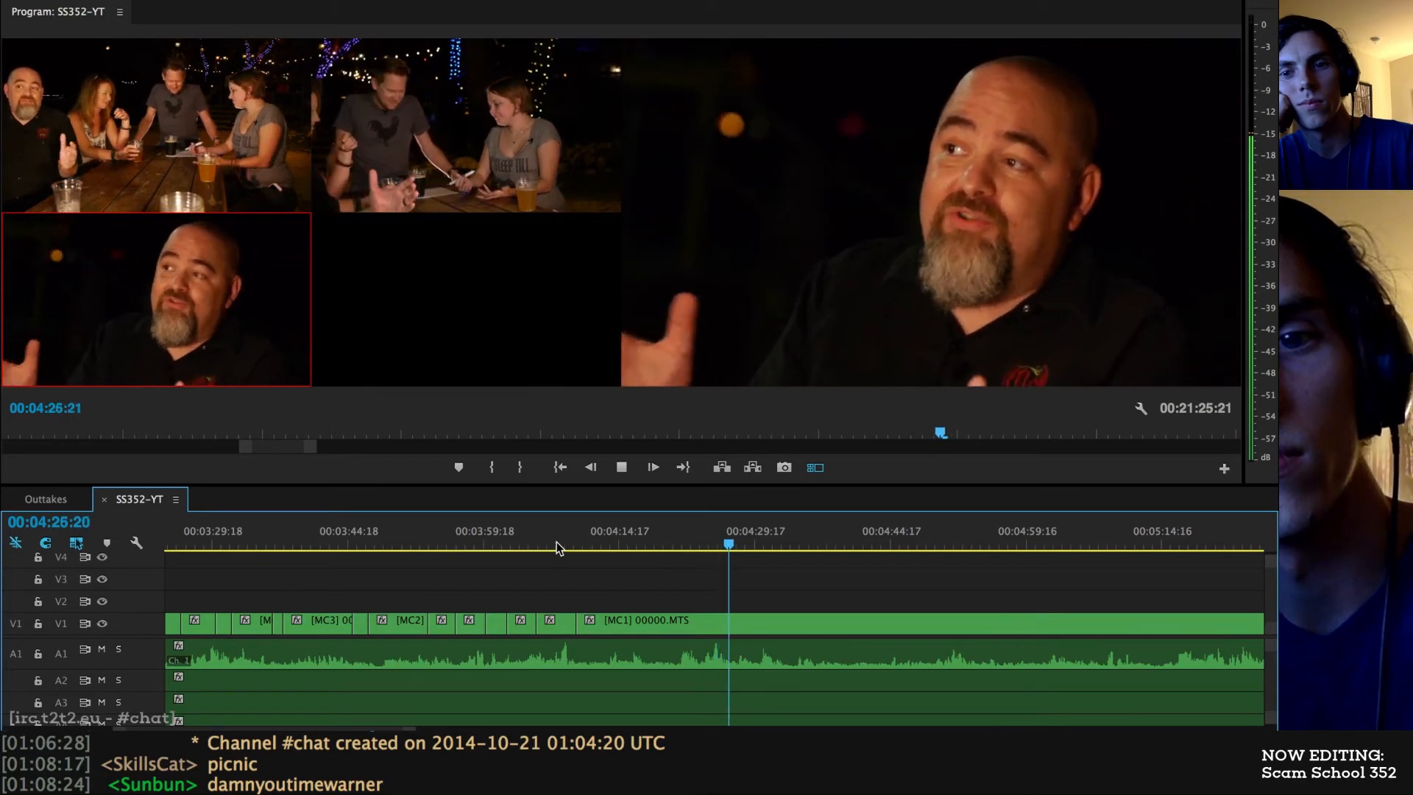
{"action": "key", "text": "1"}
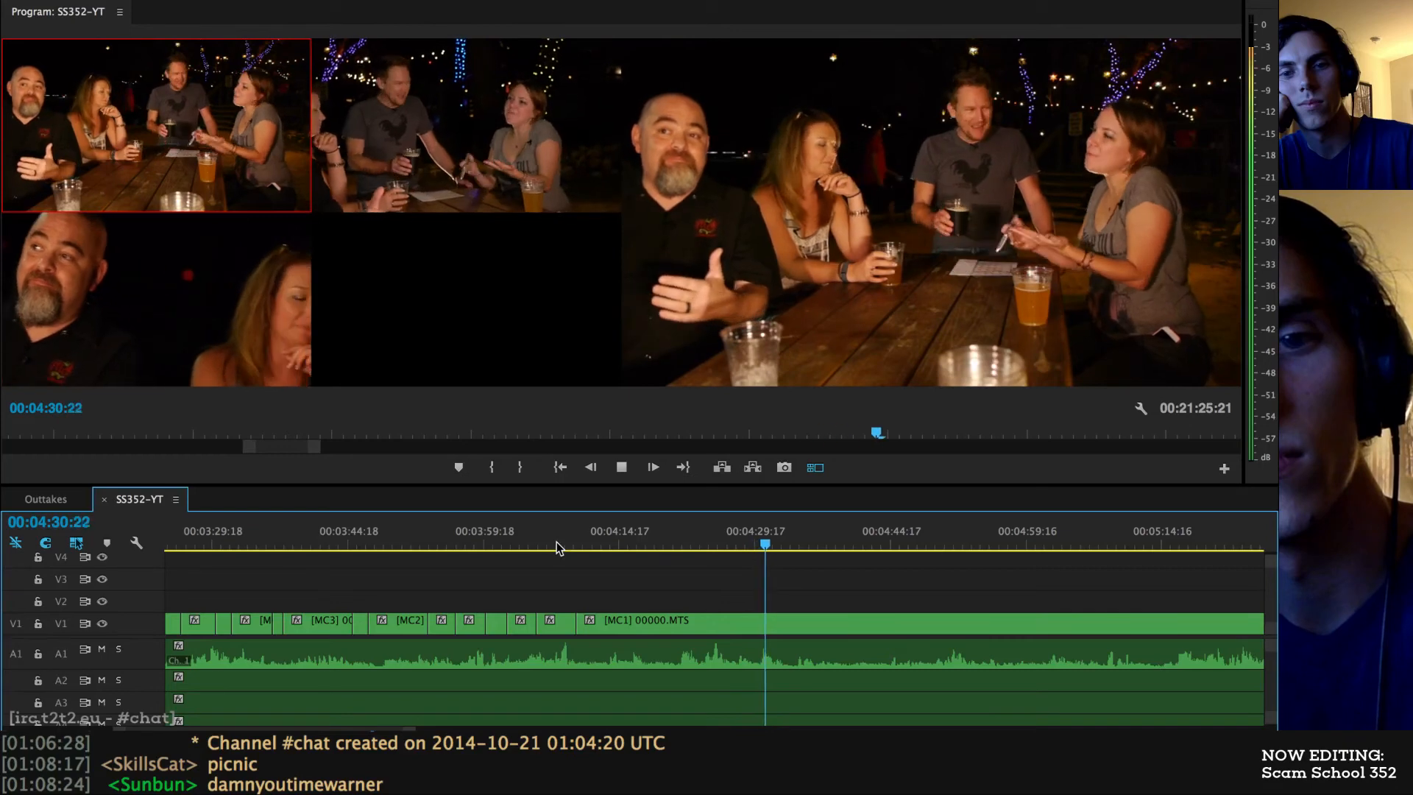
Step: Continue live multicam cutting to about 00:04:54, switching to cameras 2, 3, 1, 3, 2, 1, 3 and 1
{"action": "key", "text": "2"}
{"action": "key", "text": "3"}
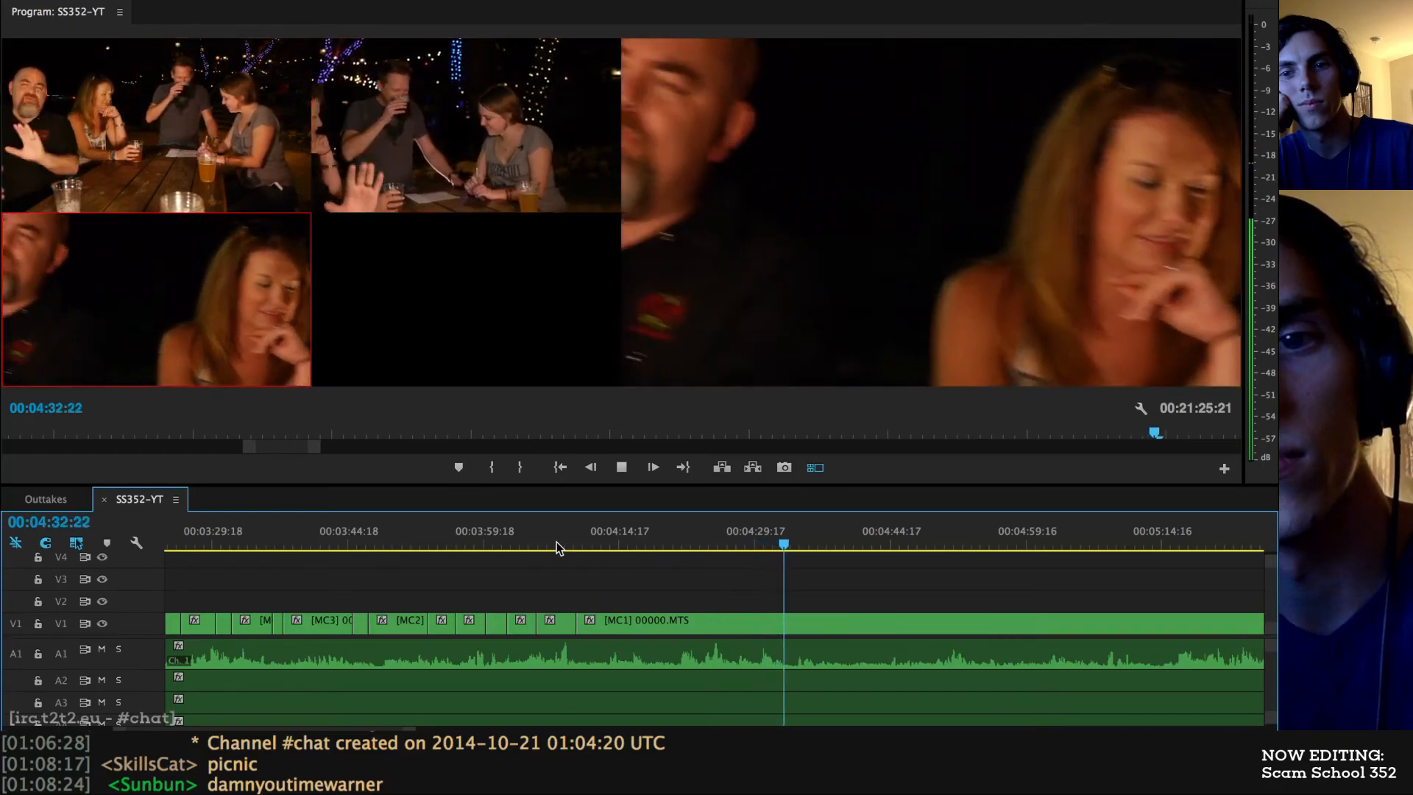
{"action": "key", "text": "1"}
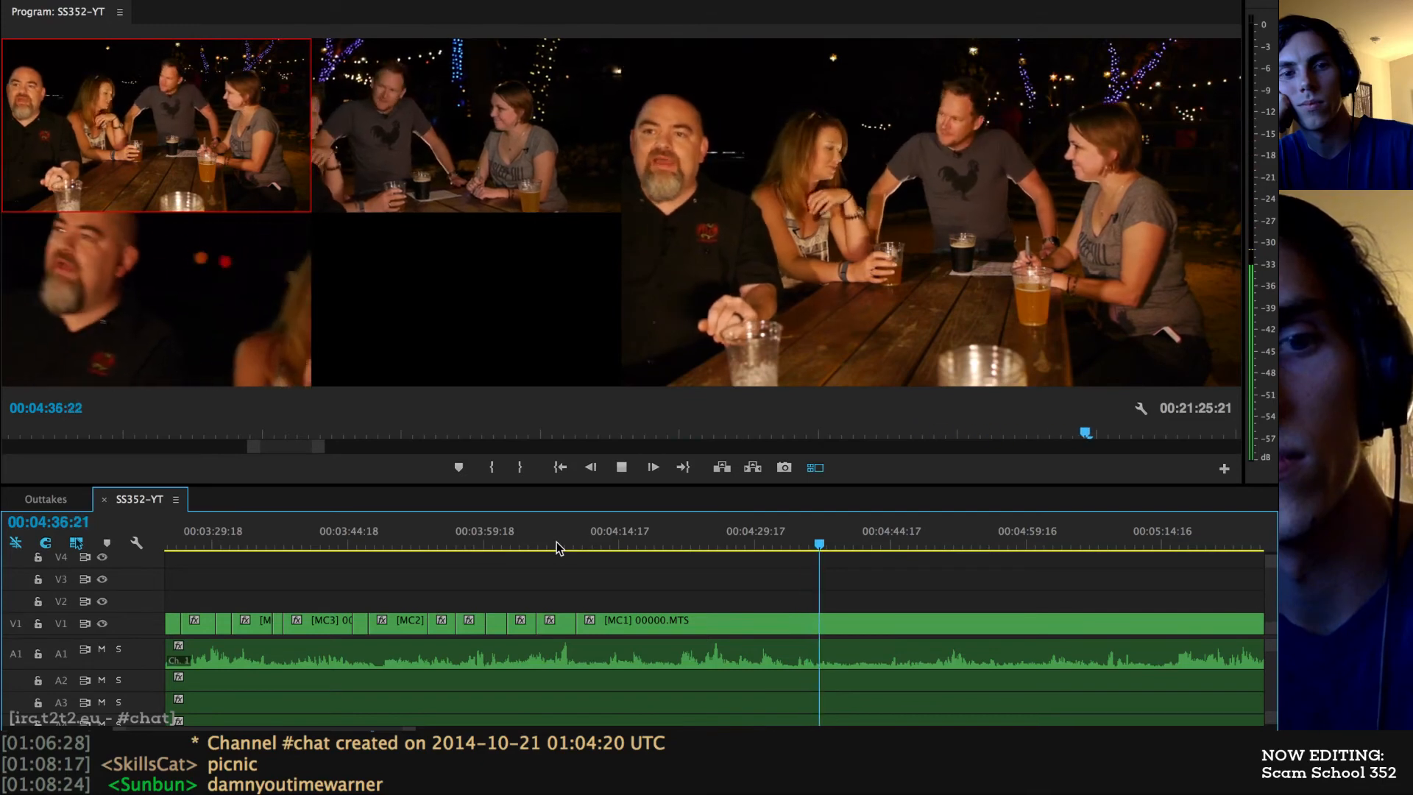
{"action": "key", "text": "3"}
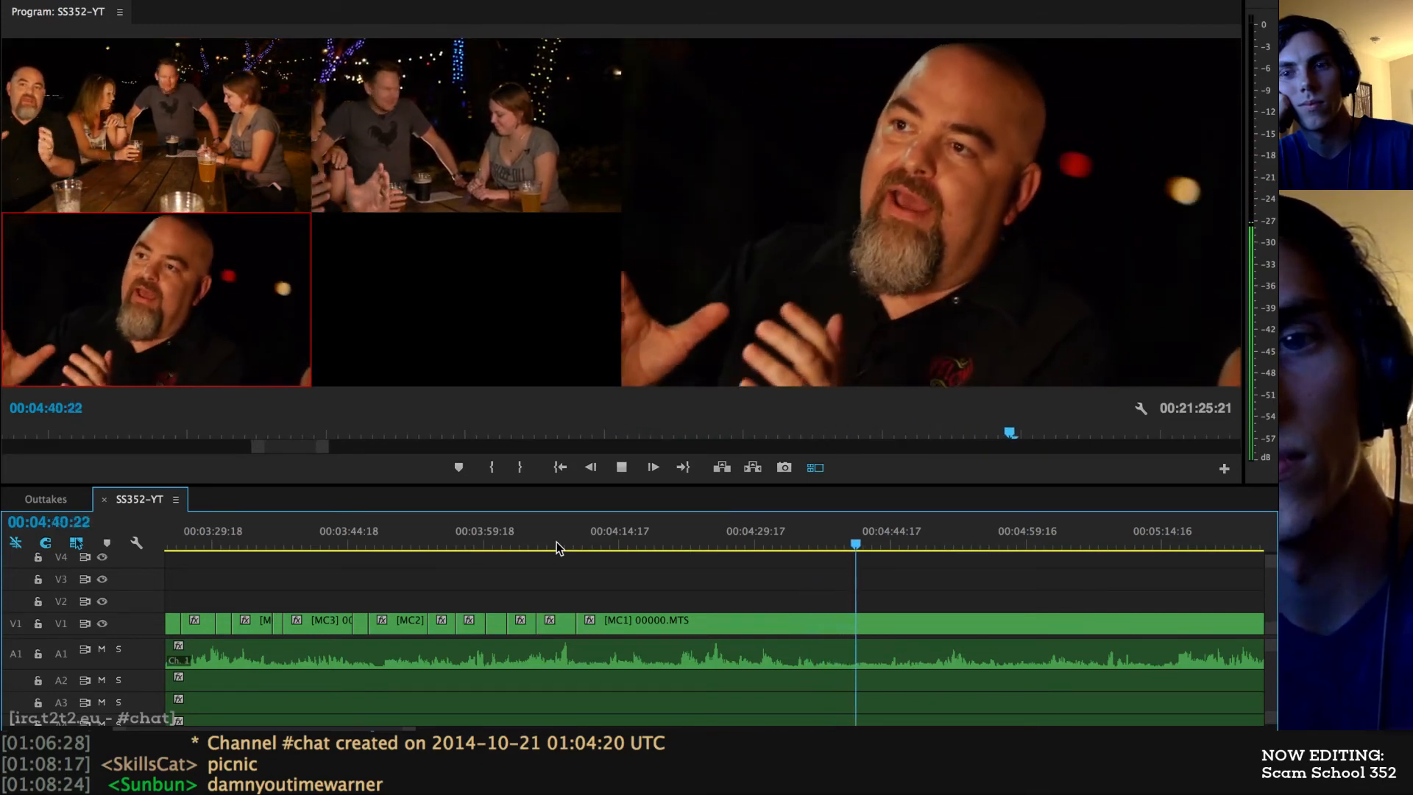
{"action": "key", "text": "2"}
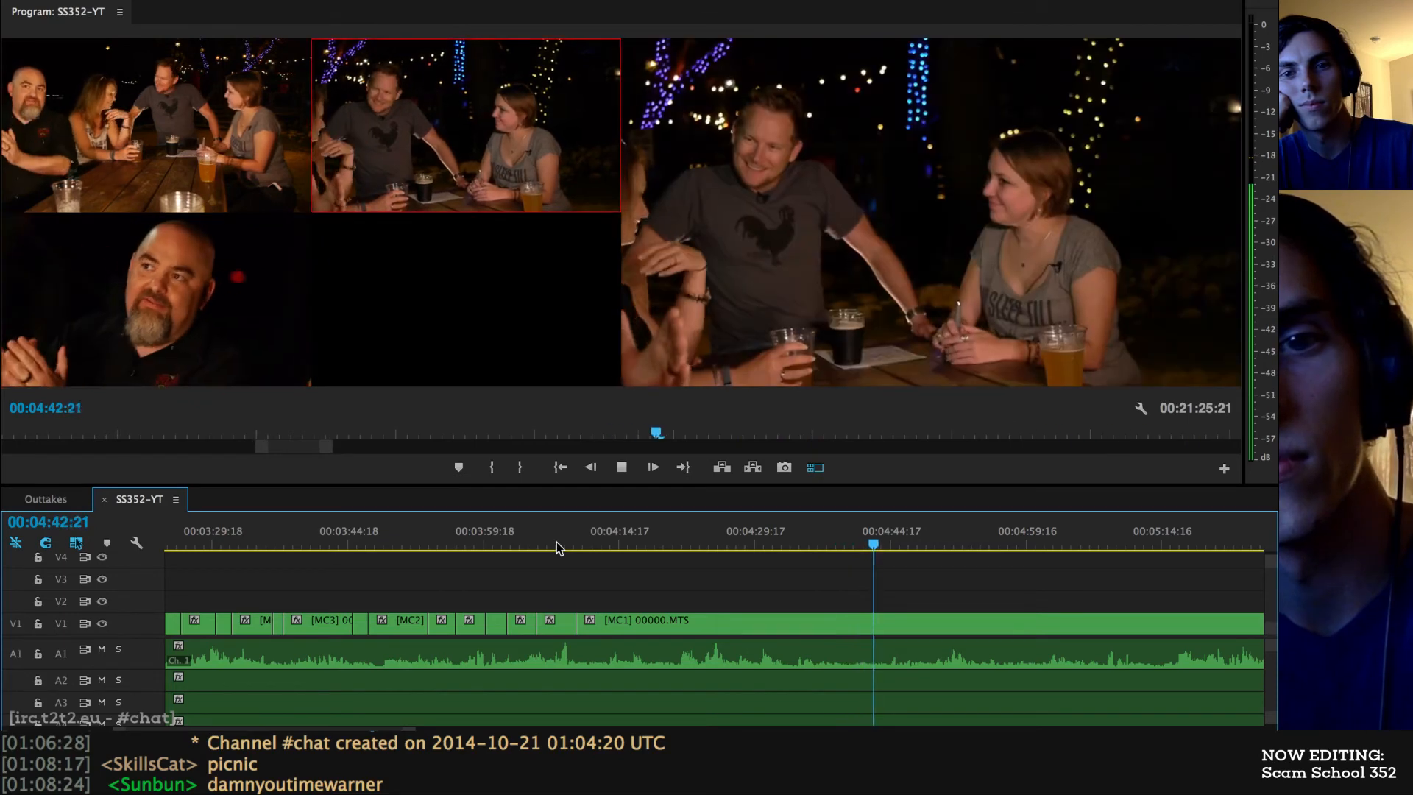
{"action": "key", "text": "1"}
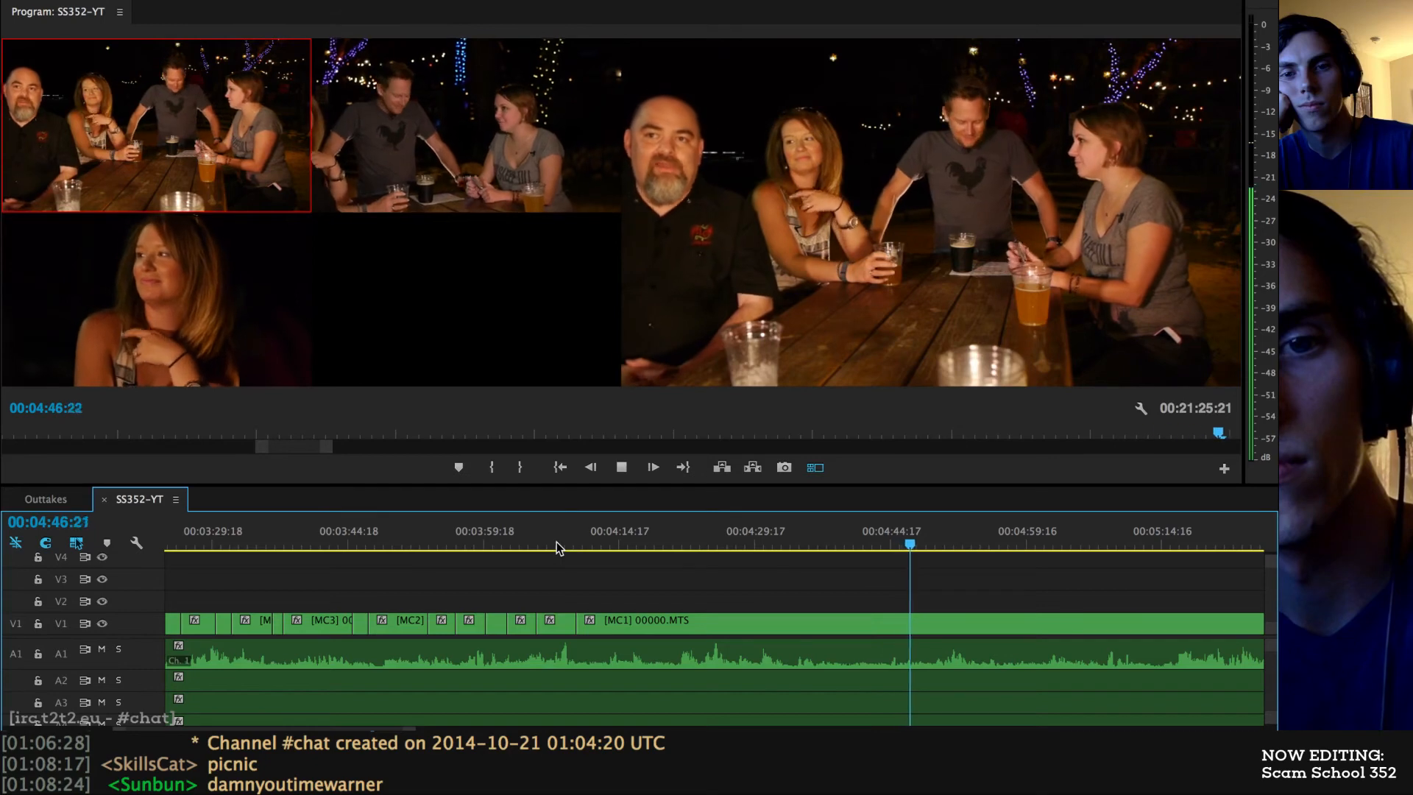
{"action": "key", "text": "3"}
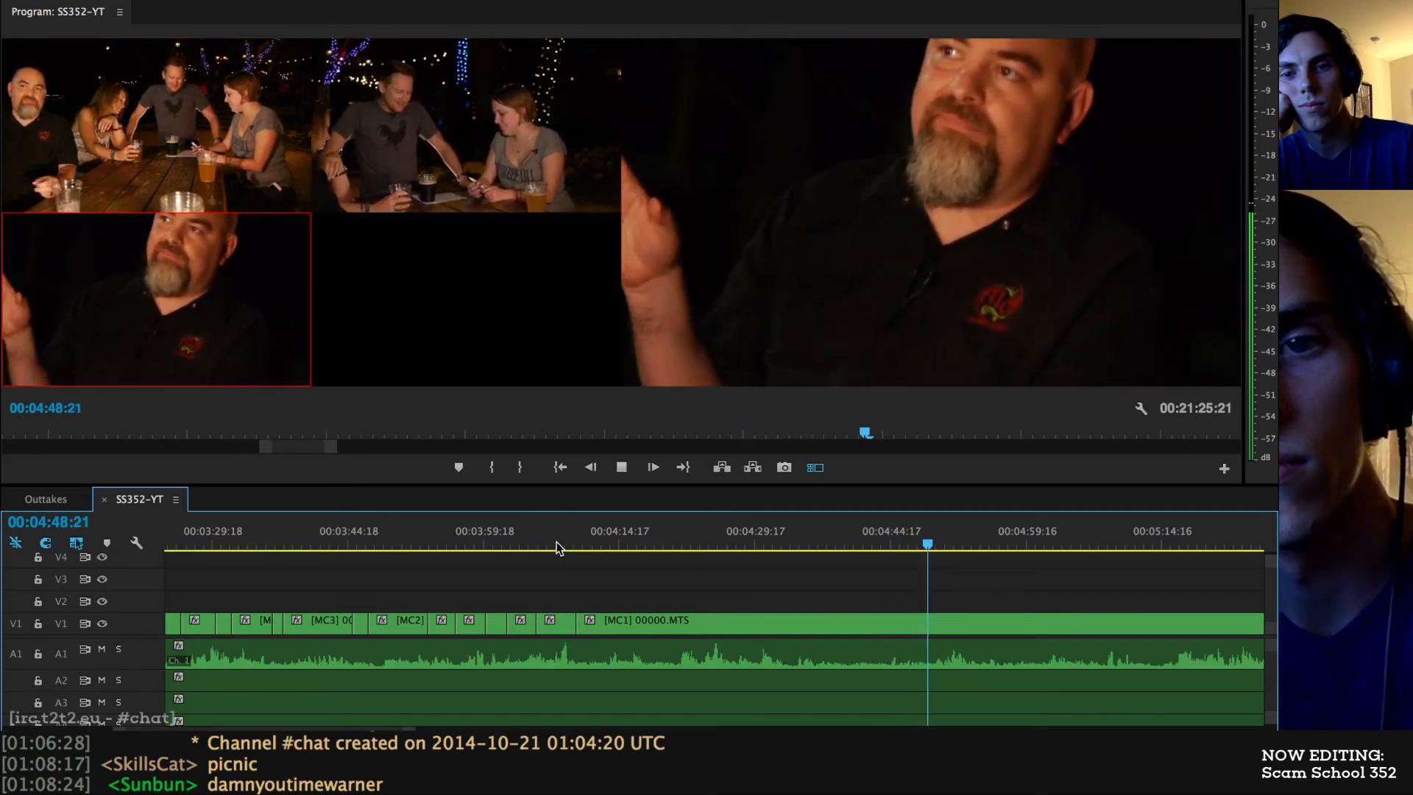
{"action": "key", "text": "1"}
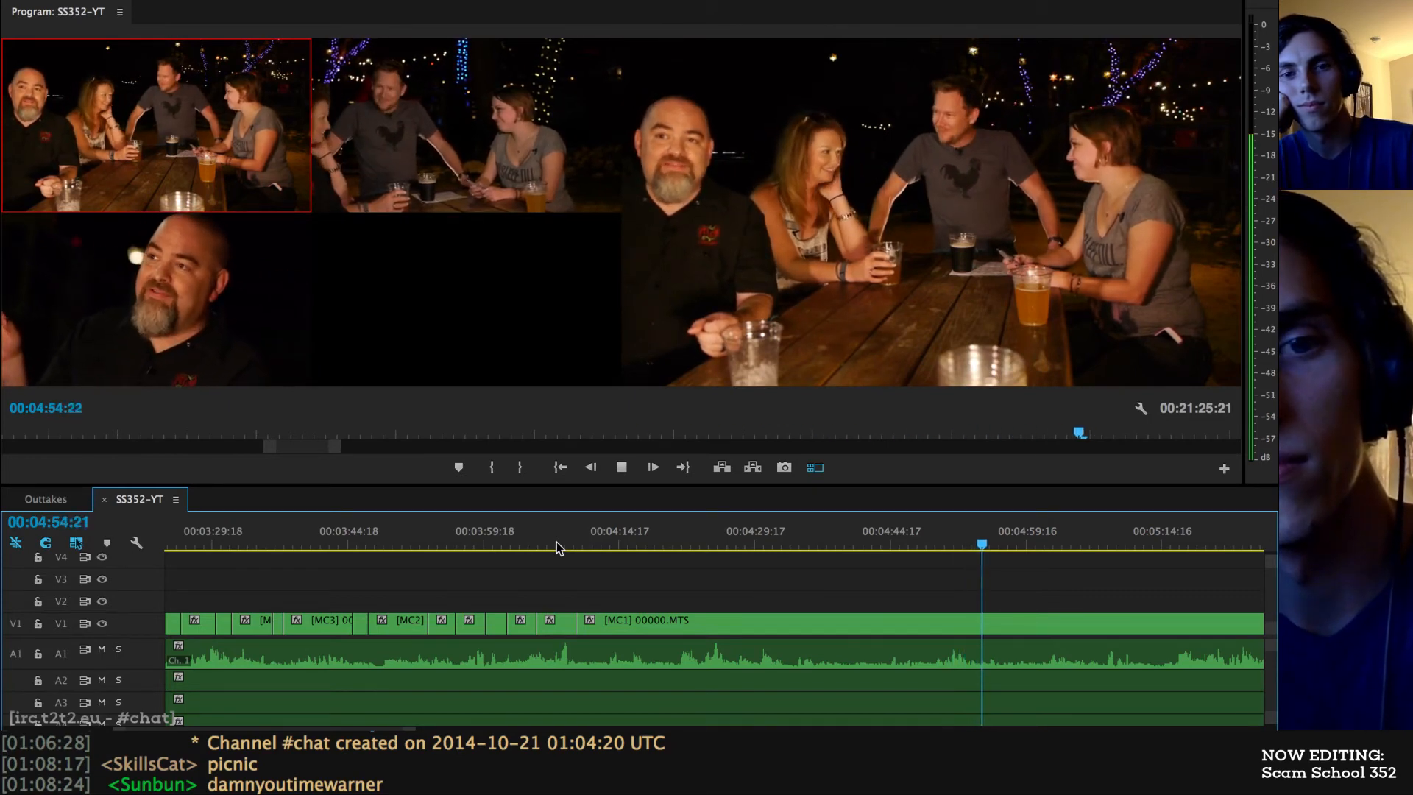
Step: Keep switching live between cameras 1, 2 and 3, ending on camera 1, and stop playback at 00:05:30:23 to commit the cuts
{"action": "key", "text": "2"}
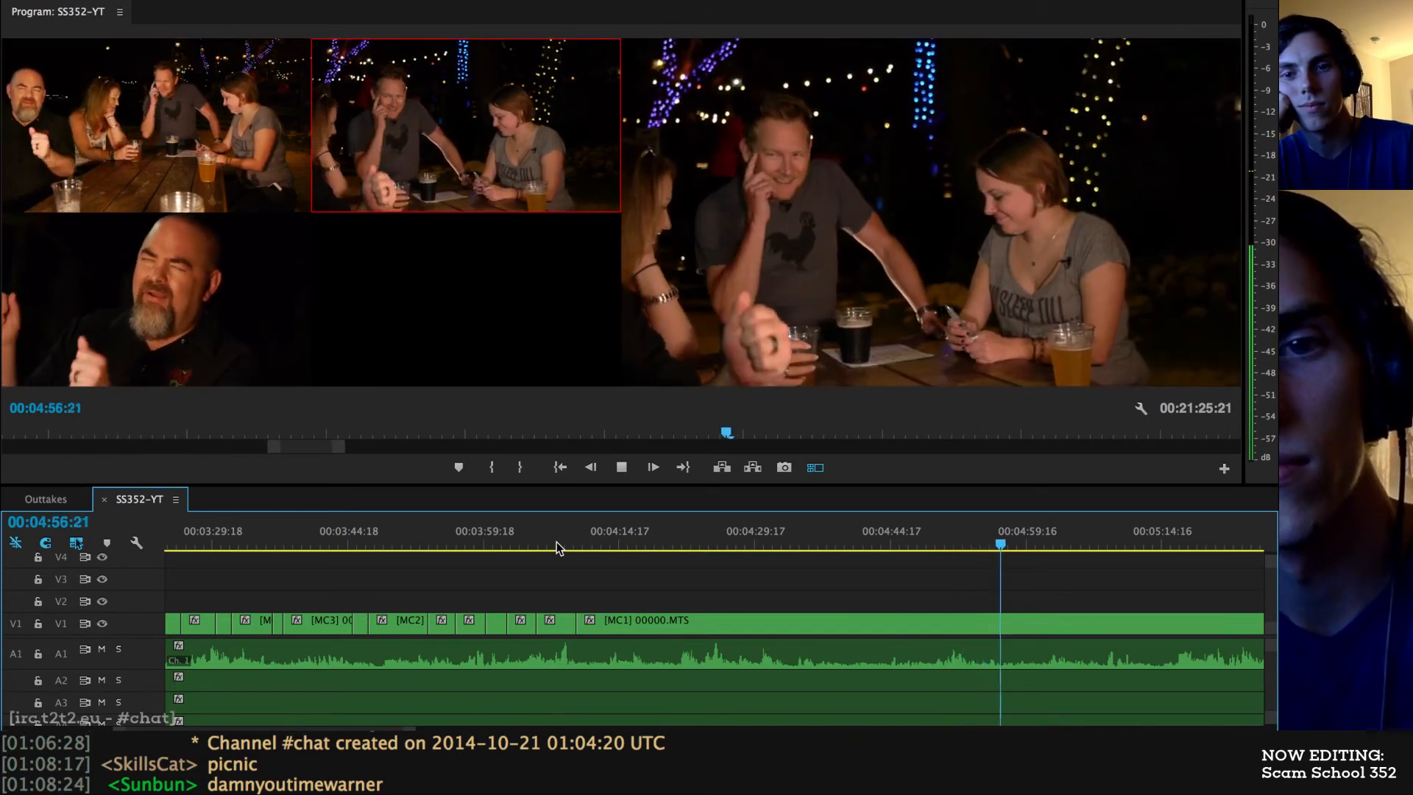
{"action": "key", "text": "3"}
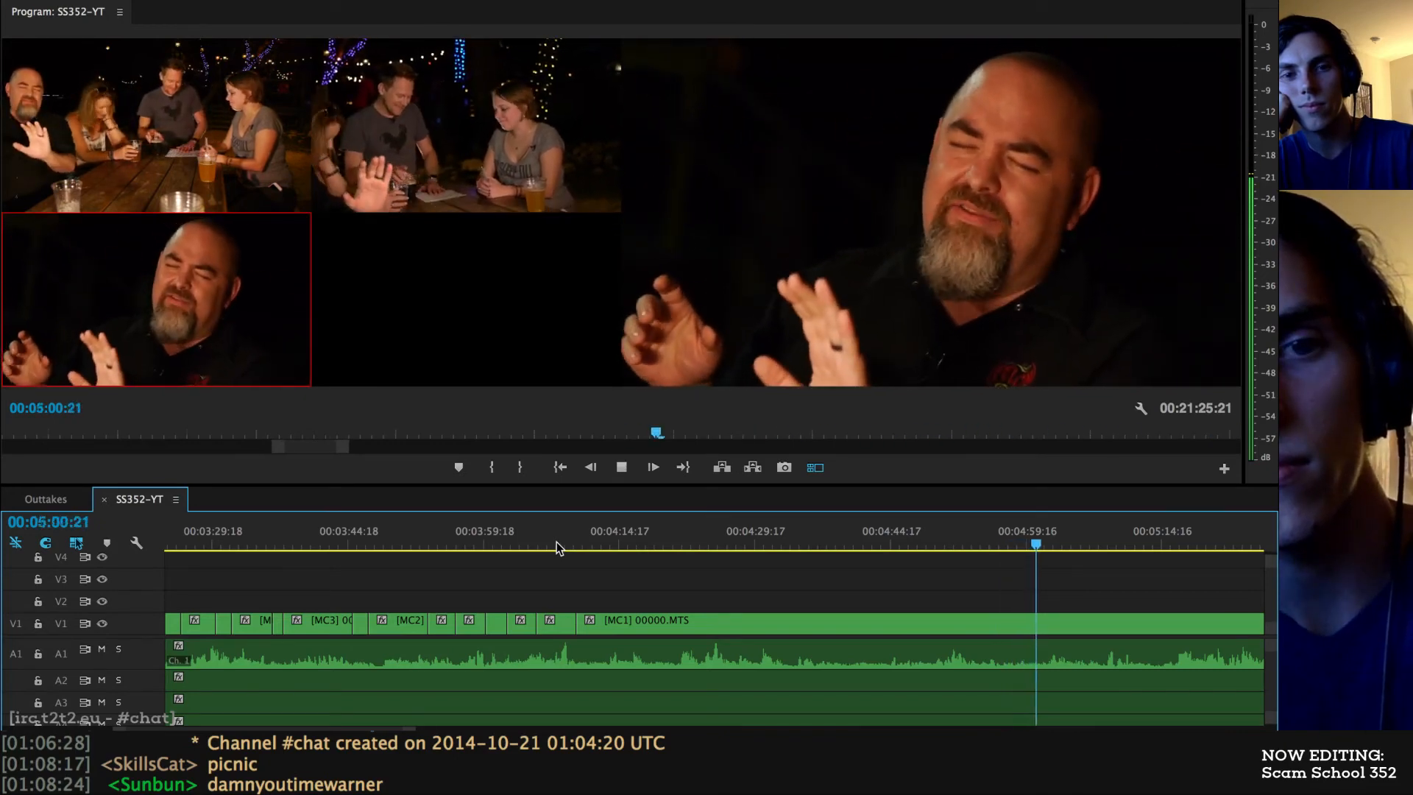
{"action": "key", "text": "1"}
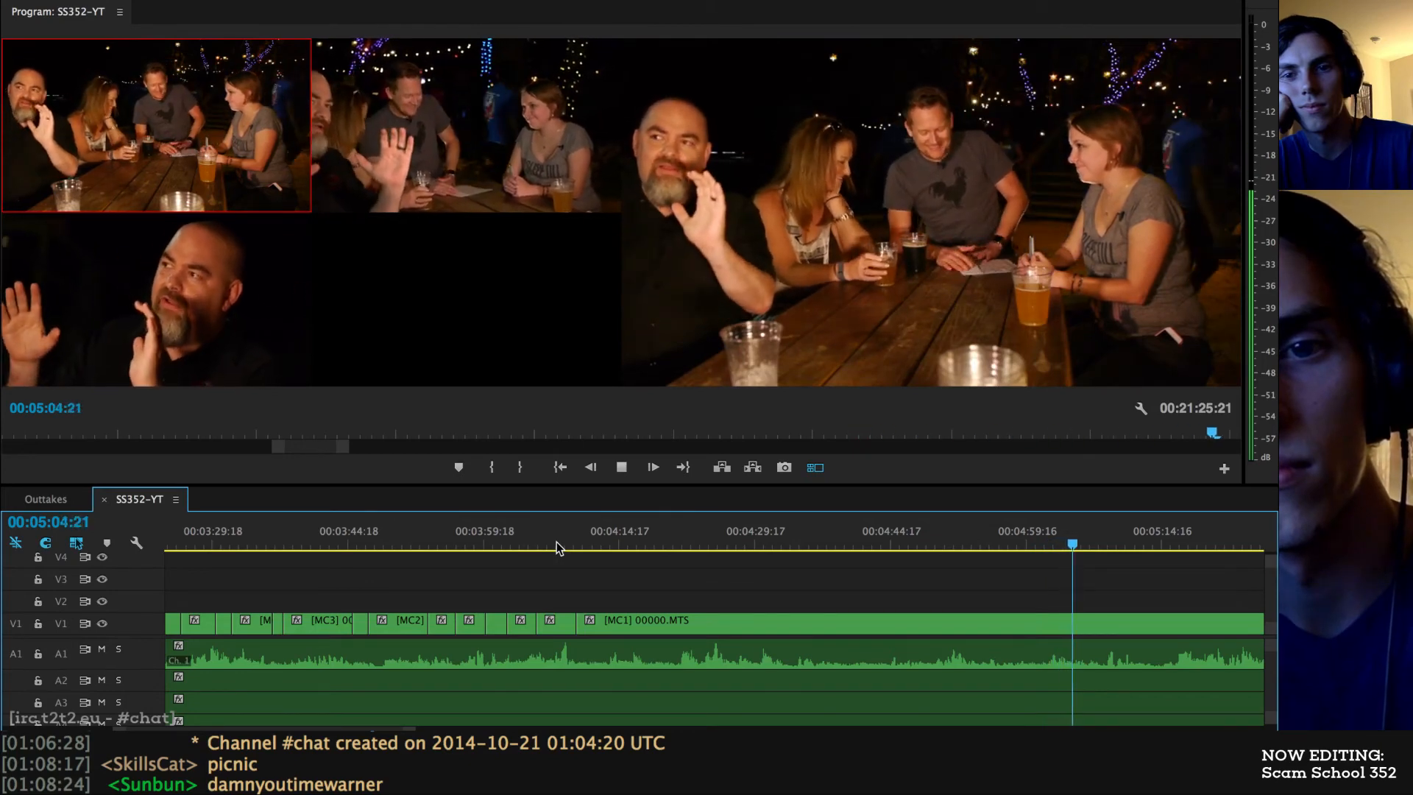
{"action": "key", "text": "3"}
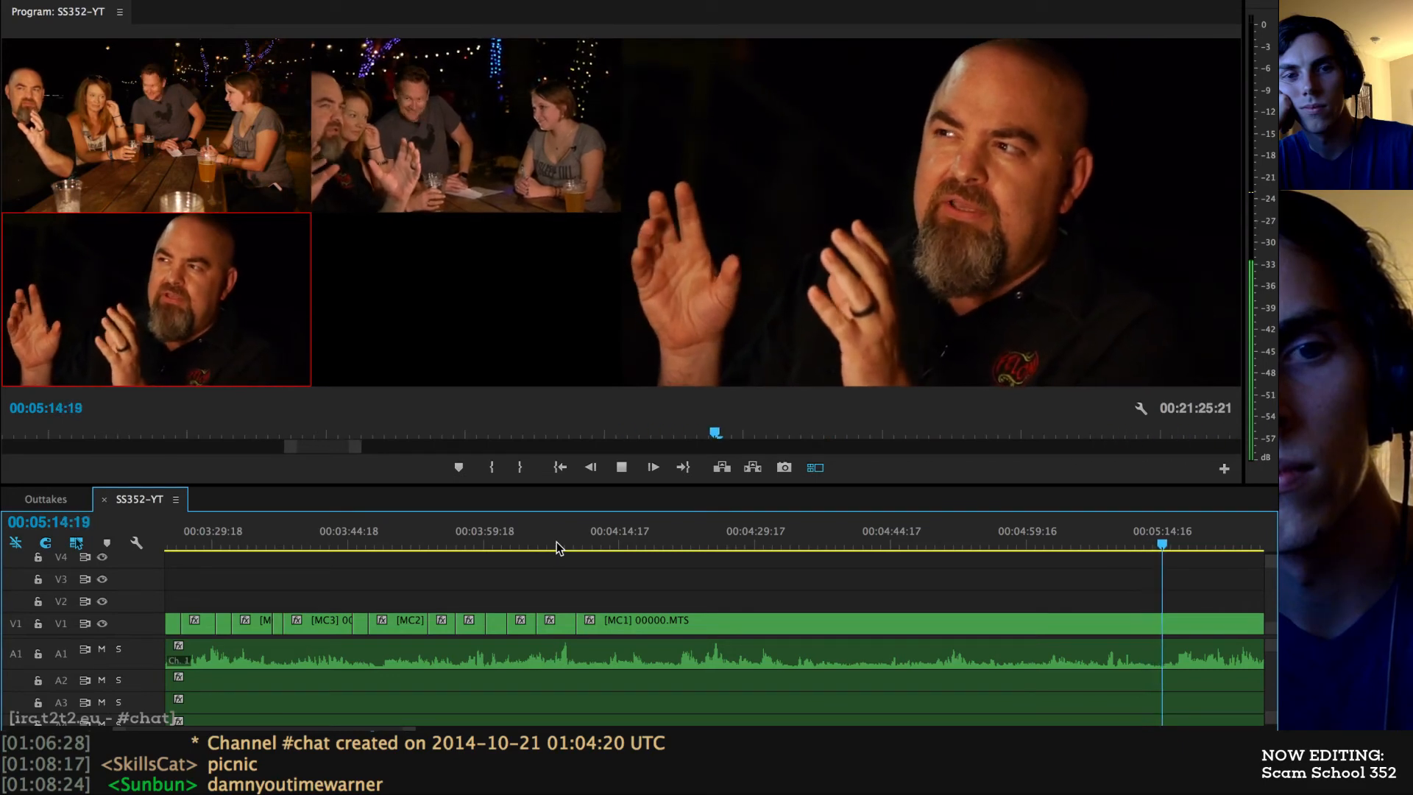
{"action": "key", "text": "2"}
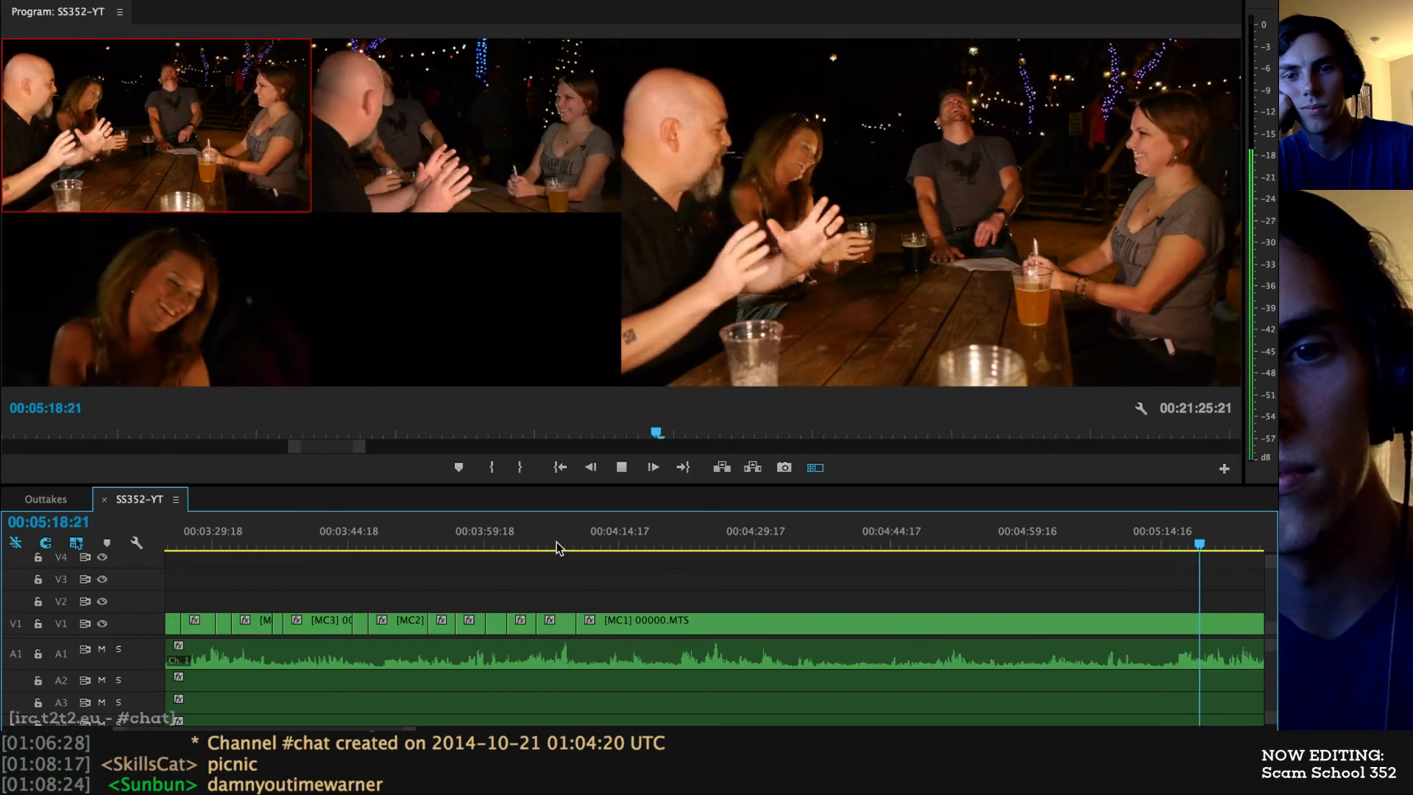
{"action": "key", "text": "1"}
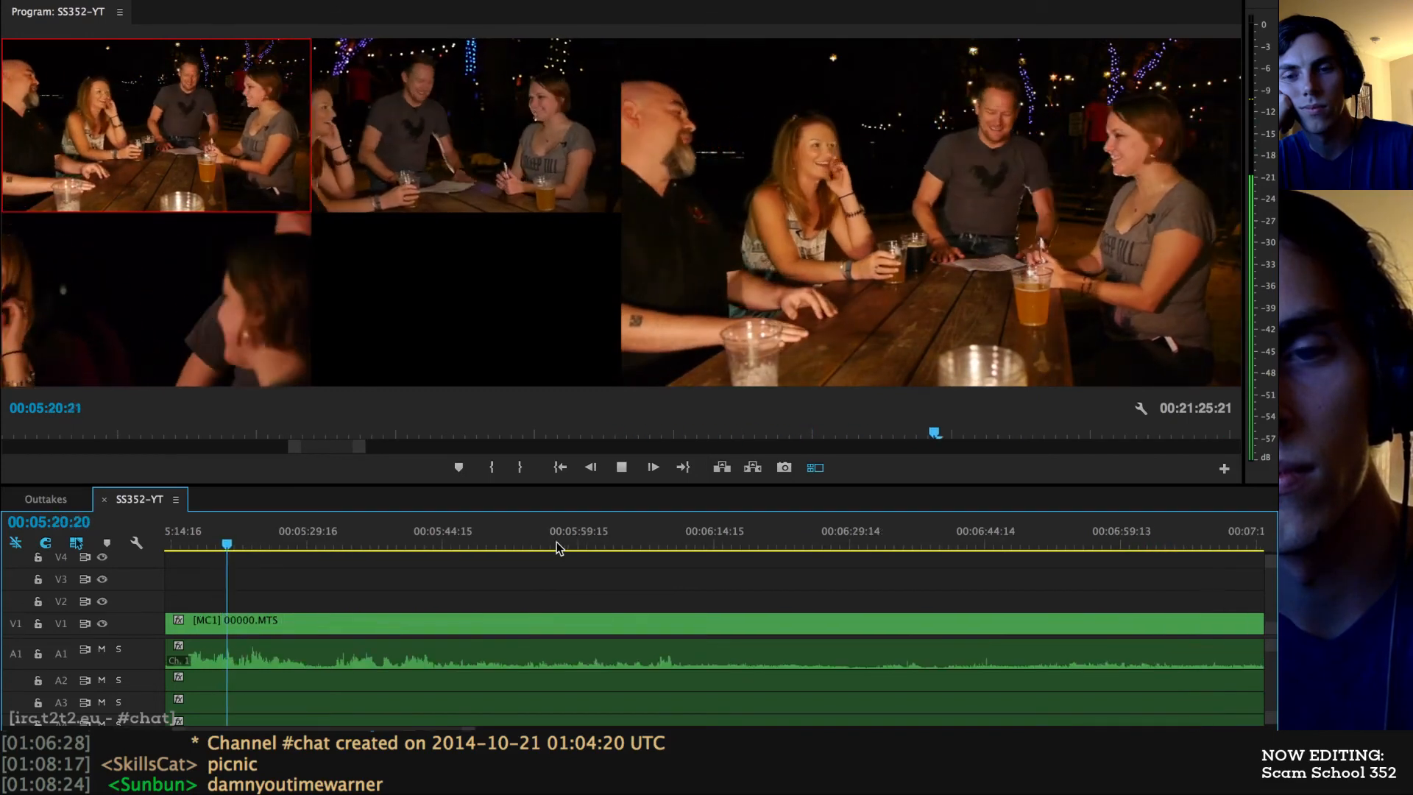
{"action": "key", "text": "2"}
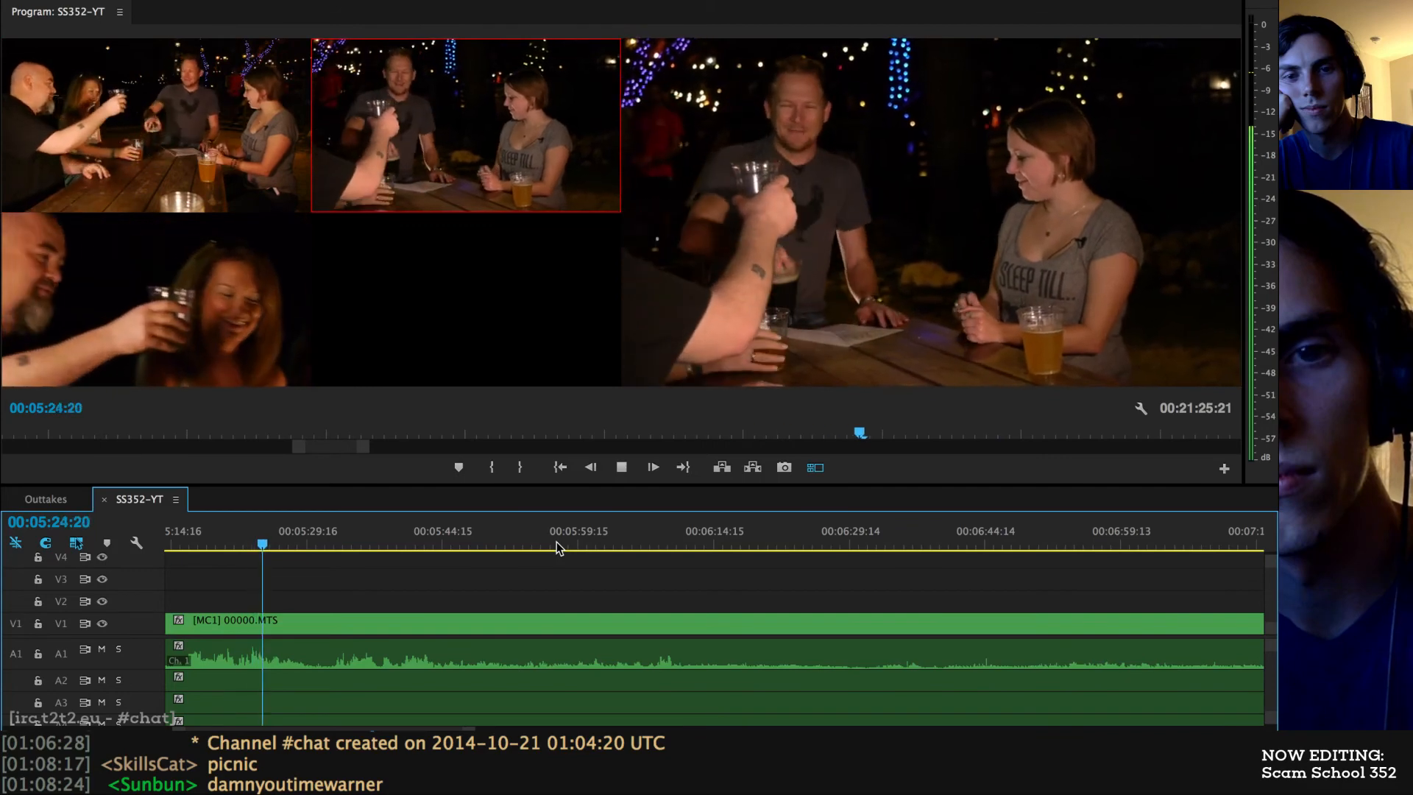
{"action": "key", "text": "1"}
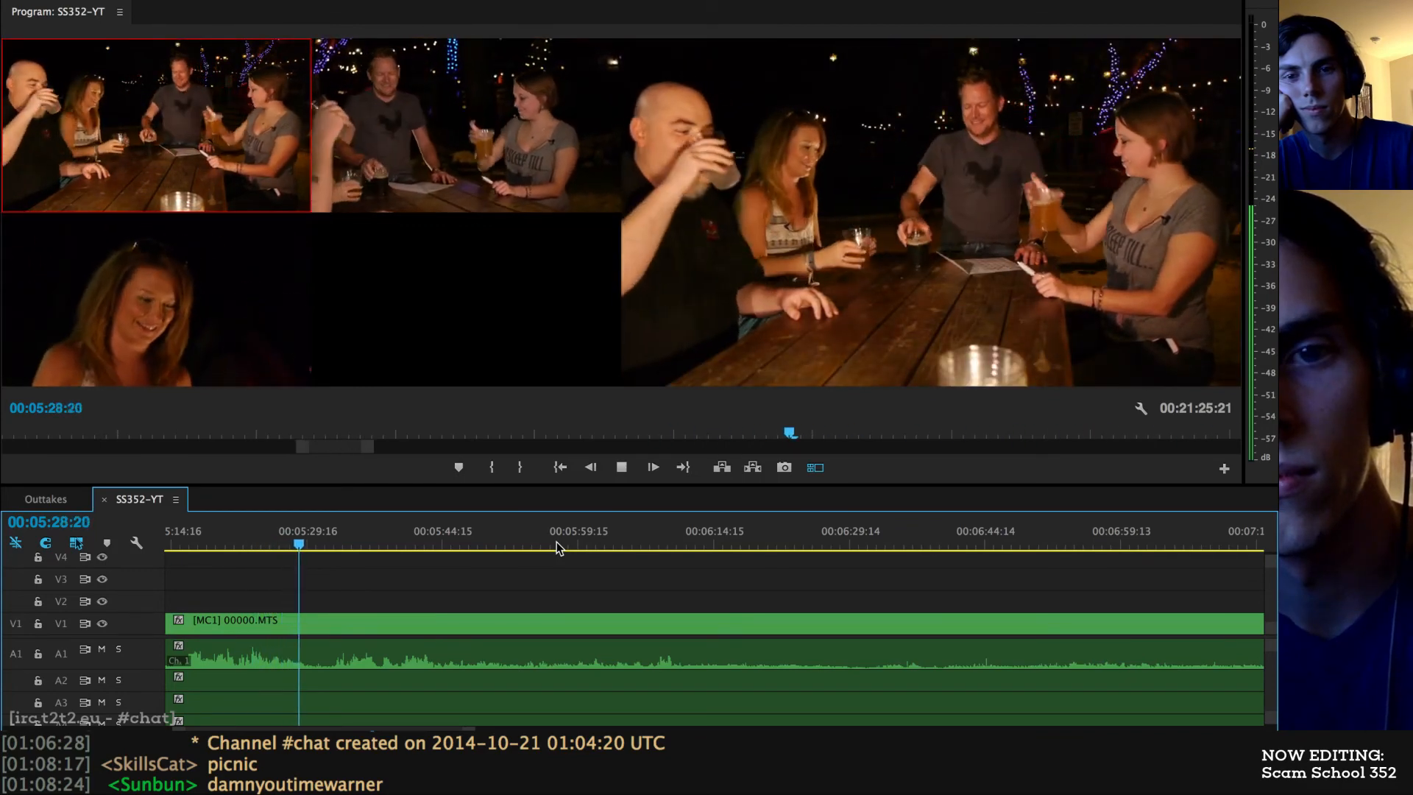
{"action": "key", "text": "space"}
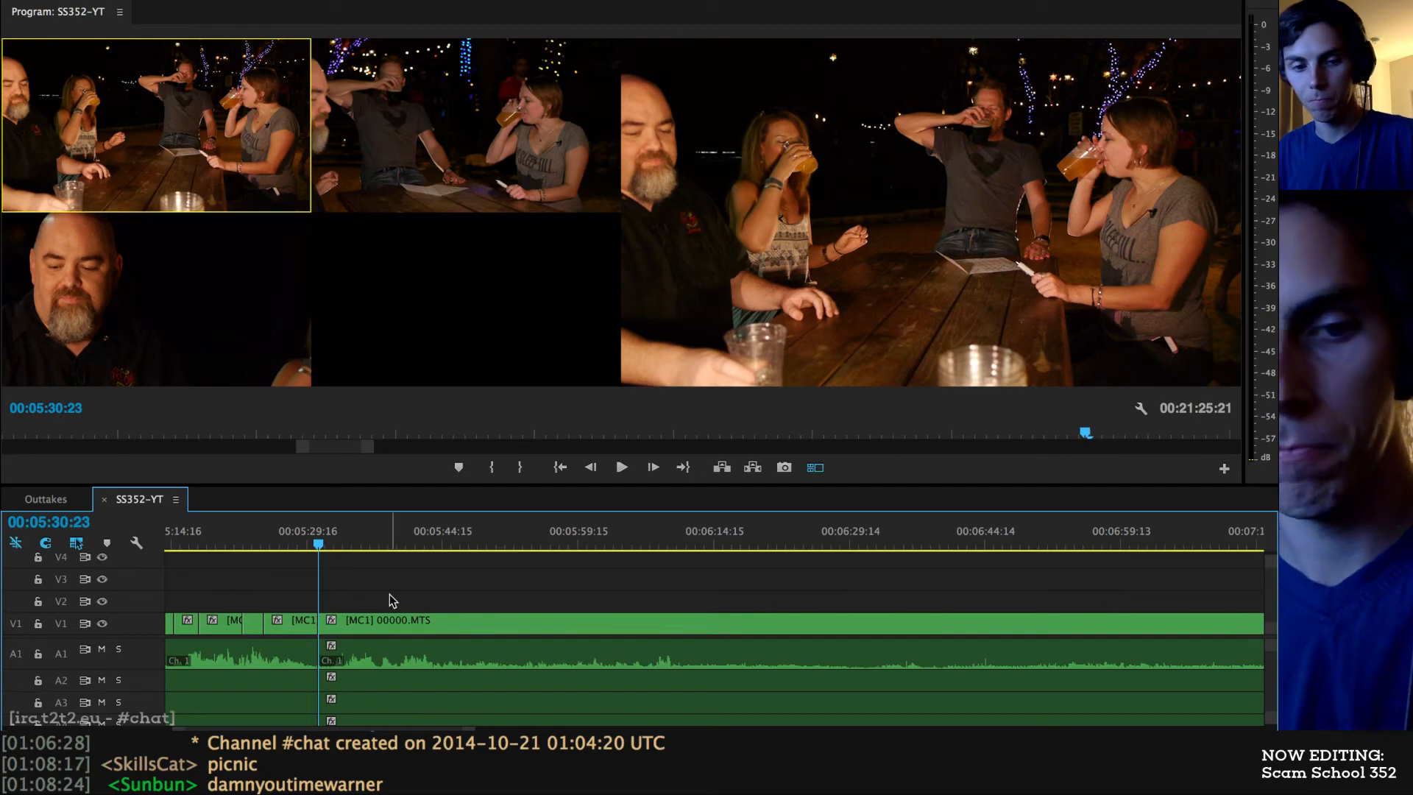
Step: Move the playhead to 00:17:53:00 over the title clips on V3 and V4, and turn off the multi-camera view
{"action": "key", "text": "minus"}
{"action": "key", "text": "minus"}
{"action": "key", "text": "minus"}
{"action": "key", "text": "minus"}
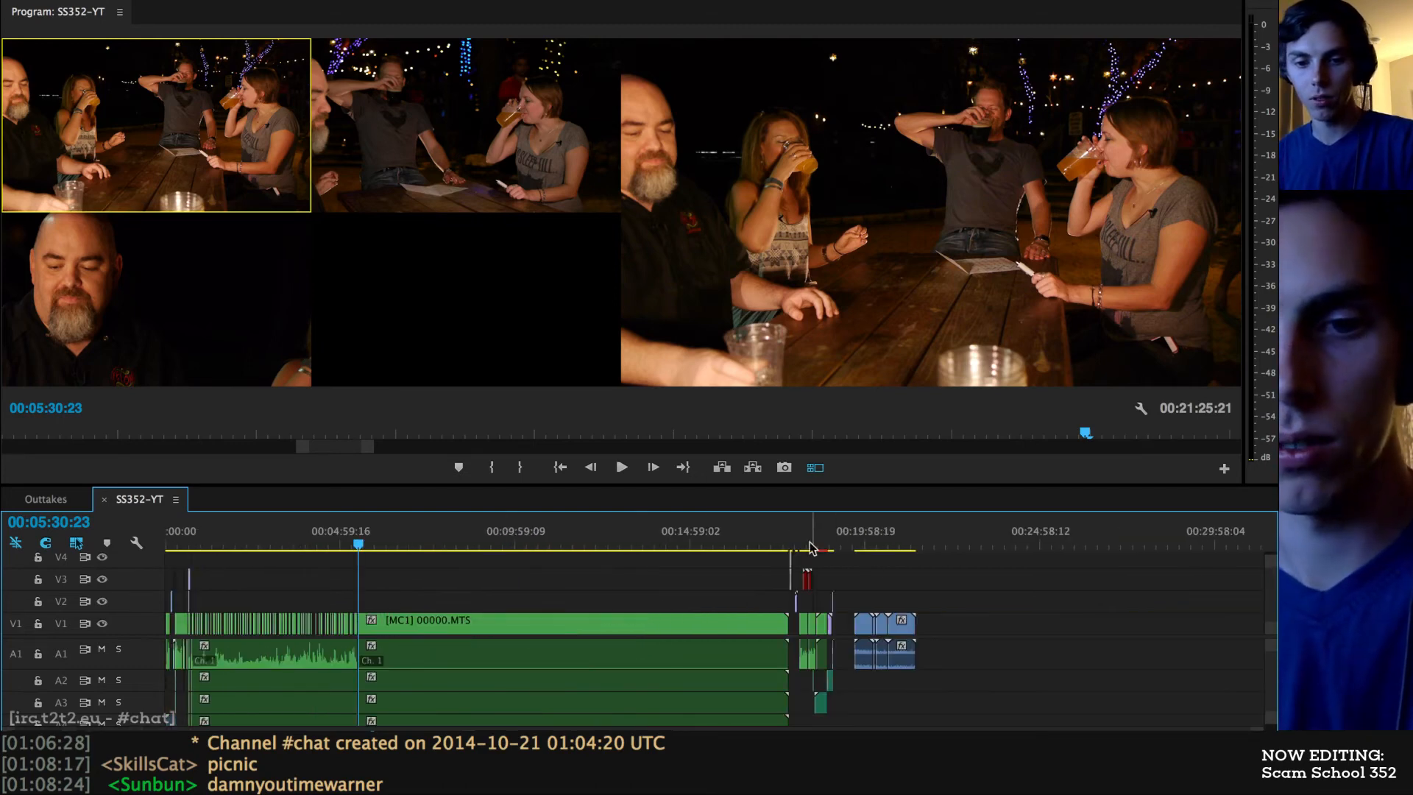
{"action": "left_click", "coordinate": [788, 547]}
{"action": "key", "text": "equal"}
{"action": "key", "text": "equal"}
{"action": "key", "text": "equal"}
{"action": "key", "text": "equal"}
{"action": "key", "text": "equal"}
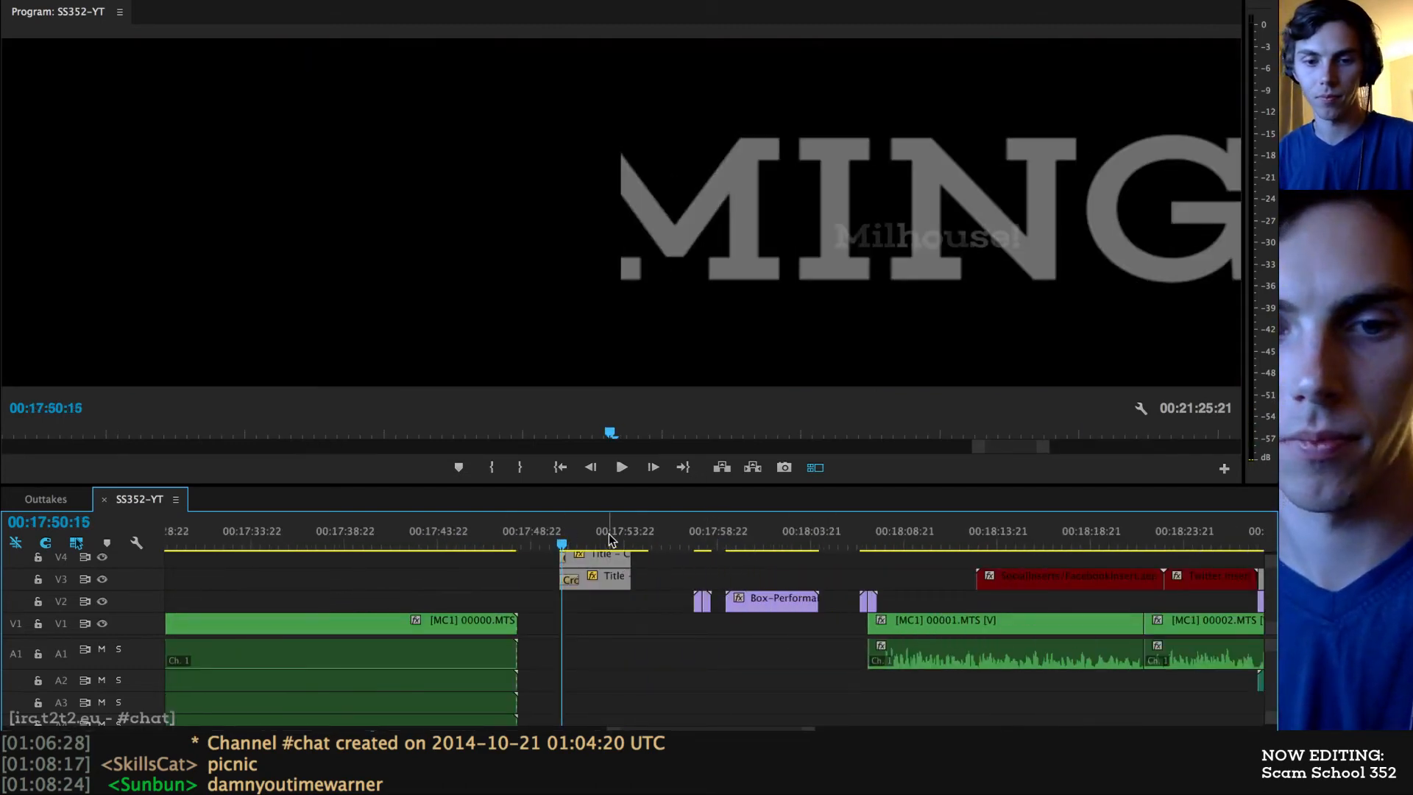
{"action": "left_click", "coordinate": [607, 543]}
{"action": "left_click", "coordinate": [811, 472]}
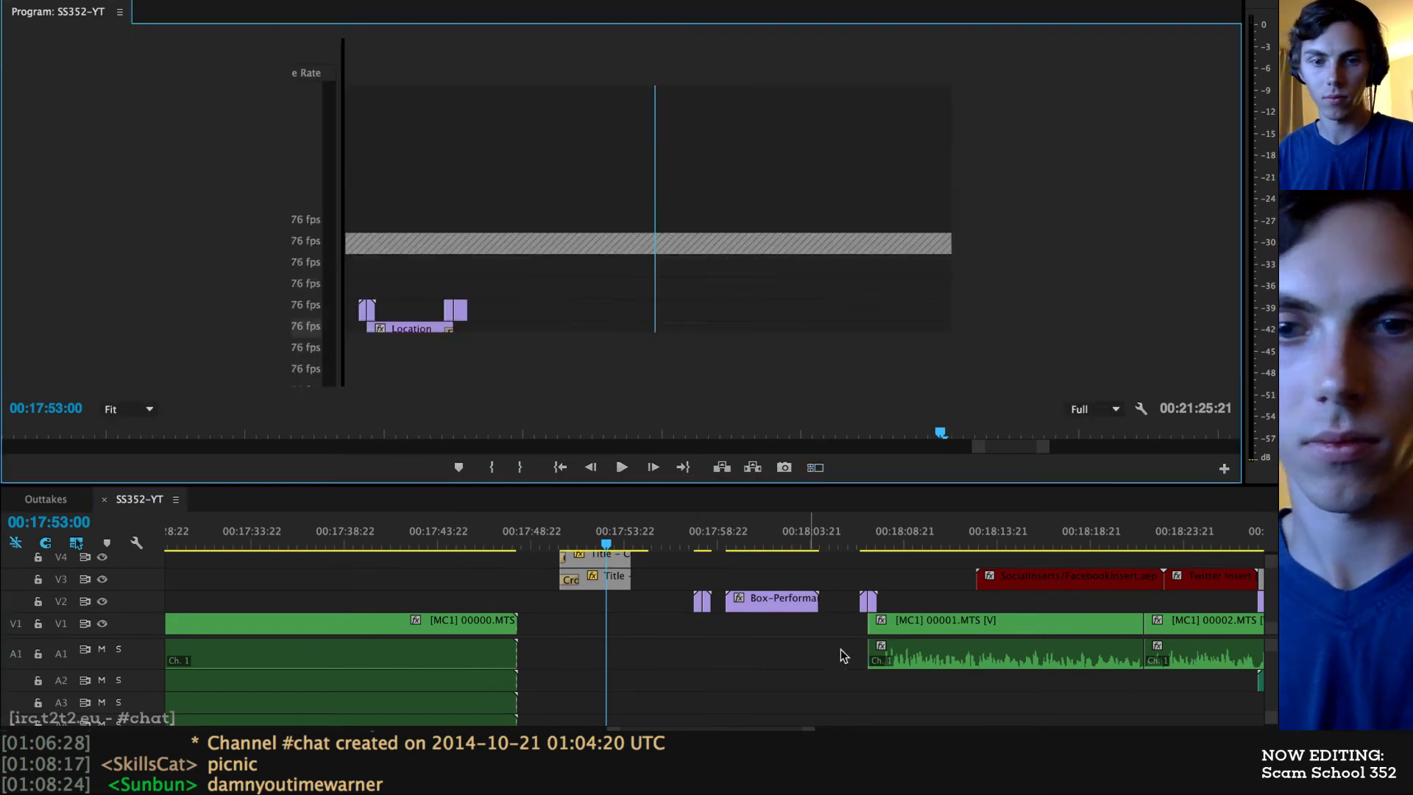
Step: Move the stored Coming Up title clips with their light leaks and sound effects to the multicam cut near 00:05:30
{"action": "key", "text": "grave"}
{"action": "left_click_drag", "start_coordinate": [682, 257], "coordinate": [161, 321]}
{"action": "key", "text": "minus"}
{"action": "key", "text": "minus"}
{"action": "key", "text": "minus"}
{"action": "key", "text": "minus"}
{"action": "key", "text": "minus"}
{"action": "key", "text": "minus"}
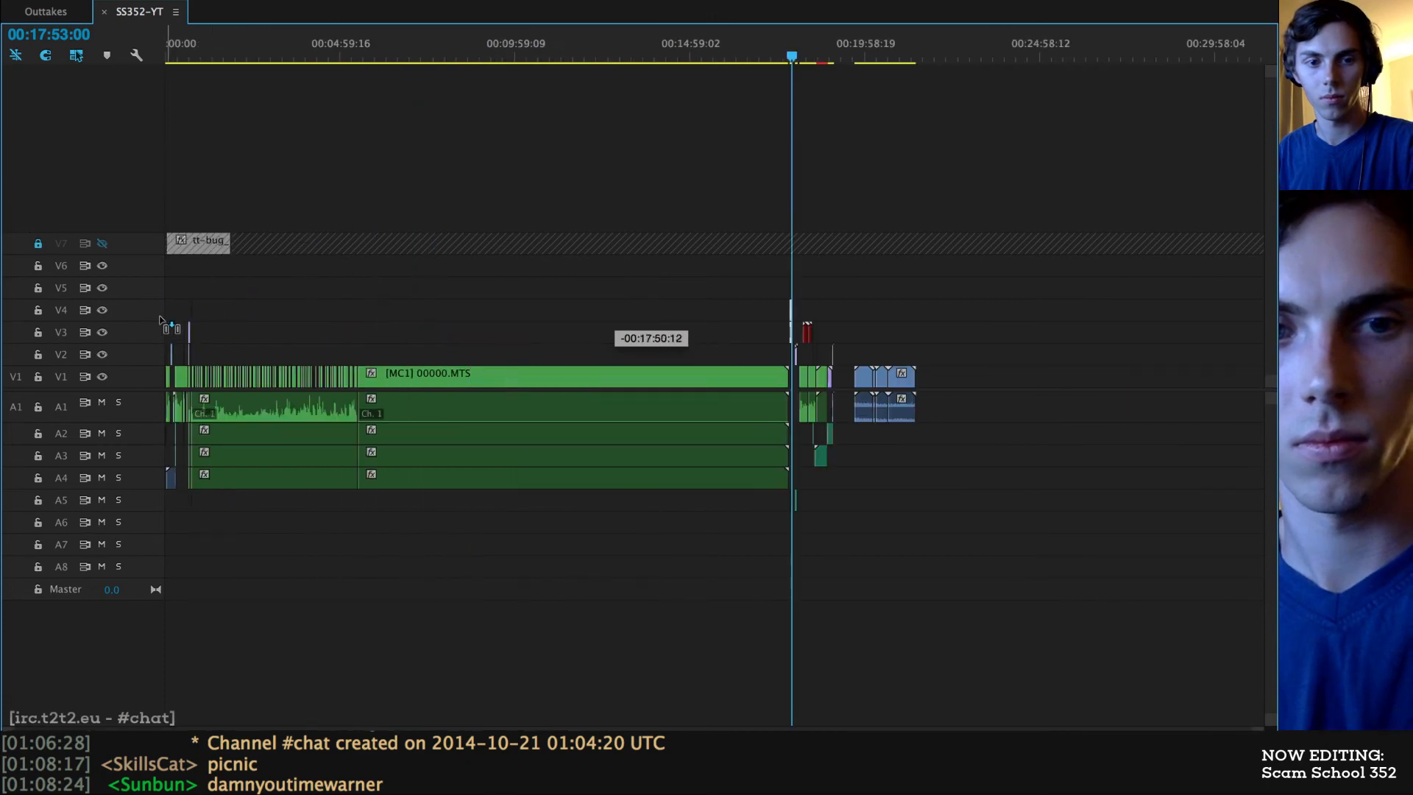
{"action": "key", "text": "equal"}
{"action": "key", "text": "equal"}
{"action": "key", "text": "equal"}
{"action": "left_click_drag", "start_coordinate": [414, 324], "coordinate": [342, 327]}
{"action": "key", "text": "equal"}
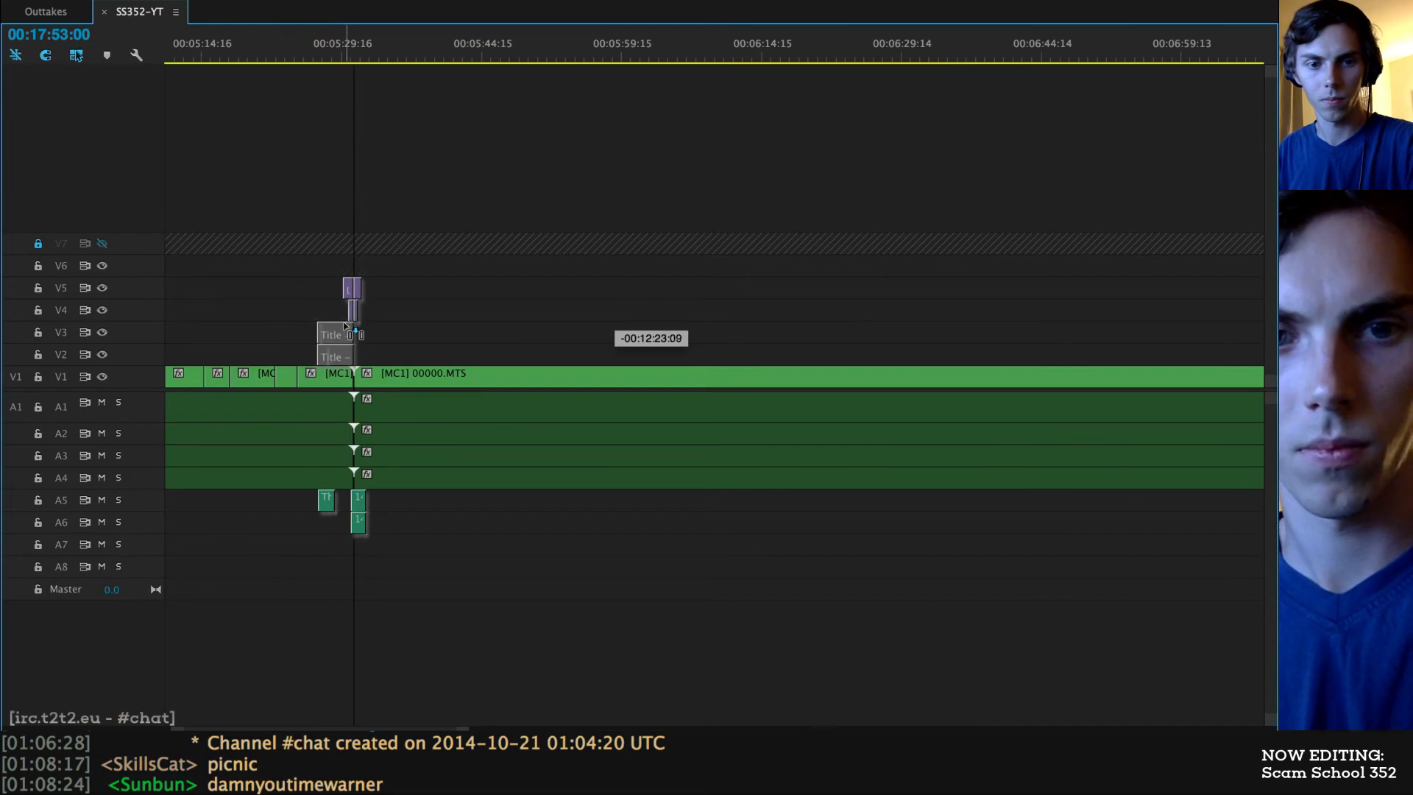
{"action": "left_click_drag", "start_coordinate": [344, 326], "coordinate": [346, 327]}
Step: Check the #chat channel in Quassel IRC and return to the Premiere Pro timeline
{"action": "key", "text": "F3"}
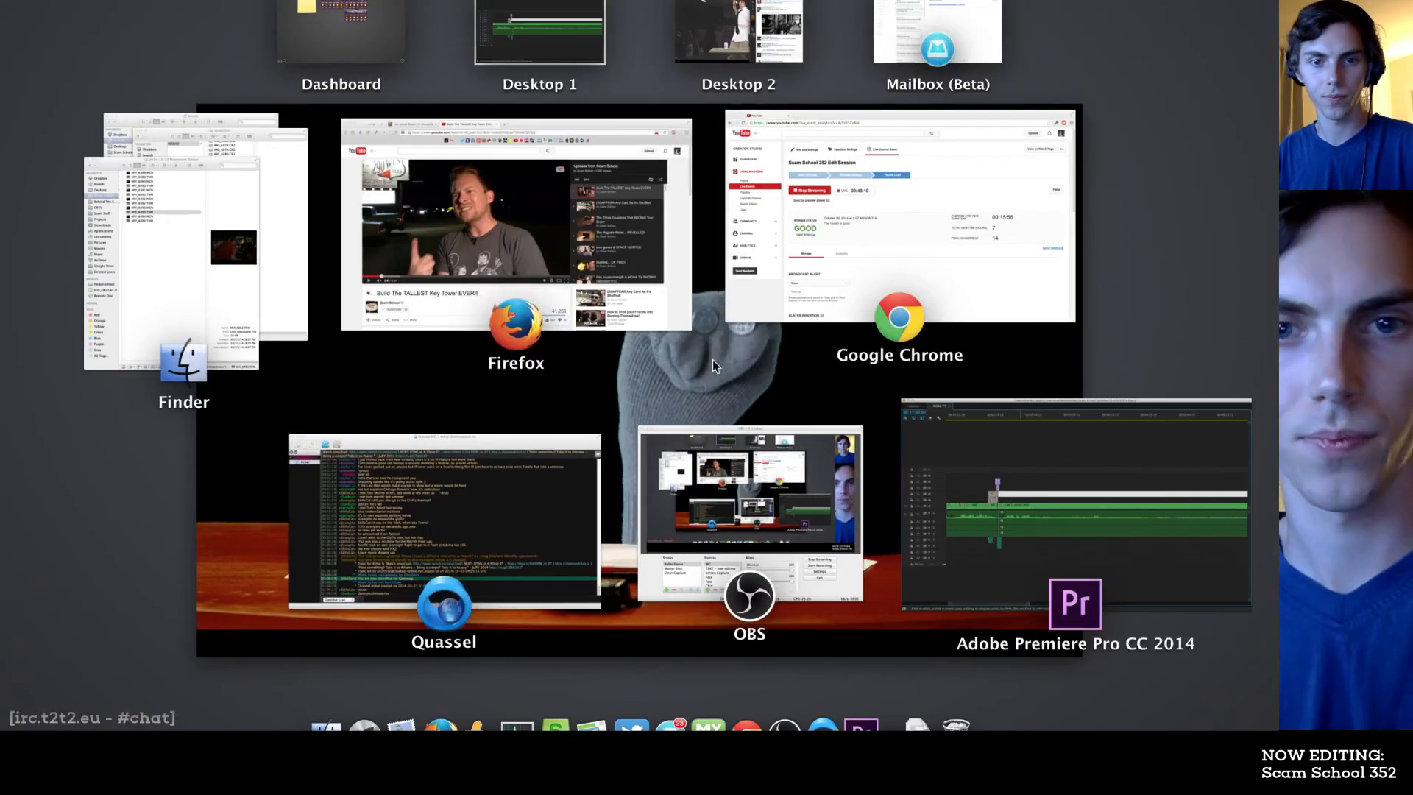
{"action": "left_click", "coordinate": [455, 480]}
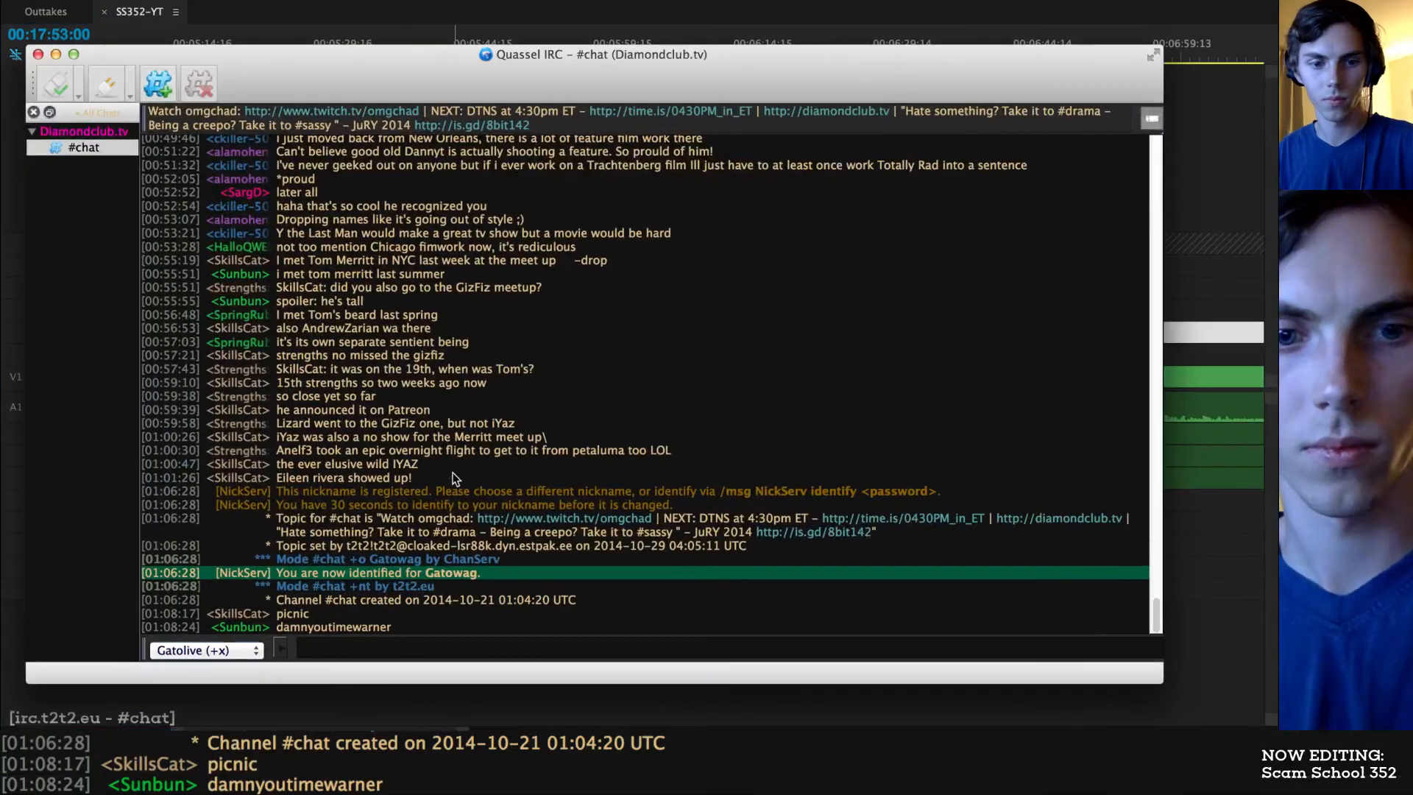
{"action": "left_click", "coordinate": [1233, 607]}
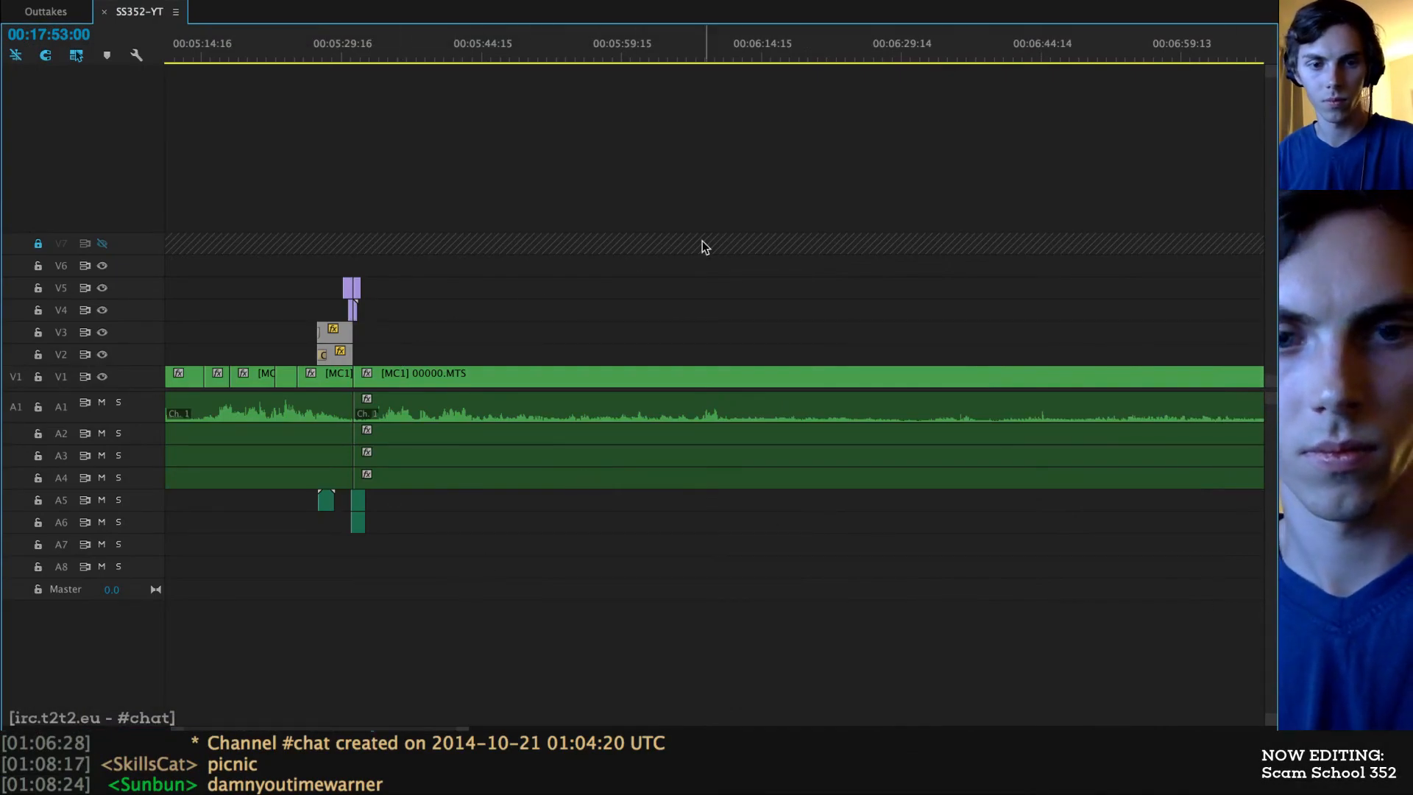
Step: Select the closing clips after 00:17:53:00 on all tracks and shift them earlier, closer to the end of the main multicam clip
{"action": "key", "text": "minus"}
{"action": "key", "text": "minus"}
{"action": "key", "text": "minus"}
{"action": "key", "text": "minus"}
{"action": "key", "text": "equal"}
{"action": "key", "text": "equal"}
{"action": "key", "text": "equal"}
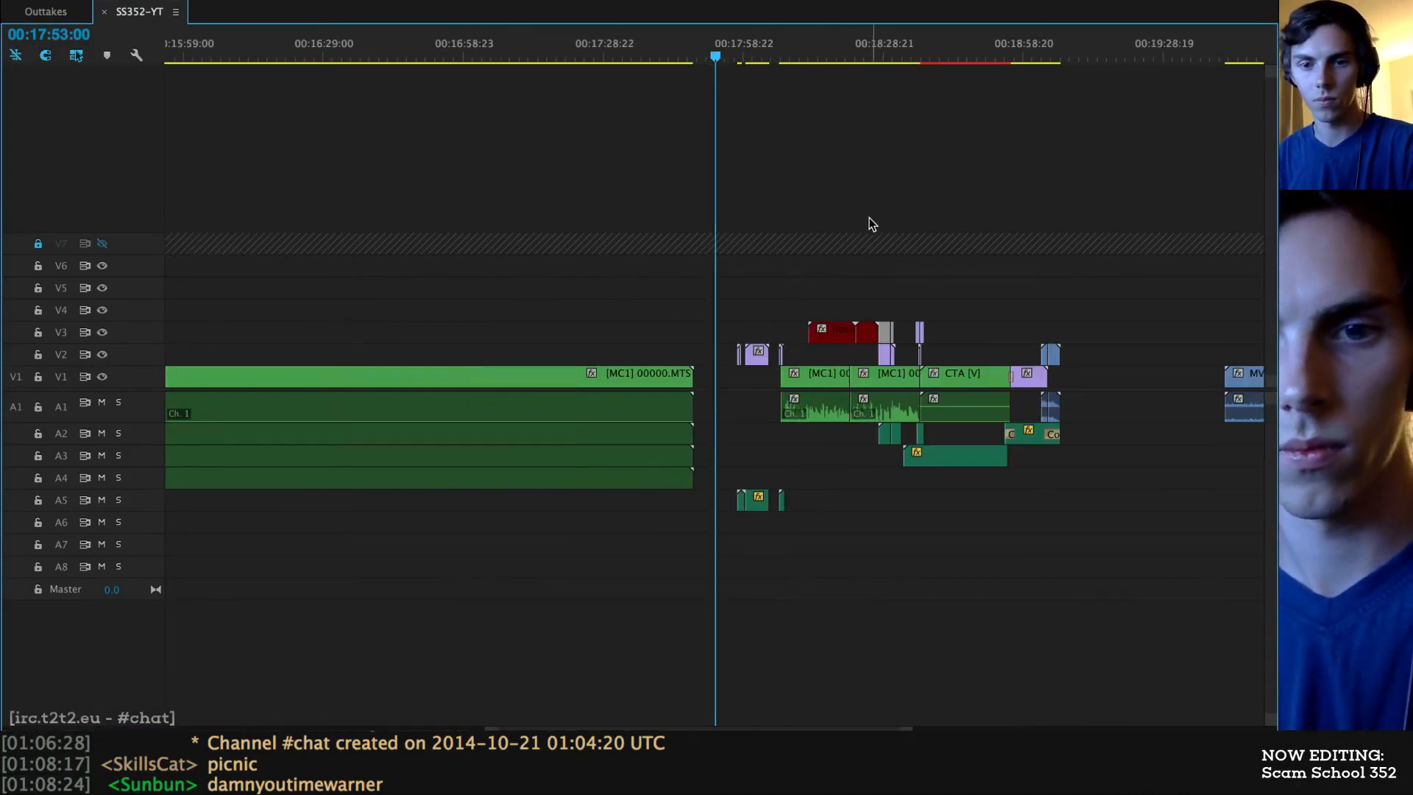
{"action": "key", "text": "minus"}
{"action": "key", "text": "minus"}
{"action": "left_click_drag", "start_coordinate": [1037, 311], "coordinate": [719, 537]}
{"action": "key", "text": "equal"}
{"action": "key", "text": "equal"}
{"action": "key", "text": "equal"}
{"action": "key", "text": "equal"}
{"action": "left_click_drag", "start_coordinate": [894, 350], "coordinate": [776, 350]}
{"action": "left_click", "coordinate": [755, 285]}
Step: Move the playhead back to the relocated Coming Up titles, at the edit point 00:05:30:16
{"action": "key", "text": "minus"}
{"action": "key", "text": "minus"}
{"action": "key", "text": "minus"}
{"action": "key", "text": "minus"}
{"action": "key", "text": "minus"}
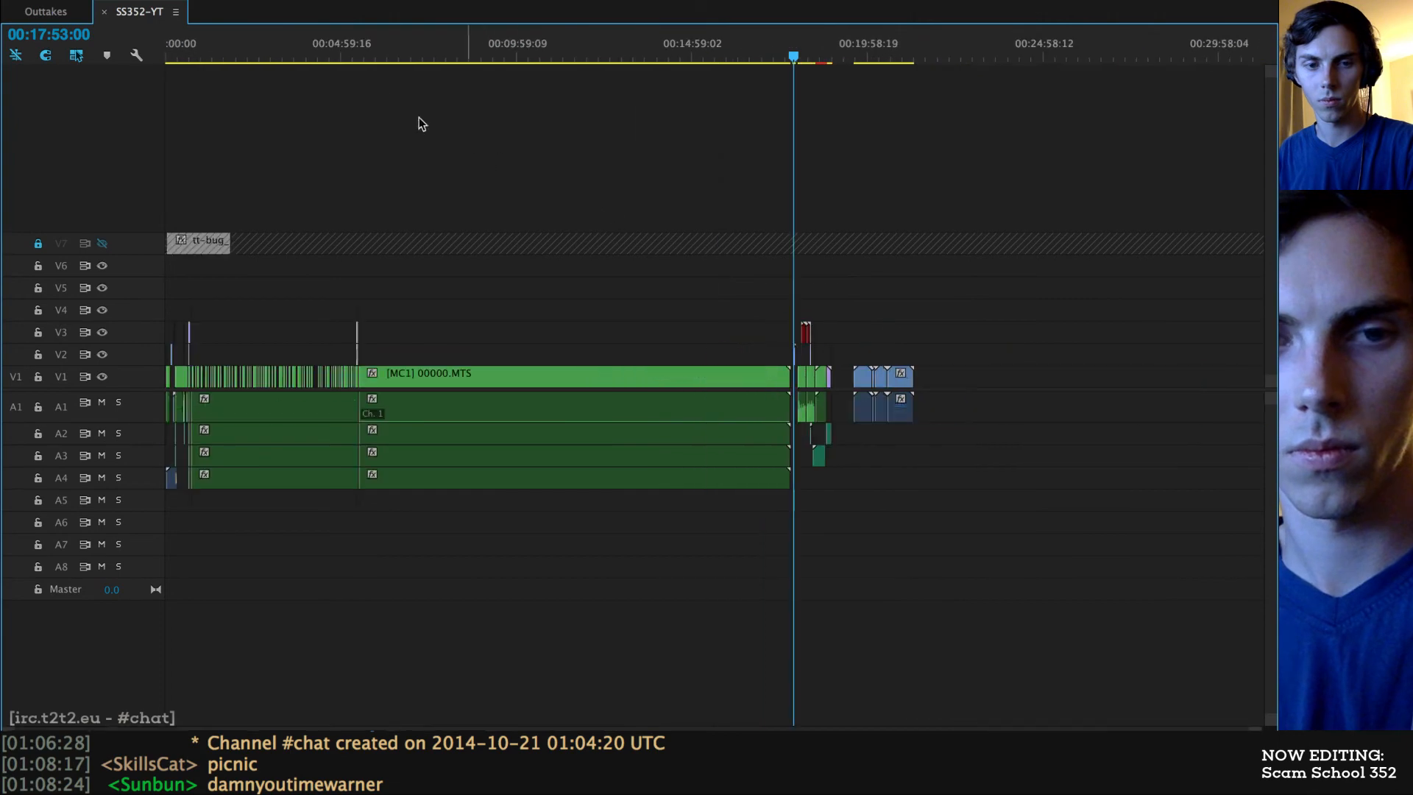
{"action": "left_click", "coordinate": [356, 59]}
{"action": "key", "text": "equal"}
{"action": "key", "text": "equal"}
{"action": "key", "text": "equal"}
{"action": "key", "text": "equal"}
{"action": "key", "text": "equal"}
{"action": "key", "text": "equal"}
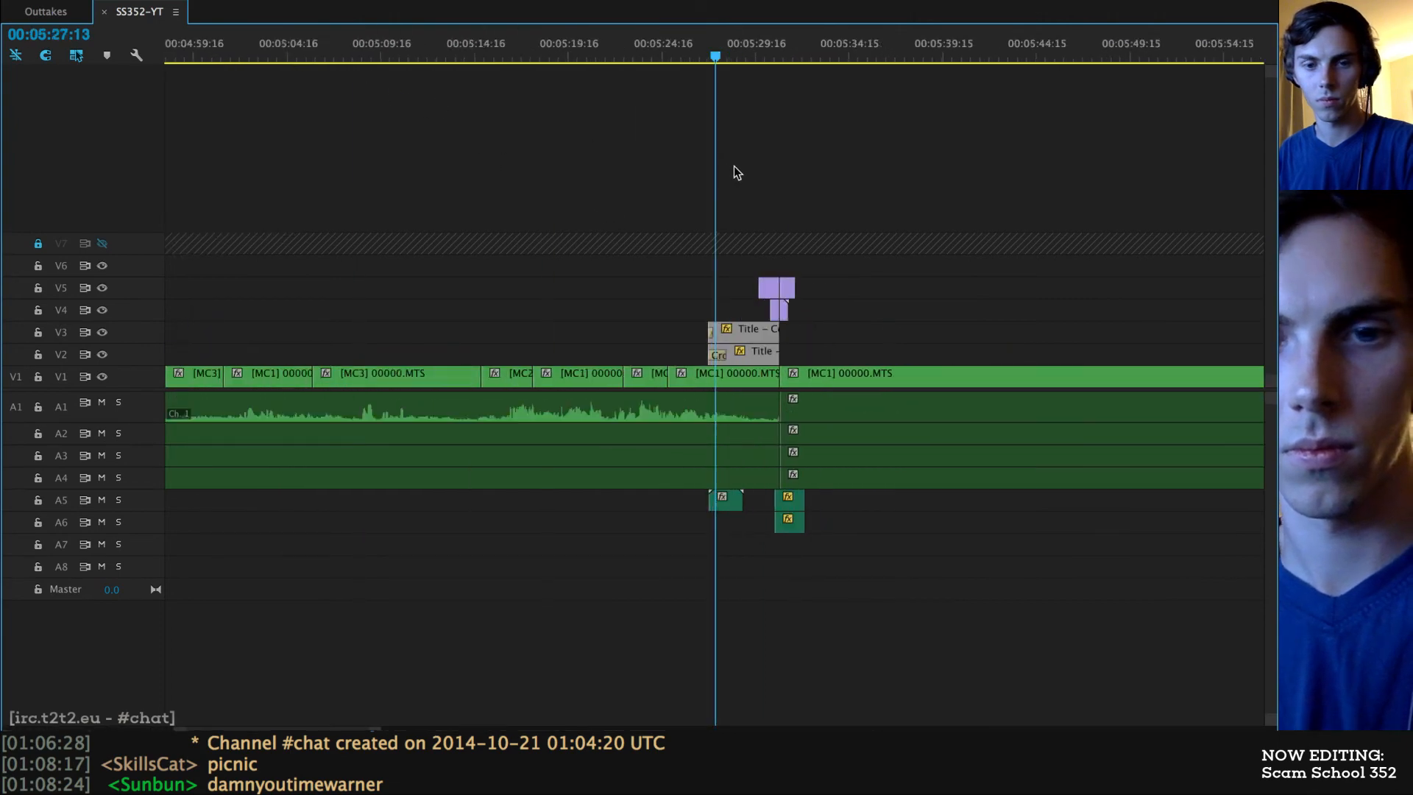
{"action": "key", "text": "Down"}
{"action": "key", "text": "Down"}
{"action": "key", "text": "Down"}
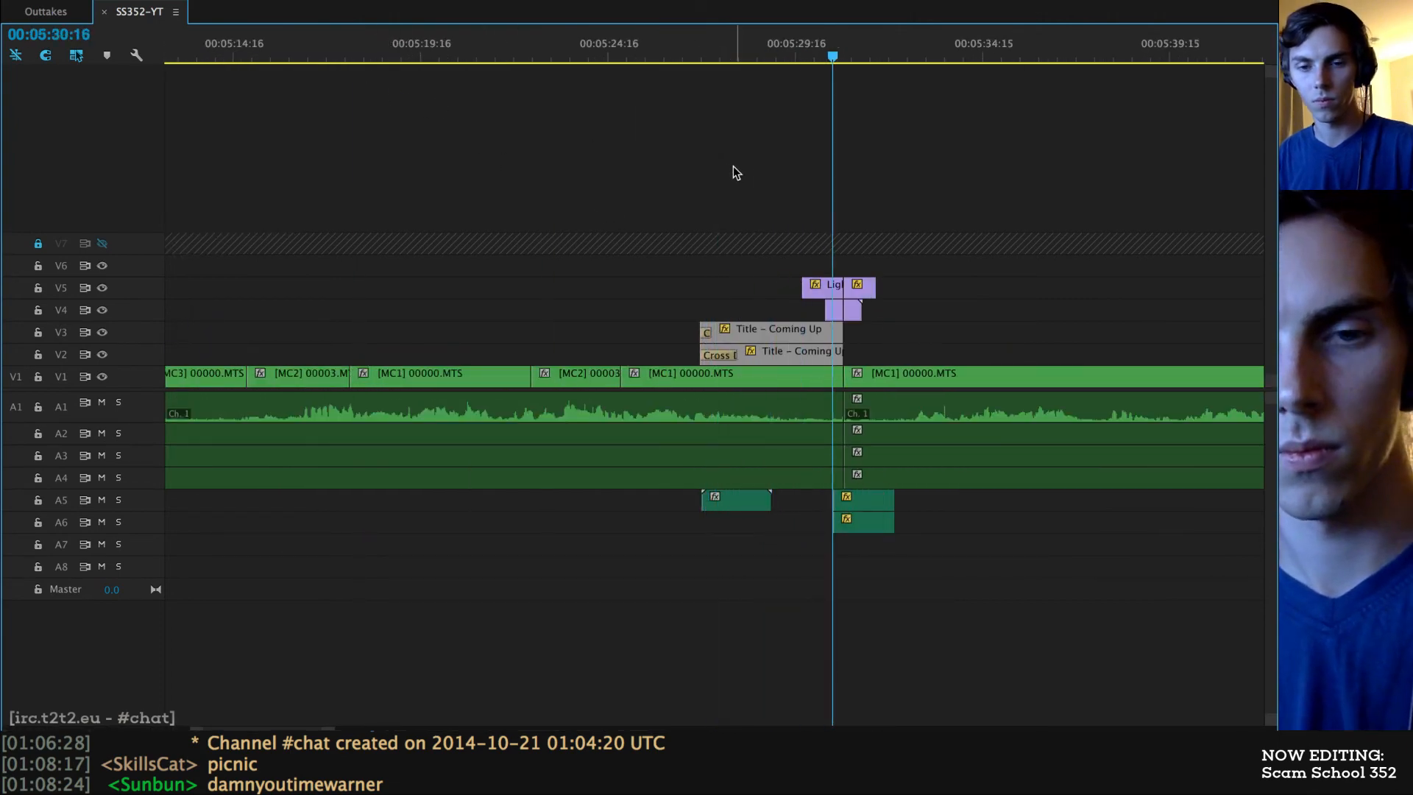
Step: Play the footage from 00:05:30:16 to about 00:06:03, turning on the multi-camera view along the way
{"action": "key", "text": "grave"}
{"action": "key", "text": "space"}
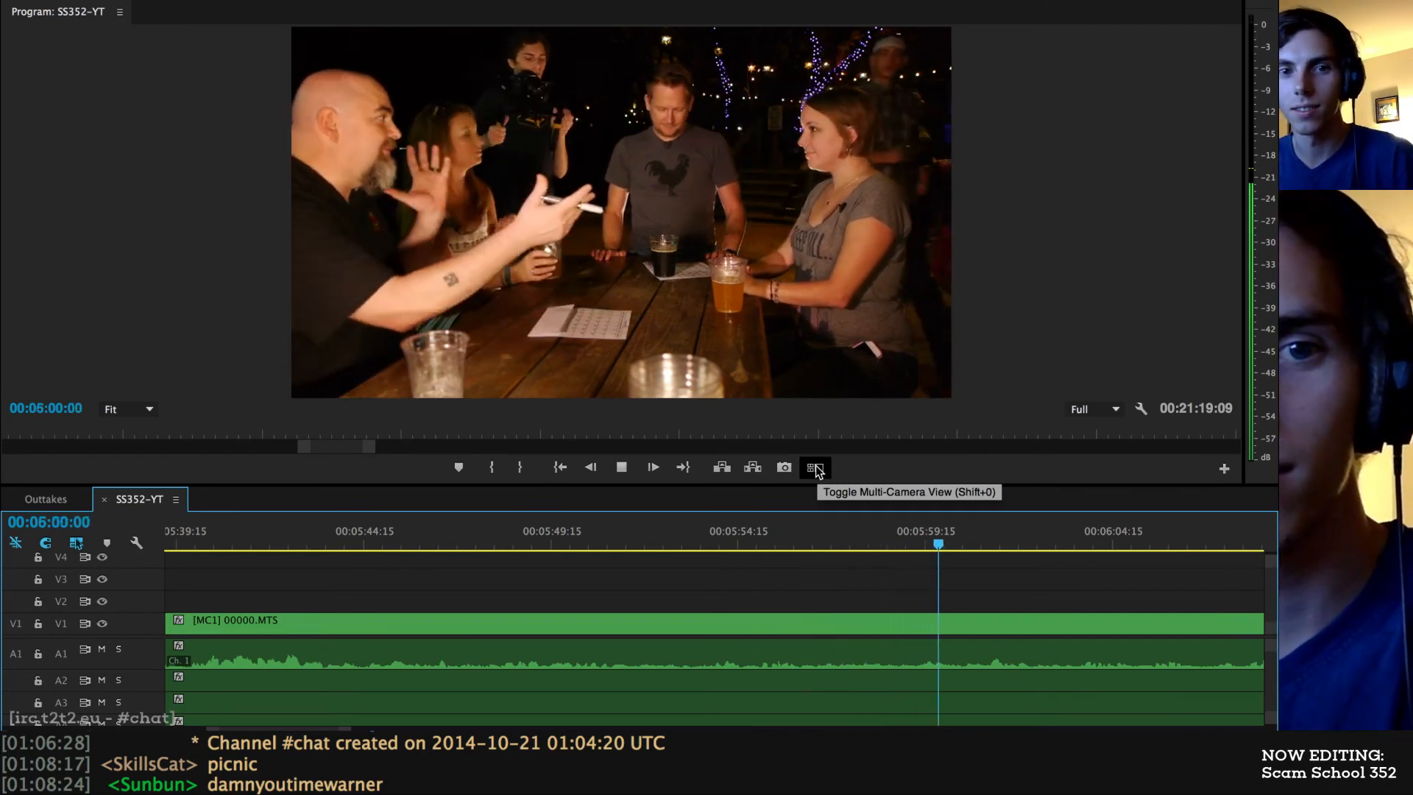
{"action": "left_click", "coordinate": [815, 467]}
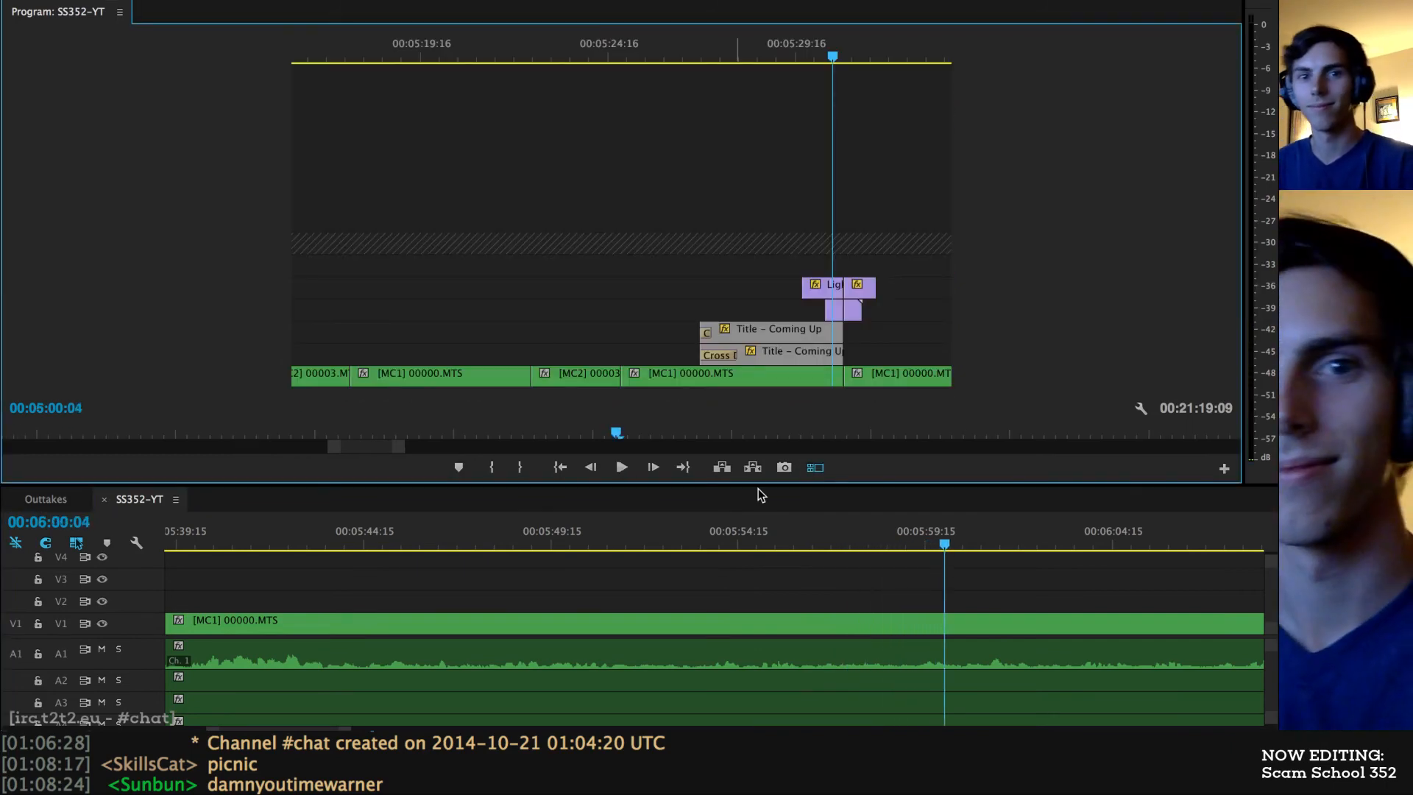
{"action": "key", "text": "space"}
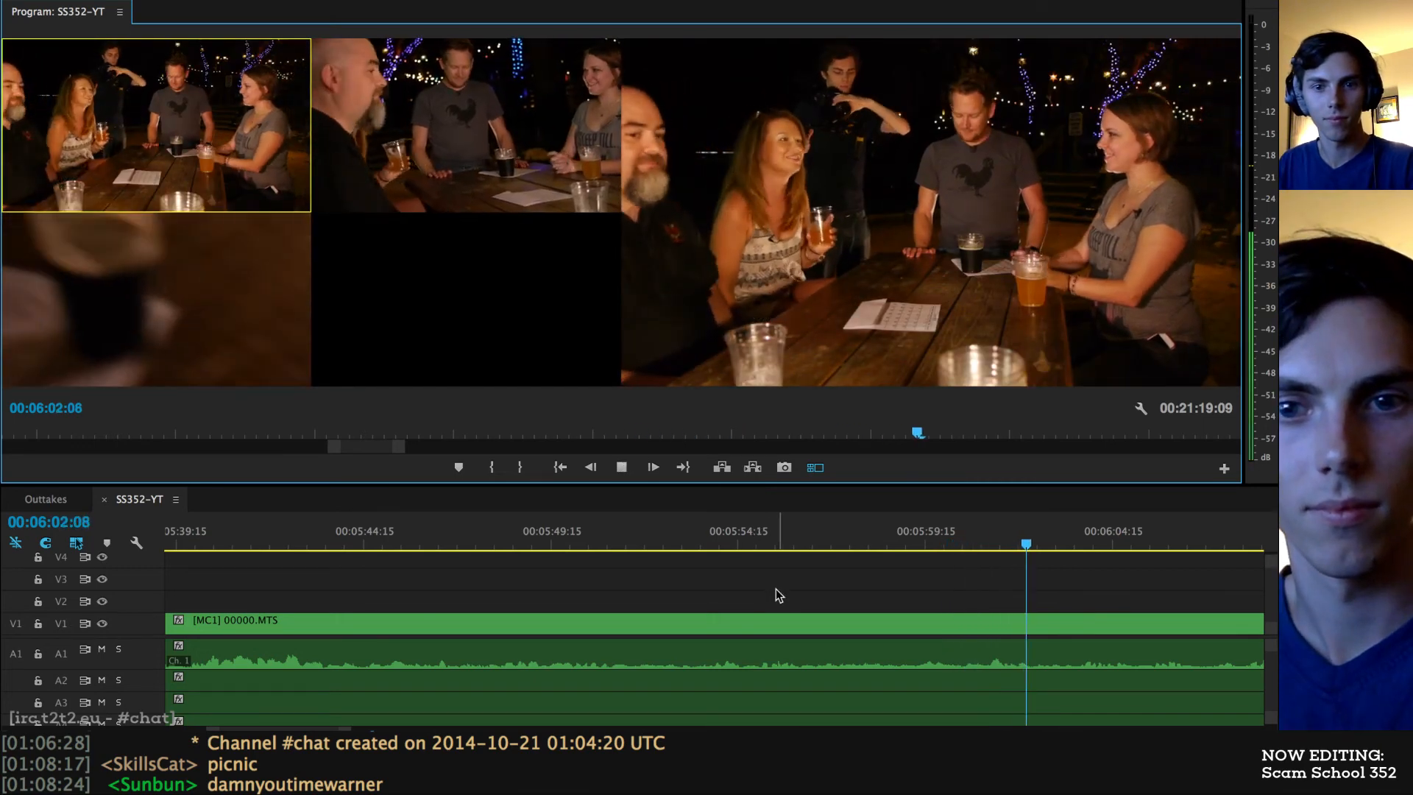
{"action": "key", "text": "space"}
{"action": "key", "text": "space"}
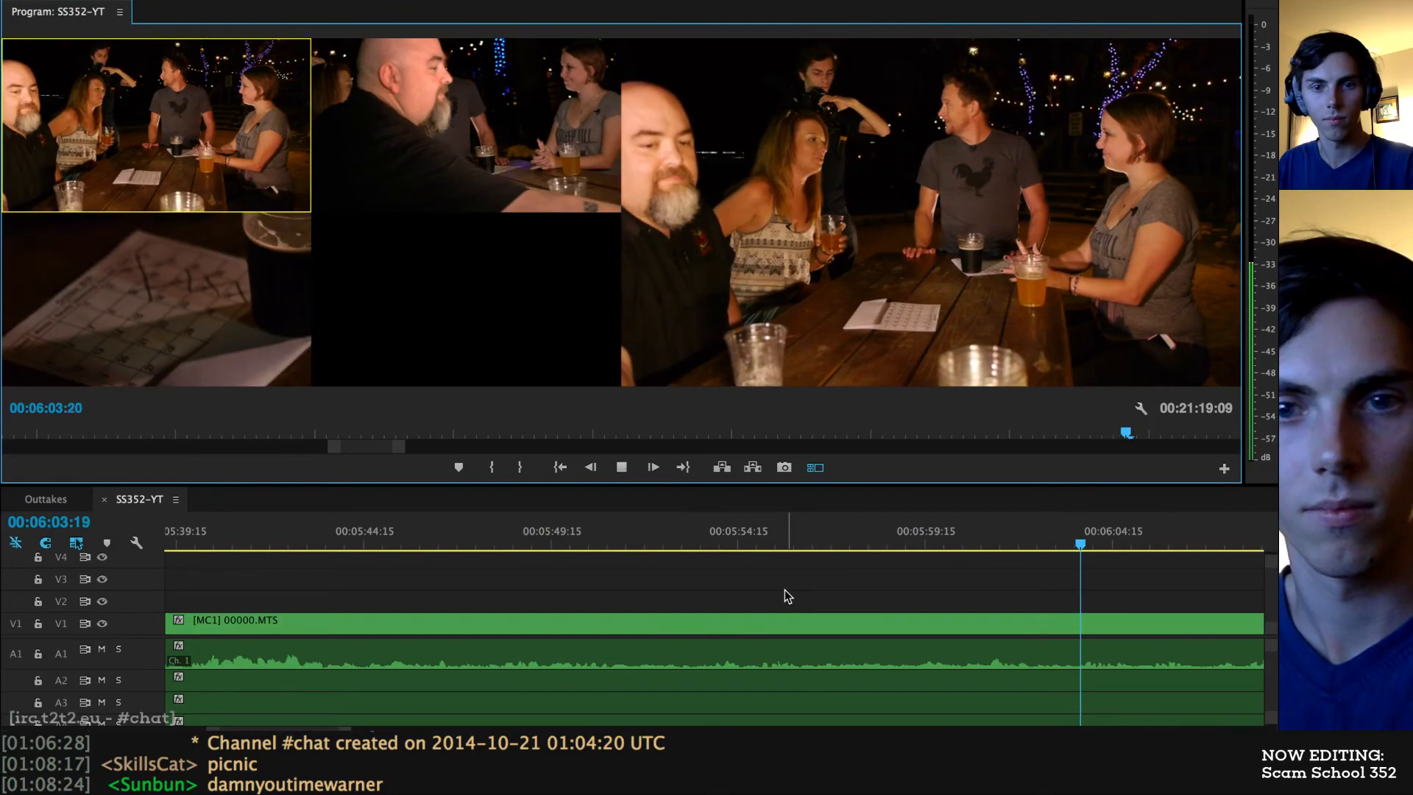
Step: Cut live to camera 3 during playback and stop at 00:06:11:13 to commit the cut
{"action": "key", "text": "minus"}
{"action": "left_click", "coordinate": [796, 595]}
{"action": "key", "text": "minus"}
{"action": "key", "text": "minus"}
{"action": "key", "text": "minus"}
{"action": "key", "text": "3"}
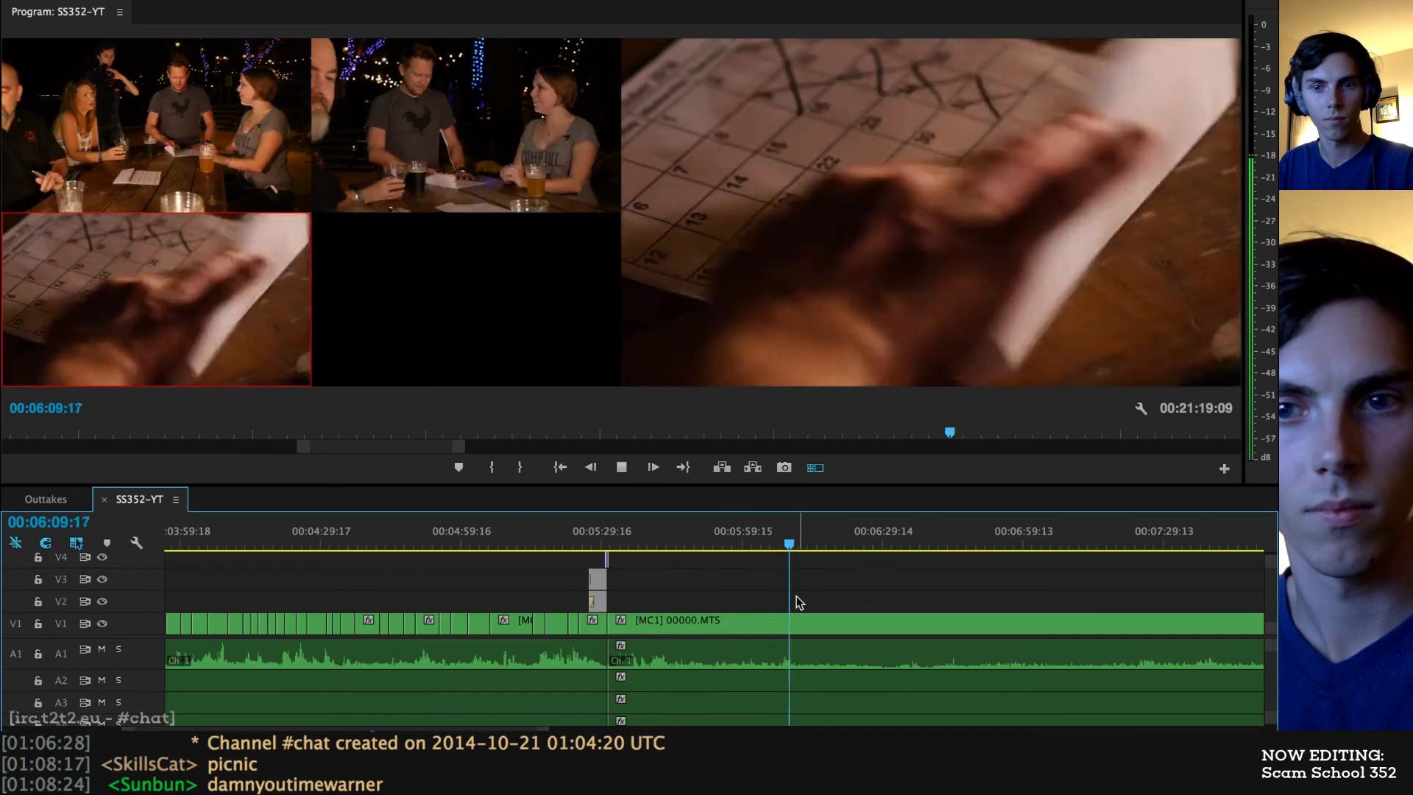
{"action": "key", "text": "space"}
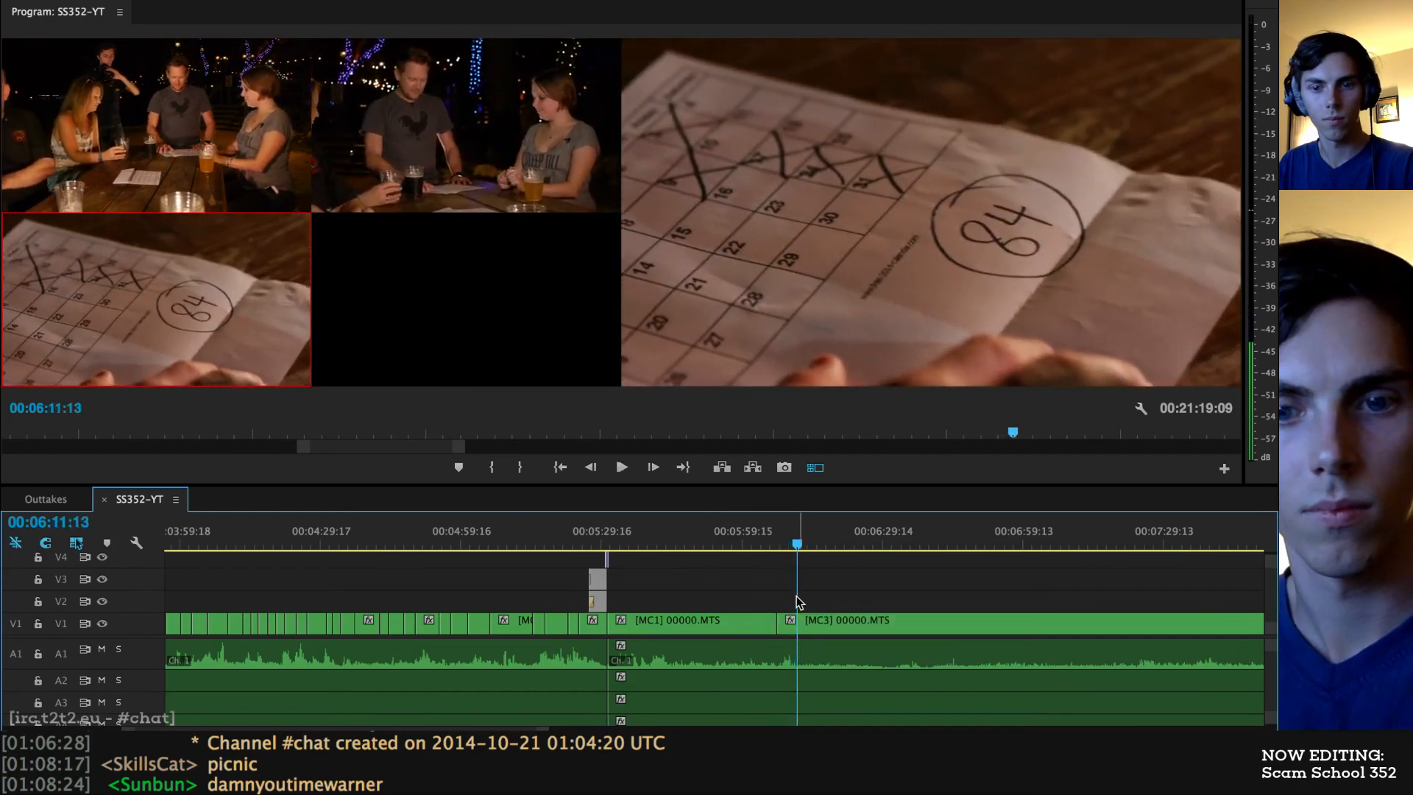
Step: Ripple delete the camera 1 segment between the Coming Up titles and the camera 3 cut, and play the new join to 00:05:33:04
{"action": "left_click", "coordinate": [736, 618]}
{"action": "key", "text": "shift+Delete"}
{"action": "key", "text": "Up"}
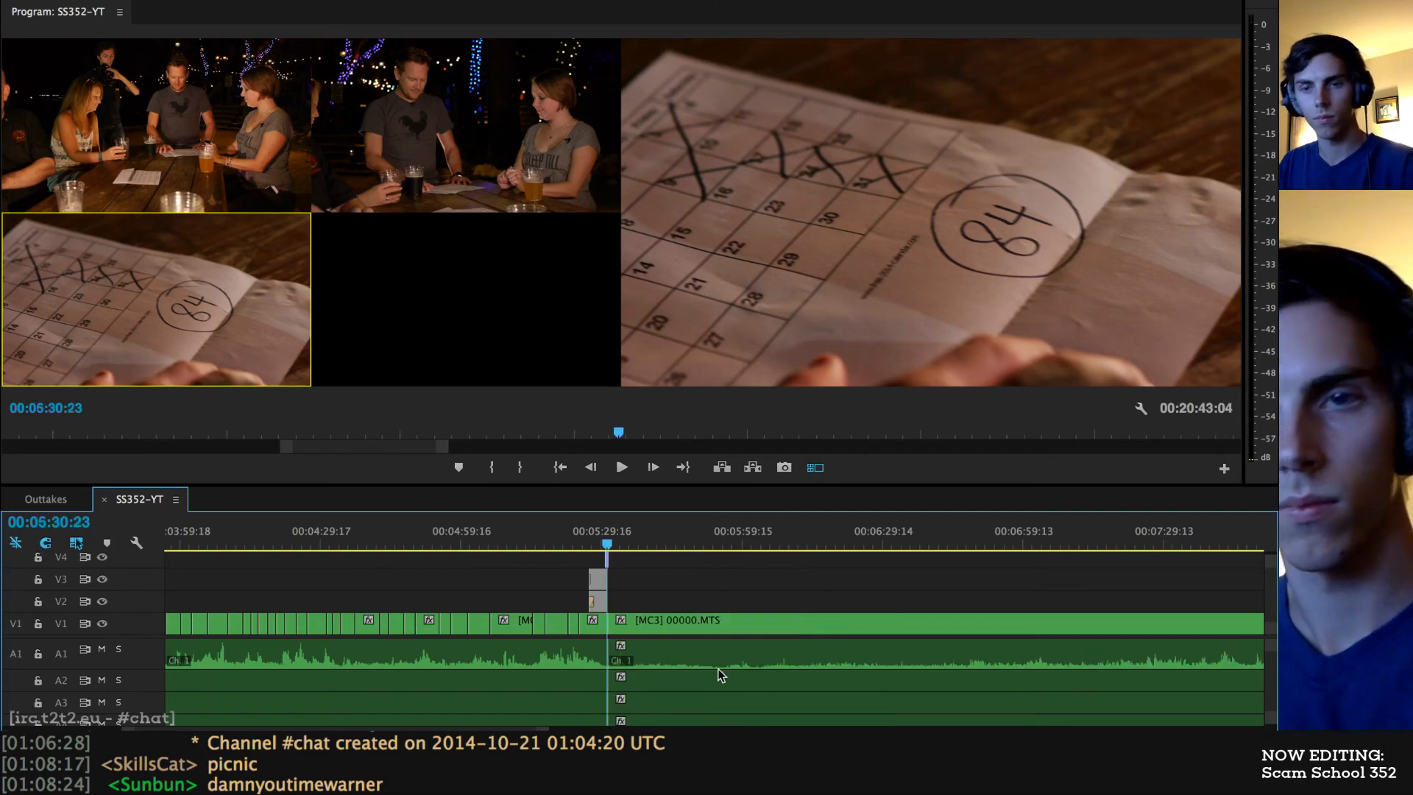
{"action": "key", "text": "space"}
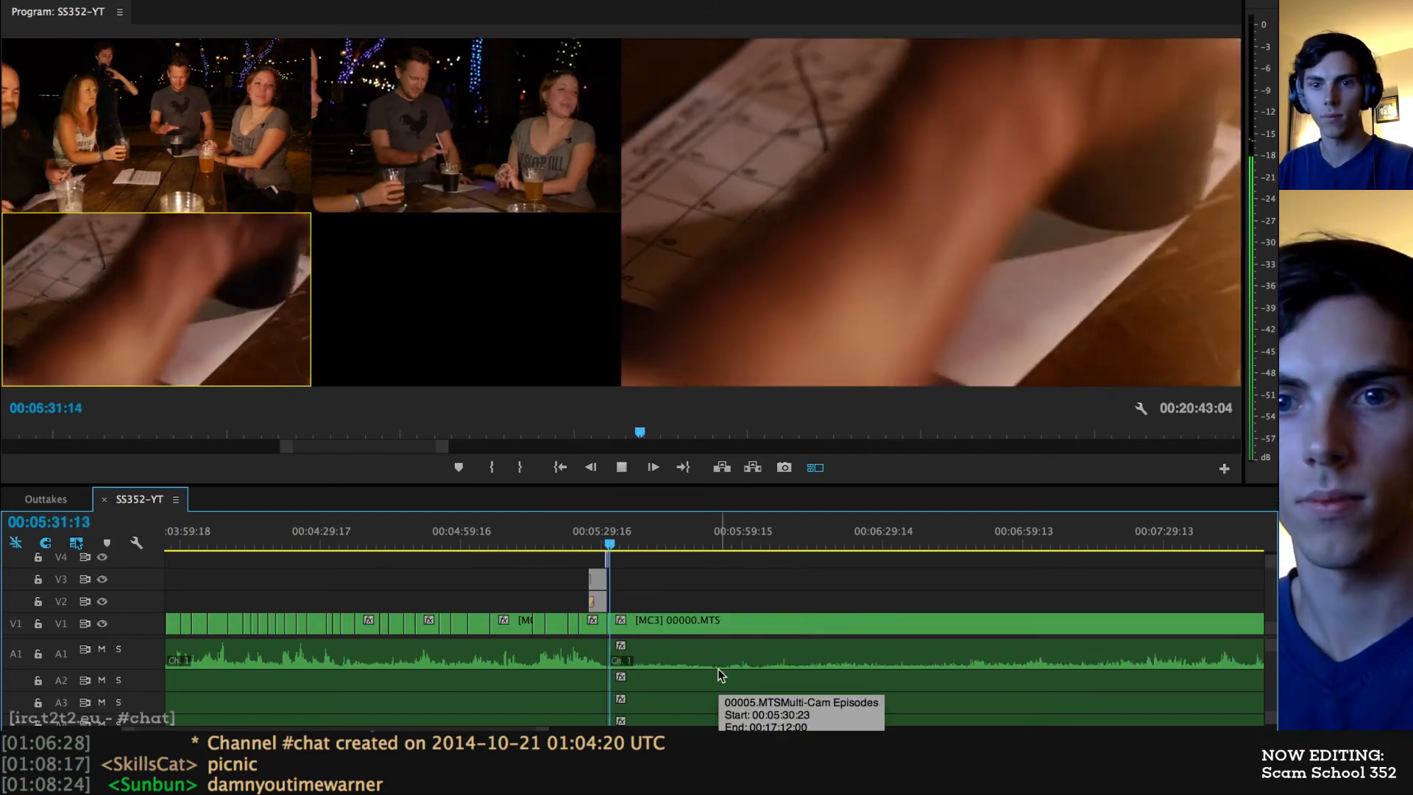
{"action": "key", "text": "space"}
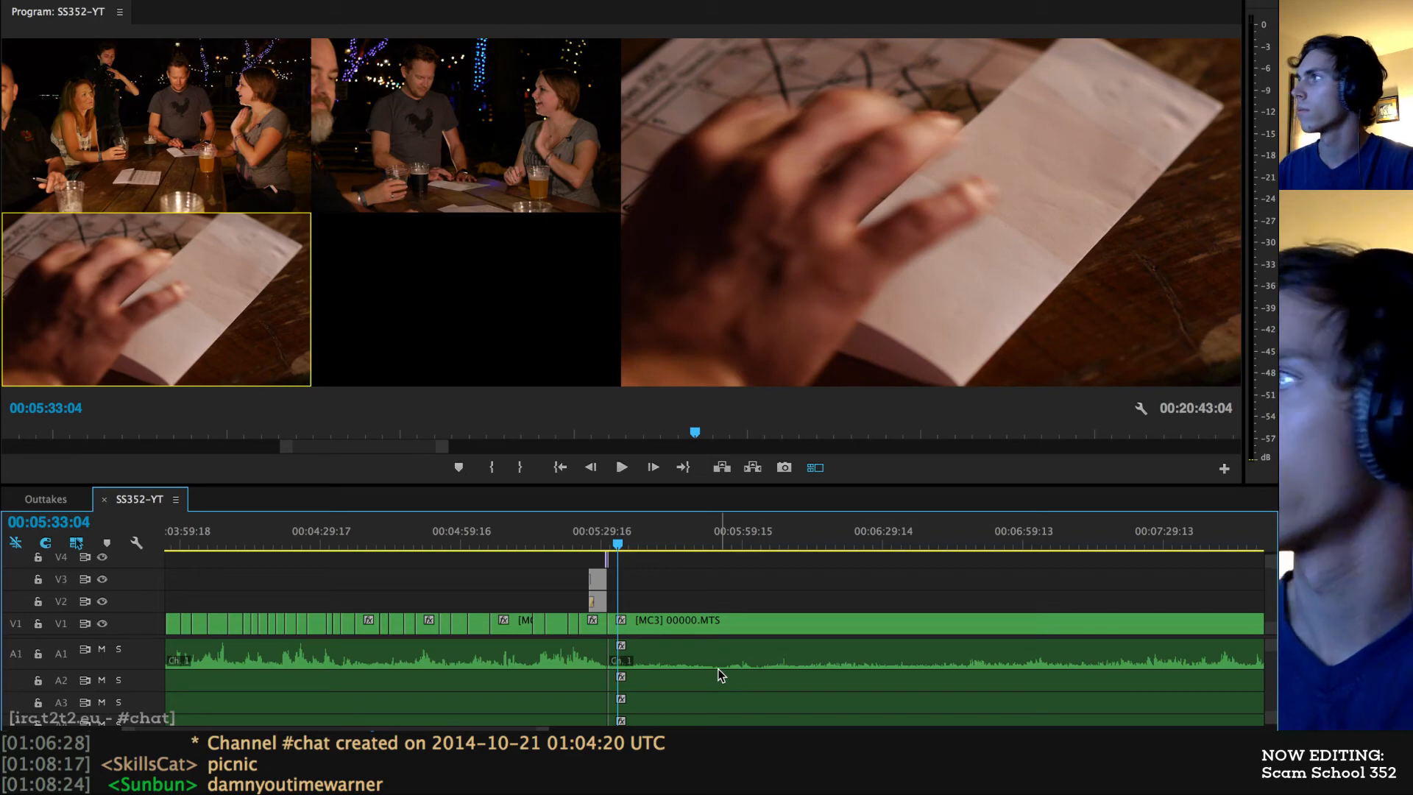
Step: Check the live stream status in YouTube's Live Control Room and in OBS, and return to Premiere Pro
{"action": "key", "text": "ctrl+Up"}
{"action": "left_click", "coordinate": [867, 219]}
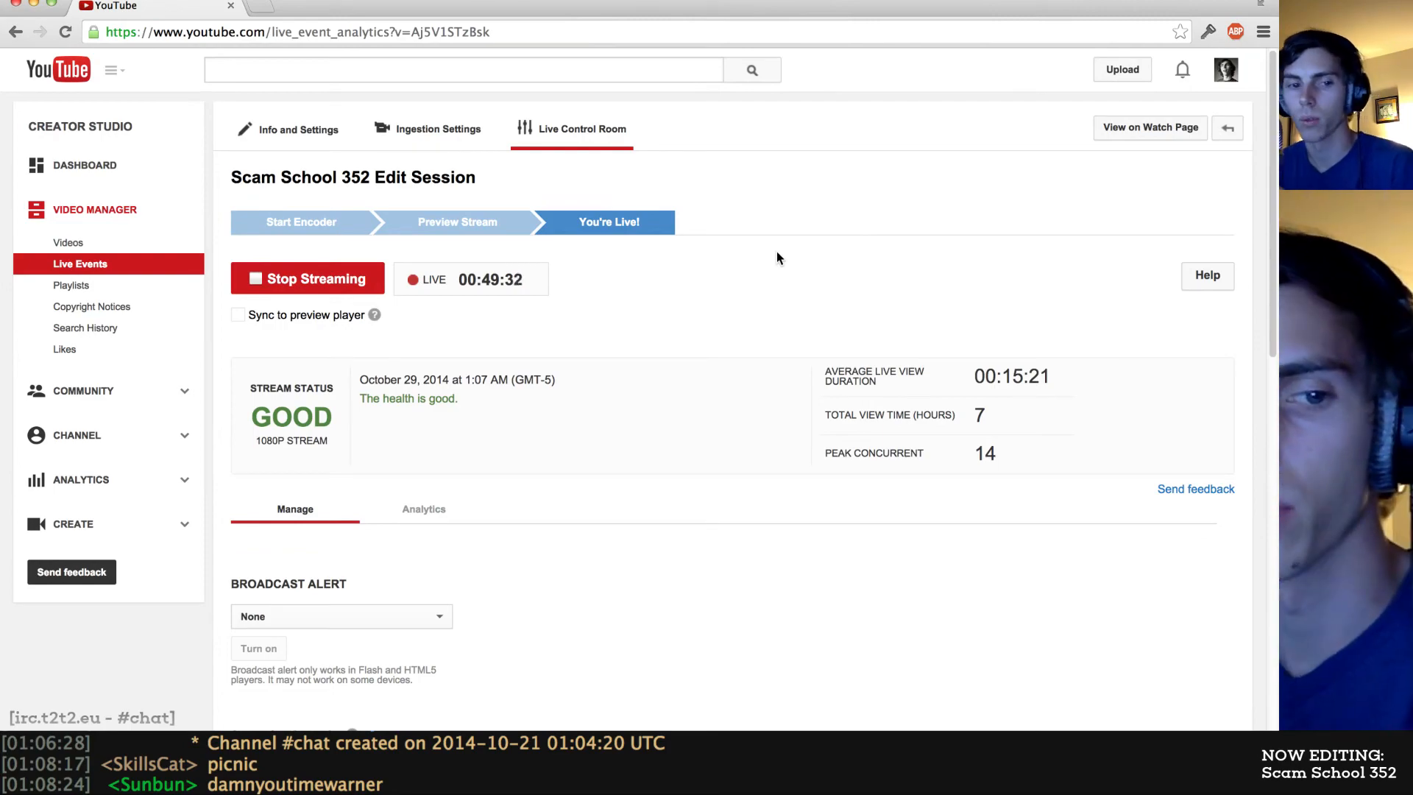
{"action": "key", "text": "ctrl+Up"}
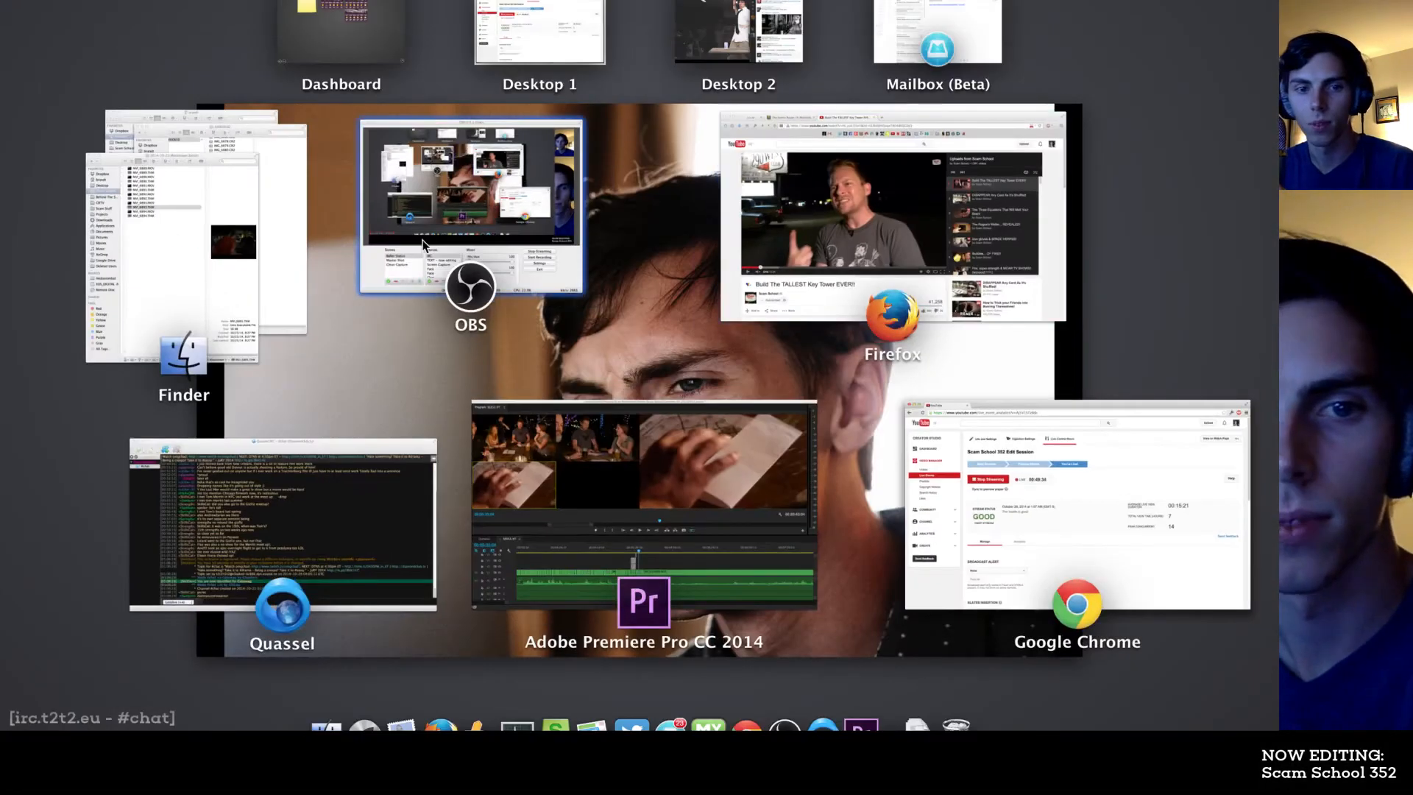
{"action": "left_click", "coordinate": [423, 245]}
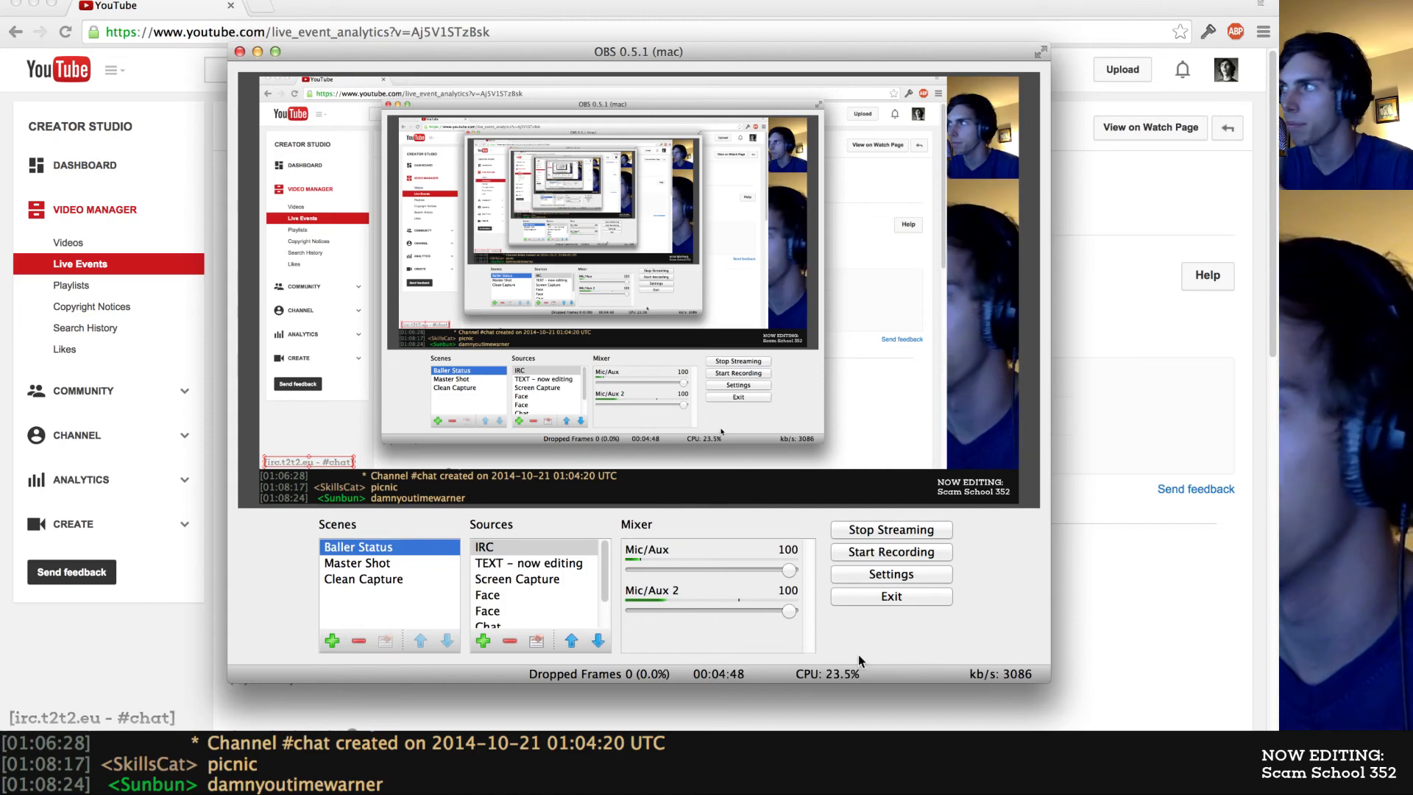
{"action": "key", "text": "ctrl+Up"}
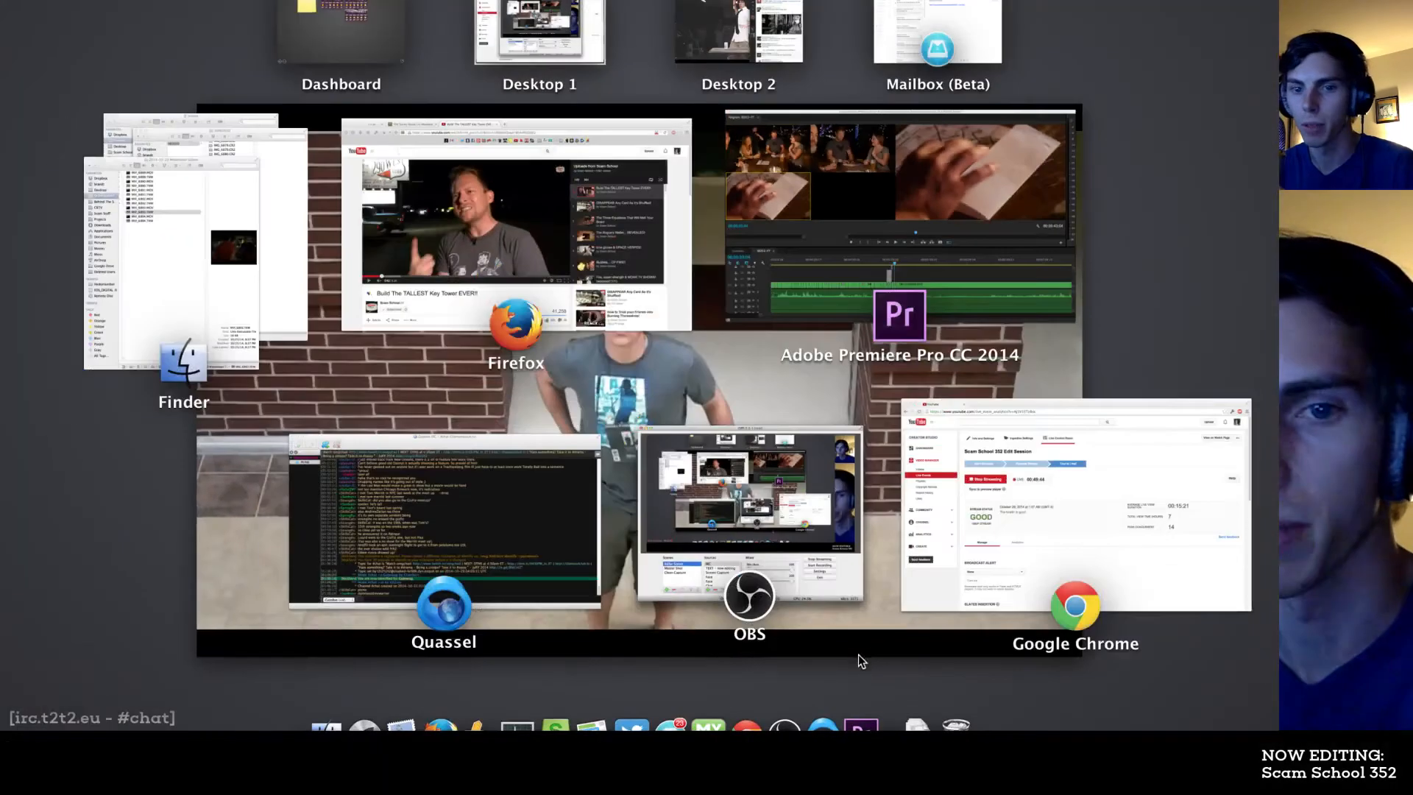
{"action": "left_click", "coordinate": [830, 245]}
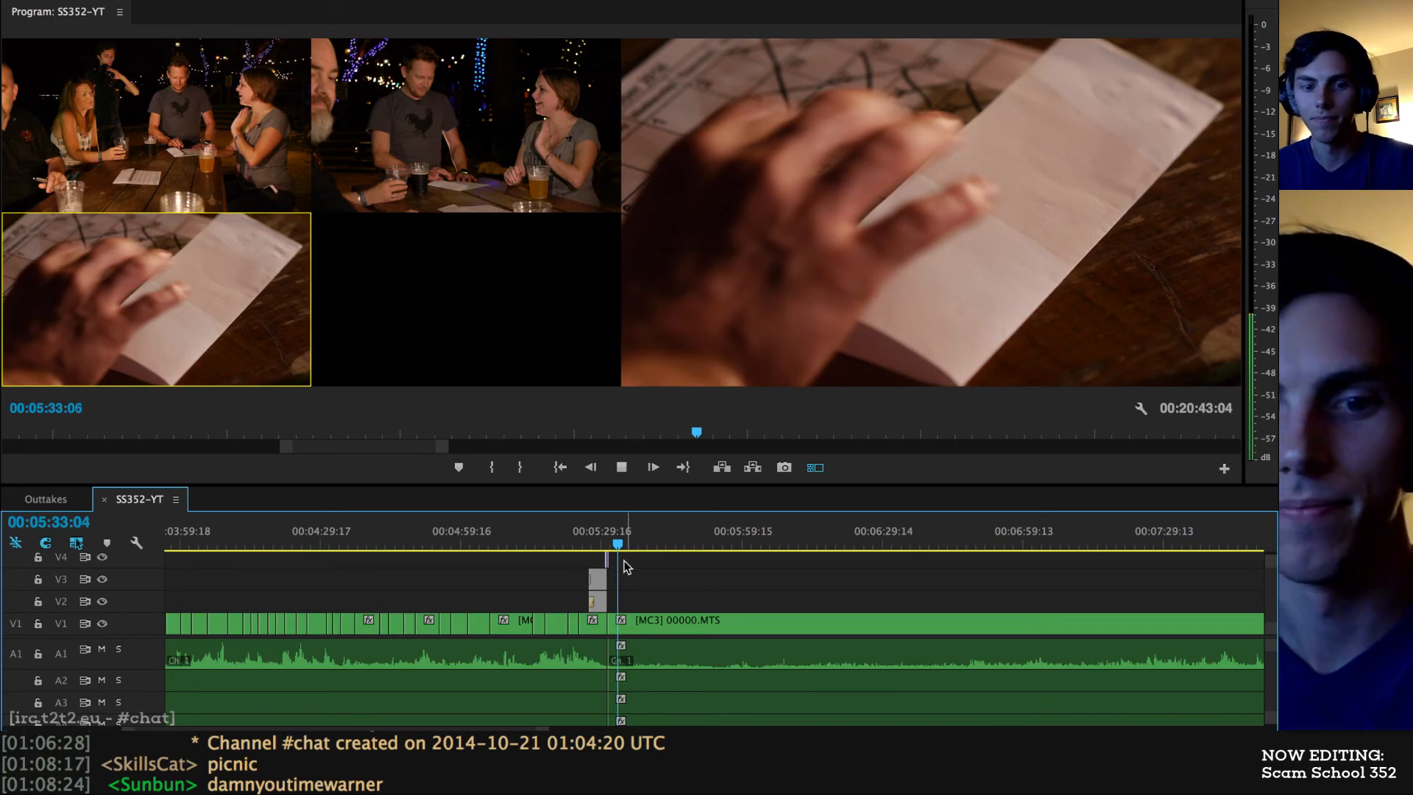
Step: Play the footage on to 00:06:03:21 and compare camera 1 with camera 3 there, keeping camera 3
{"action": "key", "text": "space"}
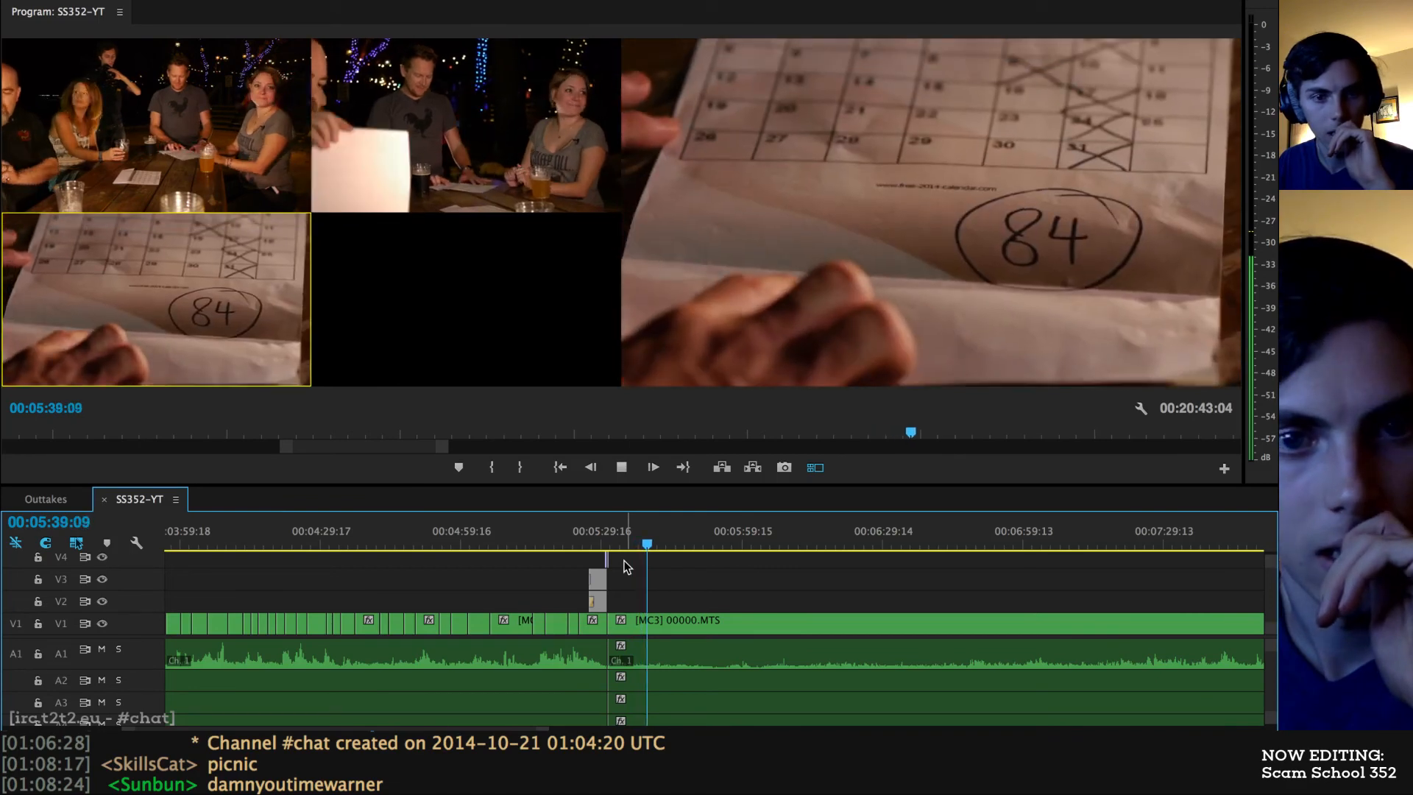
{"action": "key", "text": "space"}
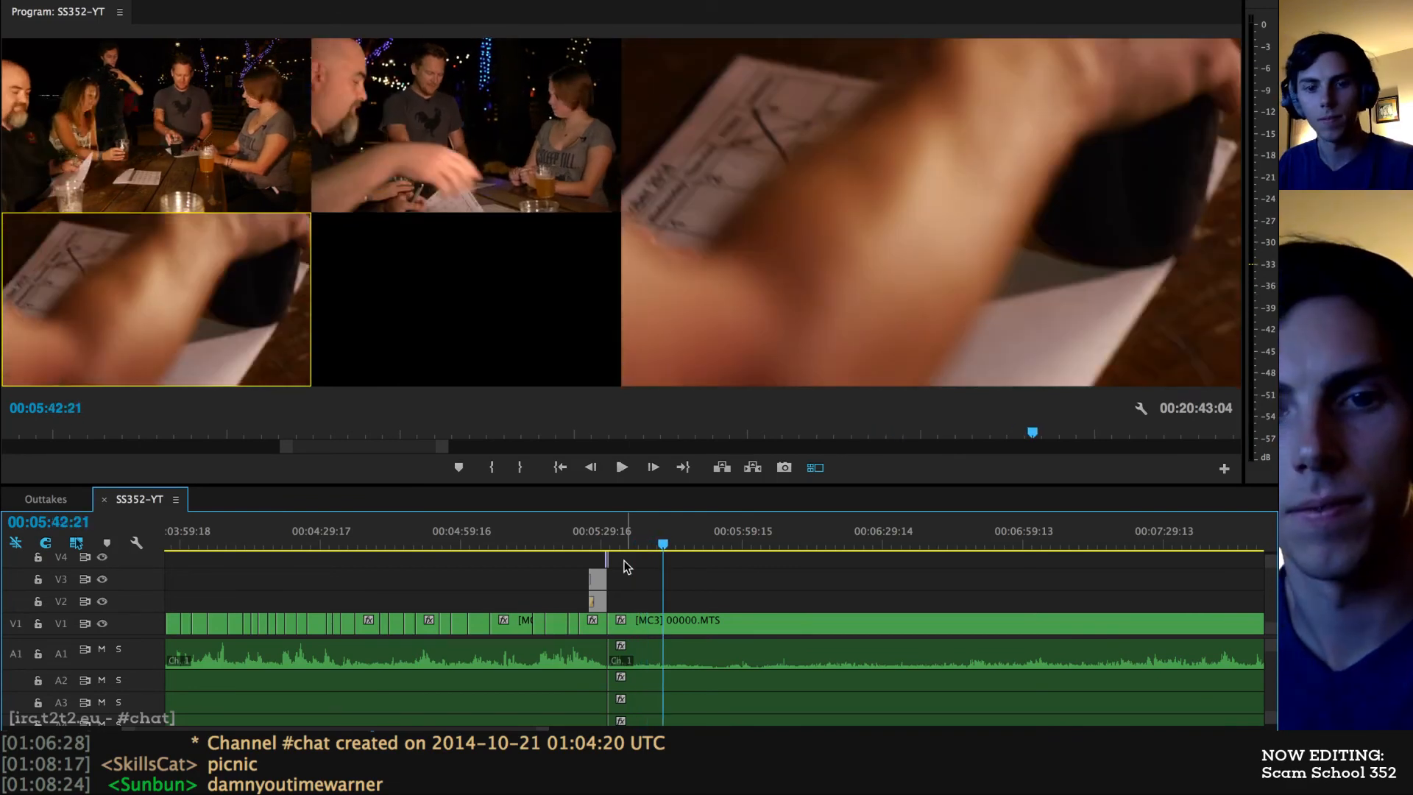
{"action": "key", "text": "space"}
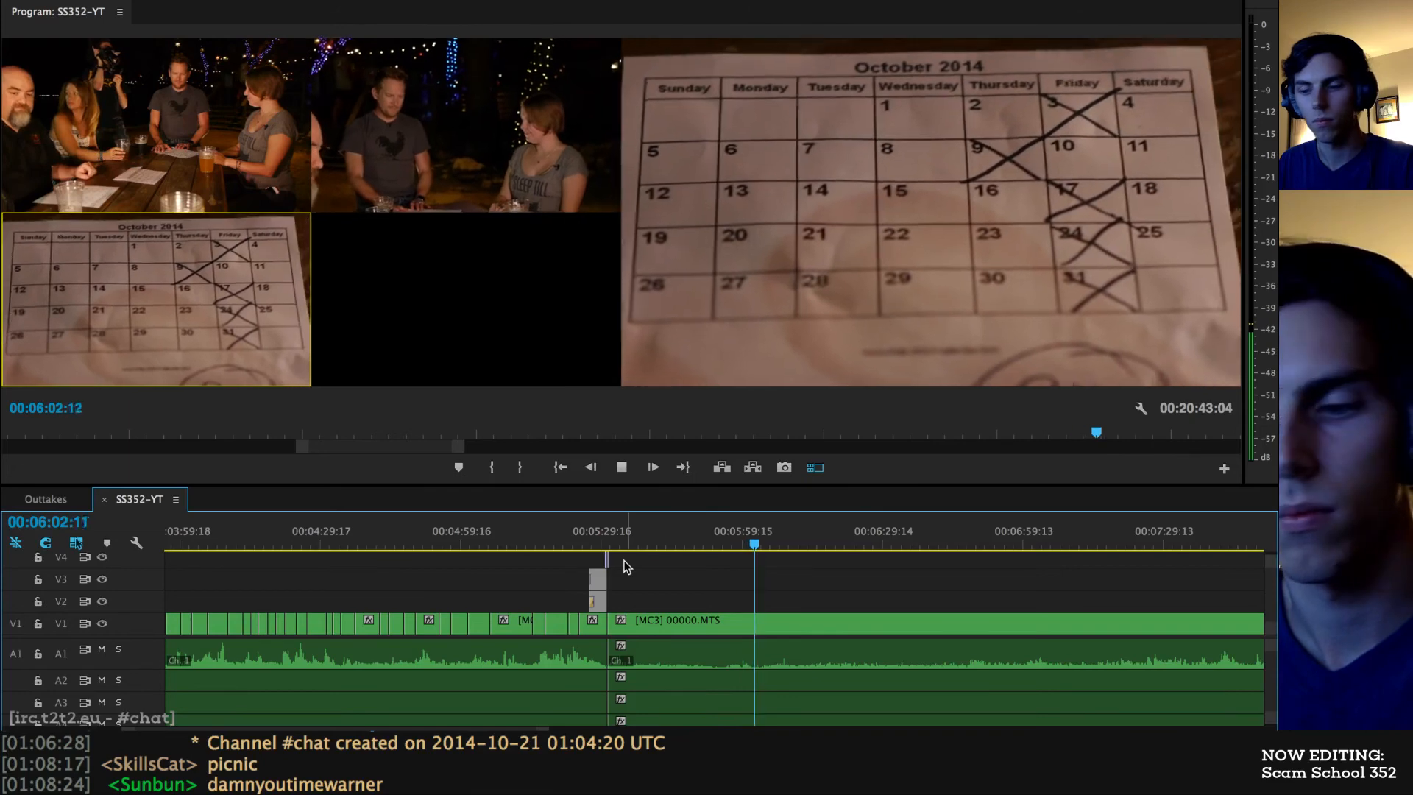
{"action": "key", "text": "space"}
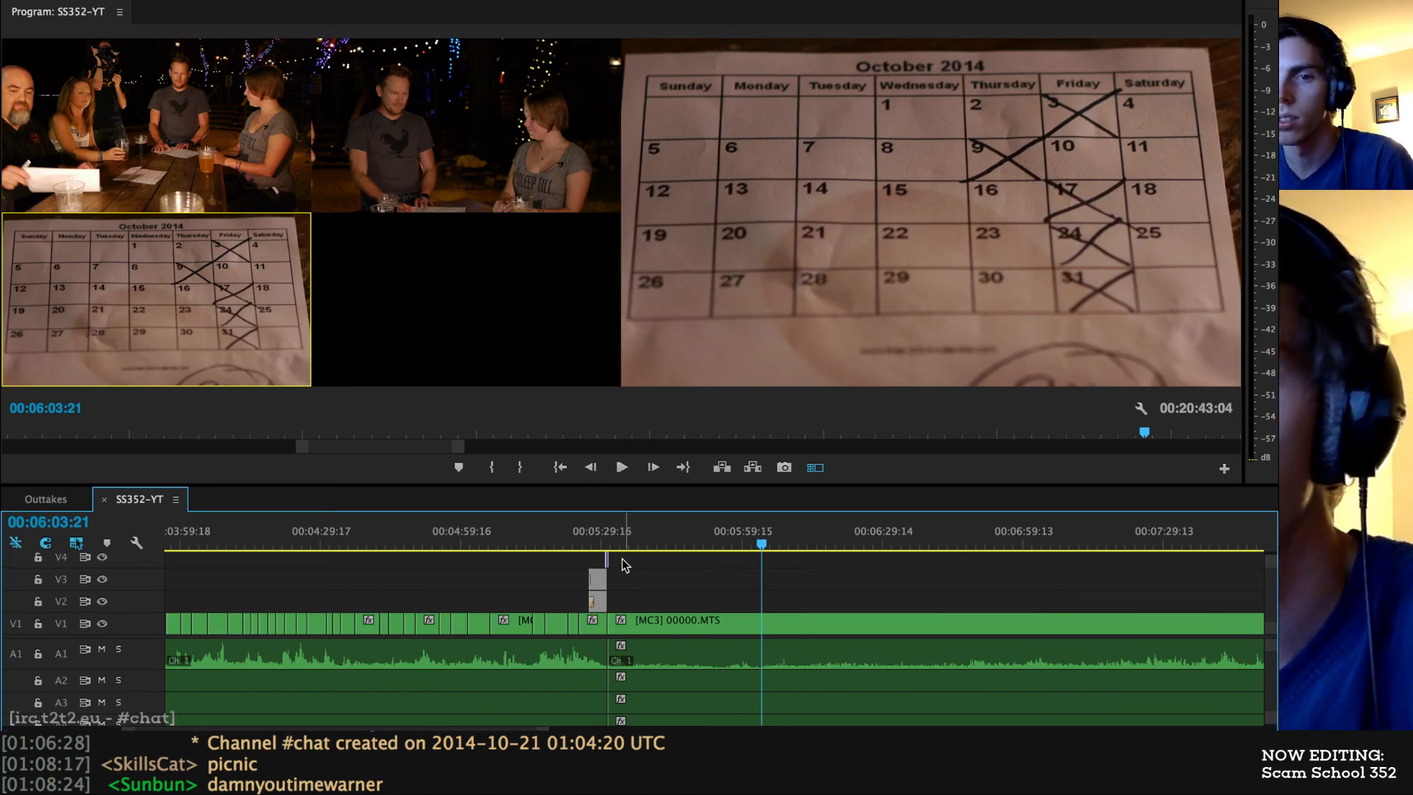
{"action": "left_click", "coordinate": [169, 206]}
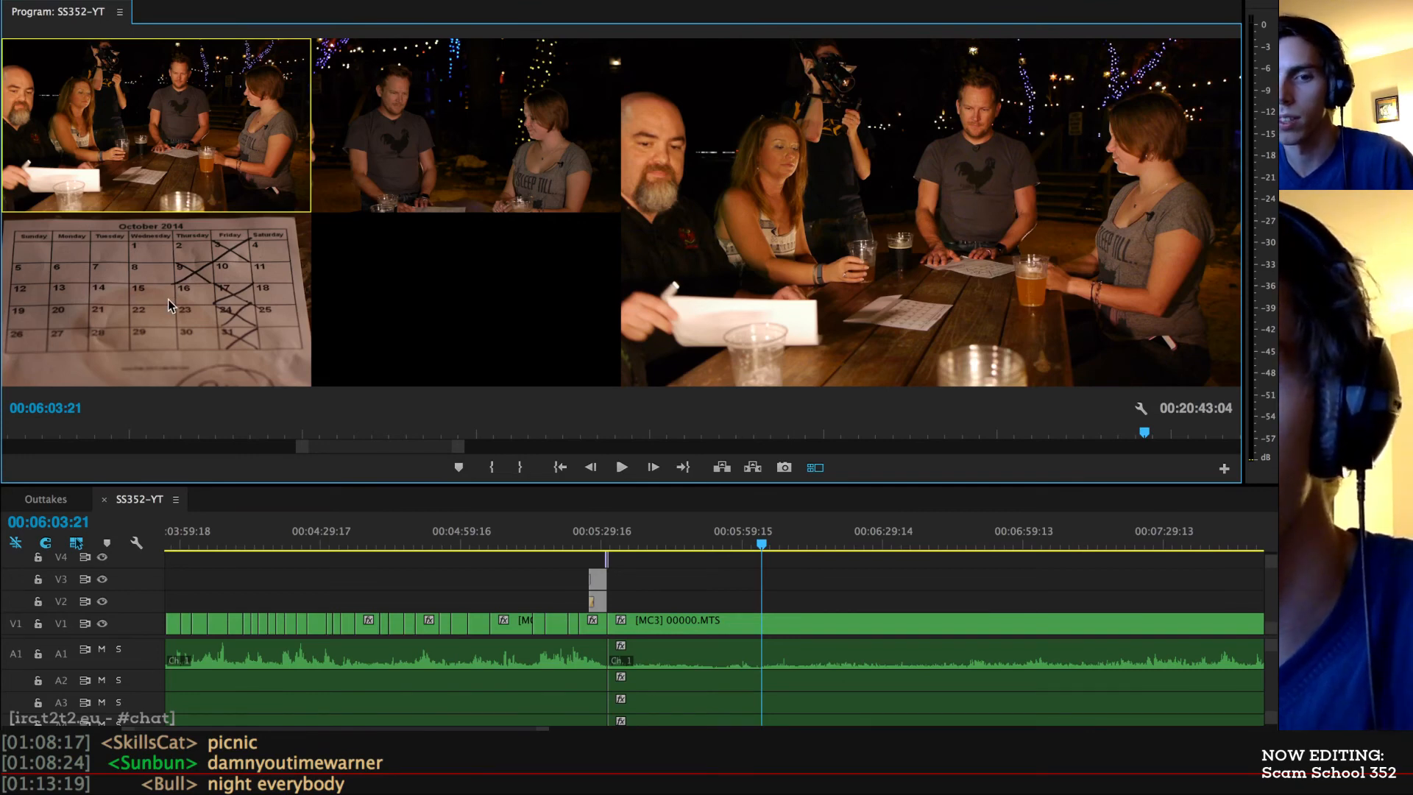
{"action": "left_click", "coordinate": [168, 298]}
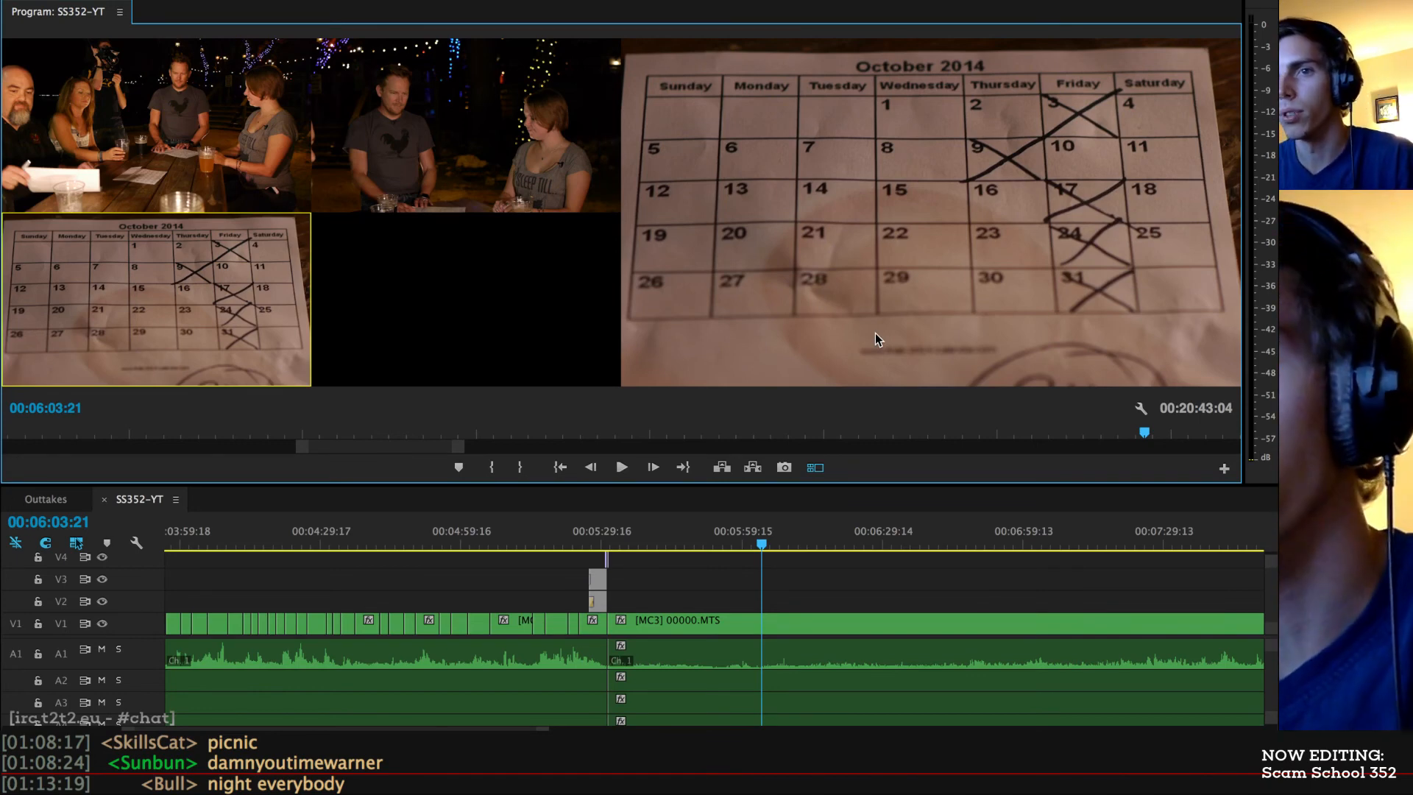
Step: During playback, cut live to camera 1 around 00:06:10 and back to camera 3, and stop at 00:06:19:11
{"action": "key", "text": "space"}
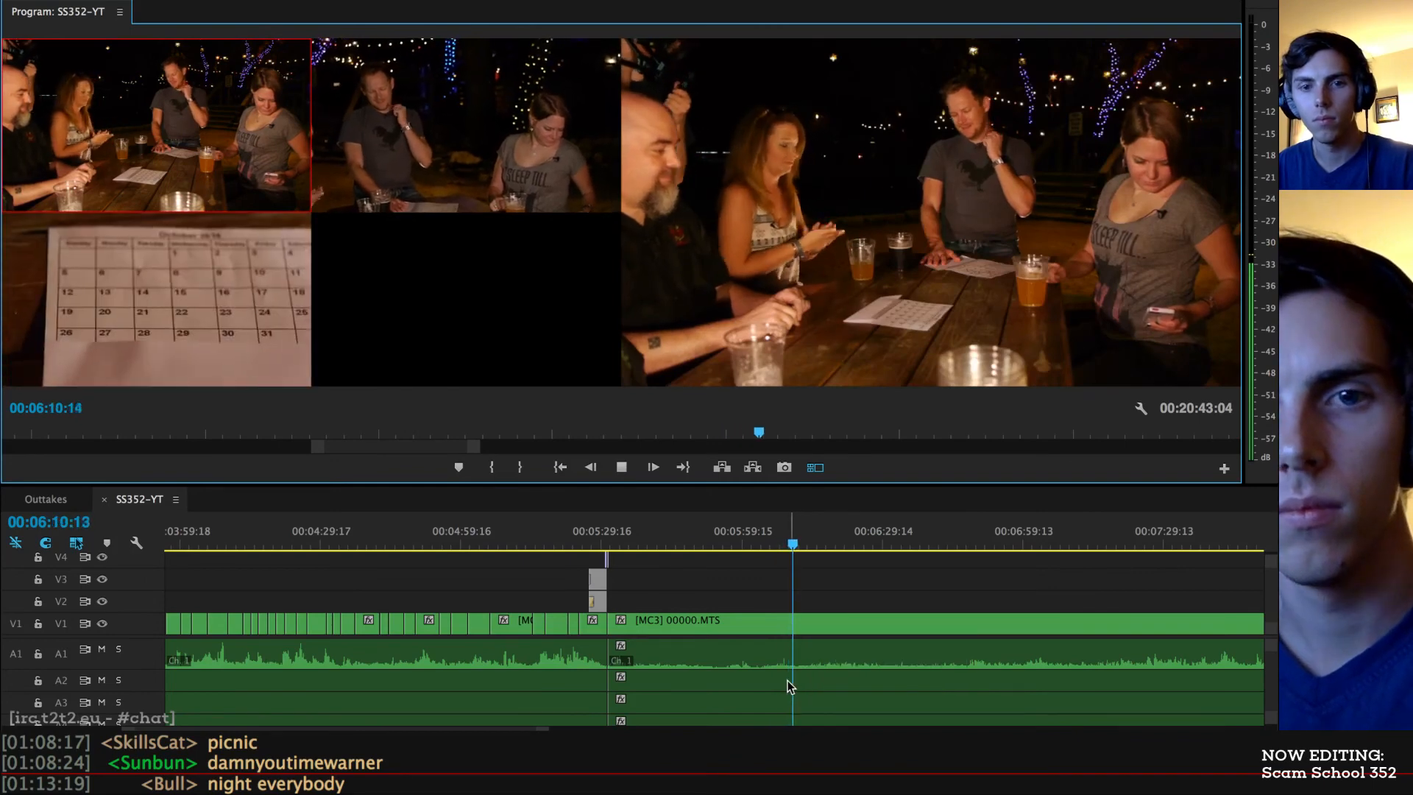
{"action": "key", "text": "3"}
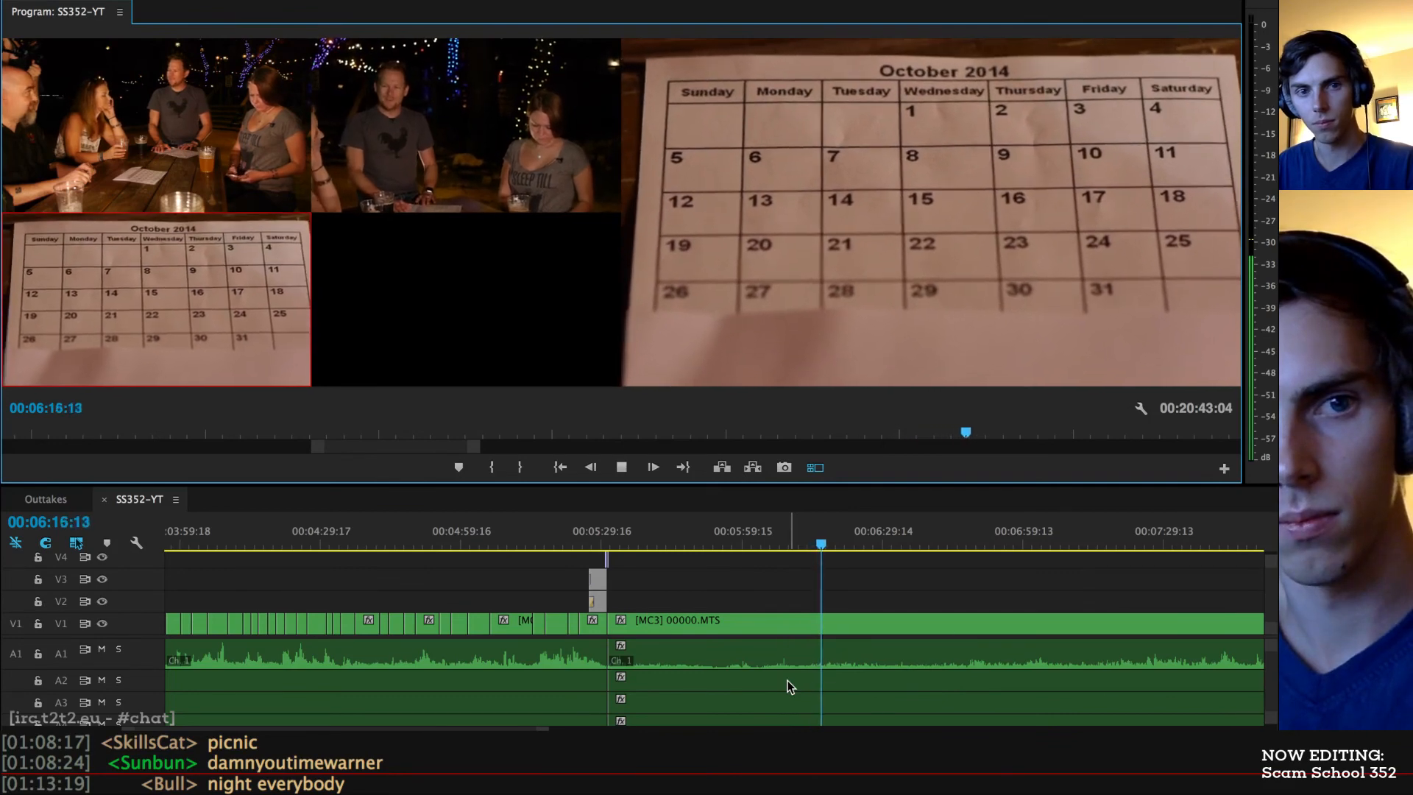
{"action": "key", "text": "space"}
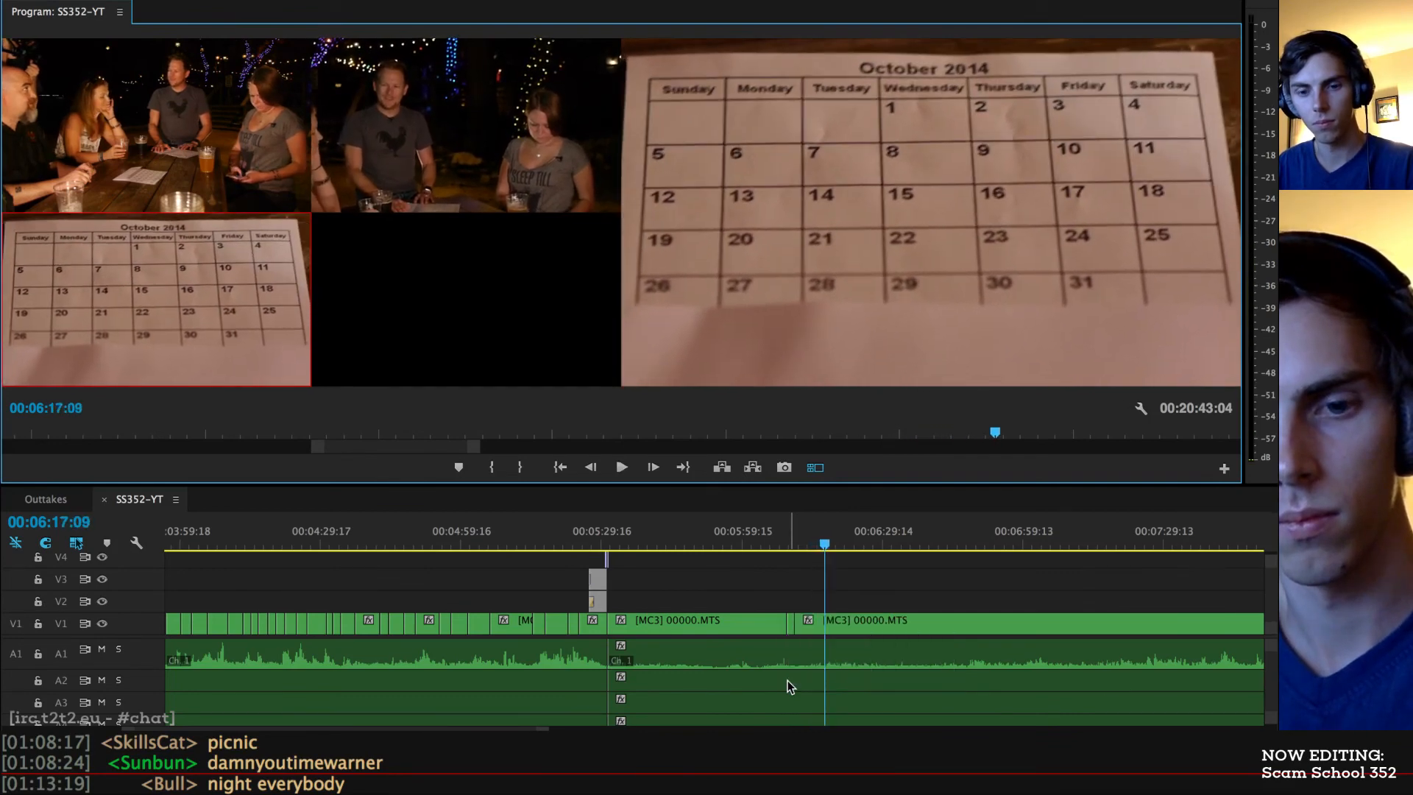
{"action": "key", "text": "space"}
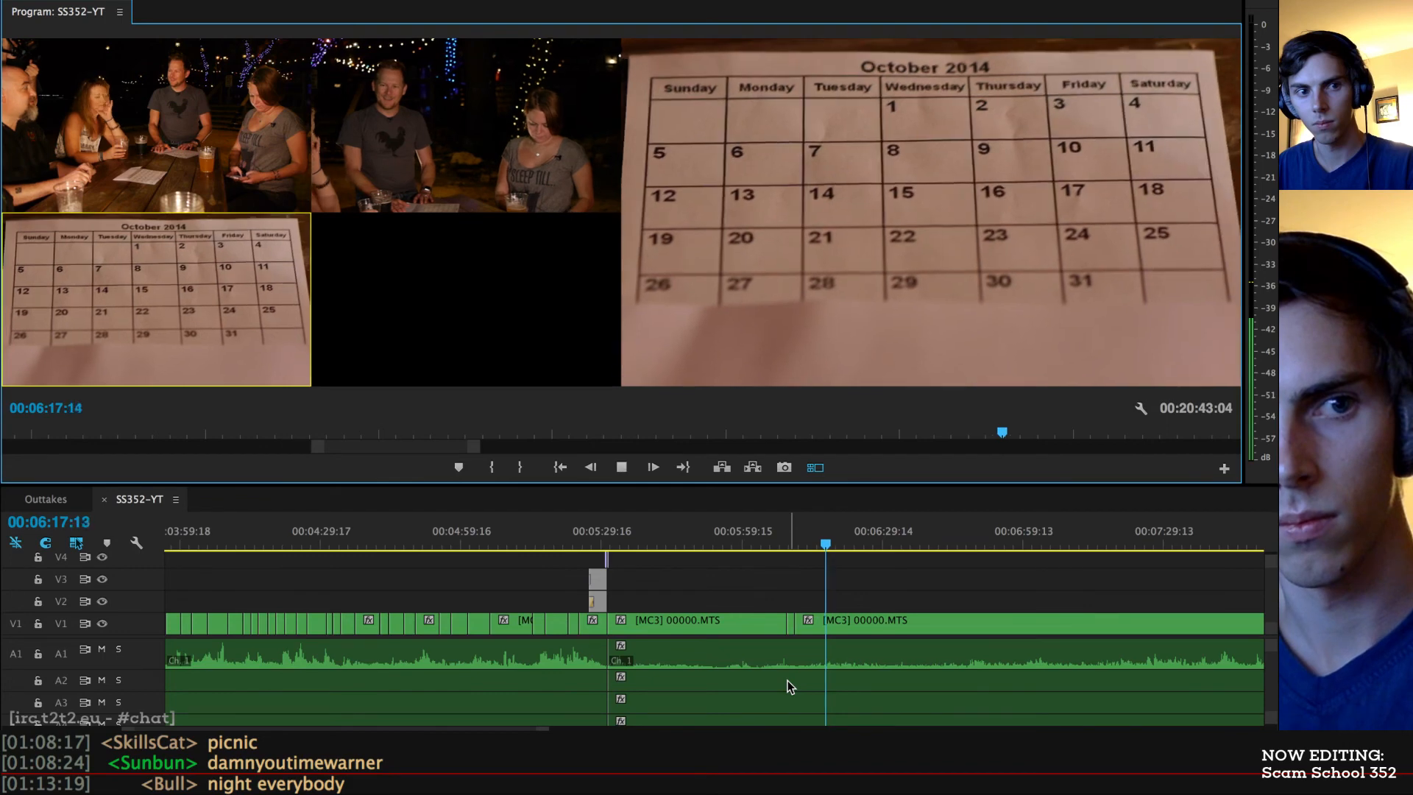
{"action": "key", "text": "space"}
{"action": "key", "text": "space"}
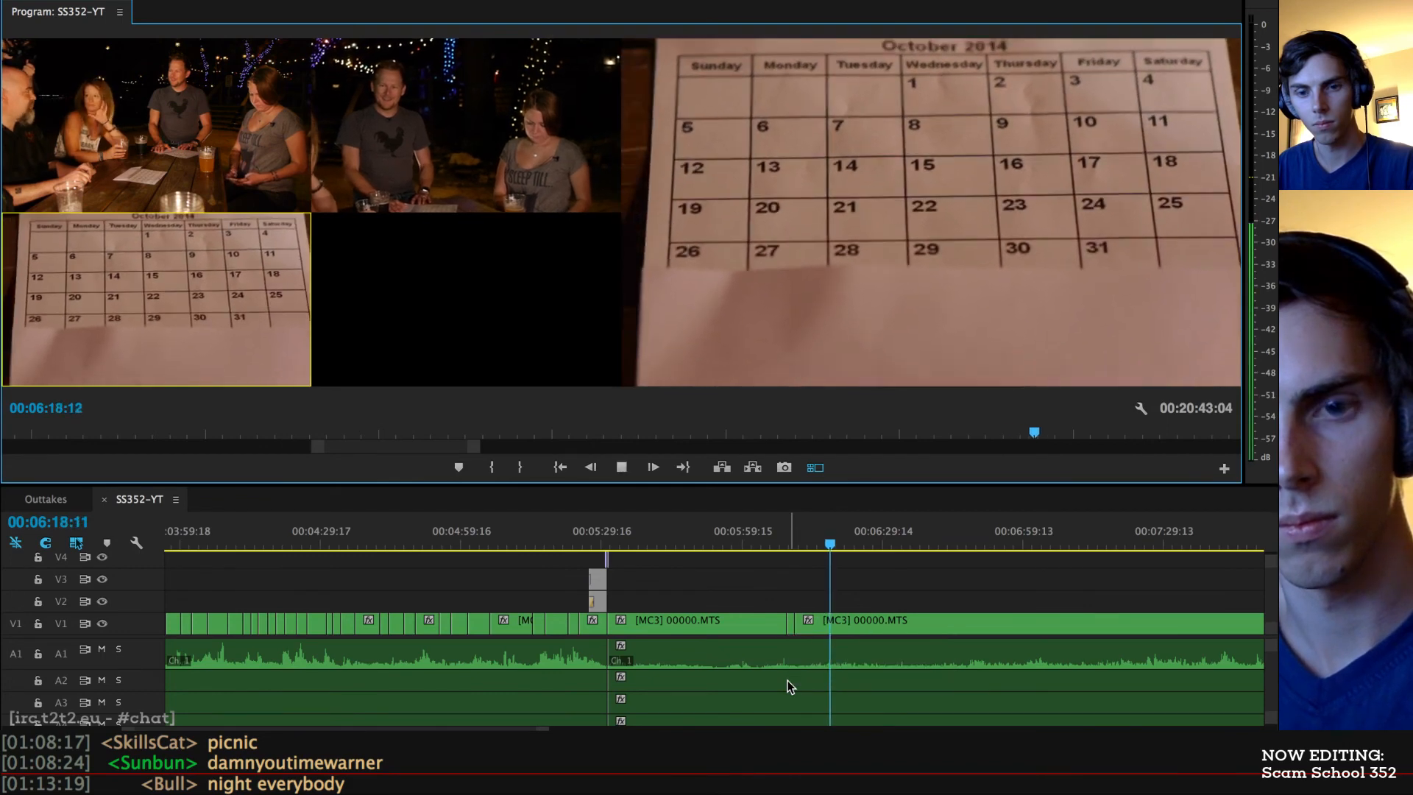
Step: Split all tracks at 00:06:19:11, play through the following footage, and split them again at 00:08:12:07
{"action": "key", "text": "space"}
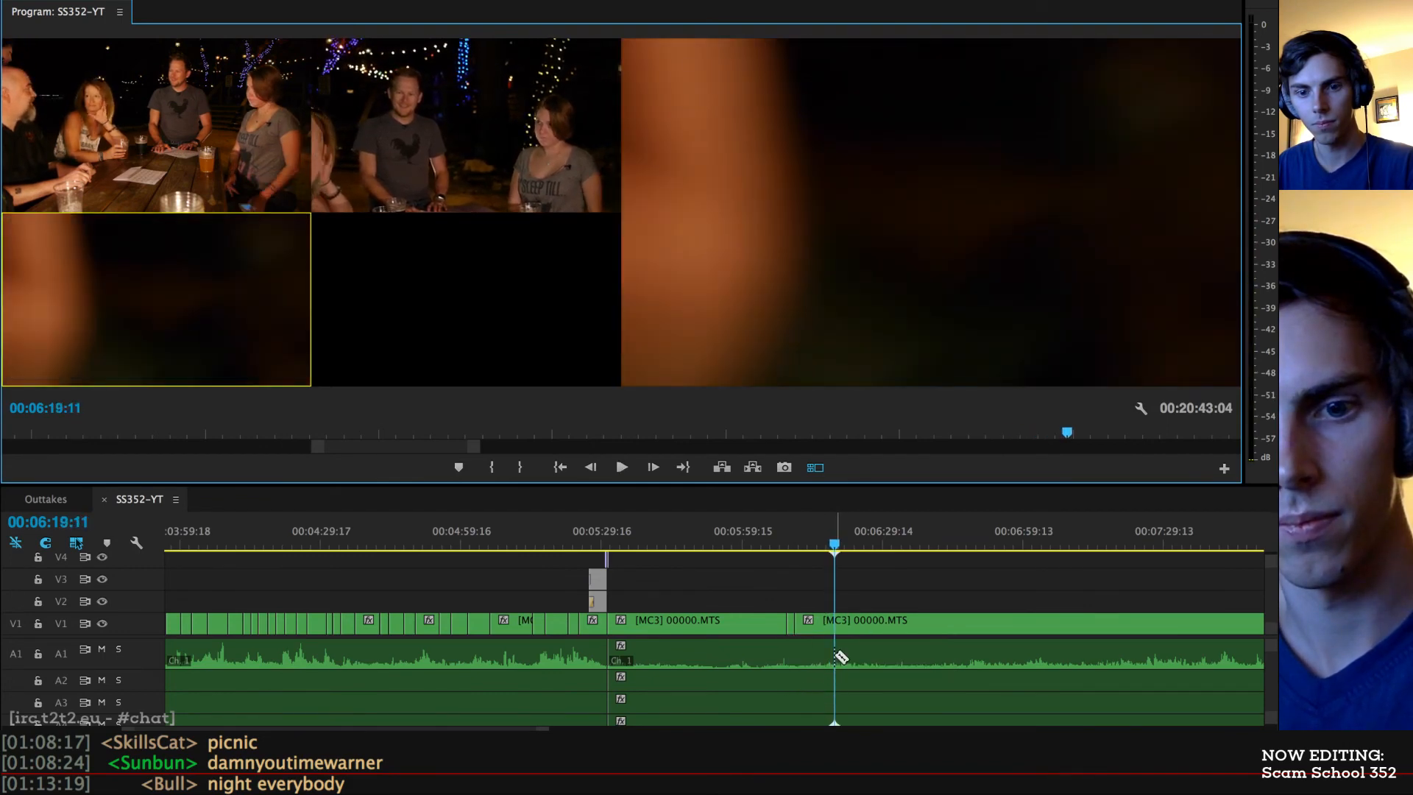
{"action": "left_click", "coordinate": [839, 656]}
{"action": "key", "text": "space"}
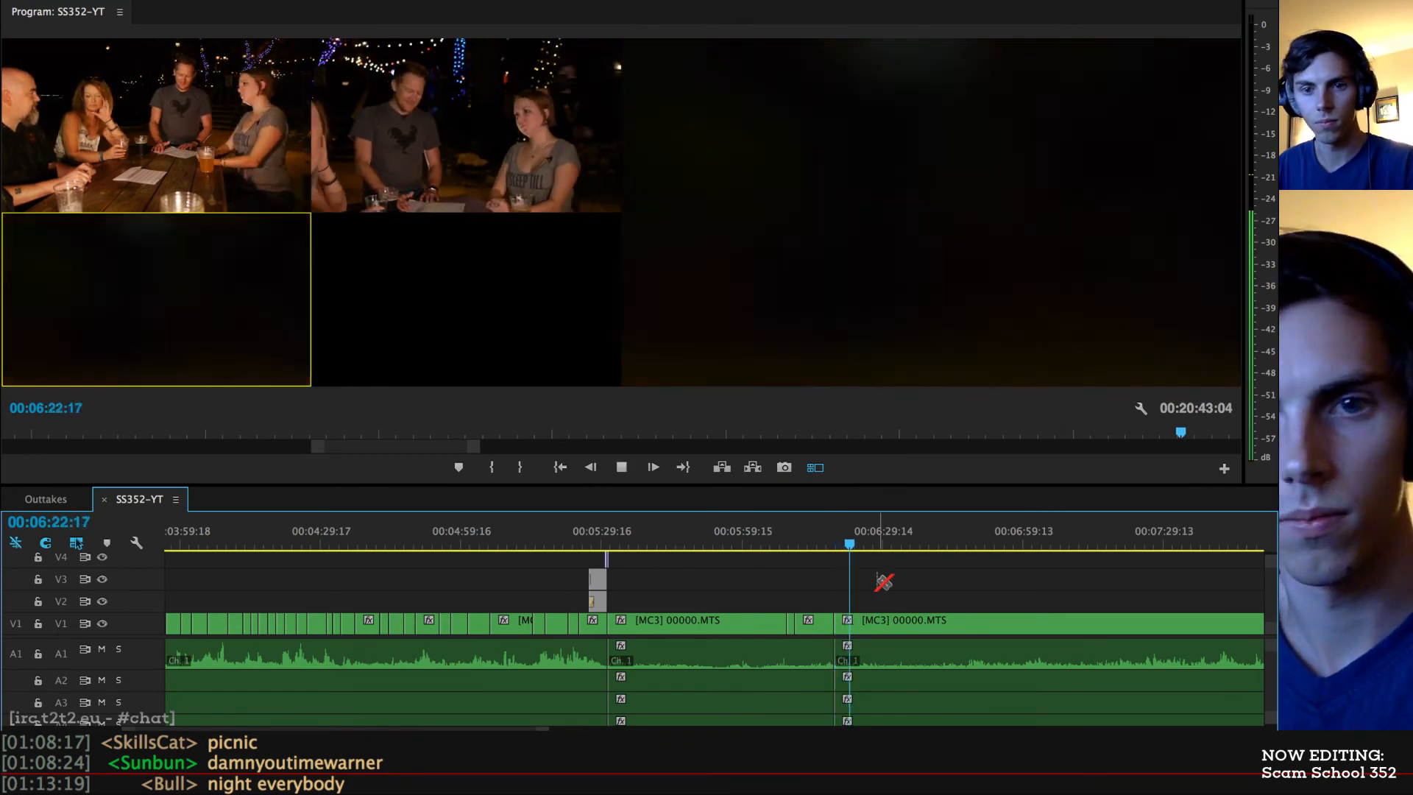
{"action": "key", "text": "v"}
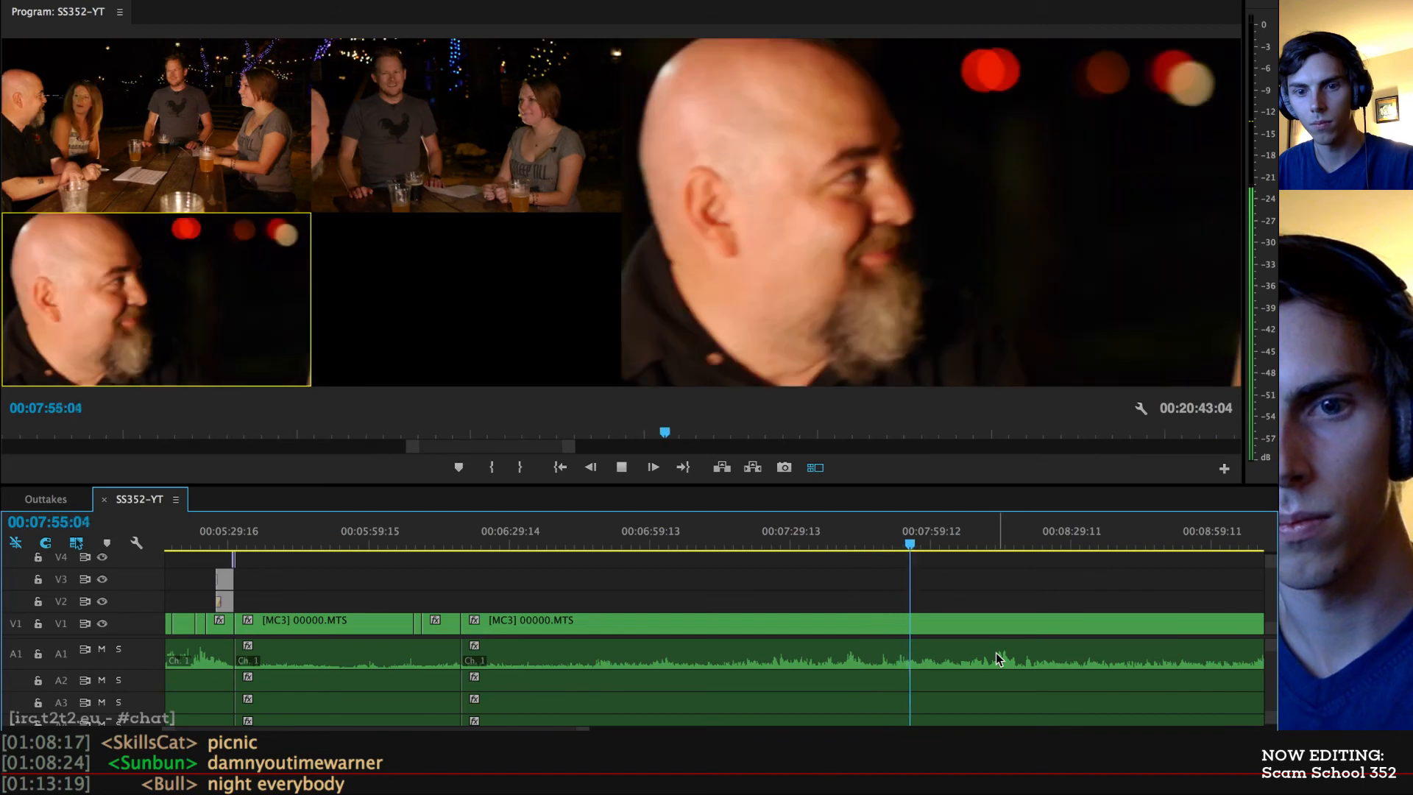
{"action": "key", "text": "minus"}
{"action": "key", "text": "minus"}
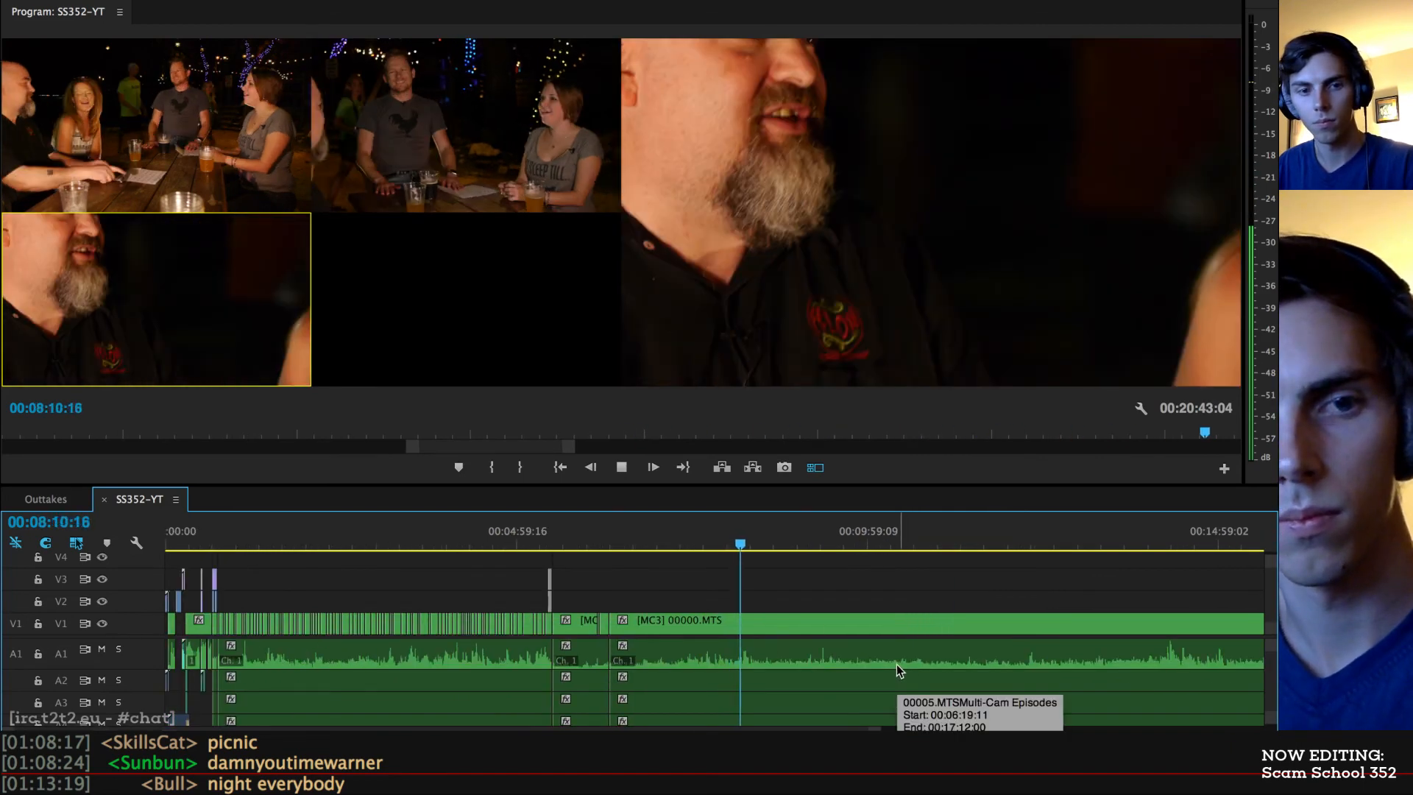
{"action": "key", "text": "space"}
{"action": "key", "text": "c"}
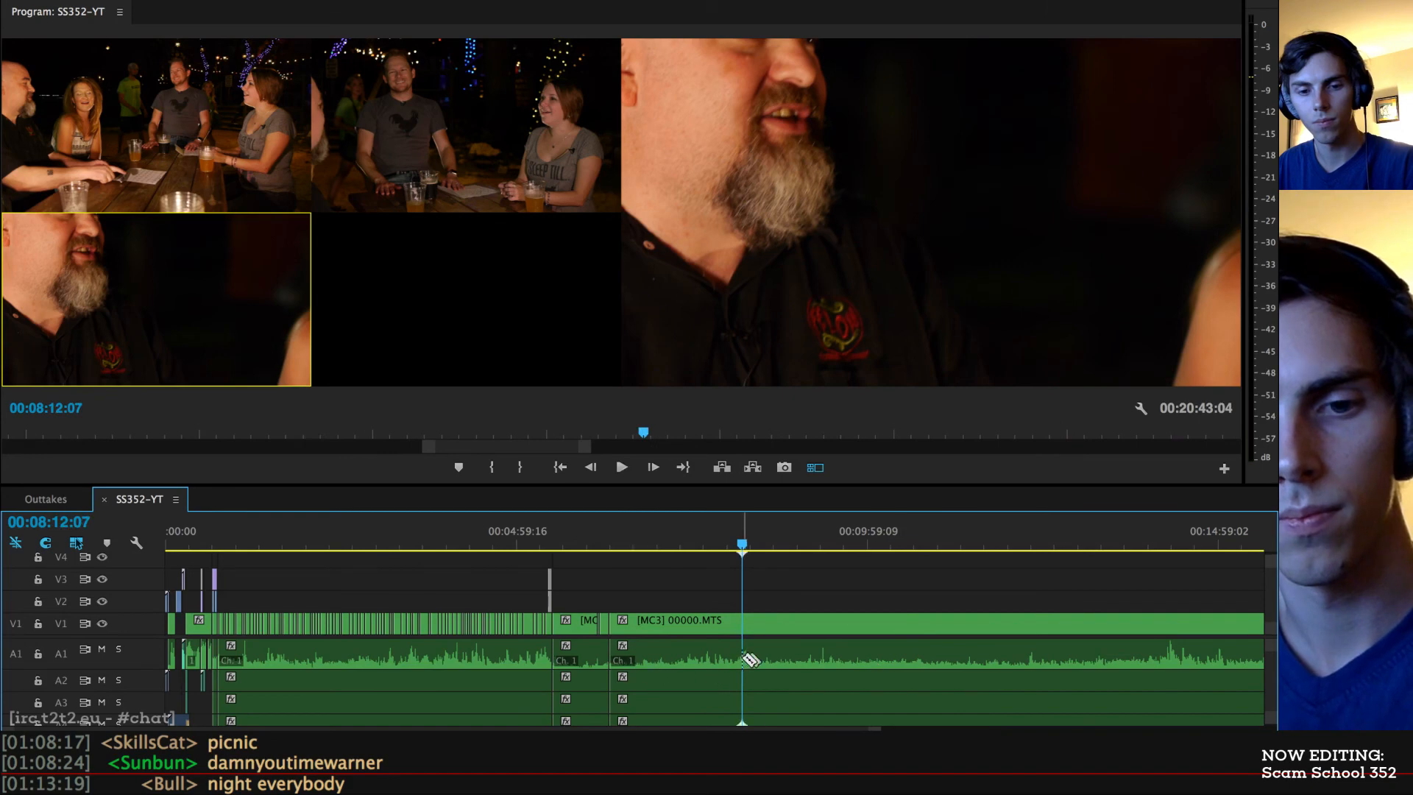
{"action": "left_click", "coordinate": [742, 660]}
Step: Select the segment between the 00:06:19:11 and 00:08:12:07 cuts, spot-check its footage, and ripple delete it
{"action": "key", "text": "v"}
{"action": "left_click_drag", "start_coordinate": [661, 593], "coordinate": [661, 670]}
{"action": "left_click", "coordinate": [617, 546]}
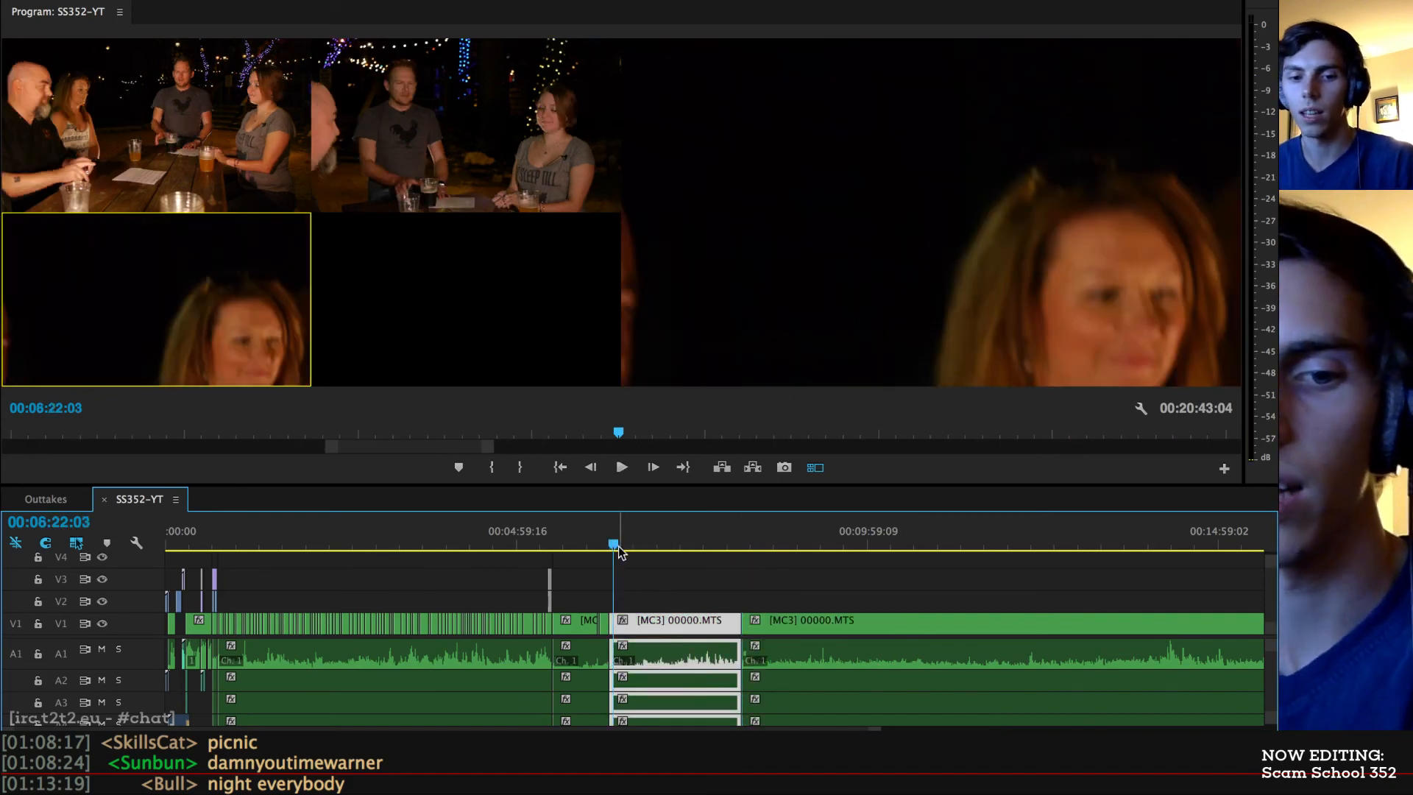
{"action": "key", "text": "equal"}
{"action": "key", "text": "equal"}
{"action": "key", "text": "equal"}
{"action": "key", "text": "minus"}
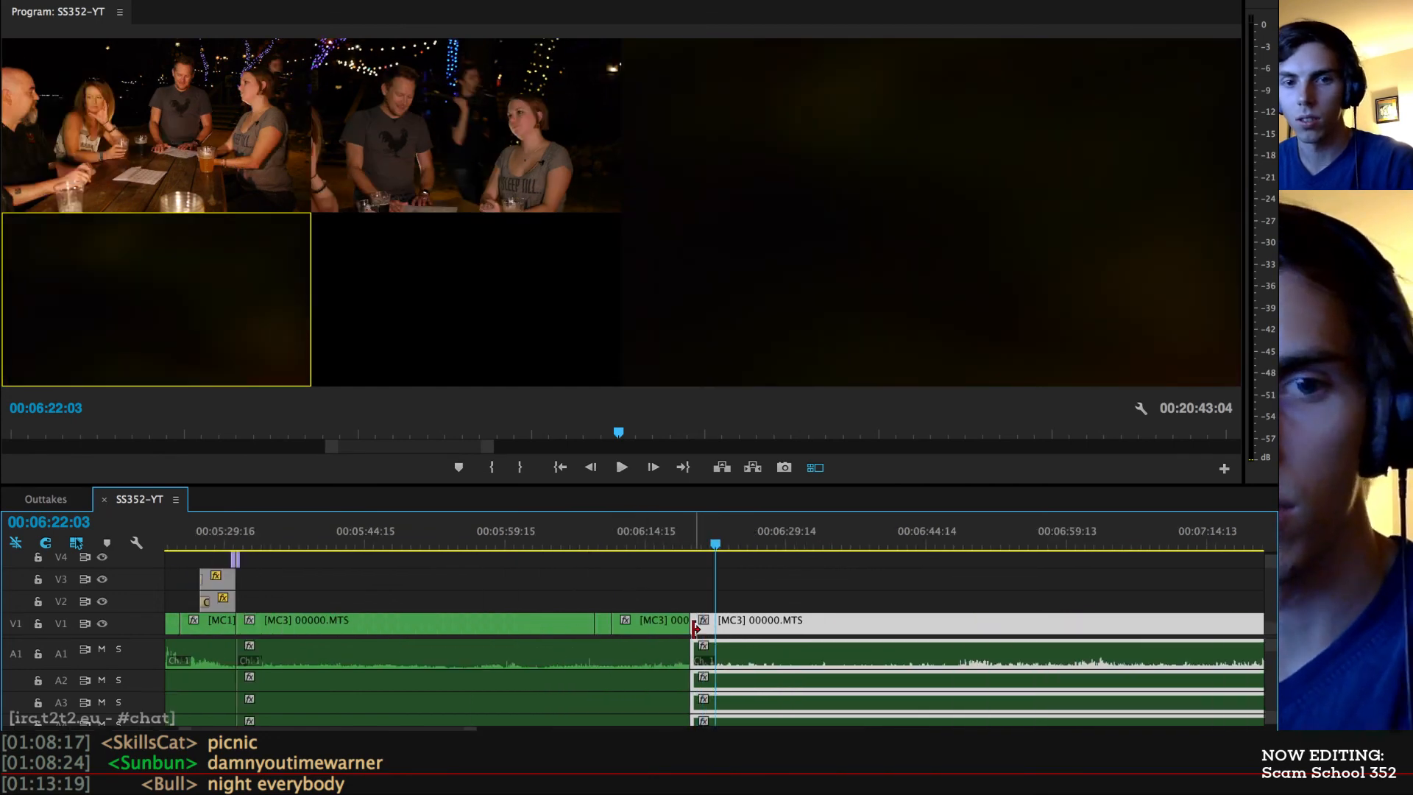
{"action": "left_click", "coordinate": [757, 549]}
{"action": "key", "text": "minus"}
{"action": "key", "text": "minus"}
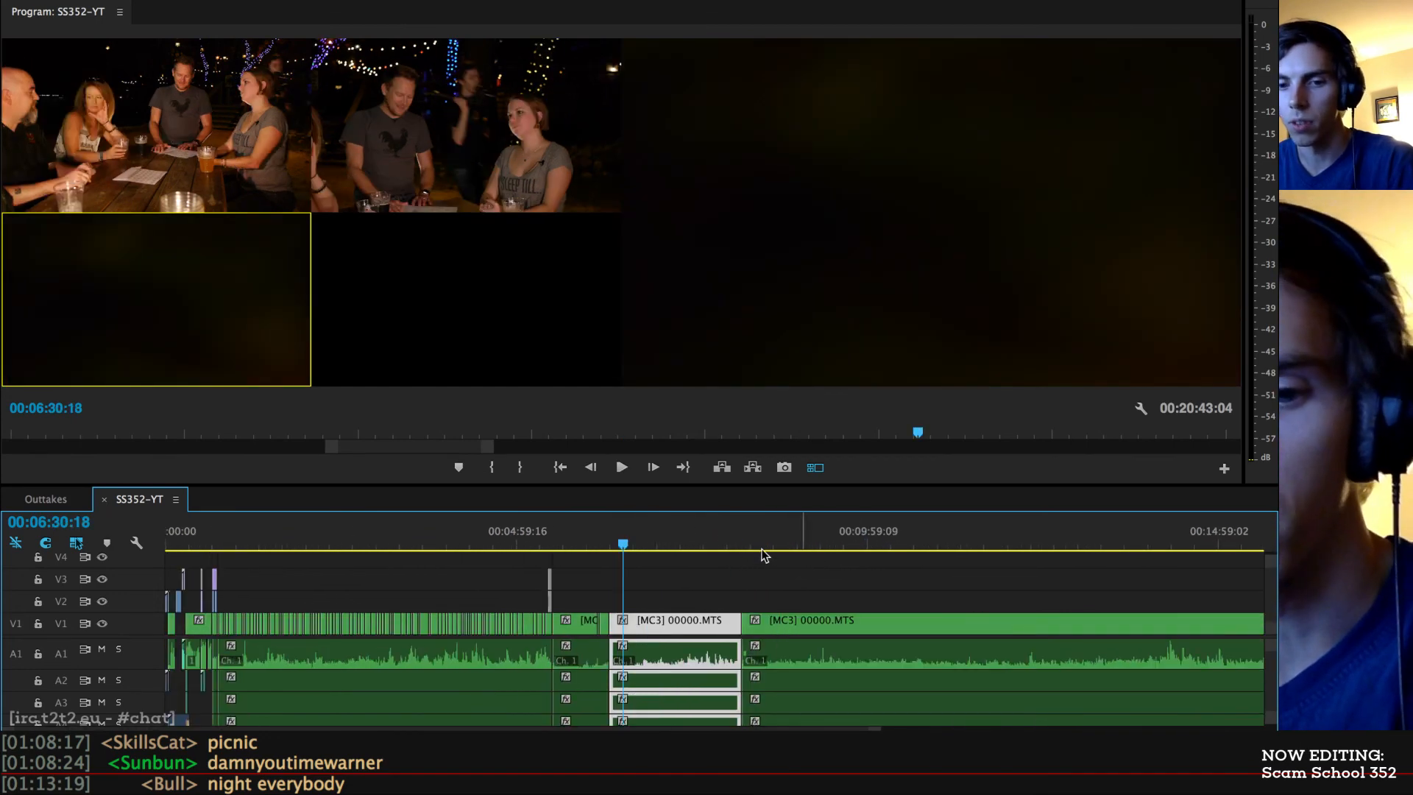
{"action": "left_click", "coordinate": [691, 545]}
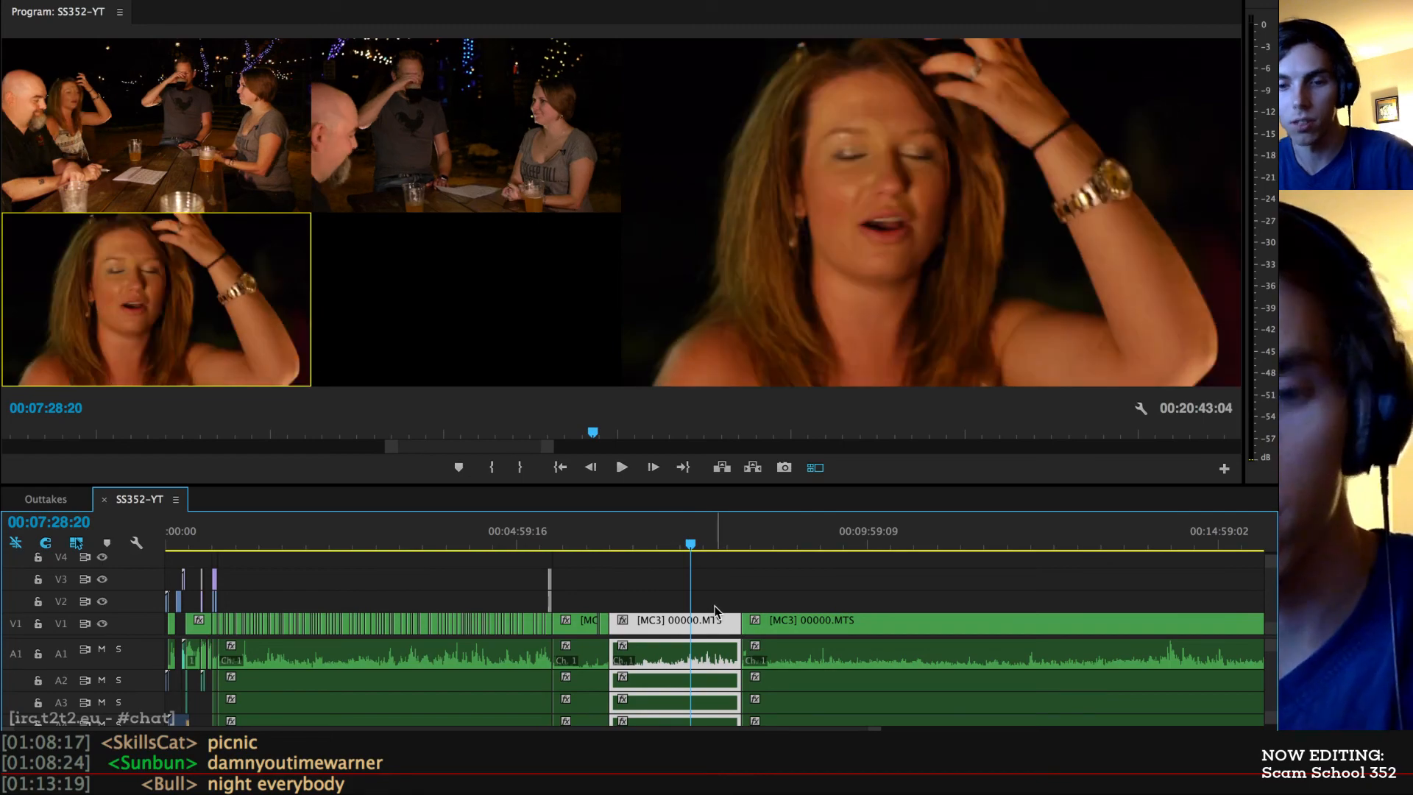
{"action": "key", "text": "shift+Delete"}
Step: Ripple delete the footage between the end of the Coming Up titles at 00:05:30:23 and the cut at 00:06:19:11
{"action": "key", "text": "equal"}
{"action": "key", "text": "equal"}
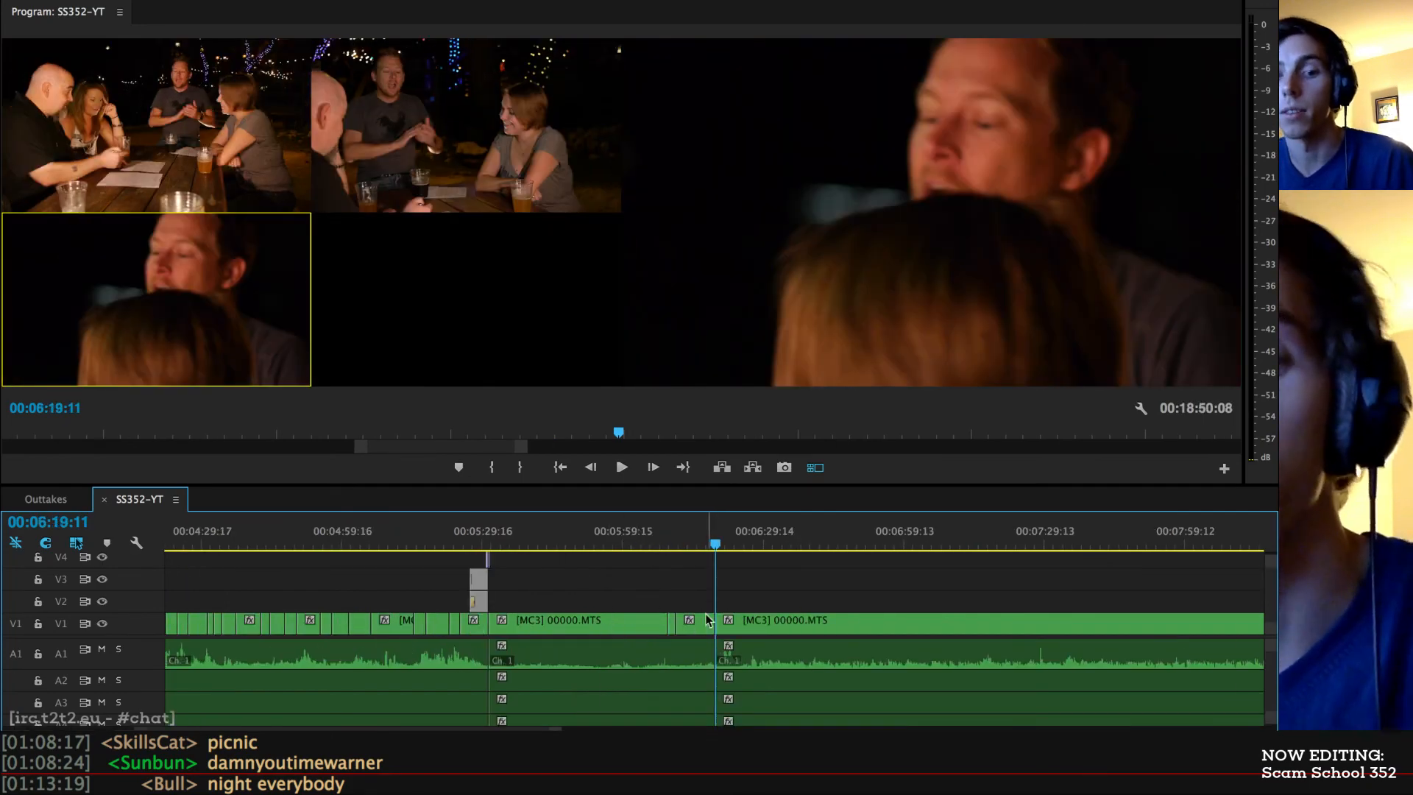
{"action": "left_click", "coordinate": [631, 677]}
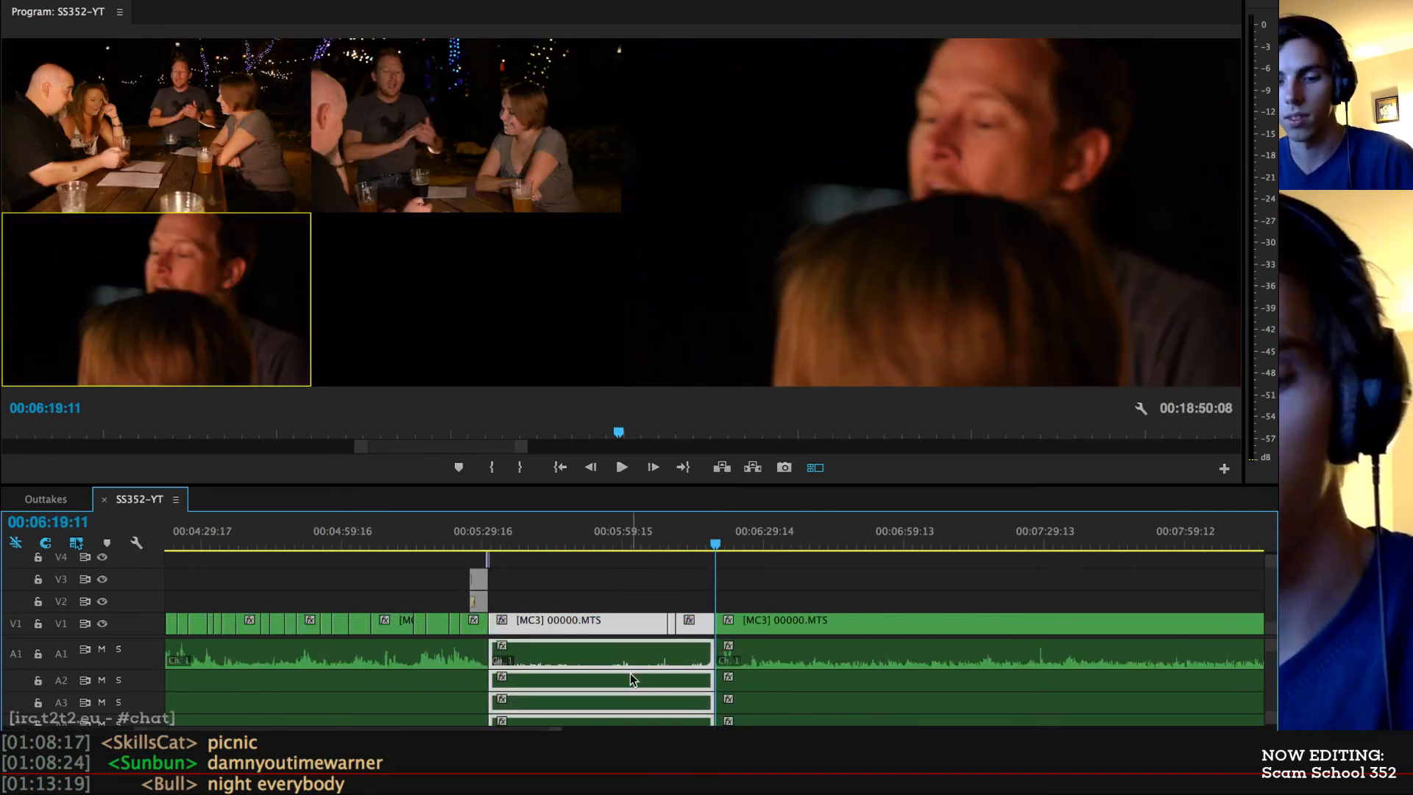
{"action": "key", "text": "q"}
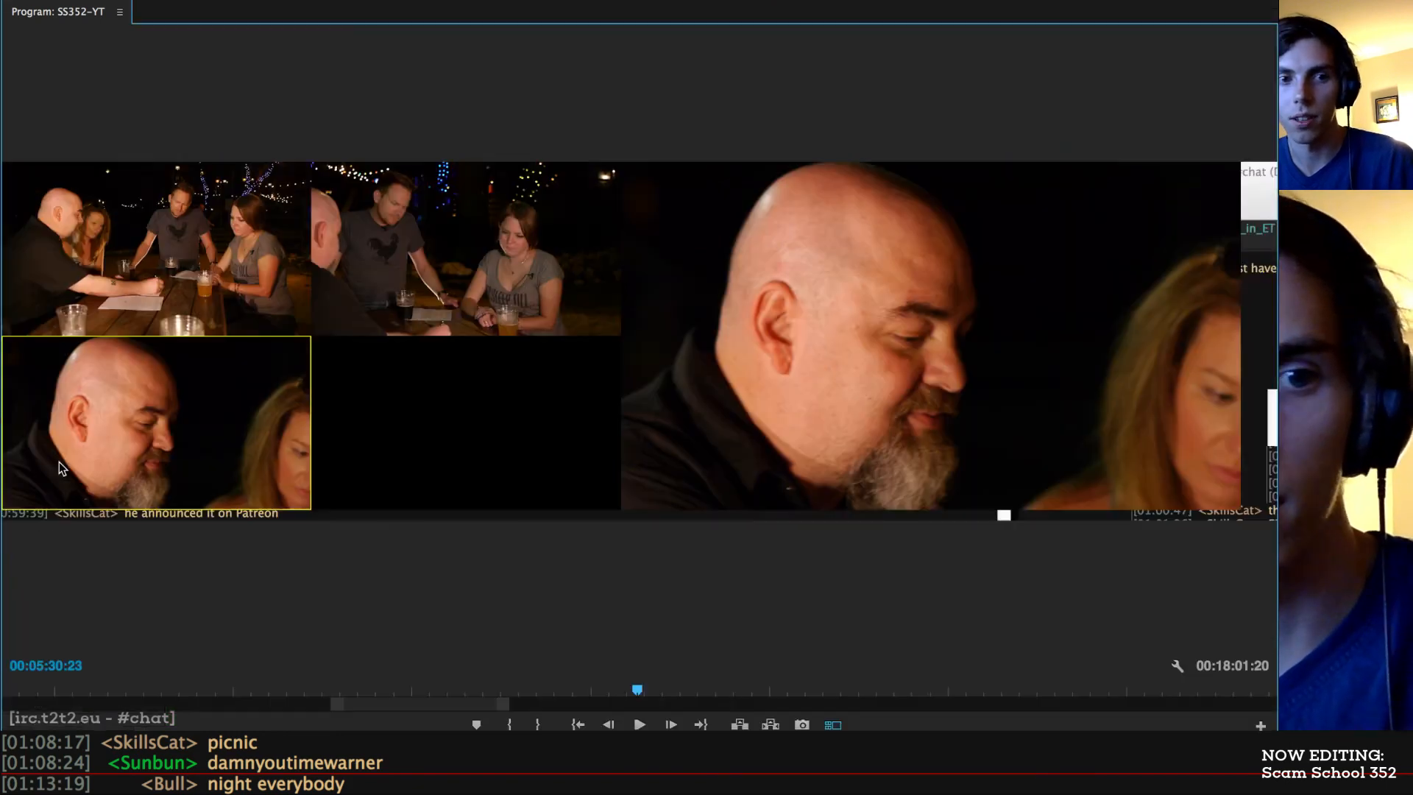
{"action": "left_click", "coordinate": [59, 467]}
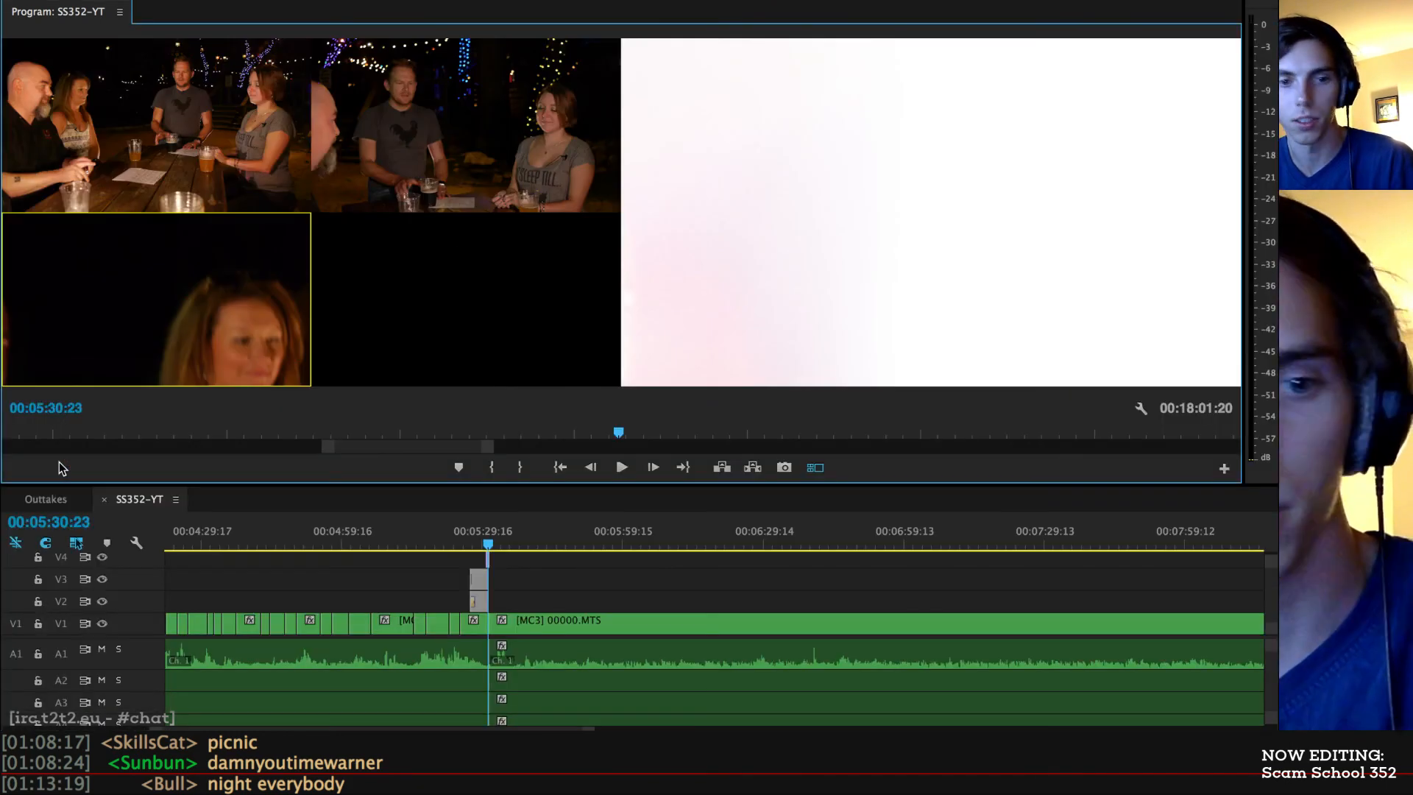
{"action": "left_click", "coordinate": [575, 583]}
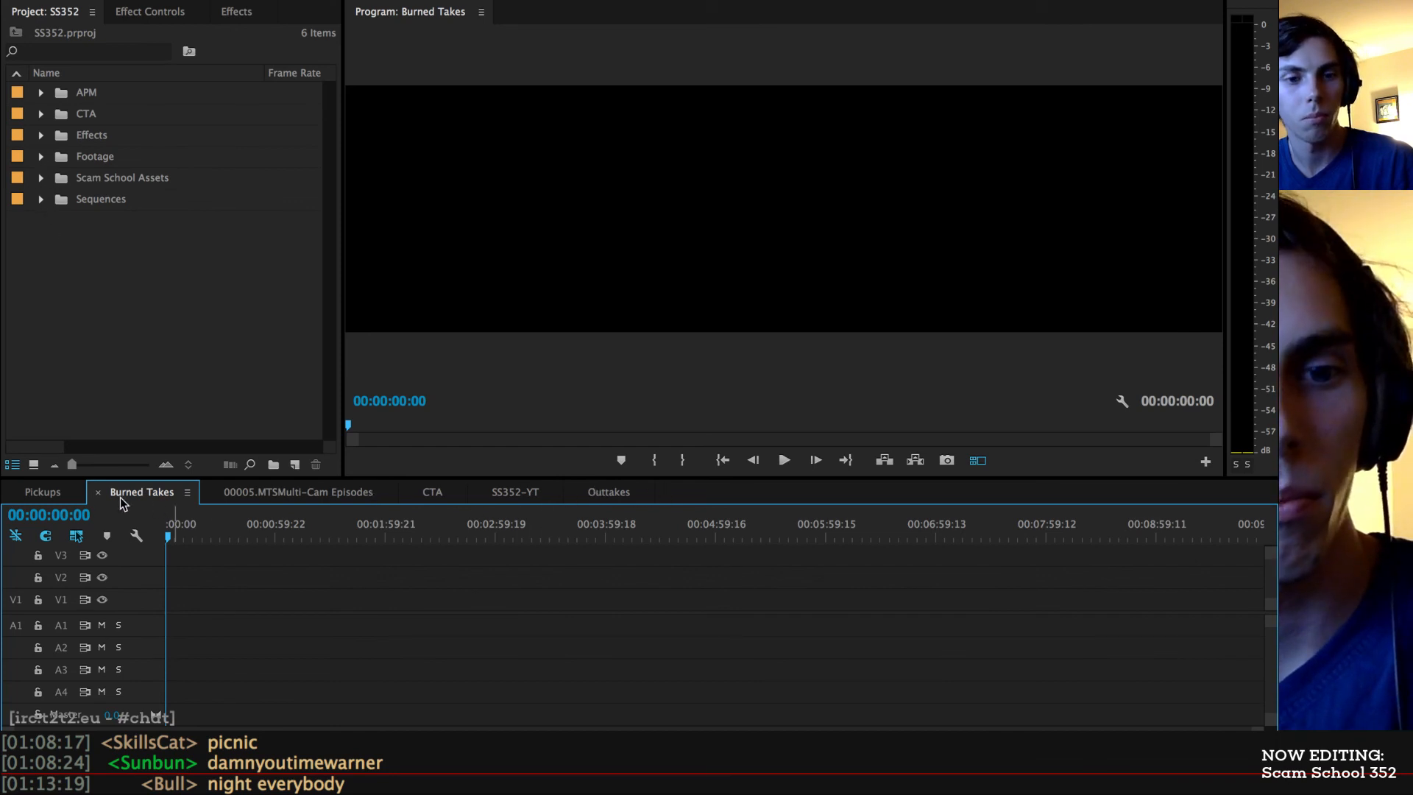
Step: Look at the Pickups sequence, save the project, and return to the SS352-YT sequence
{"action": "left_click", "coordinate": [26, 493]}
{"action": "left_click_drag", "start_coordinate": [246, 518], "coordinate": [166, 548]}
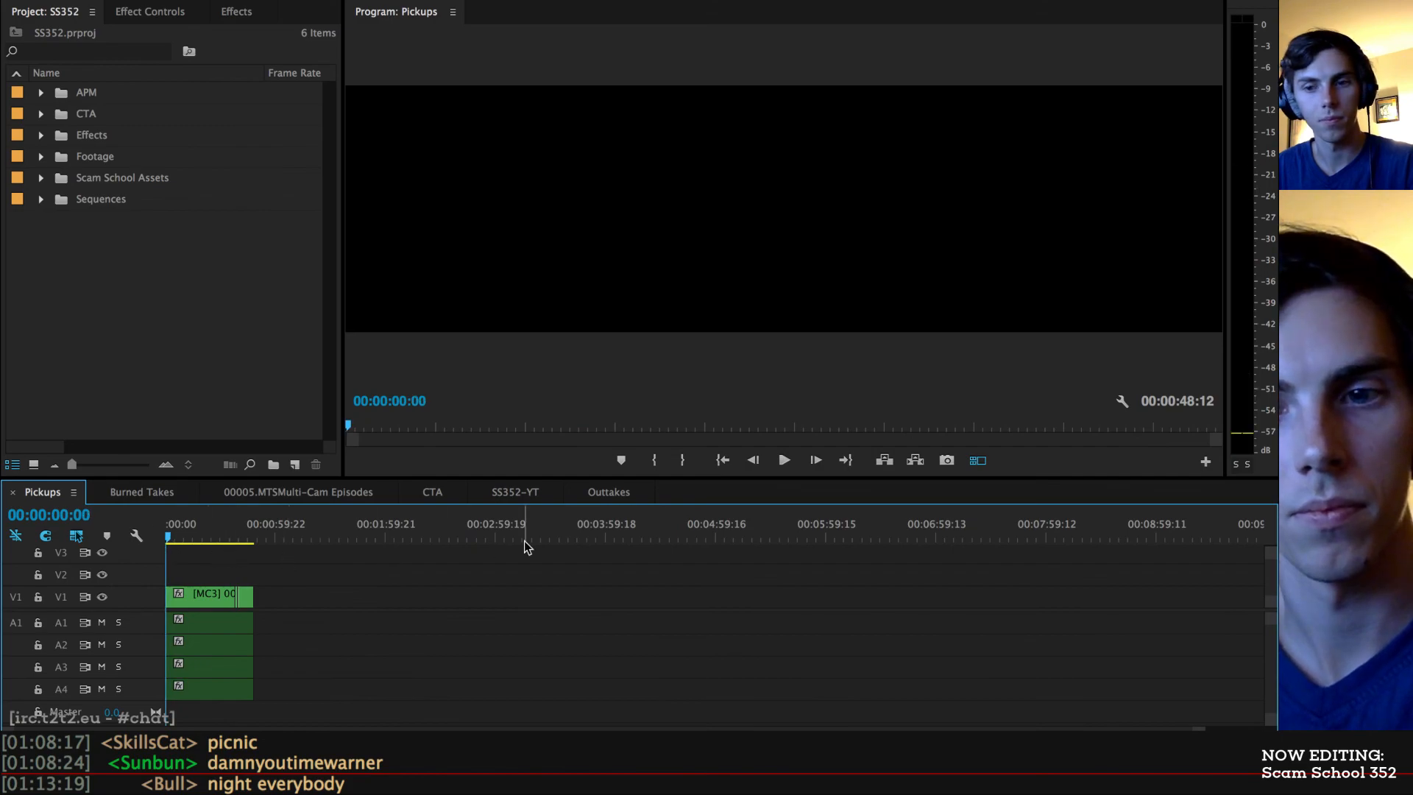
{"action": "key", "text": "ctrl+Up"}
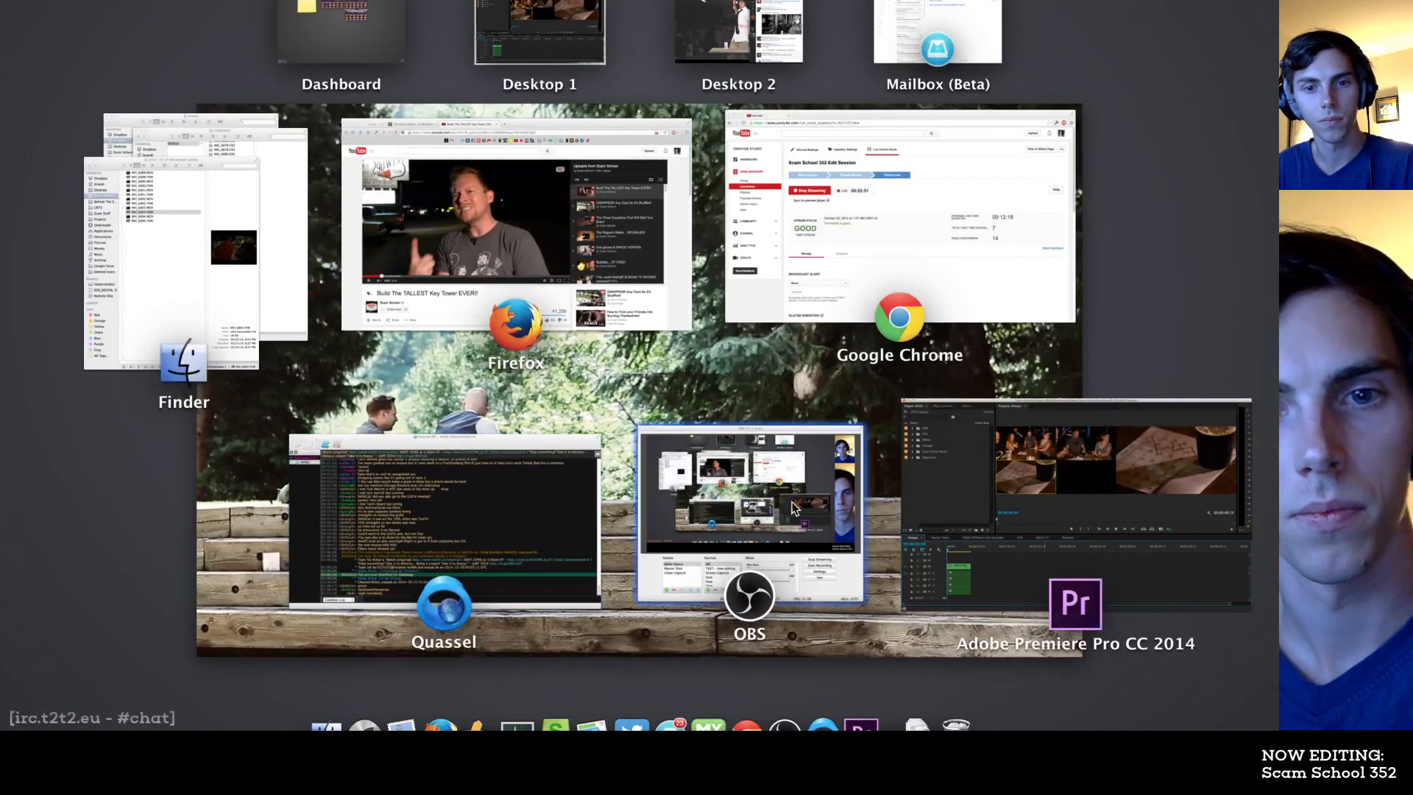
{"action": "left_click", "coordinate": [941, 510]}
{"action": "key", "text": "super+s"}
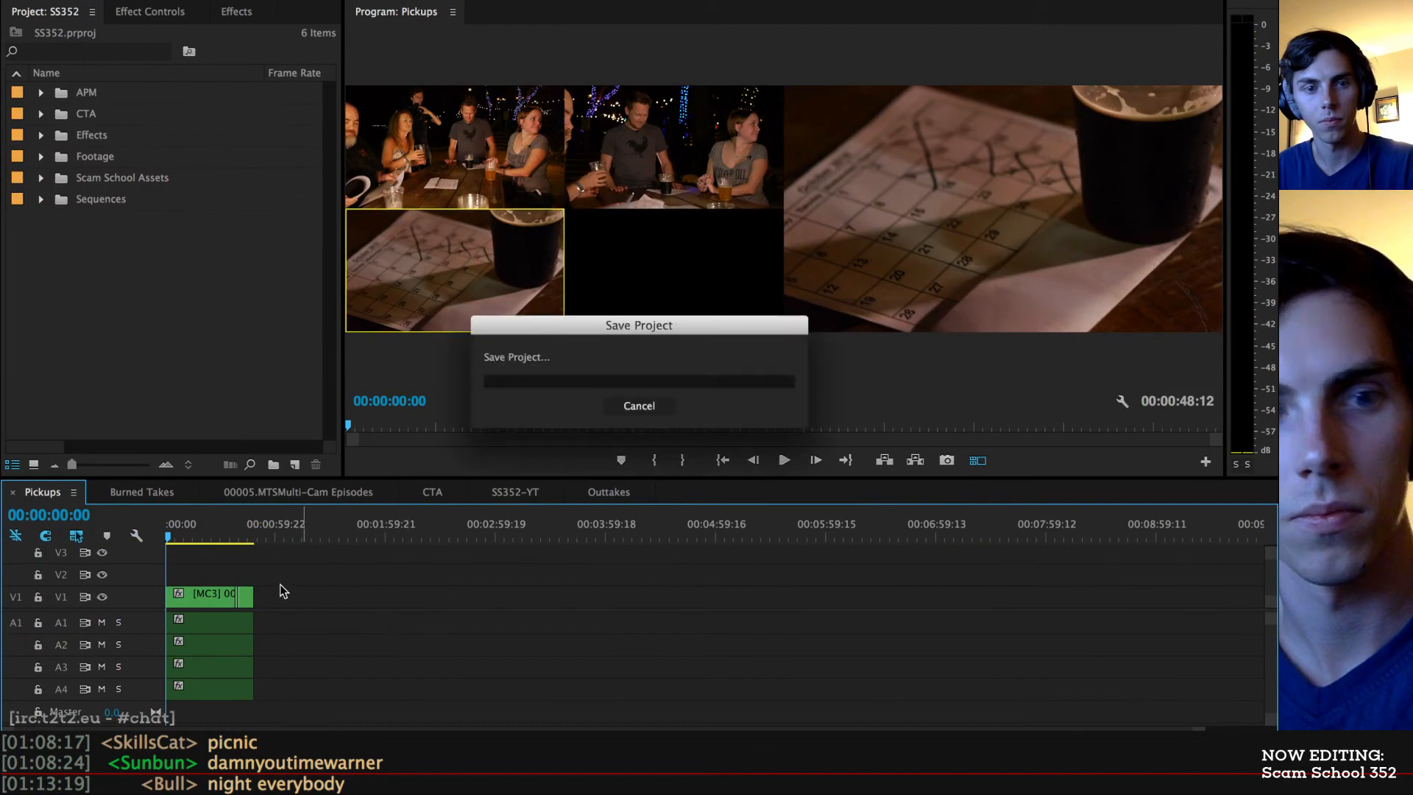
{"action": "left_click", "coordinate": [515, 492]}
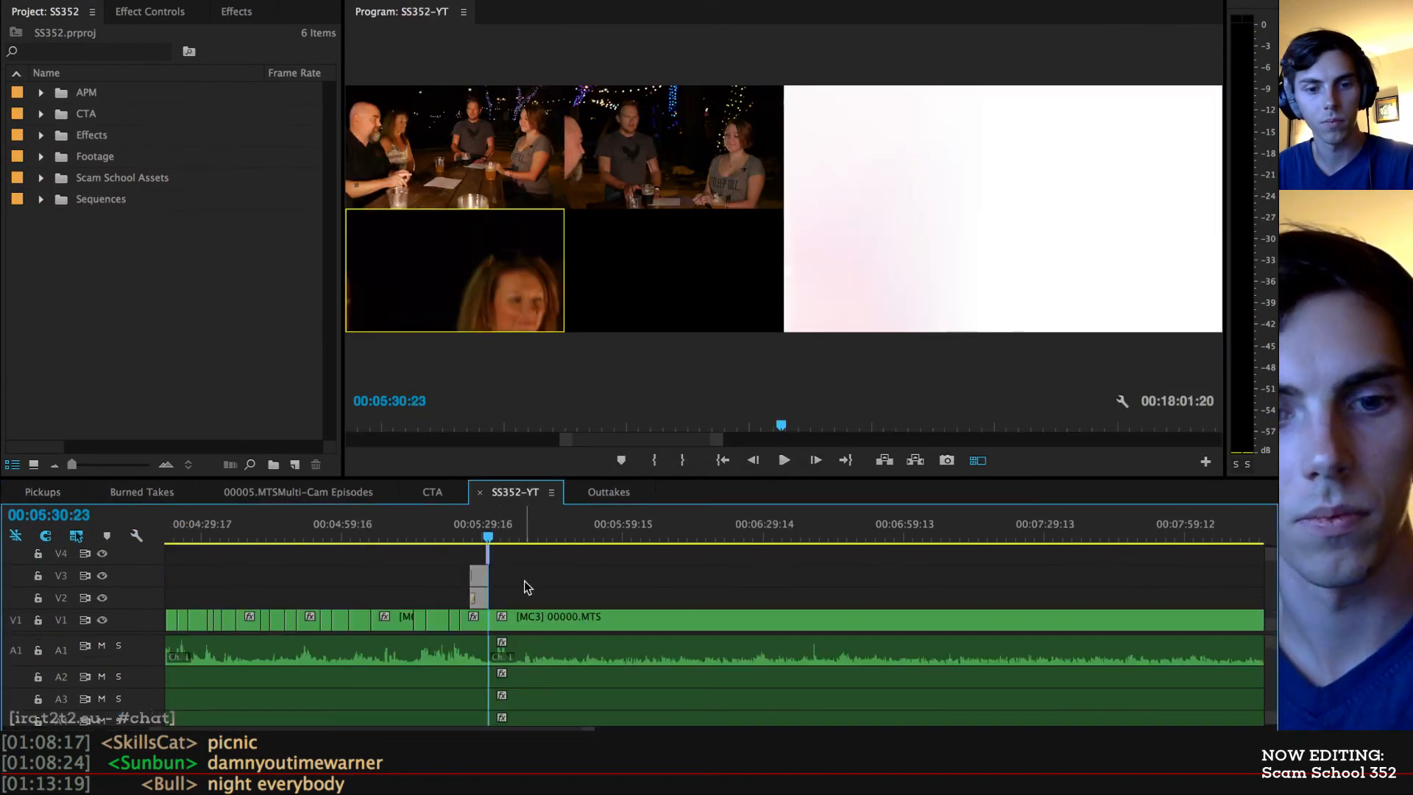
Step: Play from 00:05:30:23 to 00:05:34:04 and switch the multicam clip after the titles to camera 1
{"action": "key", "text": "space"}
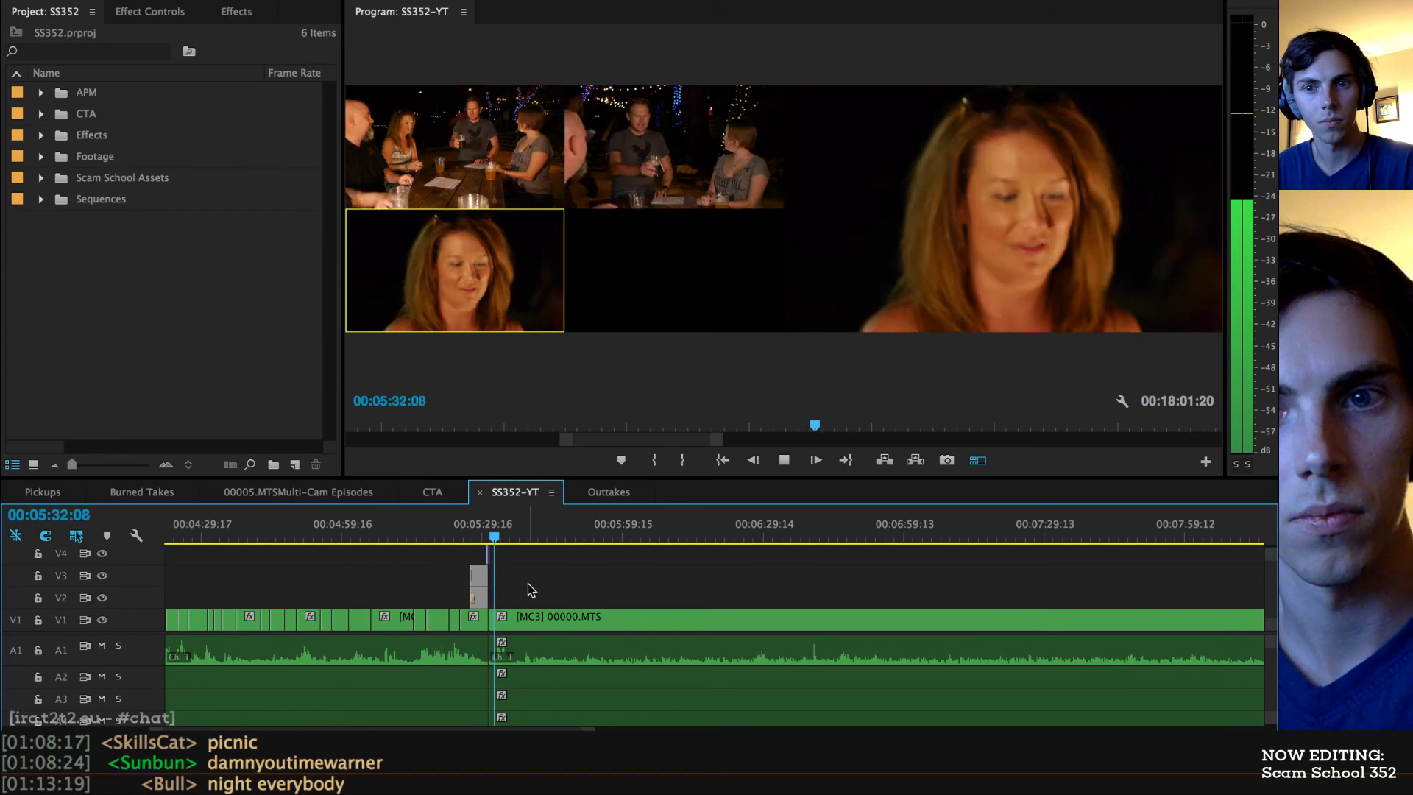
{"action": "key", "text": "space"}
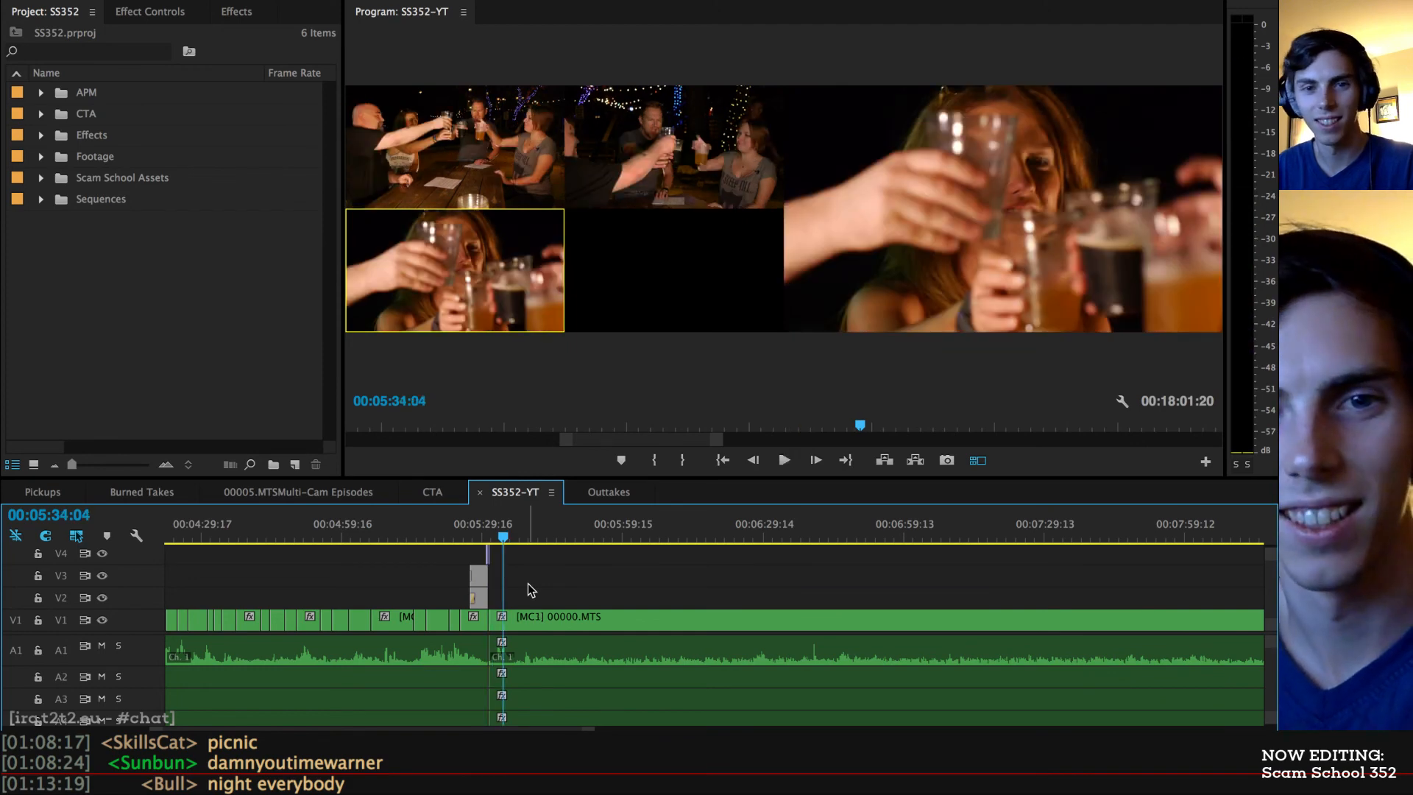
{"action": "key", "text": "1"}
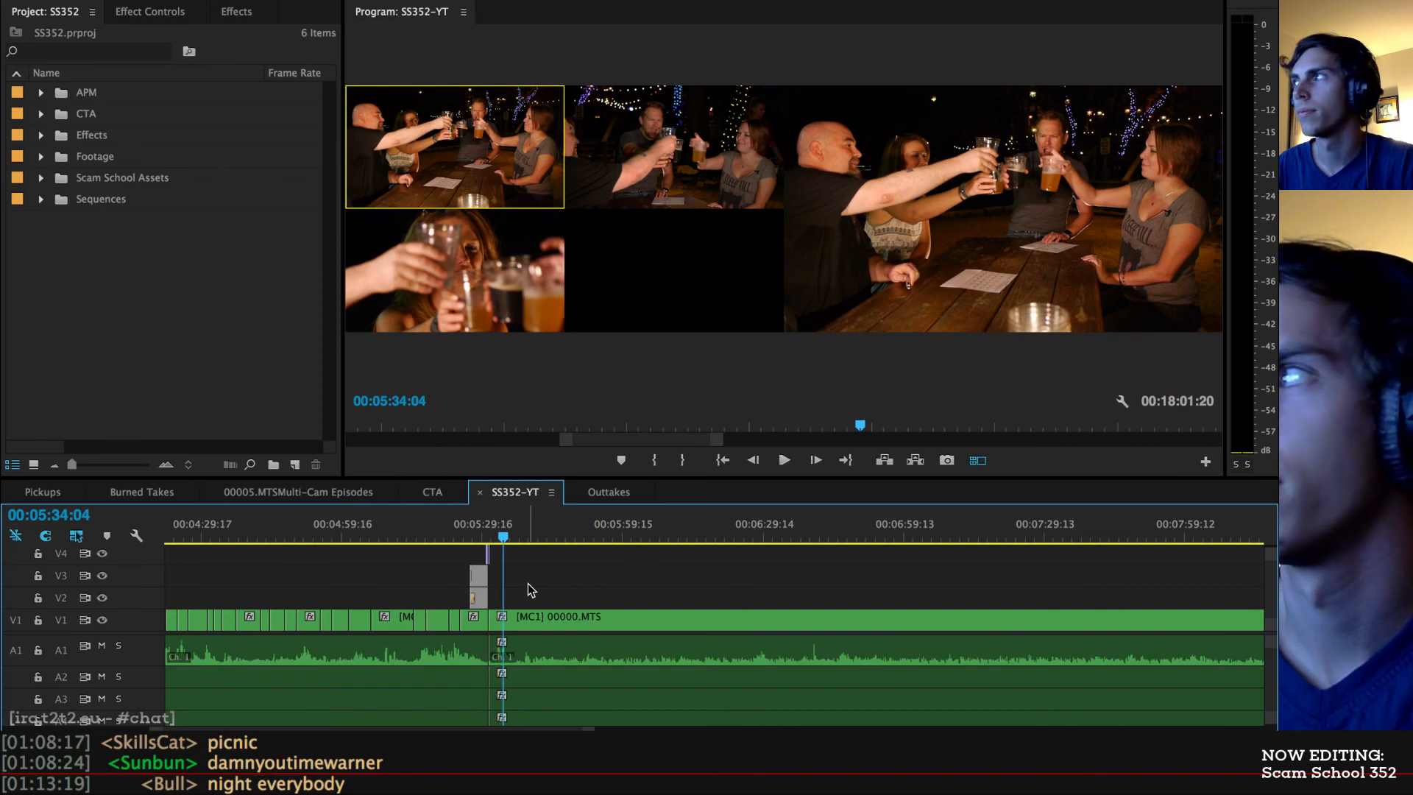
Step: Switch to OBS, stop and restart the live stream, and return to Premiere Pro
{"action": "key", "text": "ctrl+Up"}
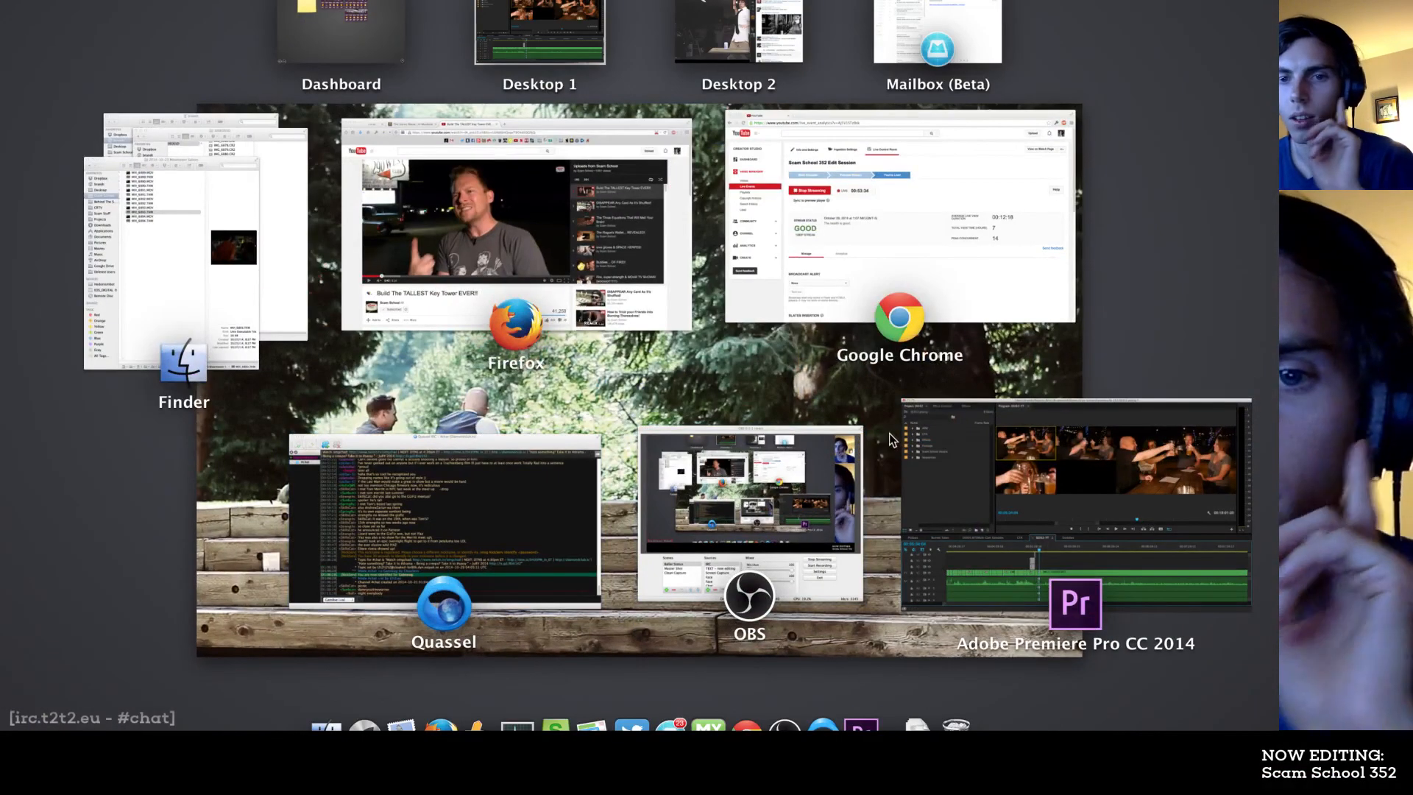
{"action": "left_click", "coordinate": [800, 461]}
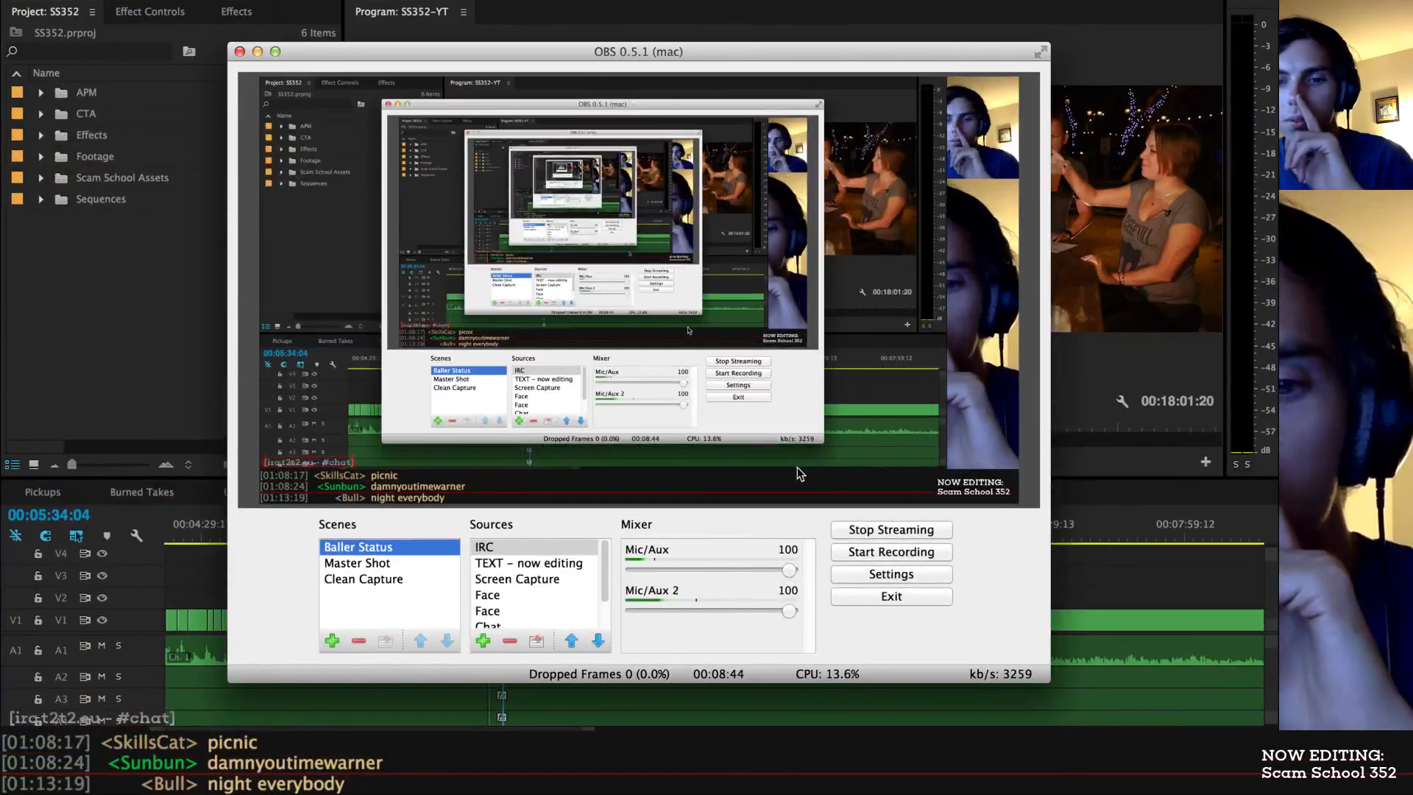
{"action": "left_click", "coordinate": [887, 532]}
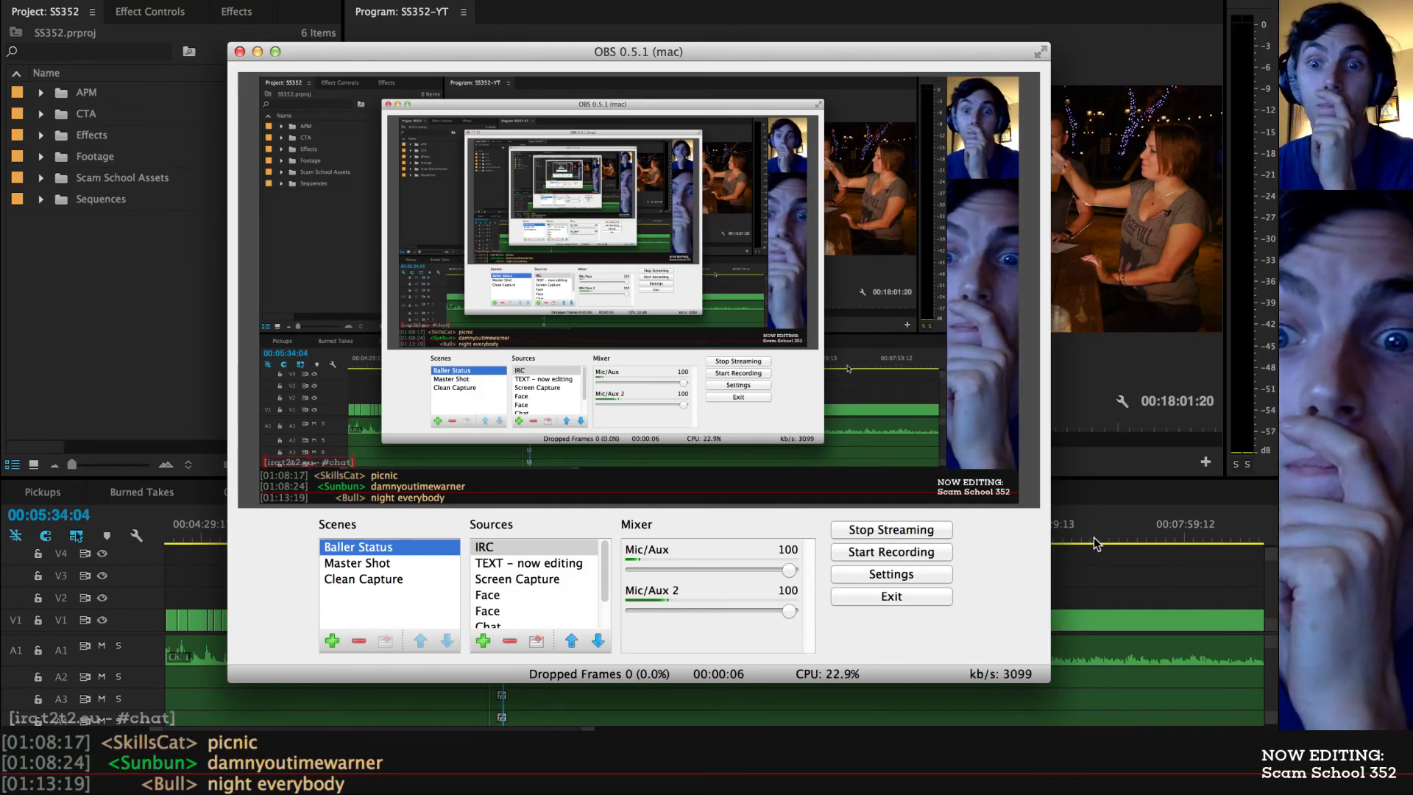
{"action": "left_click", "coordinate": [1097, 572]}
Step: Check the #chat channel and its Diamondclub.tv connection in Quassel, and return to Premiere Pro
{"action": "mouse_move", "coordinate": [891, 721]}
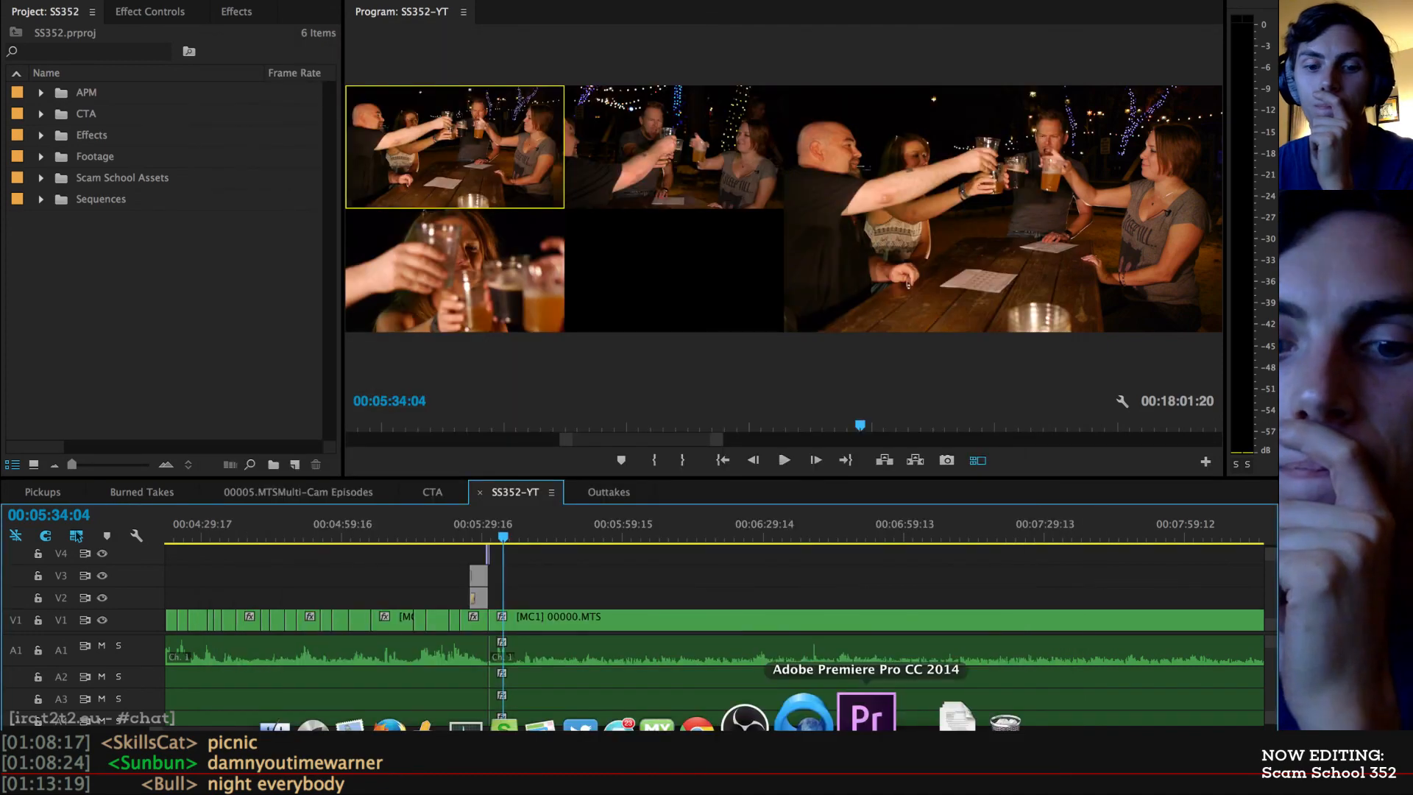
{"action": "left_click", "coordinate": [830, 713]}
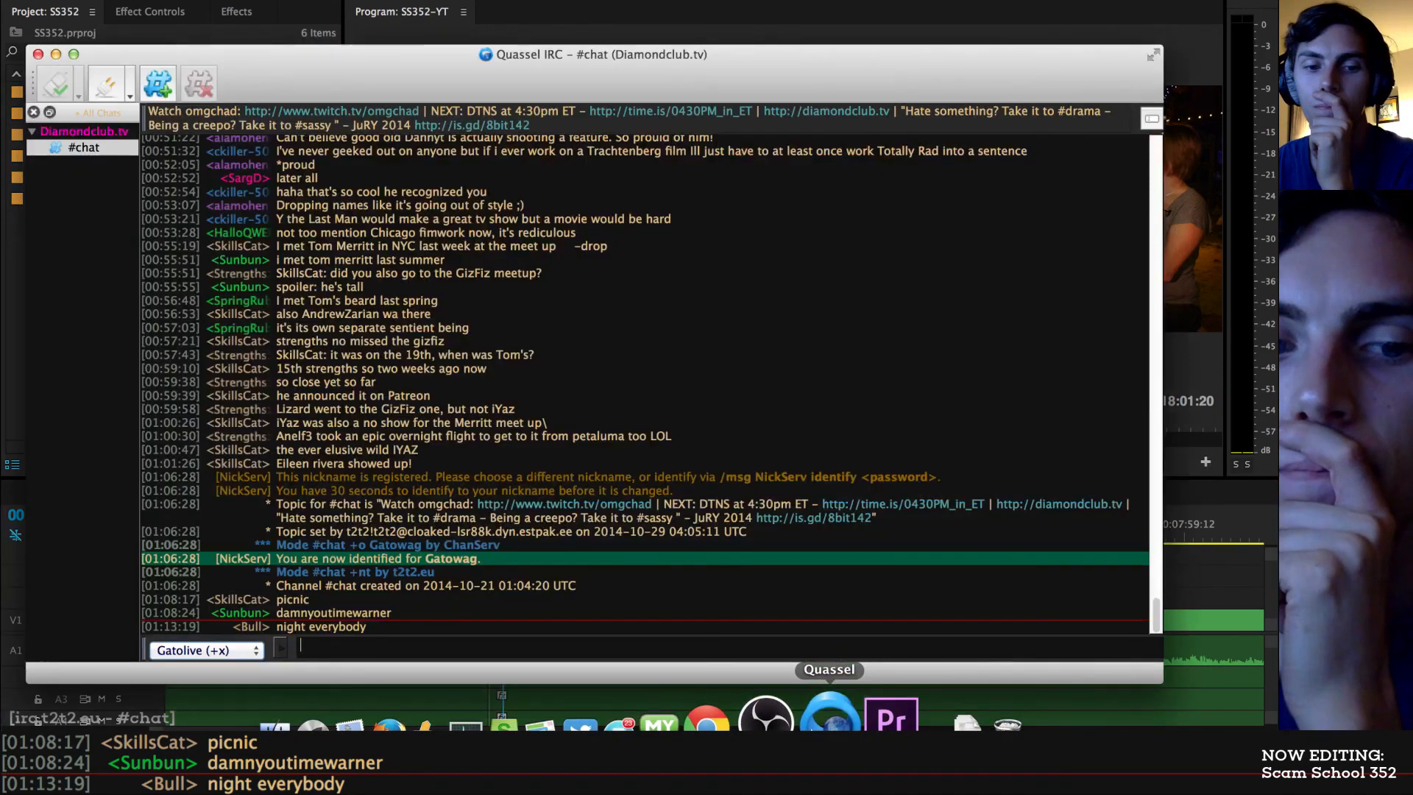
{"action": "left_click", "coordinate": [1225, 567]}
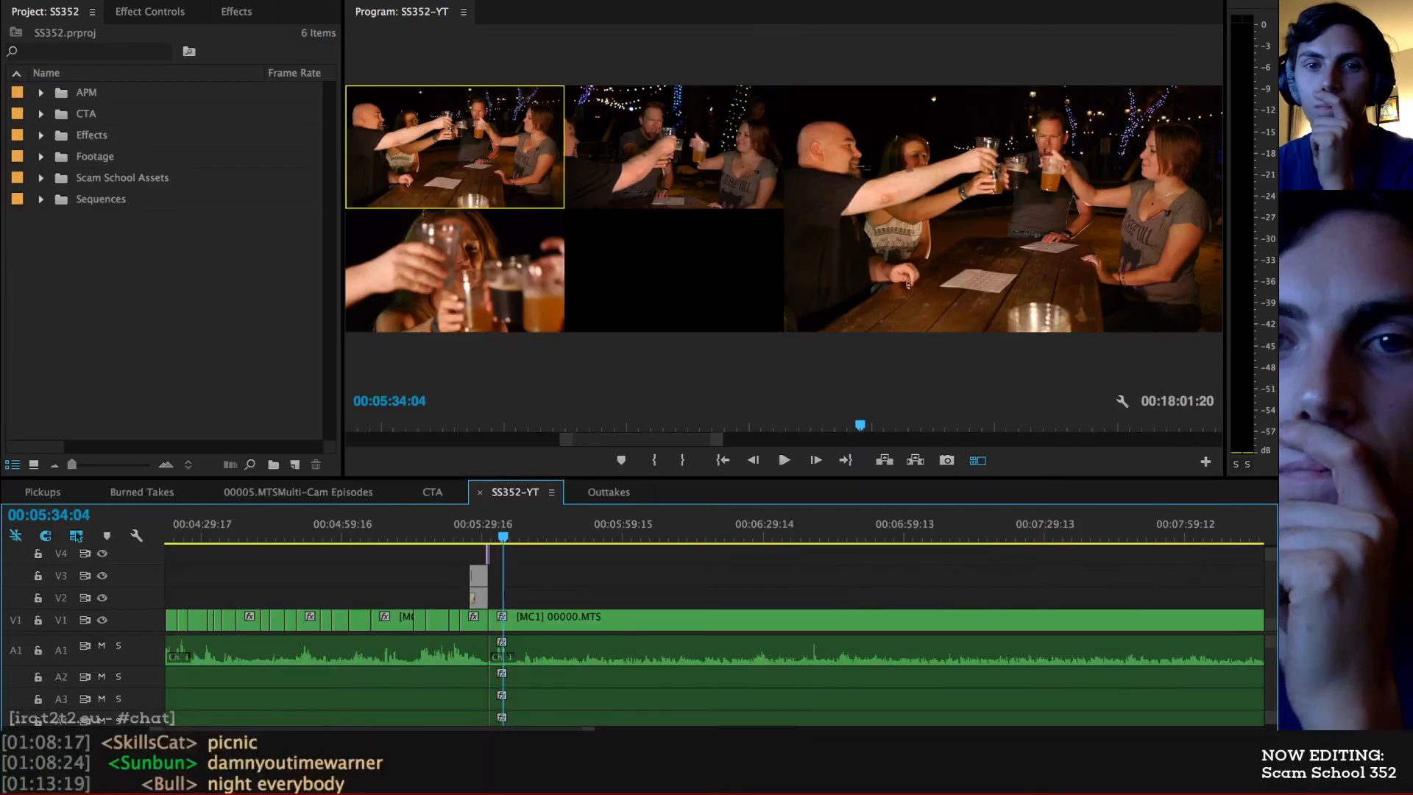
{"action": "left_click", "coordinate": [730, 0]}
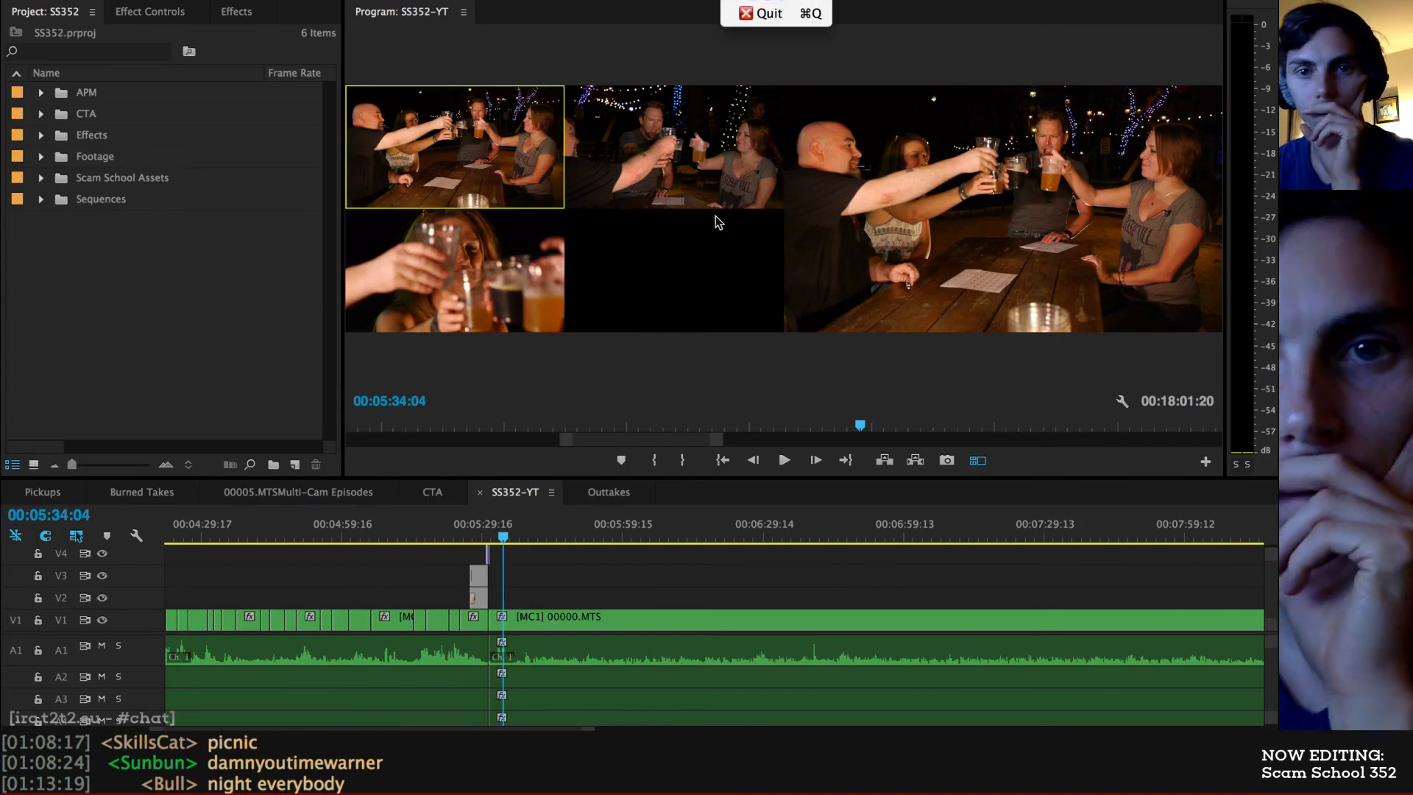
{"action": "left_click", "coordinate": [760, 0]}
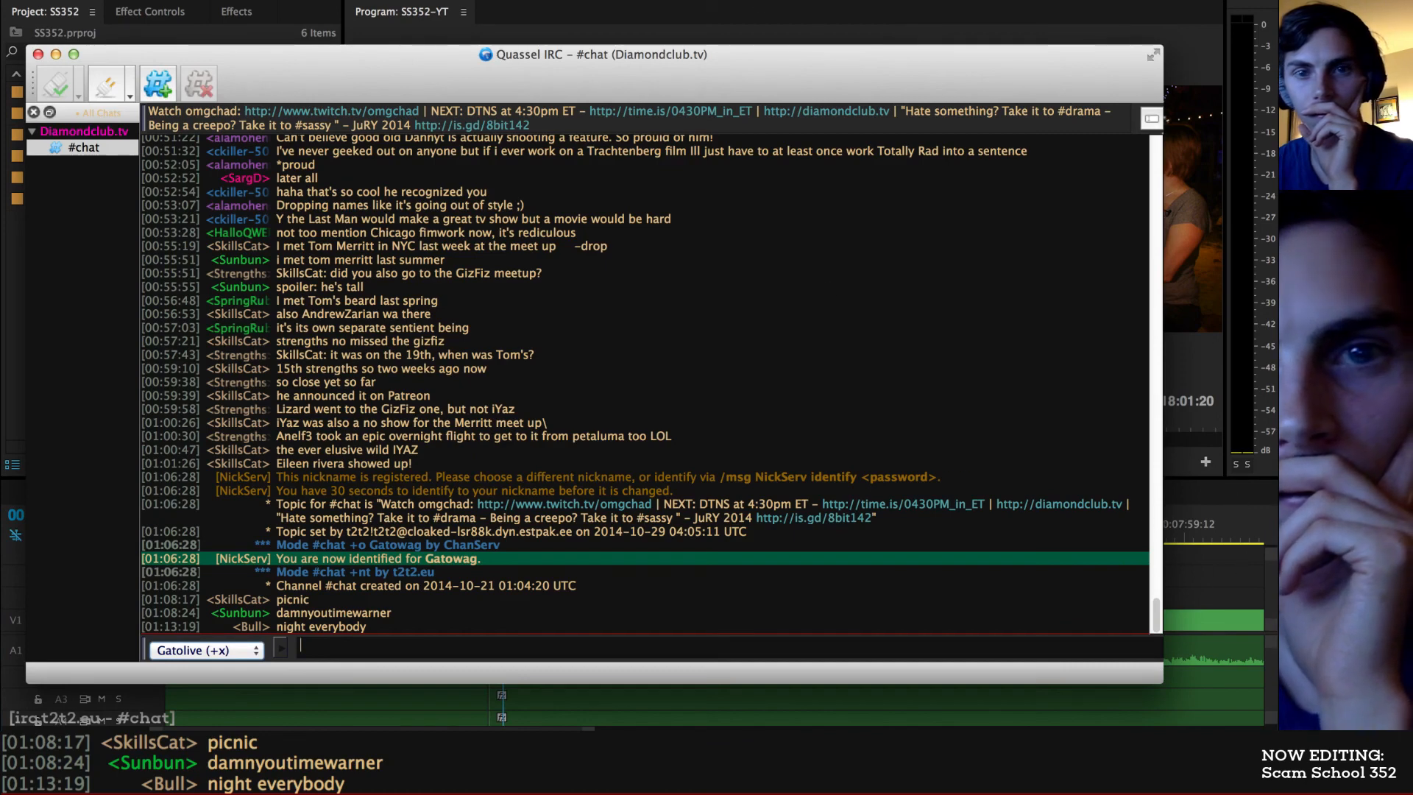
{"action": "left_click", "coordinate": [730, 0]}
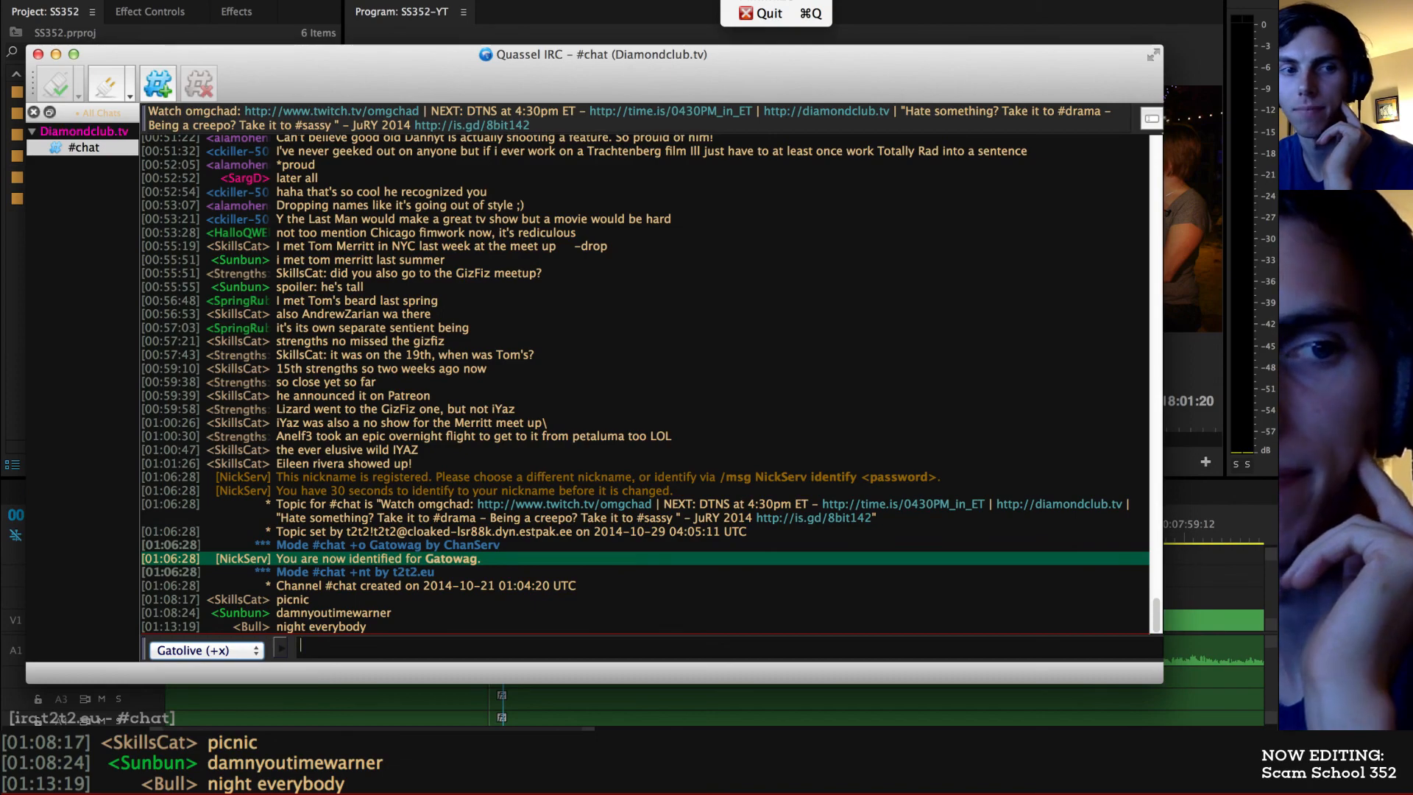
{"action": "key", "text": "Escape"}
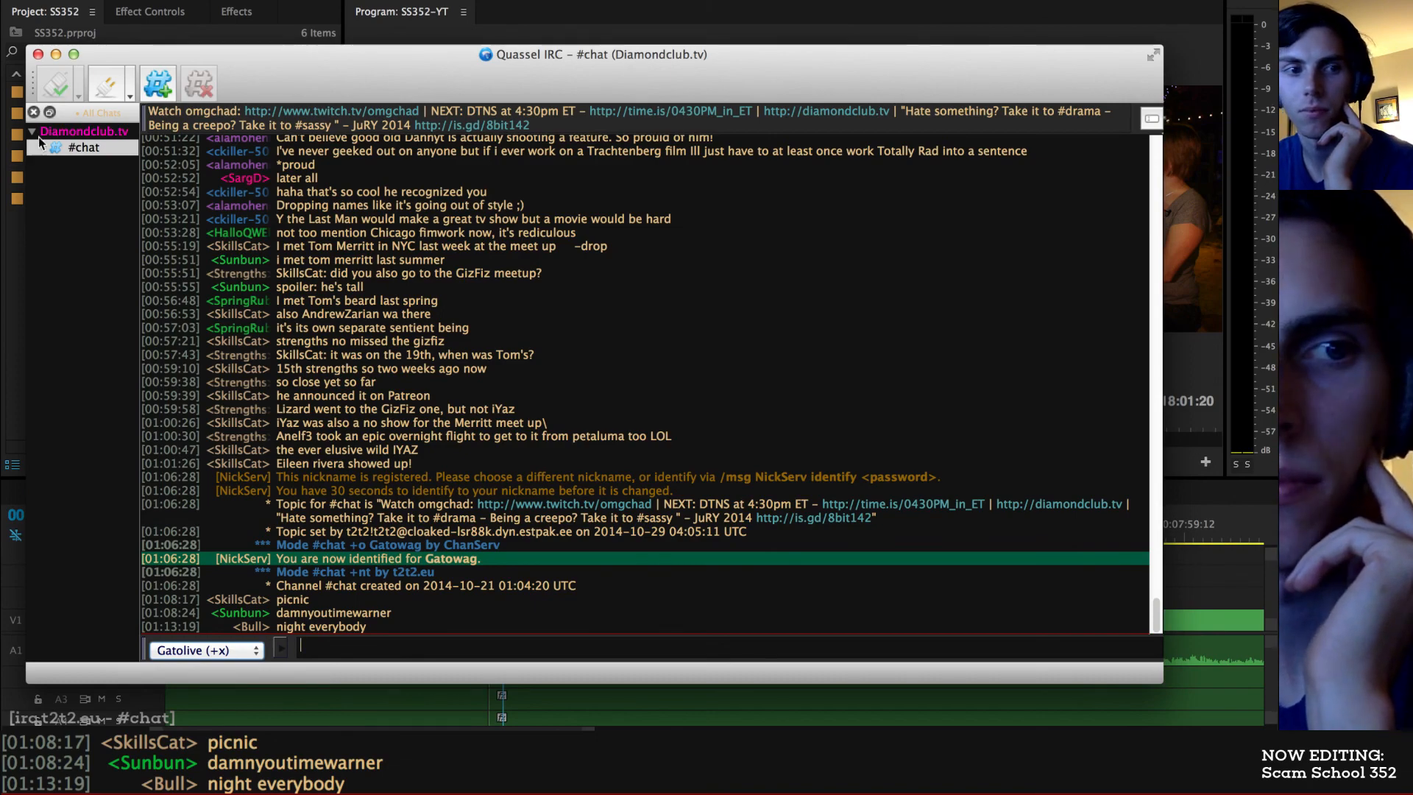
{"action": "left_click", "coordinate": [84, 131]}
{"action": "left_click", "coordinate": [73, 147]}
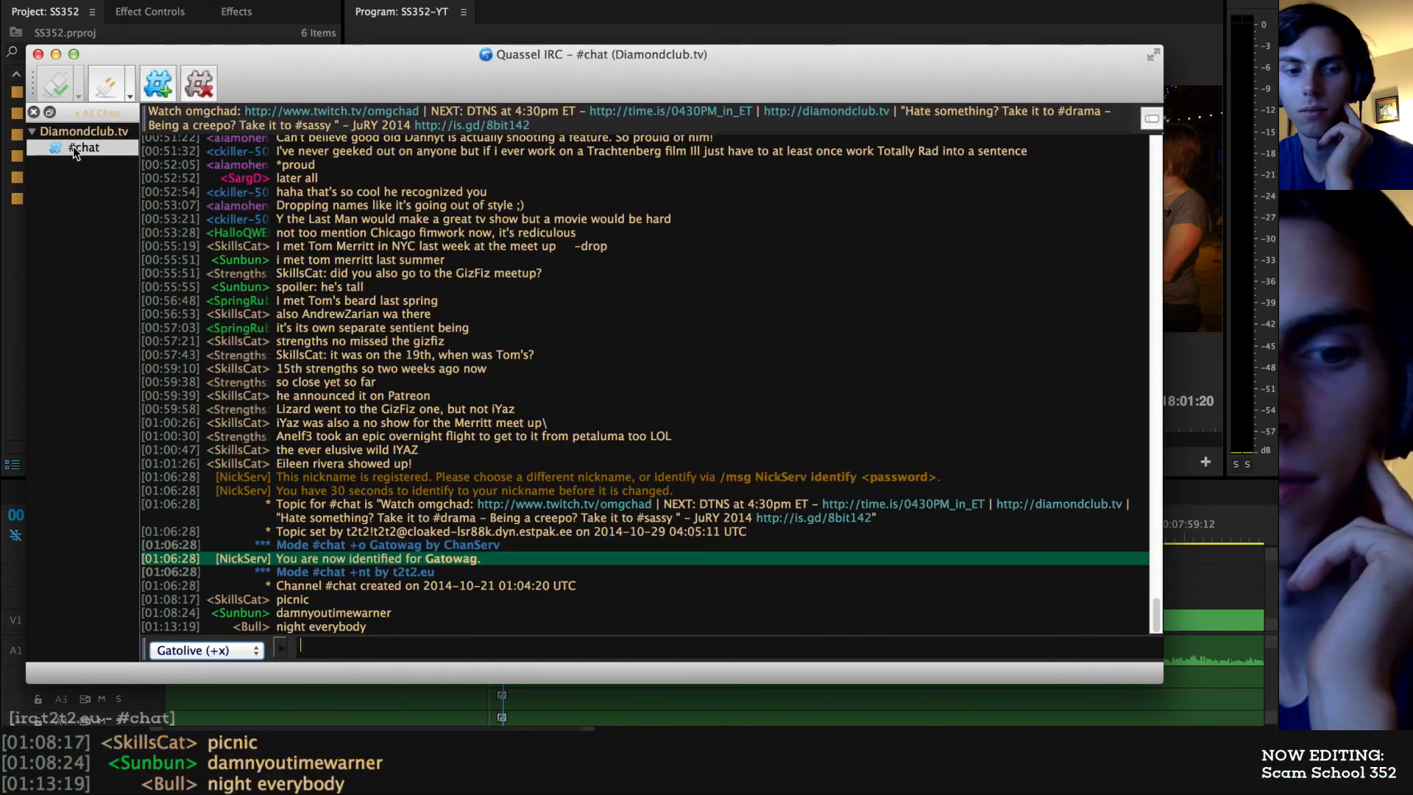
{"action": "left_click", "coordinate": [590, 12]}
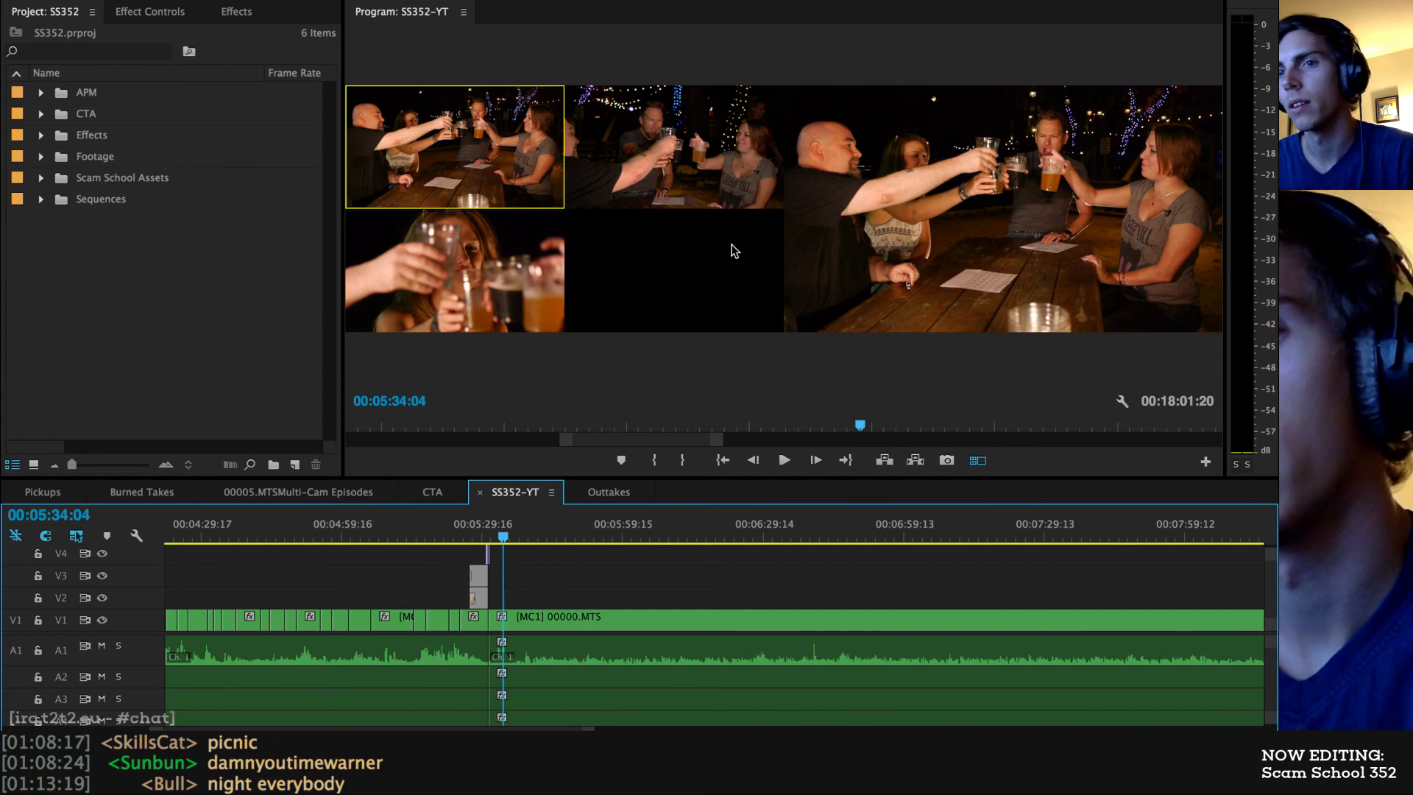
Step: Play the camera 1 footage from 00:05:34:04 and stop at 00:05:39:03
{"action": "key", "text": "space"}
{"action": "key", "text": "space"}
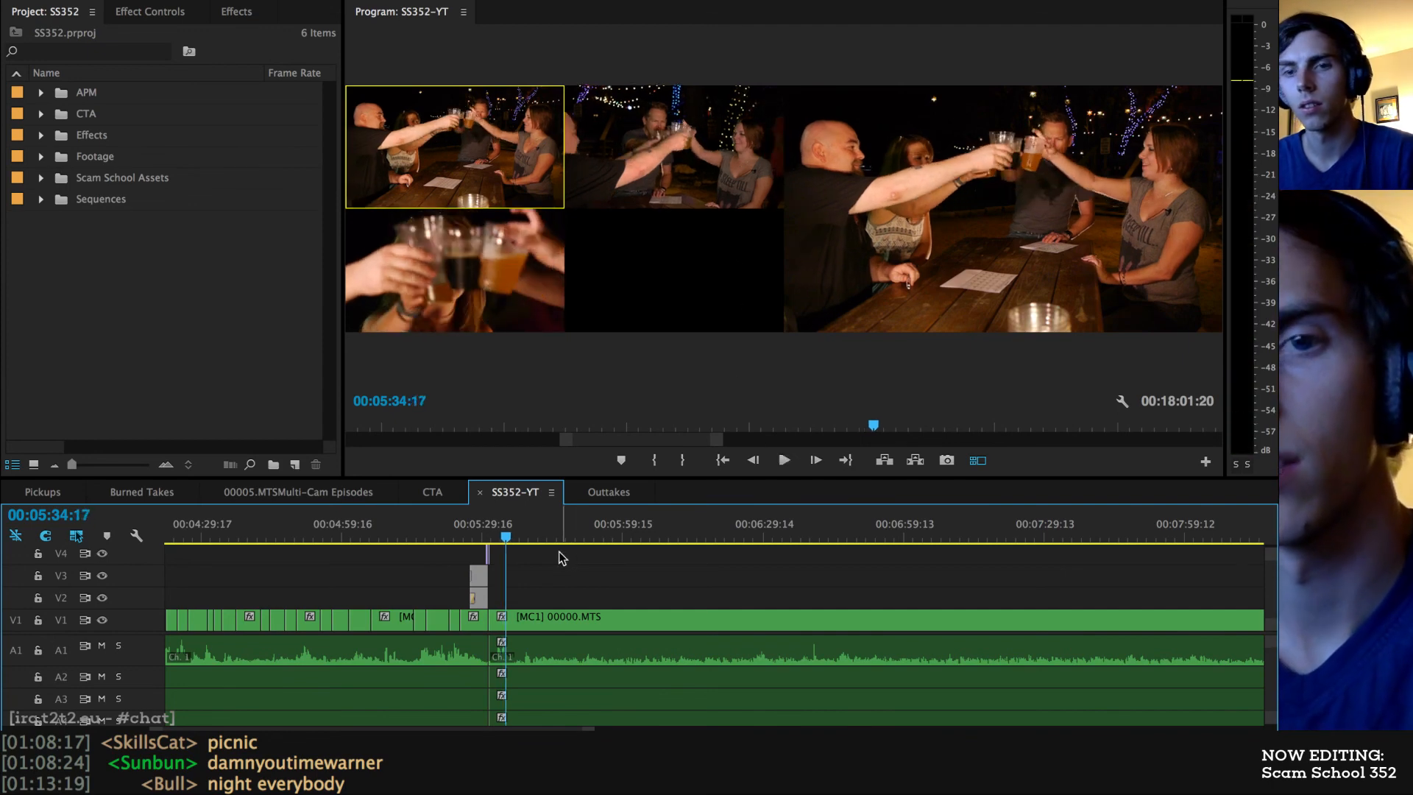
{"action": "key", "text": "space"}
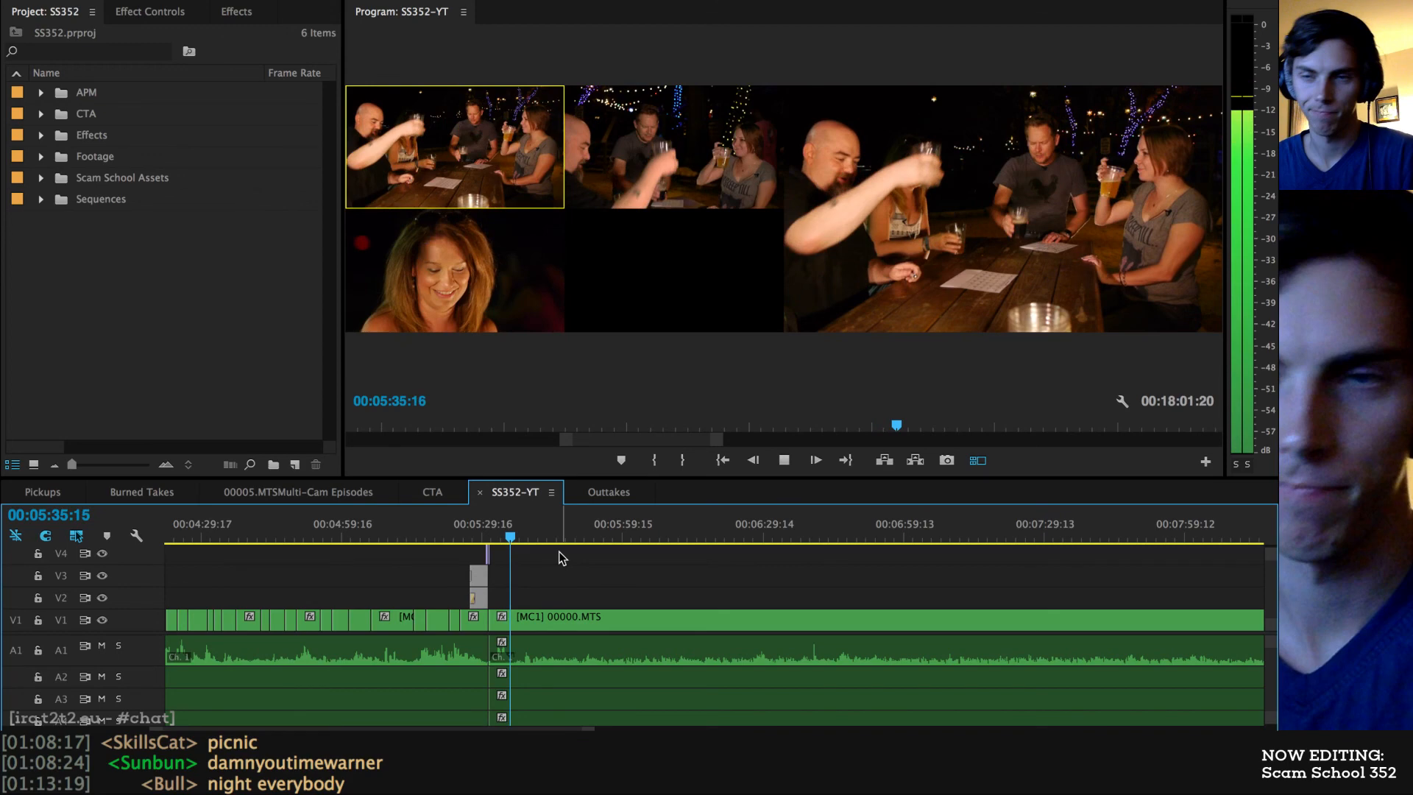
{"action": "key", "text": "space"}
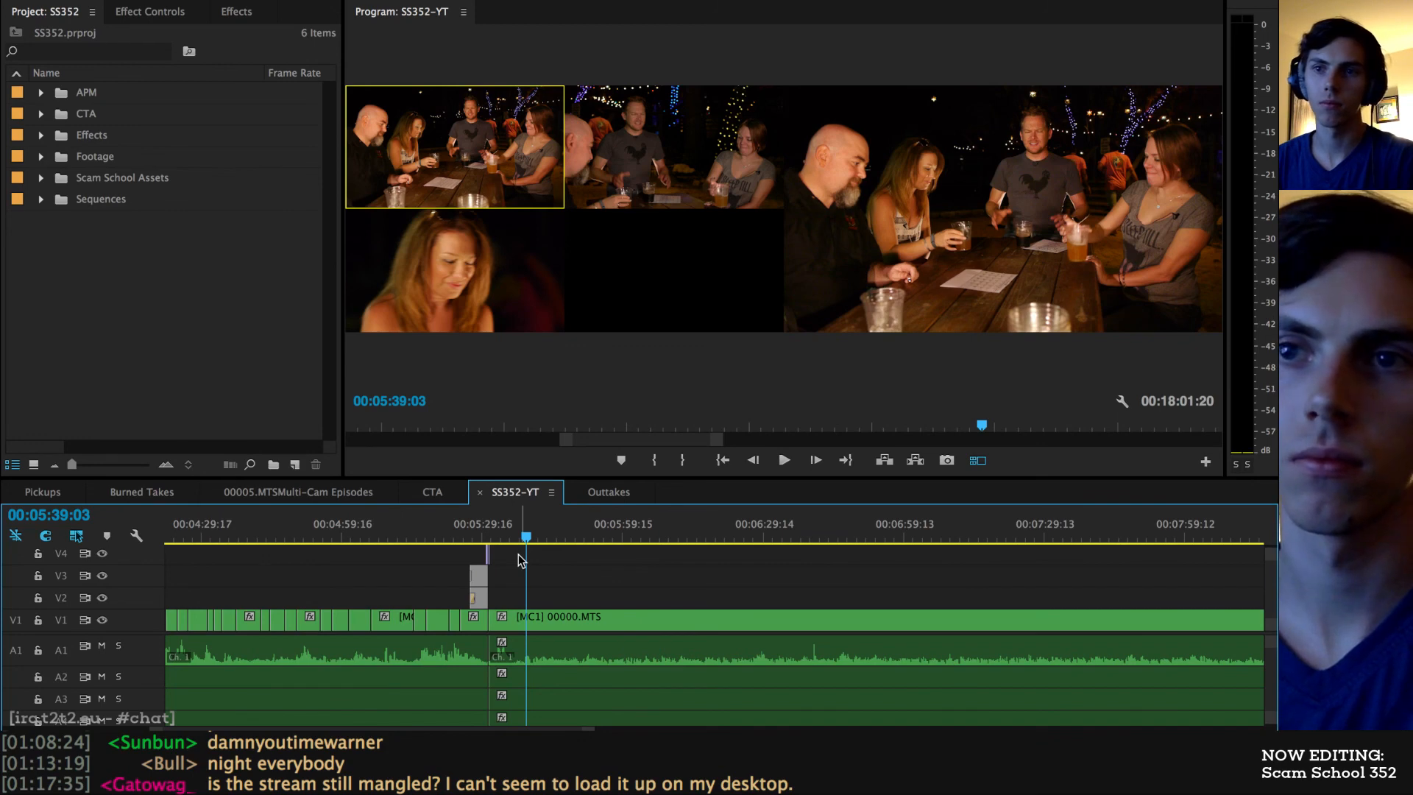
Step: Play the camera 1 footage from 00:05:39:03 and stop at 00:05:40:06
{"action": "key", "text": "space"}
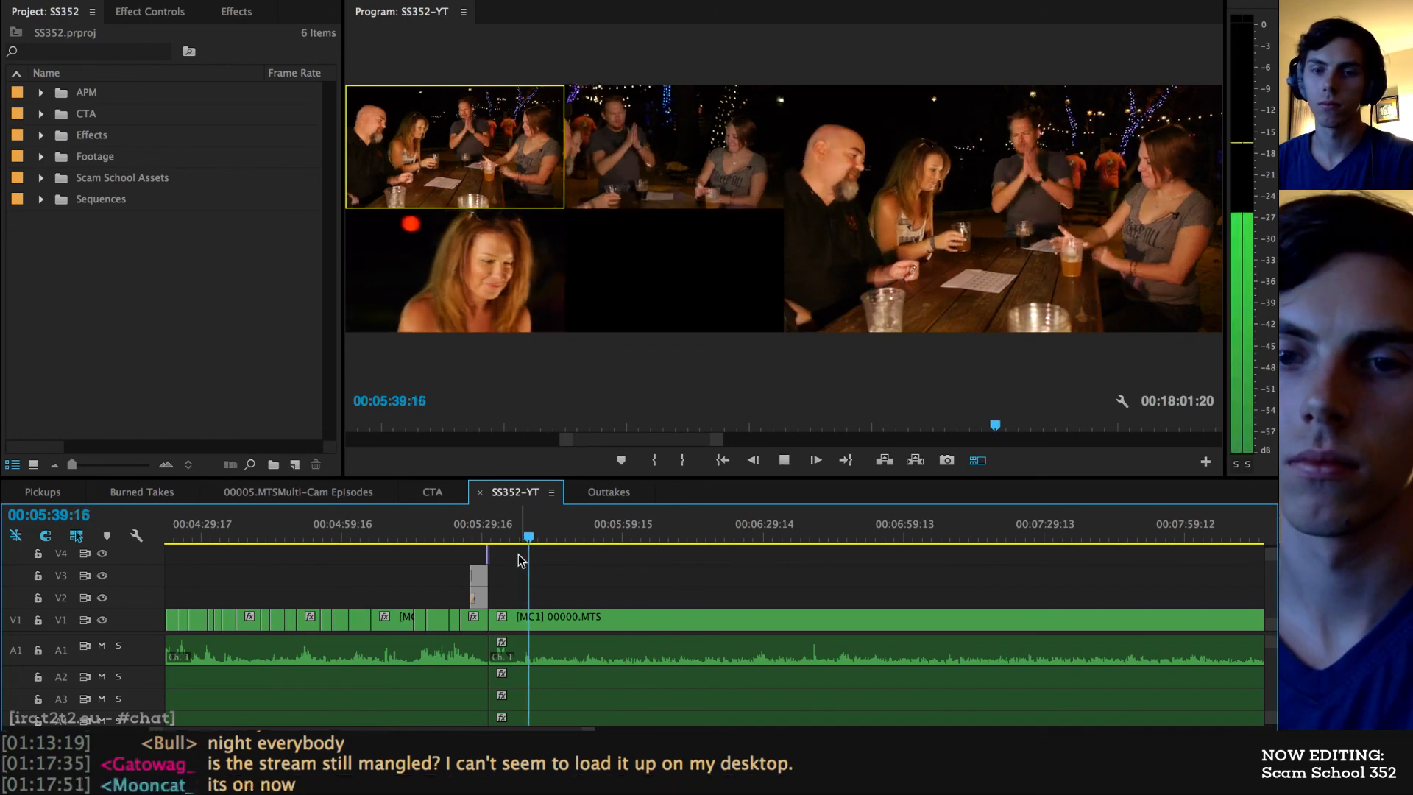
{"action": "key", "text": "space"}
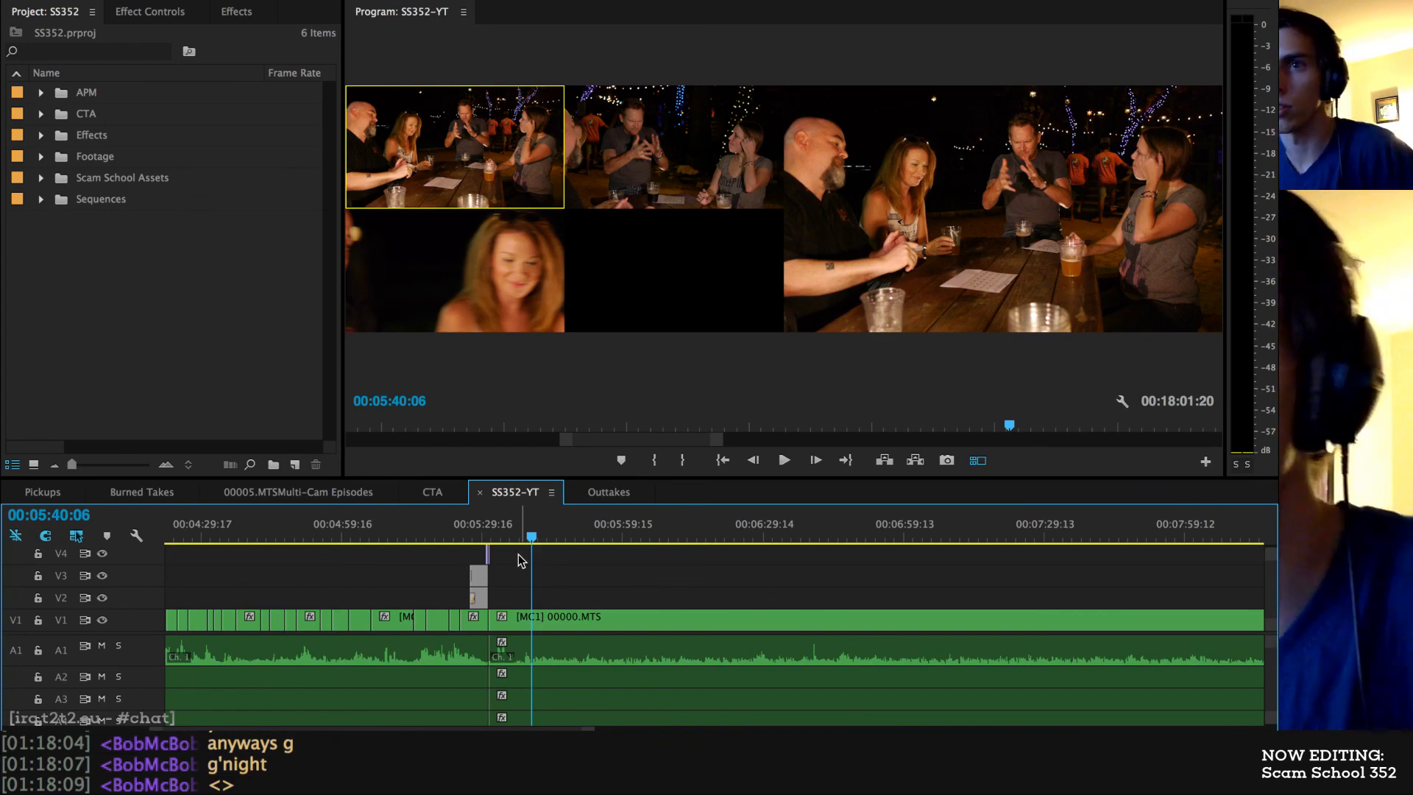
Step: Check the live stream's status and dropped frames in OBS, and return to Premiere Pro
{"action": "key", "text": "ctrl+Up"}
{"action": "left_click", "coordinate": [748, 518]}
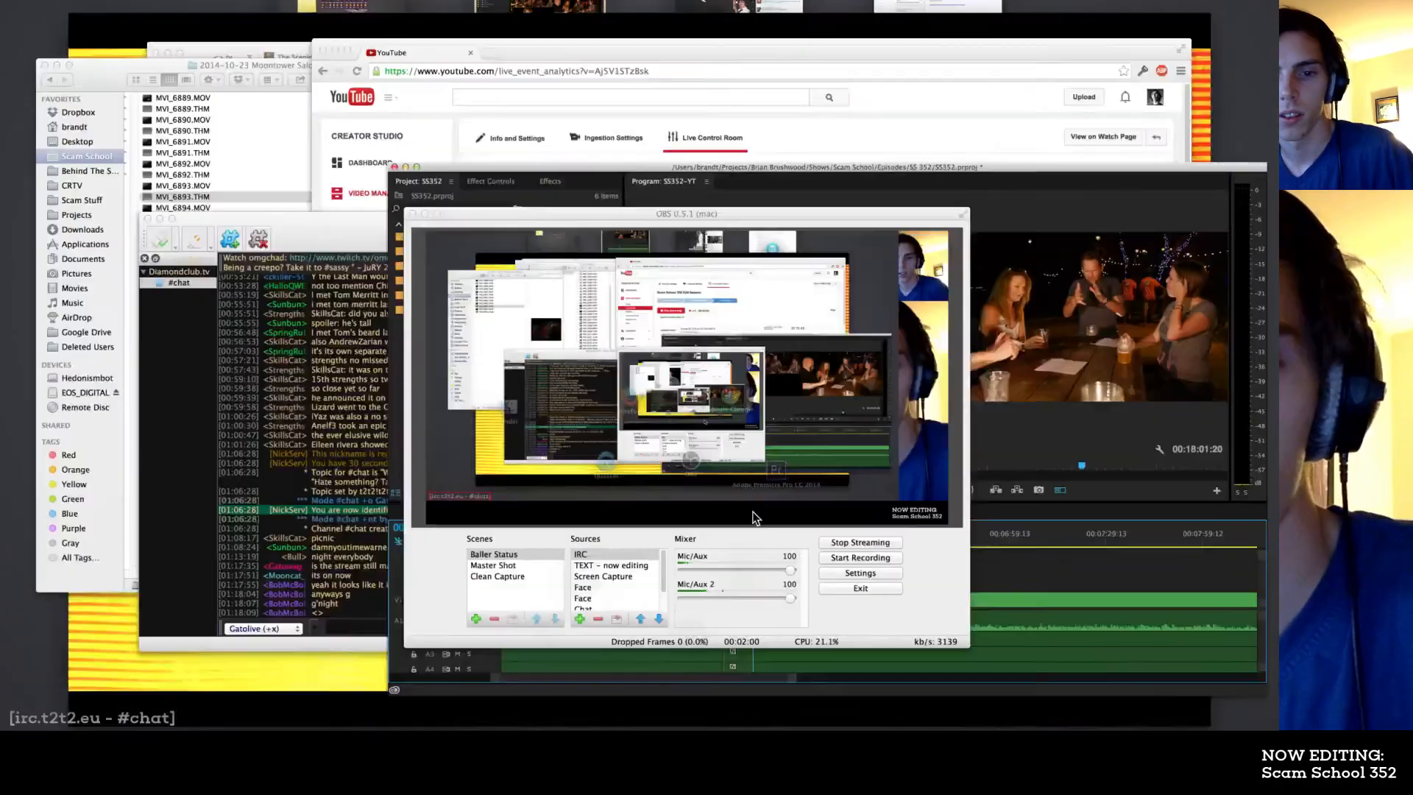
{"action": "left_click", "coordinate": [1137, 571]}
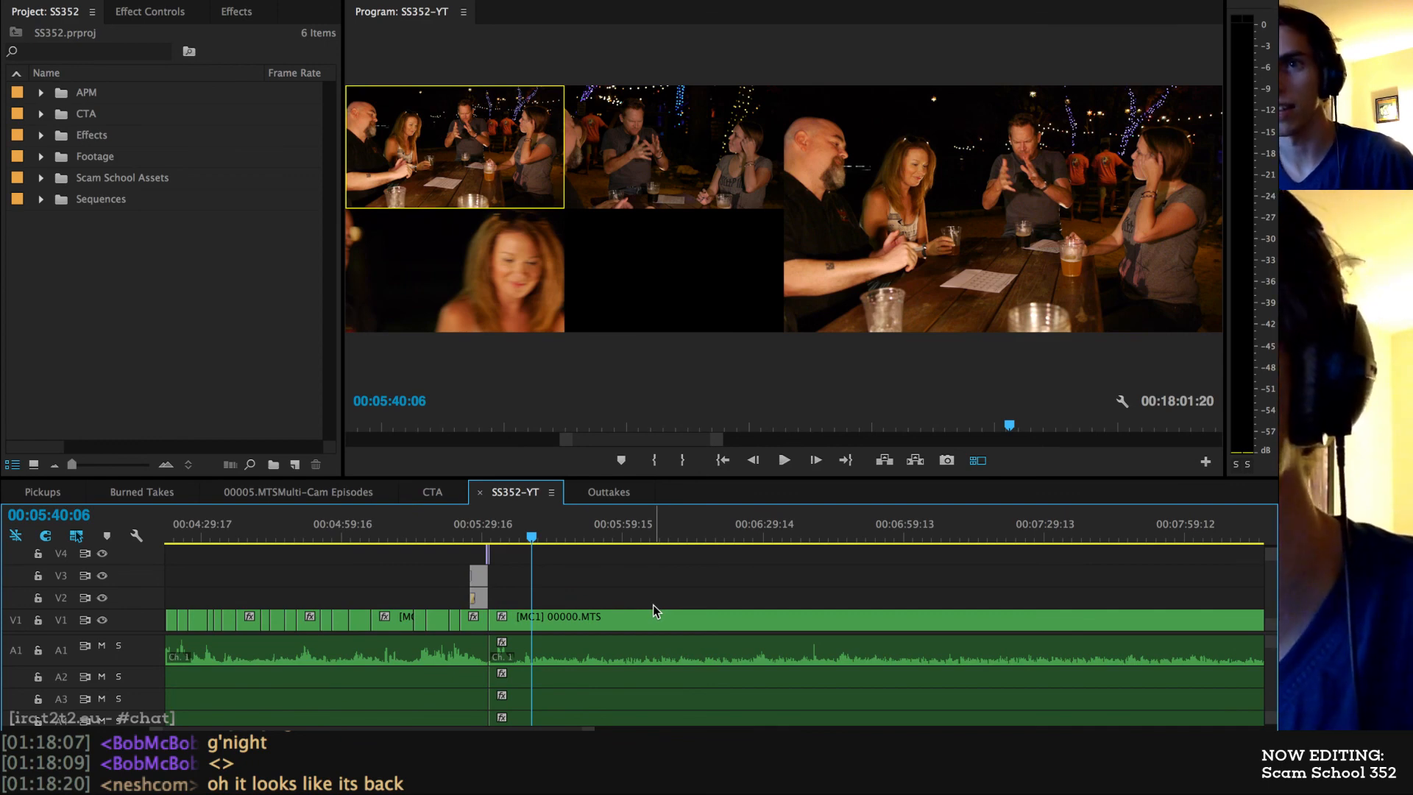
Step: Continue playing the SS352-YT sequence from 00:05:40:06 and stop at 00:05:45:10
{"action": "key", "text": "space"}
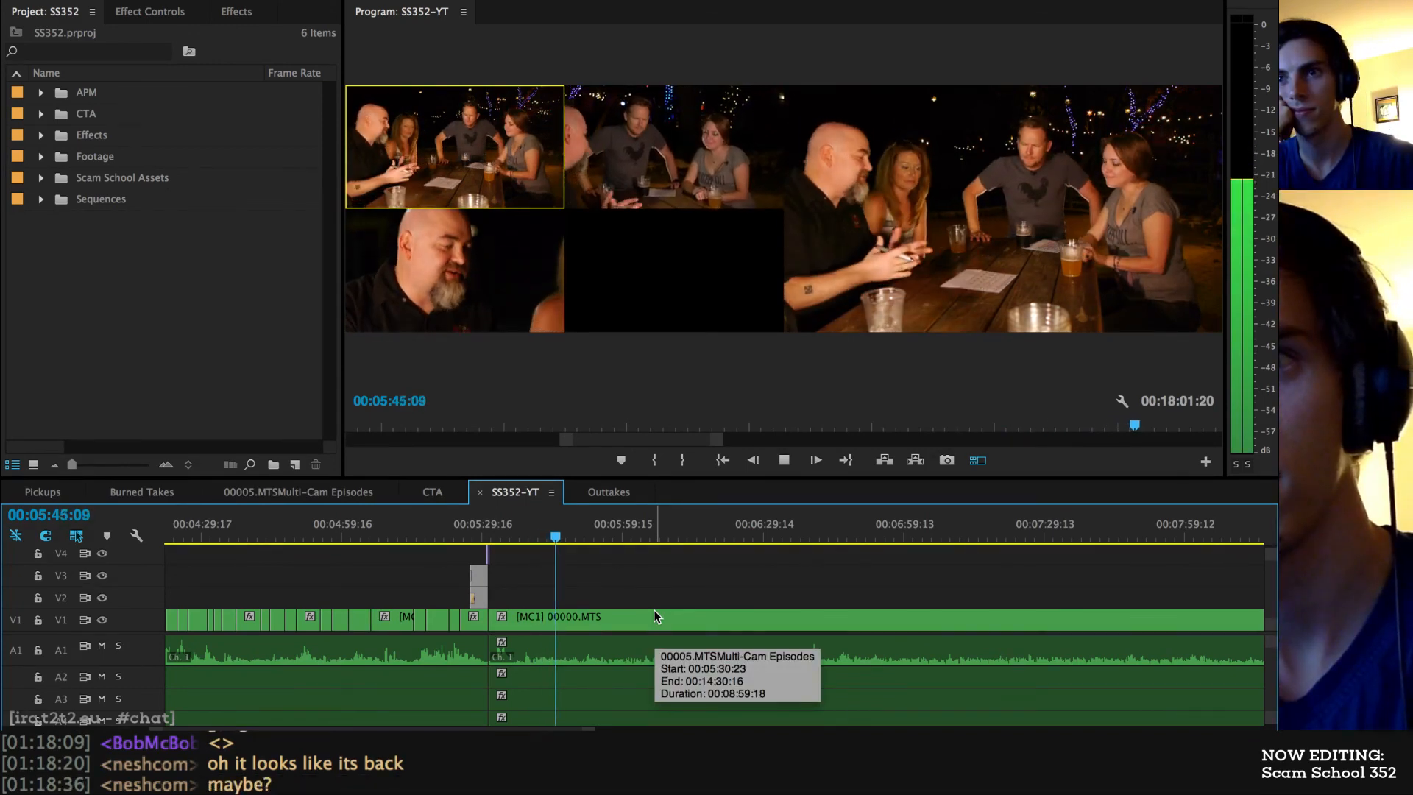
{"action": "key", "text": "space"}
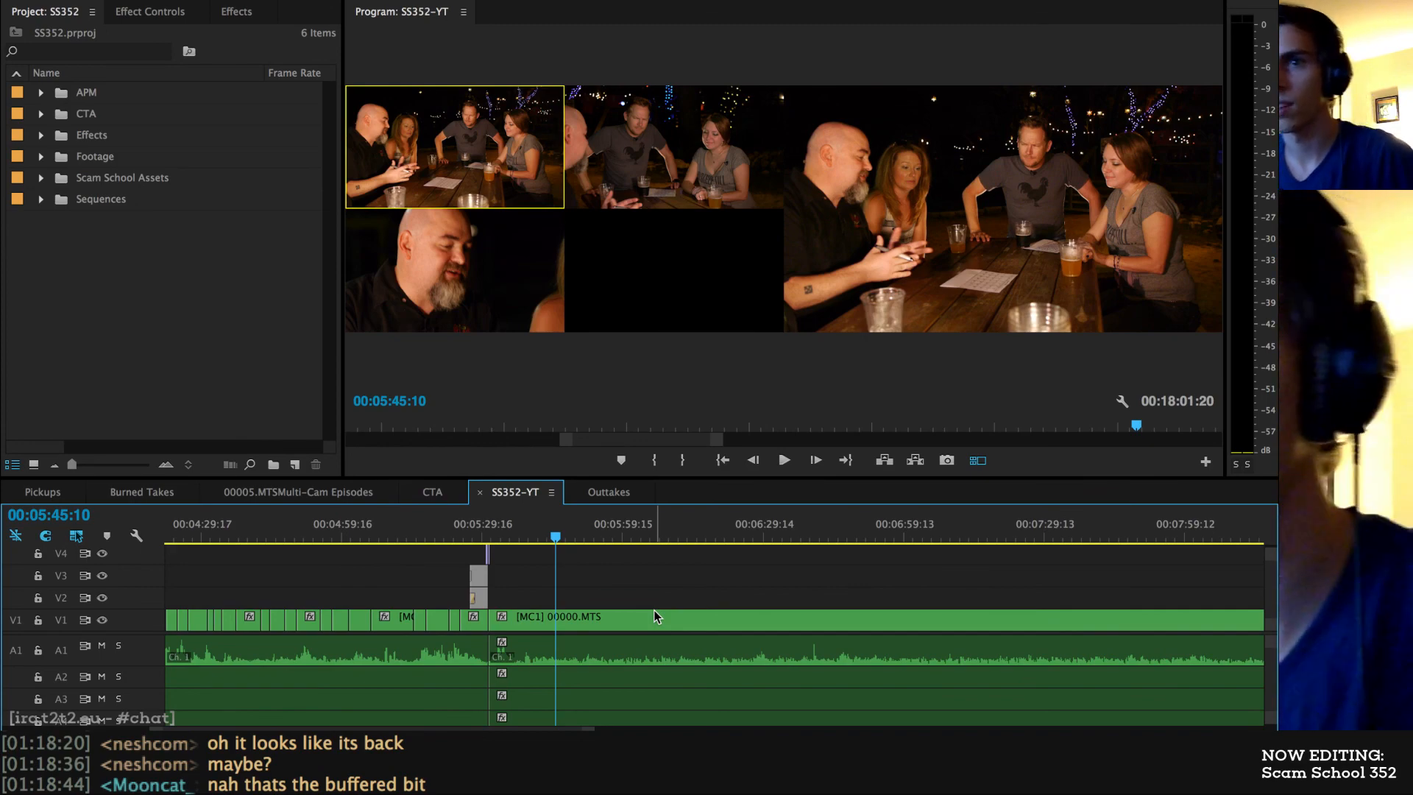
Step: Switch to OBS to access the live stream's streaming controls
{"action": "key", "text": "ctrl+Up"}
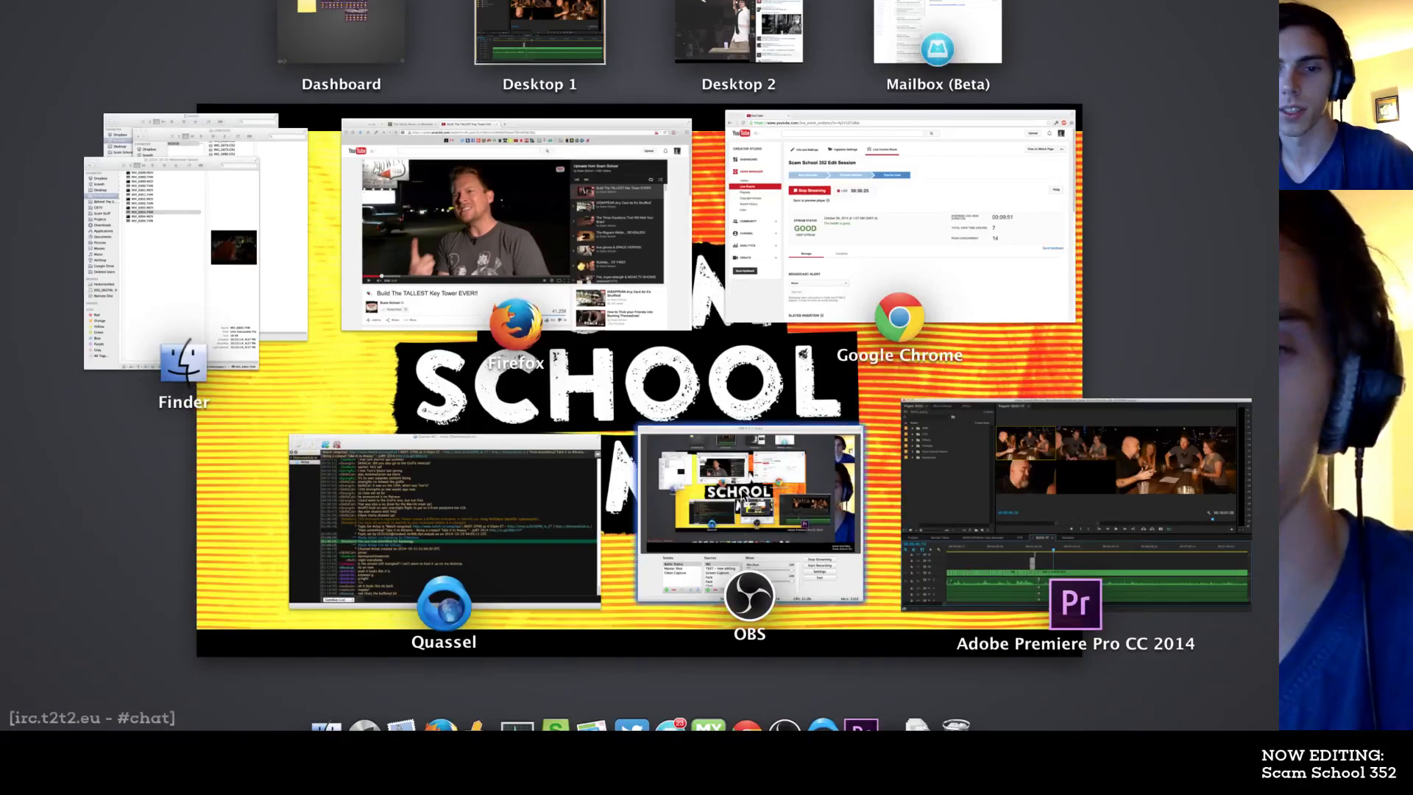
{"action": "left_click", "coordinate": [743, 530]}
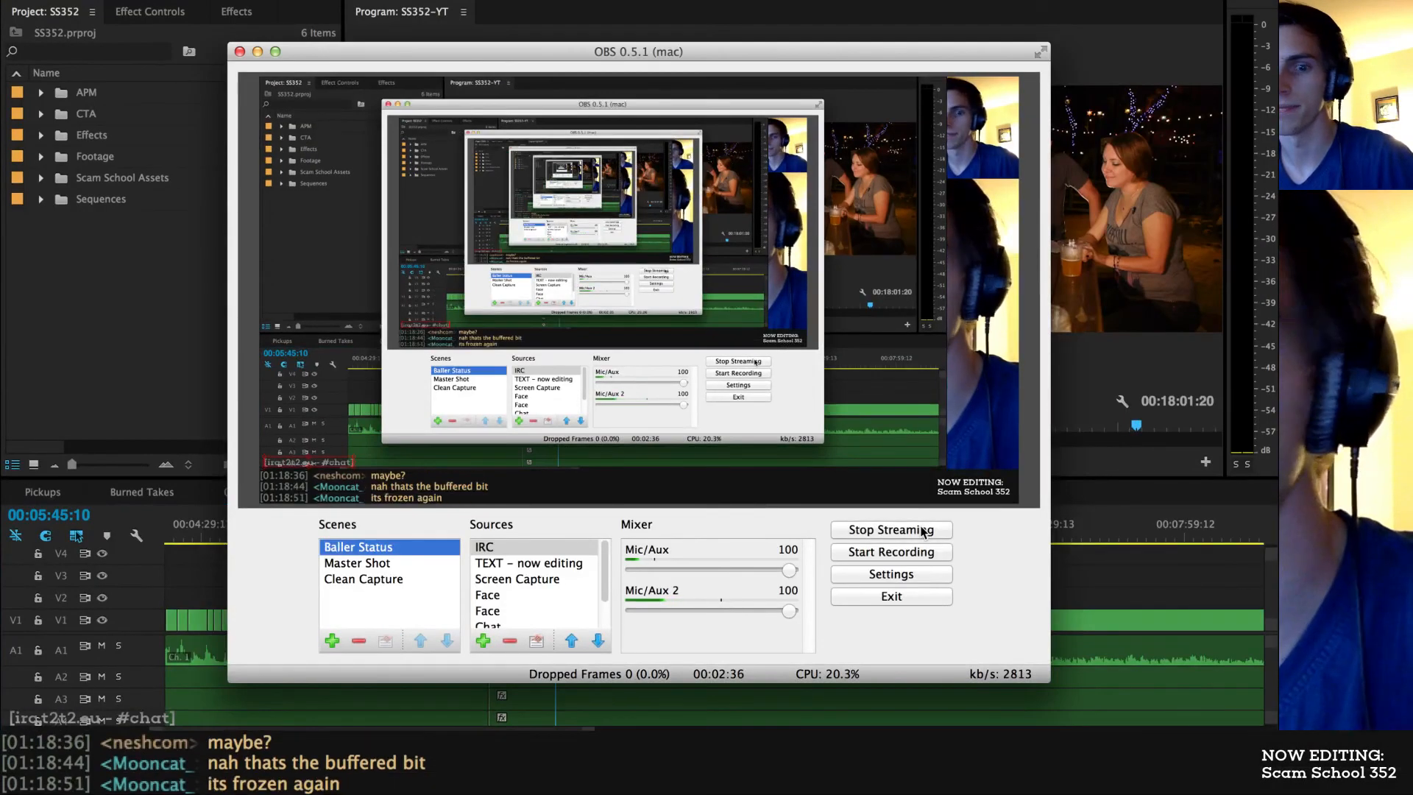